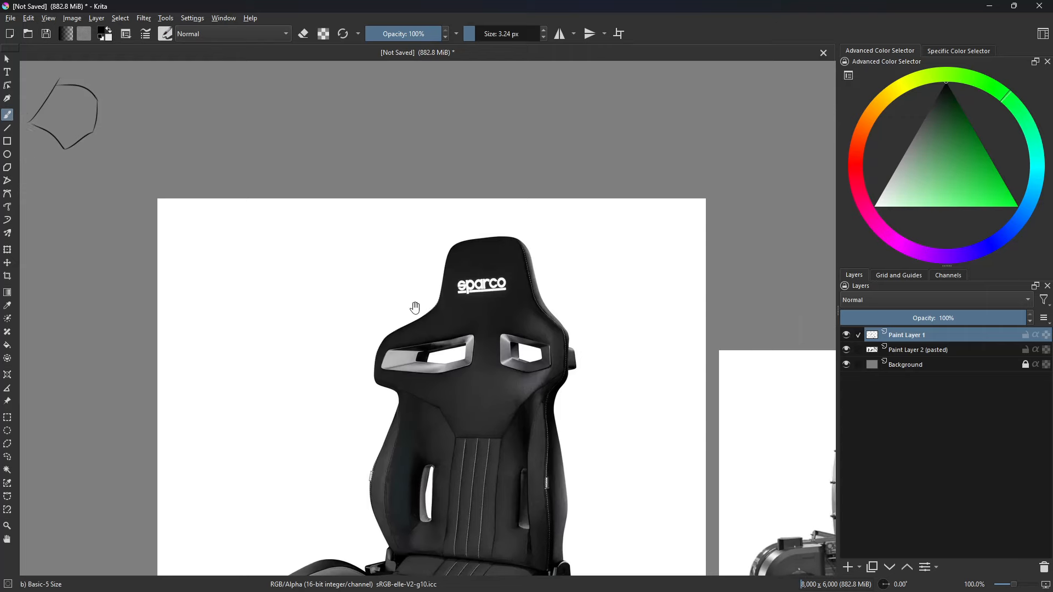
# - Set the brush colour to fully saturated bright green for tracing over the racing seat photo
pyautogui.scroll(1, 527, 294)
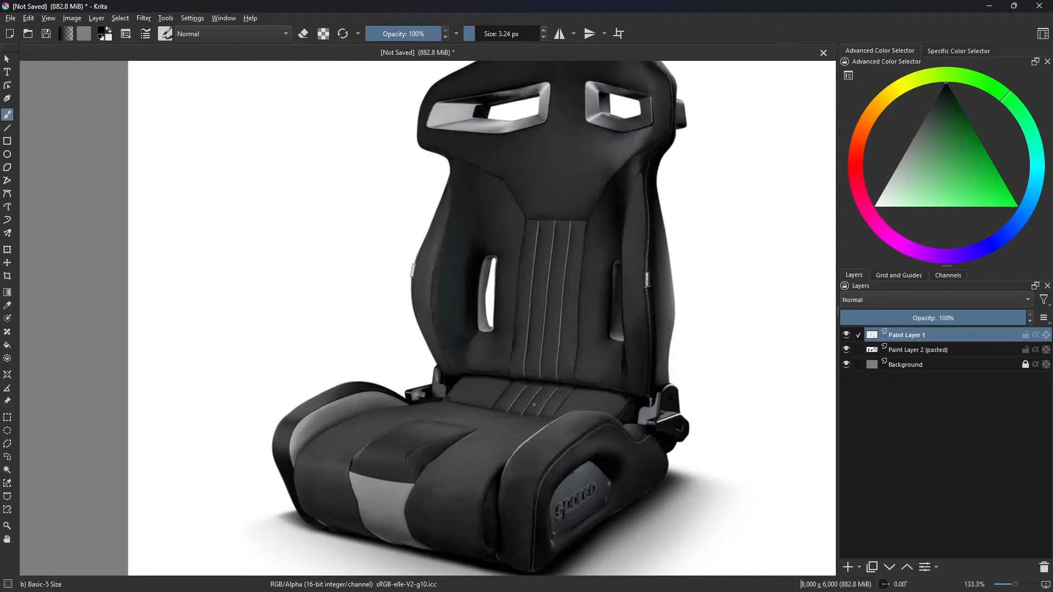
pyautogui.scroll(-2, 467, 274)
pyautogui.moveTo(467, 274)
pyautogui.mouseDown(button='middle')
pyautogui.moveTo(493, 379)
pyautogui.moveTo(563, 469)
pyautogui.mouseUp(button='middle')
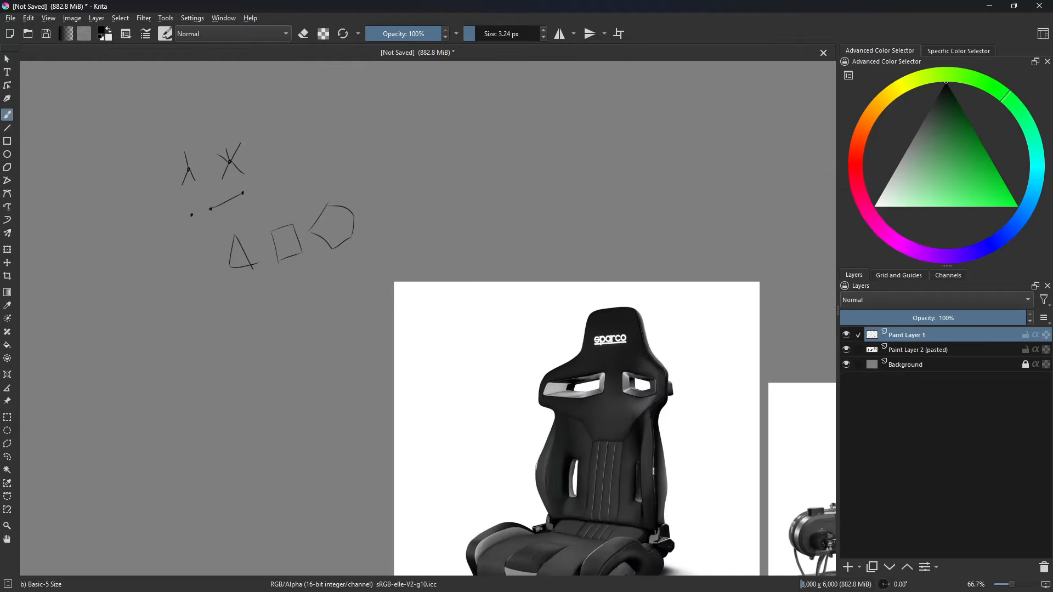
pyautogui.moveTo(527, 507); pyautogui.dragTo(386, 229, button='middle')
pyautogui.scroll(4, 384, 229)
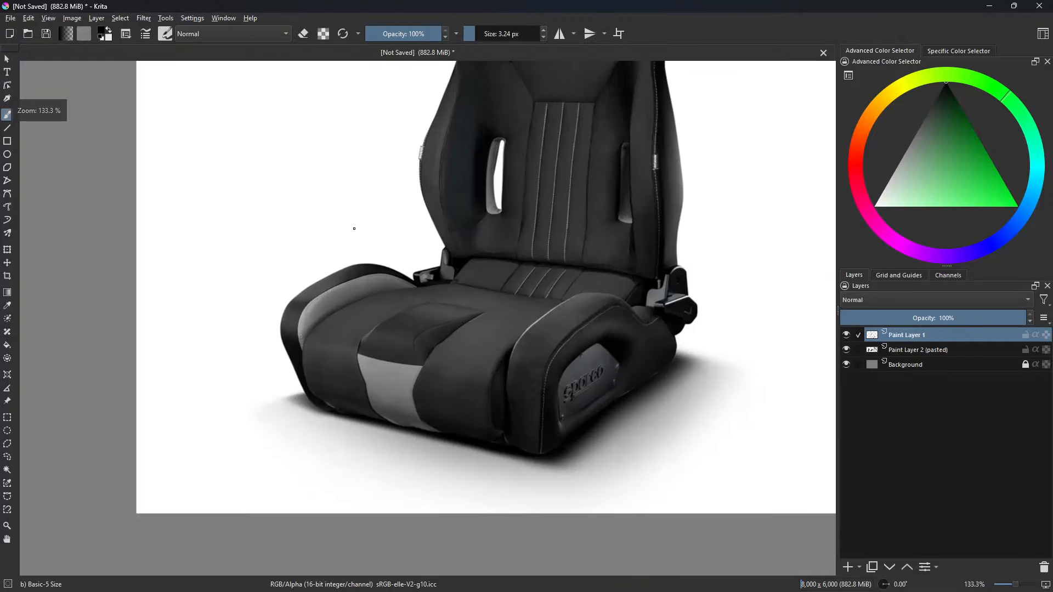
pyautogui.moveTo(399, 321)
pyautogui.mouseDown(button='middle')
pyautogui.moveTo(495, 321)
pyautogui.moveTo(517, 335)
pyautogui.mouseUp(button='middle')
pyautogui.scroll(1, 495, 321)
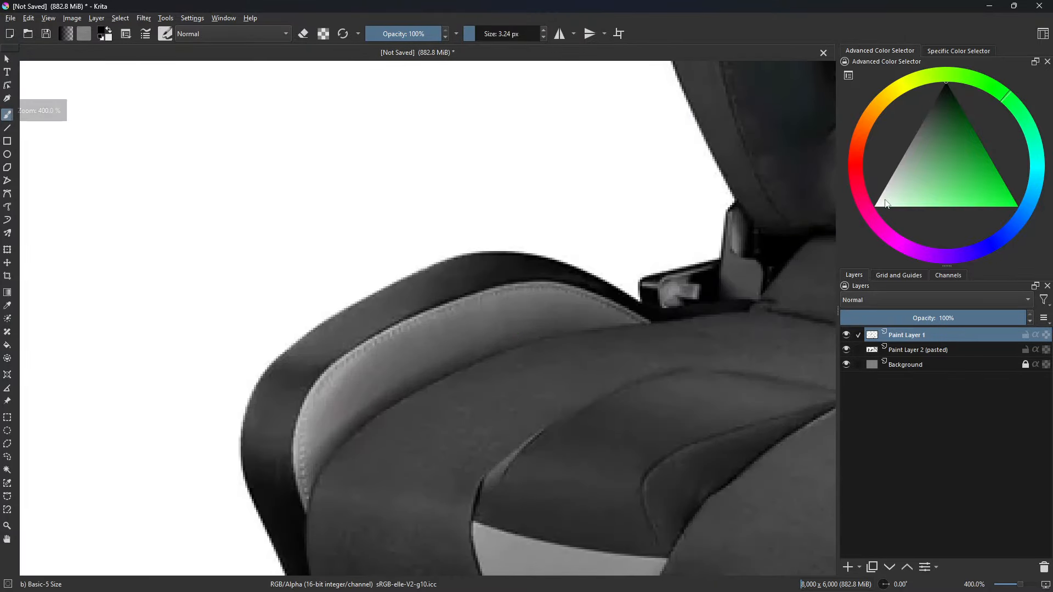
pyautogui.click(1017, 206)
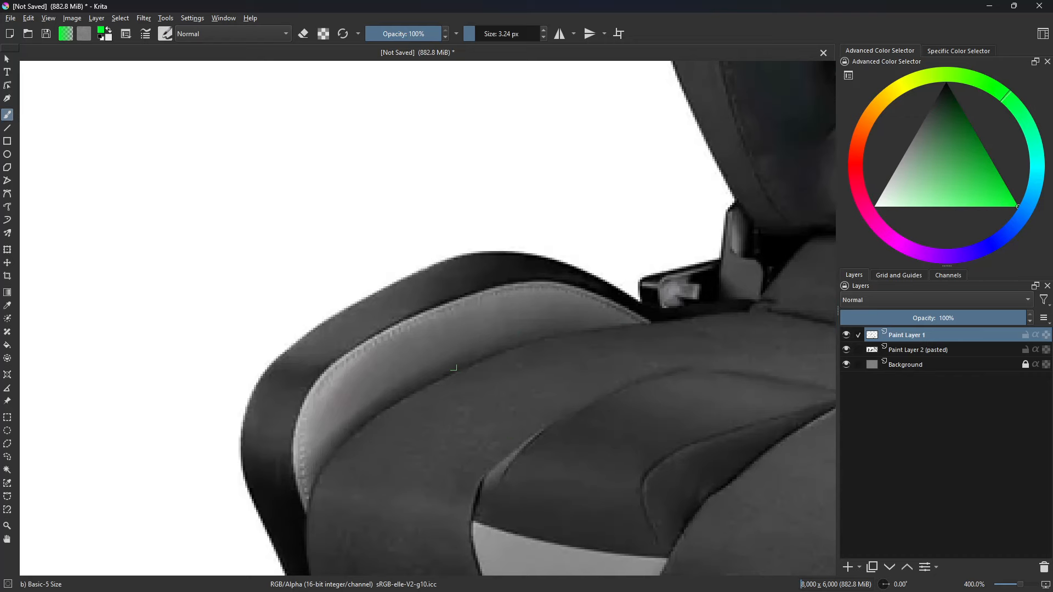
# - Trace two adjoining four-sided polygons on the curved dark outer trim of the seat cushion's bolster
pyautogui.moveTo(426, 311); pyautogui.dragTo(413, 356, button='middle')
pyautogui.moveTo(329, 393)
pyautogui.mouseDown(button='middle')
pyautogui.moveTo(429, 329)
pyautogui.moveTo(425, 317)
pyautogui.mouseUp(button='middle')
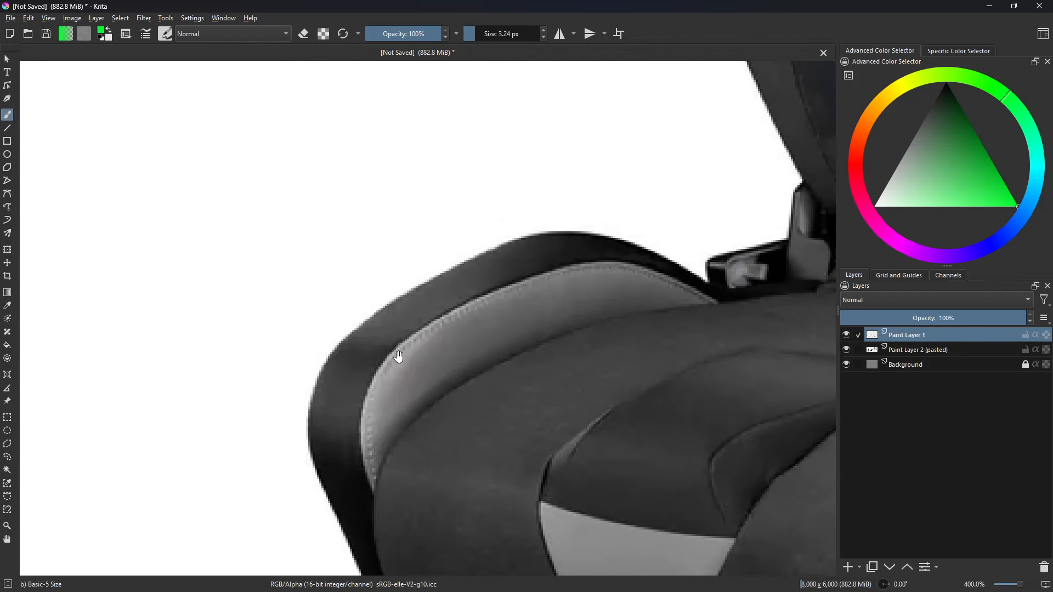
pyautogui.moveTo(394, 354); pyautogui.dragTo(423, 353, button='middle')
pyautogui.moveTo(359, 354); pyautogui.dragTo(401, 363)
pyautogui.moveTo(388, 305); pyautogui.dragTo(437, 319)
pyautogui.moveTo(356, 419); pyautogui.dragTo(399, 415)
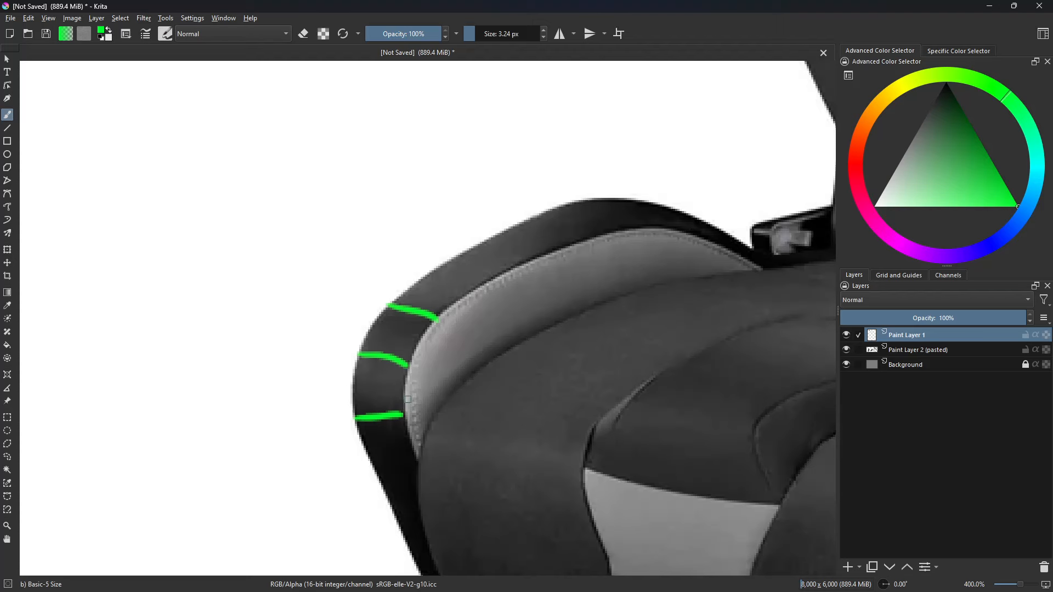
pyautogui.moveTo(358, 415)
pyautogui.mouseDown()
pyautogui.moveTo(357, 356)
pyautogui.moveTo(387, 306)
pyautogui.mouseUp()
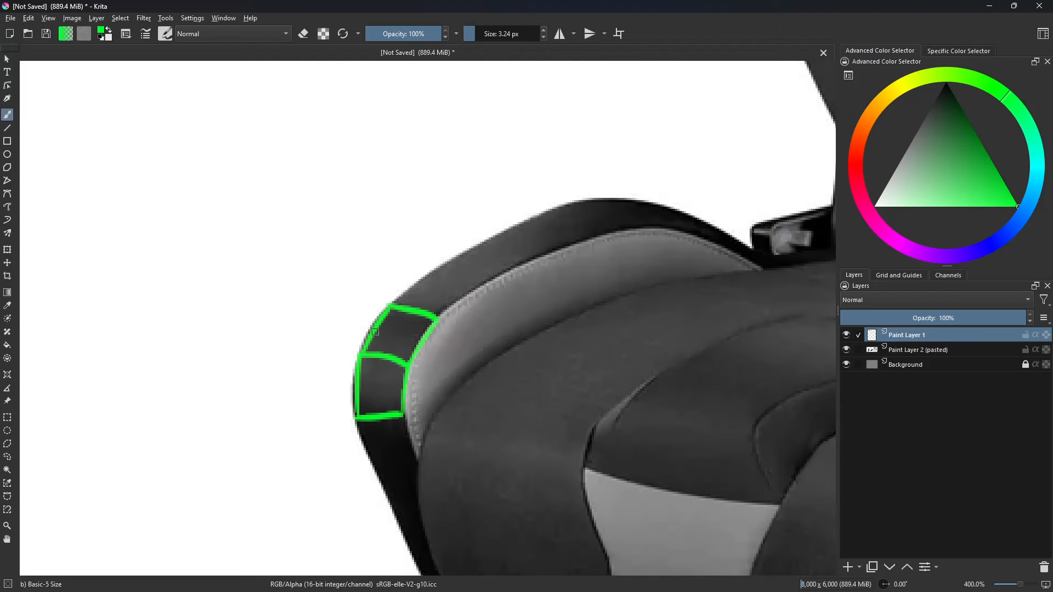
# - Add one long four-sided polygon with straight edges along the flat stretch of the cushion bolster's trim
pyautogui.moveTo(444, 365); pyautogui.dragTo(408, 381, button='middle')
pyautogui.moveTo(509, 339)
pyautogui.mouseDown(button='middle')
pyautogui.moveTo(439, 366)
pyautogui.moveTo(498, 362)
pyautogui.mouseUp(button='middle')
pyautogui.moveTo(479, 305); pyautogui.dragTo(519, 365, button='middle')
pyautogui.press('v')
pyautogui.moveTo(412, 391)
pyautogui.mouseDown()
pyautogui.moveTo(559, 314)
pyautogui.moveTo(507, 295)
pyautogui.mouseUp()
pyautogui.moveTo(507, 295)
pyautogui.mouseDown()
pyautogui.moveTo(353, 369)
pyautogui.moveTo(367, 379)
pyautogui.mouseUp()
pyautogui.press('b')
# - Trace polygons on the backrest's outer side bolster, starting beside the metal tag and continuing down to the hinge
pyautogui.moveTo(595, 361)
pyautogui.mouseDown(button='middle')
pyautogui.moveTo(506, 363)
pyautogui.moveTo(529, 350)
pyautogui.moveTo(516, 357)
pyautogui.mouseUp(button='middle')
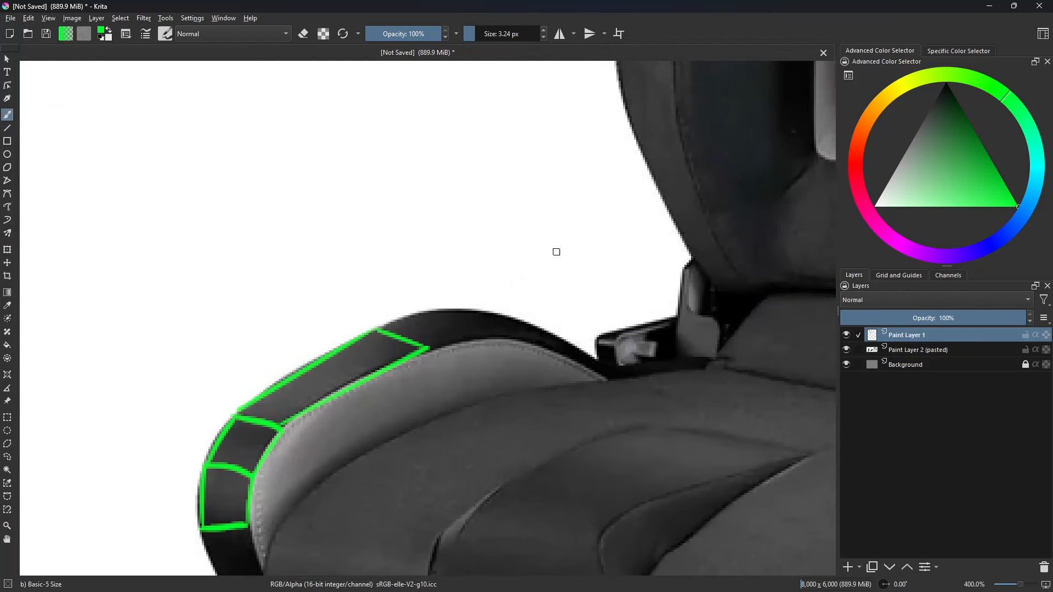
pyautogui.moveTo(687, 306); pyautogui.dragTo(543, 276, button='middle')
pyautogui.moveTo(619, 153); pyautogui.dragTo(533, 338, button='middle')
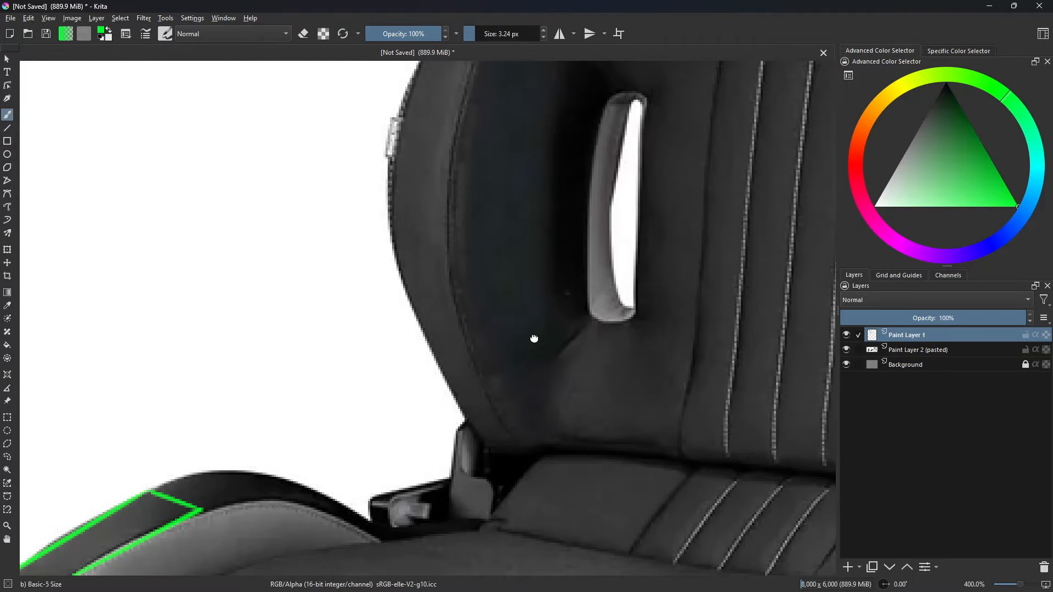
pyautogui.moveTo(545, 268); pyautogui.dragTo(557, 392, button='middle')
pyautogui.moveTo(399, 327); pyautogui.dragTo(460, 331)
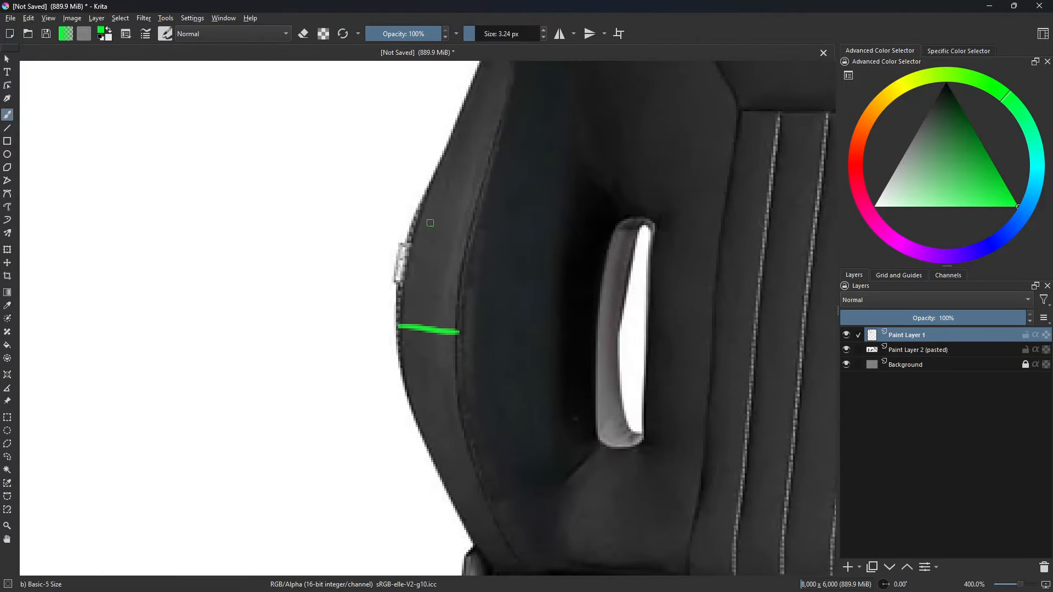
pyautogui.moveTo(414, 218)
pyautogui.mouseDown()
pyautogui.moveTo(468, 224)
pyautogui.moveTo(460, 331)
pyautogui.moveTo(426, 220)
pyautogui.mouseUp()
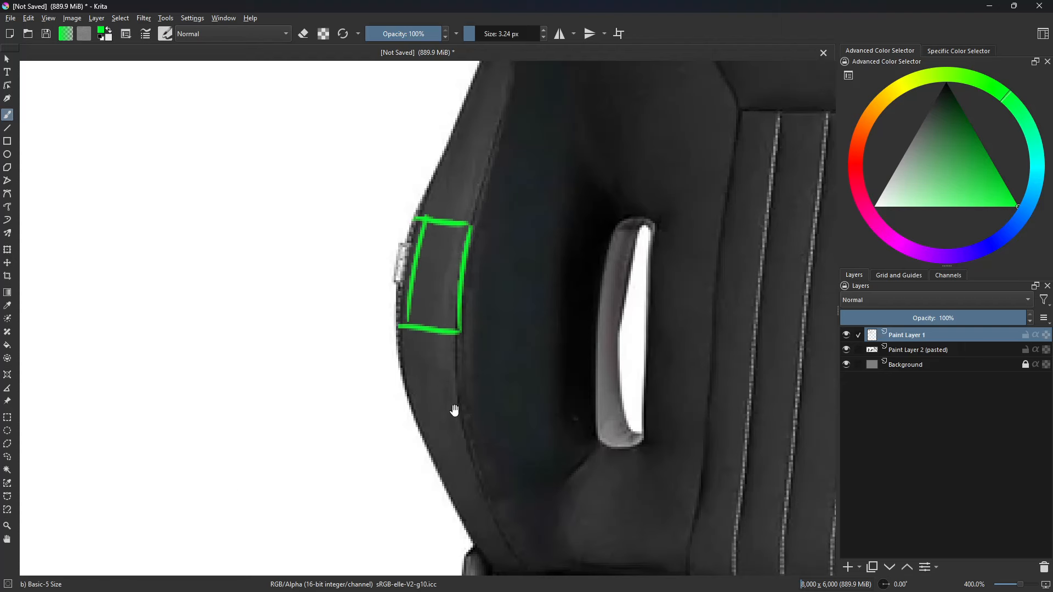
pyautogui.moveTo(460, 443); pyautogui.dragTo(439, 341, button='middle')
pyautogui.moveTo(445, 346)
pyautogui.mouseDown()
pyautogui.moveTo(436, 230)
pyautogui.moveTo(393, 277)
pyautogui.moveTo(465, 465)
pyautogui.mouseUp()
pyautogui.moveTo(446, 348)
pyautogui.mouseDown()
pyautogui.moveTo(492, 465)
pyautogui.moveTo(461, 461)
pyautogui.mouseUp()
# - Continue the polygon strip up the backrest's side bolster, narrowing it toward the bolster's upper end
pyautogui.moveTo(471, 230); pyautogui.dragTo(462, 430, button='middle')
pyautogui.moveTo(474, 263); pyautogui.dragTo(455, 381, button='middle')
pyautogui.moveTo(419, 436); pyautogui.dragTo(439, 362)
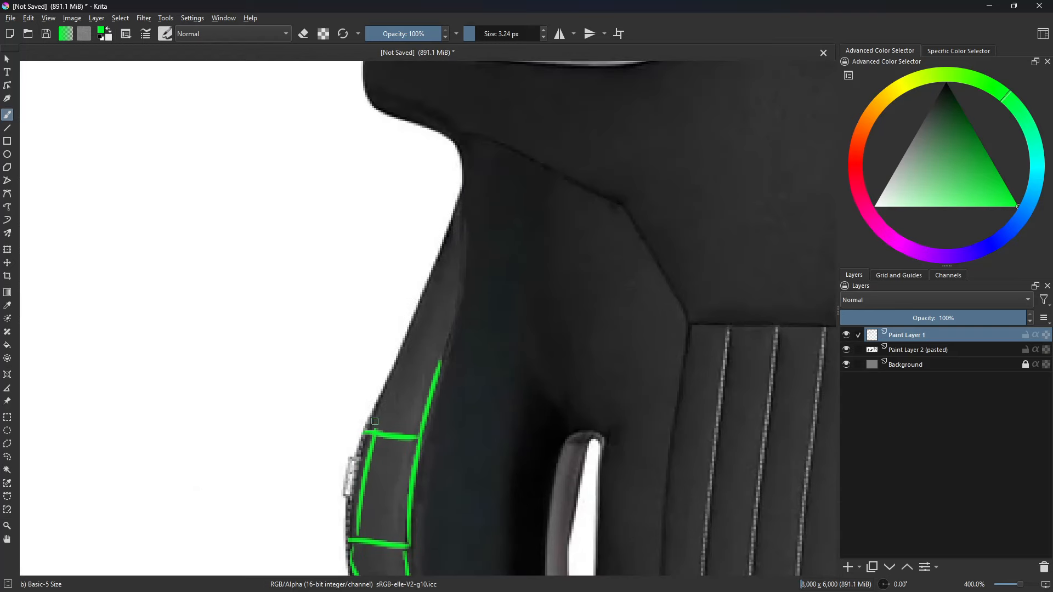
pyautogui.moveTo(374, 424)
pyautogui.mouseDown()
pyautogui.moveTo(415, 330)
pyautogui.moveTo(455, 345)
pyautogui.mouseUp()
pyautogui.moveTo(456, 344); pyautogui.dragTo(432, 382)
pyautogui.moveTo(450, 321); pyautogui.dragTo(450, 369, button='middle')
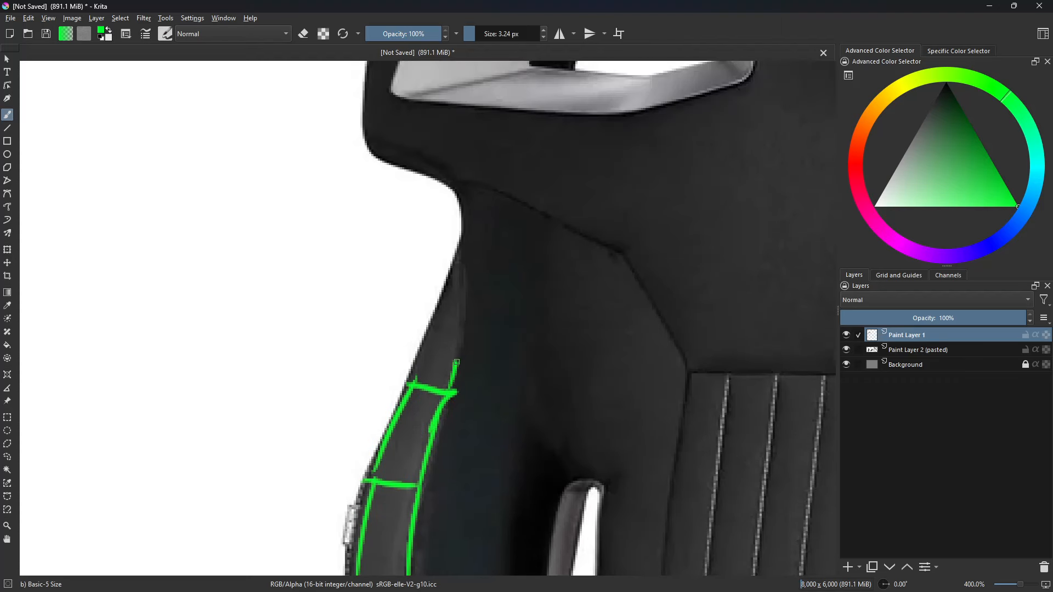
pyautogui.moveTo(457, 362); pyautogui.dragTo(462, 260)
pyautogui.moveTo(415, 380); pyautogui.dragTo(455, 276)
# - Sketch an example of a pinched polygon with crossing sides on the white area beside the backrest
pyautogui.moveTo(471, 386); pyautogui.dragTo(476, 432, button='middle')
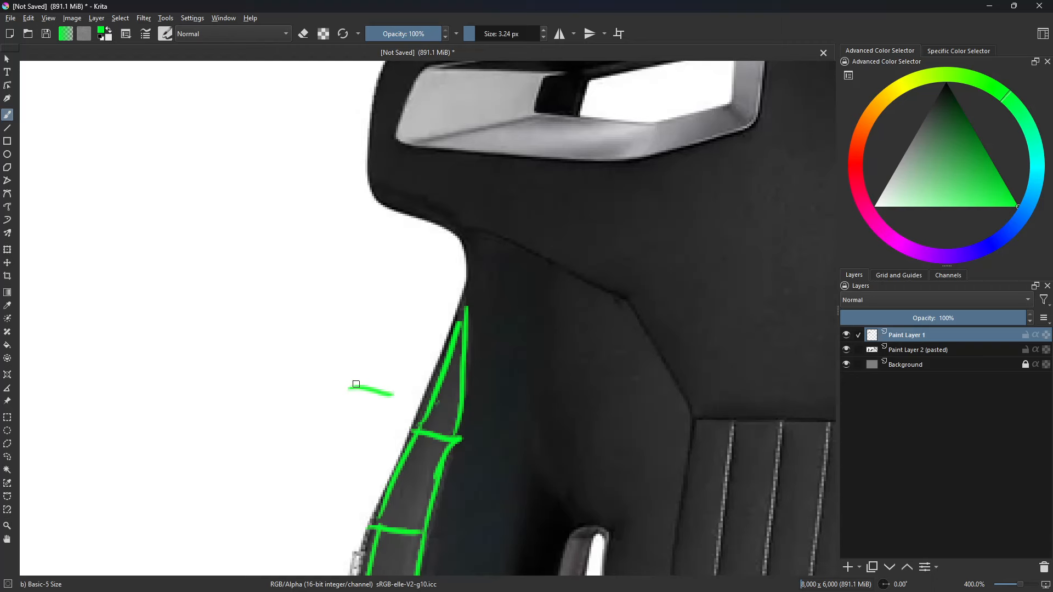
pyautogui.moveTo(390, 281); pyautogui.dragTo(360, 381)
pyautogui.moveTo(356, 280); pyautogui.dragTo(382, 386)
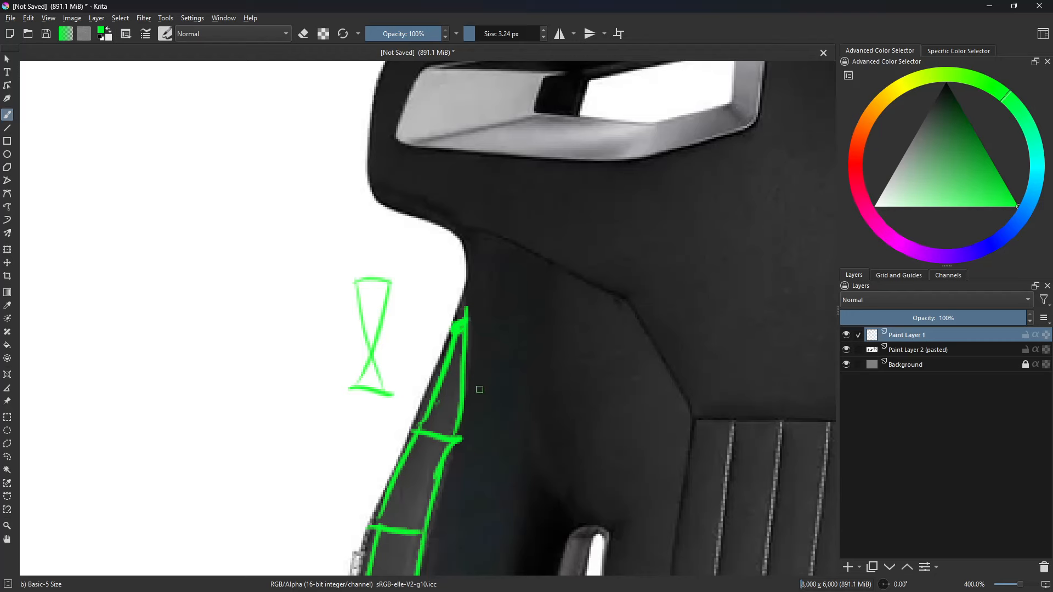
# - Outline the outer edge of the larger harness opening's frame with straight lines
pyautogui.moveTo(624, 281); pyautogui.dragTo(406, 416, button='middle')
pyautogui.moveTo(547, 312); pyautogui.dragTo(594, 383, button='middle')
pyautogui.press('v')
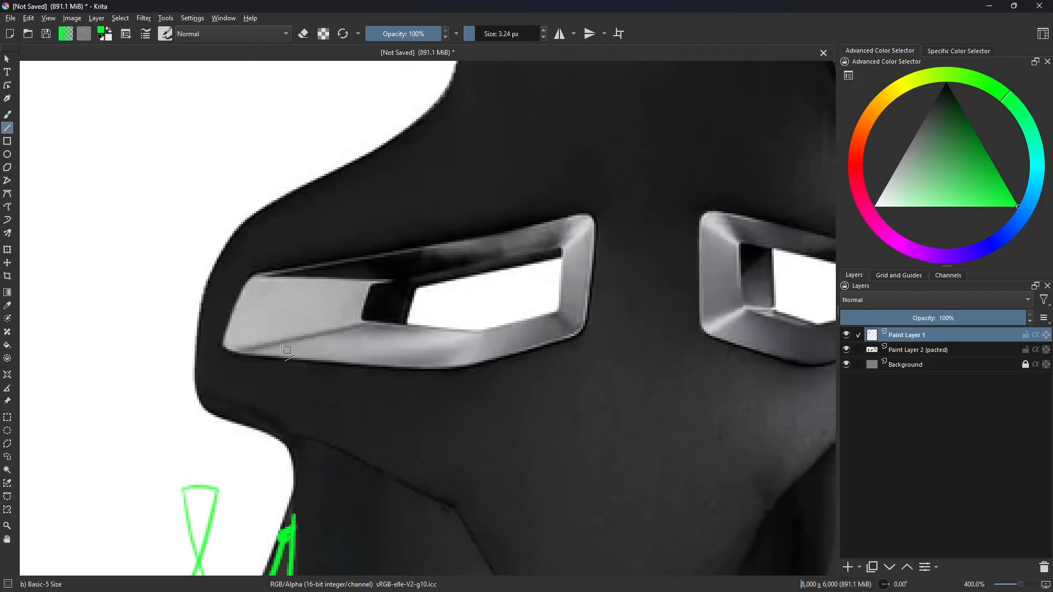
pyautogui.moveTo(222, 347); pyautogui.dragTo(447, 371)
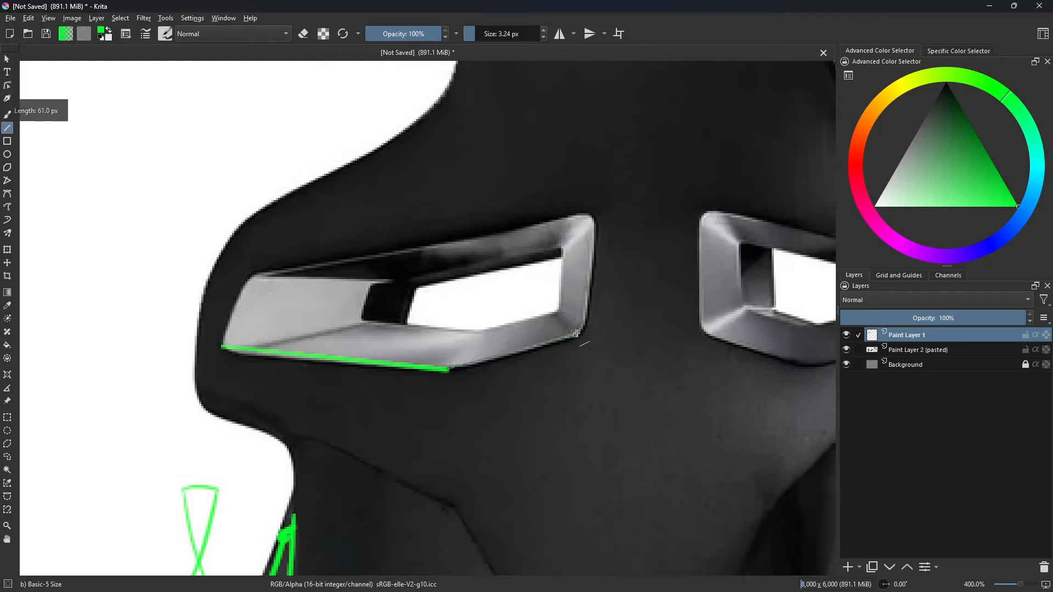
pyautogui.moveTo(576, 333)
pyautogui.mouseDown()
pyautogui.moveTo(588, 332)
pyautogui.moveTo(595, 212)
pyautogui.moveTo(248, 275)
pyautogui.mouseUp()
pyautogui.moveTo(248, 276)
pyautogui.mouseDown()
pyautogui.moveTo(212, 342)
pyautogui.moveTo(222, 347)
pyautogui.mouseUp()
pyautogui.press('b')
# - Draw the inner edges and corner connecting lines of the larger harness opening's frame, dividing it into polygons
pyautogui.moveTo(554, 396); pyautogui.dragTo(560, 426, button='middle')
pyautogui.press('v')
pyautogui.moveTo(226, 376); pyautogui.dragTo(367, 353)
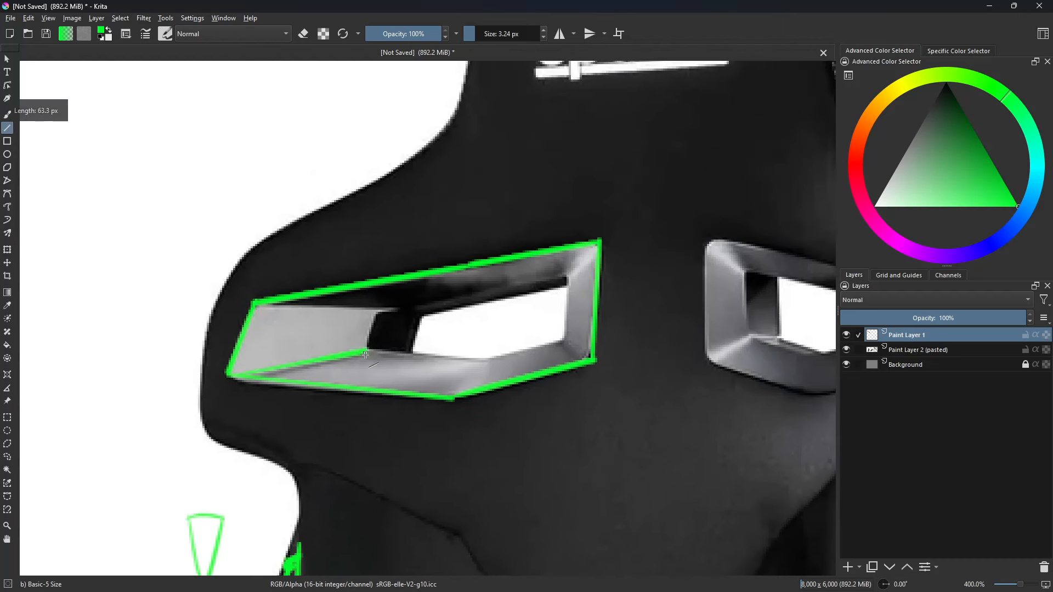
pyautogui.moveTo(379, 312); pyautogui.dragTo(379, 312)
pyautogui.moveTo(258, 308); pyautogui.dragTo(258, 309)
pyautogui.moveTo(384, 309); pyautogui.dragTo(565, 279)
pyautogui.moveTo(567, 275); pyautogui.dragTo(564, 342)
pyautogui.moveTo(564, 343); pyautogui.dragTo(476, 373)
pyautogui.moveTo(368, 352); pyautogui.dragTo(367, 352)
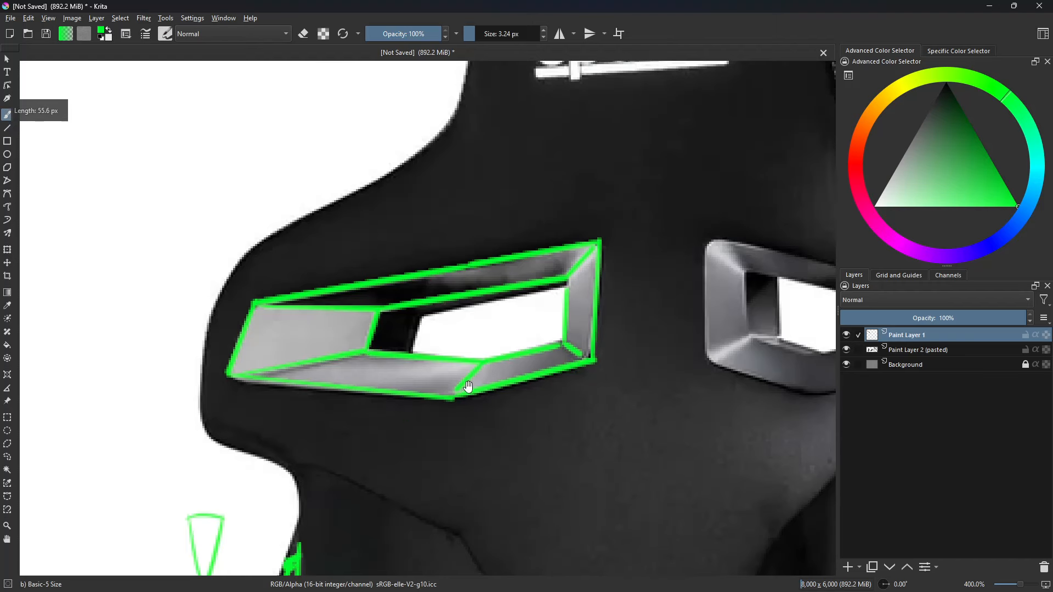
pyautogui.moveTo(477, 381); pyautogui.dragTo(441, 401, button='middle')
pyautogui.press('b')
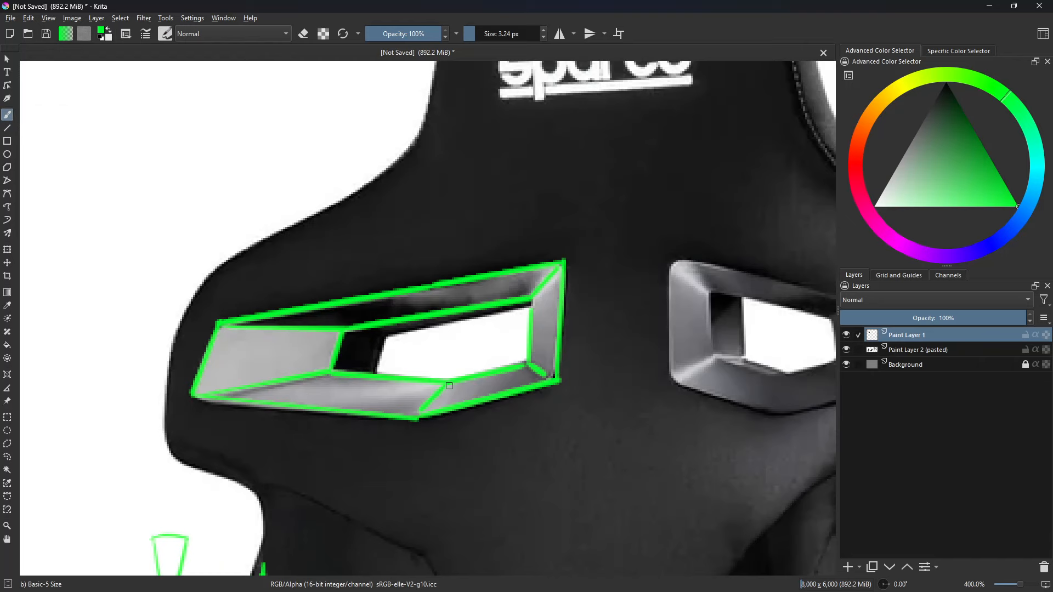
# - Outline the upper backrest panel with straight lines between the two harness openings and the top of the stitched strip
pyautogui.moveTo(568, 439)
pyautogui.mouseDown(button='middle')
pyautogui.moveTo(470, 254)
pyautogui.moveTo(442, 275)
pyautogui.mouseUp(button='middle')
pyautogui.press('v')
pyautogui.moveTo(286, 250); pyautogui.dragTo(296, 376)
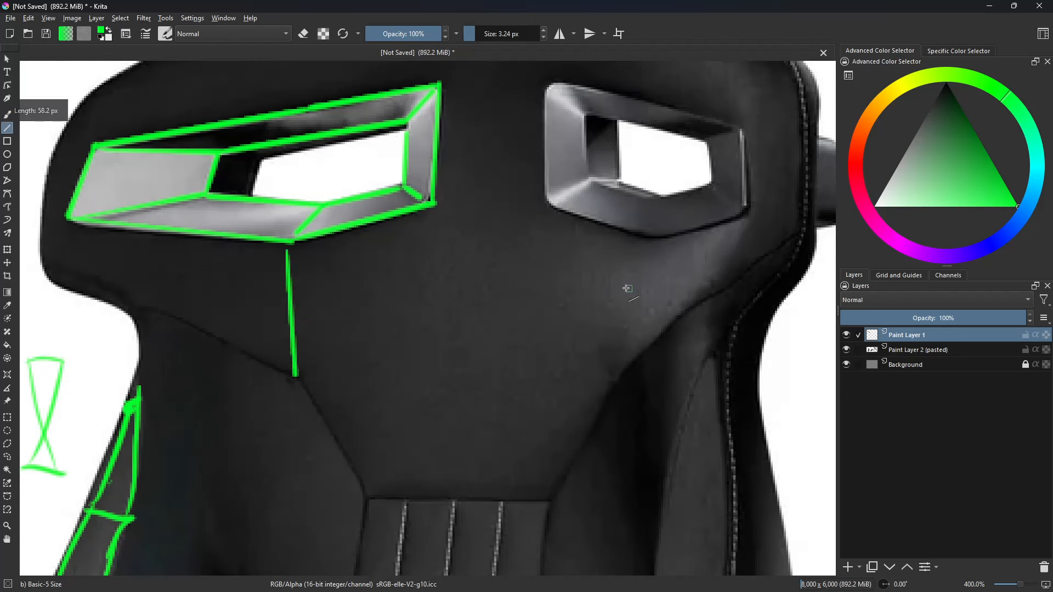
pyautogui.moveTo(615, 377)
pyautogui.mouseDown()
pyautogui.moveTo(620, 234)
pyautogui.moveTo(646, 241)
pyautogui.mouseUp()
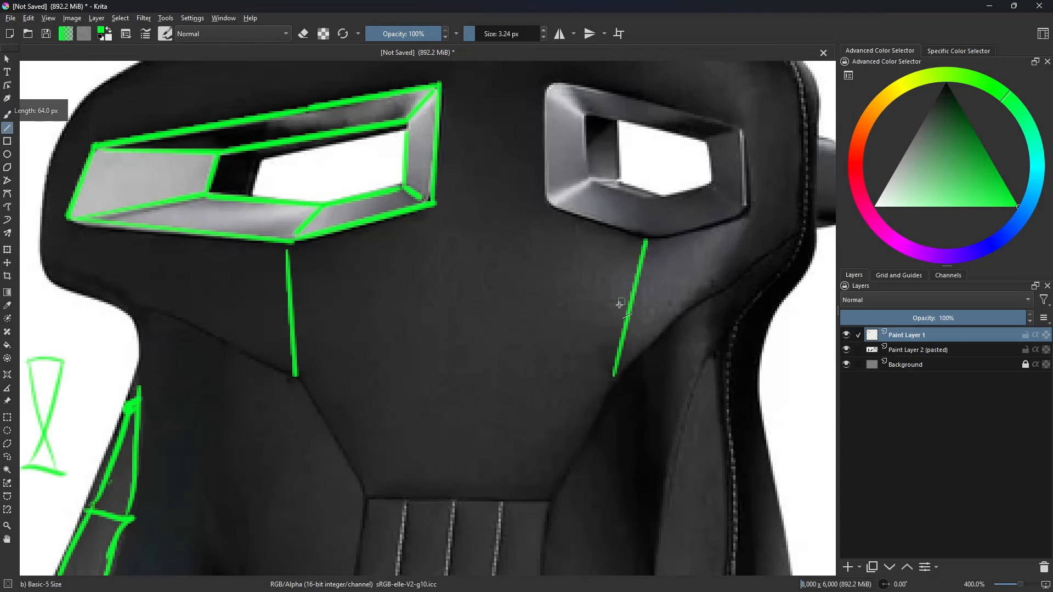
pyautogui.moveTo(436, 203); pyautogui.dragTo(542, 204)
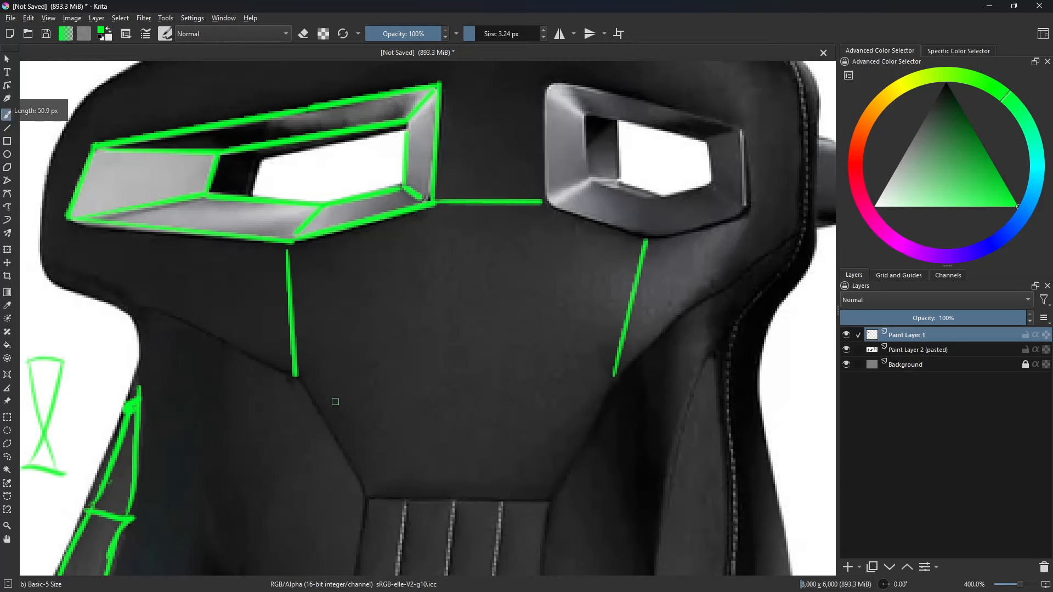
pyautogui.moveTo(296, 375)
pyautogui.mouseDown()
pyautogui.moveTo(321, 397)
pyautogui.moveTo(364, 497)
pyautogui.mouseUp()
pyautogui.moveTo(365, 497)
pyautogui.mouseDown()
pyautogui.moveTo(564, 499)
pyautogui.moveTo(547, 502)
pyautogui.mouseUp()
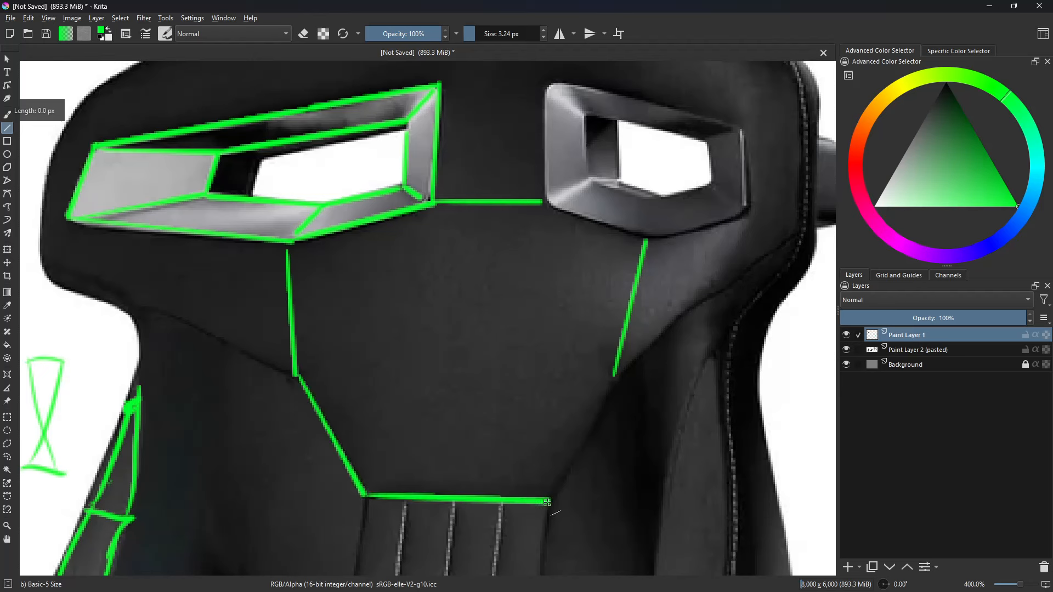
pyautogui.moveTo(610, 377); pyautogui.dragTo(611, 377)
pyautogui.moveTo(544, 204); pyautogui.dragTo(646, 241)
# - Subdivide the upper backrest panel with one horizontal line and two lengthwise straight lines
pyautogui.press('v')
pyautogui.moveTo(296, 375); pyautogui.dragTo(602, 375)
pyautogui.moveTo(414, 492); pyautogui.dragTo(433, 207)
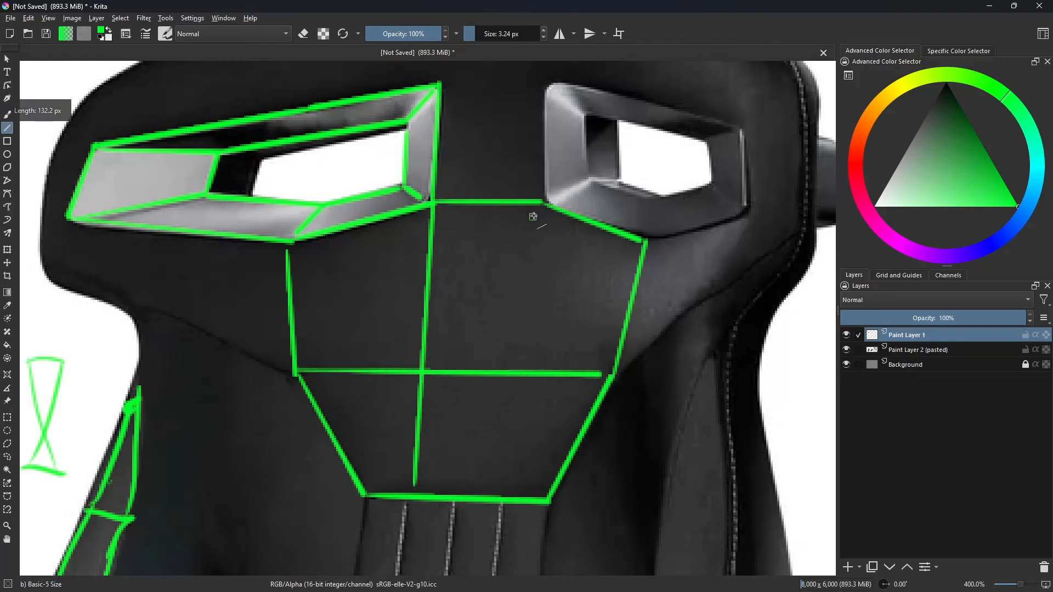
pyautogui.moveTo(543, 211); pyautogui.dragTo(508, 500)
pyautogui.press('b')
# - Outline the stitched centre strip of the backrest as one long four-sided polygon
pyautogui.moveTo(508, 501)
pyautogui.mouseDown(button='middle')
pyautogui.moveTo(512, 324)
pyautogui.moveTo(543, 156)
pyautogui.moveTo(519, 139)
pyautogui.mouseUp(button='middle')
pyautogui.scroll(-2, 519, 139)
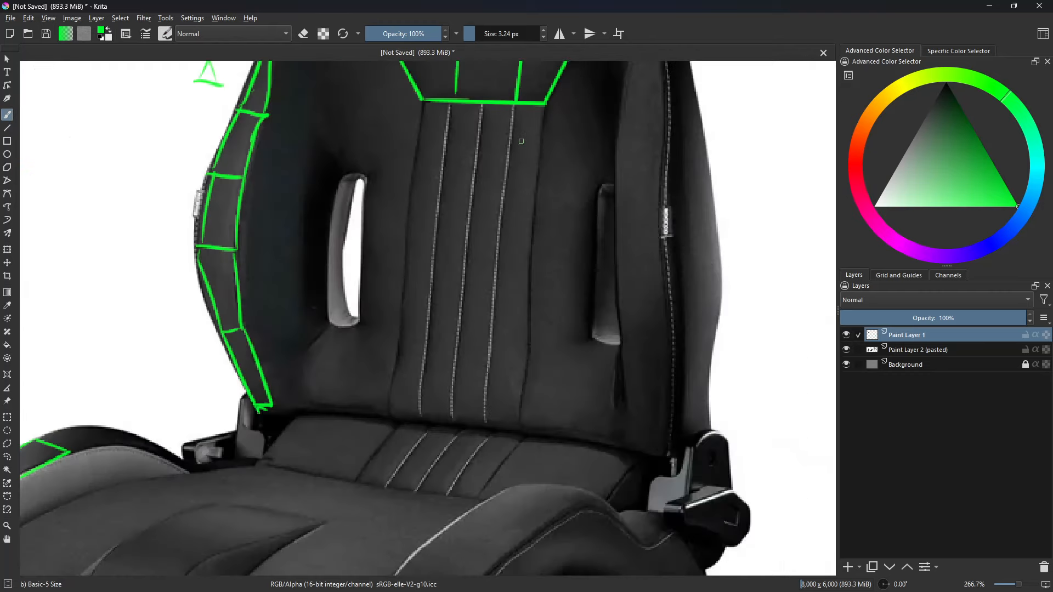
pyautogui.press('v')
pyautogui.moveTo(410, 158)
pyautogui.mouseDown()
pyautogui.moveTo(380, 475)
pyautogui.moveTo(507, 488)
pyautogui.moveTo(531, 160)
pyautogui.mouseUp()
pyautogui.scroll(2, 477, 336)
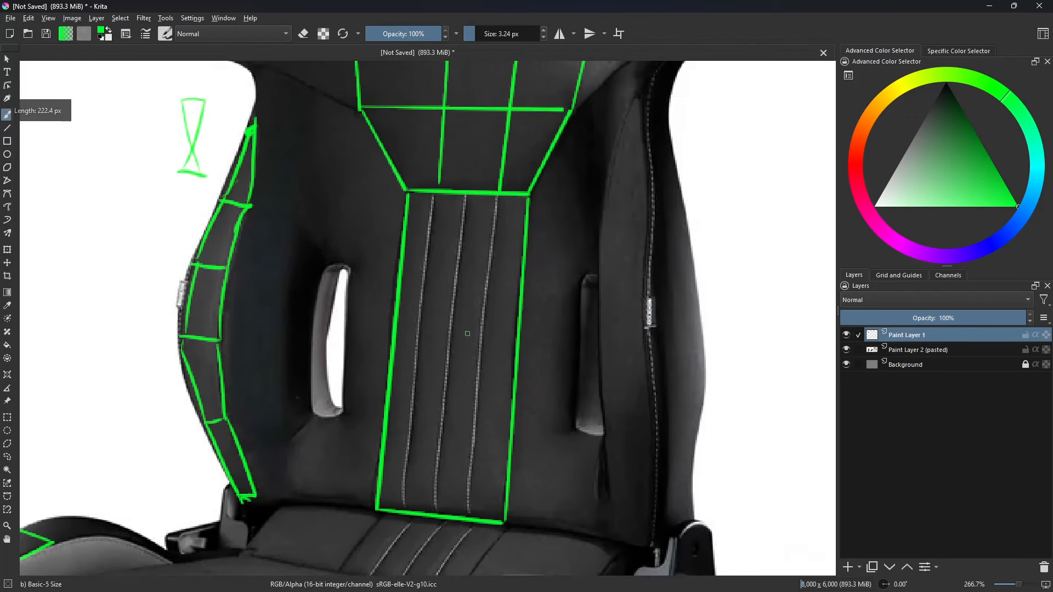
# - Divide the stitched centre strip lengthwise with three straight lines along its seams
pyautogui.press('b')
pyautogui.press('v')
pyautogui.moveTo(496, 197)
pyautogui.mouseDown()
pyautogui.moveTo(467, 517)
pyautogui.moveTo(446, 336)
pyautogui.moveTo(458, 196)
pyautogui.moveTo(400, 507)
pyautogui.mouseUp()
pyautogui.press('b')
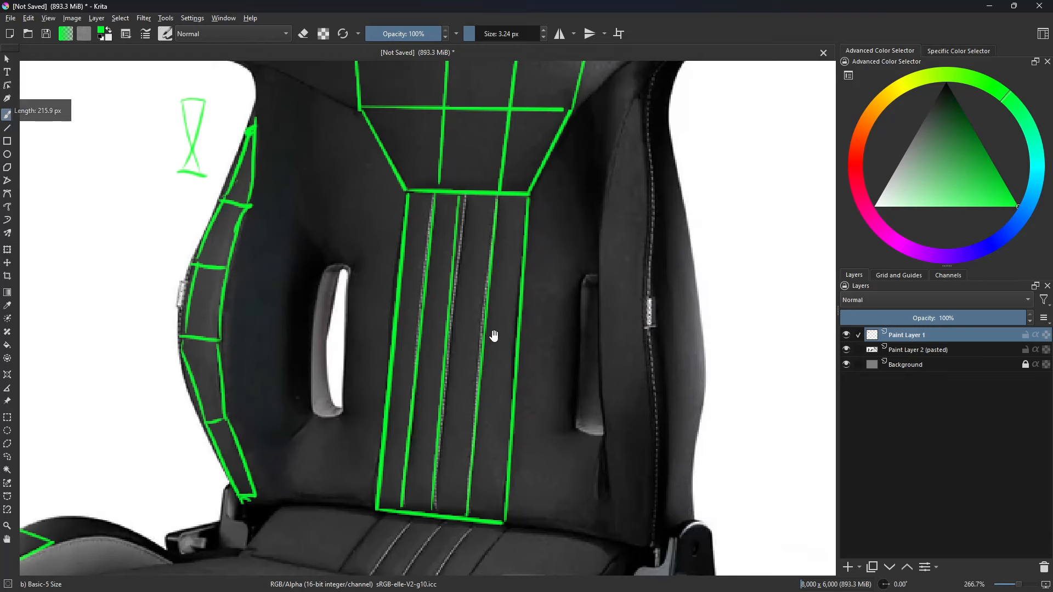
# - Draw four straight lines from the side bolster polygons' inner corners toward the backrest's side slot, redoing a misplaced one
pyautogui.moveTo(515, 350)
pyautogui.mouseDown(button='middle')
pyautogui.moveTo(540, 403)
pyautogui.moveTo(571, 358)
pyautogui.mouseUp(button='middle')
pyautogui.press('v')
pyautogui.moveTo(403, 249)
pyautogui.mouseDown()
pyautogui.moveTo(477, 302)
pyautogui.moveTo(458, 289)
pyautogui.mouseUp()
pyautogui.moveTo(379, 386); pyautogui.dragTo(437, 382)
pyautogui.moveTo(389, 321)
pyautogui.mouseDown()
pyautogui.moveTo(446, 329)
pyautogui.moveTo(390, 317)
pyautogui.moveTo(438, 335)
pyautogui.mouseUp()
pyautogui.press('b')
pyautogui.hotkey('ctrl', 'z')
pyautogui.press('v')
pyautogui.moveTo(445, 445); pyautogui.dragTo(438, 443)
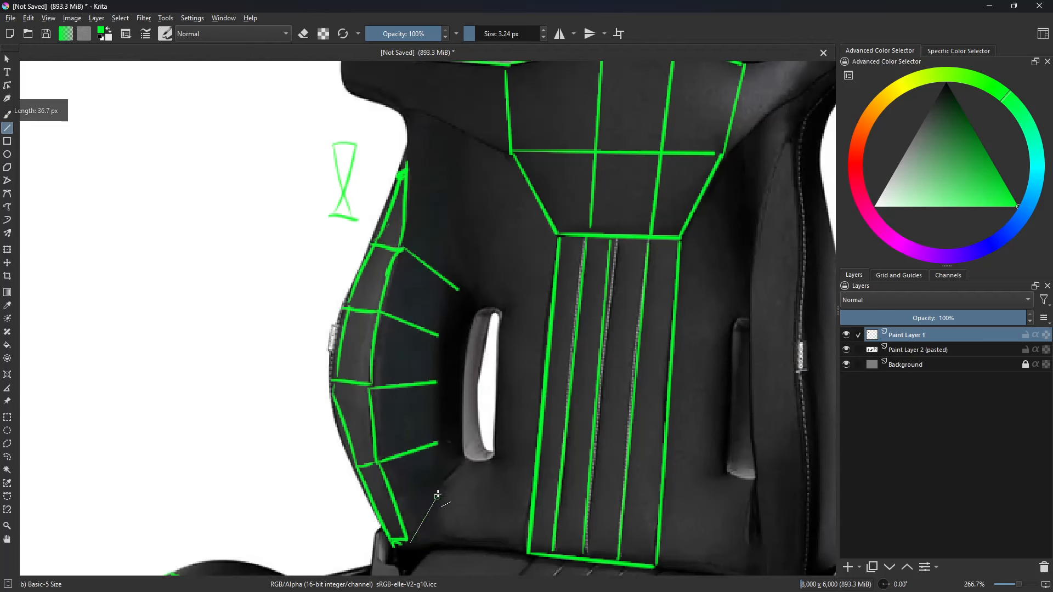
# - Connect the radiating lines' ends and draw a second row of edges along the side slot's border
pyautogui.moveTo(439, 485); pyautogui.dragTo(463, 460)
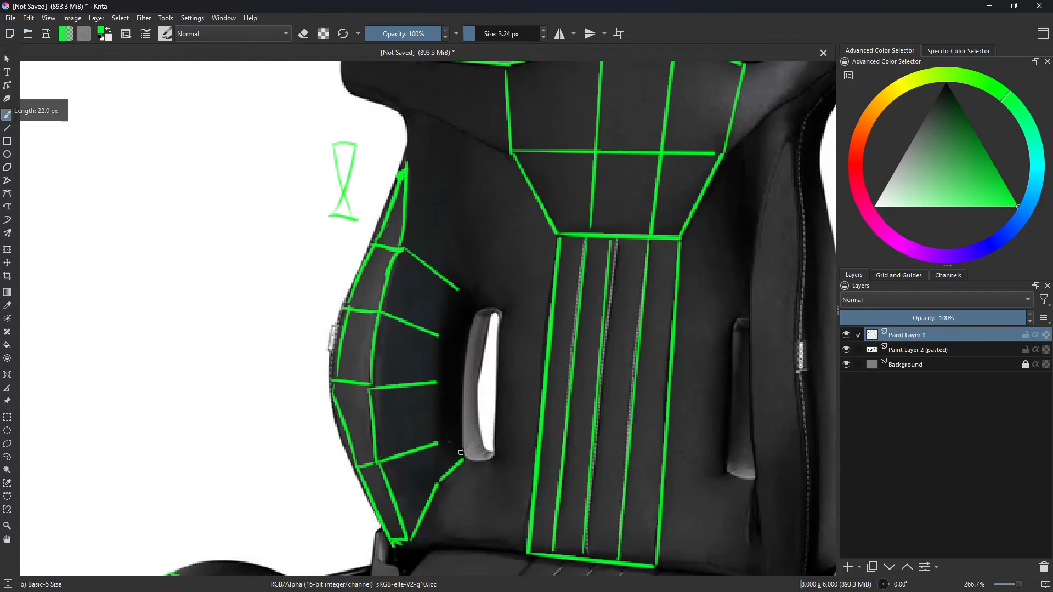
pyautogui.moveTo(433, 377); pyautogui.dragTo(433, 386)
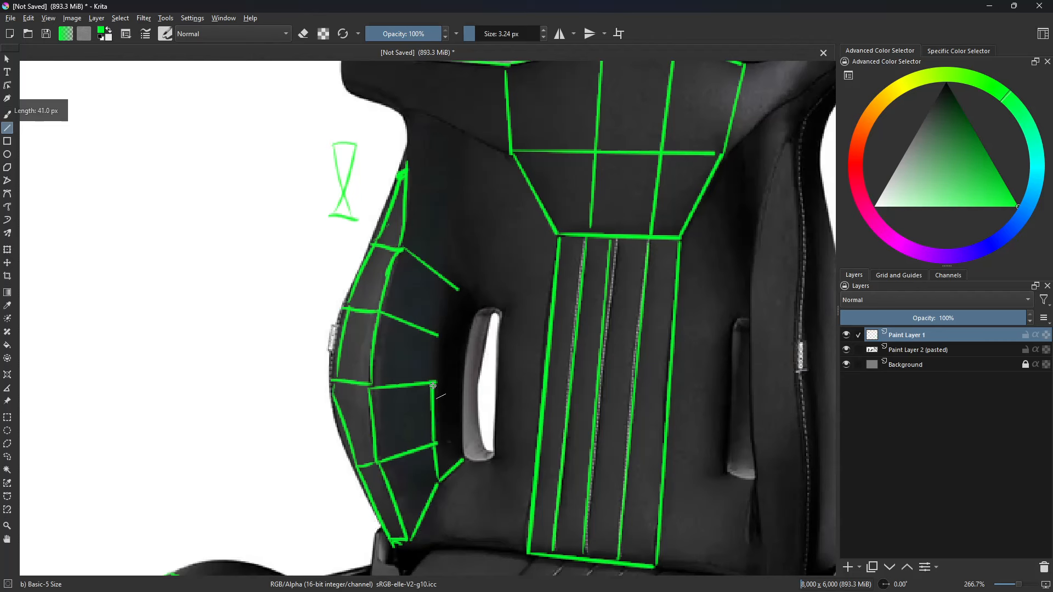
pyautogui.moveTo(456, 290); pyautogui.dragTo(470, 311)
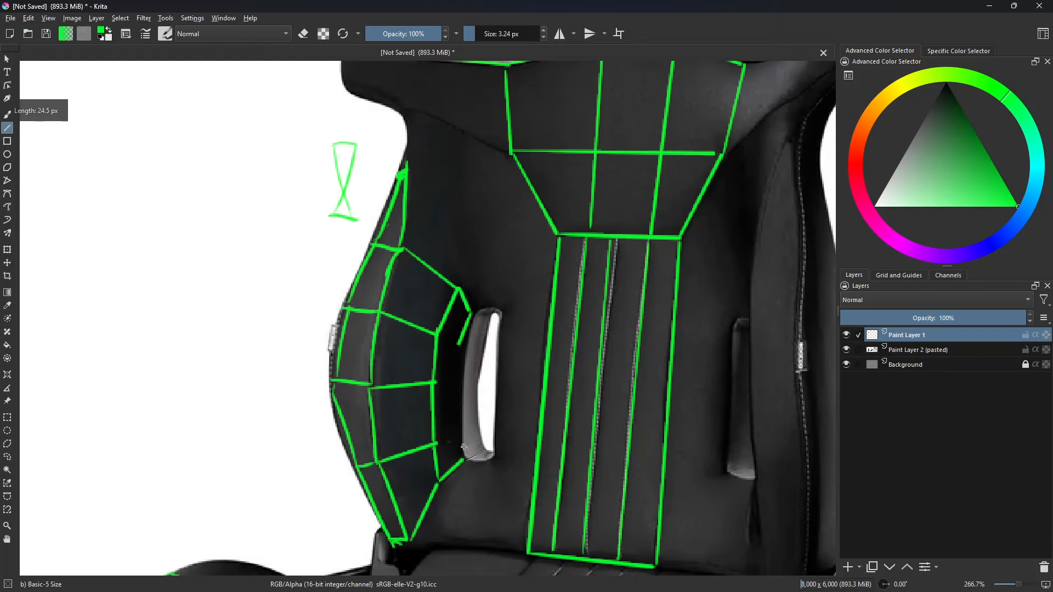
pyautogui.moveTo(455, 412); pyautogui.dragTo(457, 385)
pyautogui.moveTo(462, 337); pyautogui.dragTo(461, 342)
# - Extend the radiating lines freehand to the slot's border, closing the narrow column of four-sided polygons
pyautogui.press('b')
pyautogui.moveTo(437, 443); pyautogui.dragTo(459, 438)
pyautogui.moveTo(438, 335); pyautogui.dragTo(465, 343)
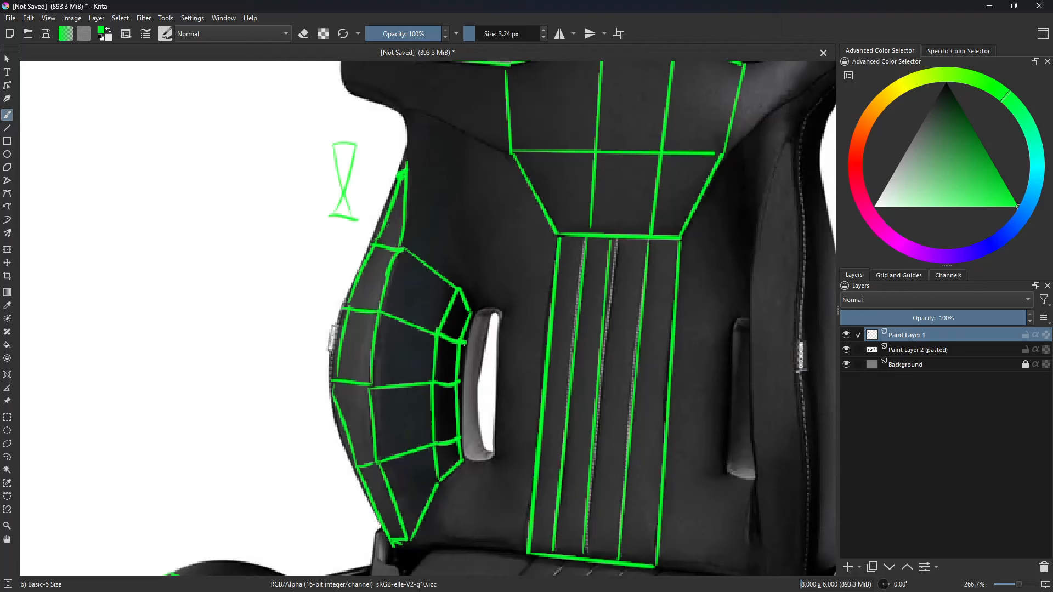
pyautogui.moveTo(478, 264)
pyautogui.mouseDown(button='middle')
pyautogui.moveTo(457, 376)
pyautogui.moveTo(474, 398)
pyautogui.moveTo(441, 366)
pyautogui.mouseUp(button='middle')
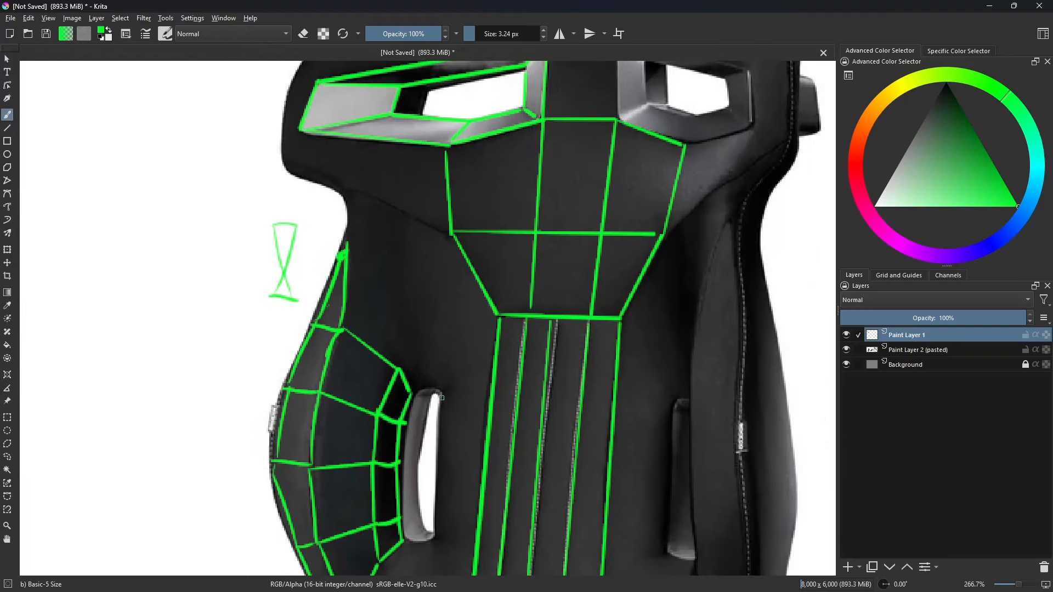
# - Draw a straight edge just above the backrest's side slot and a diagonal from its end down to the slot's inner top corner
pyautogui.press('v')
pyautogui.moveTo(410, 368)
pyautogui.mouseDown()
pyautogui.moveTo(463, 367)
pyautogui.moveTo(444, 391)
pyautogui.mouseUp()
pyautogui.moveTo(446, 406)
pyautogui.mouseDown(button='middle')
pyautogui.moveTo(455, 360)
pyautogui.moveTo(618, 453)
pyautogui.mouseUp(button='middle')
pyautogui.press('b')
pyautogui.scroll(10, 454, 360)
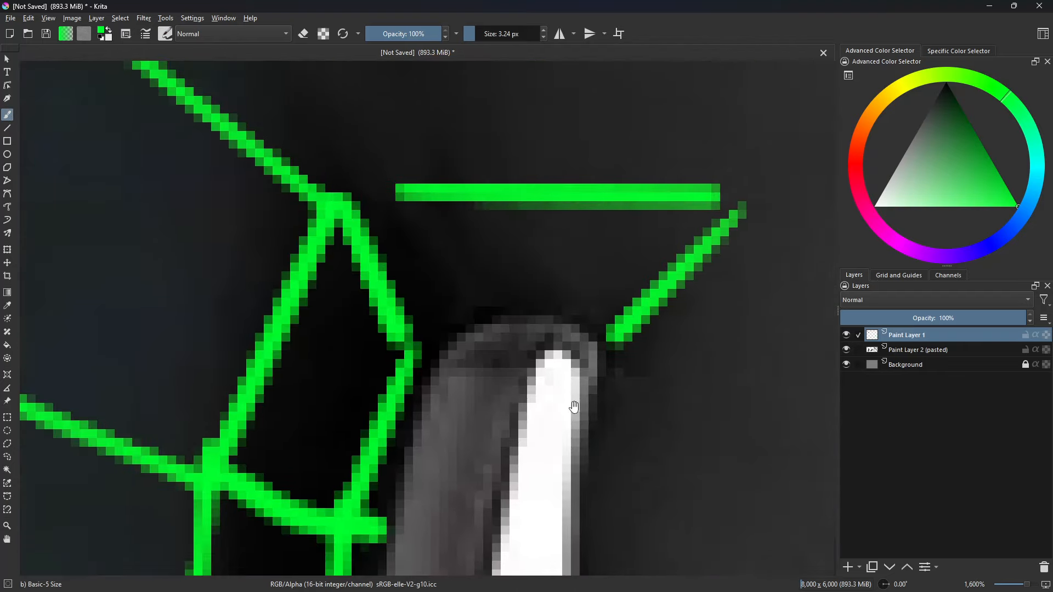
pyautogui.moveTo(420, 390)
pyautogui.mouseDown()
pyautogui.moveTo(516, 301)
pyautogui.moveTo(564, 434)
pyautogui.mouseUp()
pyautogui.hotkey('ctrl', 'z')
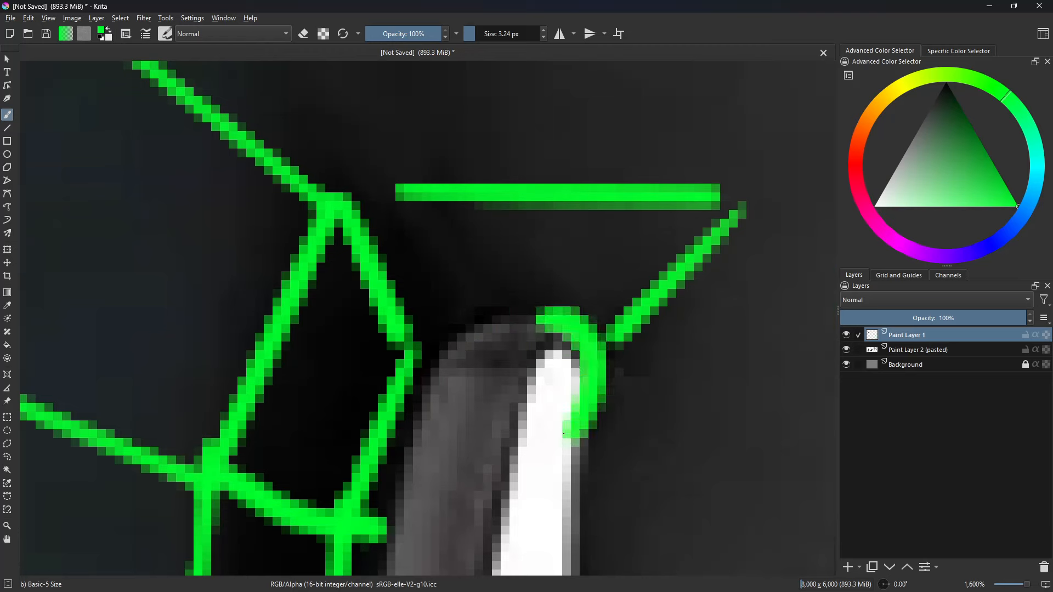
pyautogui.hotkey('ctrl', 'z')
# - Draw short straight edges radiating from the slot's inner top corner and link them freehand into small polygons
pyautogui.moveTo(553, 351)
pyautogui.mouseDown(button='middle')
pyautogui.moveTo(537, 389)
pyautogui.moveTo(506, 366)
pyautogui.mouseUp(button='middle')
pyautogui.press('v')
pyautogui.moveTo(508, 340); pyautogui.dragTo(514, 291)
pyautogui.moveTo(532, 421); pyautogui.dragTo(590, 420)
pyautogui.moveTo(533, 358); pyautogui.dragTo(585, 335)
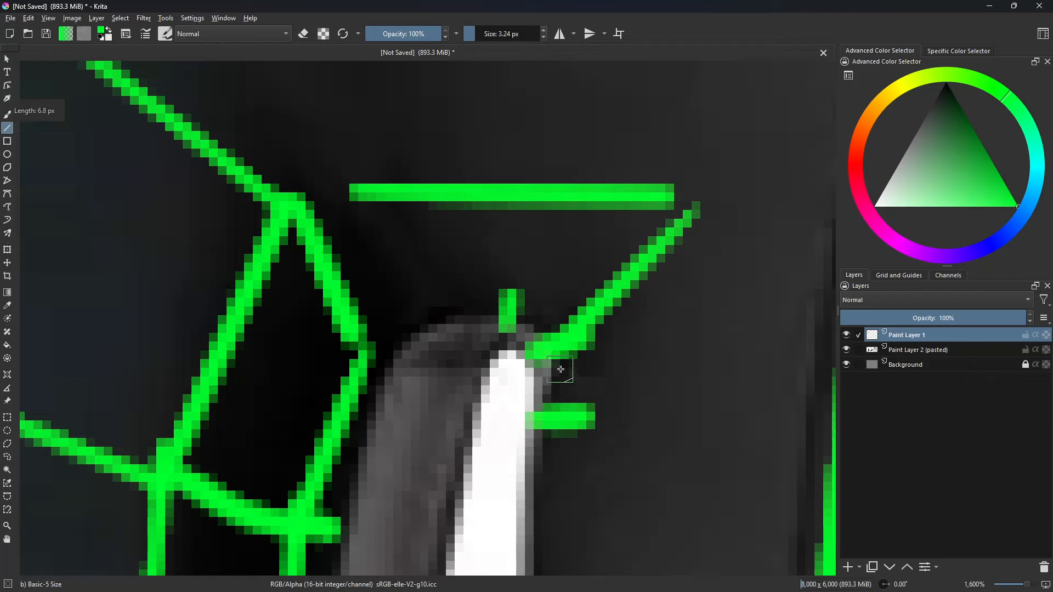
pyautogui.press('b')
pyautogui.moveTo(519, 305)
pyautogui.mouseDown()
pyautogui.moveTo(548, 292)
pyautogui.moveTo(588, 400)
pyautogui.mouseUp()
pyautogui.moveTo(498, 328); pyautogui.dragTo(538, 400)
# - Draw a large four-sided outline with straight black lines on the grey canvas below the triangle, quad and polygon sketches
pyautogui.scroll(-3, 496, 379)
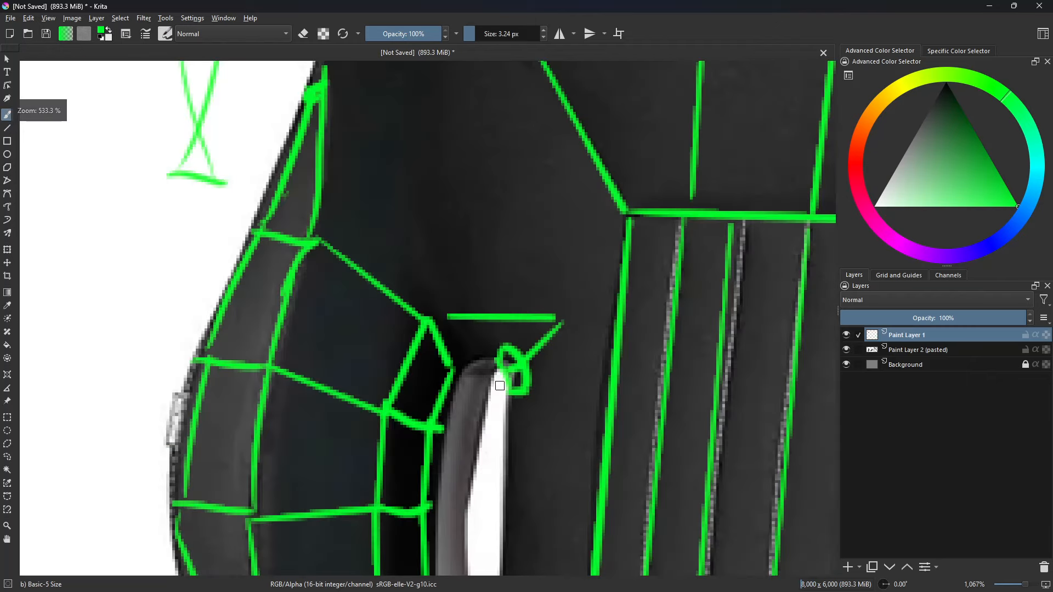
pyautogui.scroll(-1, 500, 386)
pyautogui.moveTo(287, 271); pyautogui.dragTo(588, 374, button='middle')
pyautogui.scroll(-1, 475, 280)
pyautogui.moveTo(383, 204); pyautogui.dragTo(574, 439, button='middle')
pyautogui.moveTo(529, 237); pyautogui.dragTo(430, 404, button='middle')
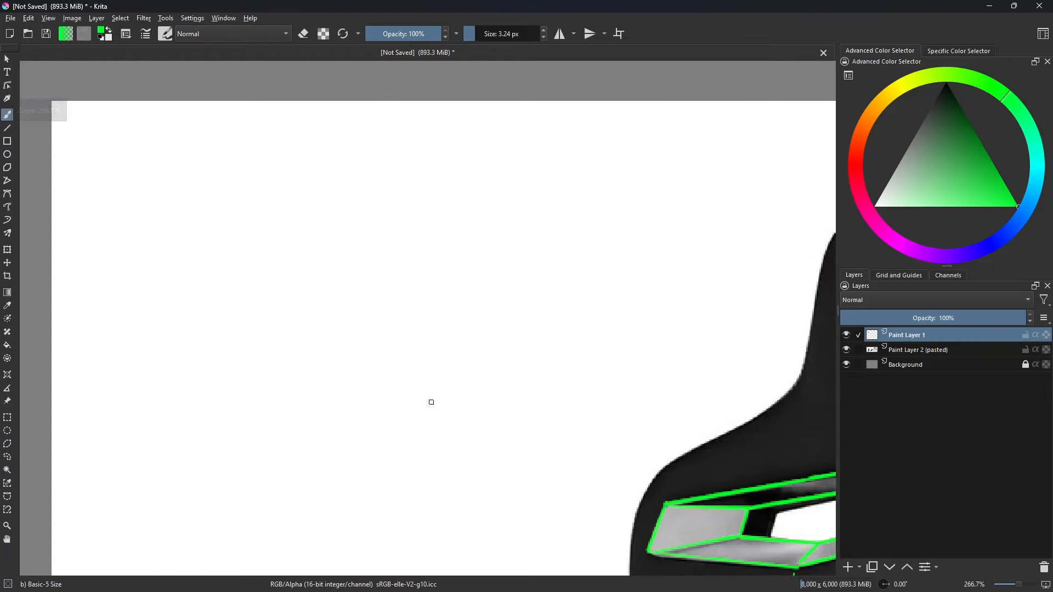
pyautogui.scroll(-2, 430, 404)
pyautogui.moveTo(381, 364); pyautogui.dragTo(726, 347, button='middle')
pyautogui.scroll(1, 667, 428)
pyautogui.press('d')
pyautogui.press('v')
pyautogui.moveTo(294, 362); pyautogui.dragTo(542, 291)
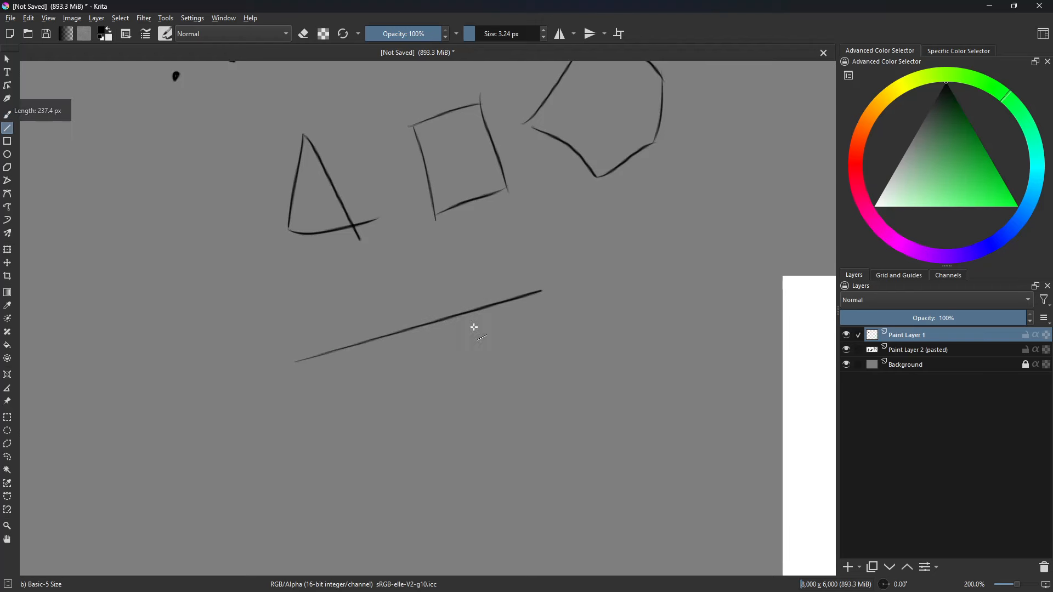
pyautogui.moveTo(323, 381); pyautogui.dragTo(443, 493)
pyautogui.moveTo(640, 415); pyautogui.dragTo(555, 298)
# - Divide the black four-sided outline into a 3 × 3 grid with two straight lines in each direction
pyautogui.moveTo(632, 376); pyautogui.dragTo(413, 449)
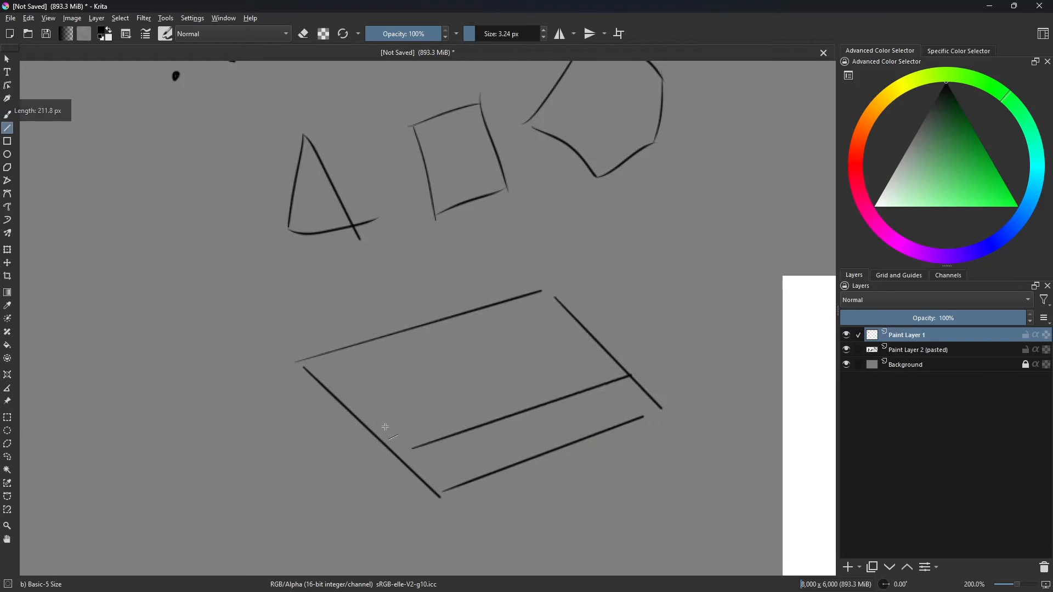
pyautogui.moveTo(610, 339); pyautogui.dragTo(359, 412)
pyautogui.moveTo(375, 341); pyautogui.dragTo(497, 459)
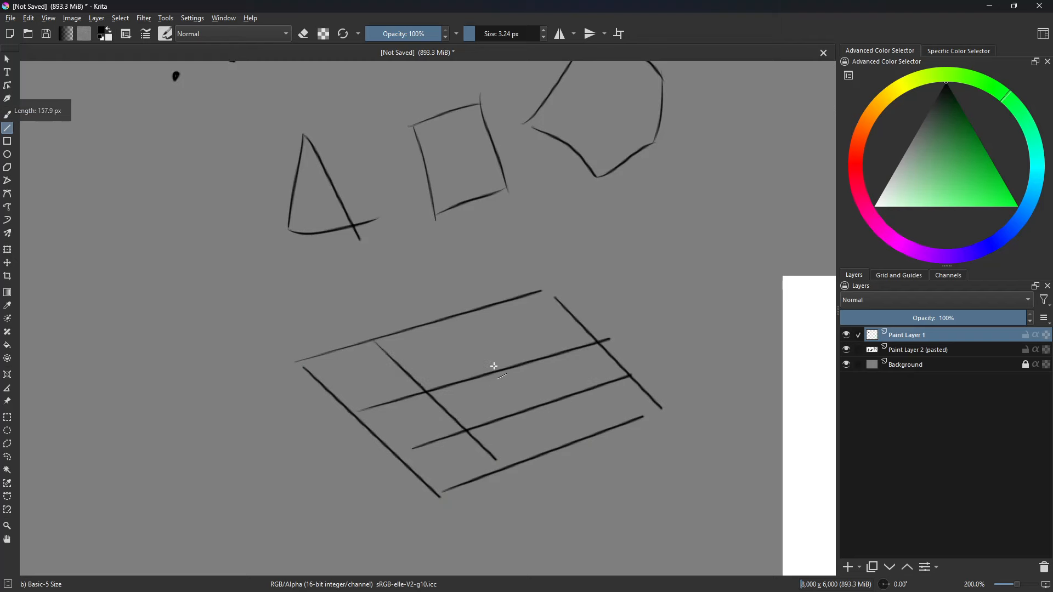
pyautogui.moveTo(574, 462); pyautogui.dragTo(567, 452)
# - Draw a second, larger black outline beside the grid and split it with two crossing straight lines
pyautogui.moveTo(502, 448); pyautogui.dragTo(662, 332, button='middle')
pyautogui.moveTo(498, 448); pyautogui.dragTo(291, 509)
pyautogui.moveTo(299, 241); pyautogui.dragTo(484, 448)
pyautogui.moveTo(51, 343)
pyautogui.mouseDown()
pyautogui.moveTo(296, 249)
pyautogui.moveTo(164, 543)
pyautogui.moveTo(324, 505)
pyautogui.mouseUp()
pyautogui.moveTo(376, 352); pyautogui.dragTo(121, 451)
pyautogui.moveTo(297, 506); pyautogui.dragTo(299, 506)
pyautogui.press('b')
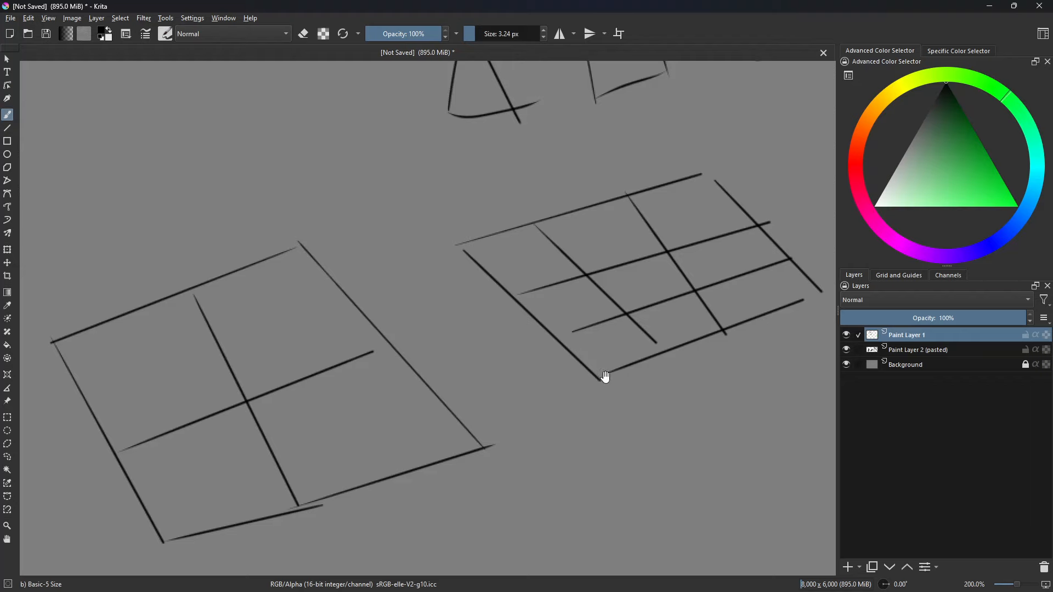
# - Set the brush colour back to bright green and draw a short edge from the slot's top down to its rim
pyautogui.moveTo(606, 378)
pyautogui.mouseDown(button='middle')
pyautogui.moveTo(543, 371)
pyautogui.moveTo(554, 378)
pyautogui.mouseUp(button='middle')
pyautogui.scroll(-1, 597, 390)
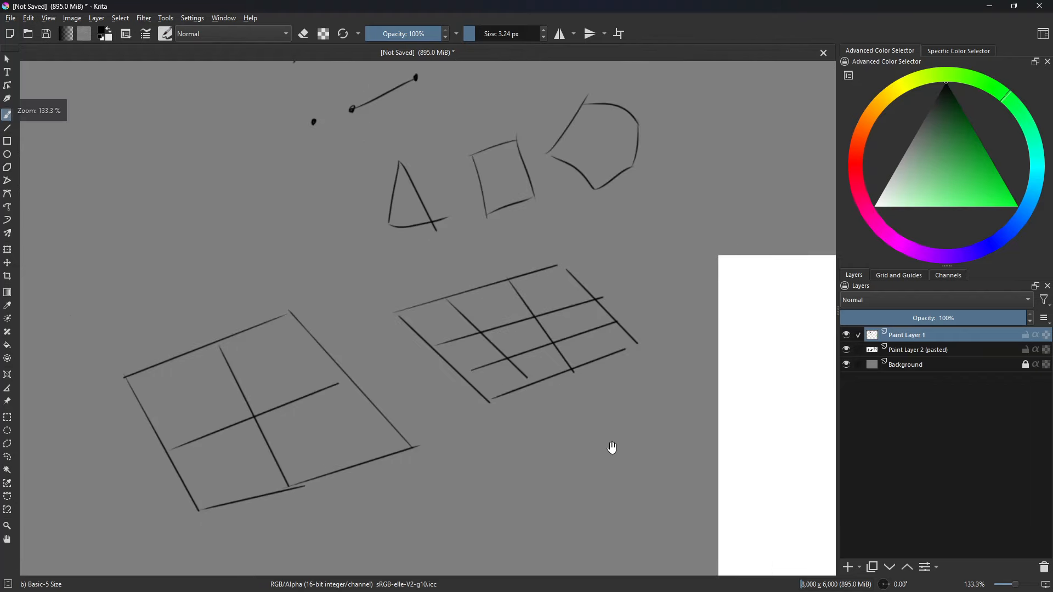
pyautogui.moveTo(611, 448); pyautogui.dragTo(405, 252, button='middle')
pyautogui.moveTo(682, 360)
pyautogui.mouseDown(button='middle')
pyautogui.moveTo(565, 285)
pyautogui.moveTo(354, 201)
pyautogui.mouseUp(button='middle')
pyautogui.scroll(3, 518, 277)
pyautogui.moveTo(643, 220); pyautogui.dragTo(522, 313, button='middle')
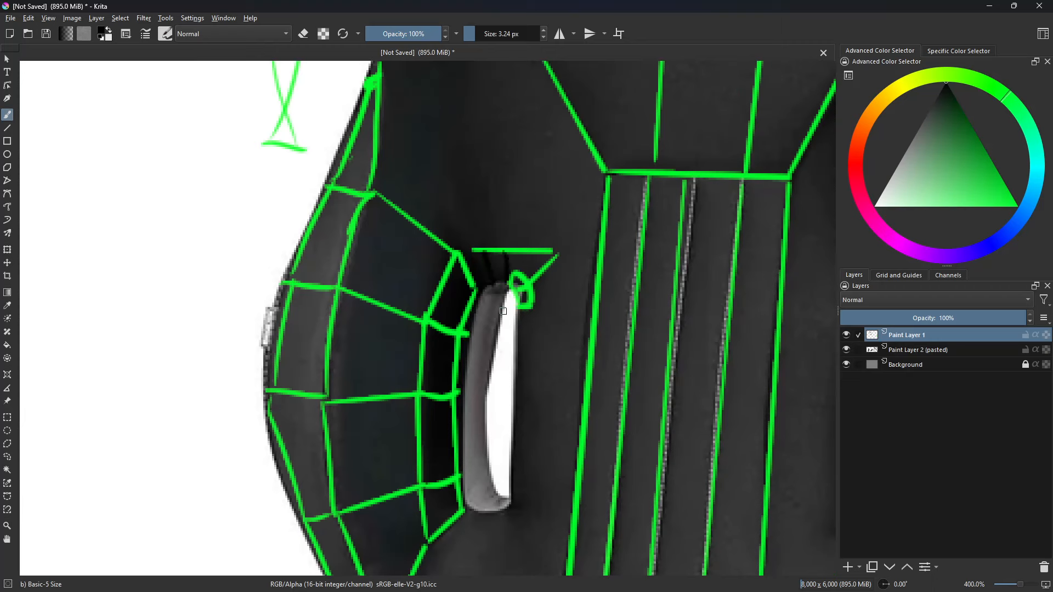
pyautogui.moveTo(965, 206); pyautogui.dragTo(1018, 206)
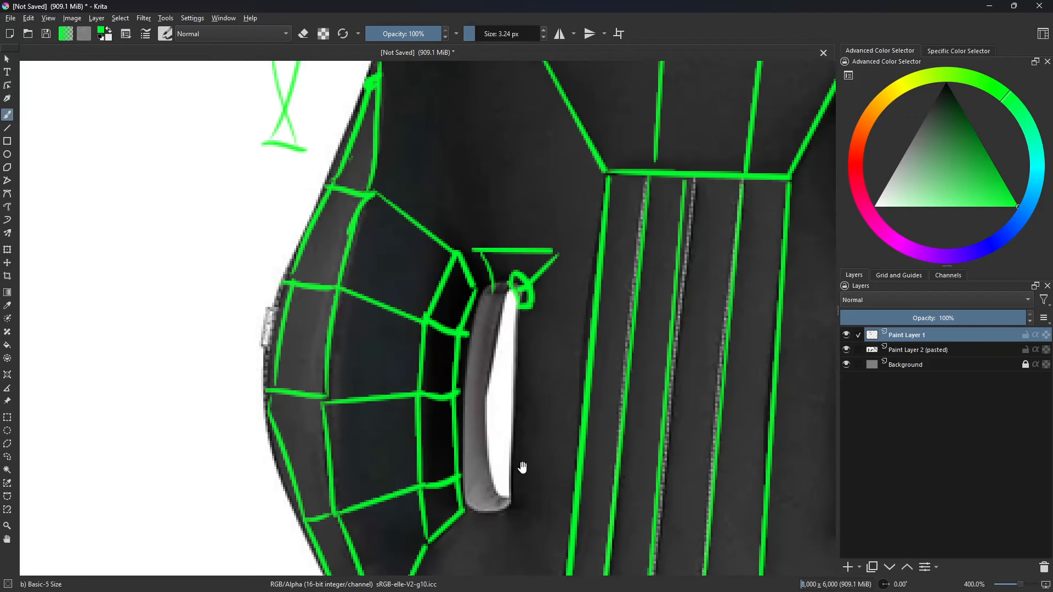
# - Frame the slot's bottom and inner side with straight edges, add the lower corner diagonal, and trace the slot's inner rim
pyautogui.moveTo(523, 468); pyautogui.dragTo(528, 356, button='middle')
pyautogui.press('v')
pyautogui.moveTo(437, 432); pyautogui.dragTo(533, 431)
pyautogui.moveTo(512, 393)
pyautogui.mouseDown()
pyautogui.moveTo(535, 423)
pyautogui.moveTo(558, 157)
pyautogui.mouseUp()
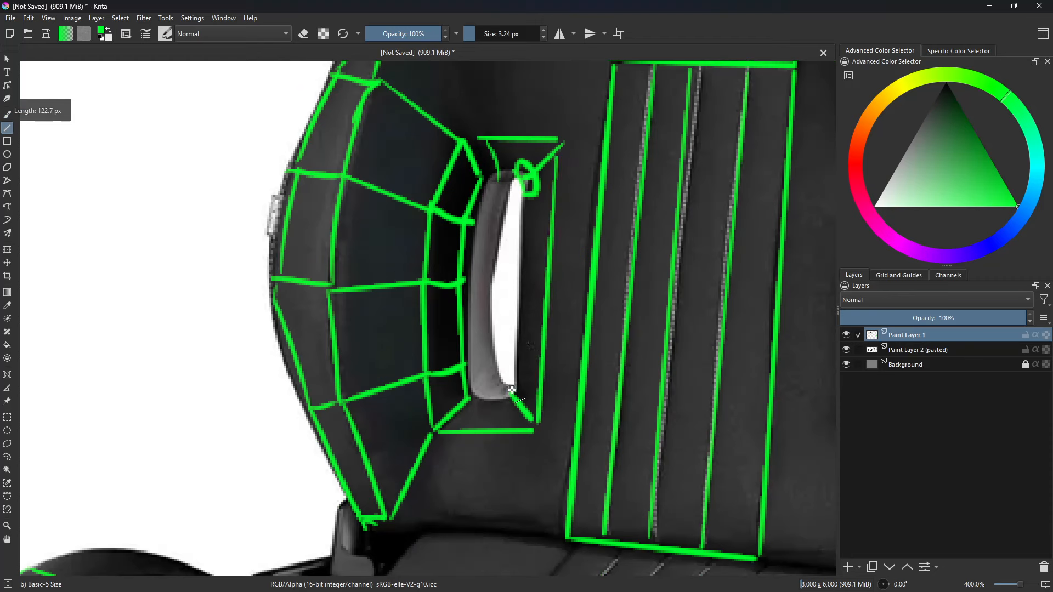
pyautogui.moveTo(512, 390); pyautogui.dragTo(517, 179)
# - Divide the frame along the slot's inner side and top with short straight cross edges, and trace the slot's rim and lower edge
pyautogui.moveTo(518, 287); pyautogui.dragTo(541, 288)
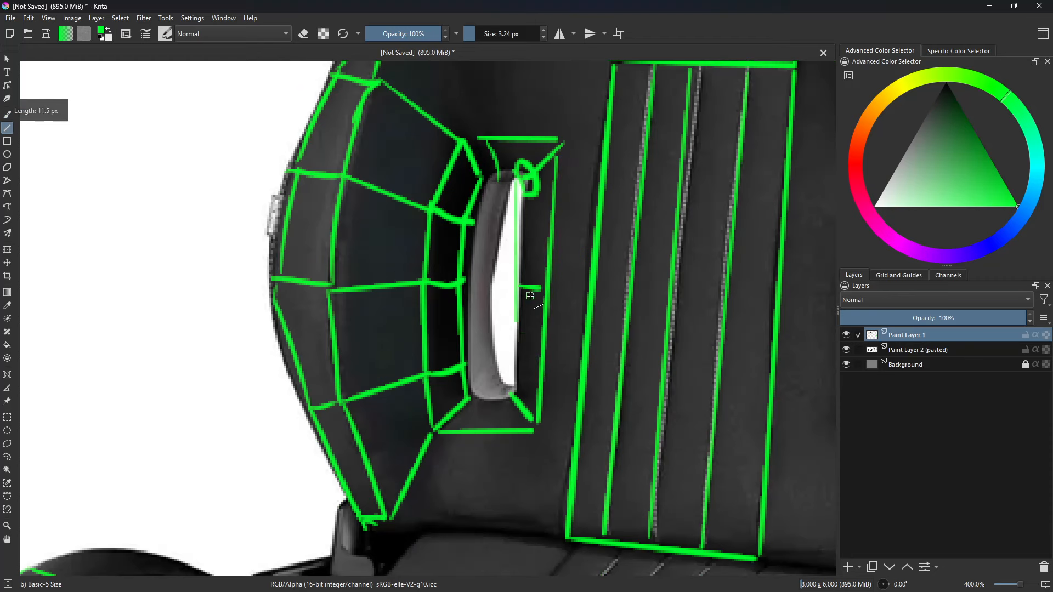
pyautogui.moveTo(511, 384); pyautogui.dragTo(516, 297)
pyautogui.press('v')
pyautogui.moveTo(512, 363); pyautogui.dragTo(538, 372)
pyautogui.press('v')
pyautogui.moveTo(520, 224); pyautogui.dragTo(552, 226)
pyautogui.moveTo(543, 206); pyautogui.dragTo(545, 279, button='middle')
pyautogui.press('v')
pyautogui.moveTo(517, 248); pyautogui.dragTo(526, 207)
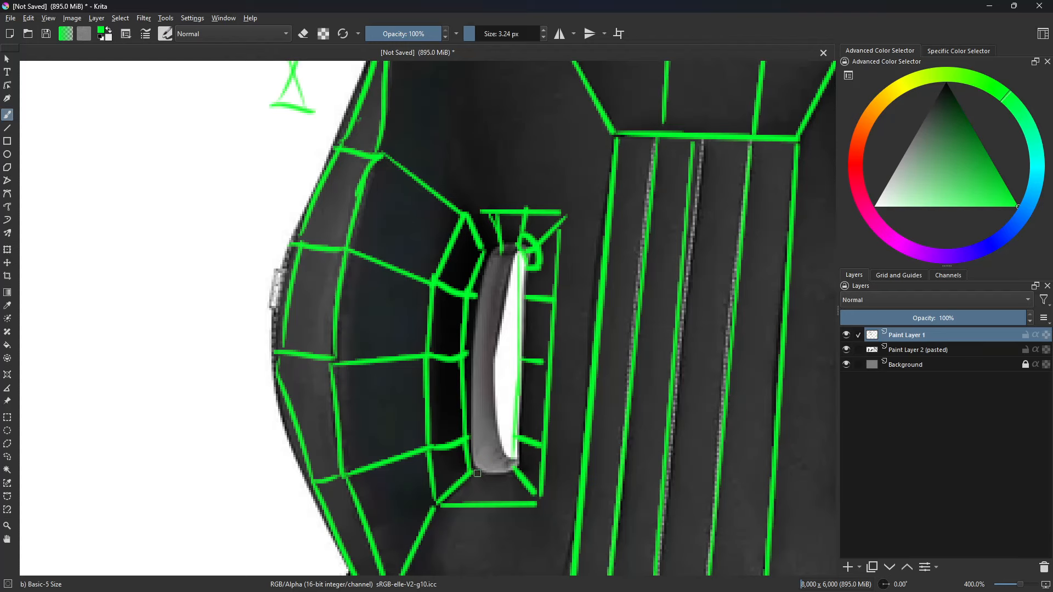
pyautogui.moveTo(473, 470); pyautogui.dragTo(516, 470)
# - Sketch freehand edges from the side bolster's upper corners across the backrest and down toward the slot's top
pyautogui.scroll(5, 530, 473)
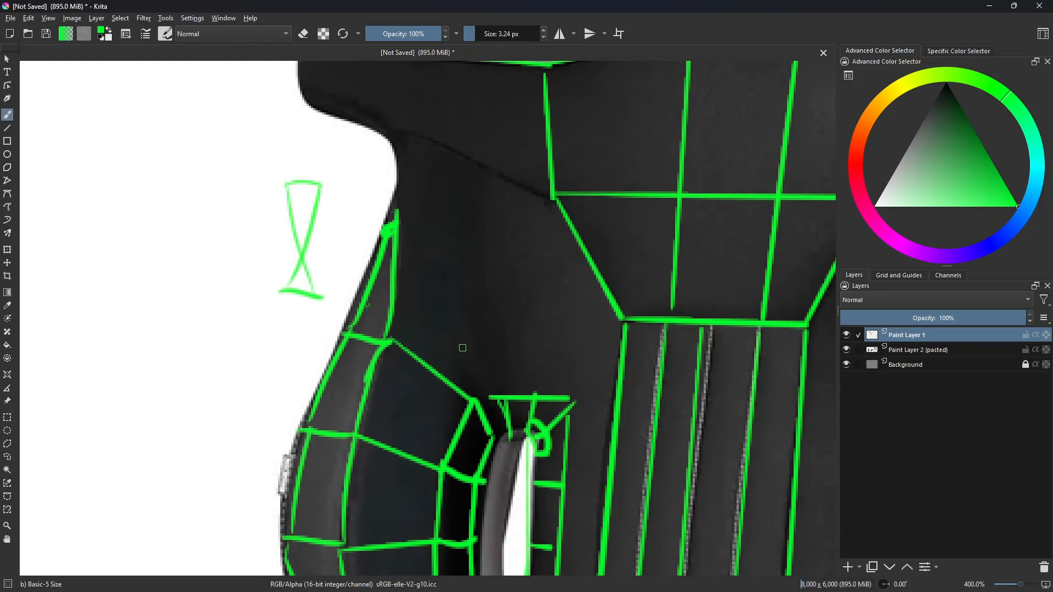
pyautogui.moveTo(396, 223); pyautogui.dragTo(503, 244)
pyautogui.moveTo(391, 341)
pyautogui.mouseDown()
pyautogui.moveTo(467, 272)
pyautogui.moveTo(471, 208)
pyautogui.mouseUp()
pyautogui.moveTo(465, 276); pyautogui.dragTo(497, 371)
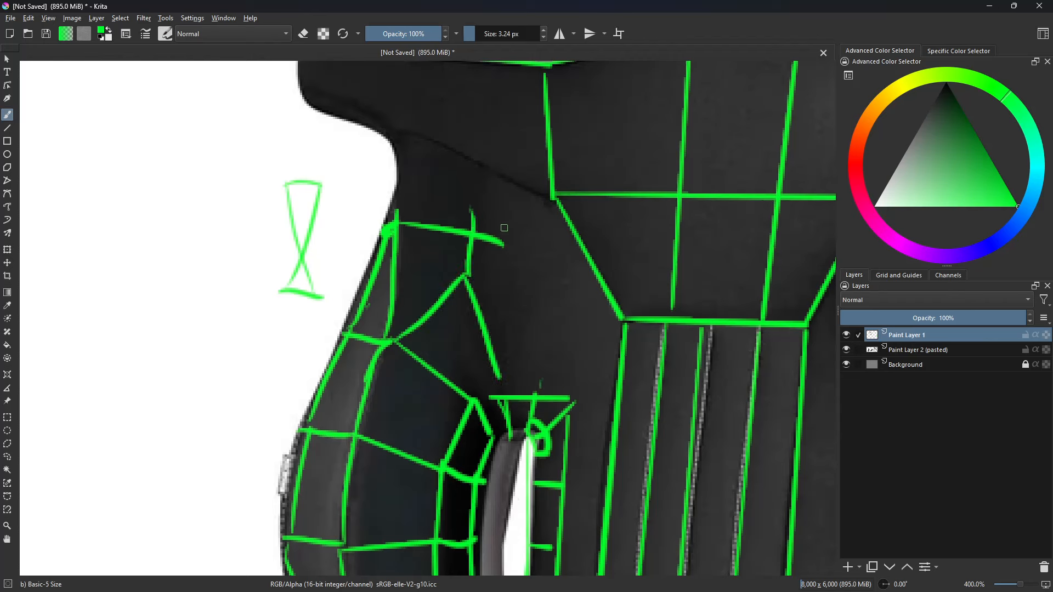
# - Draw a straight edge from the bolster's tip up to the shoulder seam and trace the seam toward the centre panel
pyautogui.moveTo(503, 236); pyautogui.dragTo(533, 317, button='middle')
pyautogui.press('v')
pyautogui.moveTo(423, 207)
pyautogui.mouseDown()
pyautogui.moveTo(510, 244)
pyautogui.moveTo(501, 328)
pyautogui.moveTo(430, 258)
pyautogui.moveTo(426, 308)
pyautogui.mouseUp()
pyautogui.moveTo(510, 244); pyautogui.dragTo(573, 283)
pyautogui.moveTo(517, 237); pyautogui.dragTo(529, 315, button='middle')
# - Extend two straight edges from the shoulder seam up to the headrest opening and across its lower bevel
pyautogui.press('v')
pyautogui.moveTo(517, 320); pyautogui.dragTo(514, 219)
pyautogui.moveTo(516, 219); pyautogui.dragTo(568, 184)
pyautogui.press('v')
pyautogui.moveTo(436, 285); pyautogui.dragTo(435, 213)
pyautogui.moveTo(438, 208); pyautogui.dragTo(512, 188)
# - Trace the seam to the seat's outer edge and enclose the strip outside the headrest opening with straight edges
pyautogui.press('v')
pyautogui.moveTo(435, 285); pyautogui.dragTo(338, 247)
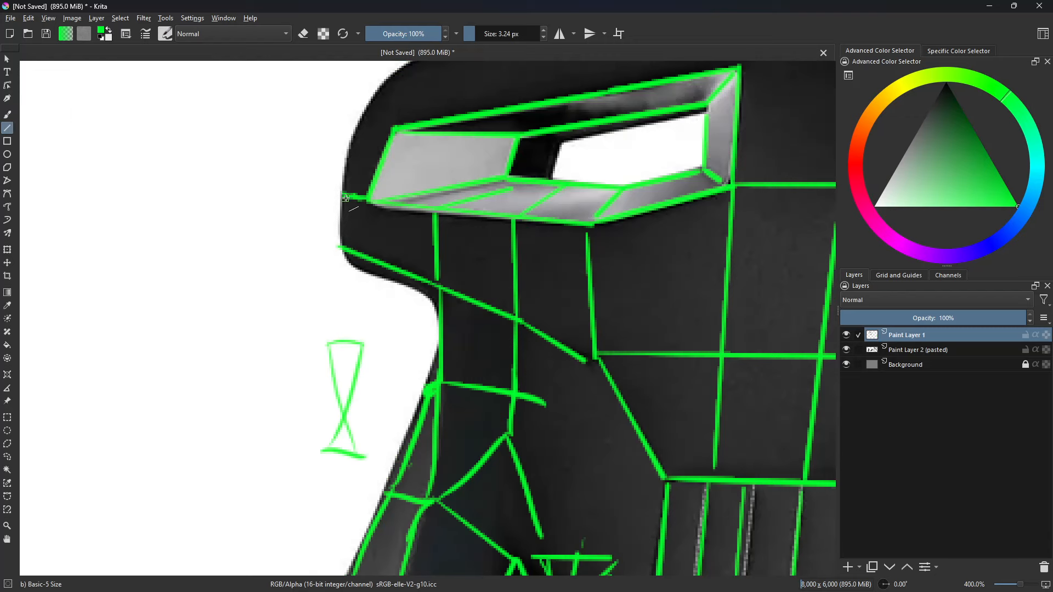
pyautogui.moveTo(345, 197); pyautogui.dragTo(341, 246)
pyautogui.moveTo(377, 192); pyautogui.dragTo(368, 259, button='middle')
pyautogui.press('v')
pyautogui.moveTo(376, 188); pyautogui.dragTo(365, 182)
pyautogui.press('v')
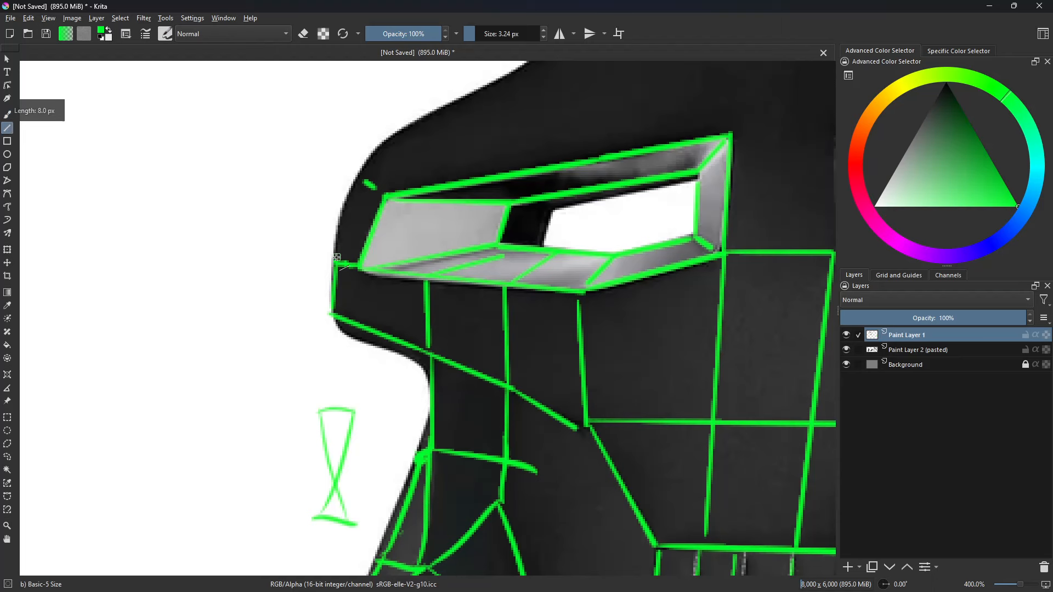
pyautogui.moveTo(336, 257); pyautogui.dragTo(360, 174)
# - Go to the boiler photo, add a new paint layer and set it to Overlay blending at 100% opacity
pyautogui.moveTo(478, 167); pyautogui.dragTo(423, 250, button='middle')
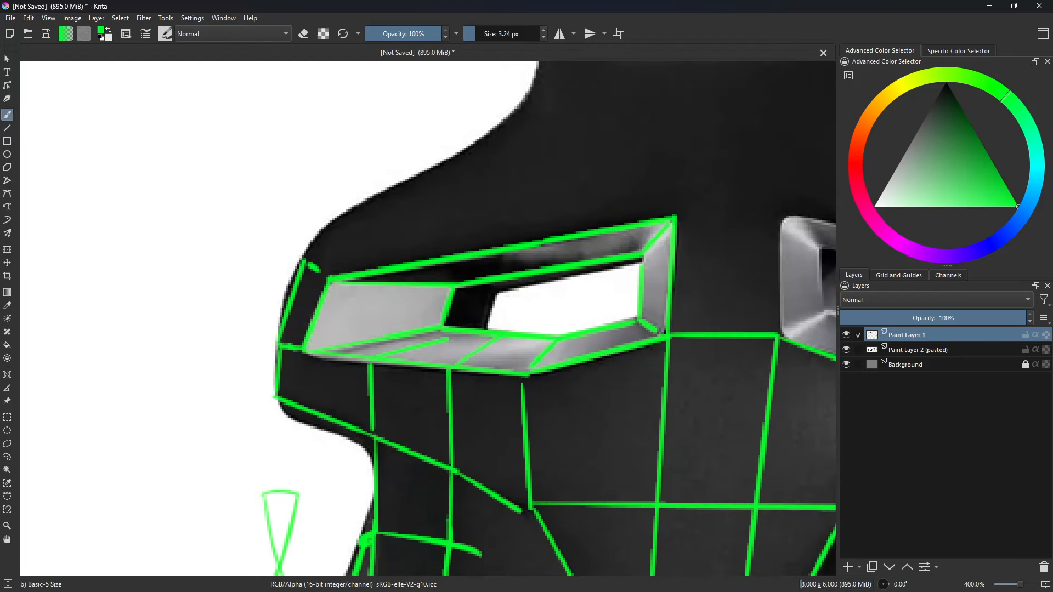
pyautogui.scroll(-2, 186, 407)
pyautogui.moveTo(711, 435); pyautogui.dragTo(263, 144, button='middle')
pyautogui.scroll(-2, 155, 114)
pyautogui.scroll(1, 154, 113)
pyautogui.moveTo(624, 319); pyautogui.dragTo(409, 329, button='middle')
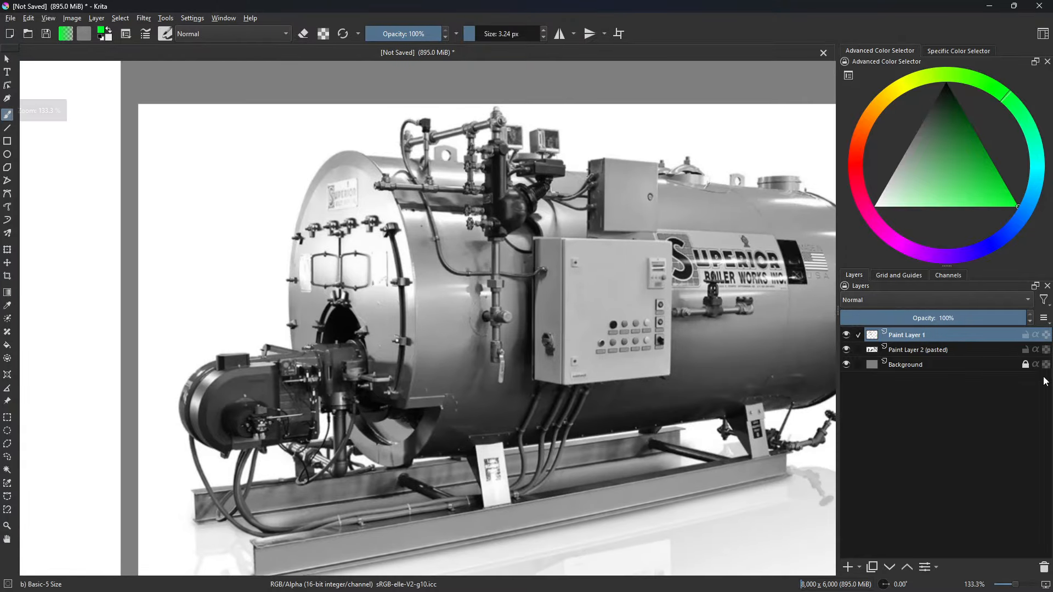
pyautogui.click(848, 567)
pyautogui.click(930, 301)
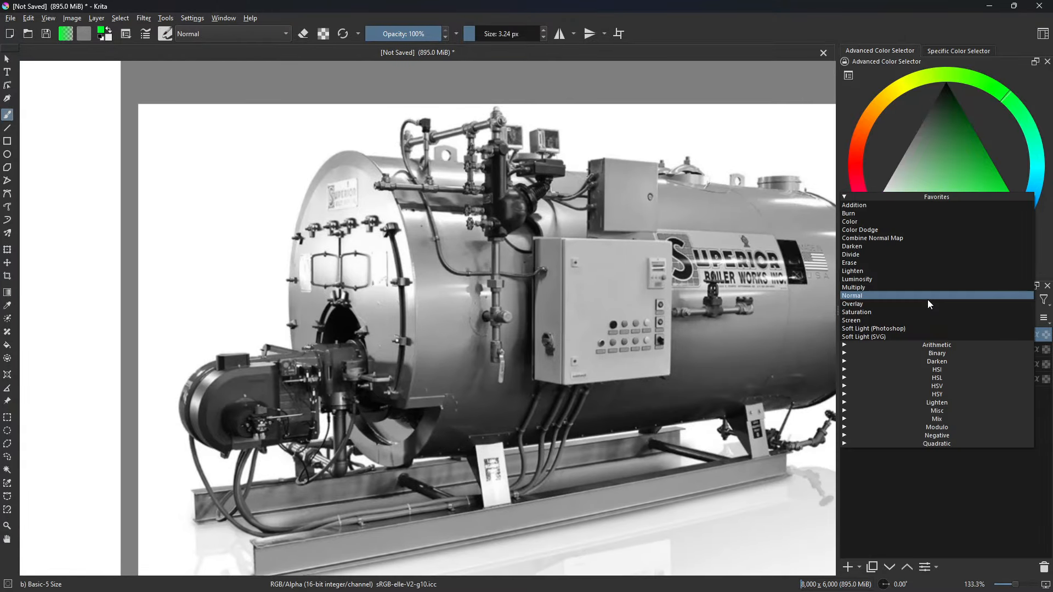
pyautogui.click(929, 304)
pyautogui.click(951, 318)
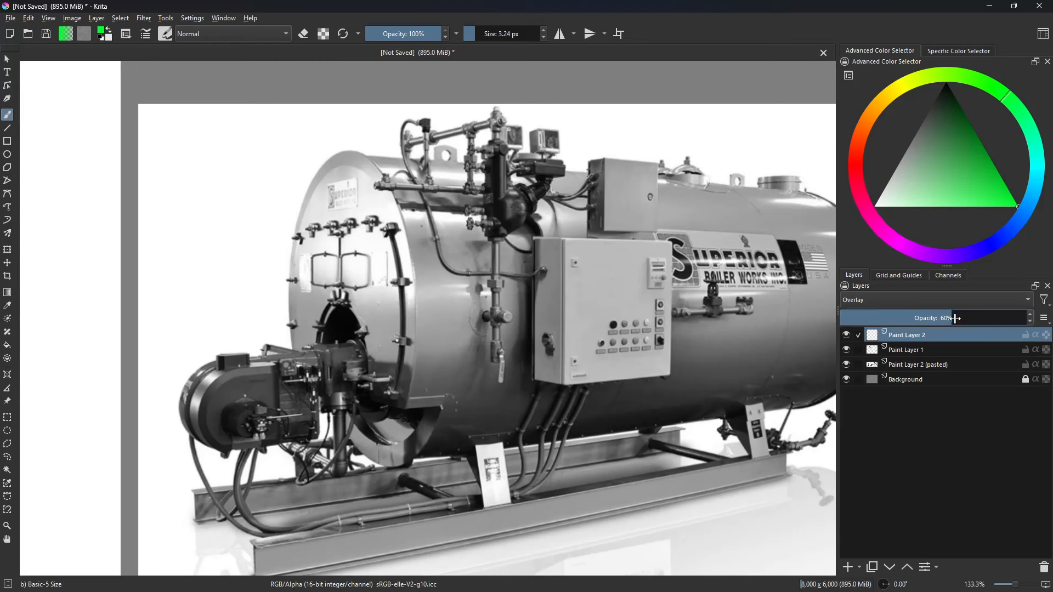
pyautogui.moveTo(955, 318); pyautogui.dragTo(1025, 318)
pyautogui.click(865, 302)
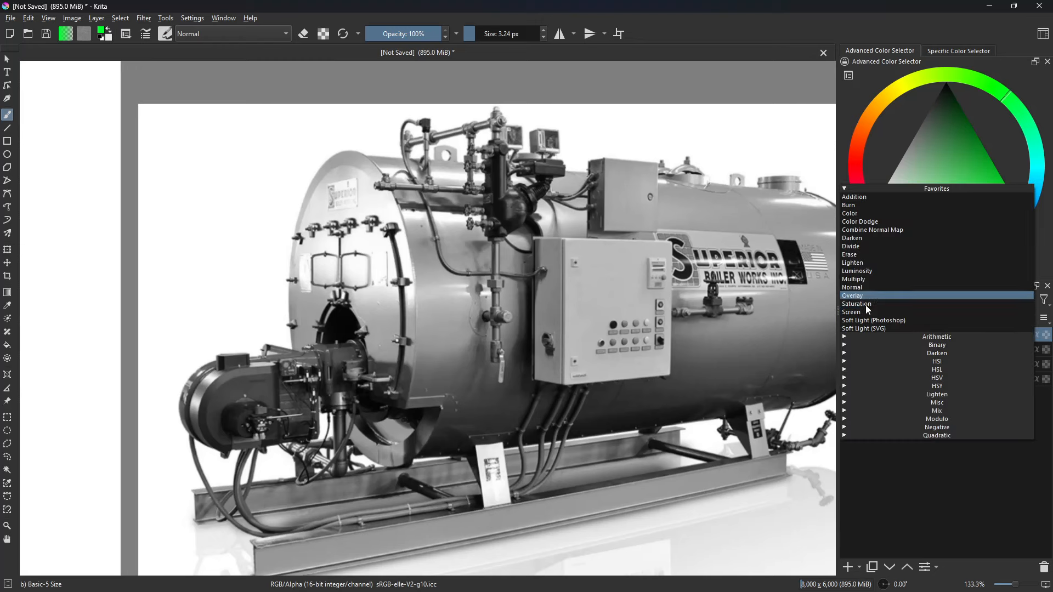
pyautogui.click(868, 297)
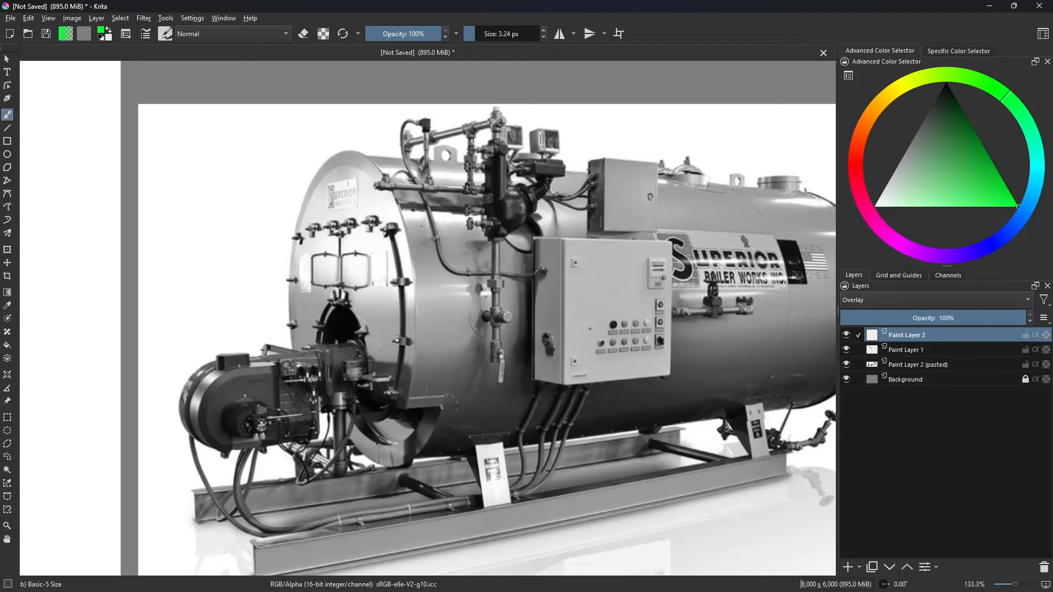
# - Choose the Marker Dry brush in orange and paint over the bracket between the burner and the boiler's front opening
pyautogui.rightClick(506, 360)
pyautogui.click(615, 439)
pyautogui.click(871, 116)
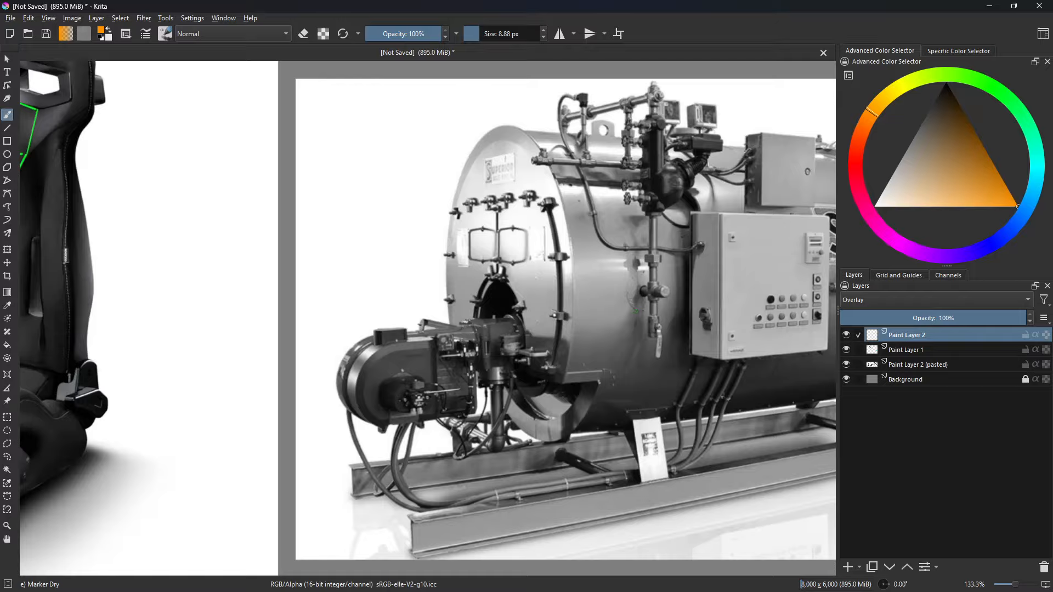
pyautogui.scroll(2, 631, 304)
pyautogui.moveTo(393, 344); pyautogui.dragTo(616, 298, button='middle')
pyautogui.moveTo(540, 292)
pyautogui.mouseDown()
pyautogui.moveTo(560, 365)
pyautogui.moveTo(570, 354)
pyautogui.moveTo(569, 307)
pyautogui.moveTo(597, 316)
pyautogui.moveTo(572, 304)
pyautogui.mouseUp()
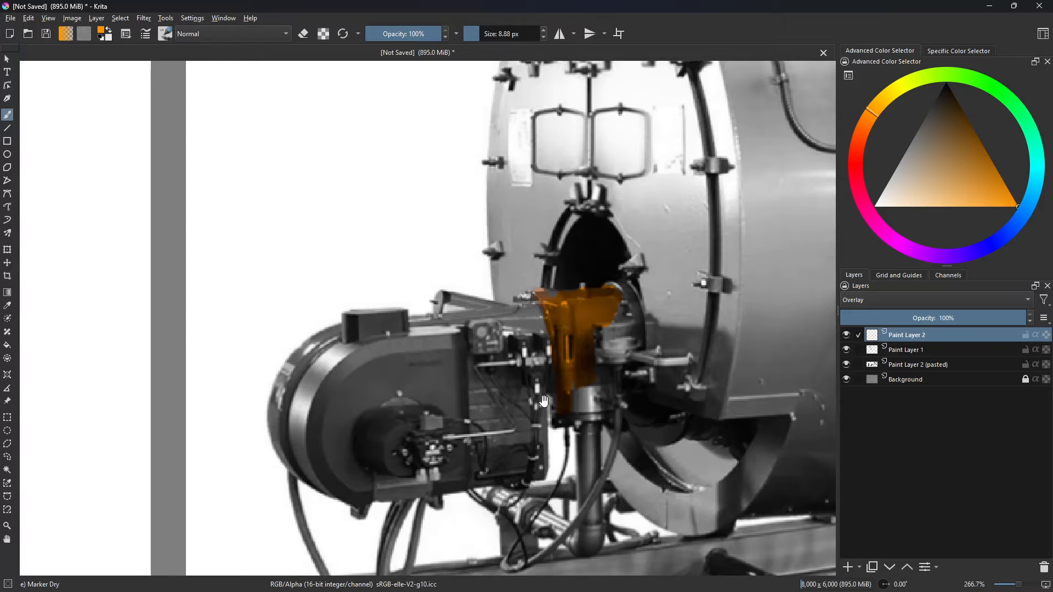
# - Paint the burner housing red with the brush enlarged to 31.90 px, leaving its central hub uncoloured
pyautogui.moveTo(541, 387); pyautogui.dragTo(604, 326, button='middle')
pyautogui.click(855, 154)
pyautogui.click(1007, 206)
pyautogui.keyDown('shift'); pyautogui.moveTo(433, 359); pyautogui.dragTo(467, 359); pyautogui.keyUp('shift')
pyautogui.moveTo(383, 408)
pyautogui.mouseDown()
pyautogui.moveTo(371, 342)
pyautogui.moveTo(416, 431)
pyautogui.moveTo(444, 439)
pyautogui.moveTo(593, 417)
pyautogui.moveTo(496, 324)
pyautogui.moveTo(401, 301)
pyautogui.moveTo(497, 296)
pyautogui.mouseUp()
# - Pick a yellow colour and paint over the burner's central hub
pyautogui.click(884, 97)
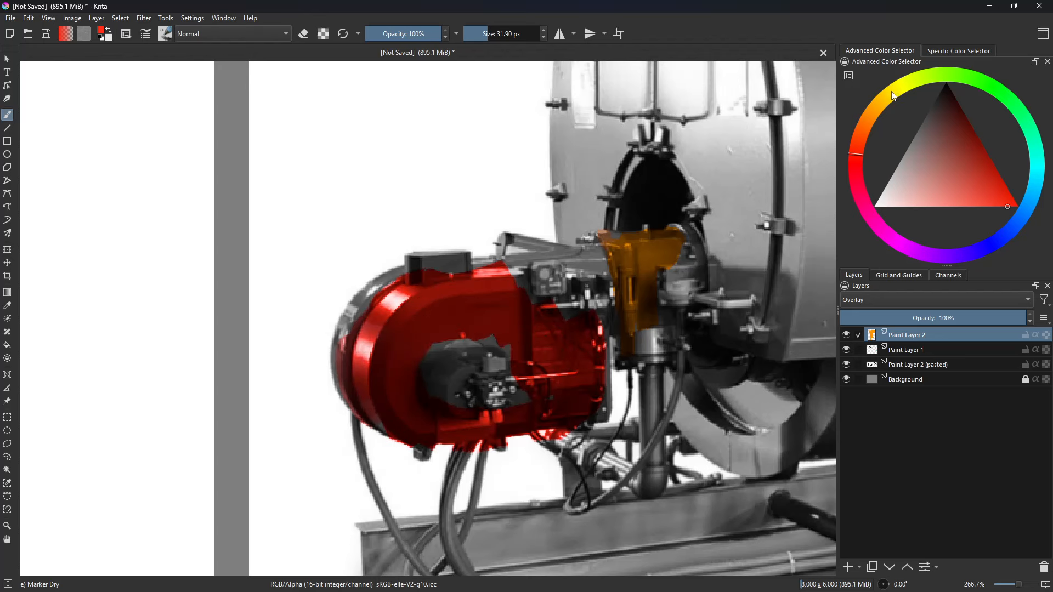
pyautogui.click(982, 174)
pyautogui.moveTo(477, 362)
pyautogui.mouseDown()
pyautogui.moveTo(461, 379)
pyautogui.moveTo(515, 387)
pyautogui.mouseUp()
# - Paint the curved rod along the boiler's front door edge green with a 12.42 px brush
pyautogui.moveTo(745, 294); pyautogui.dragTo(543, 399, button='middle')
pyautogui.moveTo(1026, 107); pyautogui.dragTo(1028, 130)
pyautogui.click(1008, 207)
pyautogui.keyDown('shift'); pyautogui.moveTo(594, 295); pyautogui.dragTo(566, 311); pyautogui.keyUp('shift')
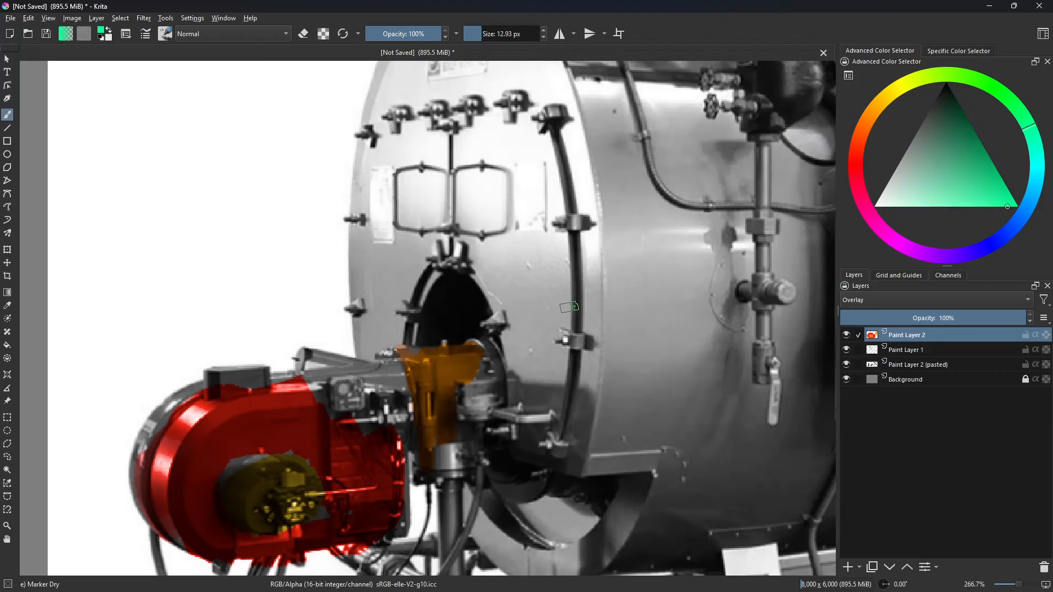
pyautogui.moveTo(574, 251); pyautogui.dragTo(581, 242, button='middle')
pyautogui.moveTo(576, 212); pyautogui.dragTo(567, 433)
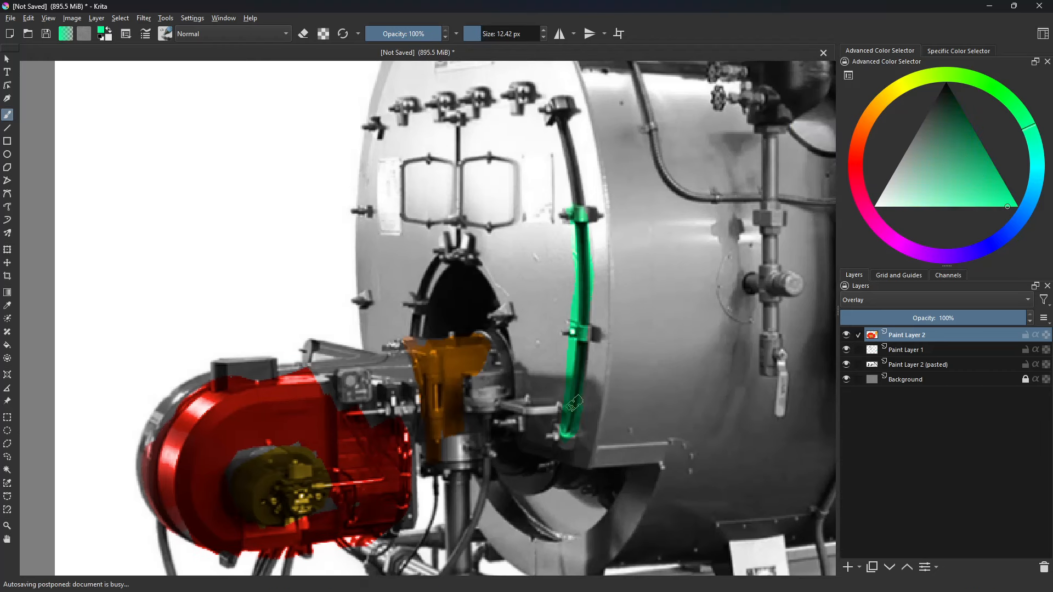
# - Pick an orange-yellow colour and paint the clamps along the green rod, including the one at its top end
pyautogui.click(882, 98)
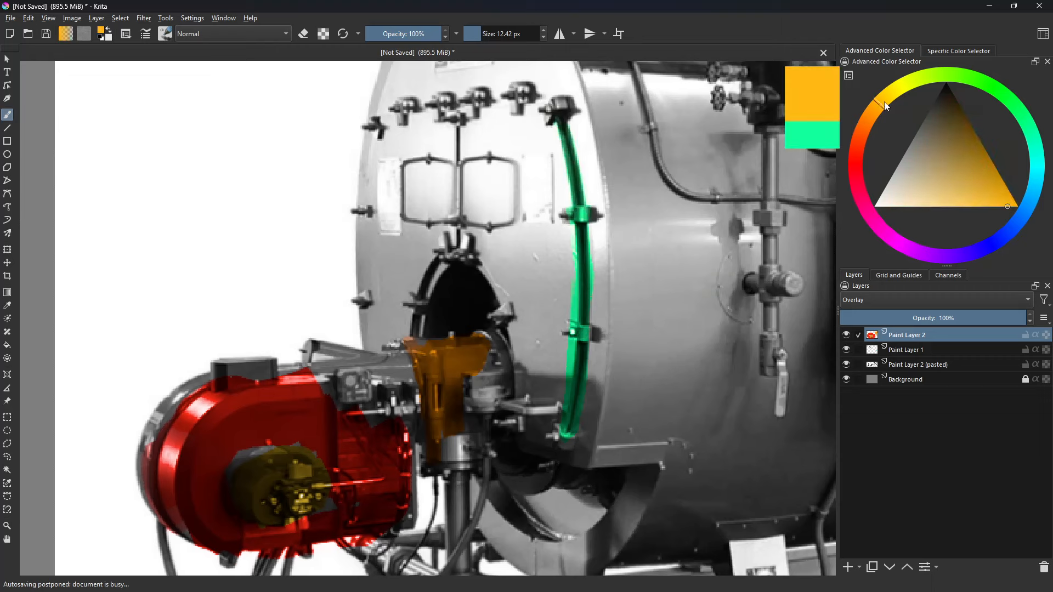
pyautogui.click(1014, 200)
pyautogui.moveTo(586, 213); pyautogui.dragTo(568, 217)
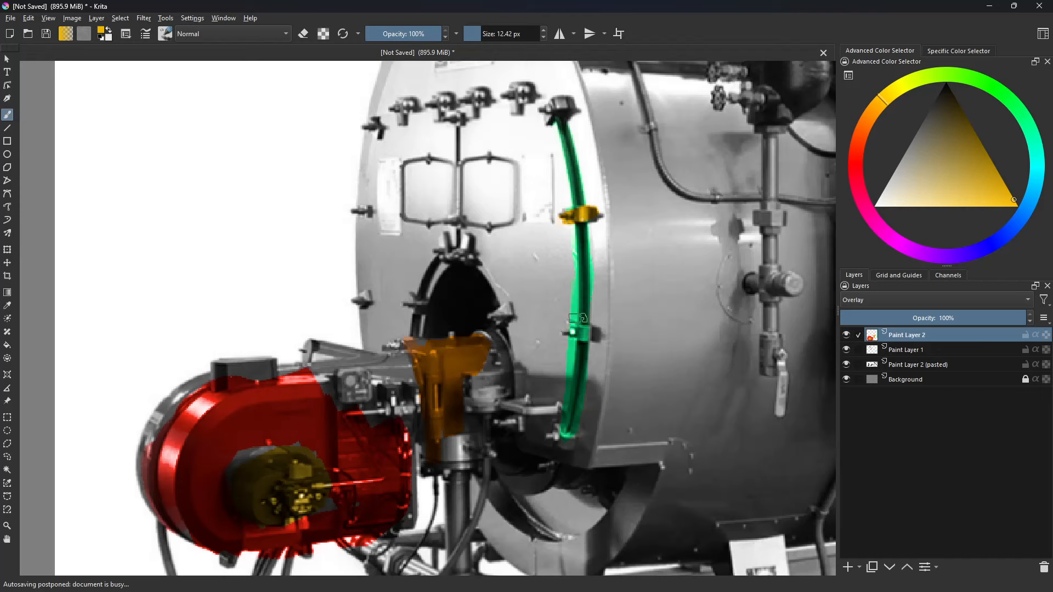
pyautogui.moveTo(580, 324); pyautogui.dragTo(573, 336)
pyautogui.moveTo(588, 233); pyautogui.dragTo(599, 299, button='middle')
pyautogui.moveTo(566, 187); pyautogui.dragTo(571, 175)
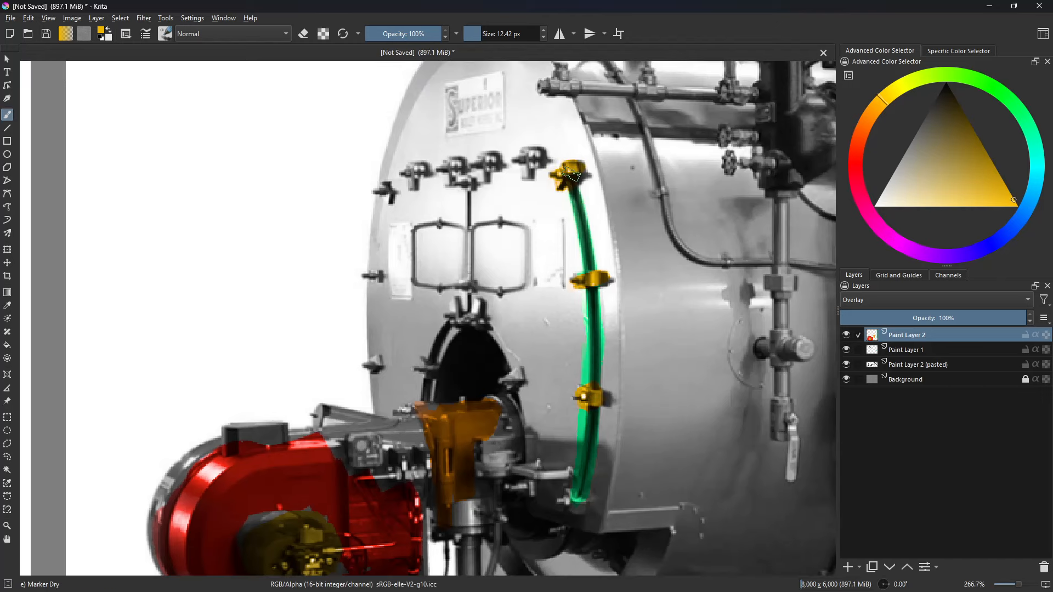
# - Reduce the brush to 9.05 px and paint the small valve handwheels beside the black column orange-yellow
pyautogui.moveTo(752, 147)
pyautogui.mouseDown(button='middle')
pyautogui.moveTo(607, 318)
pyautogui.moveTo(575, 384)
pyautogui.mouseUp(button='middle')
pyautogui.moveTo(575, 384)
pyautogui.mouseDown()
pyautogui.moveTo(565, 390)
pyautogui.moveTo(563, 359)
pyautogui.moveTo(557, 365)
pyautogui.mouseUp()
pyautogui.hotkey('ctrl', 'z')
pyautogui.press('[')
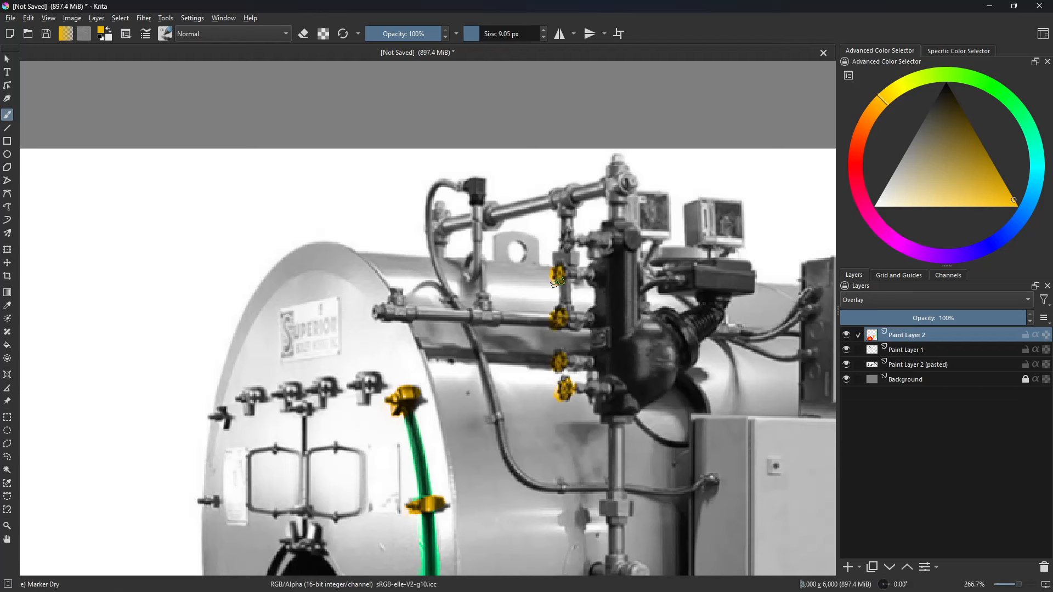
# - Pick a muted reddish-orange and paint the valve bodies between the yellow handwheels and the black column
pyautogui.click(859, 141)
pyautogui.click(959, 172)
pyautogui.moveTo(577, 242)
pyautogui.mouseDown()
pyautogui.moveTo(603, 248)
pyautogui.moveTo(581, 281)
pyautogui.mouseUp()
pyautogui.moveTo(569, 321); pyautogui.dragTo(579, 325)
pyautogui.moveTo(579, 368); pyautogui.dragTo(588, 388)
pyautogui.moveTo(537, 345); pyautogui.dragTo(594, 364, button='middle')
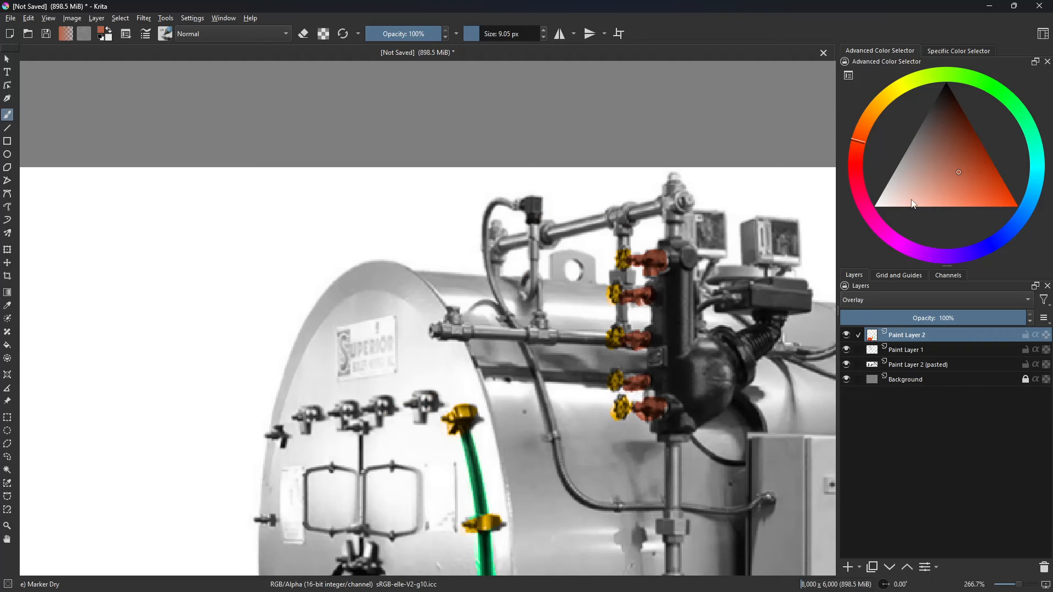
# - Pick a muted teal and paint the tee and elbow fittings along the upper and middle horizontal pipes
pyautogui.click(1034, 157)
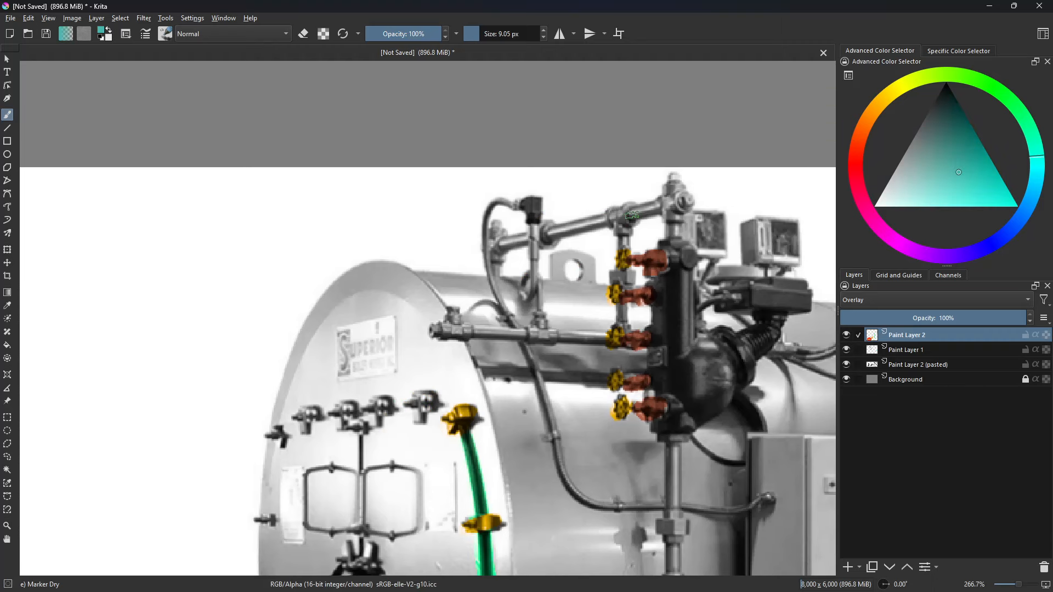
pyautogui.moveTo(533, 333); pyautogui.dragTo(543, 318)
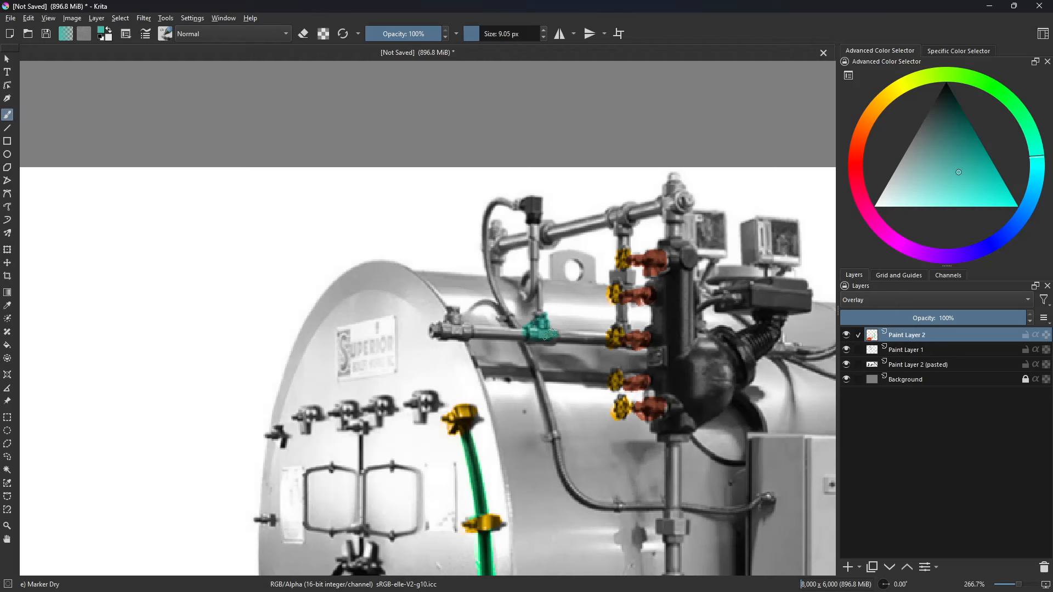
pyautogui.moveTo(437, 337)
pyautogui.mouseDown()
pyautogui.moveTo(455, 319)
pyautogui.moveTo(459, 336)
pyautogui.mouseUp()
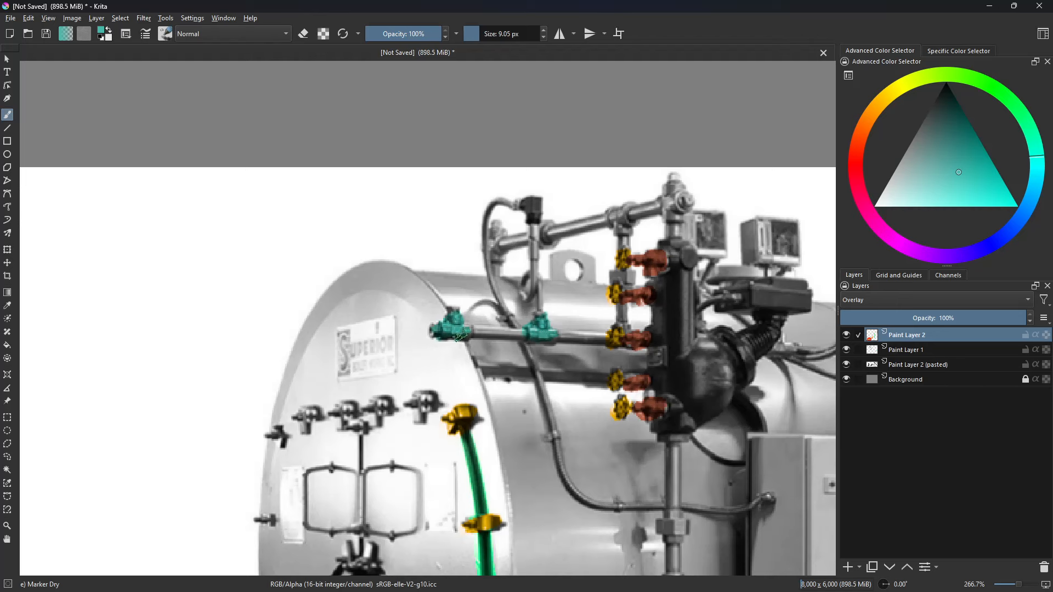
pyautogui.moveTo(630, 216)
pyautogui.mouseDown()
pyautogui.moveTo(618, 228)
pyautogui.moveTo(619, 210)
pyautogui.moveTo(682, 214)
pyautogui.mouseUp()
pyautogui.moveTo(644, 363)
pyautogui.mouseDown(button='middle')
pyautogui.moveTo(621, 304)
pyautogui.moveTo(618, 356)
pyautogui.mouseUp(button='middle')
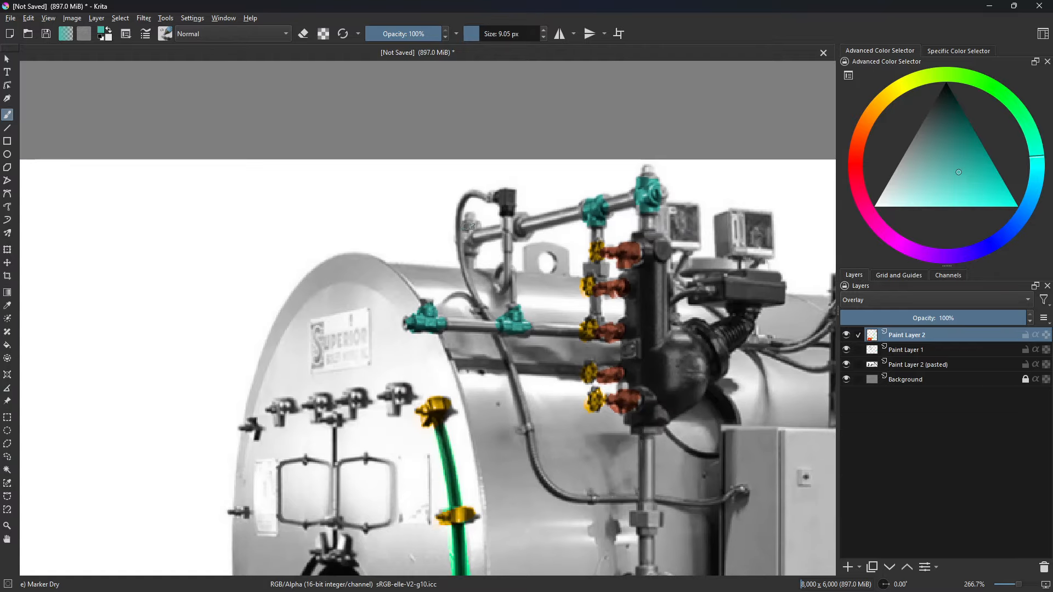
pyautogui.moveTo(470, 227); pyautogui.dragTo(466, 247)
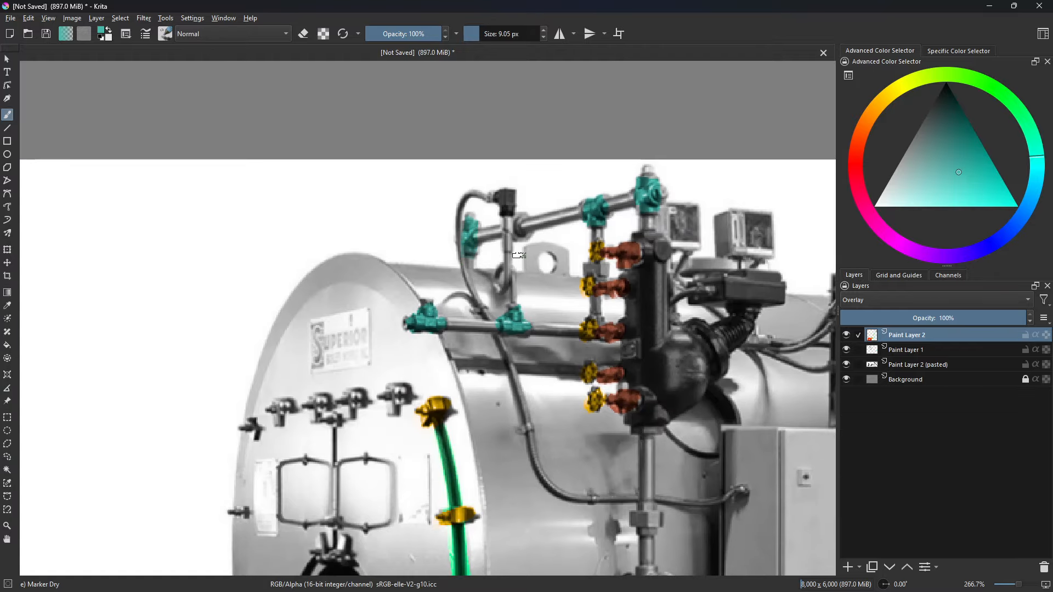
# - Paint the coupling, pipe sections and valve body below the black column in progressively brighter teal shades
pyautogui.moveTo(636, 503)
pyautogui.mouseDown(button='middle')
pyautogui.moveTo(629, 529)
pyautogui.moveTo(563, 412)
pyautogui.moveTo(517, 294)
pyautogui.mouseUp(button='middle')
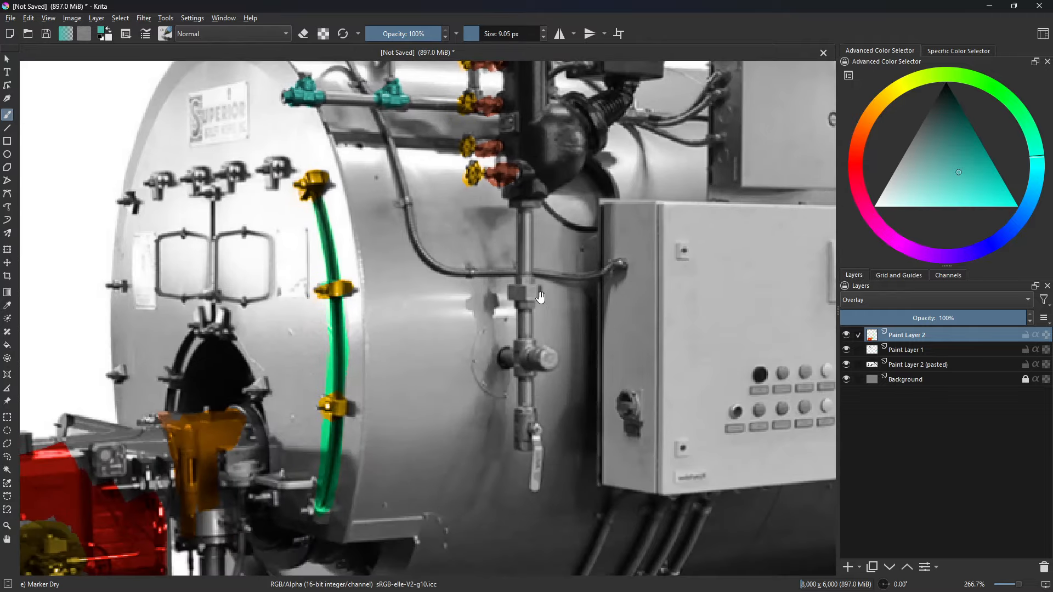
pyautogui.moveTo(518, 294); pyautogui.dragTo(539, 292)
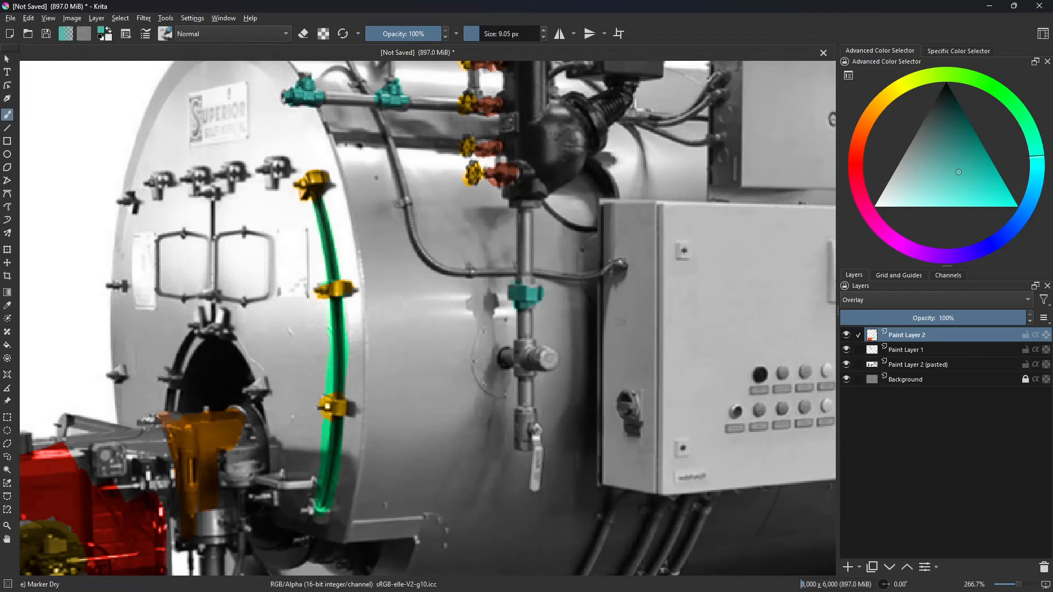
pyautogui.moveTo(605, 313); pyautogui.dragTo(606, 370, button='middle')
pyautogui.click(981, 176)
pyautogui.moveTo(527, 272); pyautogui.dragTo(525, 328)
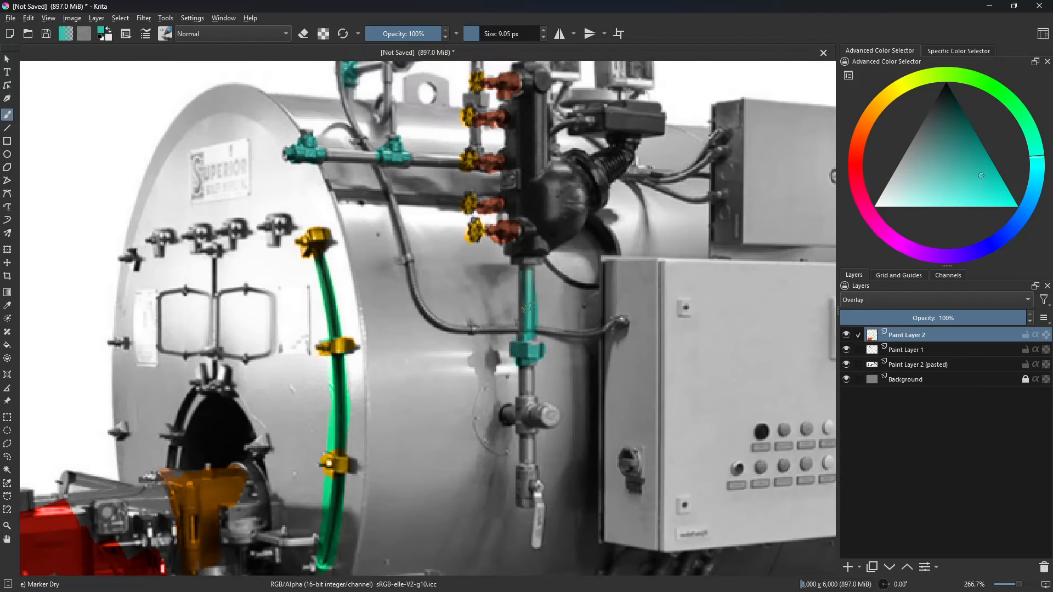
pyautogui.moveTo(527, 367)
pyautogui.mouseDown()
pyautogui.moveTo(513, 411)
pyautogui.moveTo(542, 423)
pyautogui.moveTo(529, 422)
pyautogui.moveTo(528, 455)
pyautogui.mouseUp()
pyautogui.click(960, 118)
pyautogui.hotkey('ctrl', 'z')
pyautogui.click(992, 206)
# - Pick a saturated red and paint the lever handle of the ball valve at the vertical pipe's lower end
pyautogui.moveTo(547, 508); pyautogui.dragTo(509, 325, button='middle')
pyautogui.scroll(-2, 524, 447)
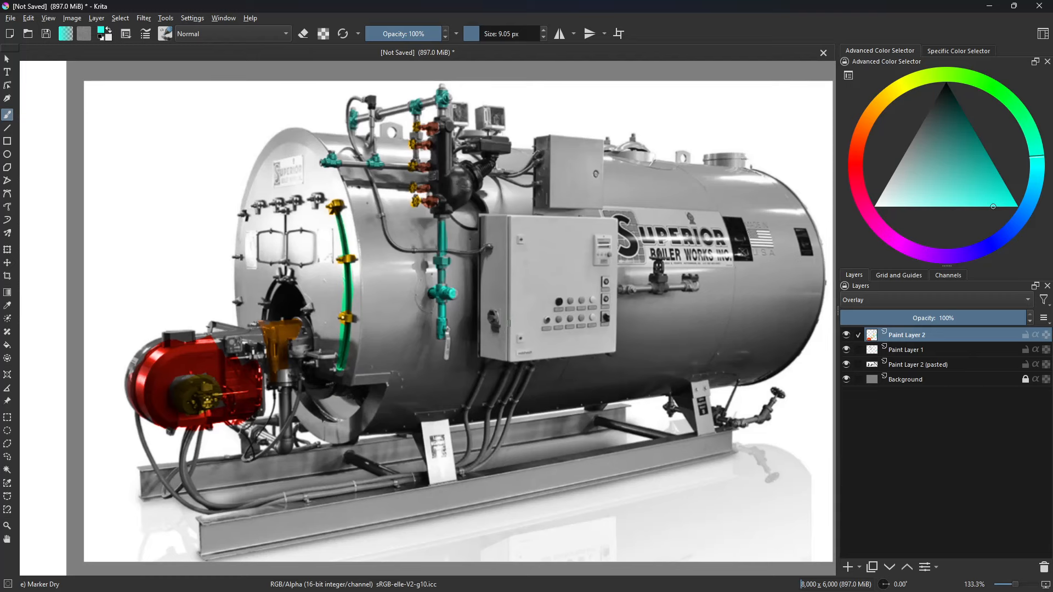
pyautogui.click(869, 152)
pyautogui.moveTo(946, 163); pyautogui.dragTo(1013, 198)
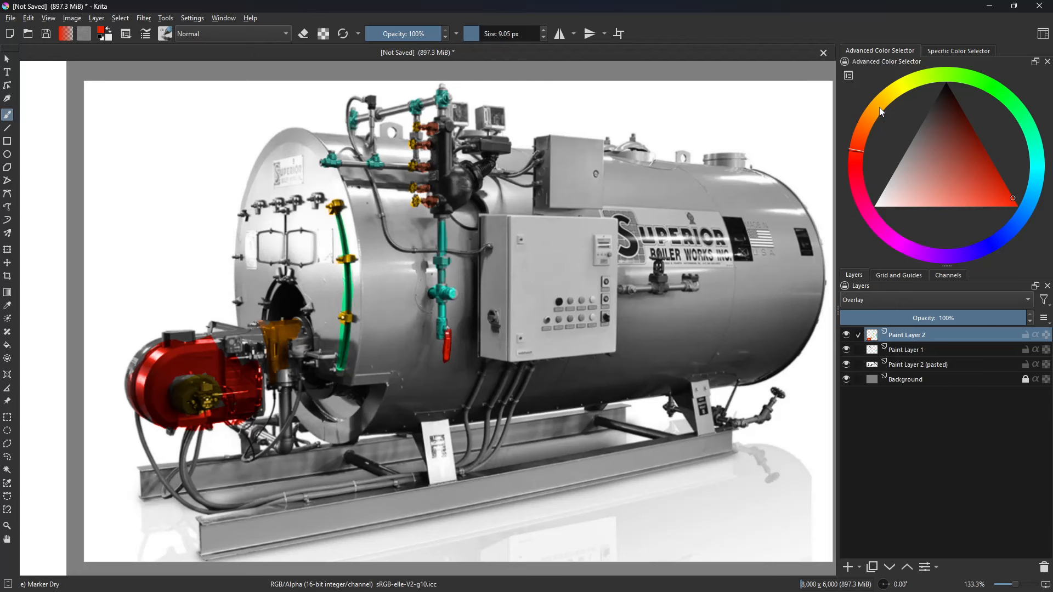
# - Pick an orange-yellow, enlarge the brush to 31.88 px and paint the front and side of the large control cabinet
pyautogui.click(877, 108)
pyautogui.click(1004, 196)
pyautogui.keyDown('shift'); pyautogui.moveTo(519, 303); pyautogui.dragTo(533, 303); pyautogui.keyUp('shift')
pyautogui.moveTo(492, 222)
pyautogui.mouseDown()
pyautogui.moveTo(494, 348)
pyautogui.moveTo(605, 349)
pyautogui.moveTo(604, 231)
pyautogui.moveTo(529, 225)
pyautogui.moveTo(521, 268)
pyautogui.moveTo(536, 340)
pyautogui.moveTo(559, 247)
pyautogui.moveTo(585, 286)
pyautogui.mouseUp()
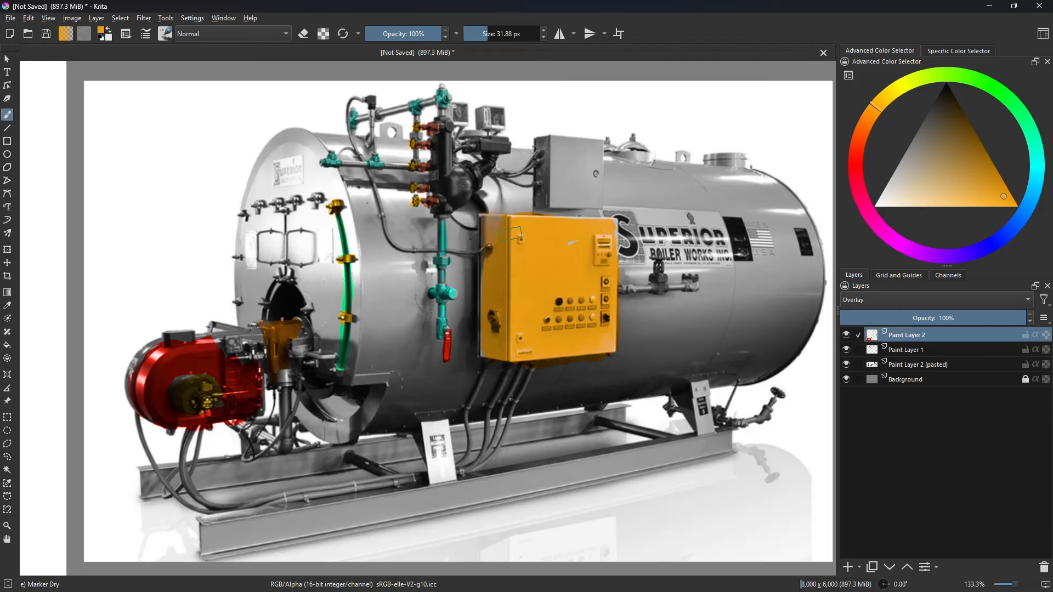
pyautogui.moveTo(529, 247)
pyautogui.mouseDown()
pyautogui.moveTo(600, 342)
pyautogui.moveTo(593, 297)
pyautogui.mouseUp()
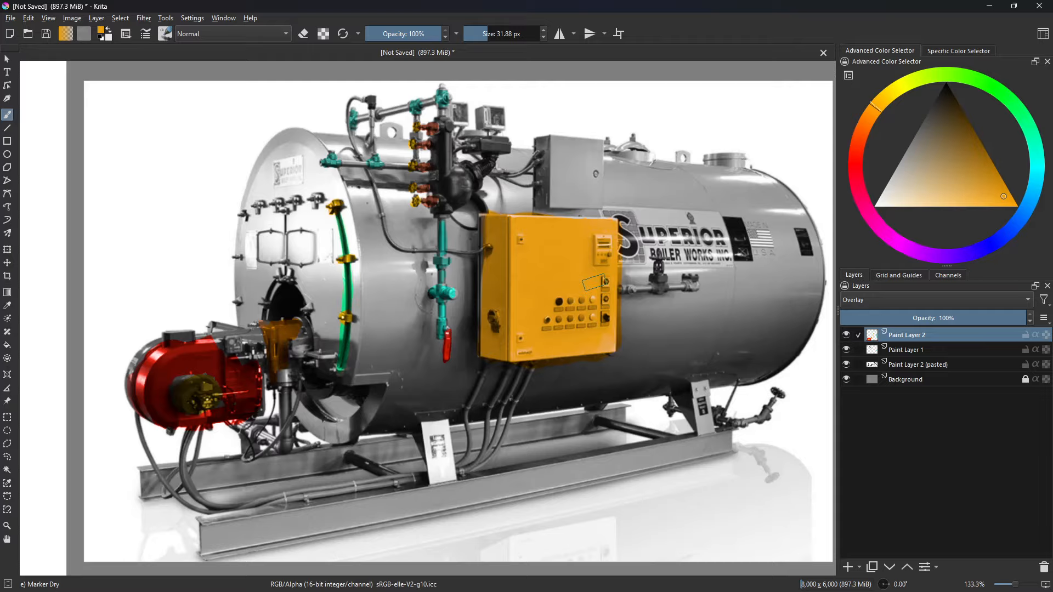
# - Set the brush to 17.71 px and paint the smaller electrical box above the control cabinet orange-yellow
pyautogui.scroll(1, 594, 282)
pyautogui.scroll(1, 594, 279)
pyautogui.moveTo(602, 169); pyautogui.dragTo(603, 314, button='middle')
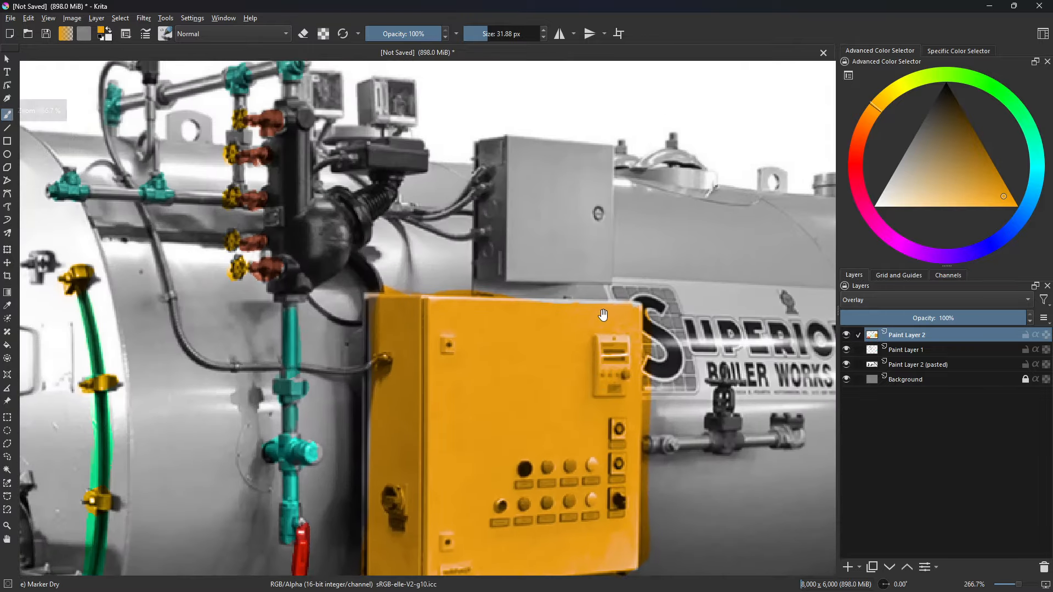
pyautogui.moveTo(524, 270)
pyautogui.keyDown('shift'); pyautogui.mouseDown()
pyautogui.moveTo(503, 270)
pyautogui.moveTo(497, 211)
pyautogui.moveTo(507, 186)
pyautogui.moveTo(494, 152)
pyautogui.moveTo(510, 147)
pyautogui.moveTo(511, 263)
pyautogui.moveTo(570, 269)
pyautogui.moveTo(595, 266)
pyautogui.moveTo(526, 252)
pyautogui.moveTo(590, 261)
pyautogui.moveTo(598, 145)
pyautogui.moveTo(529, 159)
pyautogui.moveTo(554, 208)
pyautogui.moveTo(569, 182)
pyautogui.moveTo(608, 212)
pyautogui.moveTo(548, 253)
pyautogui.moveTo(549, 267)
pyautogui.mouseUp(); pyautogui.keyUp('shift')
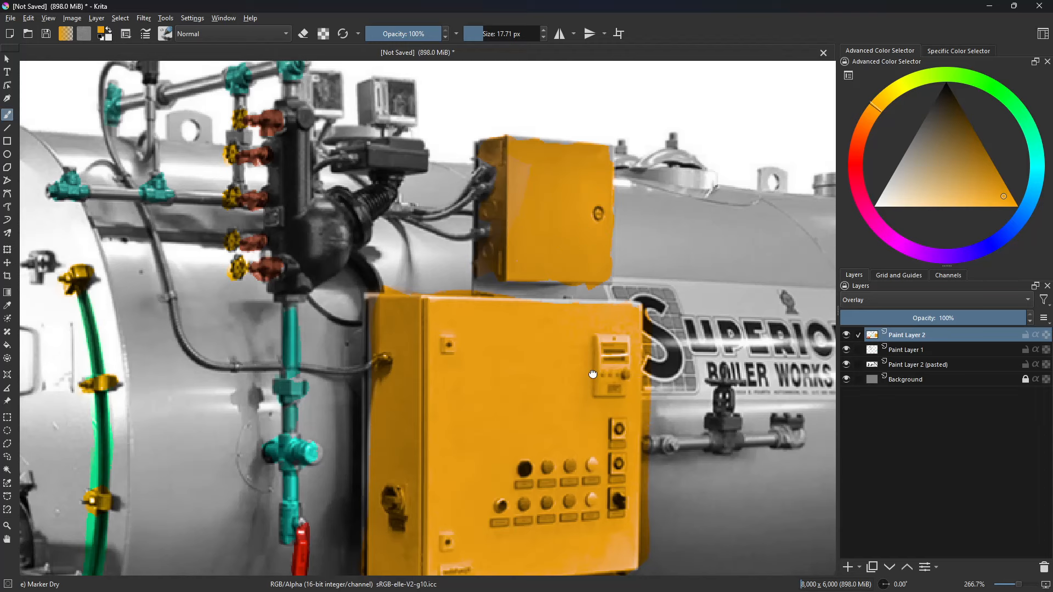
# - Pick a bright green, reduce the brush to 7.25 px and paint the round buttons and switches on the control cabinet
pyautogui.moveTo(597, 379); pyautogui.dragTo(592, 277, button='middle')
pyautogui.click(1000, 99)
pyautogui.click(993, 201)
pyautogui.keyDown('shift'); pyautogui.moveTo(543, 353); pyautogui.dragTo(530, 353); pyautogui.keyUp('shift')
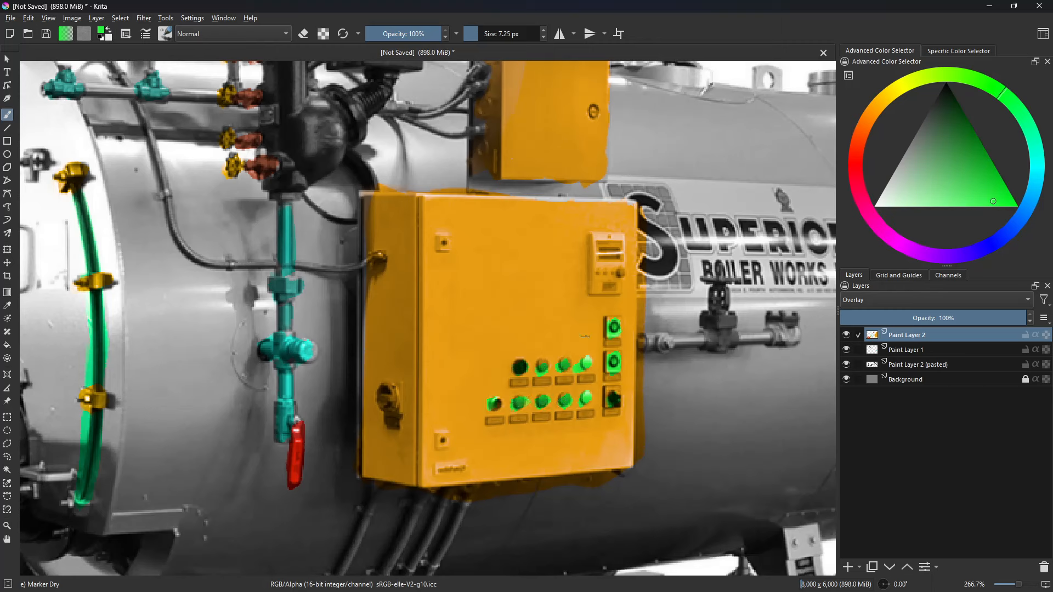
# - Using the Basic-5 Size brush at 2.63 px on Paint Layer 1, sketch green lines at the control cabinet's upper front corner and edge
pyautogui.rightClick(554, 343)
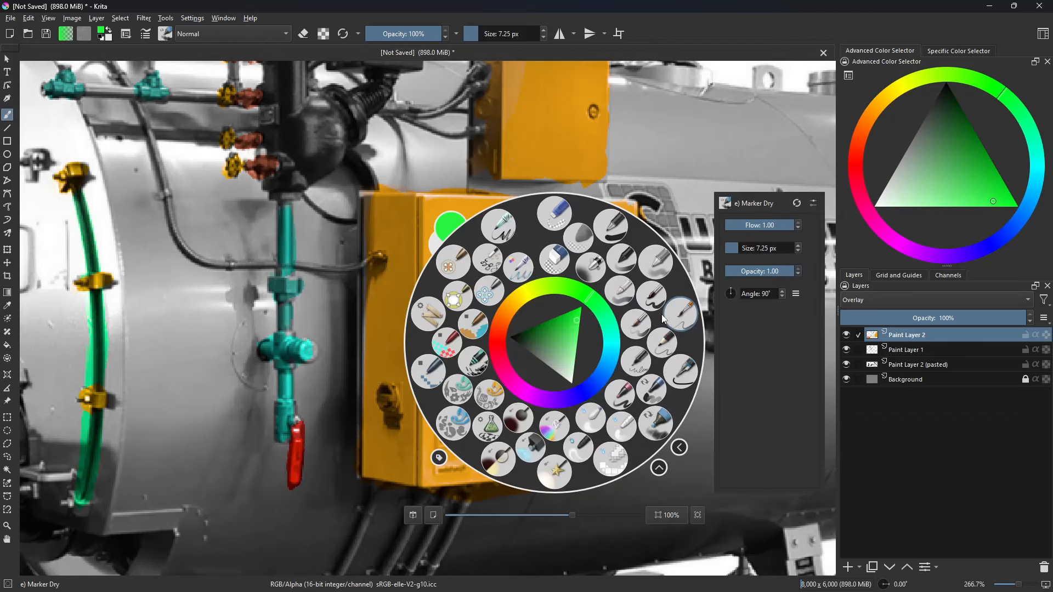
pyautogui.click(652, 296)
pyautogui.click(911, 350)
pyautogui.moveTo(514, 316); pyautogui.dragTo(585, 412, button='middle')
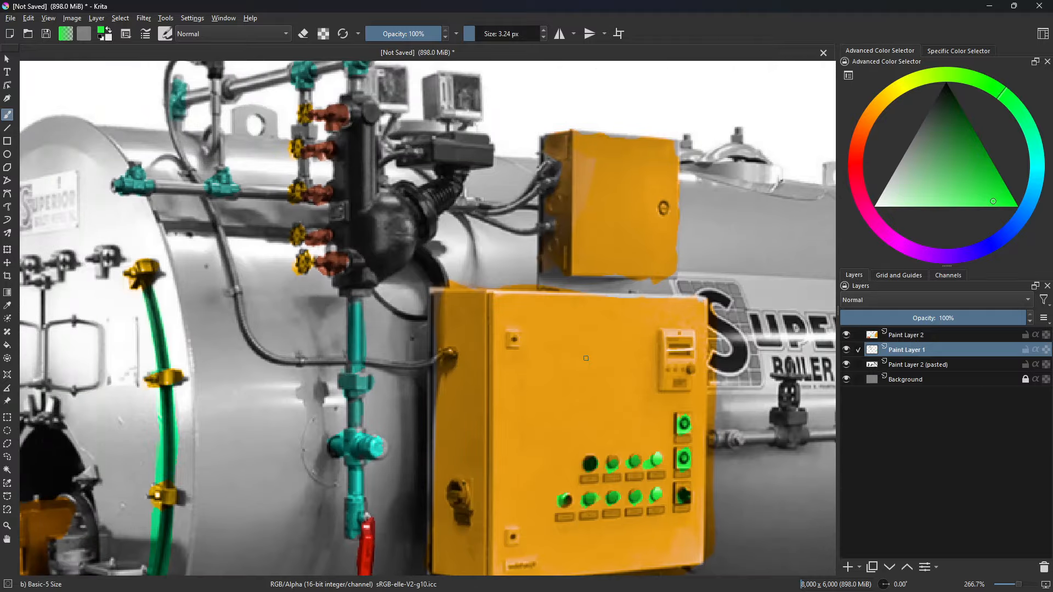
pyautogui.scroll(2, 587, 359)
pyautogui.moveTo(585, 358); pyautogui.dragTo(685, 404, button='middle')
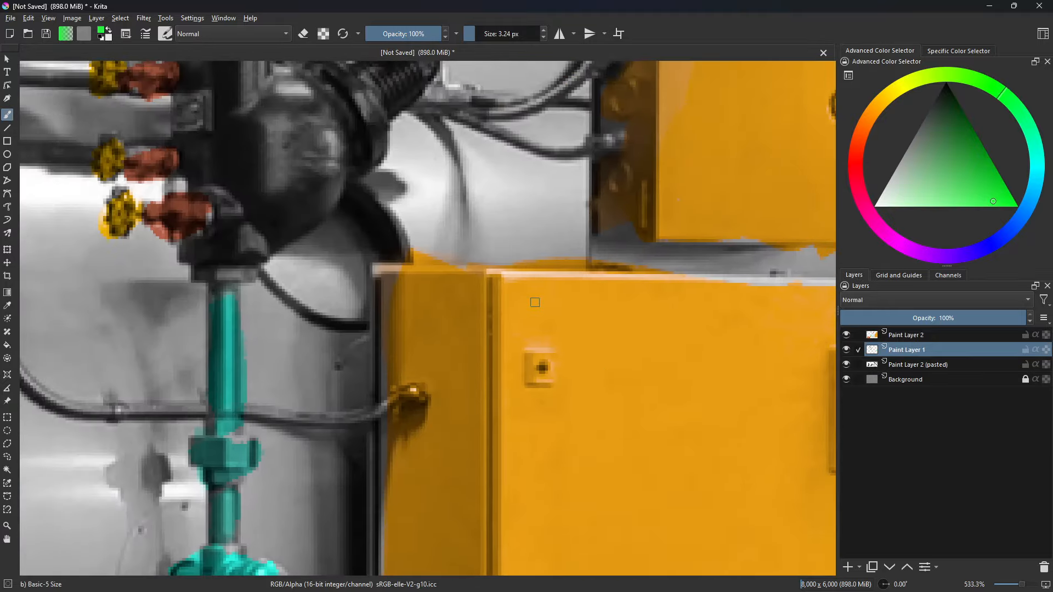
pyautogui.moveTo(489, 277); pyautogui.dragTo(471, 201, button='middle')
pyautogui.moveTo(482, 202); pyautogui.dragTo(484, 291)
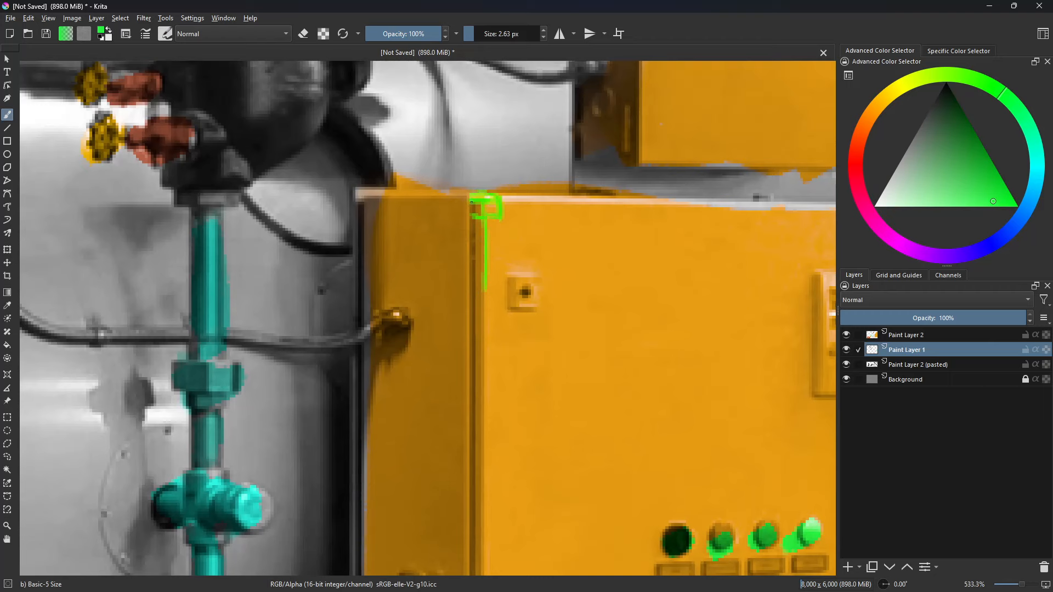
pyautogui.moveTo(471, 202); pyautogui.dragTo(475, 302)
# - Outline the cross-shaped valve body and the pipe and ball valve beneath it with green lines
pyautogui.moveTo(479, 430); pyautogui.dragTo(543, 351, button='middle')
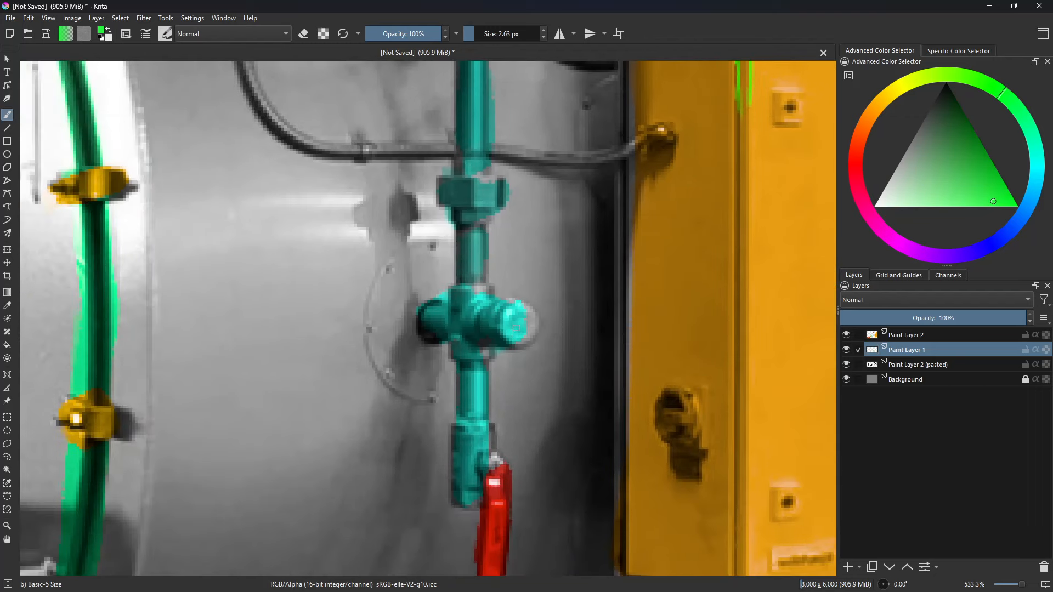
pyautogui.moveTo(503, 303)
pyautogui.mouseDown()
pyautogui.moveTo(535, 337)
pyautogui.moveTo(477, 344)
pyautogui.moveTo(497, 309)
pyautogui.moveTo(460, 327)
pyautogui.mouseUp()
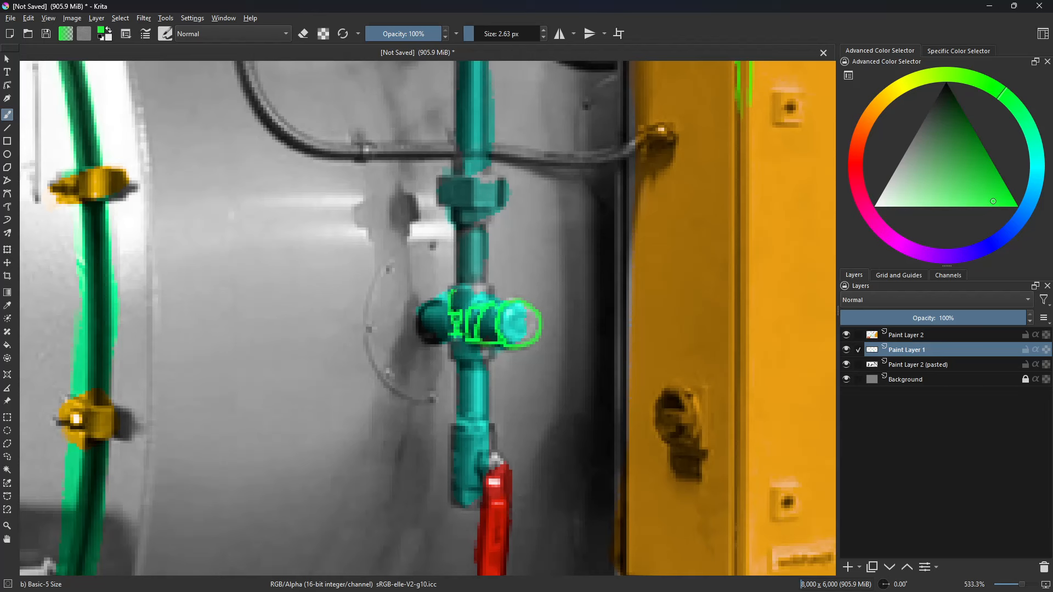
pyautogui.moveTo(485, 291)
pyautogui.mouseDown()
pyautogui.moveTo(463, 317)
pyautogui.moveTo(486, 360)
pyautogui.moveTo(468, 360)
pyautogui.mouseUp()
pyautogui.moveTo(449, 301)
pyautogui.mouseDown()
pyautogui.moveTo(430, 307)
pyautogui.moveTo(430, 336)
pyautogui.moveTo(433, 302)
pyautogui.mouseUp()
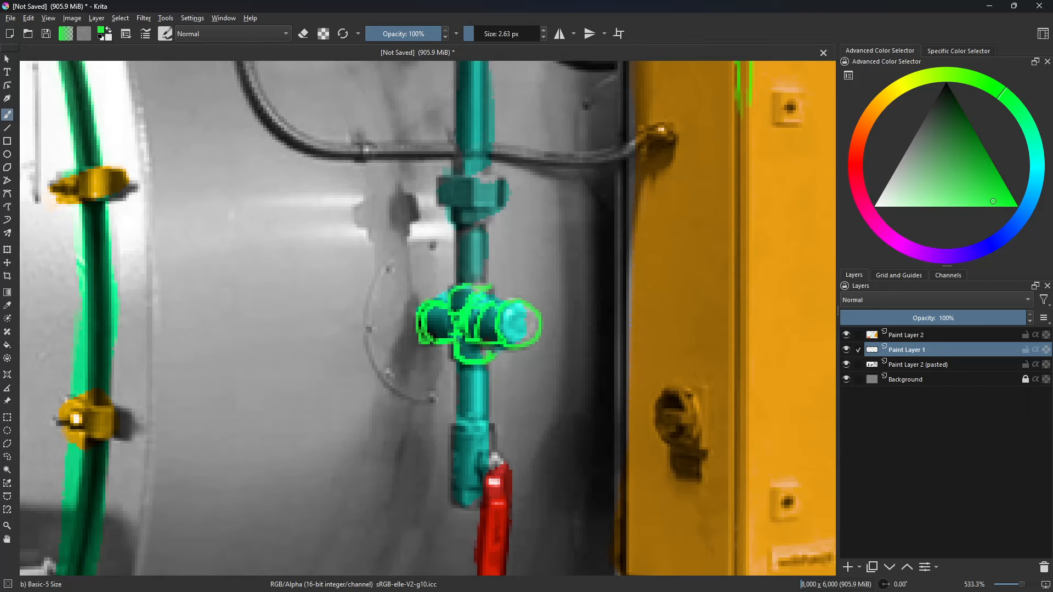
pyautogui.moveTo(472, 382); pyautogui.dragTo(470, 328, button='middle')
pyautogui.moveTo(444, 308)
pyautogui.mouseDown()
pyautogui.moveTo(448, 362)
pyautogui.moveTo(480, 364)
pyautogui.moveTo(442, 432)
pyautogui.moveTo(464, 434)
pyautogui.moveTo(475, 374)
pyautogui.mouseUp()
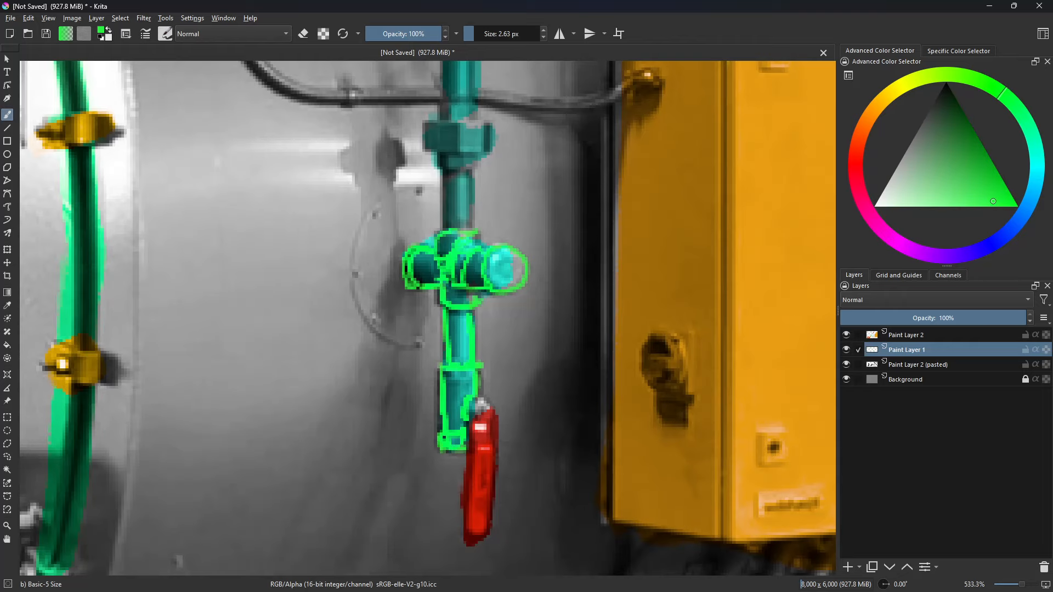
# - Look over the rest of the boiler and the string trimmer photos, ending at the underside of the trimmer guard
pyautogui.moveTo(443, 439)
pyautogui.mouseDown(button='middle')
pyautogui.moveTo(520, 393)
pyautogui.moveTo(579, 390)
pyautogui.mouseUp(button='middle')
pyautogui.scroll(-4, 504, 336)
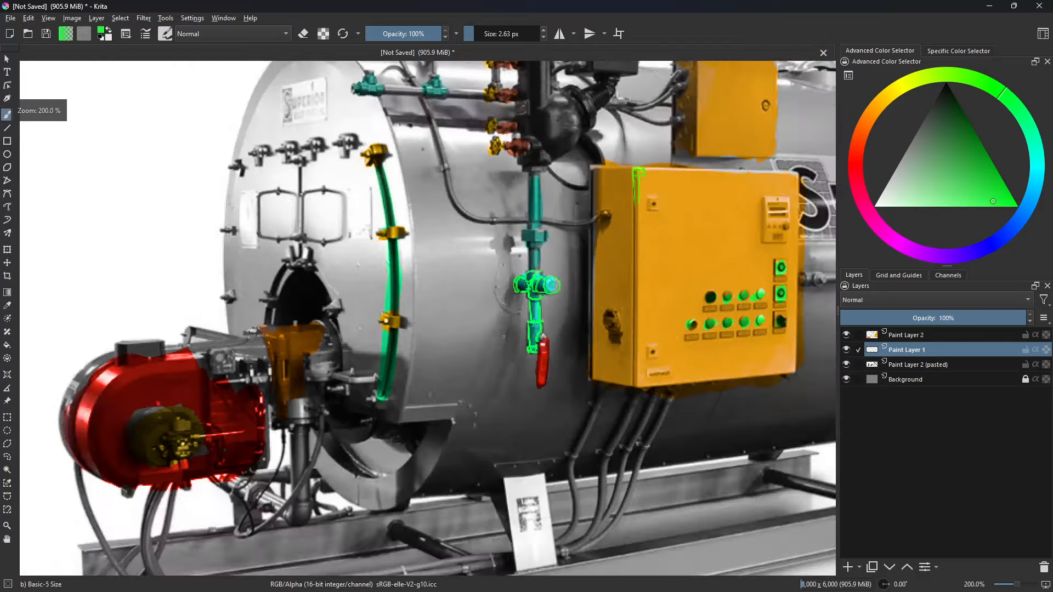
pyautogui.moveTo(582, 301); pyautogui.dragTo(273, 314, button='middle')
pyautogui.moveTo(639, 248); pyautogui.dragTo(393, 306, button='middle')
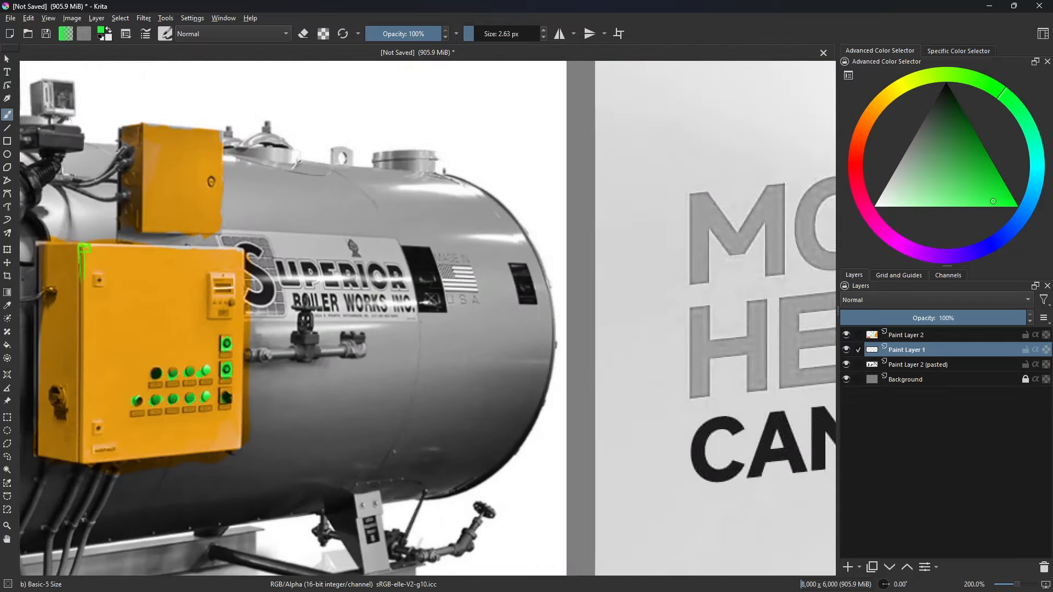
pyautogui.moveTo(640, 298); pyautogui.dragTo(376, 322, button='middle')
pyautogui.scroll(-1, 599, 283)
pyautogui.moveTo(583, 150); pyautogui.dragTo(395, 239, button='middle')
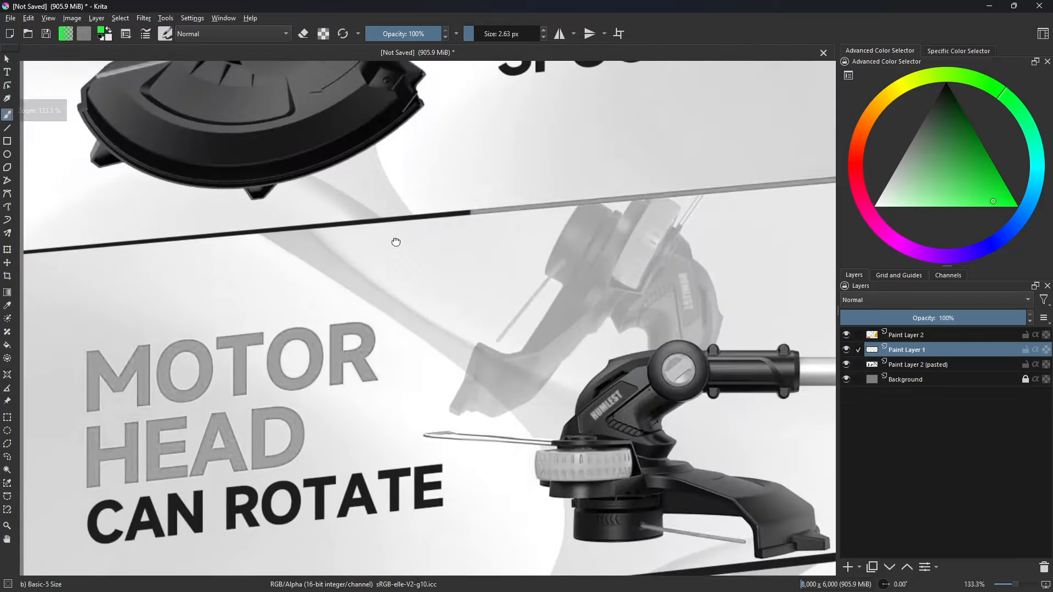
pyautogui.moveTo(314, 106)
pyautogui.mouseDown(button='middle')
pyautogui.moveTo(463, 366)
pyautogui.moveTo(499, 377)
pyautogui.moveTo(515, 359)
pyautogui.moveTo(510, 332)
pyautogui.mouseUp(button='middle')
pyautogui.scroll(1, 463, 366)
pyautogui.moveTo(388, 308); pyautogui.dragTo(316, 376)
pyautogui.hotkey('ctrl', 'z')
pyautogui.moveTo(408, 328); pyautogui.dragTo(382, 357)
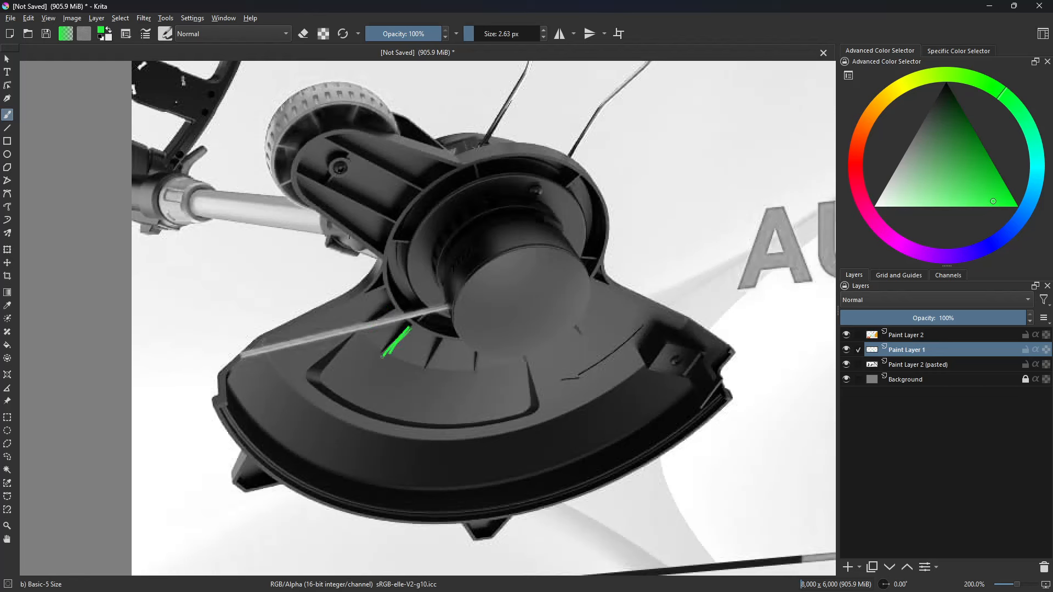
pyautogui.moveTo(390, 306); pyautogui.dragTo(321, 378)
pyautogui.hotkey('ctrl', 'z')
pyautogui.hotkey('ctrl', 'z')
# - Draw straight green lines, about 94 and 106 px long, along the trimmer arm's two long edges and trace its rounded end
pyautogui.moveTo(603, 374); pyautogui.dragTo(647, 464, button='middle')
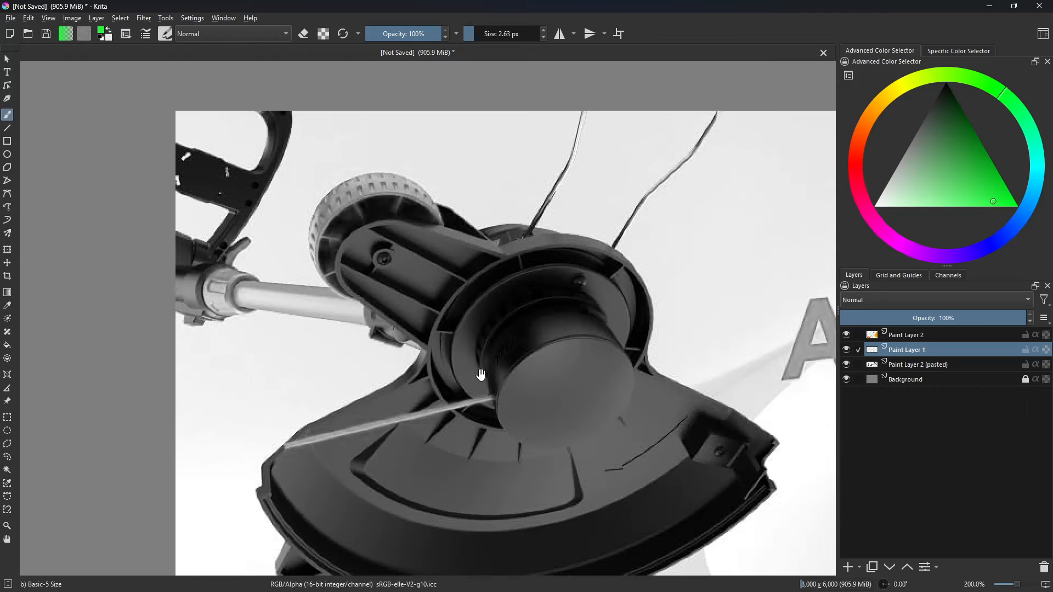
pyautogui.press('v')
pyautogui.moveTo(342, 289); pyautogui.dragTo(422, 348)
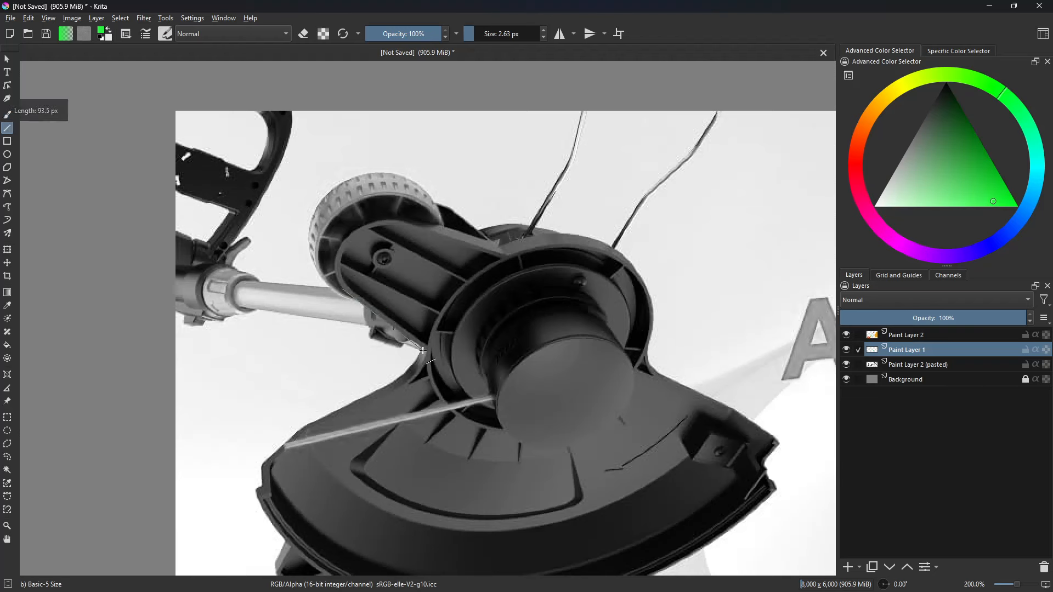
pyautogui.moveTo(395, 221); pyautogui.dragTo(500, 253)
pyautogui.press('b')
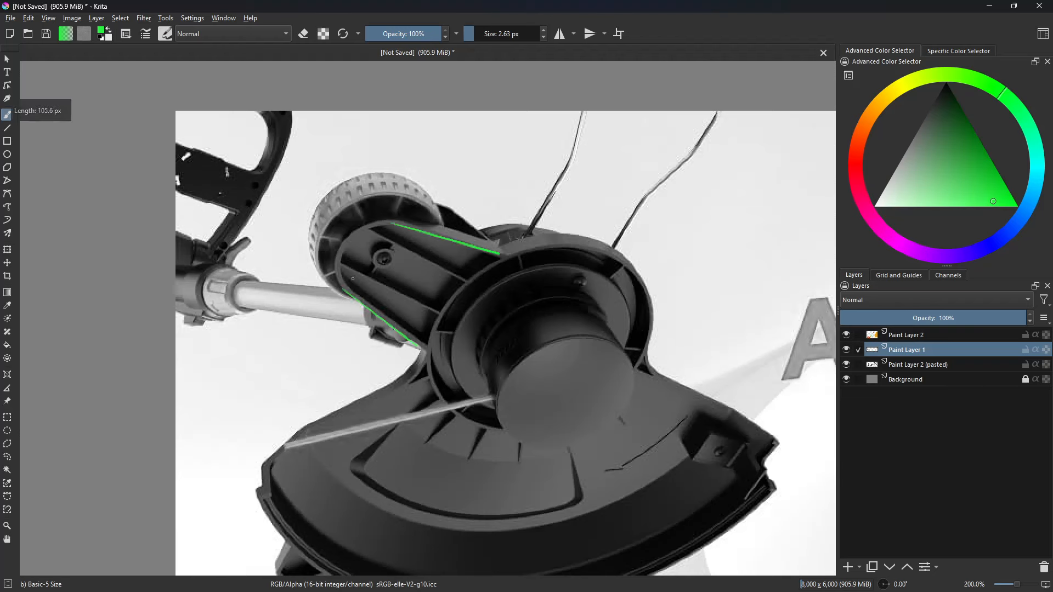
pyautogui.moveTo(347, 294)
pyautogui.mouseDown()
pyautogui.moveTo(360, 230)
pyautogui.moveTo(391, 219)
pyautogui.mouseUp()
pyautogui.moveTo(392, 218)
pyautogui.mouseDown()
pyautogui.moveTo(346, 243)
pyautogui.moveTo(386, 322)
pyautogui.mouseUp()
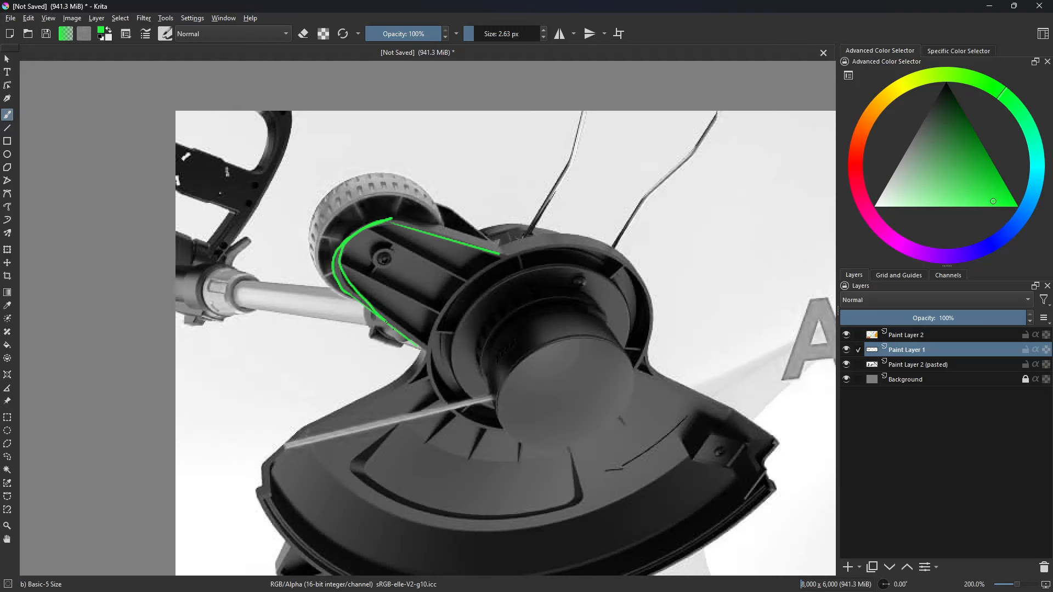
# - Trace the inner outline of the trimmer arm and its lengthwise ribs, including the edge where it meets the round housing
pyautogui.moveTo(421, 228); pyautogui.dragTo(497, 255)
pyautogui.moveTo(406, 331)
pyautogui.mouseDown()
pyautogui.moveTo(361, 281)
pyautogui.moveTo(409, 231)
pyautogui.moveTo(464, 277)
pyautogui.moveTo(422, 341)
pyautogui.mouseUp()
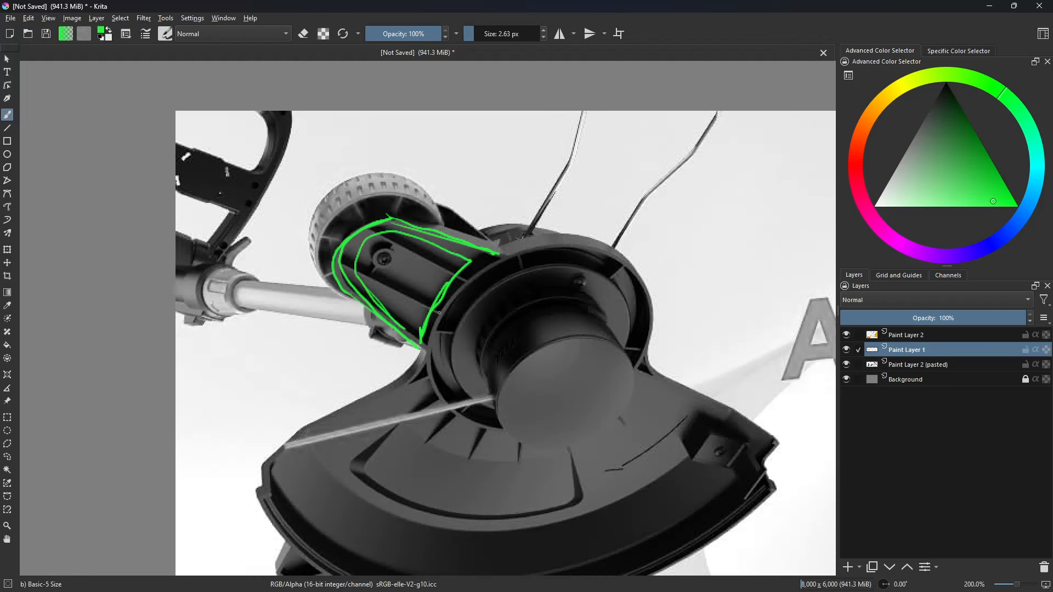
pyautogui.moveTo(361, 277); pyautogui.dragTo(429, 314)
pyautogui.moveTo(375, 238); pyautogui.dragTo(452, 283)
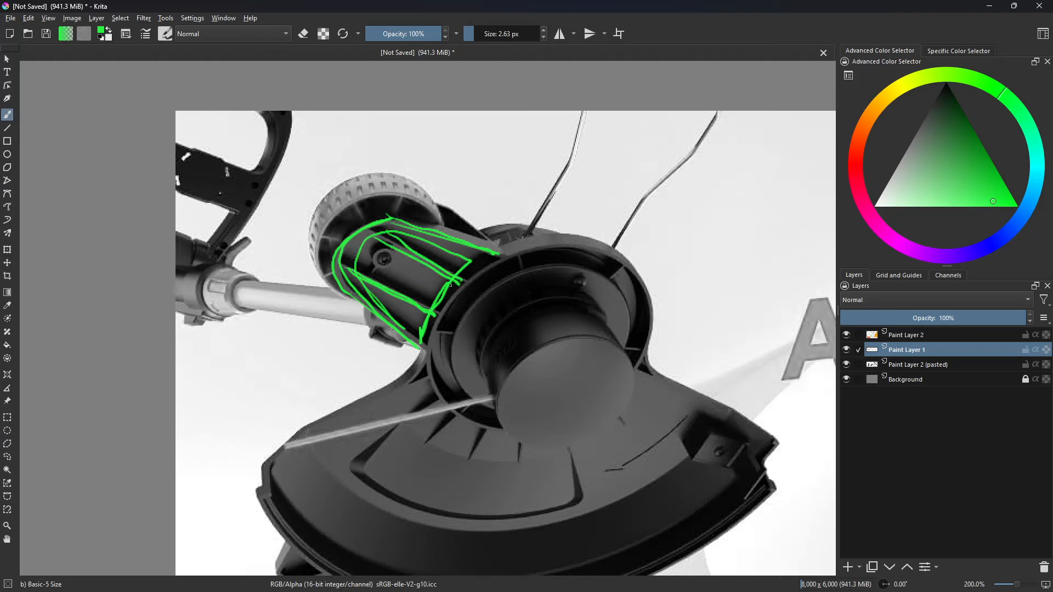
pyautogui.moveTo(426, 325); pyautogui.dragTo(484, 253)
# - Draw green circles around the screw hole in the trimmer arm and connect them to the surrounding lines
pyautogui.moveTo(529, 379); pyautogui.dragTo(558, 422, button='middle')
pyautogui.moveTo(417, 287); pyautogui.dragTo(399, 308)
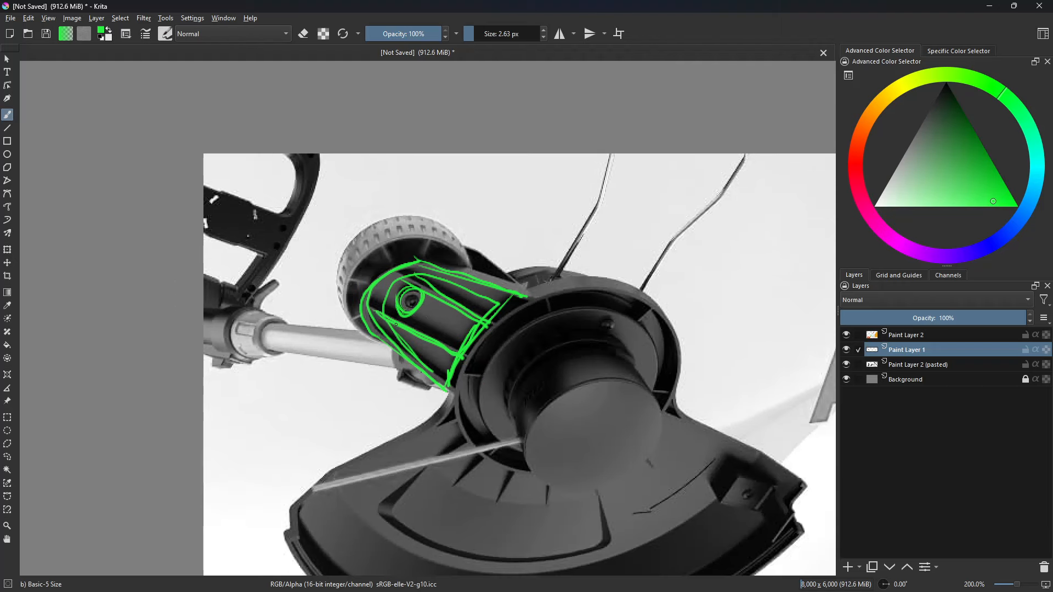
pyautogui.moveTo(520, 383); pyautogui.dragTo(476, 342, button='middle')
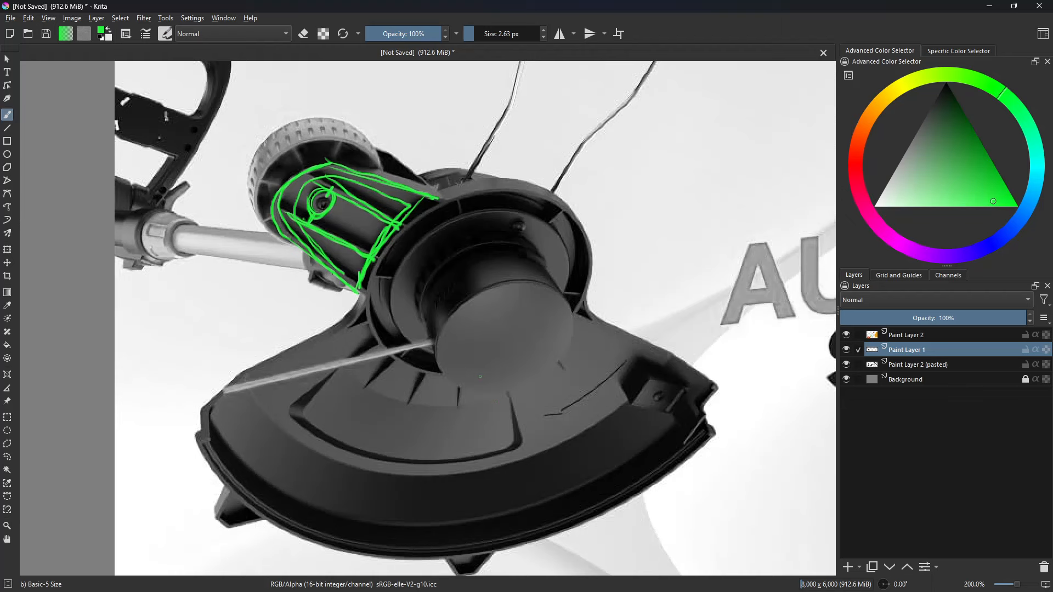
# - Outline the recessed panel on the underside of the trimmer guard with green lines, closing it along the hub
pyautogui.moveTo(556, 391); pyautogui.dragTo(554, 441, button='middle')
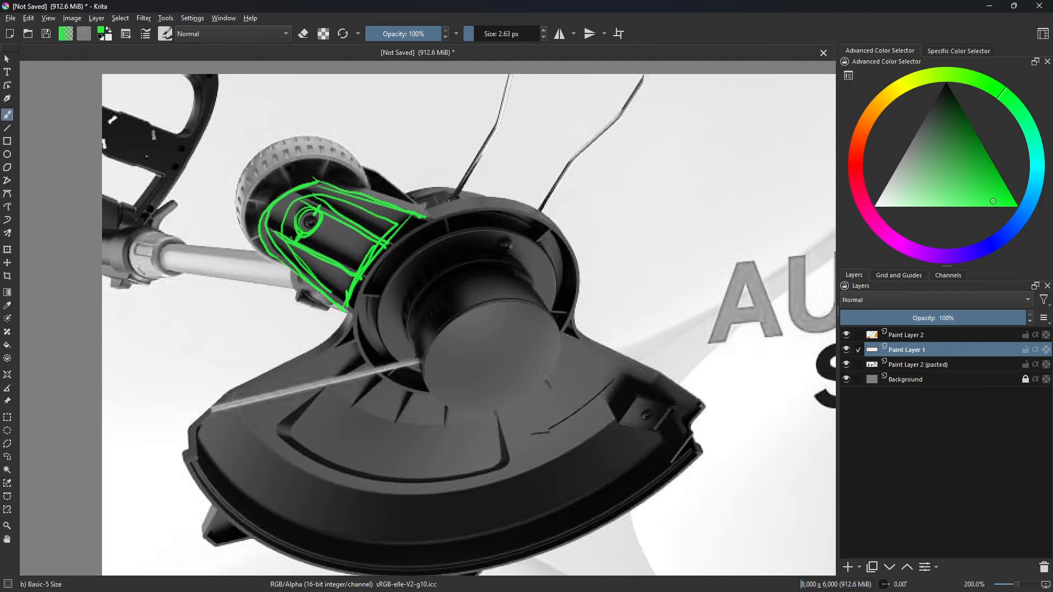
pyautogui.moveTo(544, 391); pyautogui.dragTo(523, 334, button='middle')
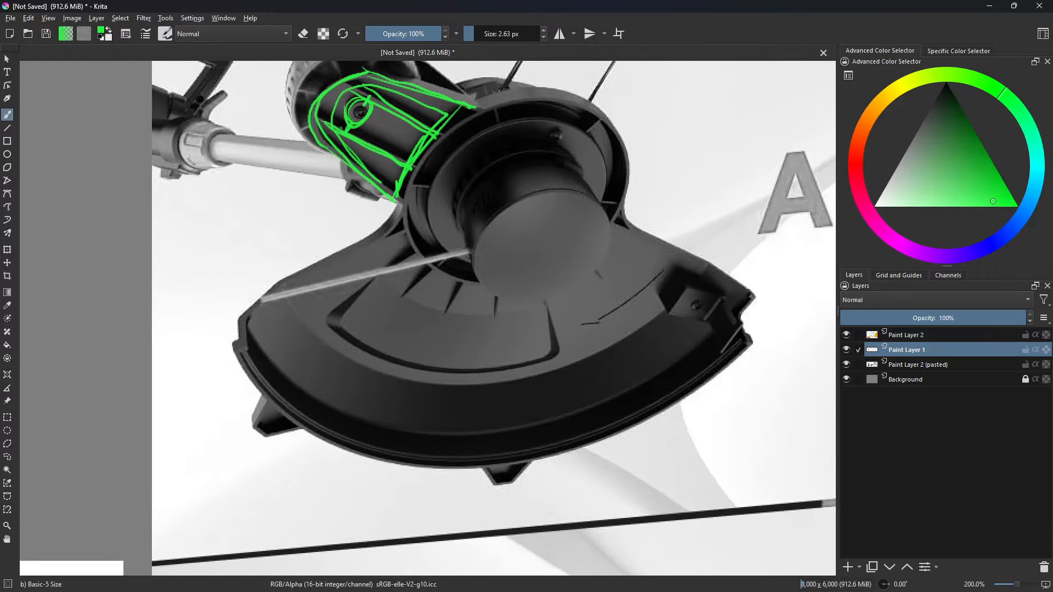
pyautogui.moveTo(415, 251)
pyautogui.mouseDown()
pyautogui.moveTo(317, 354)
pyautogui.moveTo(404, 262)
pyautogui.mouseUp()
pyautogui.hotkey('ctrl', 'z')
pyautogui.moveTo(331, 327)
pyautogui.mouseDown()
pyautogui.moveTo(433, 365)
pyautogui.moveTo(562, 345)
pyautogui.mouseUp()
pyautogui.moveTo(545, 304); pyautogui.dragTo(549, 350)
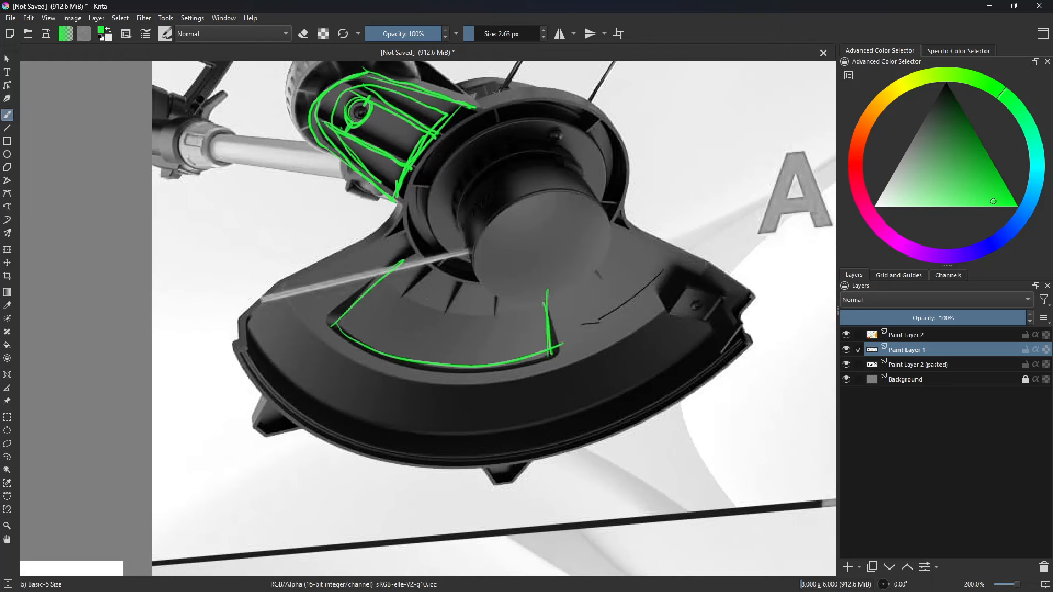
pyautogui.moveTo(423, 269); pyautogui.dragTo(540, 292)
# - Look over the traced seat, boiler and trimmer photos, ending at the side view of the trimmer's motor head
pyautogui.moveTo(518, 375); pyautogui.dragTo(535, 405, button='middle')
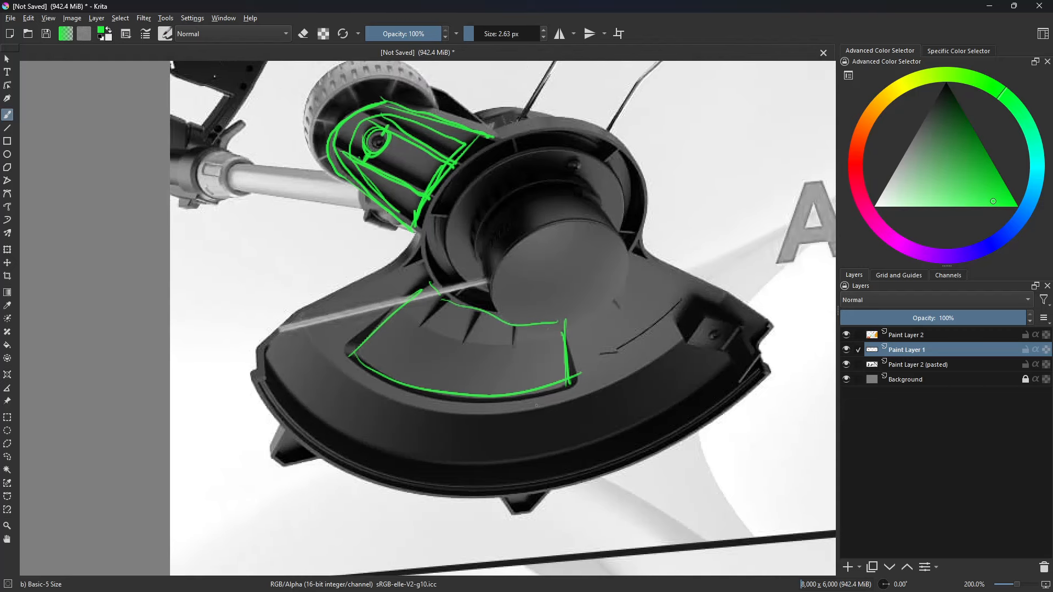
pyautogui.moveTo(564, 319); pyautogui.dragTo(475, 246, button='middle')
pyautogui.moveTo(468, 423); pyautogui.dragTo(554, 348, button='middle')
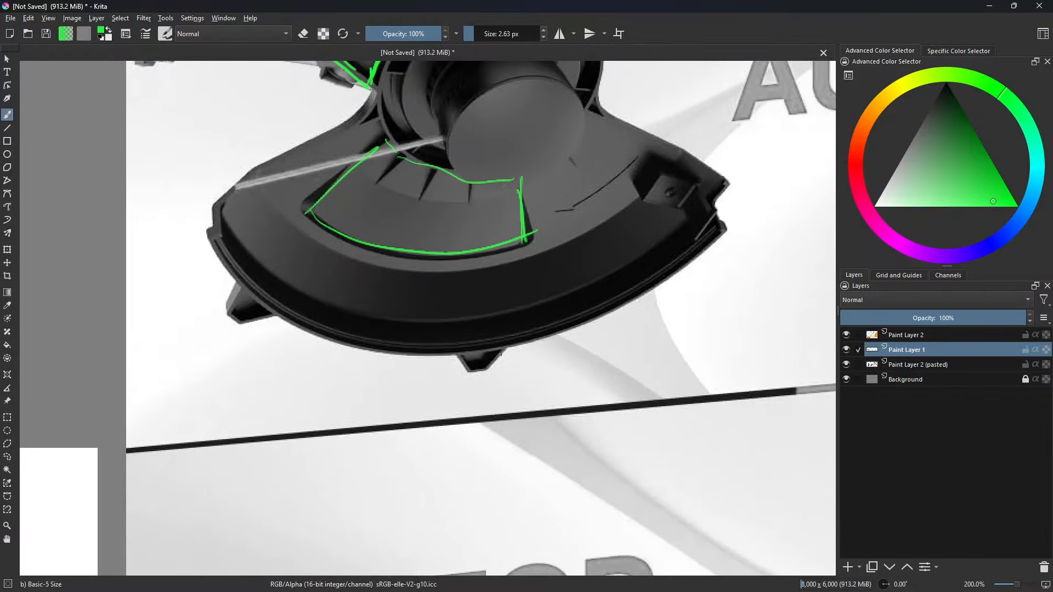
pyautogui.scroll(-4, 459, 378)
pyautogui.moveTo(172, 404); pyautogui.dragTo(642, 239, button='middle')
pyautogui.scroll(3, 512, 278)
pyautogui.moveTo(475, 296); pyautogui.dragTo(534, 291, button='middle')
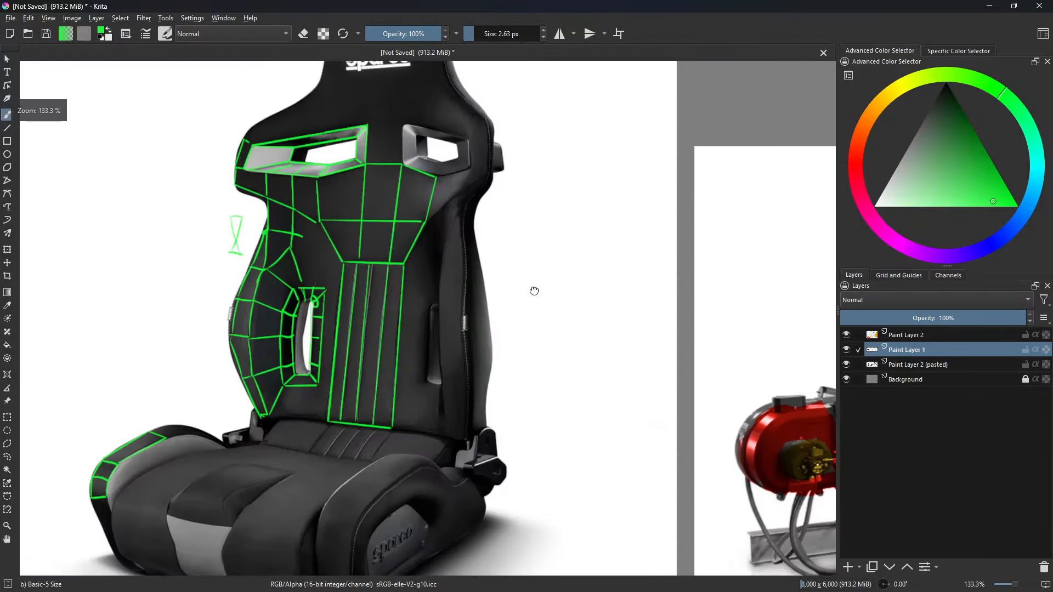
pyautogui.moveTo(399, 423); pyautogui.dragTo(494, 397, button='middle')
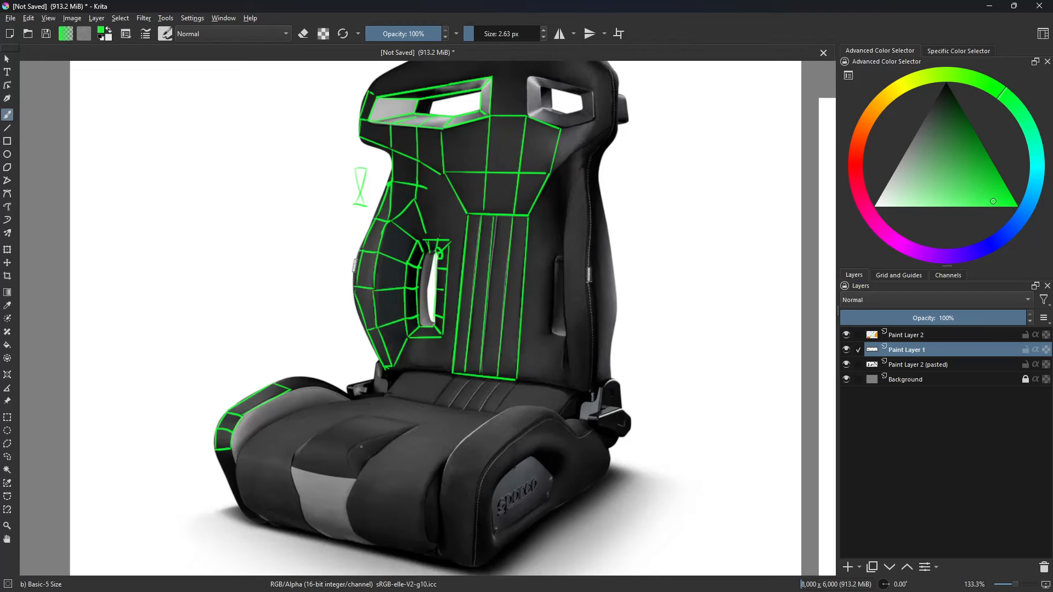
pyautogui.moveTo(538, 285); pyautogui.dragTo(520, 370, button='middle')
pyautogui.scroll(2, 496, 268)
pyautogui.scroll(-1, 496, 268)
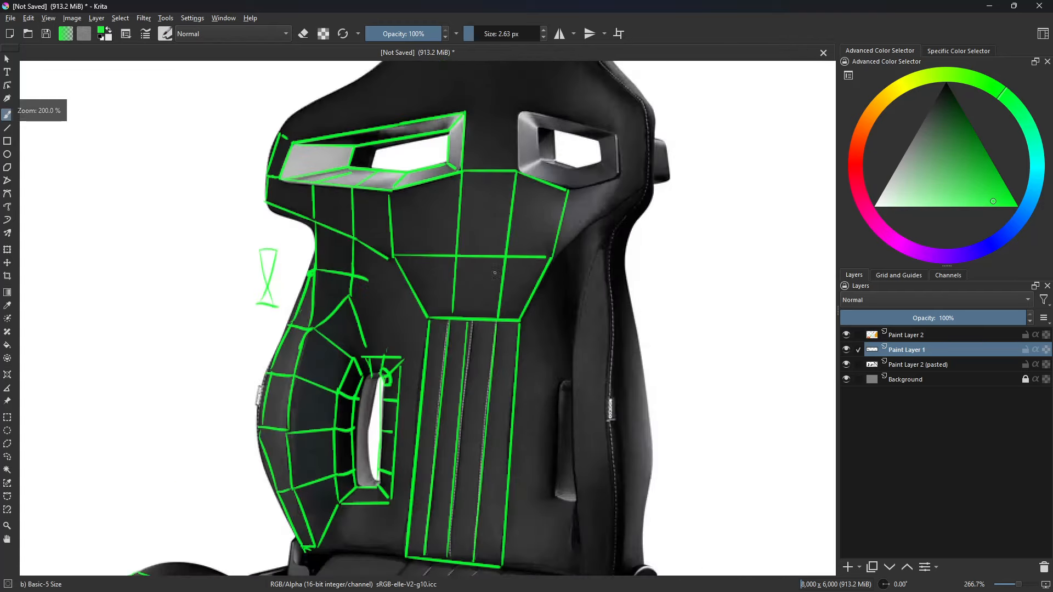
pyautogui.moveTo(654, 339); pyautogui.dragTo(83, 311, button='middle')
pyautogui.scroll(-3, 531, 329)
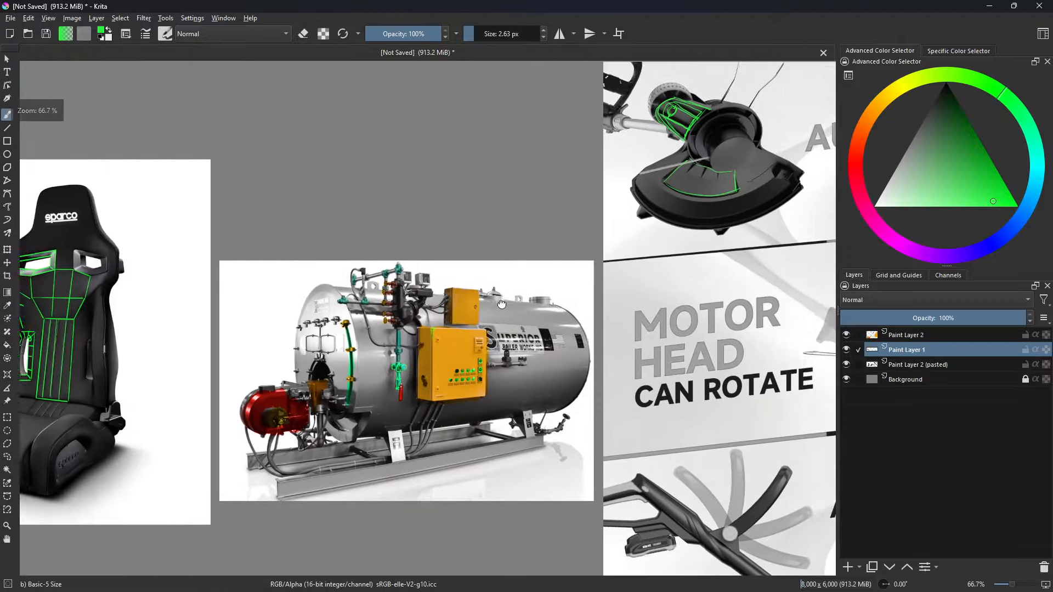
pyautogui.moveTo(781, 331); pyautogui.dragTo(823, 308, button='middle')
pyautogui.moveTo(115, 299); pyautogui.dragTo(435, 296, button='middle')
pyautogui.scroll(4, 393, 318)
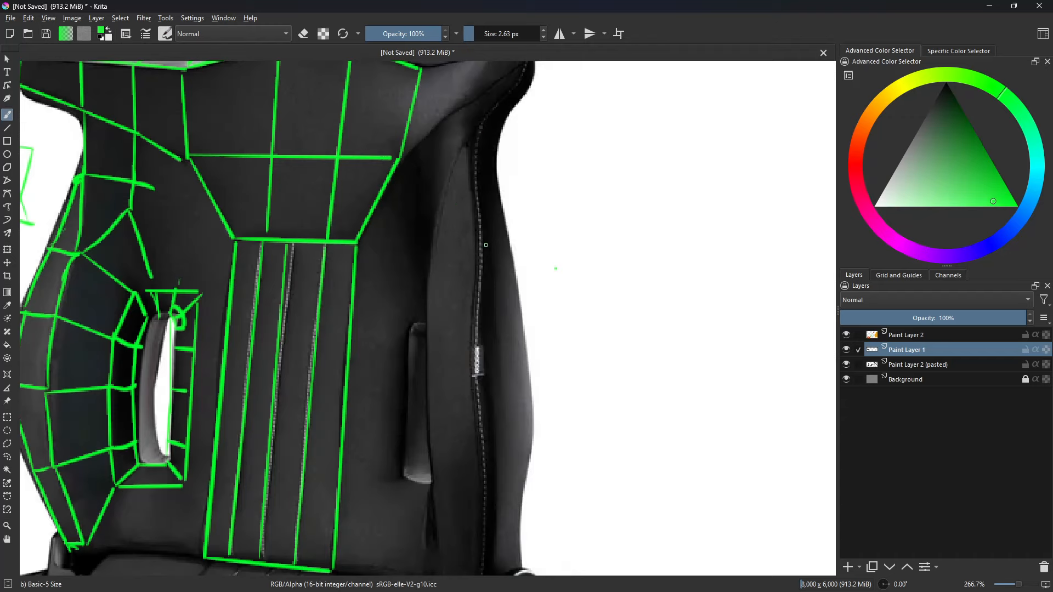
pyautogui.scroll(-3, 585, 372)
pyautogui.moveTo(695, 357); pyautogui.dragTo(258, 307, button='middle')
pyautogui.moveTo(702, 274); pyautogui.dragTo(220, 280, button='middle')
pyautogui.moveTo(679, 251); pyautogui.dragTo(349, 195, button='middle')
pyautogui.moveTo(451, 308); pyautogui.dragTo(472, 200, button='middle')
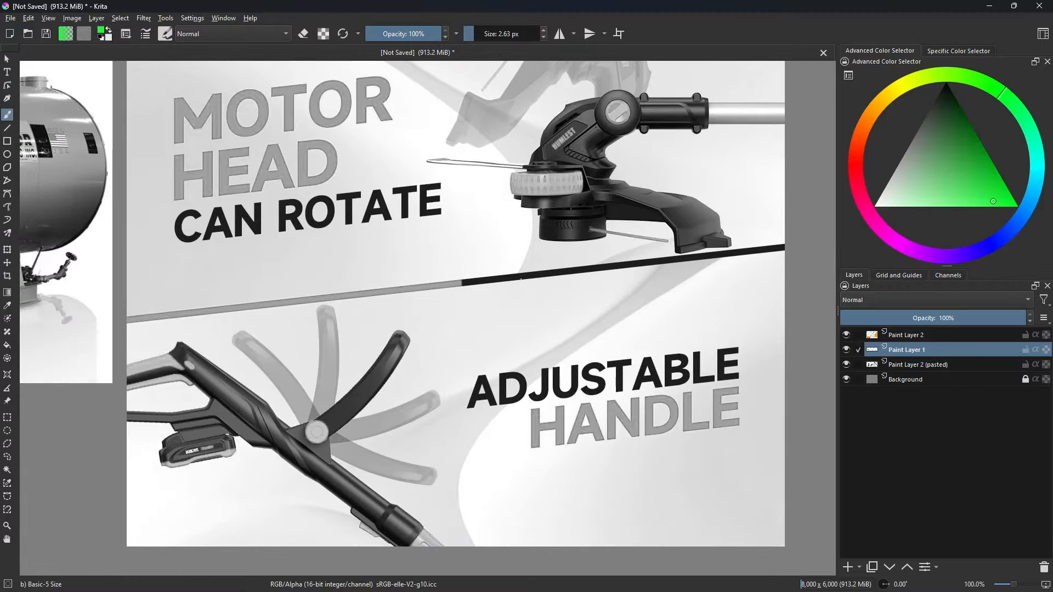
# - Trace the light disc at the centre of the motor head's pivot knob and its two inner diagonal edges in green
pyautogui.scroll(1, 521, 279)
pyautogui.moveTo(629, 143); pyautogui.dragTo(499, 310, button='middle')
pyautogui.scroll(4, 500, 302)
pyautogui.moveTo(495, 219)
pyautogui.mouseDown(button='middle')
pyautogui.moveTo(482, 394)
pyautogui.moveTo(493, 461)
pyautogui.moveTo(511, 448)
pyautogui.mouseUp(button='middle')
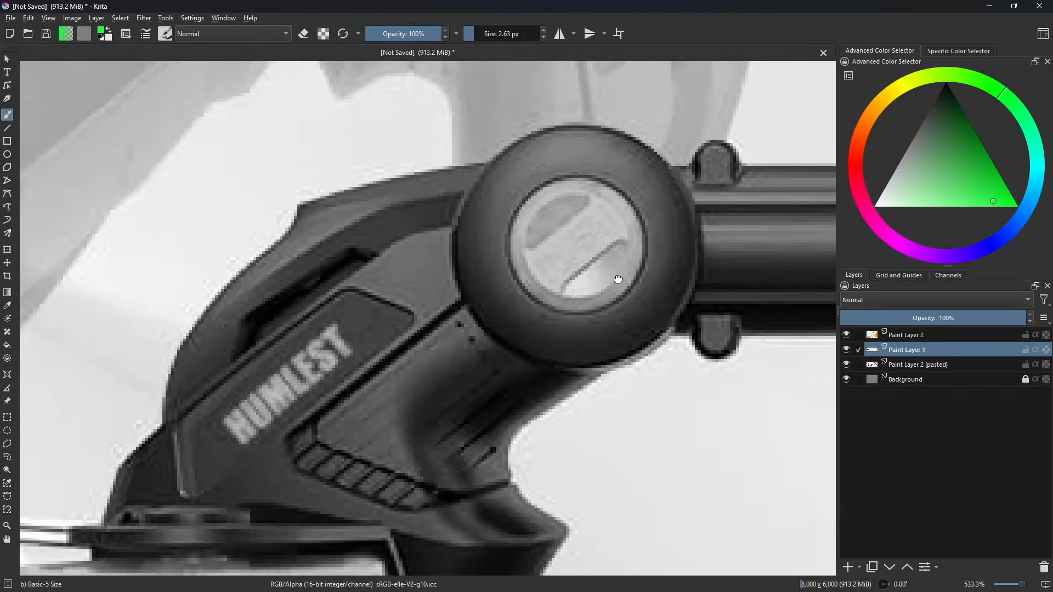
pyautogui.moveTo(568, 298)
pyautogui.mouseDown()
pyautogui.moveTo(609, 253)
pyautogui.moveTo(635, 248)
pyautogui.mouseUp()
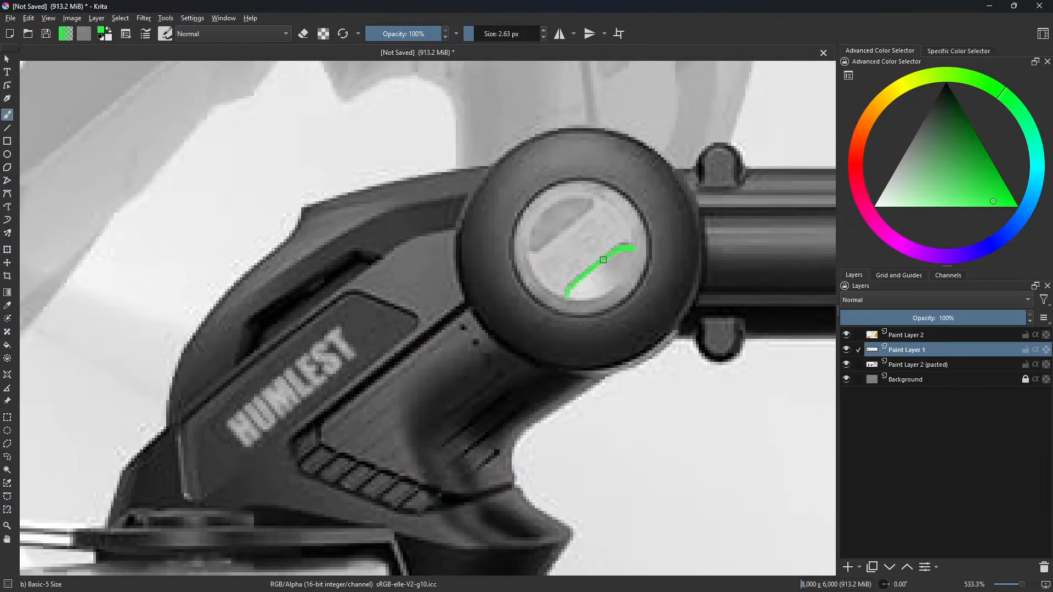
pyautogui.moveTo(531, 256)
pyautogui.mouseDown()
pyautogui.moveTo(591, 200)
pyautogui.moveTo(618, 219)
pyautogui.mouseUp()
pyautogui.moveTo(602, 292); pyautogui.dragTo(536, 252)
pyautogui.moveTo(559, 293)
pyautogui.mouseDown()
pyautogui.moveTo(623, 237)
pyautogui.moveTo(617, 284)
pyautogui.mouseUp()
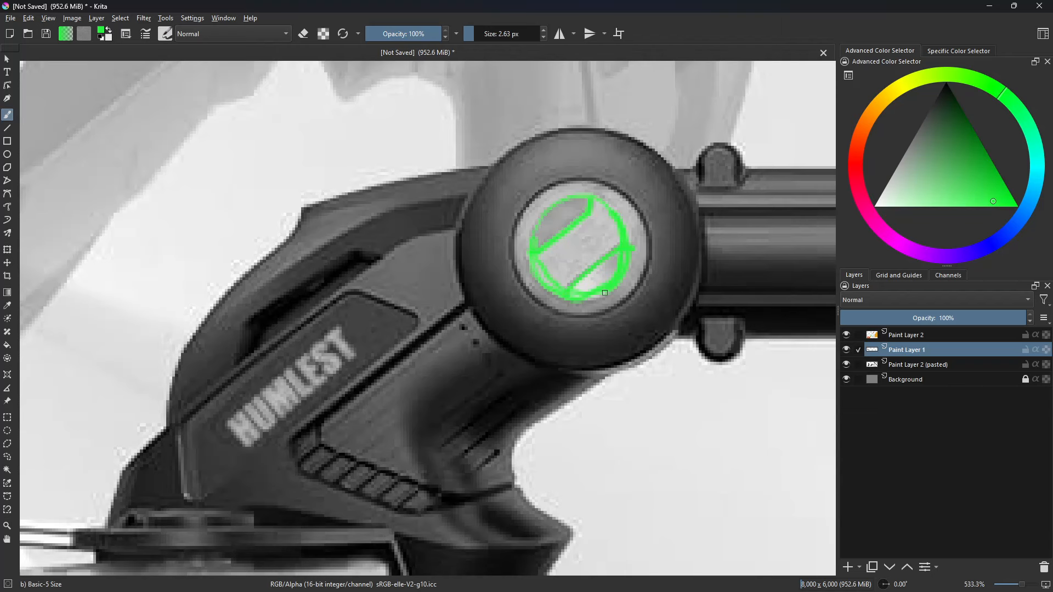
# - Draw straight green lines along the diagonal seam beside the HUMLEST panel and around the ribbed strip, outlining its first cells
pyautogui.moveTo(532, 346); pyautogui.dragTo(613, 285, button='middle')
pyautogui.press('v')
pyautogui.moveTo(372, 379); pyautogui.dragTo(541, 250)
pyautogui.press('v')
pyautogui.moveTo(377, 380)
pyautogui.mouseDown()
pyautogui.moveTo(377, 392)
pyautogui.moveTo(394, 373)
pyautogui.moveTo(377, 382)
pyautogui.moveTo(388, 410)
pyautogui.moveTo(403, 398)
pyautogui.mouseUp()
pyautogui.press('v')
pyautogui.moveTo(403, 399)
pyautogui.mouseDown()
pyautogui.moveTo(400, 390)
pyautogui.moveTo(383, 403)
pyautogui.moveTo(412, 419)
pyautogui.mouseUp()
pyautogui.press('v')
pyautogui.moveTo(413, 419)
pyautogui.mouseDown()
pyautogui.moveTo(429, 402)
pyautogui.moveTo(371, 382)
pyautogui.moveTo(375, 415)
pyautogui.moveTo(491, 455)
pyautogui.moveTo(595, 427)
pyautogui.mouseUp()
pyautogui.press('v')
pyautogui.moveTo(401, 385); pyautogui.dragTo(535, 435)
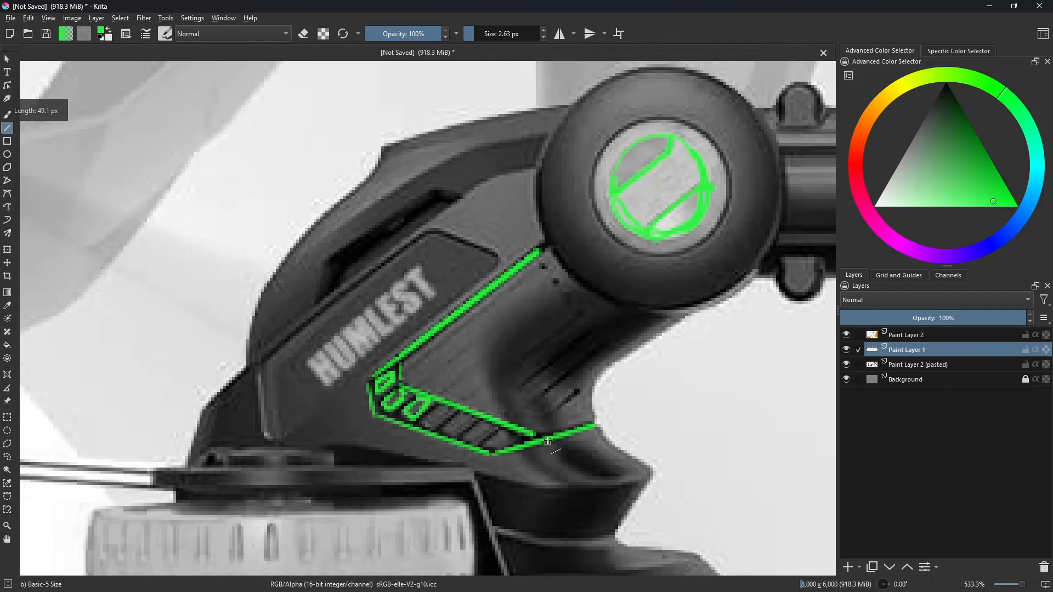
# - Outline the uppermost long, narrow slot on the motor head's neck in green
pyautogui.press('b')
pyautogui.moveTo(488, 380); pyautogui.dragTo(512, 397, button='middle')
pyautogui.moveTo(593, 389); pyautogui.dragTo(578, 376, button='middle')
pyautogui.press('v')
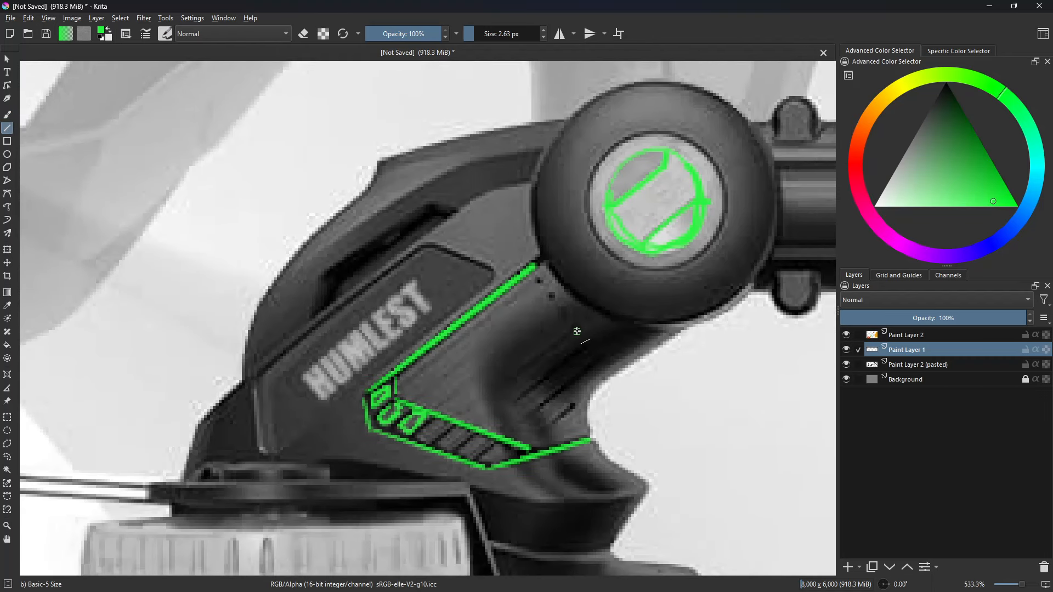
pyautogui.moveTo(574, 320)
pyautogui.mouseDown()
pyautogui.moveTo(577, 330)
pyautogui.moveTo(509, 376)
pyautogui.mouseUp()
pyautogui.press('b')
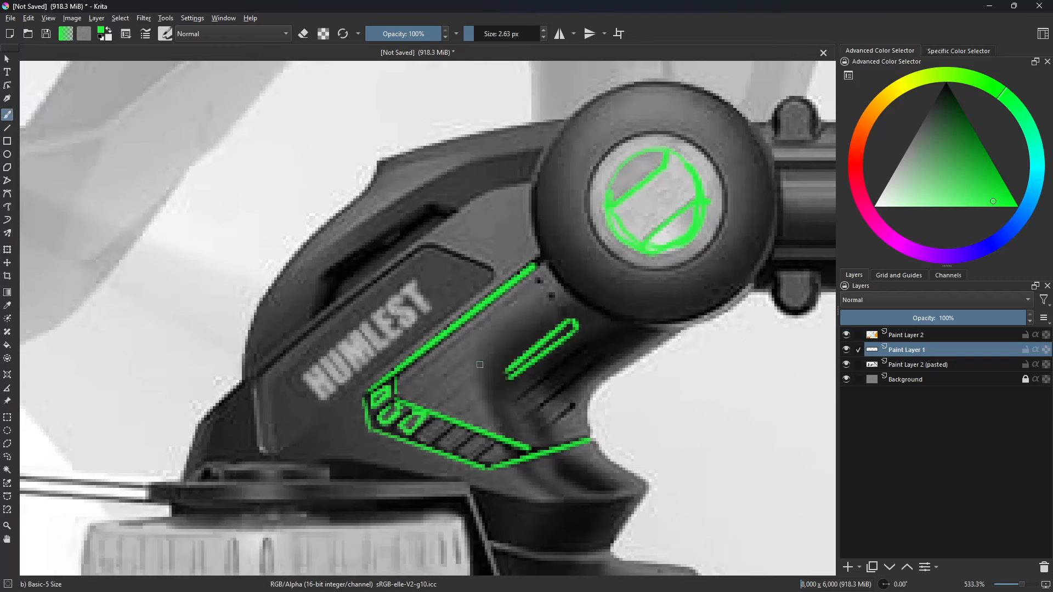
# - Outline the HUMLEST logo panel with straight green lines along its edges
pyautogui.press('v')
pyautogui.moveTo(262, 375); pyautogui.dragTo(427, 246)
pyautogui.moveTo(427, 247)
pyautogui.mouseDown()
pyautogui.moveTo(500, 272)
pyautogui.moveTo(264, 450)
pyautogui.mouseUp()
pyautogui.moveTo(265, 449); pyautogui.dragTo(257, 373)
pyautogui.moveTo(258, 374); pyautogui.dragTo(289, 352)
pyautogui.moveTo(431, 357); pyautogui.dragTo(431, 367, button='middle')
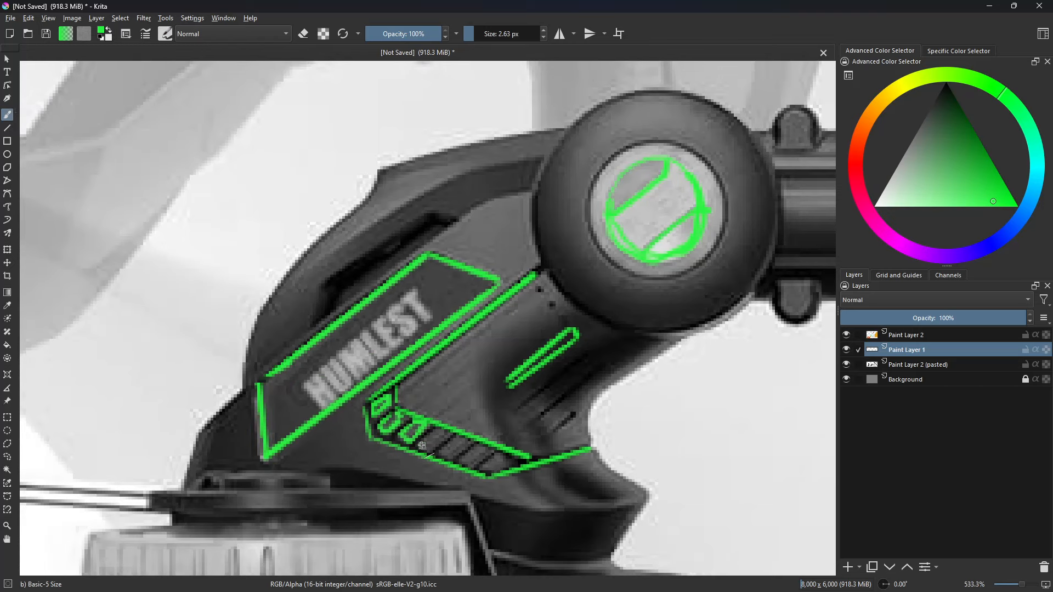
# - Outline the remaining small cells of the ribbed strip below the HUMLEST panel
pyautogui.moveTo(413, 444)
pyautogui.mouseDown()
pyautogui.moveTo(442, 436)
pyautogui.moveTo(433, 427)
pyautogui.moveTo(454, 456)
pyautogui.moveTo(464, 440)
pyautogui.moveTo(452, 435)
pyautogui.moveTo(438, 453)
pyautogui.moveTo(474, 463)
pyautogui.mouseUp()
pyautogui.moveTo(474, 463)
pyautogui.mouseDown()
pyautogui.moveTo(487, 450)
pyautogui.moveTo(476, 446)
pyautogui.moveTo(460, 459)
pyautogui.moveTo(511, 460)
pyautogui.mouseUp()
pyautogui.moveTo(511, 460); pyautogui.dragTo(497, 471)
pyautogui.moveTo(497, 472); pyautogui.dragTo(486, 468)
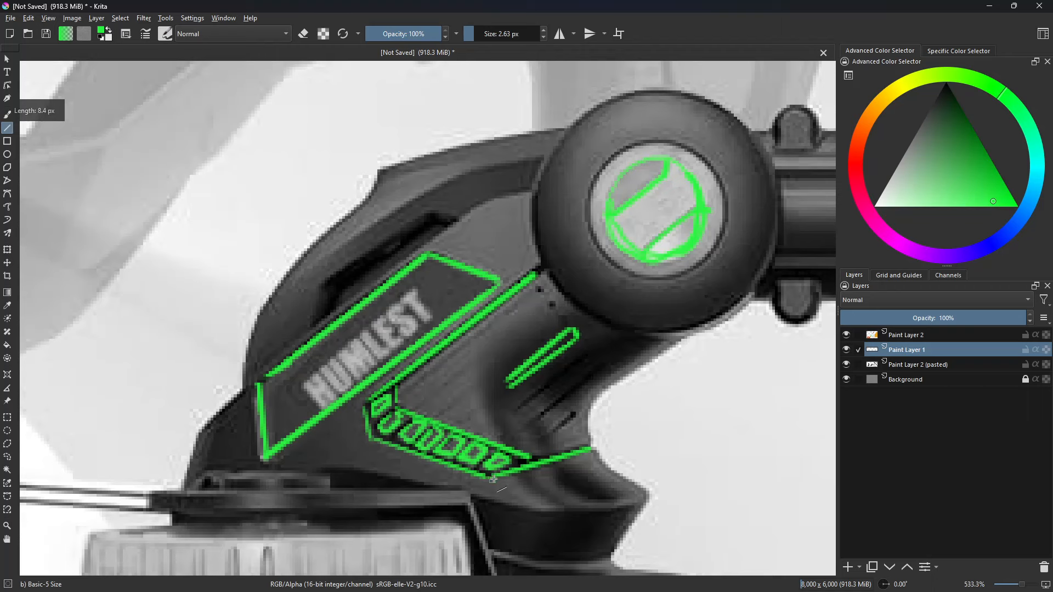
# - Outline the remaining diagonal slots on the motor head's neck with green lines
pyautogui.moveTo(562, 425); pyautogui.dragTo(532, 427, button='middle')
pyautogui.moveTo(524, 441)
pyautogui.mouseDown()
pyautogui.moveTo(540, 415)
pyautogui.moveTo(515, 438)
pyautogui.moveTo(573, 373)
pyautogui.moveTo(500, 421)
pyautogui.mouseUp()
pyautogui.press('b')
pyautogui.press('v')
pyautogui.moveTo(495, 406); pyautogui.dragTo(560, 356)
pyautogui.moveTo(561, 358); pyautogui.dragTo(486, 407)
pyautogui.press('b')
# - Trace the lower rear contour of the motor head and the outer edge of the dark recess above the HUMLEST panel
pyautogui.moveTo(469, 425); pyautogui.dragTo(544, 491, button='middle')
pyautogui.moveTo(444, 409); pyautogui.dragTo(524, 432, button='middle')
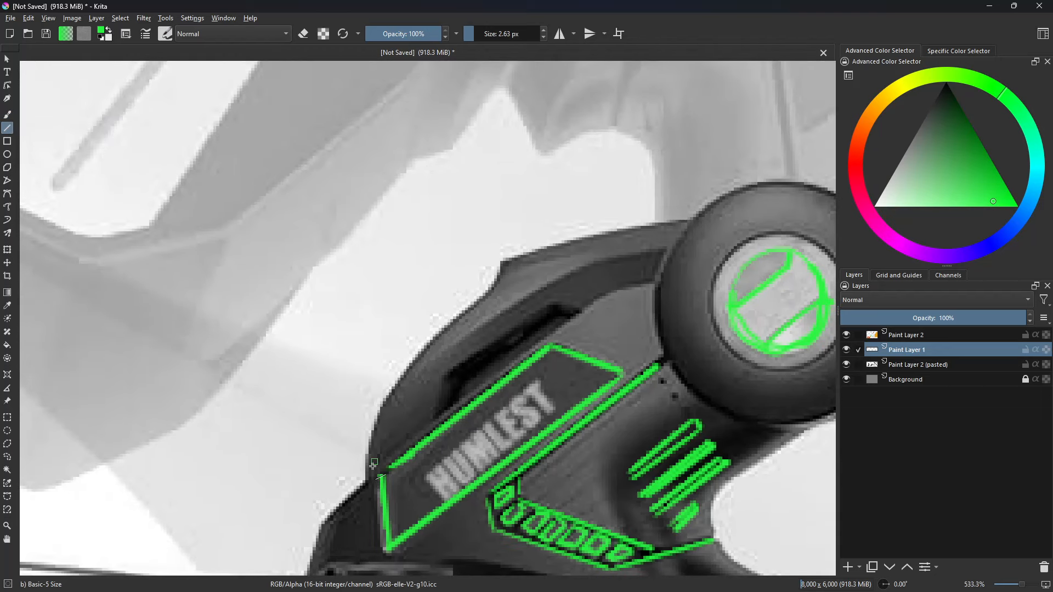
pyautogui.moveTo(364, 471); pyautogui.dragTo(410, 367)
pyautogui.press('v')
pyautogui.moveTo(433, 416)
pyautogui.mouseDown()
pyautogui.moveTo(445, 371)
pyautogui.moveTo(547, 304)
pyautogui.mouseUp()
pyautogui.moveTo(549, 304); pyautogui.dragTo(575, 308)
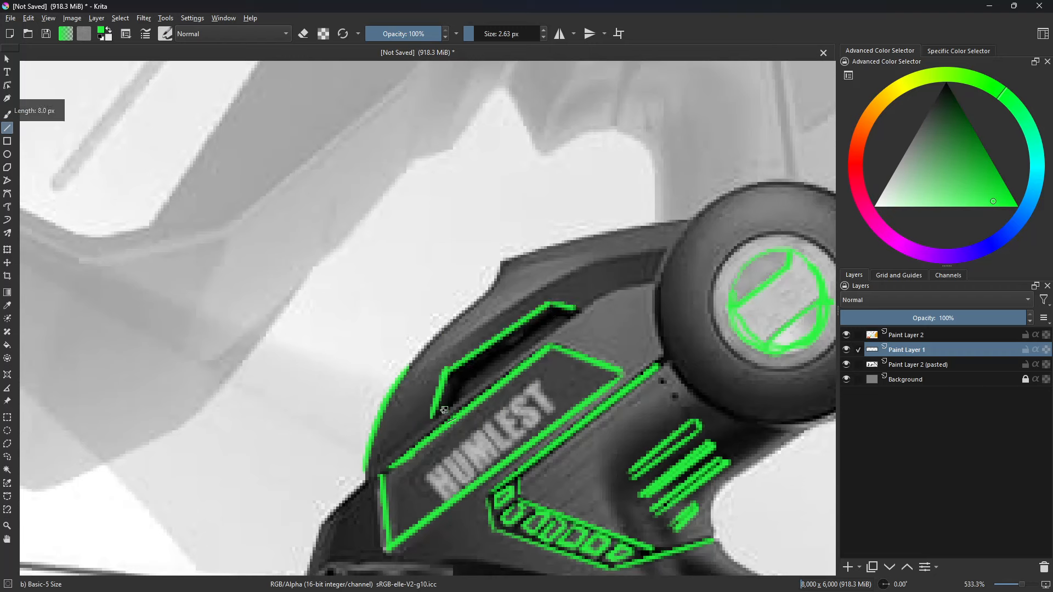
# - Continue the motor head's outer contour up to the pivot knob, redrawing the top edge as two nearly parallel lines
pyautogui.press('b')
pyautogui.moveTo(407, 369)
pyautogui.mouseDown()
pyautogui.moveTo(500, 267)
pyautogui.moveTo(570, 247)
pyautogui.mouseUp()
pyautogui.press('v')
pyautogui.press('b')
pyautogui.hotkey('ctrl', 'z')
pyautogui.hotkey('ctrl', 'z')
pyautogui.moveTo(501, 271); pyautogui.dragTo(667, 237)
pyautogui.hotkey('ctrl', 'z')
pyautogui.moveTo(502, 266); pyautogui.dragTo(672, 239)
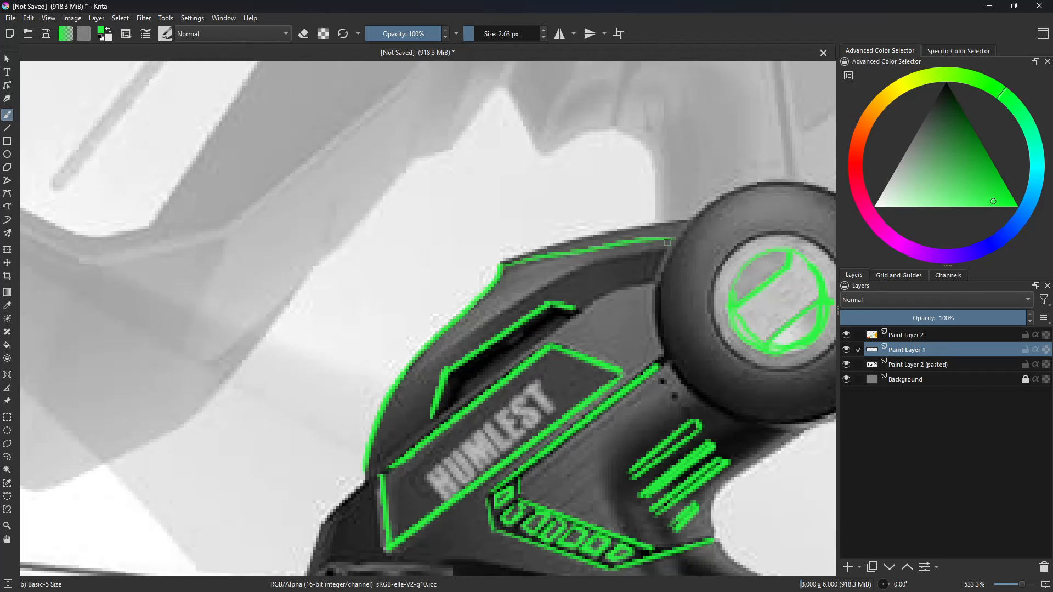
pyautogui.hotkey('ctrl', 'z')
pyautogui.moveTo(503, 267); pyautogui.dragTo(658, 233)
pyautogui.moveTo(507, 264); pyautogui.dragTo(690, 221)
# - Draw the crease line above the dark recess and divide the band towards the pivot knob with short cross lines
pyautogui.moveTo(447, 350)
pyautogui.mouseDown()
pyautogui.moveTo(571, 269)
pyautogui.moveTo(609, 303)
pyautogui.moveTo(587, 311)
pyautogui.mouseUp()
pyautogui.moveTo(617, 265); pyautogui.dragTo(628, 305)
pyautogui.moveTo(563, 273); pyautogui.dragTo(639, 252)
pyautogui.moveTo(583, 303); pyautogui.dragTo(637, 291)
pyautogui.moveTo(638, 252); pyautogui.dragTo(650, 279)
# - Look over the finished motor head tracing and the marked-up boiler and seat photos
pyautogui.moveTo(575, 437); pyautogui.dragTo(571, 291, button='middle')
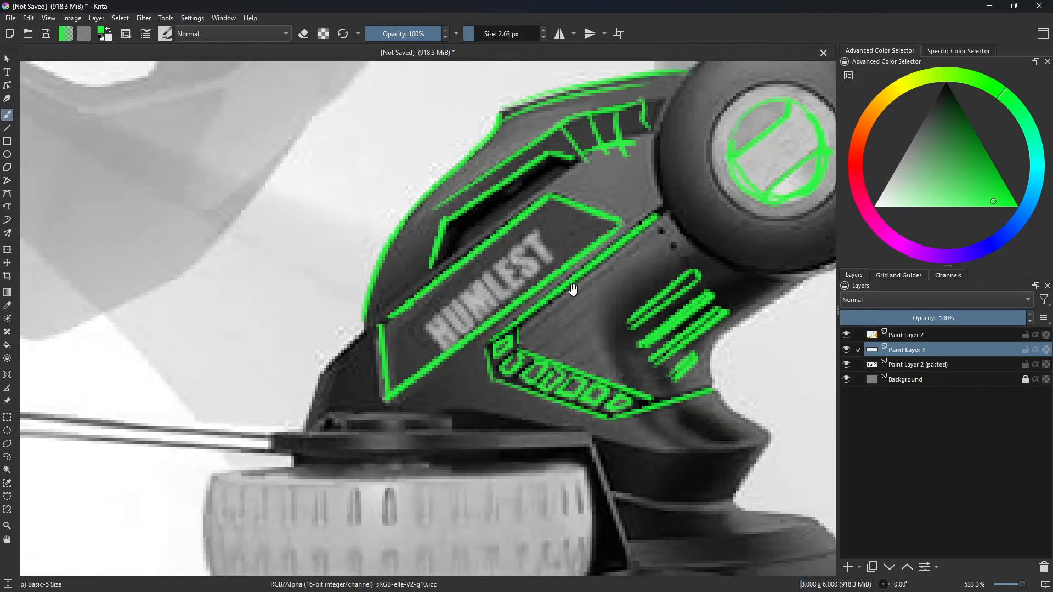
pyautogui.moveTo(550, 417); pyautogui.dragTo(509, 250, button='middle')
pyautogui.scroll(-8, 510, 251)
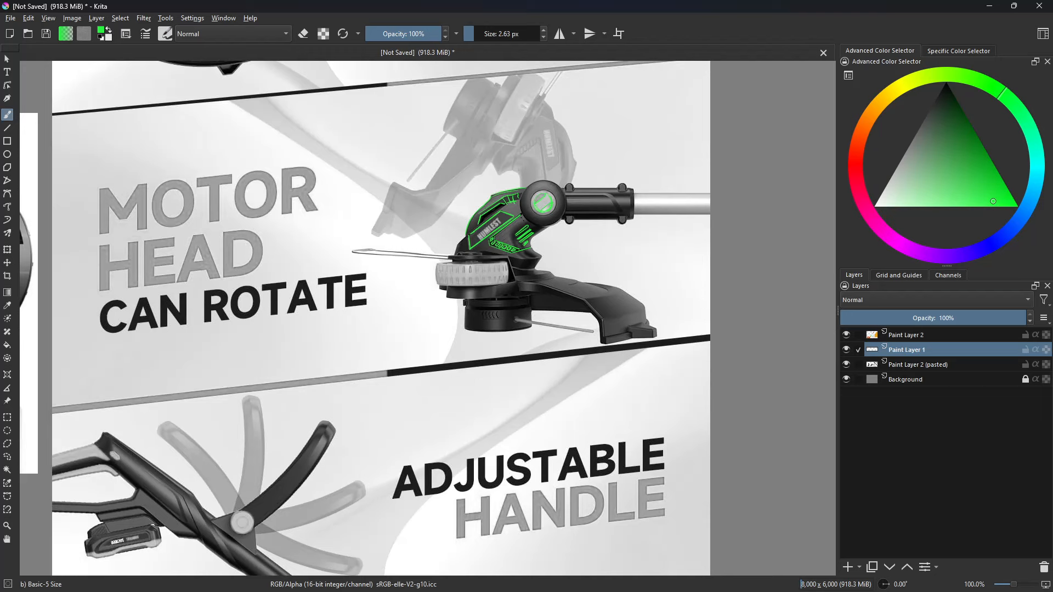
pyautogui.moveTo(363, 139); pyautogui.dragTo(538, 305, button='middle')
pyautogui.moveTo(517, 270); pyautogui.dragTo(562, 301, button='middle')
pyautogui.moveTo(375, 278); pyautogui.dragTo(683, 167, button='middle')
pyautogui.moveTo(373, 322); pyautogui.dragTo(588, 274, button='middle')
pyautogui.scroll(1, 528, 288)
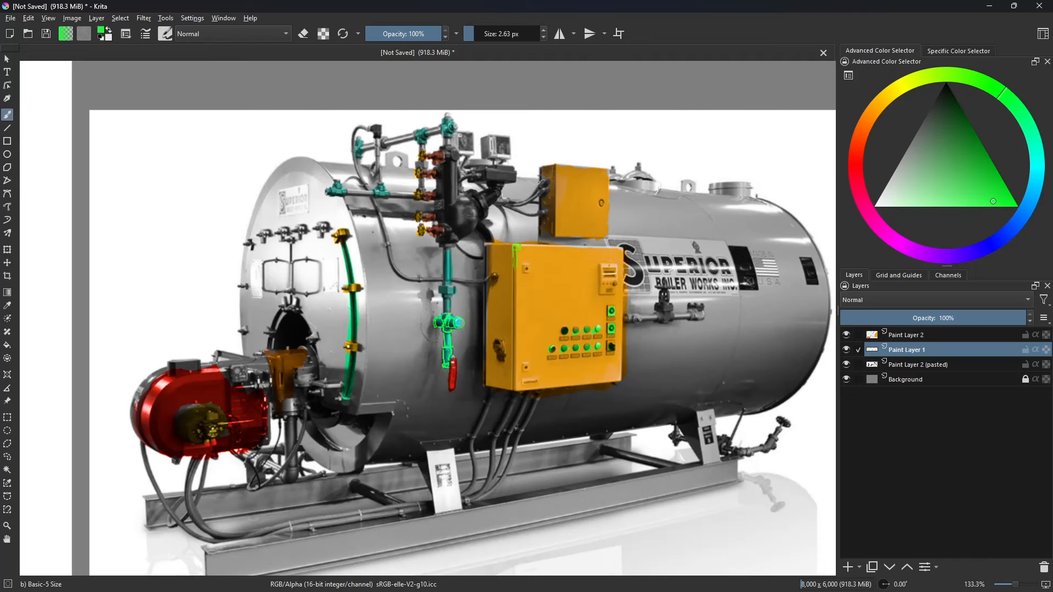
pyautogui.scroll(-1, 433, 312)
pyautogui.moveTo(433, 312); pyautogui.dragTo(552, 294, button='middle')
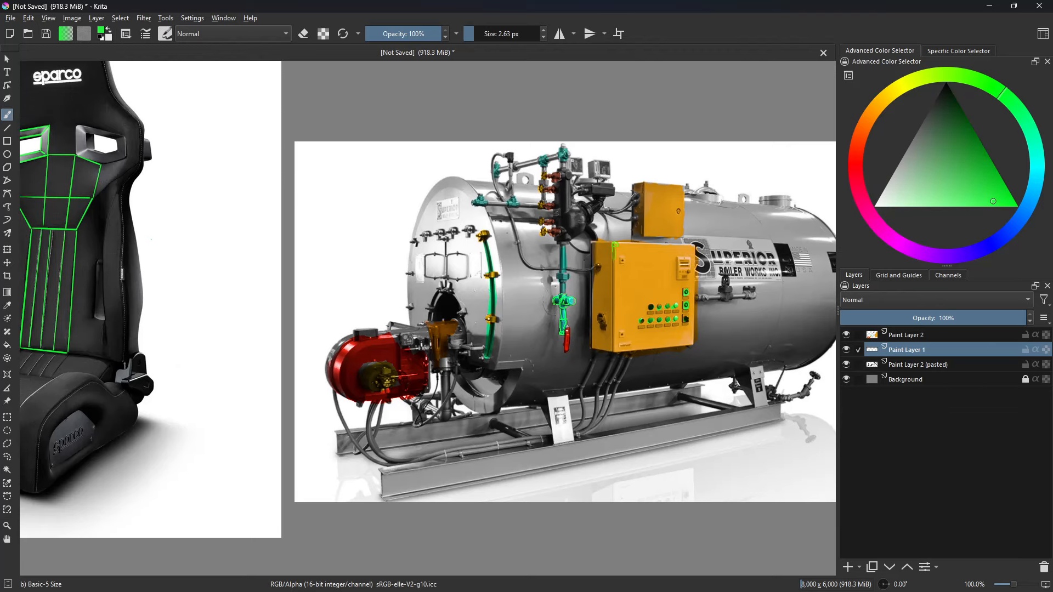
pyautogui.moveTo(201, 294); pyautogui.dragTo(565, 345, button='middle')
pyautogui.scroll(1, 450, 268)
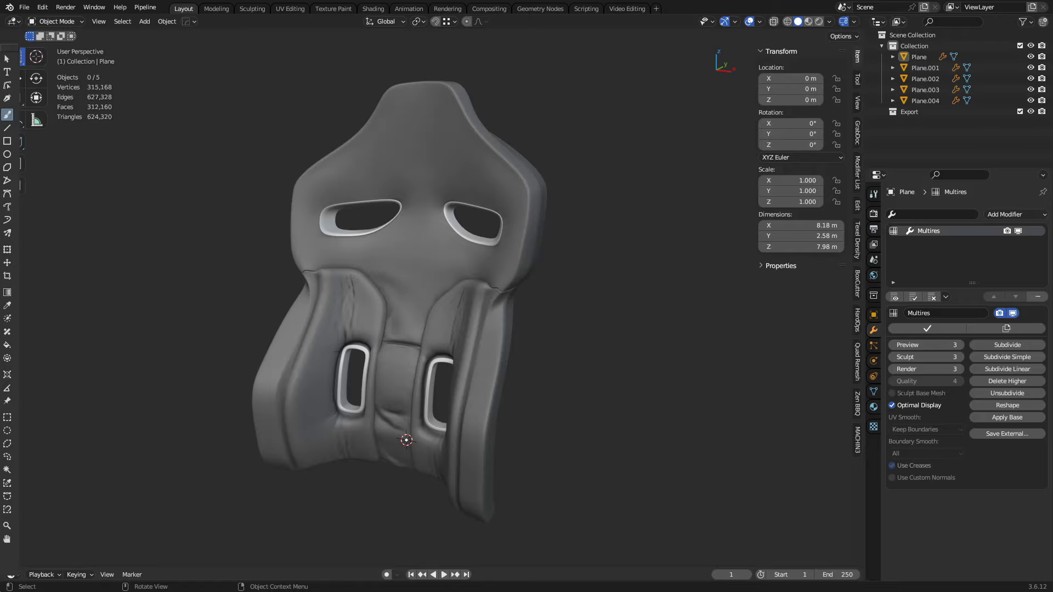
# - Switch to Blender and examine the sculpted seat backrest from several angles, checking its wireframe
pyautogui.hotkey('ctrl', 'Tab')
pyautogui.press('Escape')
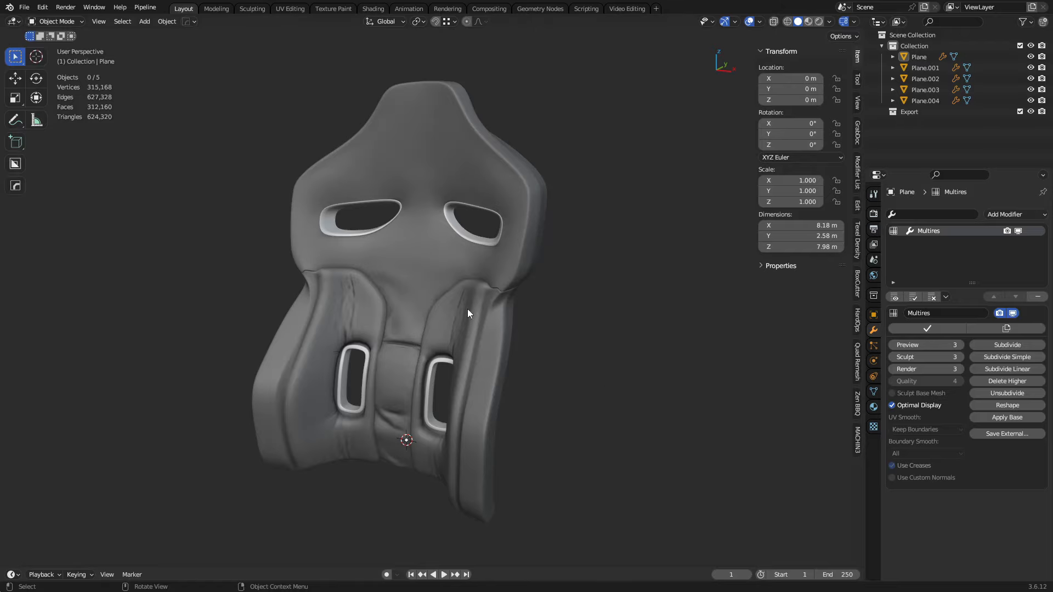
pyautogui.keyDown('ctrl'); pyautogui.moveTo(467, 308); pyautogui.dragTo(364, 300, button='middle'); pyautogui.keyUp('ctrl')
pyautogui.scroll(3, 450, 295)
pyautogui.hotkey('shift', 'z')
pyautogui.hotkey('shift', 'z')
pyautogui.hotkey('shift', 'z')
pyautogui.scroll(-4, 548, 327)
pyautogui.moveTo(581, 355); pyautogui.dragTo(400, 308, button='middle')
pyautogui.press('a')
pyautogui.hotkey('alt', 'a')
pyautogui.keyDown('shift'); pyautogui.moveTo(440, 363); pyautogui.dragTo(397, 369, button='middle'); pyautogui.keyUp('shift')
pyautogui.hotkey('shift', 'z')
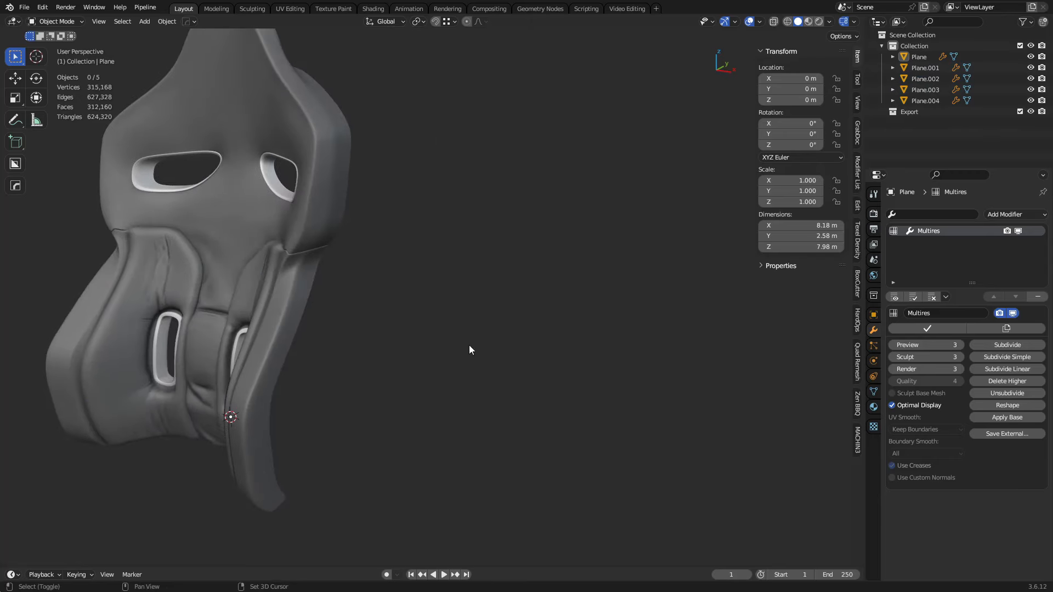
# - Add a mesh plane and move it horizontally to the empty space beside the seat, about 11 m along X
pyautogui.keyDown('shift'); pyautogui.moveTo(470, 348); pyautogui.dragTo(370, 330, button='middle'); pyautogui.keyUp('shift')
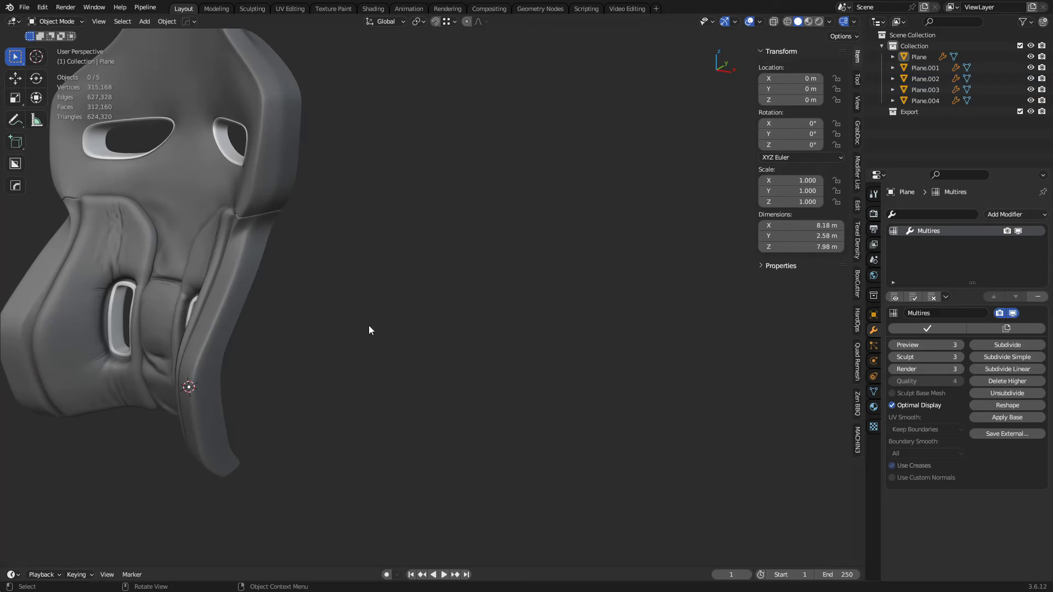
pyautogui.moveTo(403, 368); pyautogui.dragTo(440, 370, button='middle')
pyautogui.hotkey('shift', 'a')
pyautogui.moveTo(431, 355)
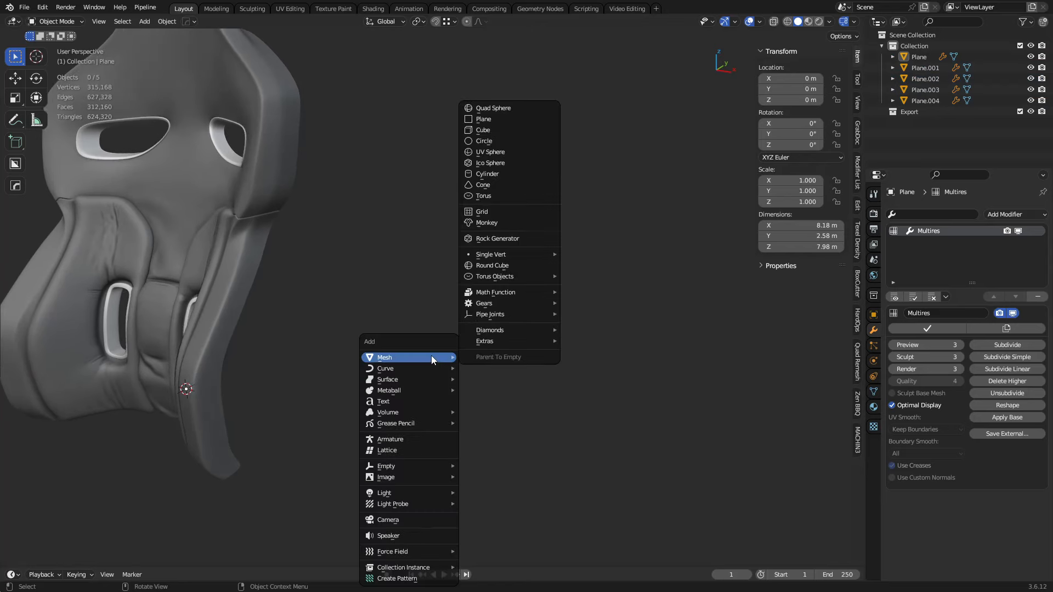
pyautogui.click(499, 119)
pyautogui.press('g')
pyautogui.hotkey('shift', 'z')
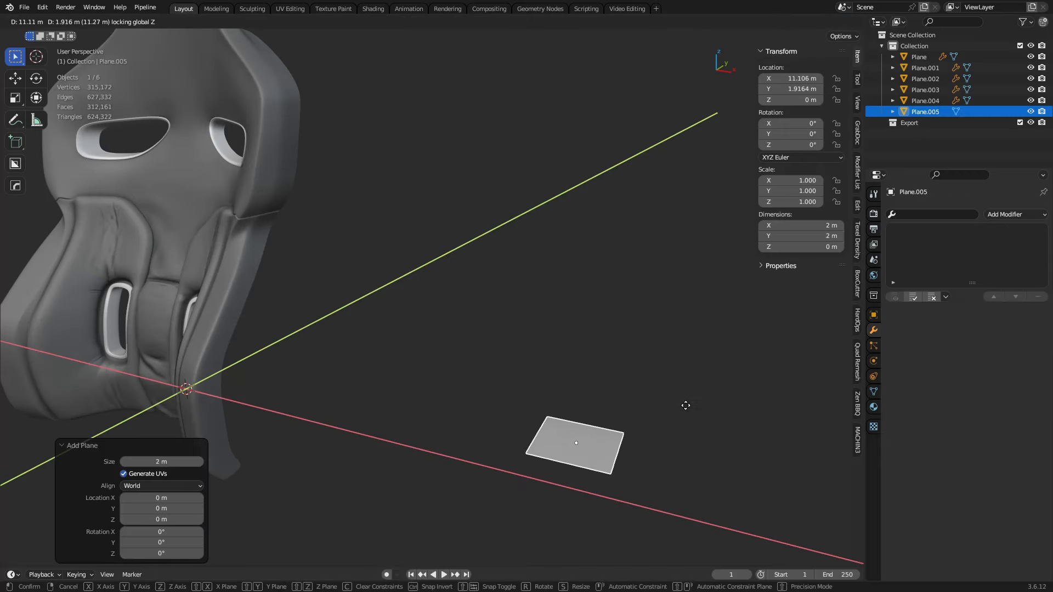
pyautogui.click(675, 401)
# - Stand the new plane upright in Edit Mode by rotating its mesh 90 degrees about the X axis
pyautogui.keyDown('shift'); pyautogui.moveTo(605, 388); pyautogui.dragTo(537, 354, button='middle'); pyautogui.keyUp('shift')
pyautogui.press('Tab')
pyautogui.write('rx')
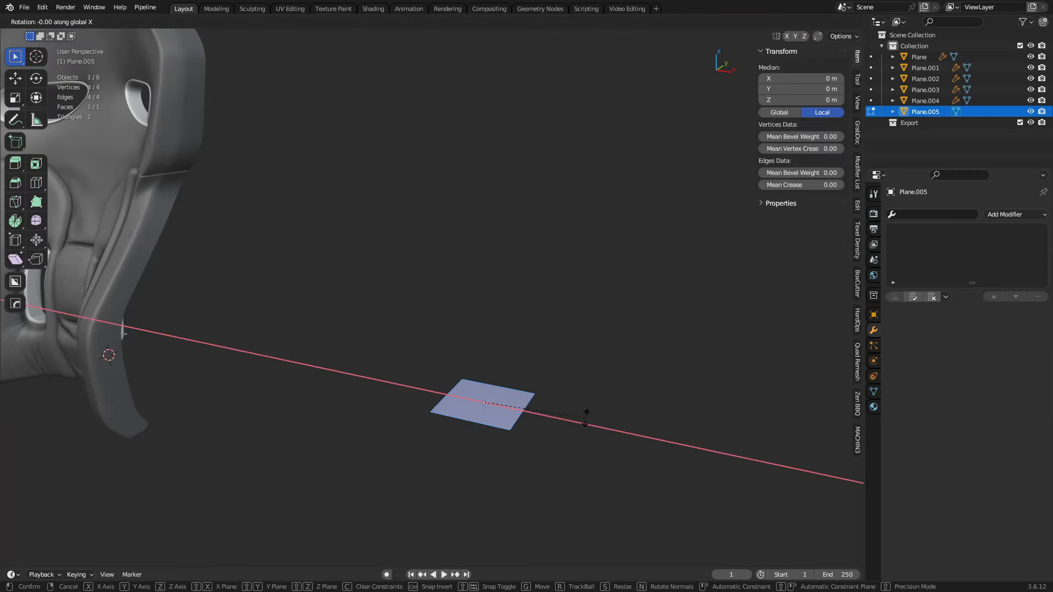
pyautogui.write('90')
pyautogui.press('Return')
# - Move the upright plane's upper edge about 4.76 m up along Z to form a tall strip
pyautogui.press('2')
pyautogui.click(493, 376)
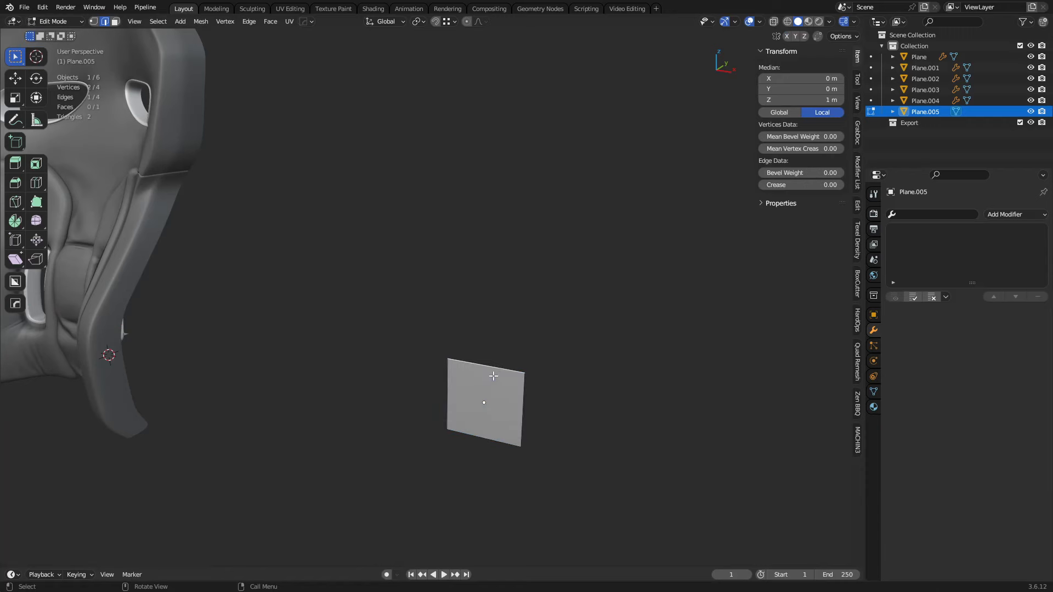
pyautogui.press('g')
pyautogui.press('z')
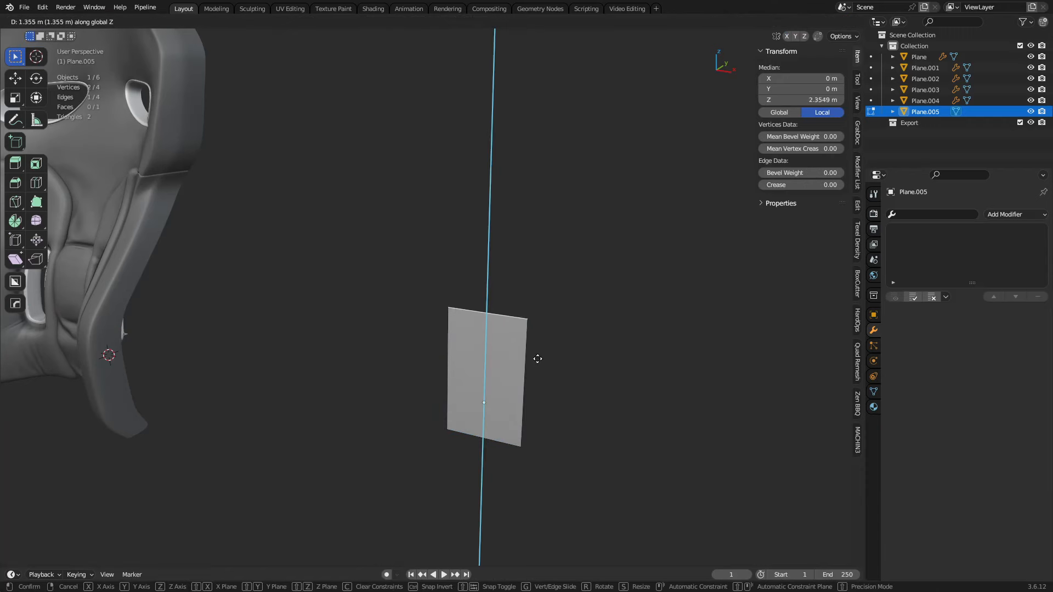
pyautogui.click(562, 217)
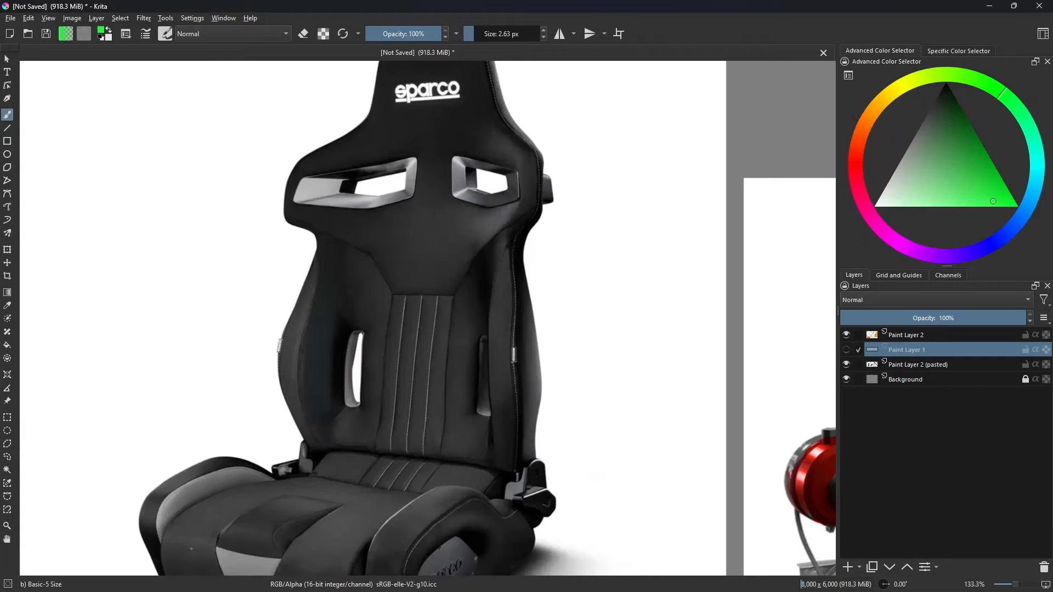
# - Switch to Krita and examine the backrest and its seams in the seat reference photo
pyautogui.scroll(3, 461, 300)
pyautogui.moveTo(418, 344); pyautogui.dragTo(512, 199, button='middle')
pyautogui.moveTo(385, 510); pyautogui.dragTo(399, 537, button='middle')
pyautogui.moveTo(395, 266); pyautogui.dragTo(414, 532, button='middle')
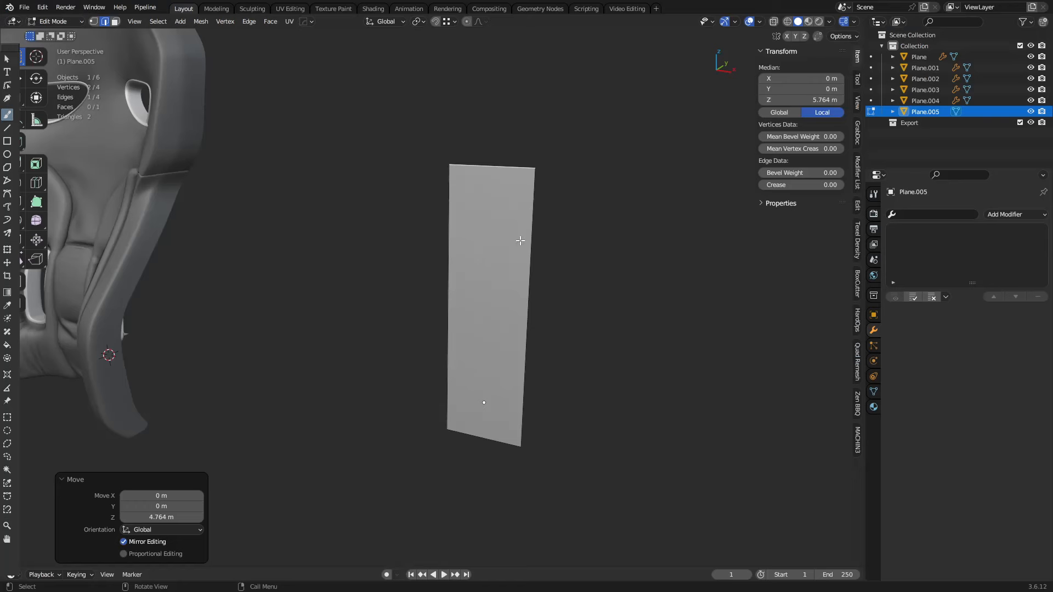
# - Extrude the tall strip's upper edge upward along Z and scale the new edge by 1.558 along X
pyautogui.click(520, 241)
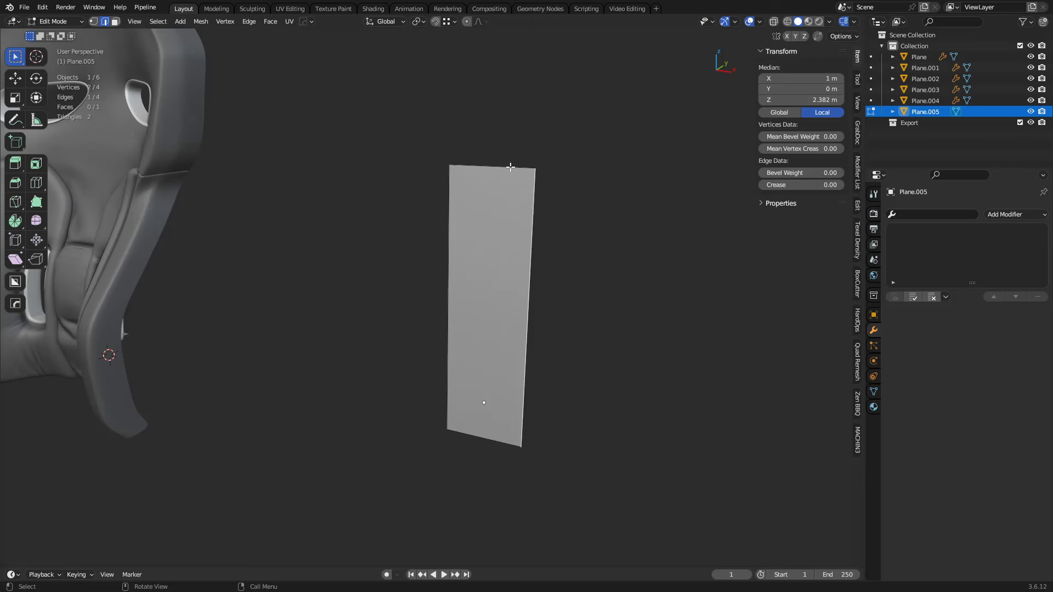
pyautogui.moveTo(510, 167); pyautogui.dragTo(517, 346, button='middle')
pyautogui.press('e')
pyautogui.press('z')
pyautogui.click(522, 269)
pyautogui.press('s')
pyautogui.press('x')
pyautogui.click(558, 294)
# - Extrude the widened edge about 1.28 m up along Z and scale the new top face by 1.436 along X
pyautogui.press('e')
pyautogui.press('z')
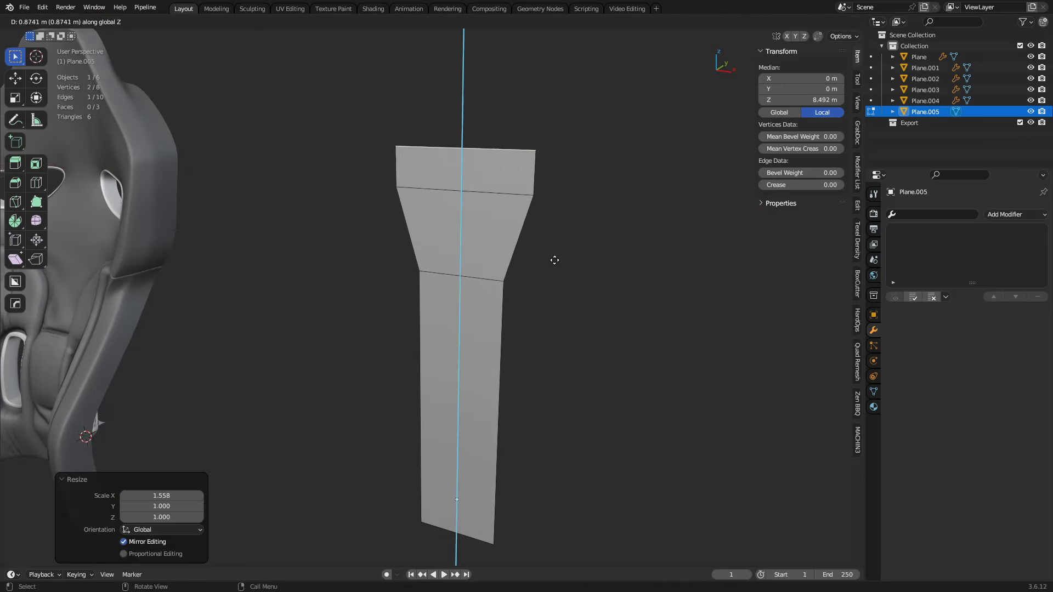
pyautogui.click(560, 229)
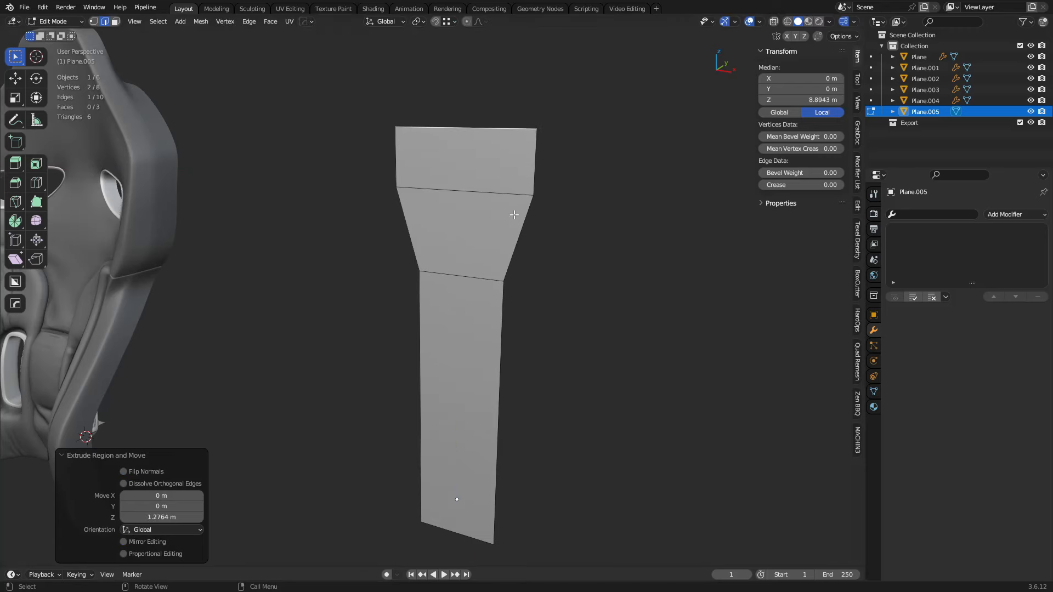
pyautogui.press('3')
pyautogui.click(482, 169)
pyautogui.press('s')
pyautogui.press('x')
pyautogui.click(620, 253)
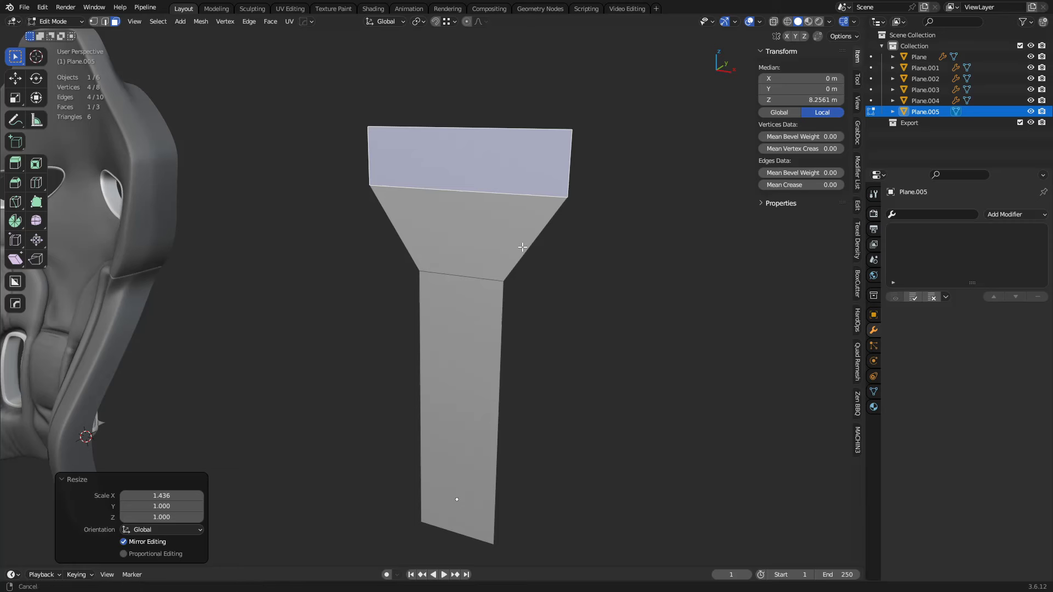
# - Extrude the mesh's top edge upward along Z and narrow the new edge to 0.506 along X
pyautogui.keyDown('shift'); pyautogui.moveTo(517, 236); pyautogui.dragTo(518, 336, button='middle'); pyautogui.keyUp('shift')
pyautogui.press('2')
pyautogui.click(493, 244)
pyautogui.press('e')
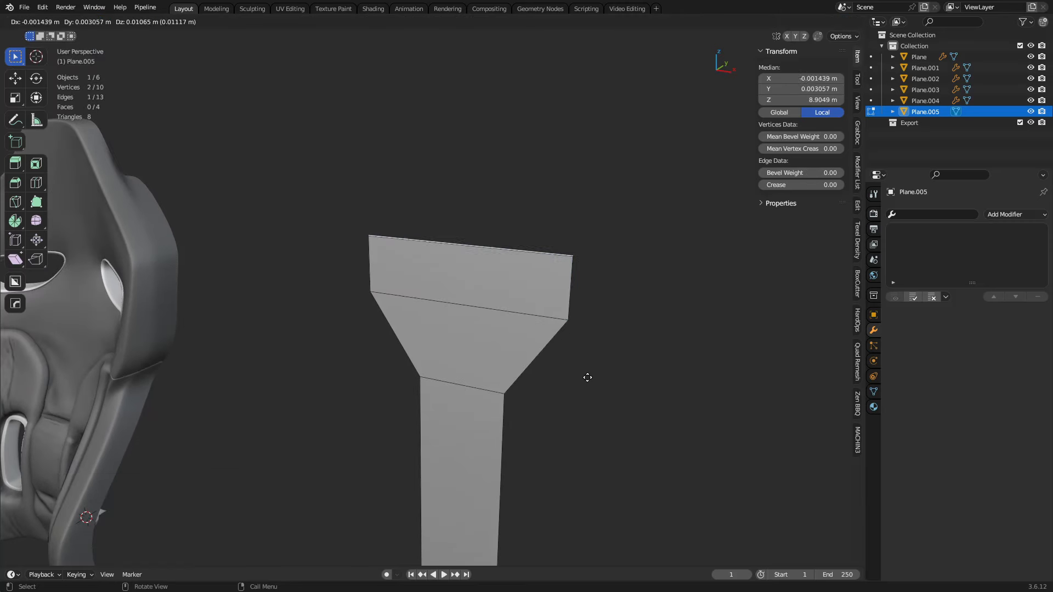
pyautogui.press('z')
pyautogui.click(587, 348)
pyautogui.press('s')
pyautogui.press('x')
pyautogui.click(496, 300)
# - Extrude the narrowed top edge about 1.58 m up along Z and return to Object Mode
pyautogui.press('e')
pyautogui.press('z')
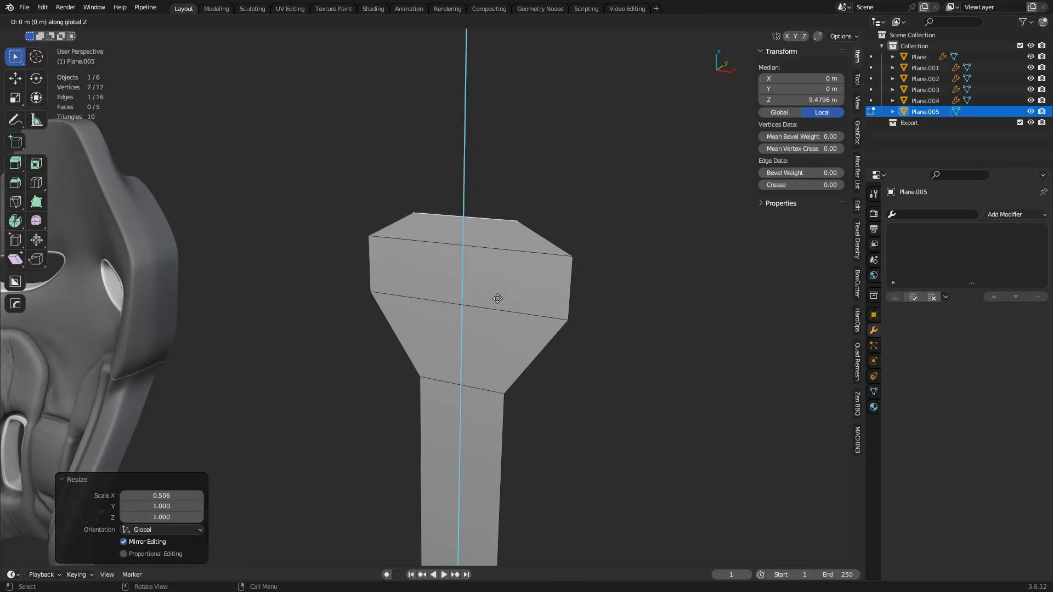
pyautogui.click(503, 225)
pyautogui.moveTo(519, 330); pyautogui.dragTo(480, 377, button='middle')
pyautogui.hotkey('alt', 'Tab')
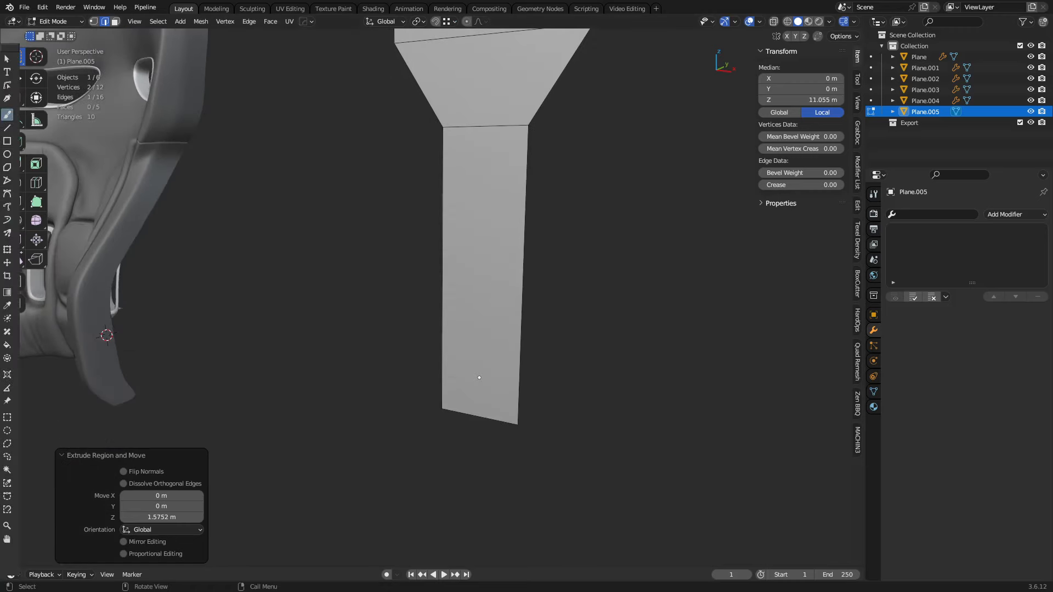
pyautogui.hotkey('alt', 'Tab')
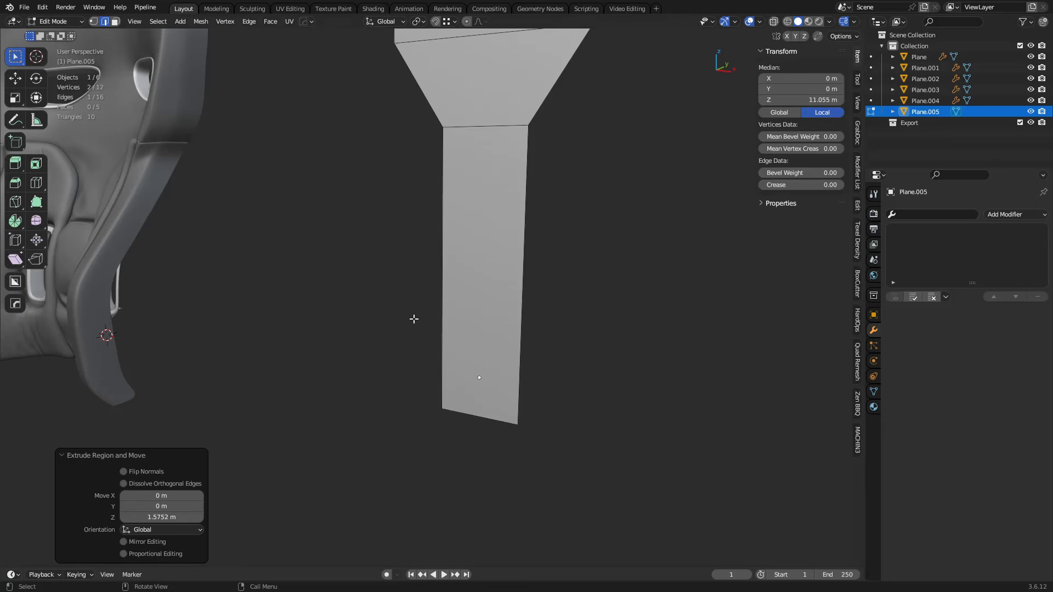
pyautogui.moveTo(414, 319); pyautogui.dragTo(402, 343, button='middle')
pyautogui.hotkey('ctrl', 'Tab')
pyautogui.click(330, 345)
# - Switch to Krita and add a new paint layer above Paint Layer 2
pyautogui.hotkey('alt', 'Tab')
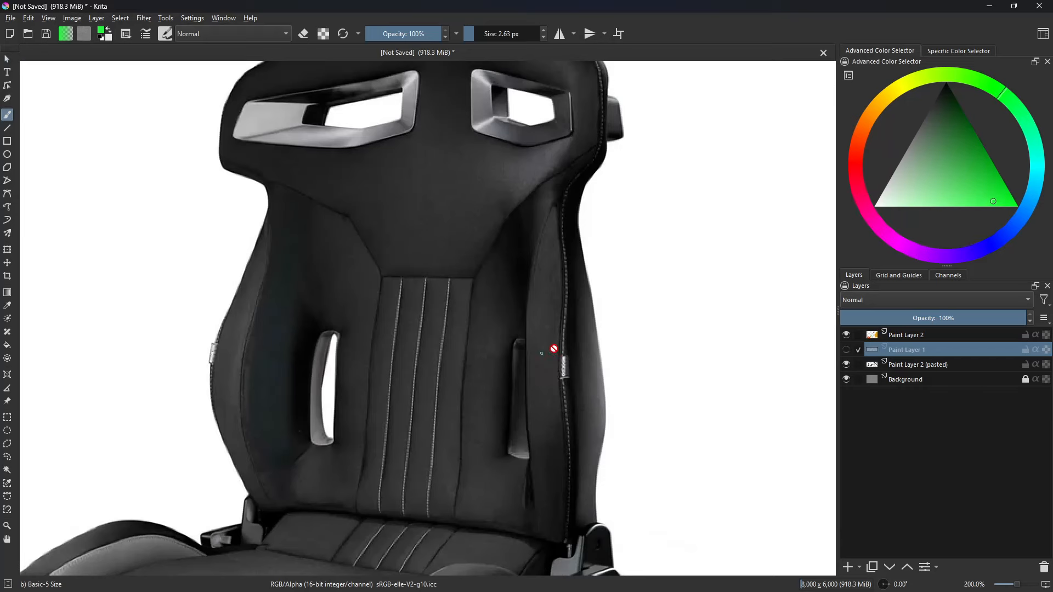
pyautogui.click(961, 336)
pyautogui.click(849, 566)
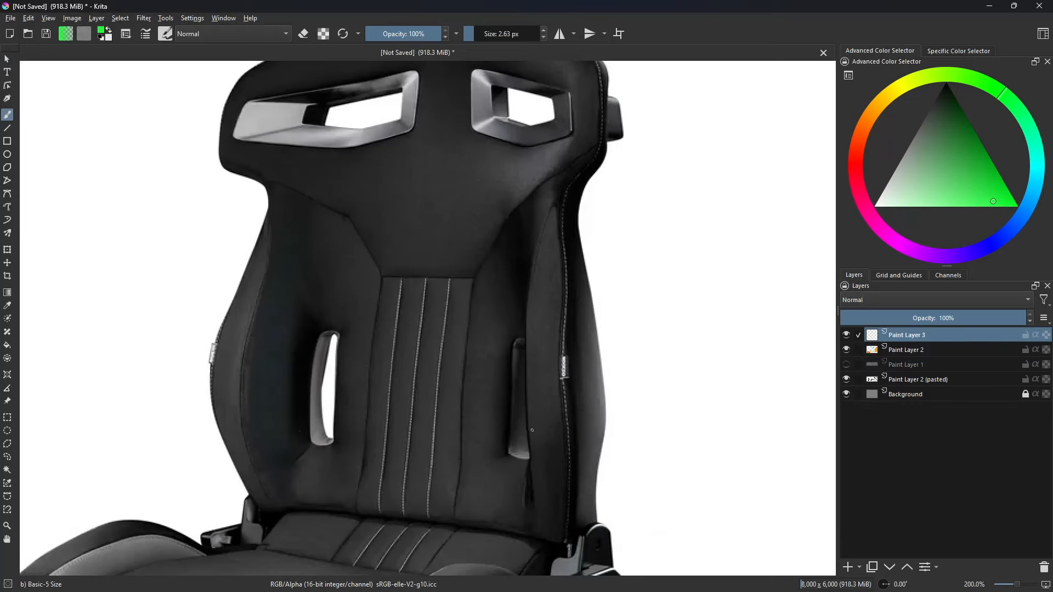
# - Trace two connected green quads along the upper part of the backrest's outer side bolster
pyautogui.scroll(1, 501, 361)
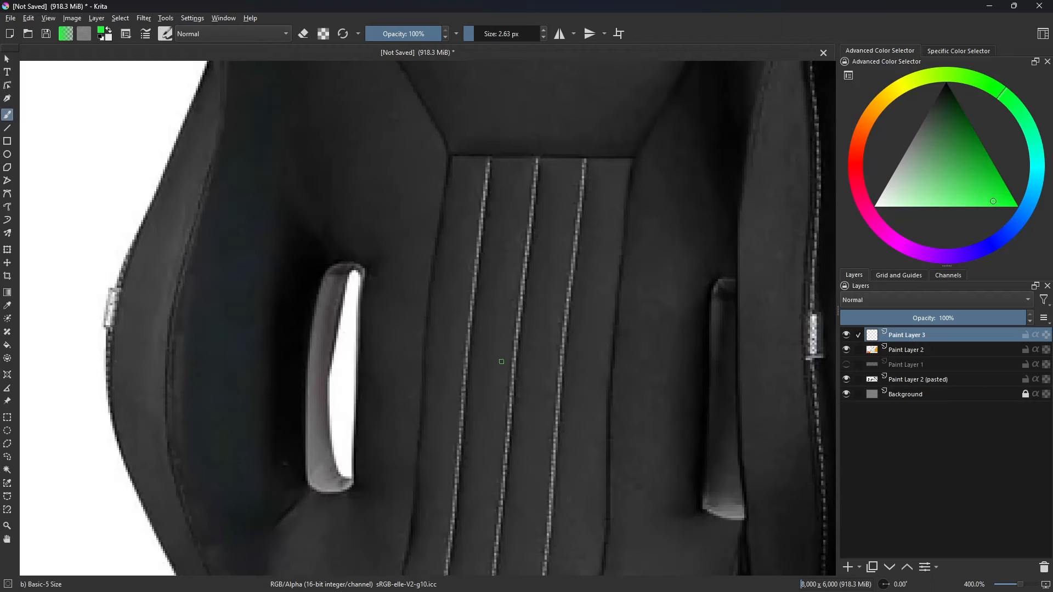
pyautogui.moveTo(217, 344); pyautogui.dragTo(393, 322, button='middle')
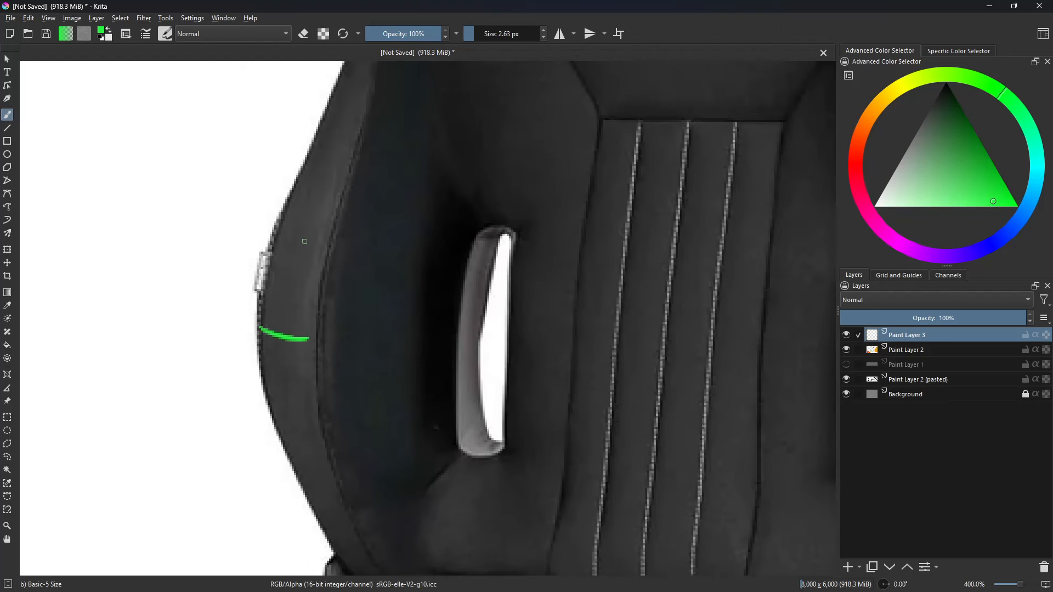
pyautogui.moveTo(332, 223); pyautogui.dragTo(306, 338)
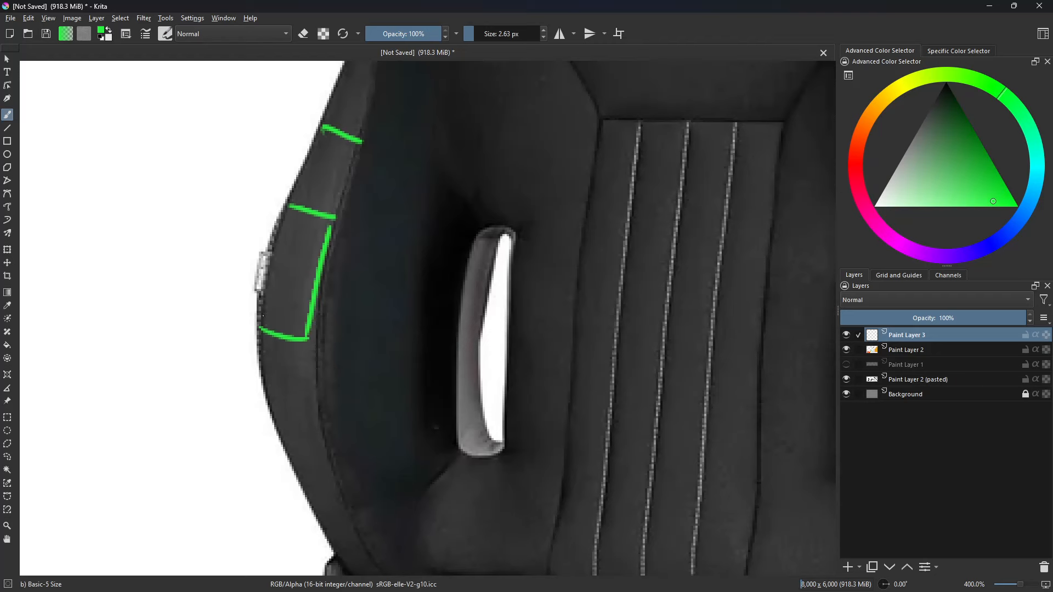
pyautogui.moveTo(292, 204); pyautogui.dragTo(260, 328)
pyautogui.moveTo(361, 144); pyautogui.dragTo(336, 218)
pyautogui.moveTo(326, 133); pyautogui.dragTo(291, 205)
# - Continue the green quad strip down the backrest's side bolster to its lower end with two more quads
pyautogui.moveTo(365, 442); pyautogui.dragTo(352, 271, button='middle')
pyautogui.moveTo(260, 260); pyautogui.dragTo(305, 253)
pyautogui.moveTo(250, 179); pyautogui.dragTo(270, 256)
pyautogui.moveTo(291, 171); pyautogui.dragTo(311, 359)
pyautogui.moveTo(307, 268); pyautogui.dragTo(330, 355)
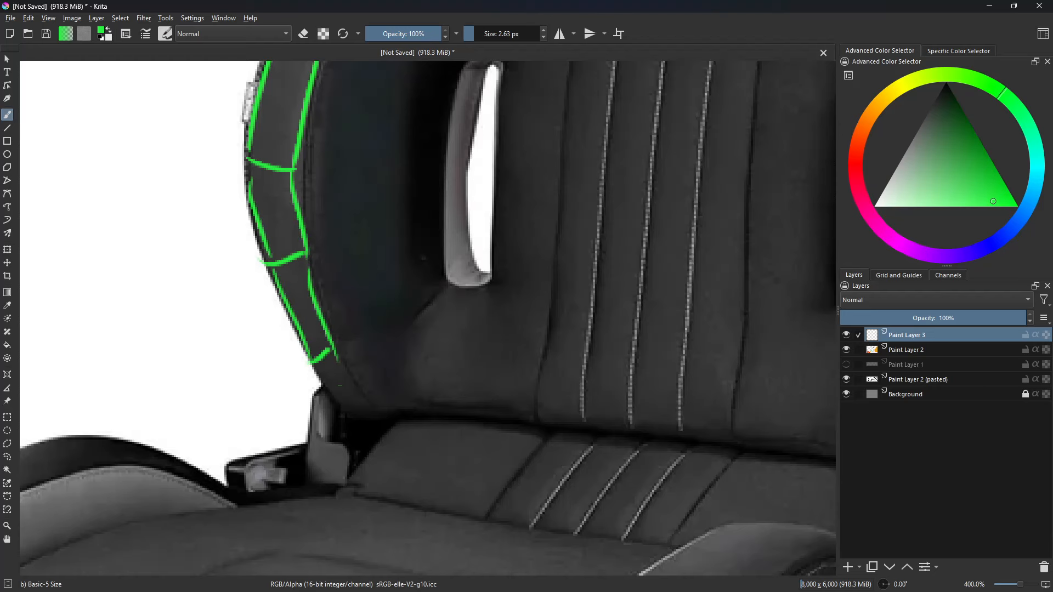
# - Trace one green quad on the dark outer band of the seat cushion's side bolster
pyautogui.moveTo(347, 403); pyautogui.dragTo(529, 367, button='middle')
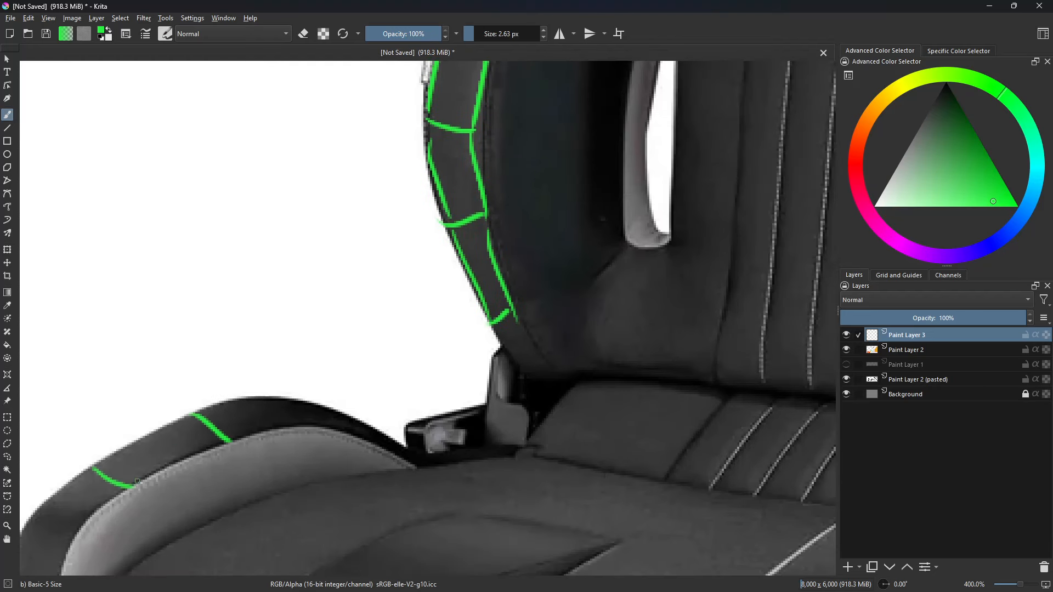
pyautogui.moveTo(137, 482); pyautogui.dragTo(227, 437)
pyautogui.moveTo(104, 469); pyautogui.dragTo(199, 426)
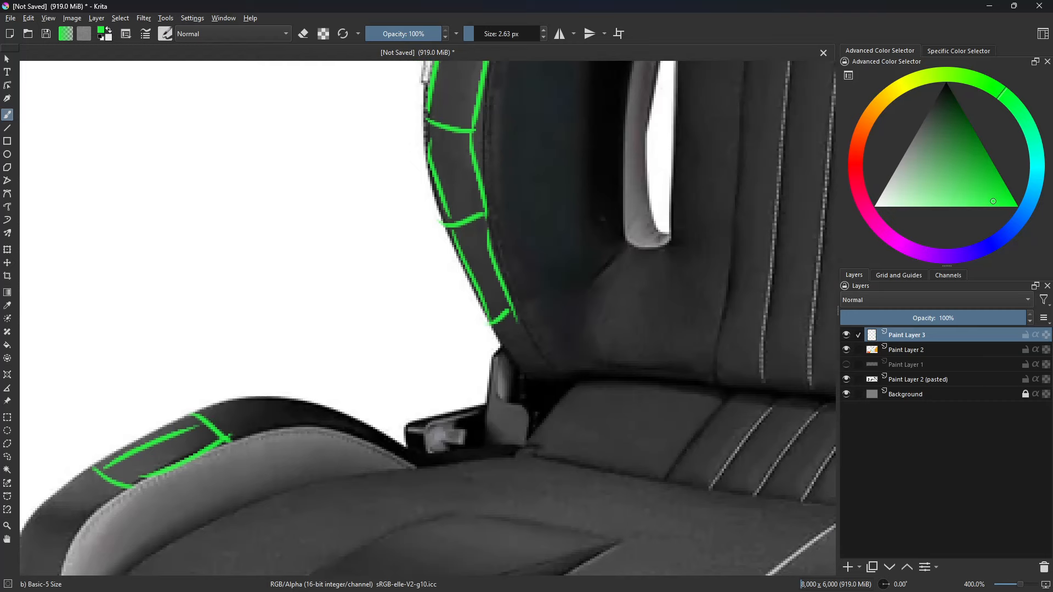
# - Switch to Blender and reopen the demonstration strip in Edit Mode
pyautogui.hotkey('alt', 'Tab')
pyautogui.moveTo(337, 247); pyautogui.dragTo(305, 382, button='middle')
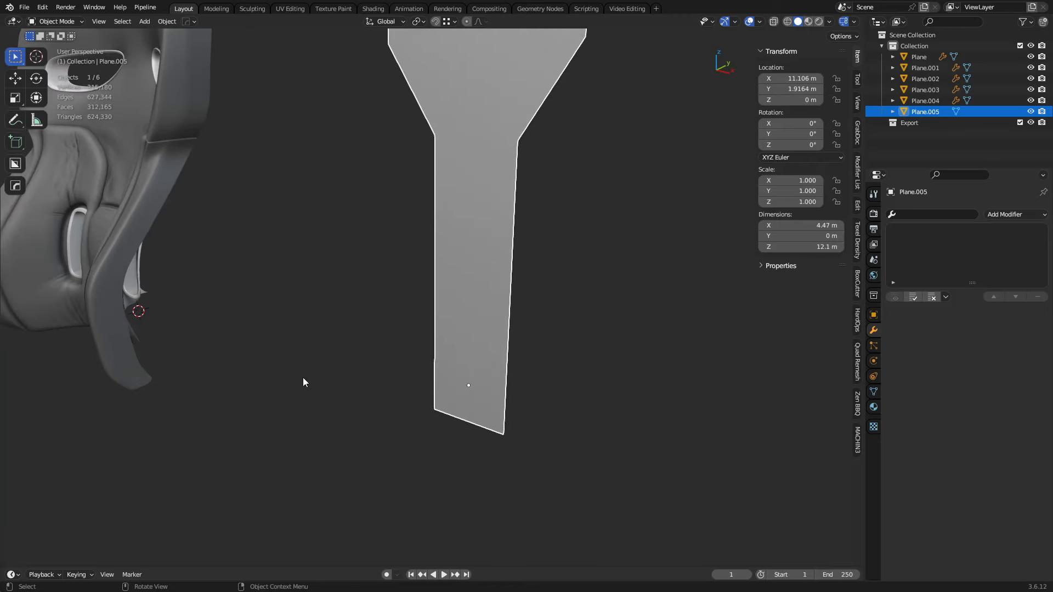
pyautogui.hotkey('alt', 'Tab')
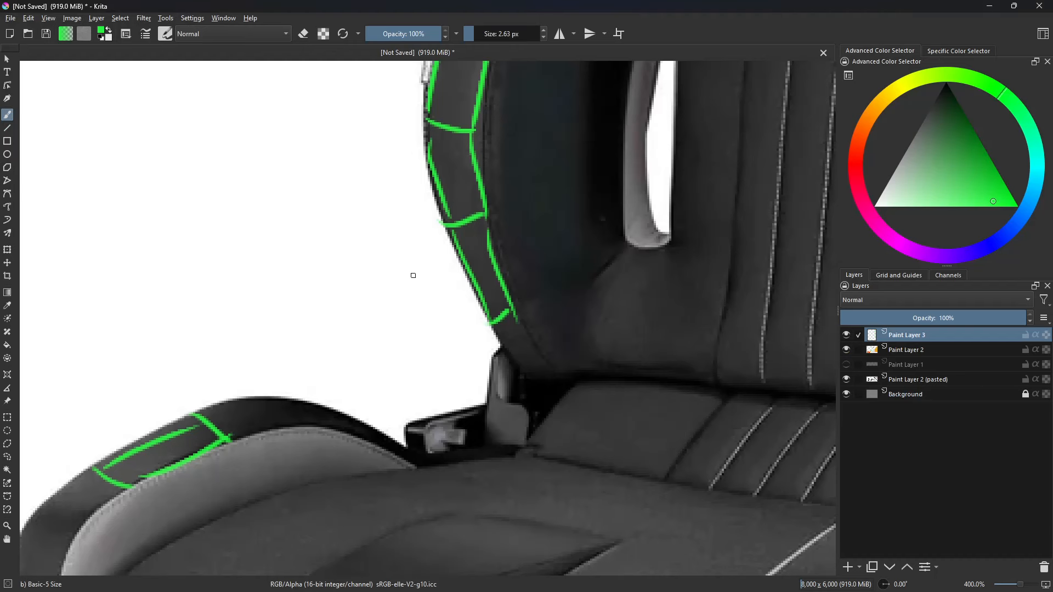
pyautogui.hotkey('alt', 'Tab')
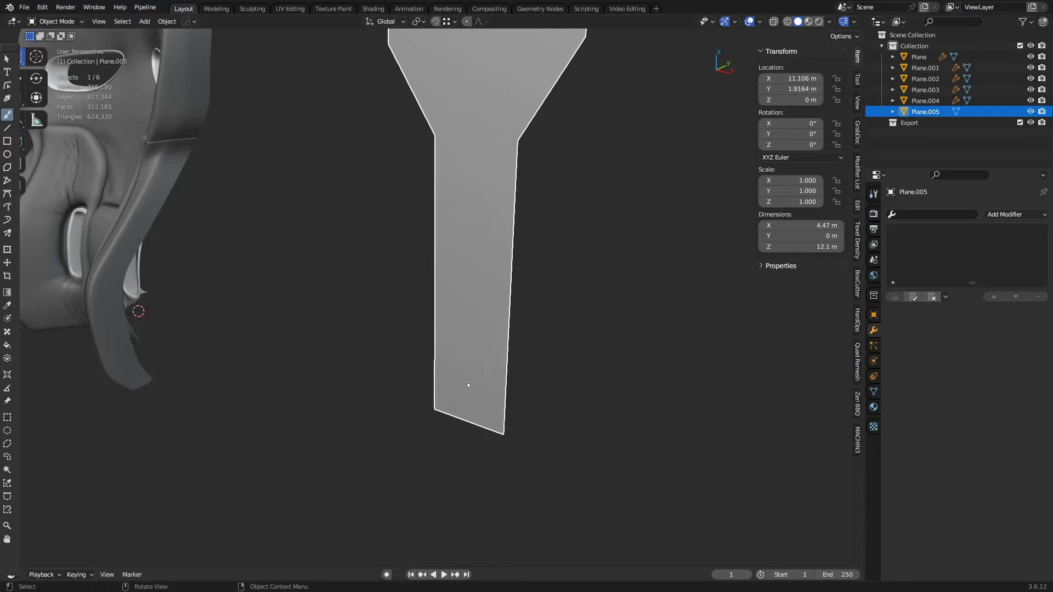
pyautogui.press('Tab')
pyautogui.scroll(-2, 414, 321)
pyautogui.moveTo(414, 321); pyautogui.dragTo(461, 377, button='middle')
pyautogui.click(450, 341)
pyautogui.click(450, 180)
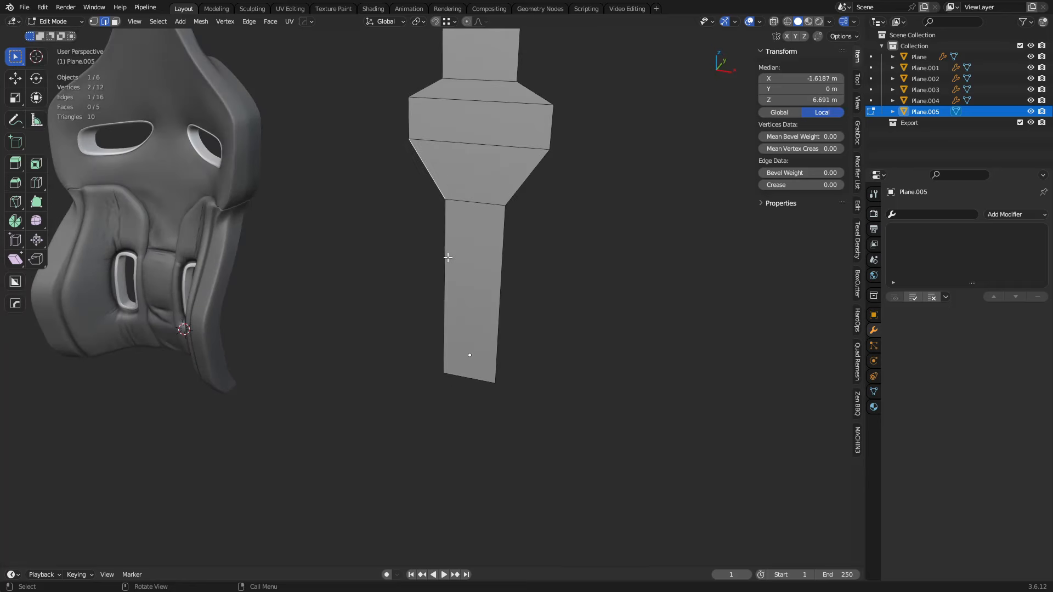
# - Duplicate the strip's bottom edge, place the copy beside the strip and scale it to 0.33
pyautogui.click(461, 384)
pyautogui.hotkey('shift', 'd')
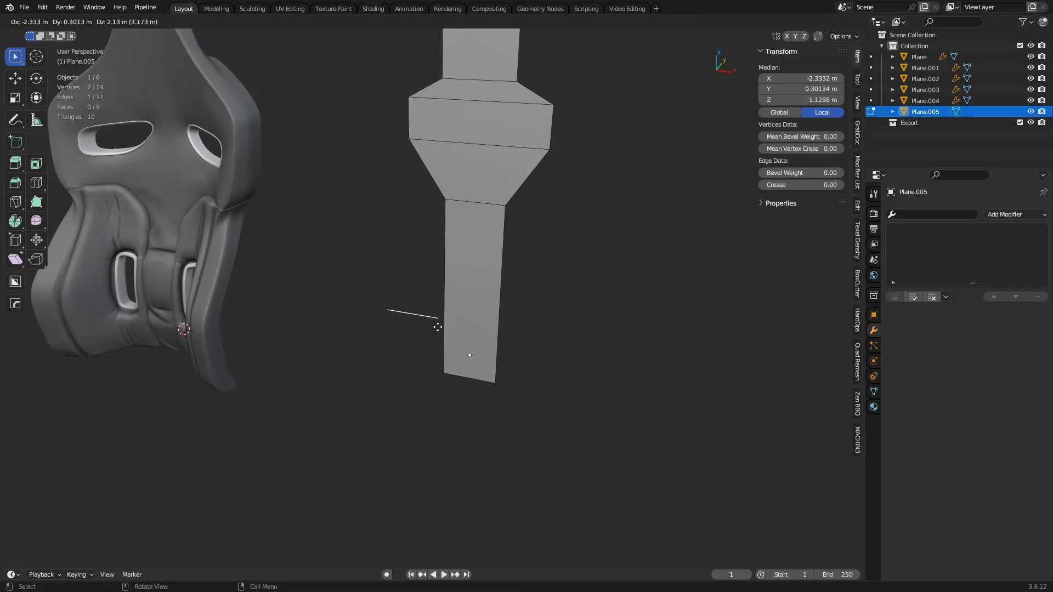
pyautogui.click(400, 317)
pyautogui.press('s')
pyautogui.click(471, 334)
pyautogui.press('g')
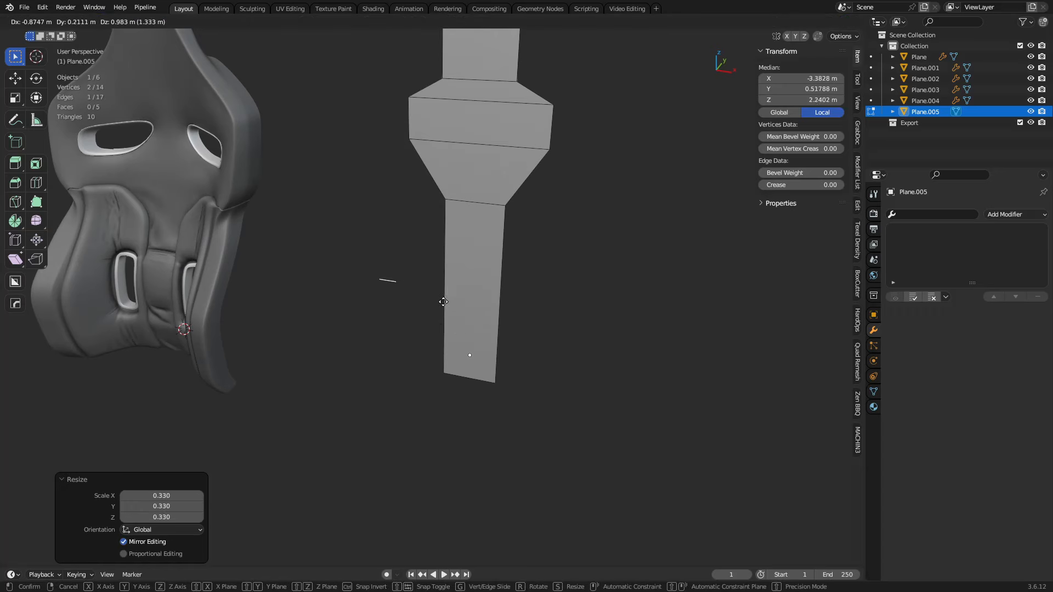
pyautogui.click(455, 309)
# - Move the short duplicated edge about 1.11 m forward along negative Y
pyautogui.moveTo(441, 329); pyautogui.dragTo(323, 283, button='middle')
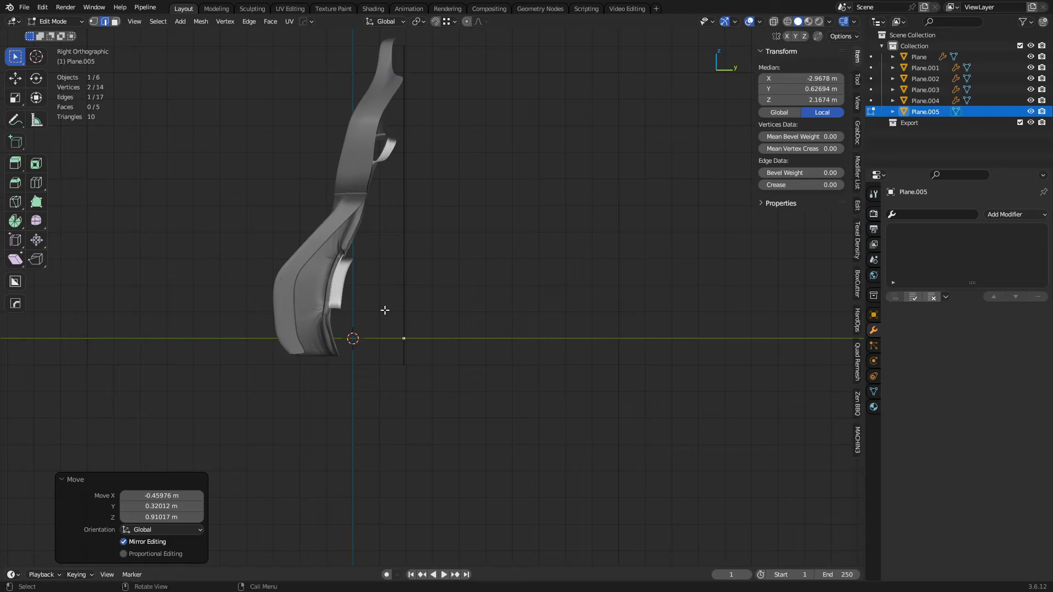
pyautogui.press('g')
pyautogui.press('y')
pyautogui.click(371, 315)
pyautogui.moveTo(371, 315); pyautogui.dragTo(421, 317, button='middle')
# - Lower the short edge to the level of the strip's base and fine-tune its position in the right side view
pyautogui.press('g')
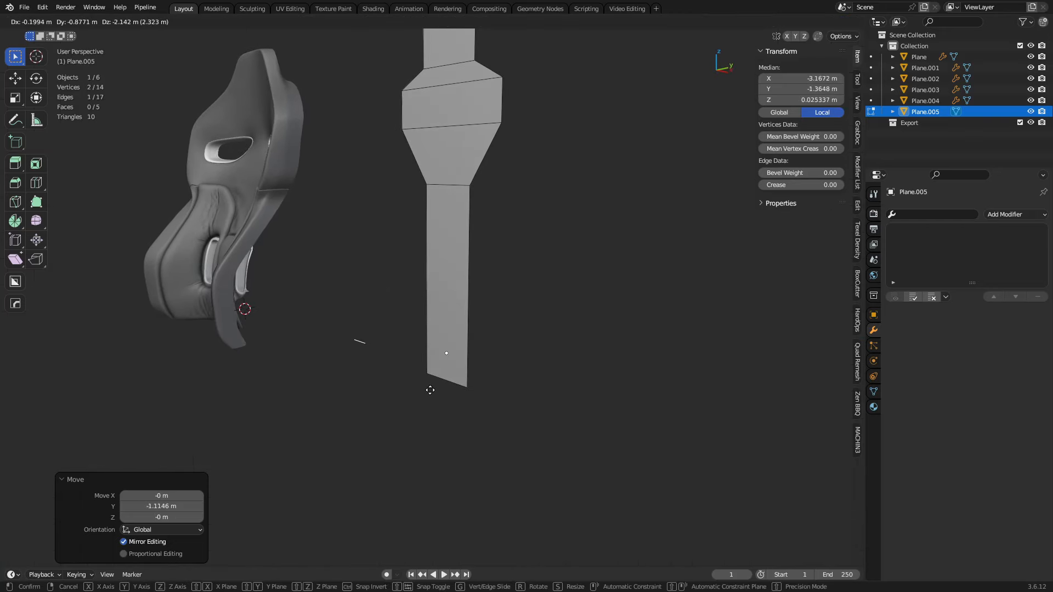
pyautogui.press('KP_3')
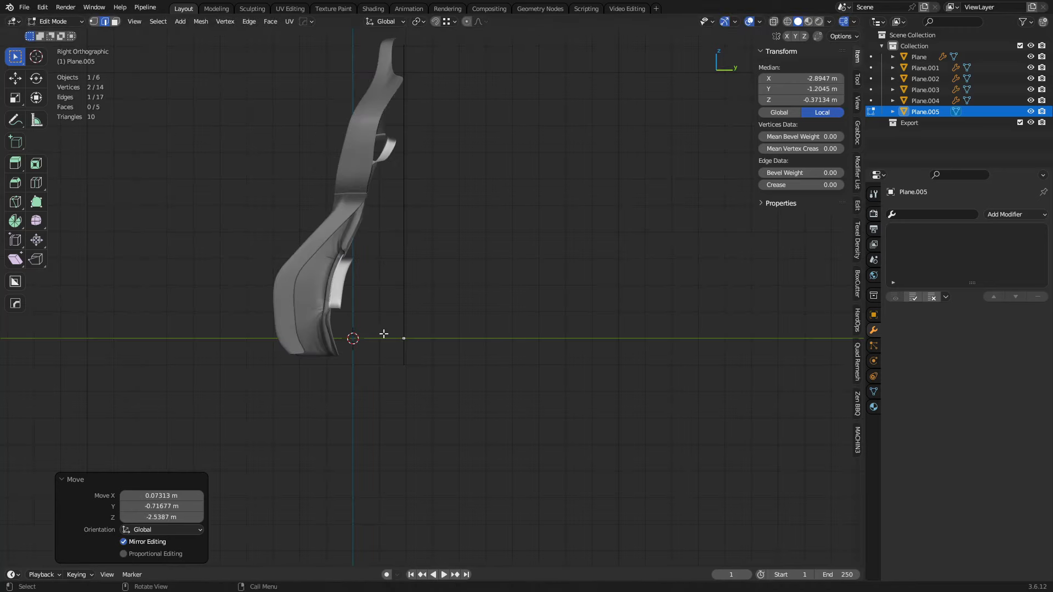
pyautogui.click(387, 339)
pyautogui.press('1')
pyautogui.press('g')
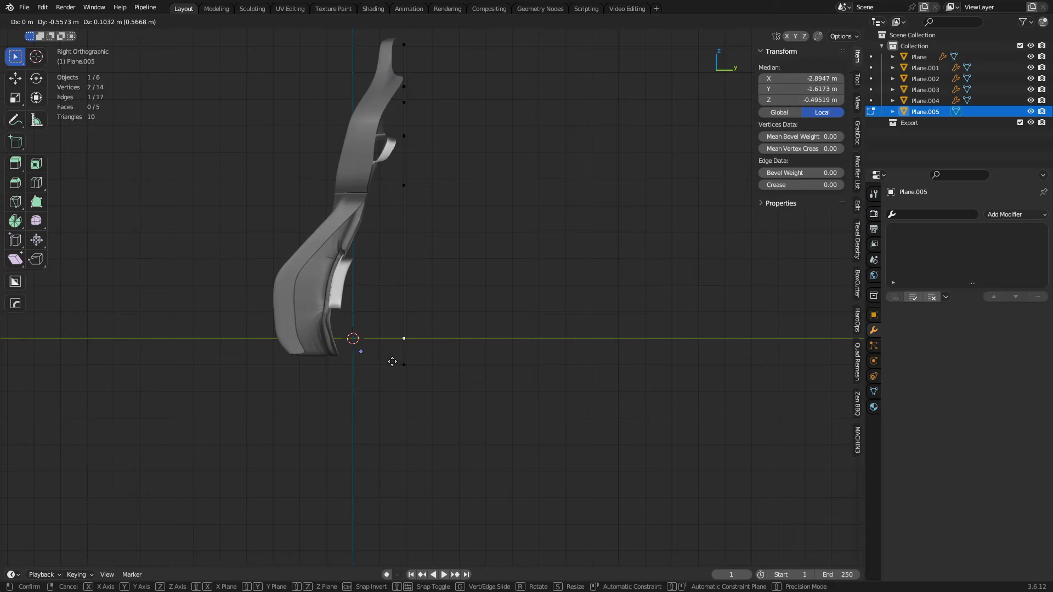
pyautogui.click(391, 362)
# - Extrude the short edge upward four times in the side view, forming a curved four-face strip
pyautogui.keyDown('shift'); pyautogui.moveTo(412, 355); pyautogui.dragTo(446, 421, button='middle'); pyautogui.keyUp('shift')
pyautogui.press('e')
pyautogui.click(423, 363)
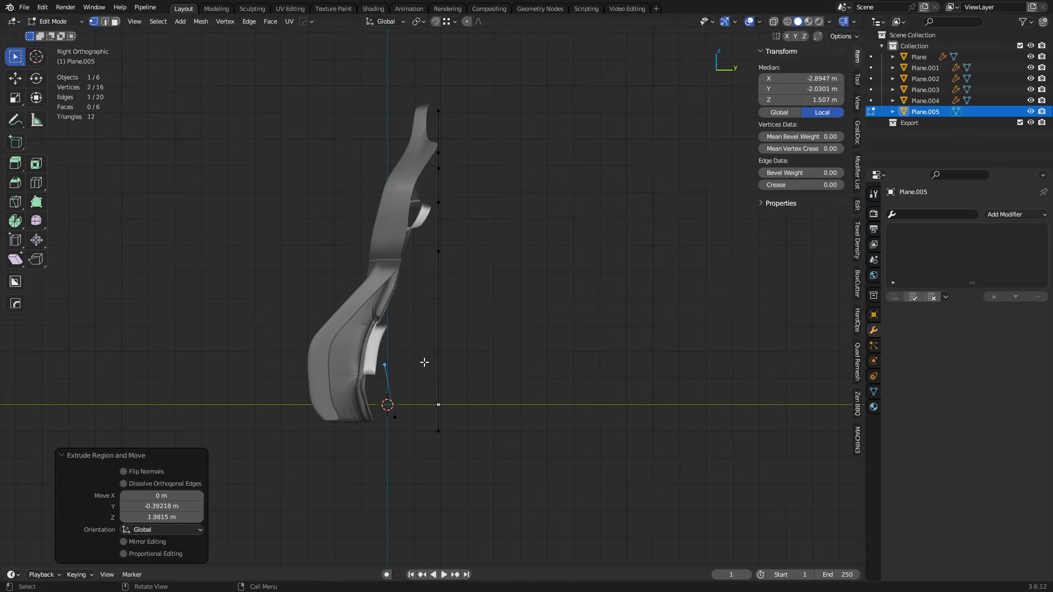
pyautogui.press('e')
pyautogui.click(419, 315)
pyautogui.press('e')
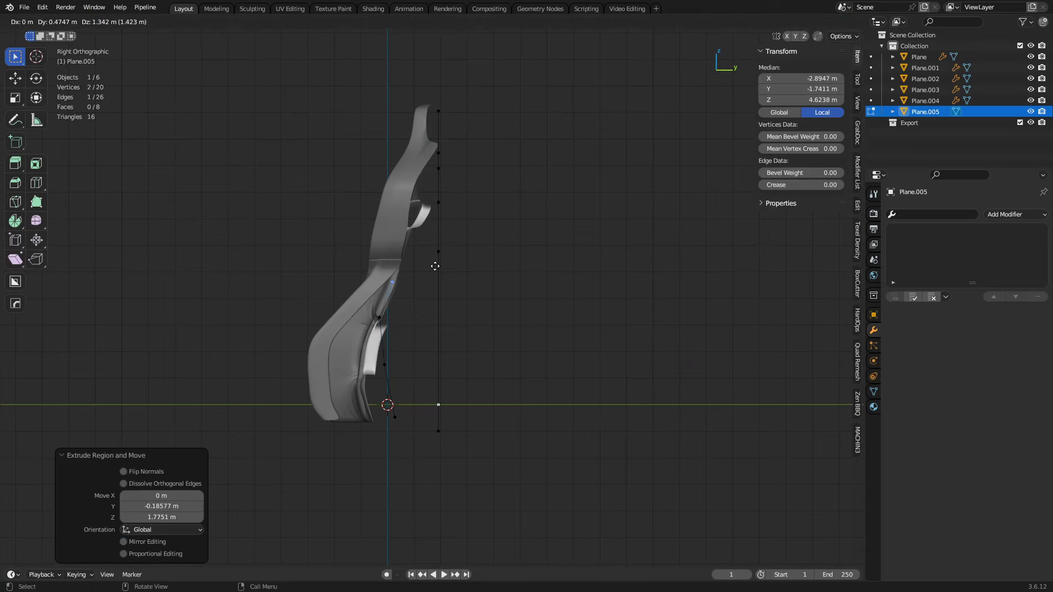
pyautogui.click(453, 225)
# - Select all four faces of the narrow side strip and flip their normals
pyautogui.moveTo(453, 225); pyautogui.dragTo(482, 365, button='middle')
pyautogui.press('3')
pyautogui.click(395, 258)
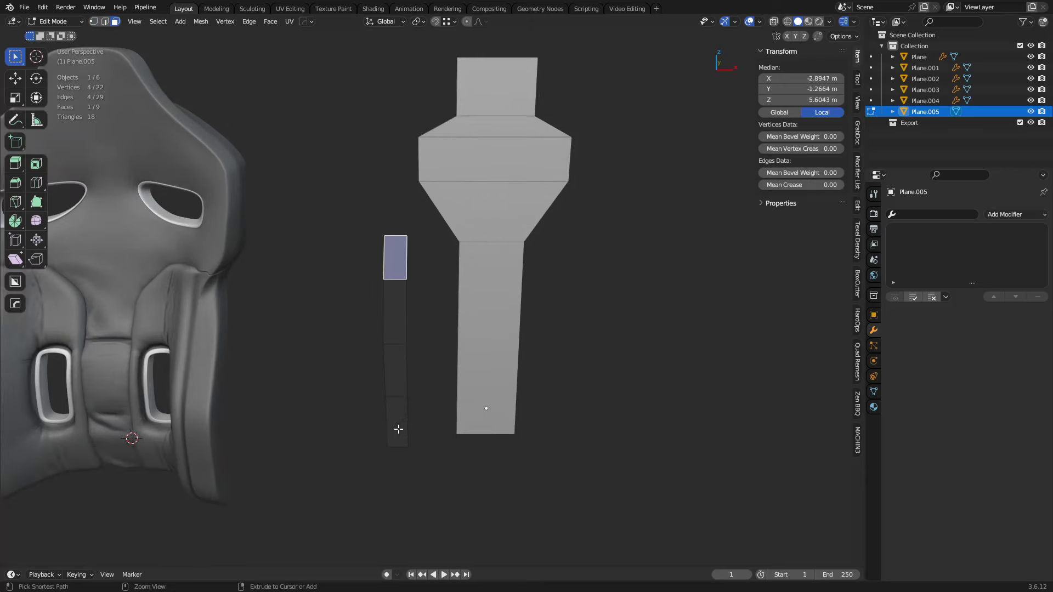
pyautogui.keyDown('ctrl'); pyautogui.click(397, 425); pyautogui.keyUp('ctrl')
pyautogui.hotkey('alt', 'n')
pyautogui.click(497, 381)
# - Move the narrow strip about 0.17 m along X and 0.46 m down in the front view
pyautogui.moveTo(600, 352); pyautogui.dragTo(552, 284, button='middle')
pyautogui.press('KP_1')
pyautogui.press('g')
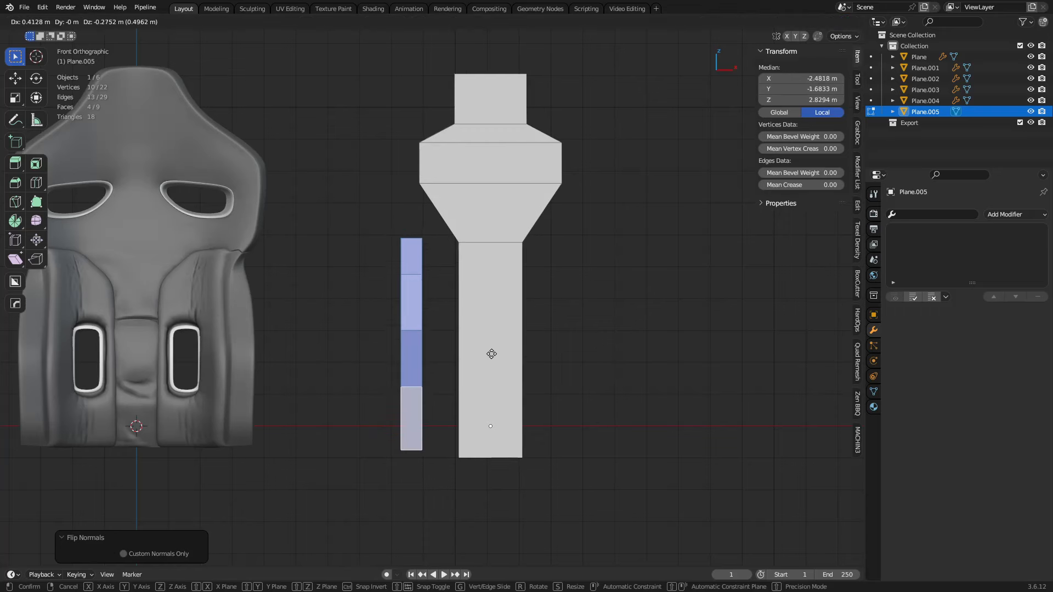
pyautogui.click(484, 360)
pyautogui.keyDown('shift'); pyautogui.moveTo(485, 360); pyautogui.dragTo(495, 429, button='middle'); pyautogui.keyUp('shift')
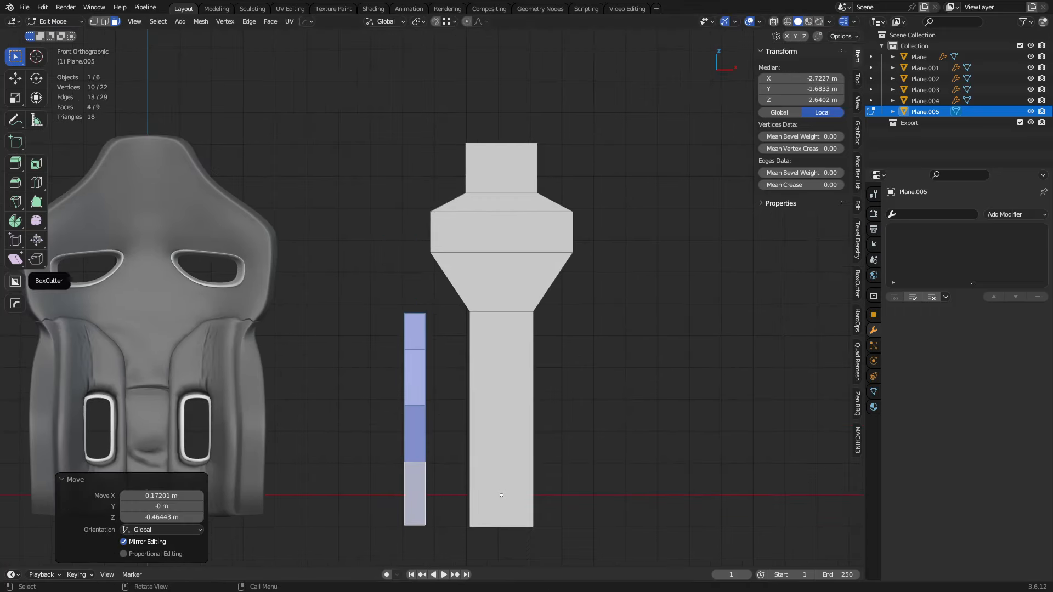
# - Extrude the wide central face's left side edge outward to the left in the front view to form an arm
pyautogui.hotkey('alt', 'Tab')
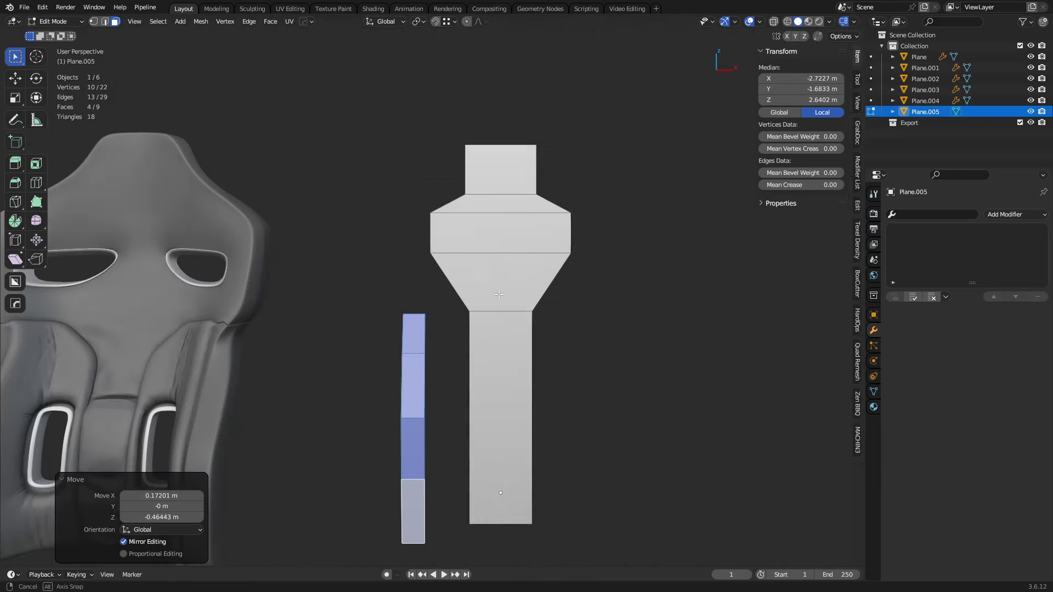
pyautogui.keyDown('shift'); pyautogui.moveTo(430, 221); pyautogui.dragTo(435, 271, button='middle'); pyautogui.keyUp('shift')
pyautogui.click(435, 271)
pyautogui.press('2')
pyautogui.click(435, 276)
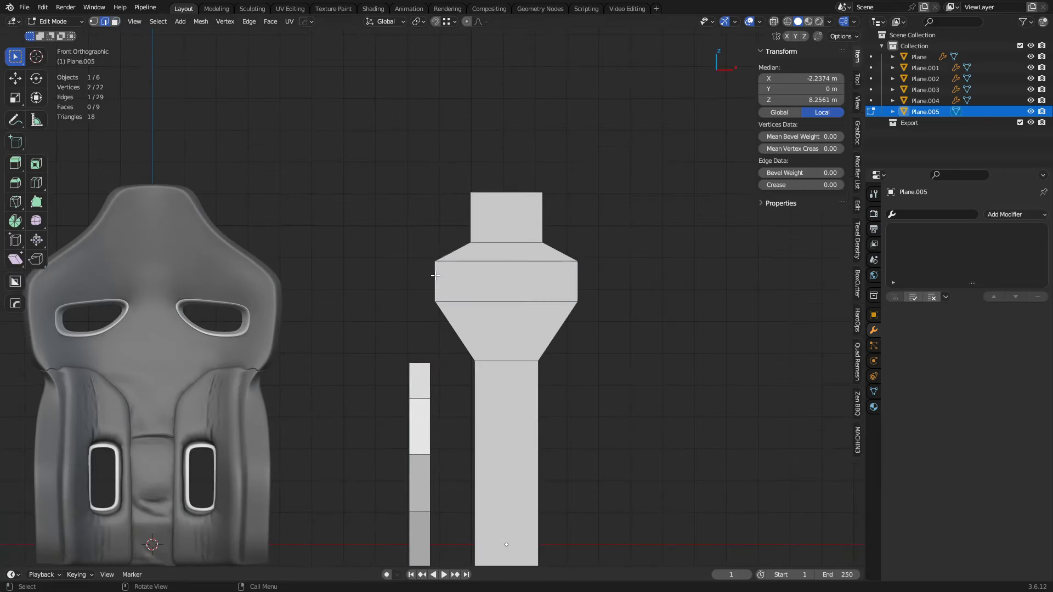
pyautogui.press('e')
pyautogui.click(421, 306)
pyautogui.keyDown('shift'); pyautogui.moveTo(480, 289); pyautogui.dragTo(466, 354, button='middle'); pyautogui.keyUp('shift')
pyautogui.click(438, 315)
# - Extrude the arm's end edge into a short face, and extrude that face's upper edge upward by about 1.14 m
pyautogui.press('1')
pyautogui.press('2')
pyautogui.click(347, 332)
pyautogui.press('e')
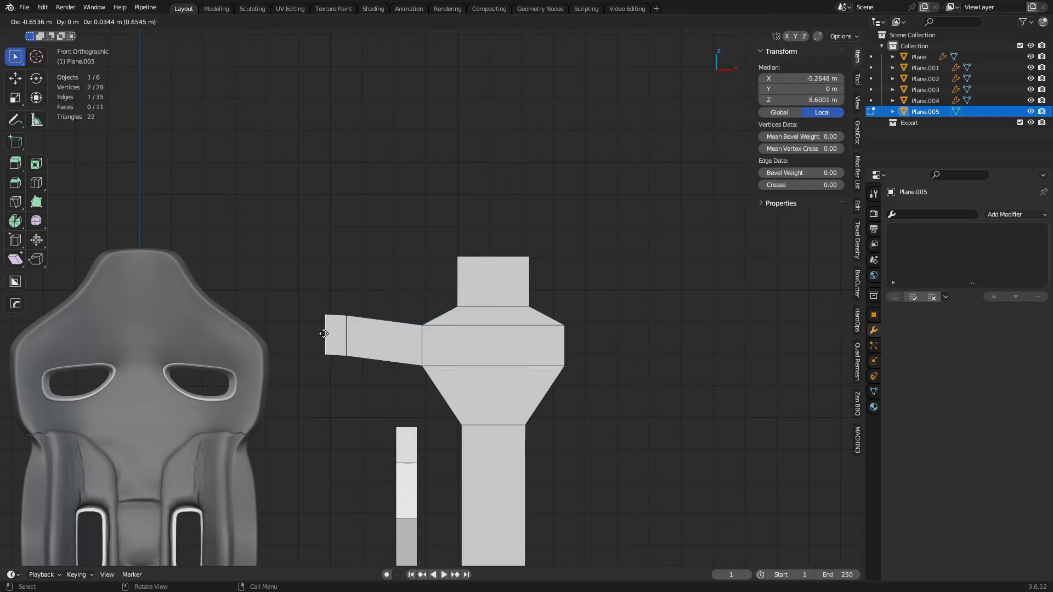
pyautogui.click(322, 333)
pyautogui.click(335, 316)
pyautogui.press('e')
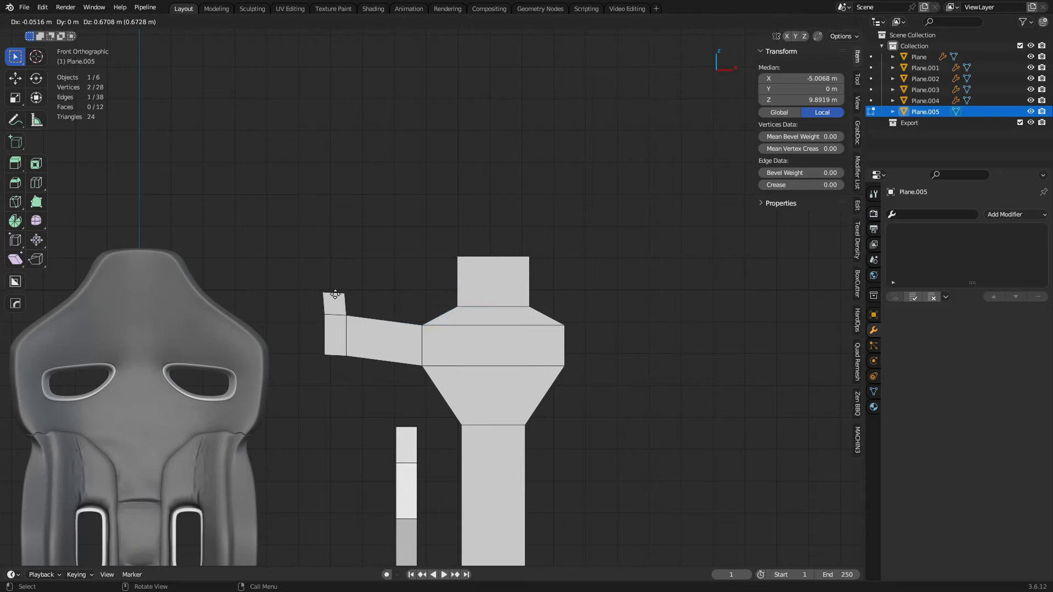
pyautogui.click(338, 279)
# - Move the column's upper edge 0.17 m along X and 0.36 m up, and extrude another short face upward from it
pyautogui.keyDown('shift'); pyautogui.moveTo(408, 299); pyautogui.dragTo(408, 321, button='middle'); pyautogui.keyUp('shift')
pyautogui.press('g')
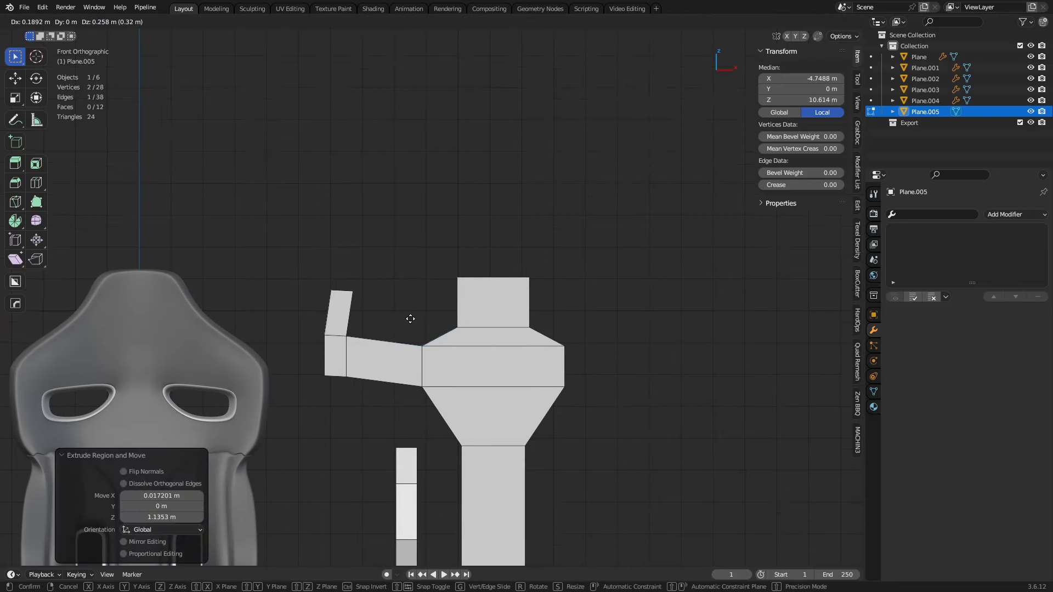
pyautogui.click(410, 316)
pyautogui.press('e')
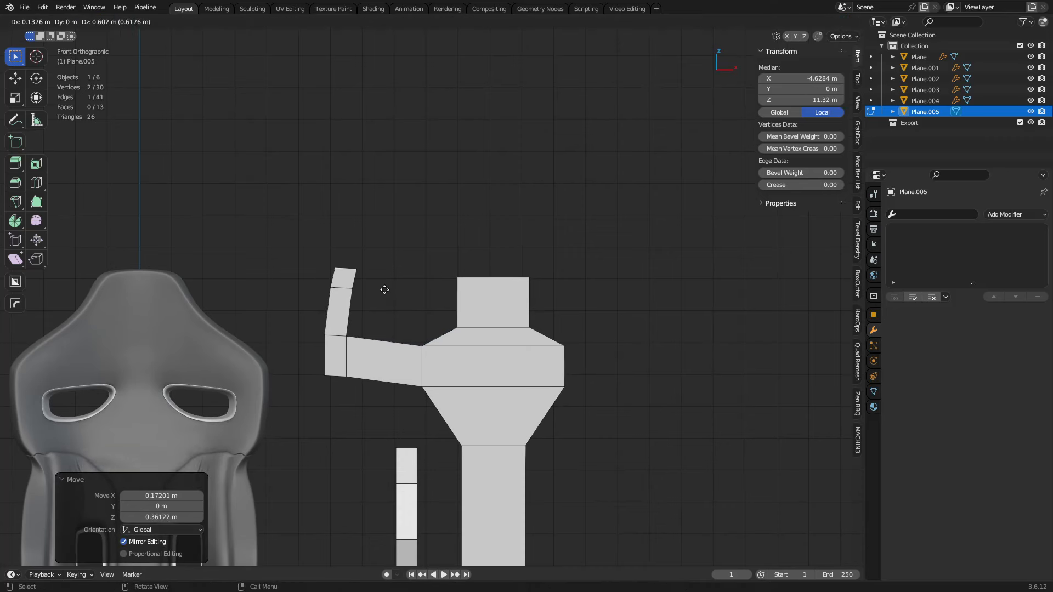
pyautogui.click(382, 288)
# - Extrude the center strip's upper edge upward and fill a face between it and the left column
pyautogui.click(475, 279)
pyautogui.press('e')
pyautogui.click(455, 270)
pyautogui.keyDown('shift'); pyautogui.click(351, 271); pyautogui.keyUp('shift')
pyautogui.press('f')
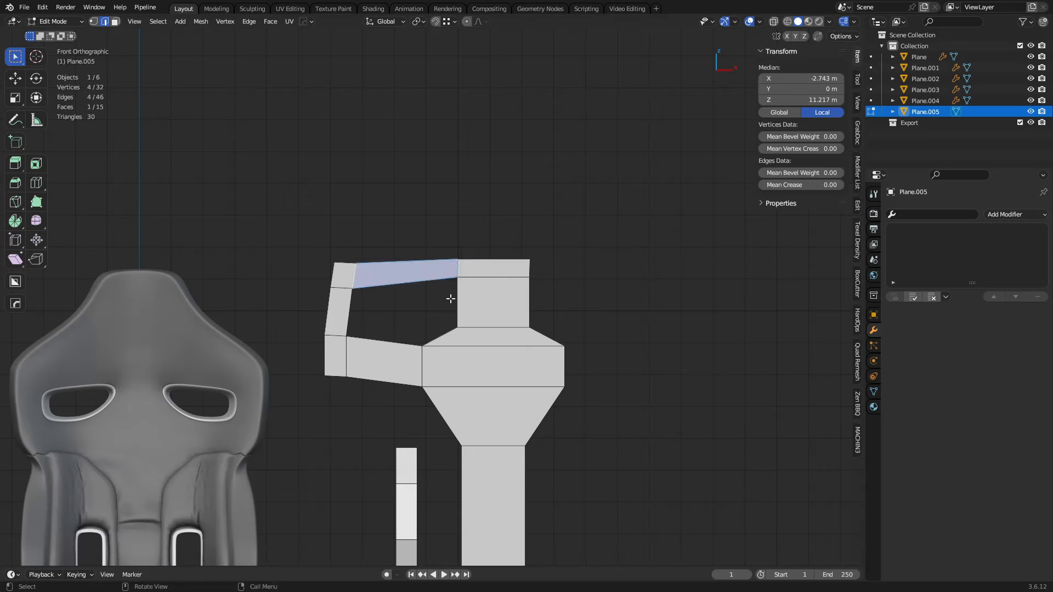
# - Thicken the left upper arm by lowering the center strip's dividing edge about 0.5 m and the column's inner vertex 0.53 m
pyautogui.click(482, 279)
pyautogui.press('g')
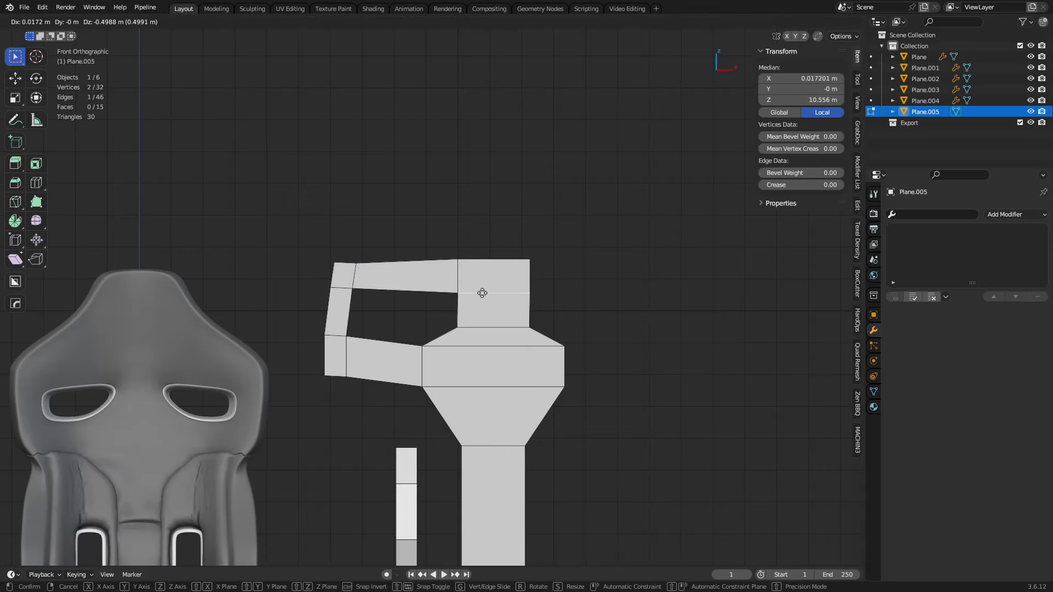
pyautogui.click(482, 295)
pyautogui.moveTo(341, 299); pyautogui.dragTo(367, 283)
pyautogui.press('g')
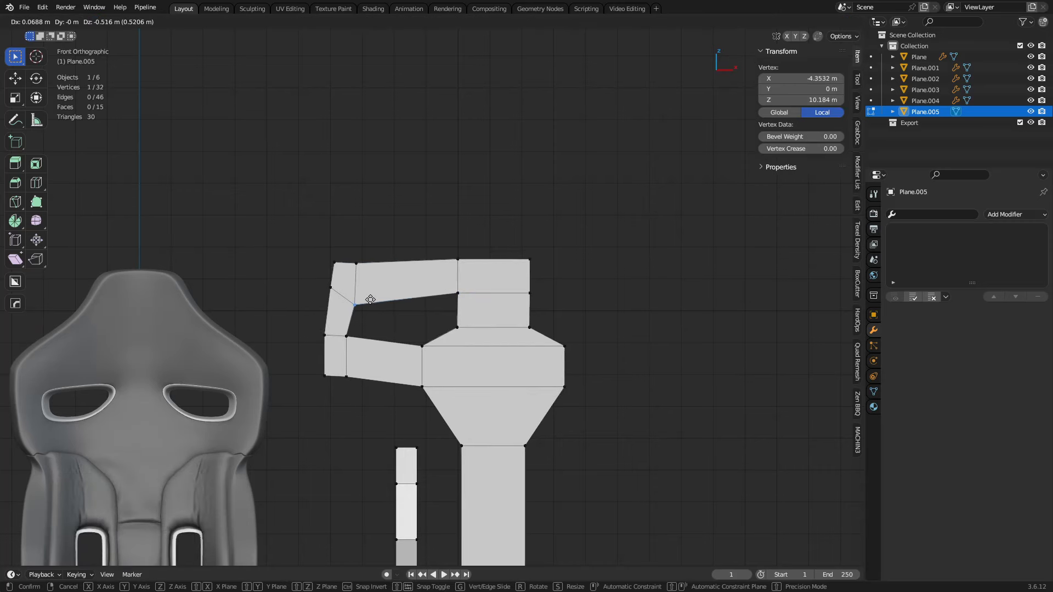
pyautogui.click(368, 300)
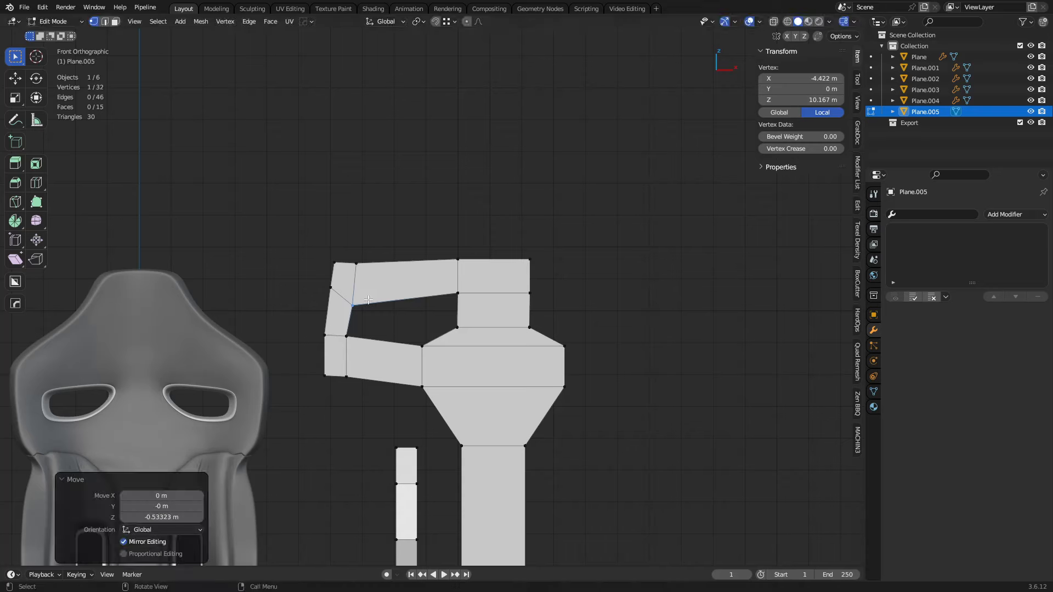
# - Symmetrize the whole mesh across X from the negative to the positive side
pyautogui.press('a')
pyautogui.hotkey('alt', 'x')
pyautogui.keyDown('shift'); pyautogui.moveTo(434, 533); pyautogui.dragTo(441, 395, button='middle'); pyautogui.keyUp('shift')
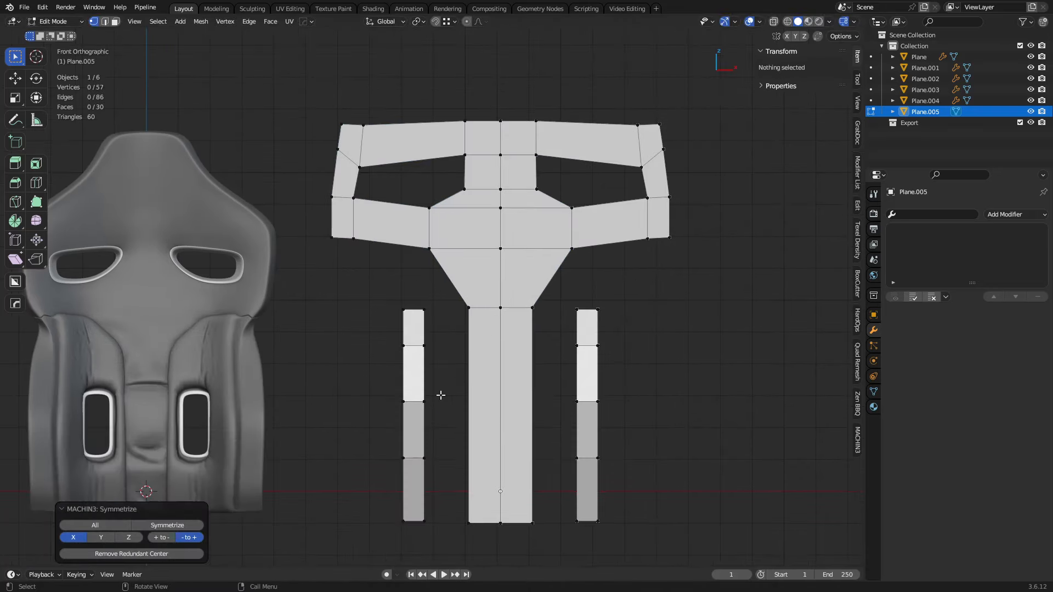
# - Scale the left narrow strip by 1.319 and move it -2.39 m along X and 0.79 m up
pyautogui.moveTo(345, 534); pyautogui.dragTo(453, 323)
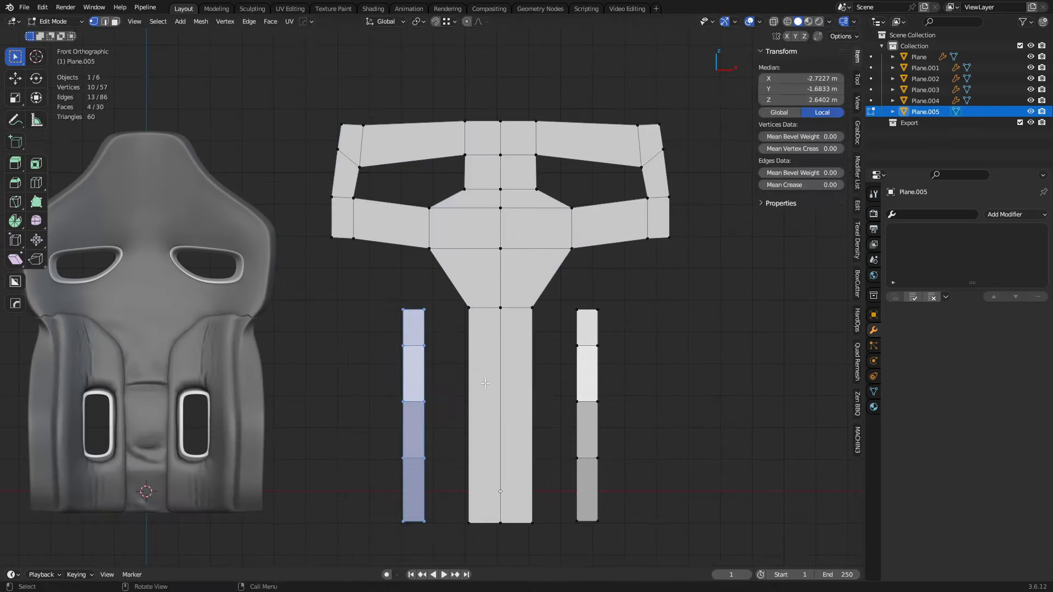
pyautogui.press('s')
pyautogui.click(507, 384)
pyautogui.press('g')
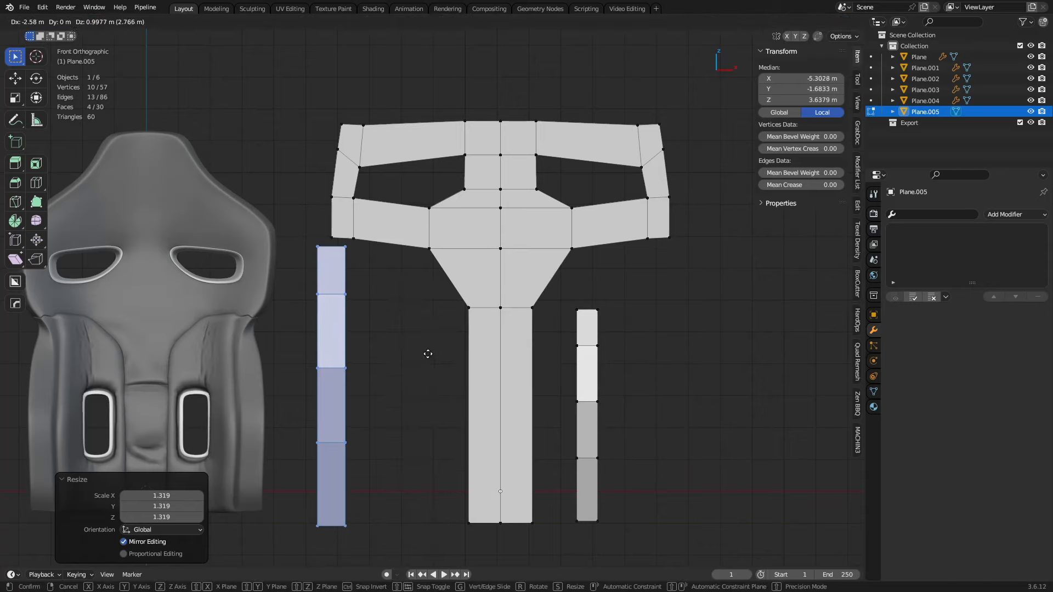
pyautogui.click(433, 361)
# - Select the three outer faces of the left wing and move them about -1.16 m along Y
pyautogui.moveTo(390, 294); pyautogui.dragTo(396, 434, button='middle')
pyautogui.keyDown('ctrl'); pyautogui.moveTo(302, 288); pyautogui.dragTo(354, 122); pyautogui.keyUp('ctrl')
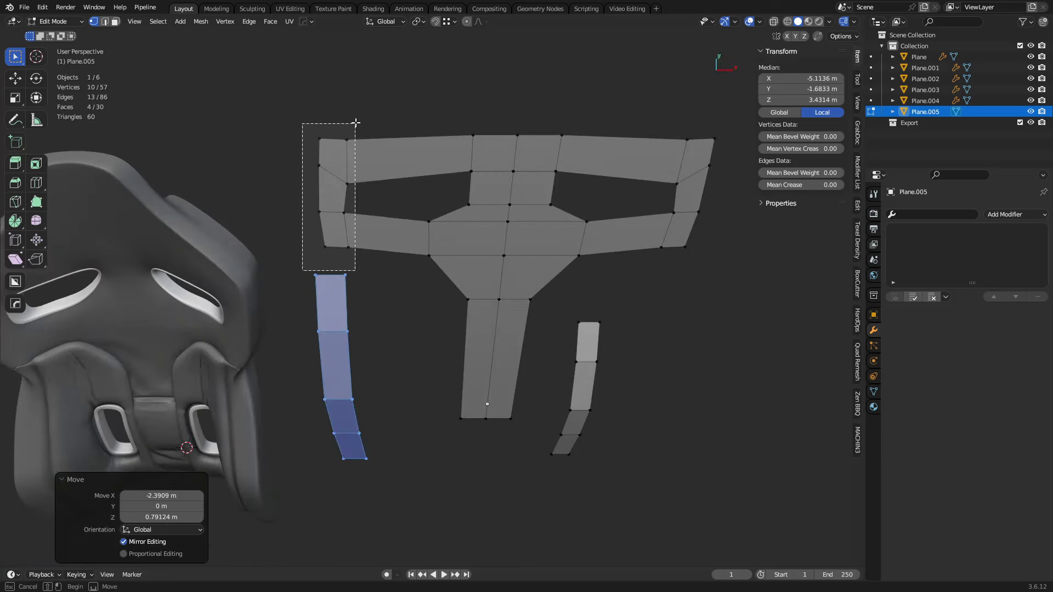
pyautogui.moveTo(355, 122); pyautogui.dragTo(423, 323, button='middle')
pyautogui.press('g')
pyautogui.press('x')
pyautogui.press('y')
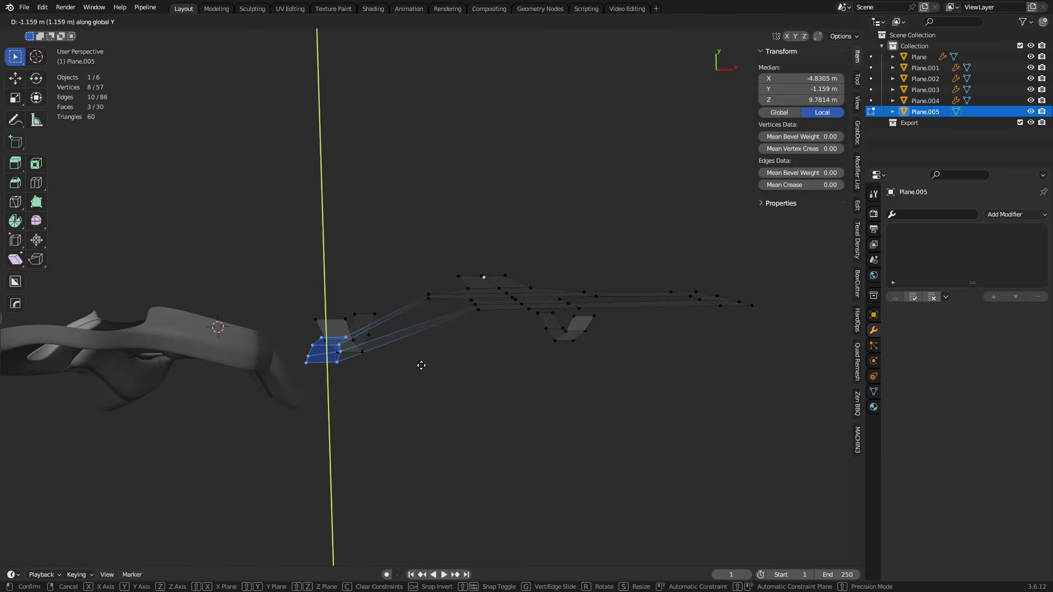
pyautogui.click(420, 364)
# - Rotate the left wing's outer faces and reposition them to follow a curved side
pyautogui.press('r')
pyautogui.click(447, 421)
pyautogui.moveTo(447, 421); pyautogui.dragTo(426, 323, button='middle')
pyautogui.press('g')
pyautogui.click(438, 357)
# - Add a centered loop cut across one of the left wing's arms and move it to curve the arm
pyautogui.hotkey('ctrl', 'r')
pyautogui.click(400, 246)
pyautogui.rightClick(400, 245)
pyautogui.moveTo(450, 258); pyautogui.dragTo(420, 279, button='middle')
pyautogui.press('g')
pyautogui.click(460, 364)
# - Add a centered loop cut across the other left arm and adjust its position to match the curve
pyautogui.hotkey('ctrl', 'r')
pyautogui.click(400, 271)
pyautogui.rightClick(400, 271)
pyautogui.press('g')
pyautogui.press('g')
pyautogui.click(446, 314)
pyautogui.moveTo(447, 314); pyautogui.dragTo(481, 406, button='middle')
pyautogui.press('g')
pyautogui.moveTo(478, 405); pyautogui.dragTo(322, 407, button='middle')
# - Scale the left narrow strip down slightly and move it inward and down, closer to the center strip
pyautogui.moveTo(247, 475); pyautogui.dragTo(336, 168)
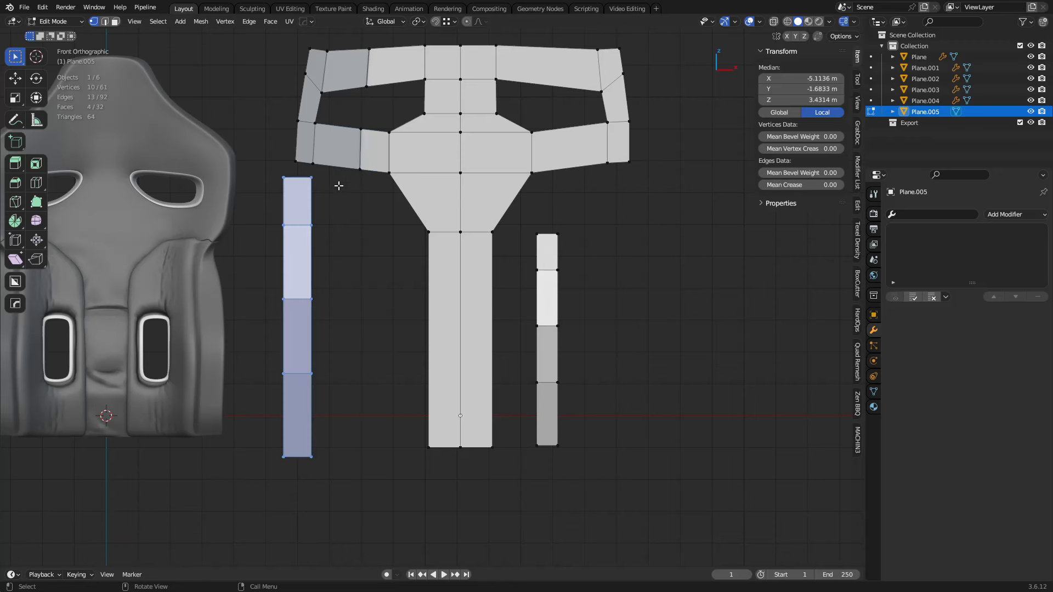
pyautogui.press('s')
pyautogui.click(405, 327)
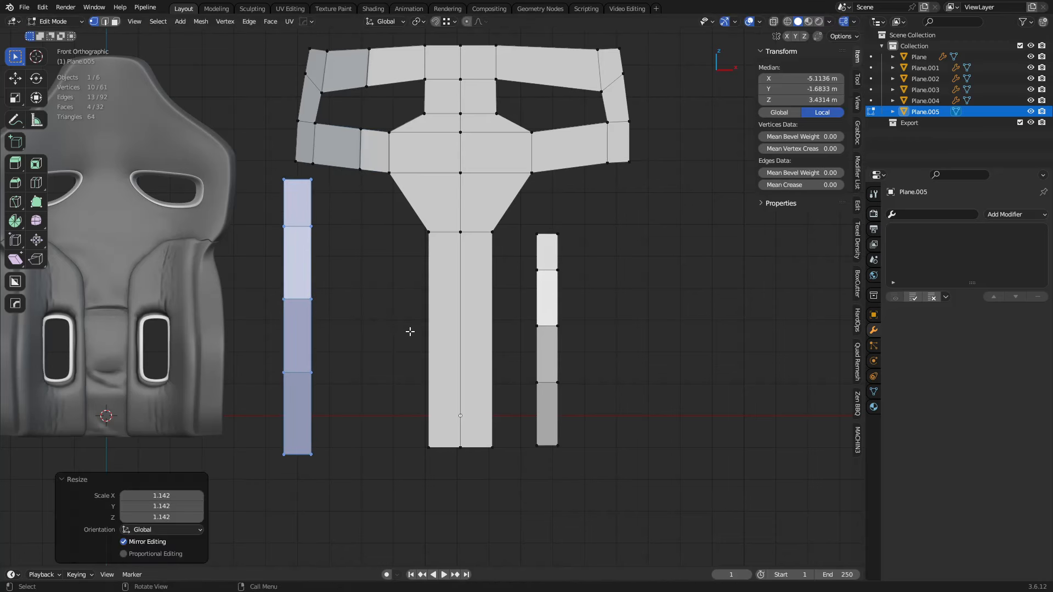
pyautogui.press('s')
pyautogui.click(417, 334)
pyautogui.click(404, 331)
pyautogui.press('g')
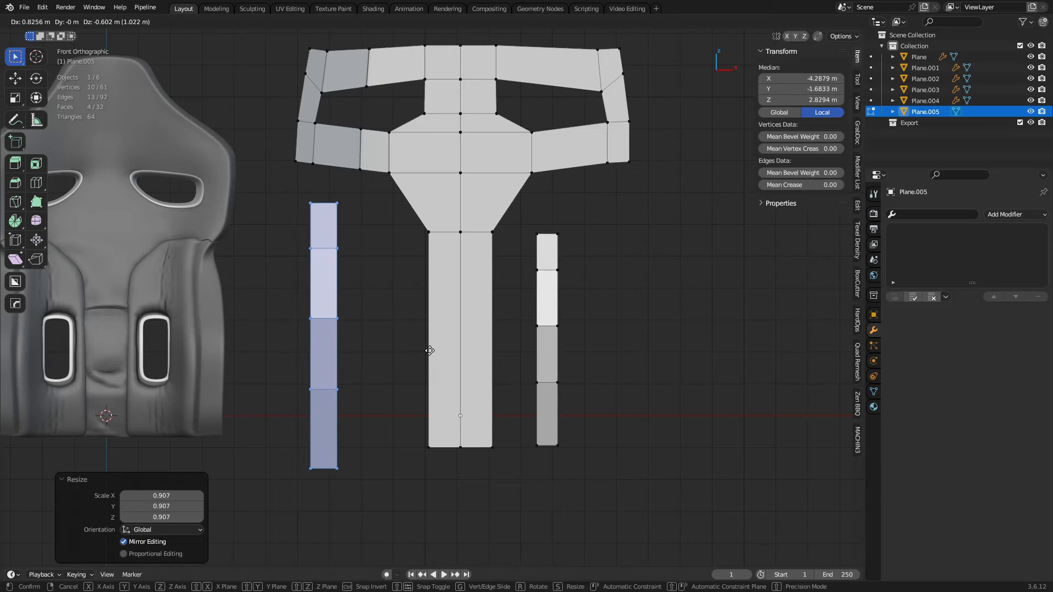
pyautogui.click(431, 351)
pyautogui.press('g')
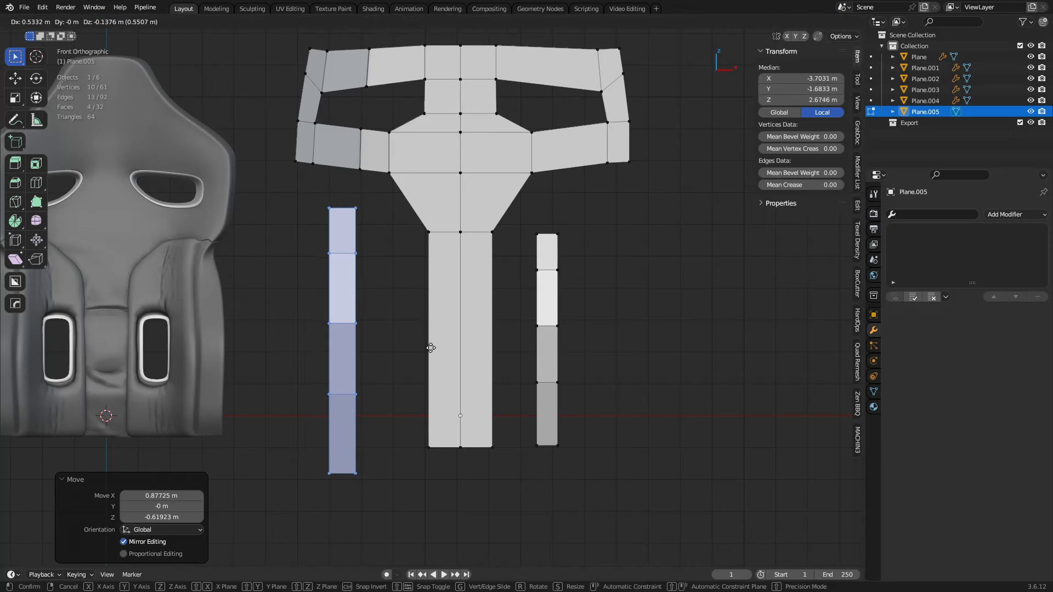
pyautogui.click(423, 346)
# - Shift the bottom edge of the left lower arm's inner face outward along X
pyautogui.click(377, 171)
pyautogui.press('g')
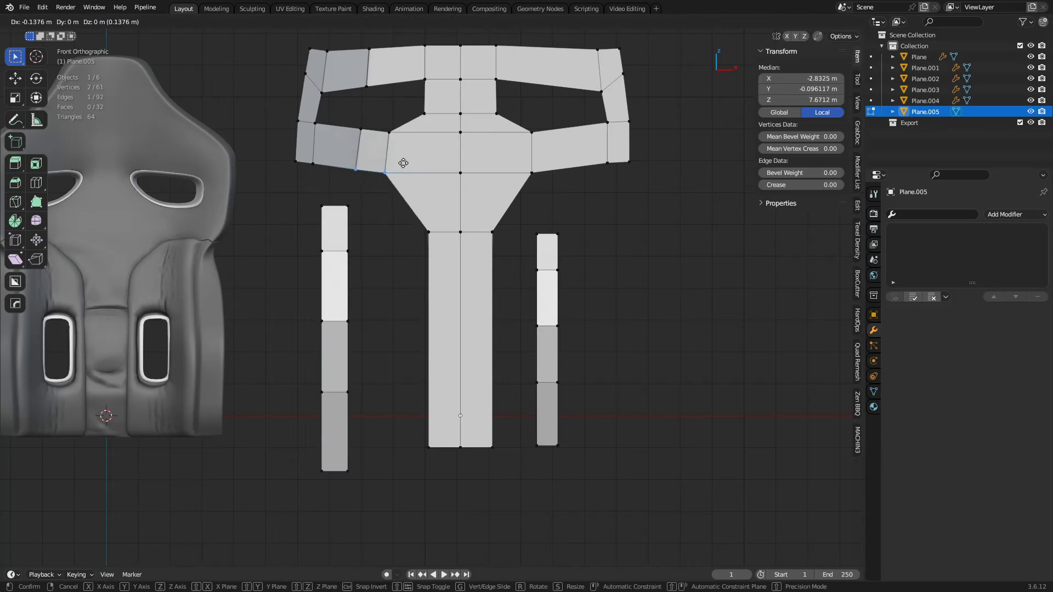
pyautogui.click(395, 163)
# - Extrude the side and bottom edges of the left wing's lower outer corner along Y
pyautogui.moveTo(356, 205)
pyautogui.mouseDown(button='middle')
pyautogui.moveTo(384, 226)
pyautogui.moveTo(357, 209)
pyautogui.moveTo(396, 267)
pyautogui.moveTo(347, 195)
pyautogui.moveTo(336, 203)
pyautogui.mouseUp(button='middle')
pyautogui.keyDown('shift'); pyautogui.click(298, 146); pyautogui.keyUp('shift')
pyautogui.moveTo(298, 146); pyautogui.dragTo(583, 414, button='middle')
pyautogui.press('e')
pyautogui.press('x')
pyautogui.press('y')
pyautogui.click(343, 207)
# - Rotate the left narrow strip's top edge about -70° around Z and move it about 0.56 m along X and 0.12 m down
pyautogui.click(476, 360)
pyautogui.click(470, 412)
pyautogui.press('r')
pyautogui.press('z')
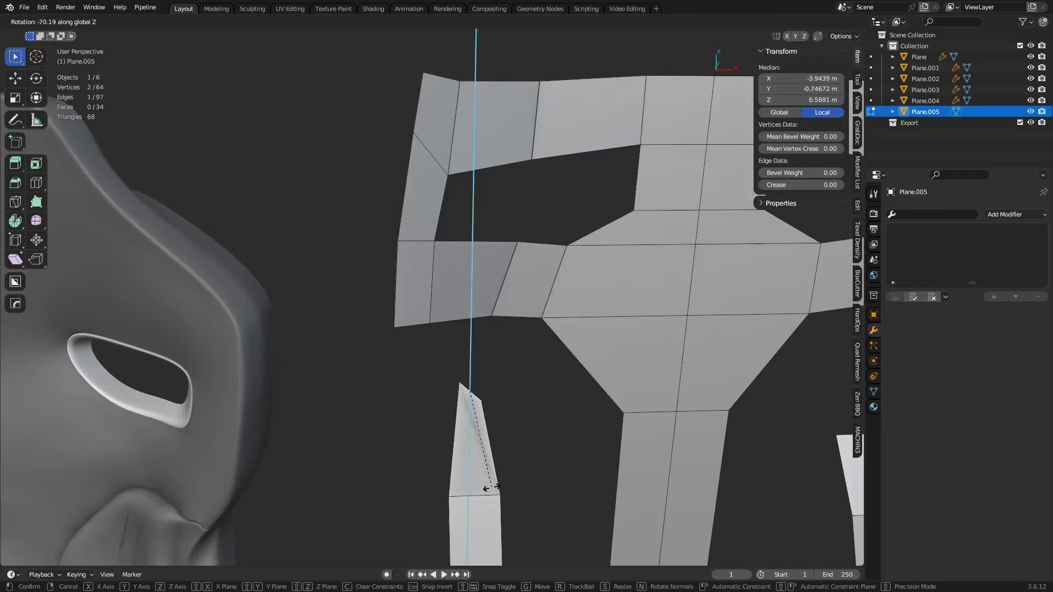
pyautogui.click(490, 488)
pyautogui.moveTo(508, 447); pyautogui.dragTo(501, 395, button='middle')
pyautogui.press('g')
pyautogui.click(542, 400)
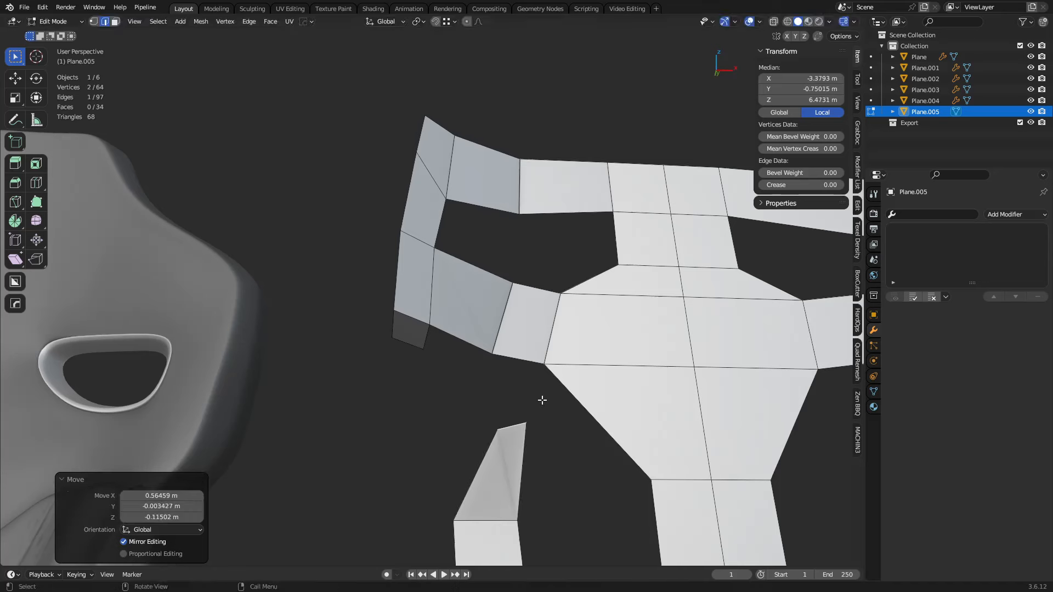
pyautogui.moveTo(549, 419); pyautogui.dragTo(533, 416, button='middle')
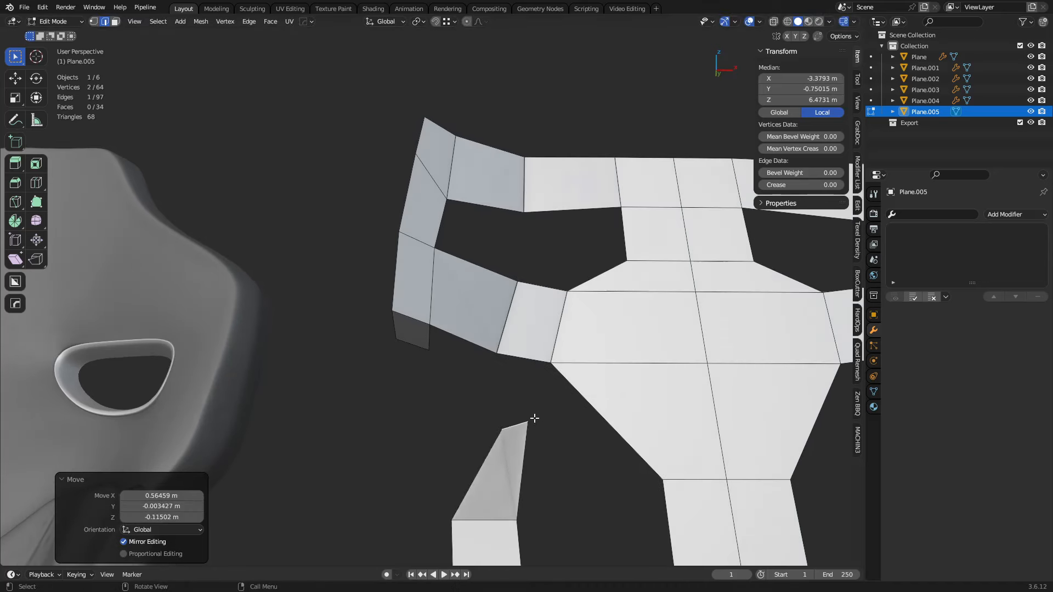
# - Add one centered loop cut across the tapered section below the wide central faces
pyautogui.hotkey('ctrl', 'r')
pyautogui.click(603, 417)
pyautogui.click(603, 416)
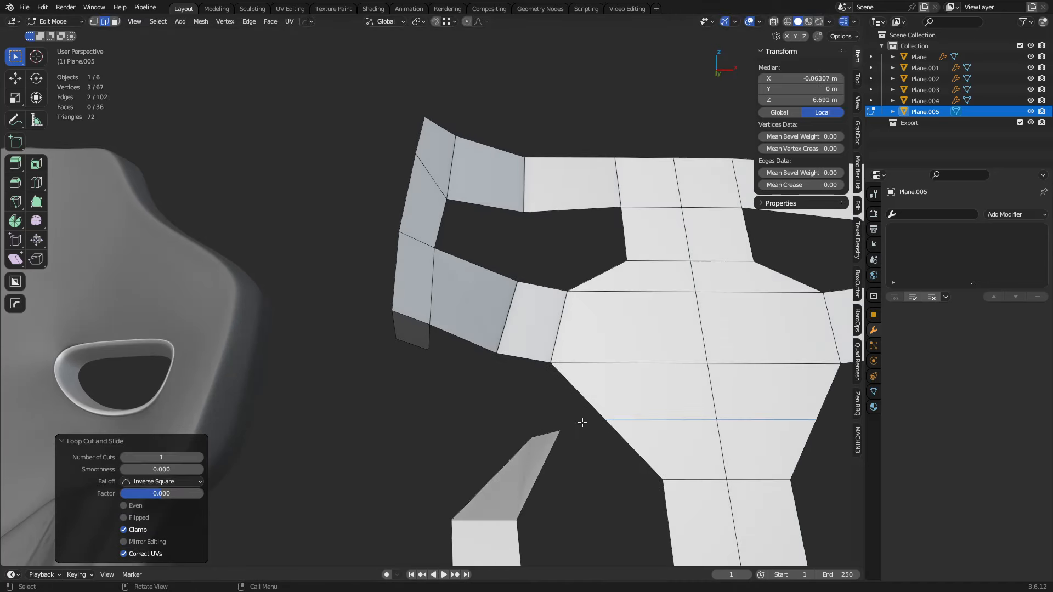
# - Nudge the left strip's top edge toward the tapered section and extrude it about 0.49 m upward
pyautogui.click(548, 430)
pyautogui.press('g')
pyautogui.click(562, 422)
pyautogui.press('e')
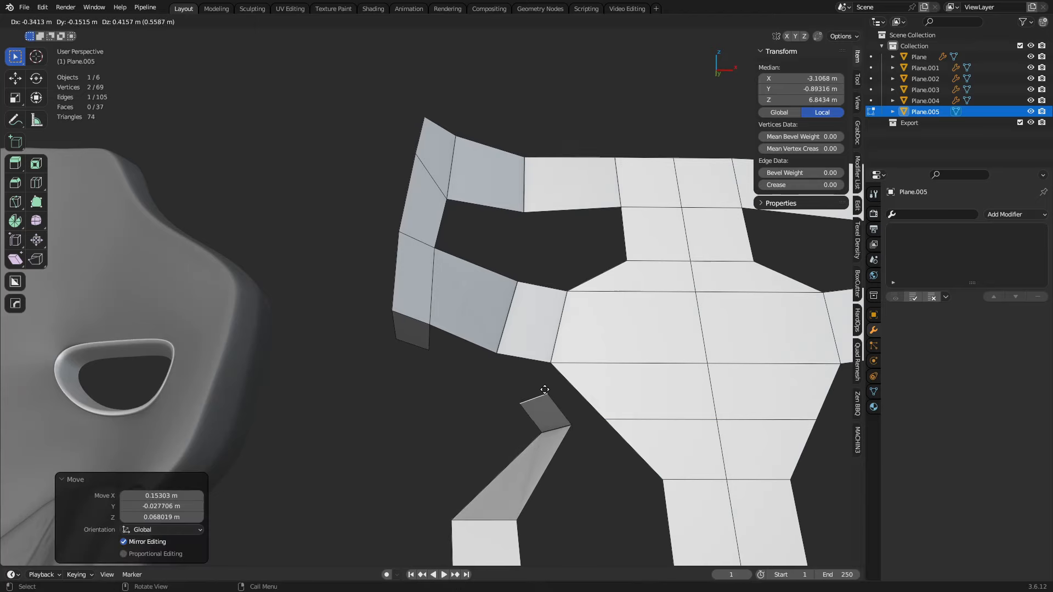
pyautogui.click(546, 387)
pyautogui.moveTo(545, 386)
pyautogui.mouseDown(button='middle')
pyautogui.moveTo(589, 384)
pyautogui.moveTo(545, 388)
pyautogui.mouseUp(button='middle')
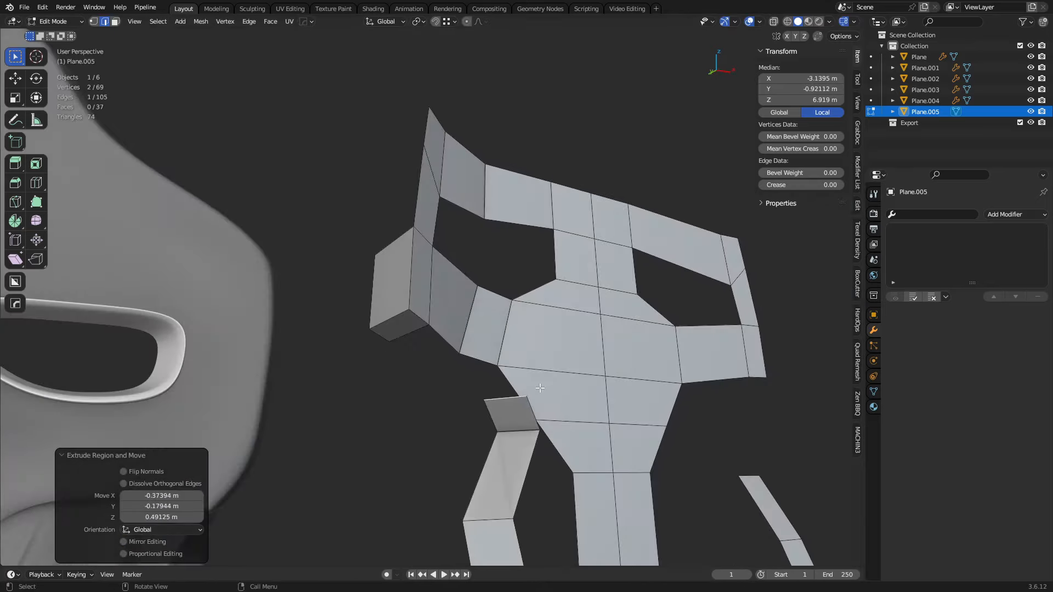
# - Set snapping to Vertex and snap the left strip's extruded end onto the lower left corner of the wide central faces
pyautogui.click(453, 22)
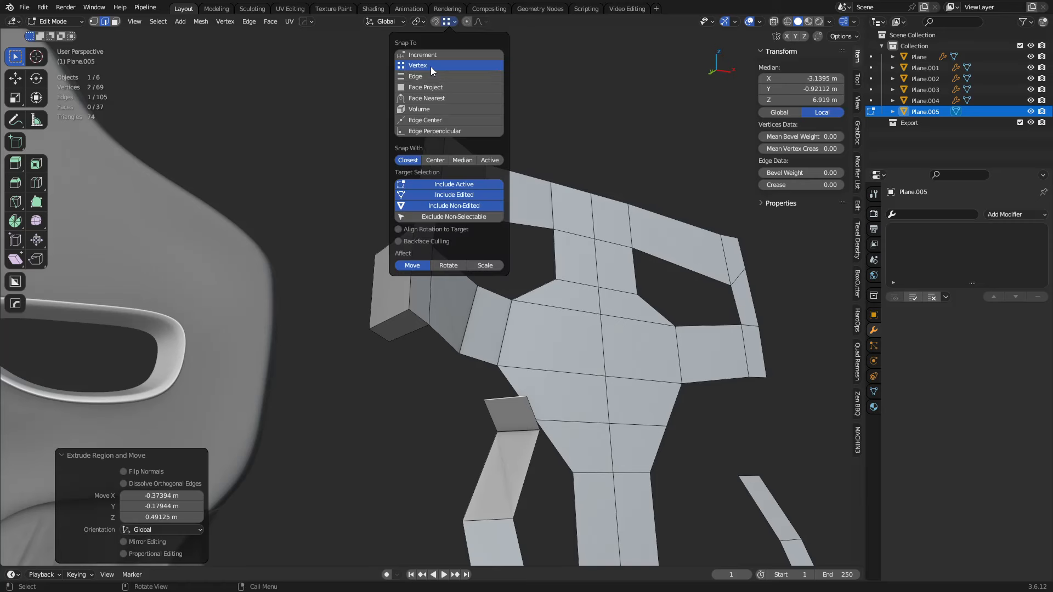
pyautogui.press('g')
pyautogui.keyDown('ctrl'); pyautogui.click(500, 366); pyautogui.keyUp('ctrl')
pyautogui.press('g')
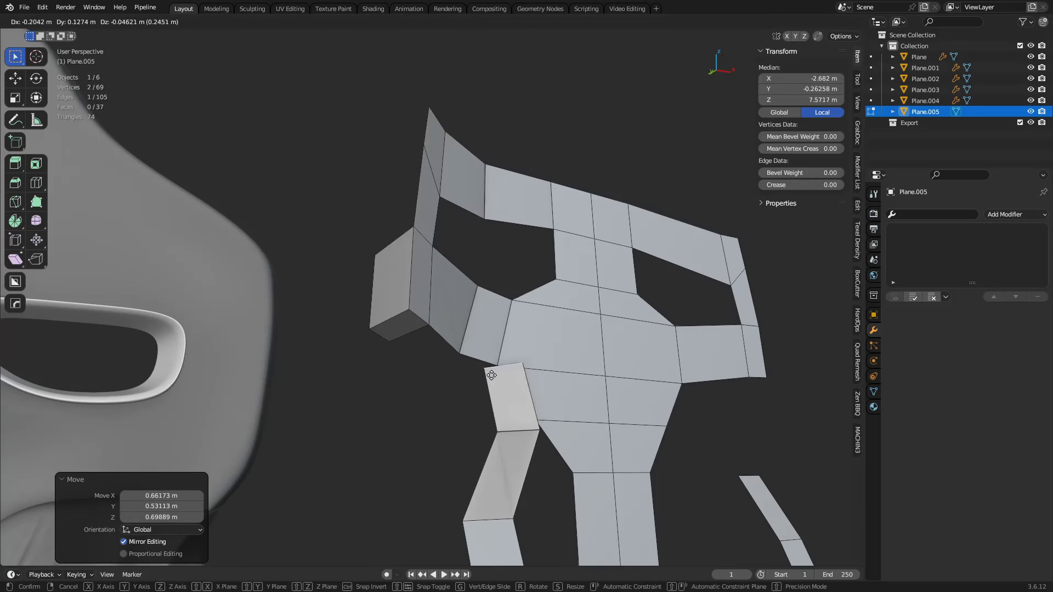
pyautogui.keyDown('ctrl'); pyautogui.click(500, 366); pyautogui.keyUp('ctrl')
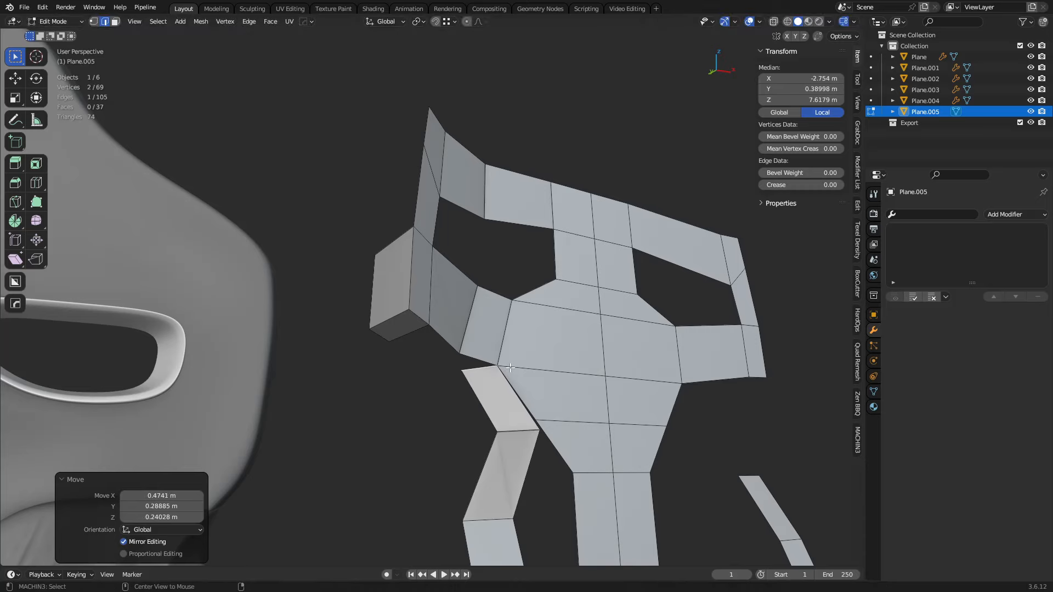
pyautogui.moveTo(510, 367); pyautogui.dragTo(498, 437, button='middle')
pyautogui.press('1')
pyautogui.press('2')
pyautogui.click(418, 370)
pyautogui.press('g')
pyautogui.moveTo(430, 374); pyautogui.dragTo(443, 323, button='middle')
pyautogui.hotkey('shift', 'z')
pyautogui.click(445, 415)
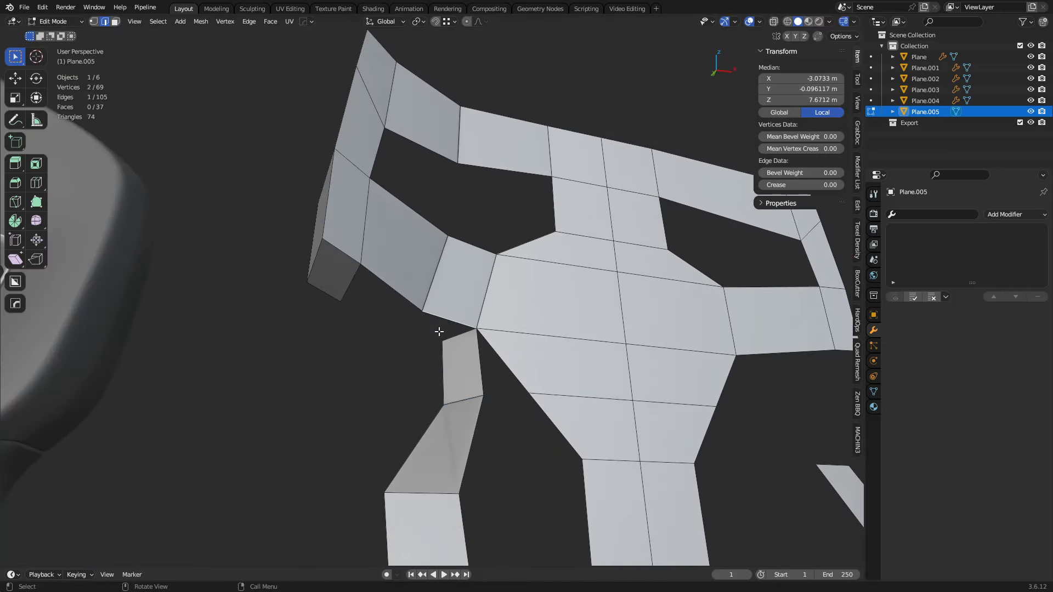
# - Merge all vertices of the mesh by distance to weld the strip to the central faces
pyautogui.press('1')
pyautogui.click(443, 341)
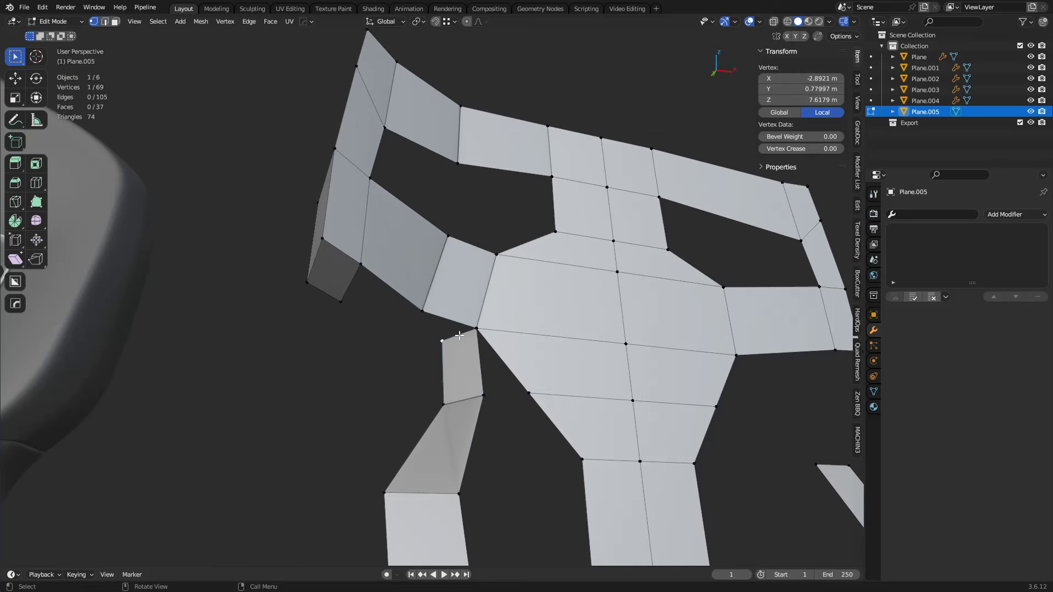
pyautogui.press('a')
pyautogui.press('m')
pyautogui.click(492, 349)
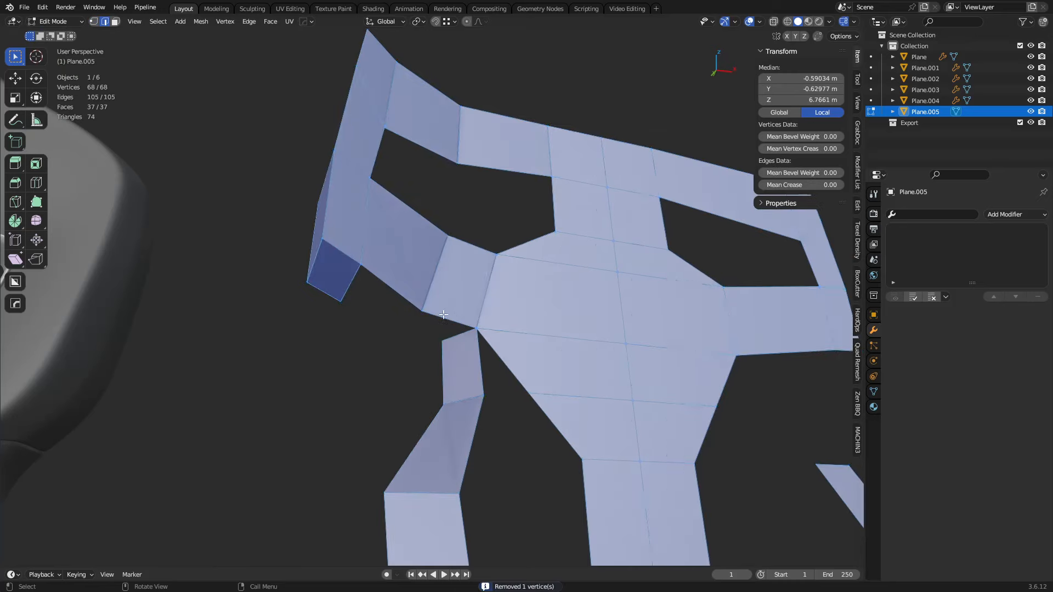
# - Extrude the left lower arm's two bottom edges -0.28 m along X and 0.78 m along Y, snapping to the strip's end vertex
pyautogui.press('2')
pyautogui.click(445, 317)
pyautogui.press('e')
pyautogui.click(389, 312)
pyautogui.click(398, 298)
pyautogui.press('e')
pyautogui.click(390, 317)
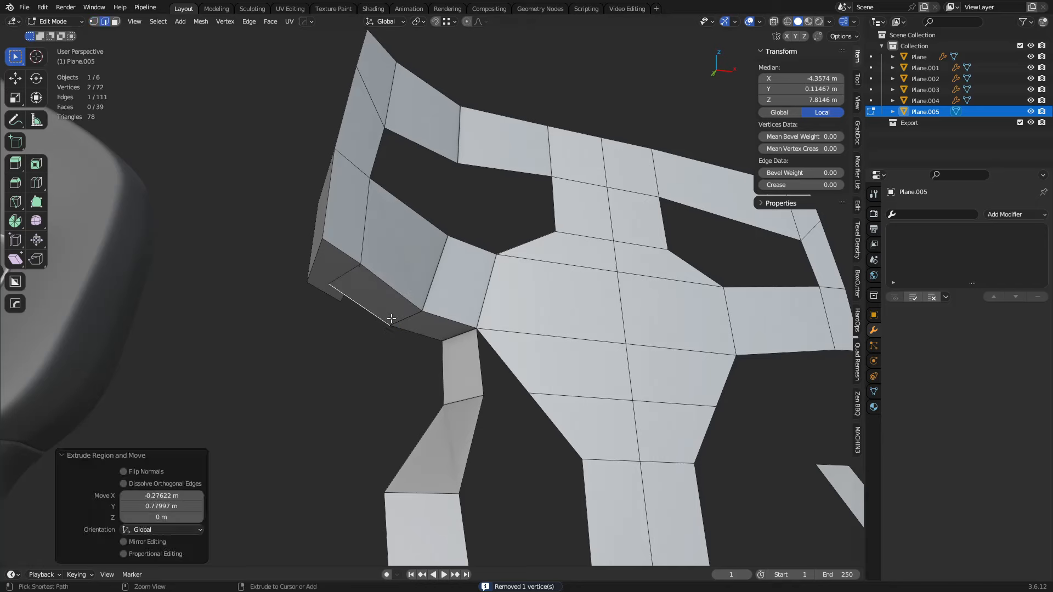
# - Merge the new bottom face's loose end vertex into the adjacent corner vertex, and merge the whole mesh by distance
pyautogui.press('1')
pyautogui.click(330, 287)
pyautogui.keyDown('shift'); pyautogui.click(340, 302); pyautogui.keyUp('shift')
pyautogui.press('1')
pyautogui.press('a')
pyautogui.press('m')
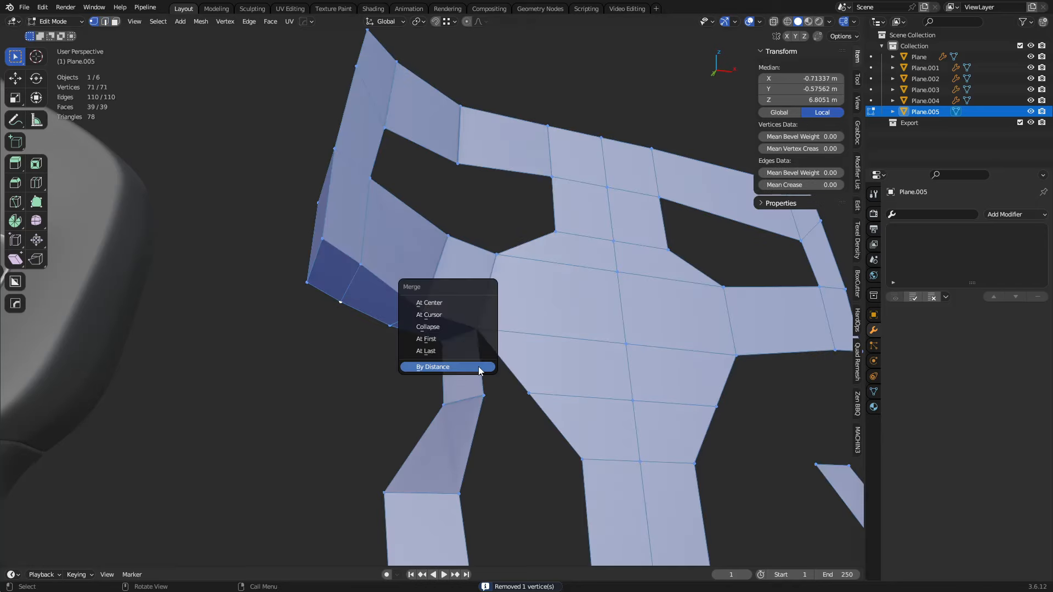
pyautogui.click(478, 366)
# - Extrude the left wing's two upper outer side edges backward into side faces above the lower corner
pyautogui.moveTo(478, 366); pyautogui.dragTo(427, 373, button='middle')
pyautogui.press('2')
pyautogui.click(393, 256)
pyautogui.keyDown('shift'); pyautogui.click(421, 265); pyautogui.keyUp('shift')
pyautogui.moveTo(421, 265); pyautogui.dragTo(416, 424, button='middle')
pyautogui.press('e')
pyautogui.click(370, 393)
# - Try to extrude the left wing's three upper edges backward along Y and undo the extrusion
pyautogui.moveTo(369, 392); pyautogui.dragTo(397, 304, button='middle')
pyautogui.click(427, 305)
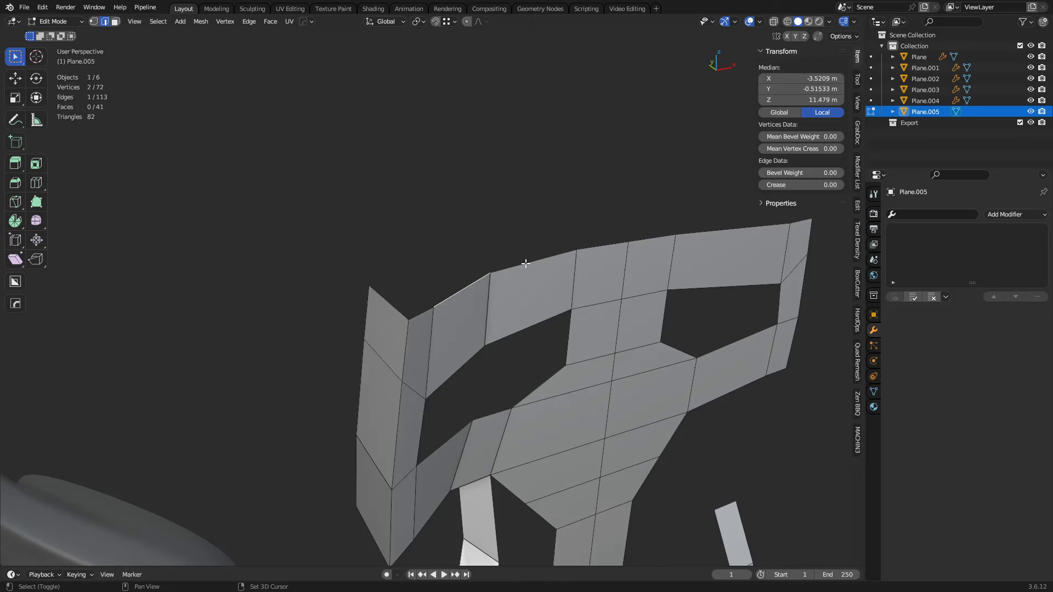
pyautogui.press('e')
pyautogui.press('y')
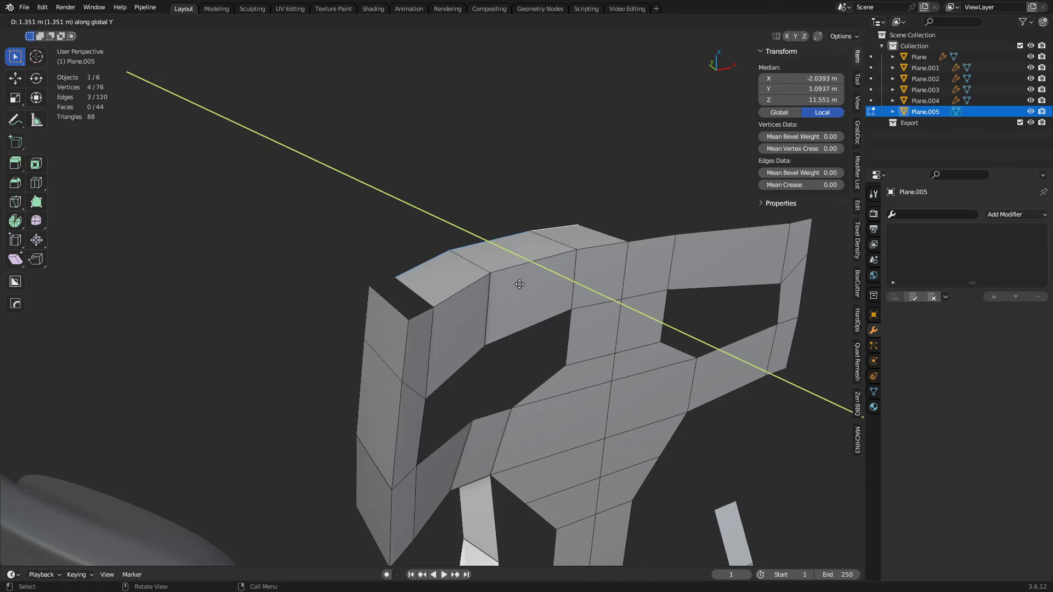
pyautogui.click(520, 285)
pyautogui.hotkey('ctrl', 'z')
pyautogui.moveTo(520, 285); pyautogui.dragTo(555, 286, button='middle')
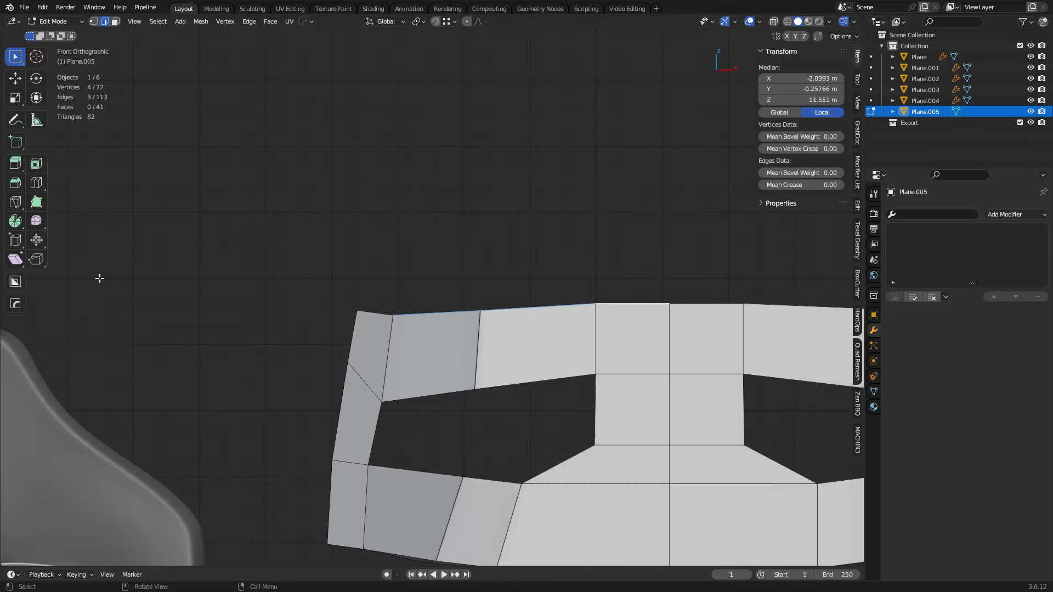
pyautogui.hotkey('alt', 'Tab')
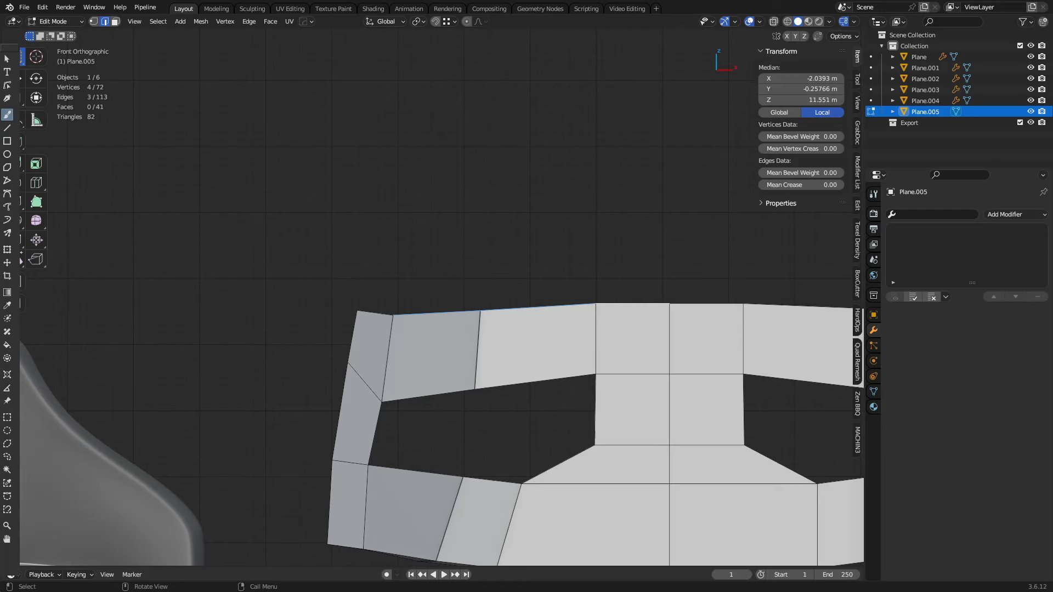
pyautogui.click(418, 297)
pyautogui.moveTo(418, 297); pyautogui.dragTo(340, 350, button='middle')
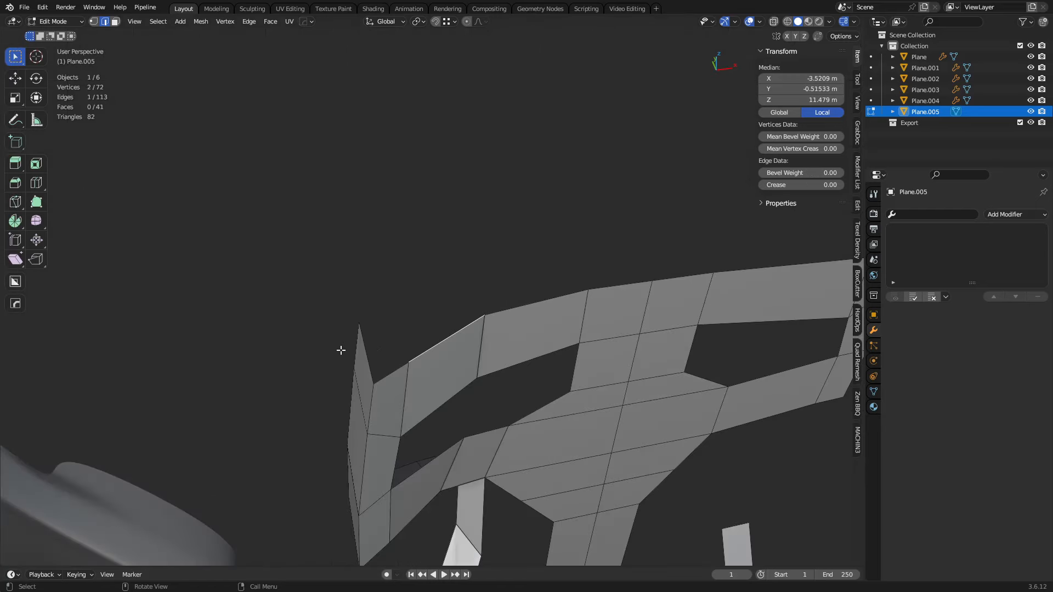
# - Extrude the left side wall's top edge upward and inward in front view as a chain of four faces, including one 1.39 m X, 0.36 m Z segment
pyautogui.moveTo(506, 395); pyautogui.dragTo(368, 325, button='middle')
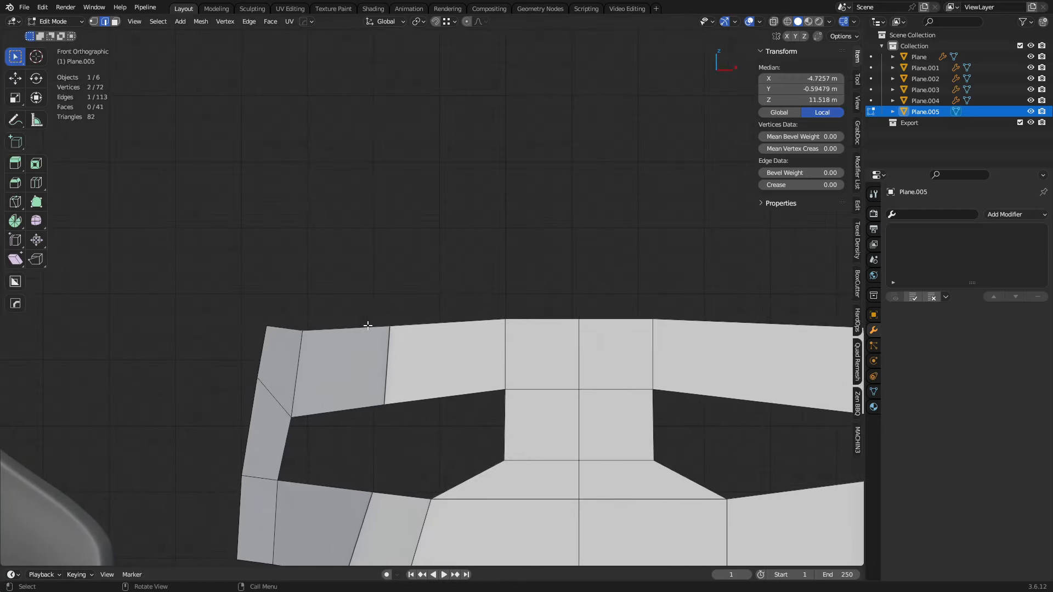
pyautogui.click(427, 263)
pyautogui.keyDown('shift'); pyautogui.moveTo(442, 271); pyautogui.dragTo(394, 291, button='middle'); pyautogui.keyUp('shift')
pyautogui.press('e')
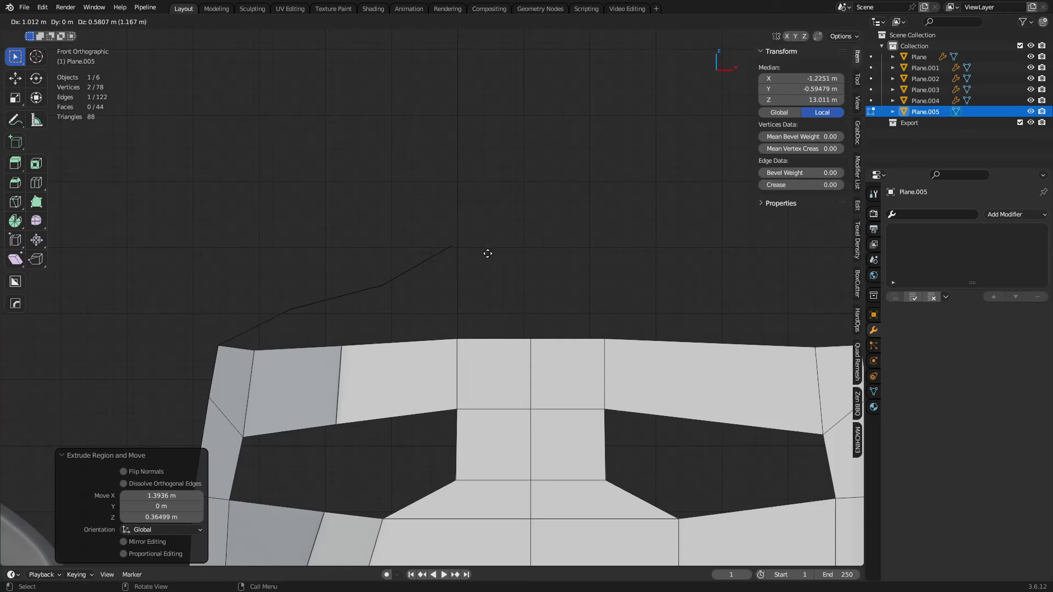
pyautogui.click(506, 152)
# - Reposition the new strip's upper bend vertices in front view, with X-ray on, to shape the shoulder and upright headrest outline
pyautogui.press('1')
pyautogui.moveTo(357, 310); pyautogui.dragTo(489, 221)
pyautogui.press('g')
pyautogui.rightClick(450, 247)
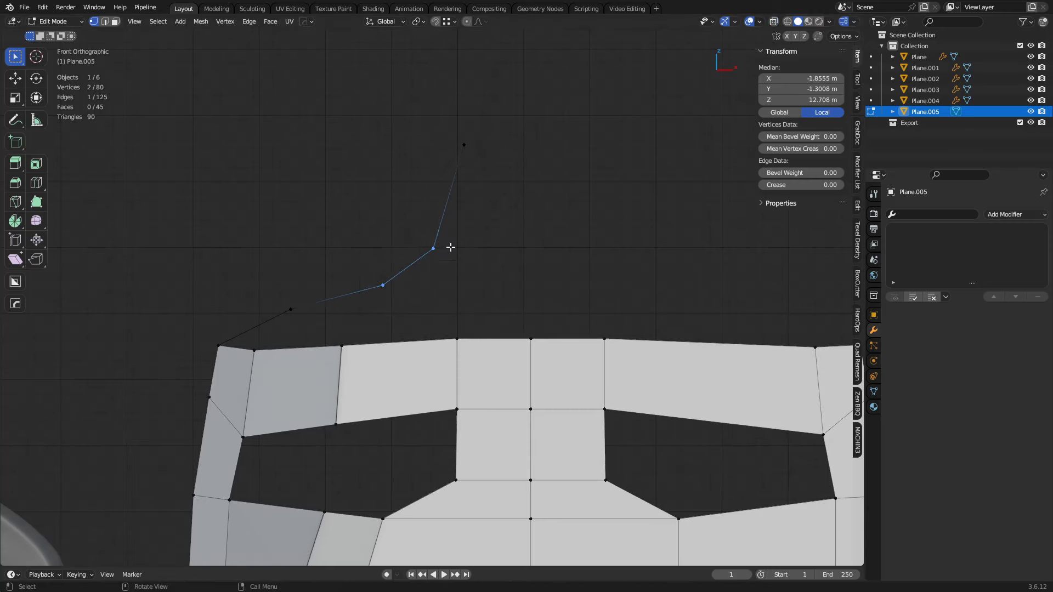
pyautogui.hotkey('alt', 'z')
pyautogui.moveTo(357, 307); pyautogui.dragTo(477, 216)
pyautogui.press('g')
pyautogui.click(436, 231)
pyautogui.keyDown('shift'); pyautogui.moveTo(459, 231); pyautogui.dragTo(459, 278, button='middle'); pyautogui.keyUp('shift')
pyautogui.moveTo(397, 237); pyautogui.dragTo(540, 153)
pyautogui.press('g')
pyautogui.click(477, 134)
# - Extrude the strip's top edge 0.65 m in X and 0.64 m in Z, plus about 1.2 m inward toward the centre
pyautogui.keyDown('shift'); pyautogui.moveTo(477, 159); pyautogui.dragTo(454, 195, button='middle'); pyautogui.keyUp('shift')
pyautogui.press('2')
pyautogui.moveTo(353, 237); pyautogui.dragTo(434, 169)
pyautogui.press('e')
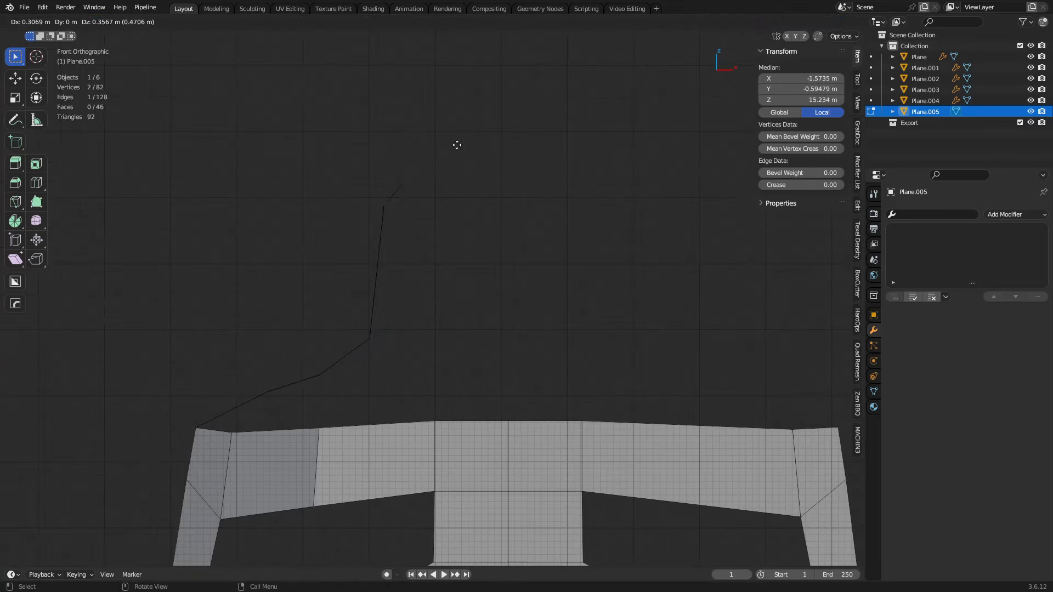
pyautogui.click(471, 133)
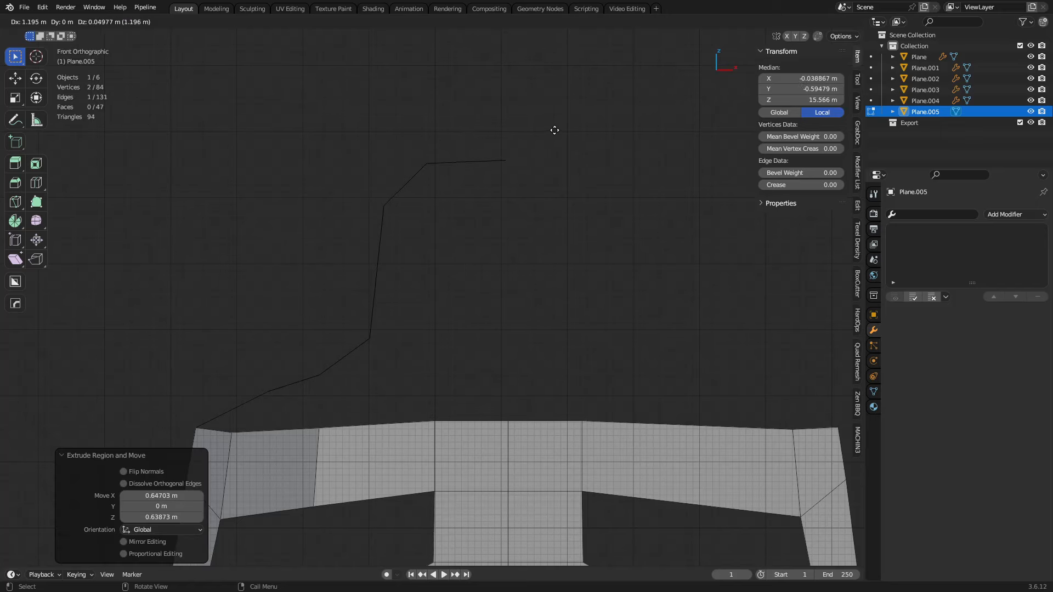
pyautogui.click(555, 130)
# - Move the strip's faces from the shoulder up to the headrest top backward along Y
pyautogui.press('a')
pyautogui.moveTo(552, 213); pyautogui.dragTo(555, 325, button='middle')
pyautogui.click(396, 244)
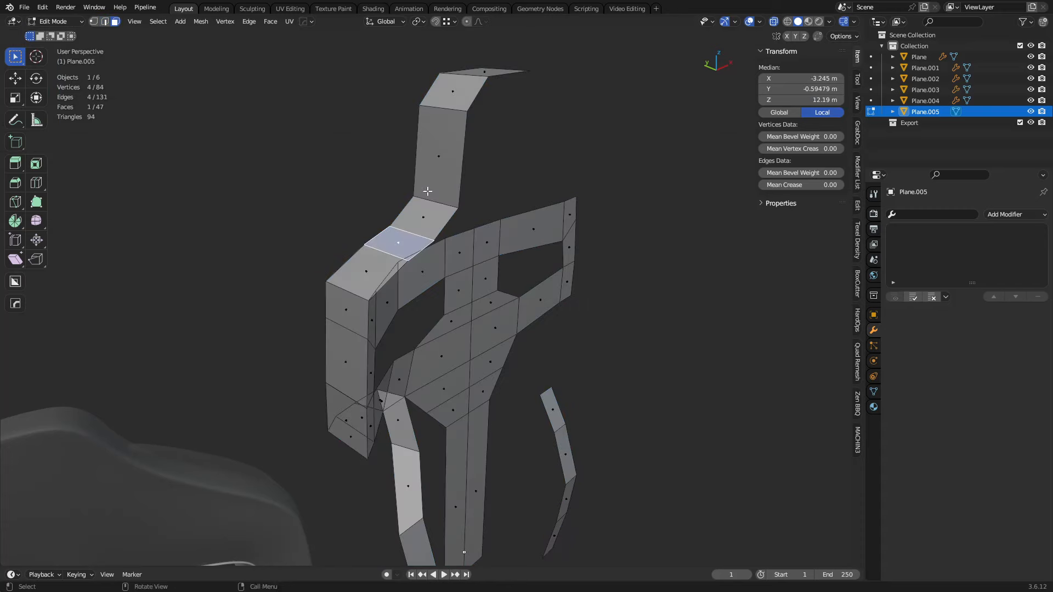
pyautogui.keyDown('shift'); pyautogui.click(442, 133); pyautogui.keyUp('shift')
pyautogui.keyDown('shift'); pyautogui.click(467, 72); pyautogui.keyUp('shift')
pyautogui.moveTo(465, 253); pyautogui.dragTo(420, 299, button='middle')
pyautogui.press('g')
pyautogui.press('x')
pyautogui.press('y')
pyautogui.click(513, 286)
# - Cut a loop across the strip's lowest sloping face and raise the new edge 0.35 m along Z
pyautogui.press('2')
pyautogui.click(328, 265)
pyautogui.scroll(2, 327, 266)
pyautogui.hotkey('ctrl', 'r')
pyautogui.click(332, 250)
pyautogui.rightClick(332, 250)
pyautogui.click(333, 252)
pyautogui.press('g')
pyautogui.press('z')
pyautogui.click(332, 232)
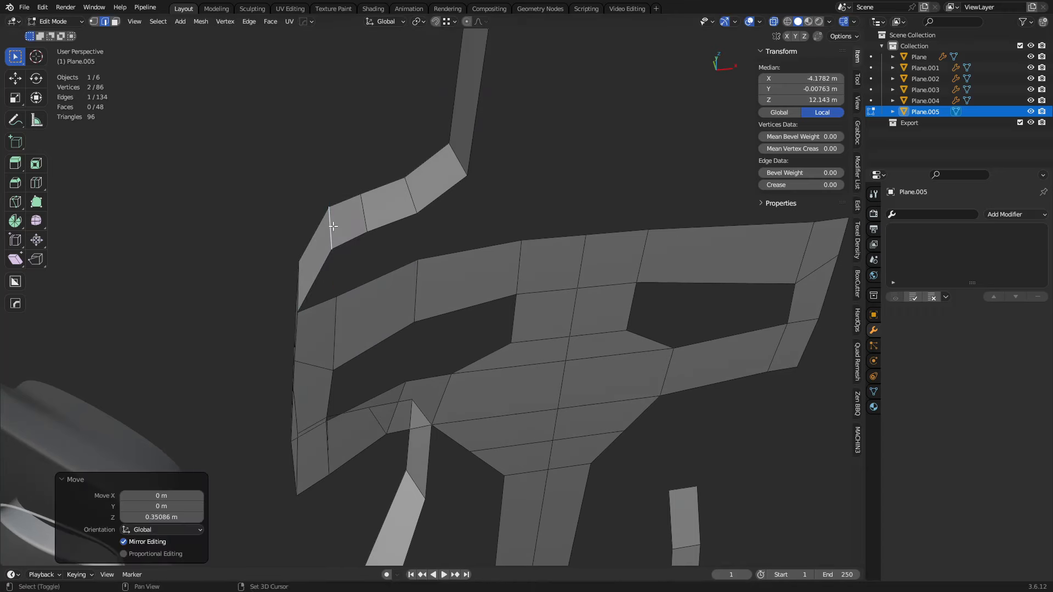
# - Dissolve the raised loop edge on the strip's lowest sloping face
pyautogui.click(326, 275)
pyautogui.scroll(2, 357, 296)
pyautogui.hotkey('ctrl', 'x')
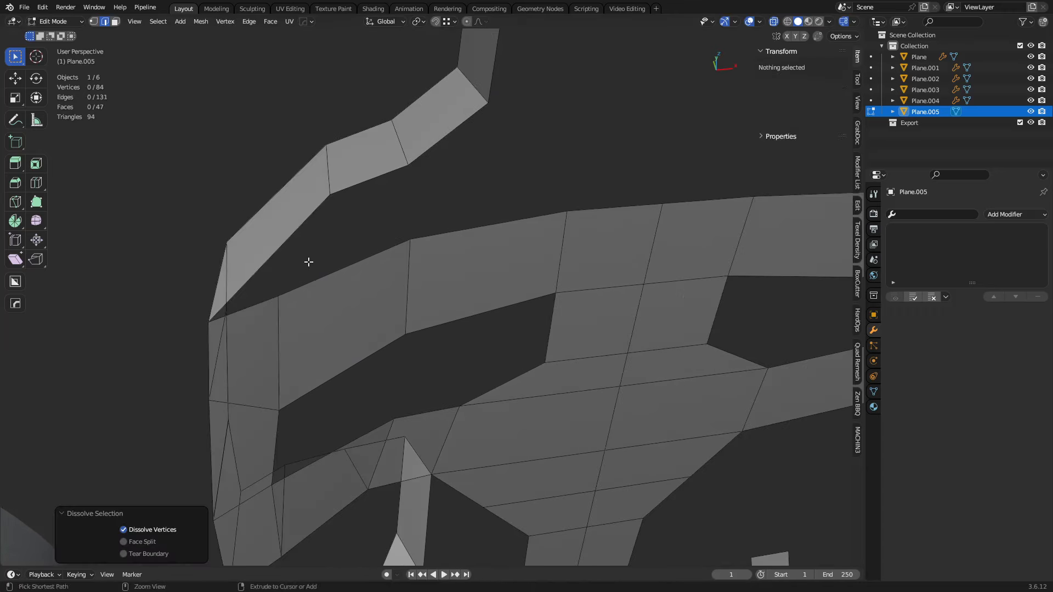
# - Fill a face from the left wing's upper edge to the shoulder strip, and close the outer corner with a triangle
pyautogui.moveTo(319, 291); pyautogui.dragTo(271, 264, button='middle')
pyautogui.hotkey('alt', 'z')
pyautogui.click(270, 262)
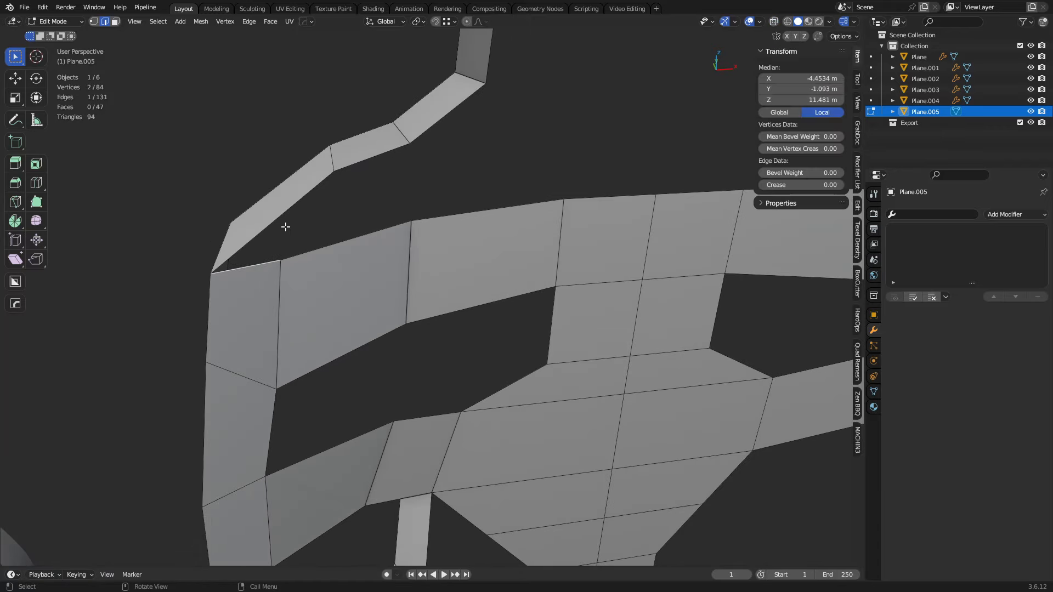
pyautogui.keyDown('shift'); pyautogui.click(379, 156); pyautogui.keyUp('shift')
pyautogui.press('f')
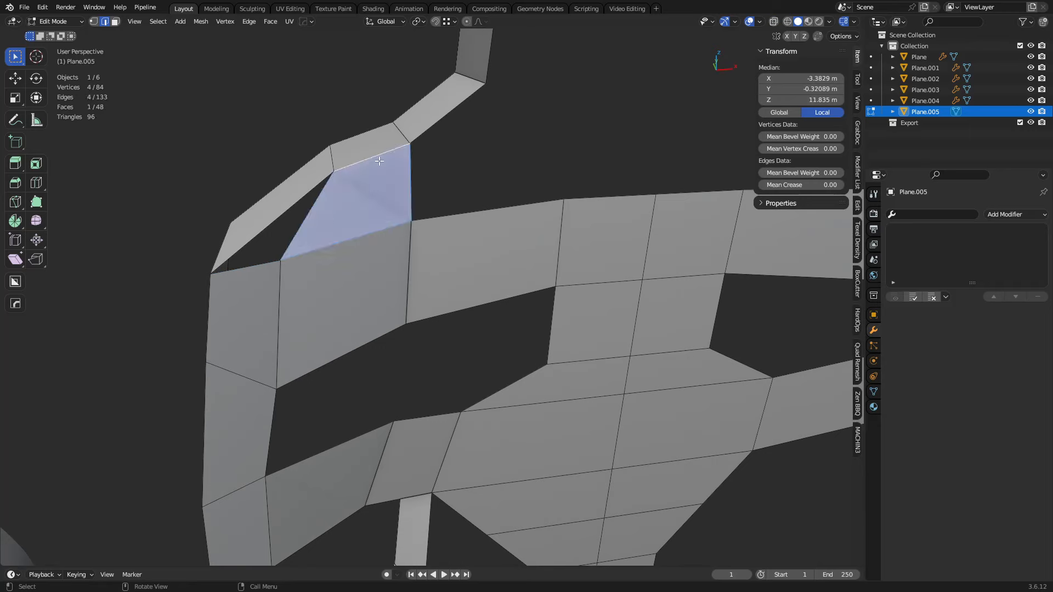
pyautogui.click(309, 220)
pyautogui.keyDown('shift'); pyautogui.click(274, 221); pyautogui.keyUp('shift')
pyautogui.press('f')
# - Bridge the left wing's inner upper edge to the next shoulder strip edge with a face
pyautogui.keyDown('shift'); pyautogui.moveTo(423, 181); pyautogui.dragTo(365, 241, button='middle'); pyautogui.keyUp('shift')
pyautogui.click(377, 184)
pyautogui.keyDown('shift'); pyautogui.click(409, 260); pyautogui.keyUp('shift')
pyautogui.press('f')
# - Extrude the top edge left of the centre line 1.21 m upward along Z
pyautogui.moveTo(532, 226); pyautogui.dragTo(420, 282, button='middle')
pyautogui.press('1')
pyautogui.click(341, 235)
pyautogui.press('2')
pyautogui.click(439, 324)
pyautogui.press('e')
pyautogui.press('z')
pyautogui.click(434, 252)
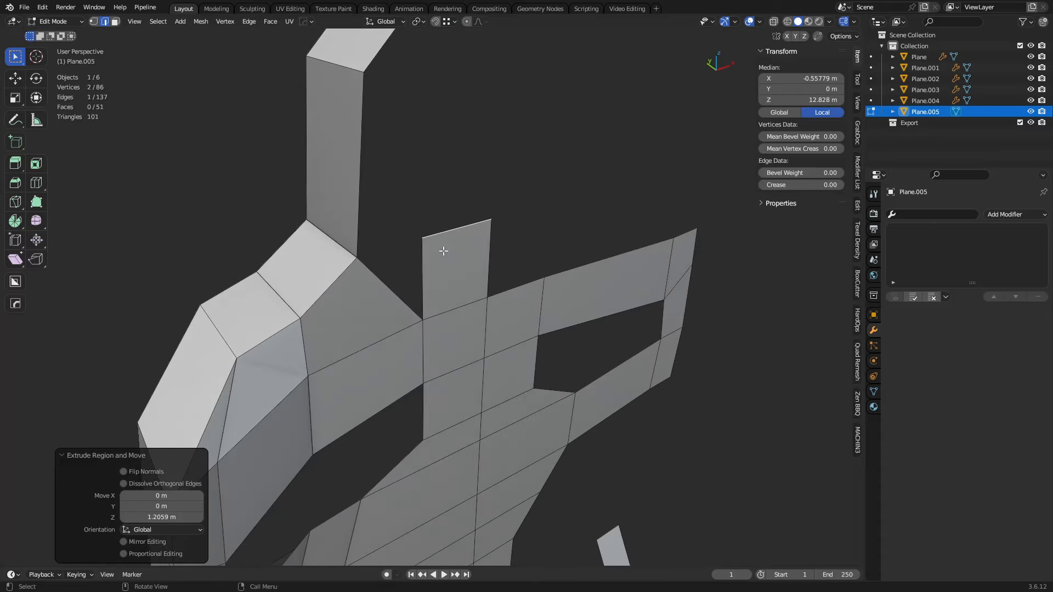
# - Join the strip's divided upright section to the central column with a face, and raise the column's top edge about 0.6 m along Z
pyautogui.click(362, 203)
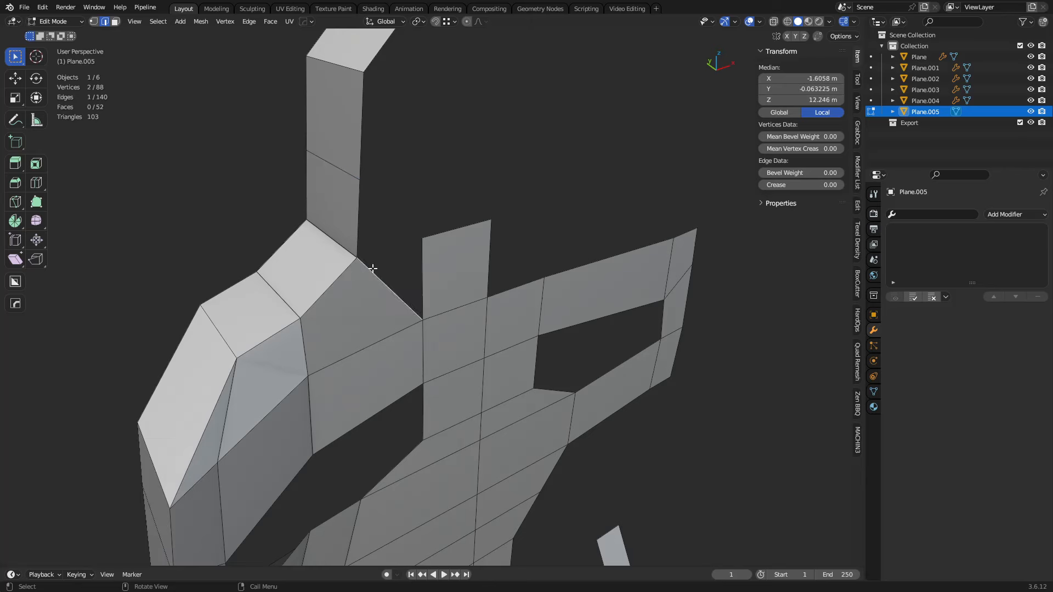
pyautogui.moveTo(374, 268); pyautogui.dragTo(478, 296, button='middle')
pyautogui.press('g')
pyautogui.press('z')
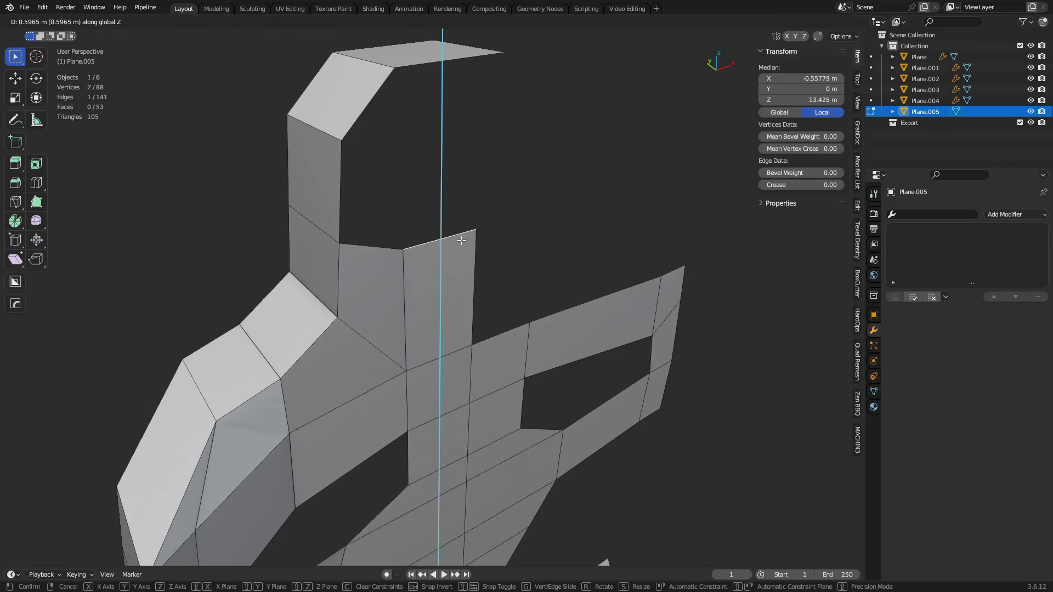
pyautogui.click(436, 199)
# - Fill the headrest opening with a face between the column's top edge and the strip's top edge, plus the remaining face beside it
pyautogui.keyDown('shift'); pyautogui.click(446, 71); pyautogui.keyUp('shift')
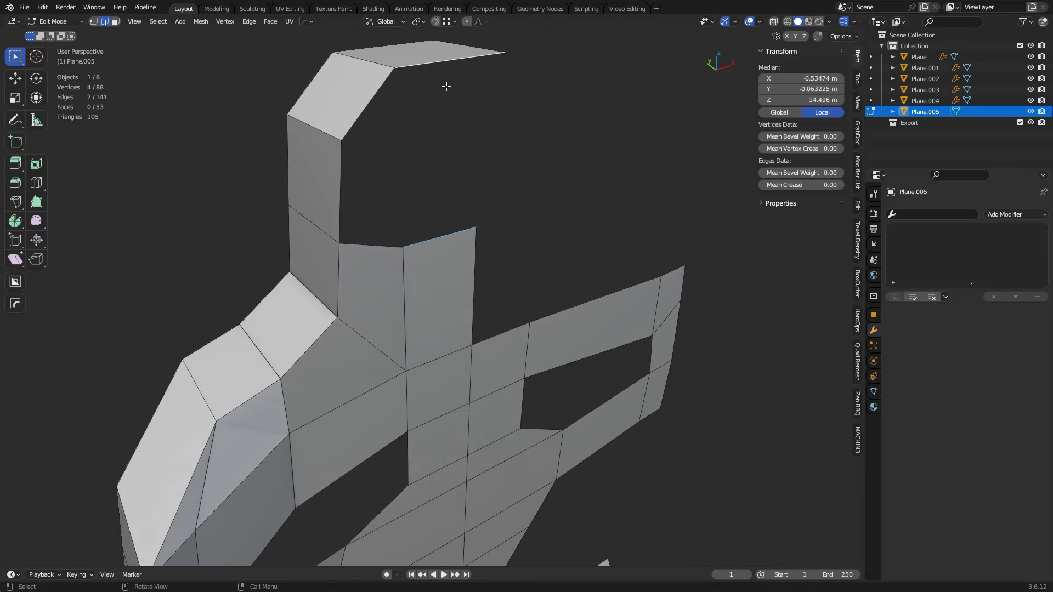
pyautogui.press('f')
pyautogui.click(399, 156)
pyautogui.press('f')
# - Symmetrize the whole mesh along X from the negative to the positive side
pyautogui.moveTo(524, 296); pyautogui.dragTo(439, 256, button='middle')
pyautogui.press('a')
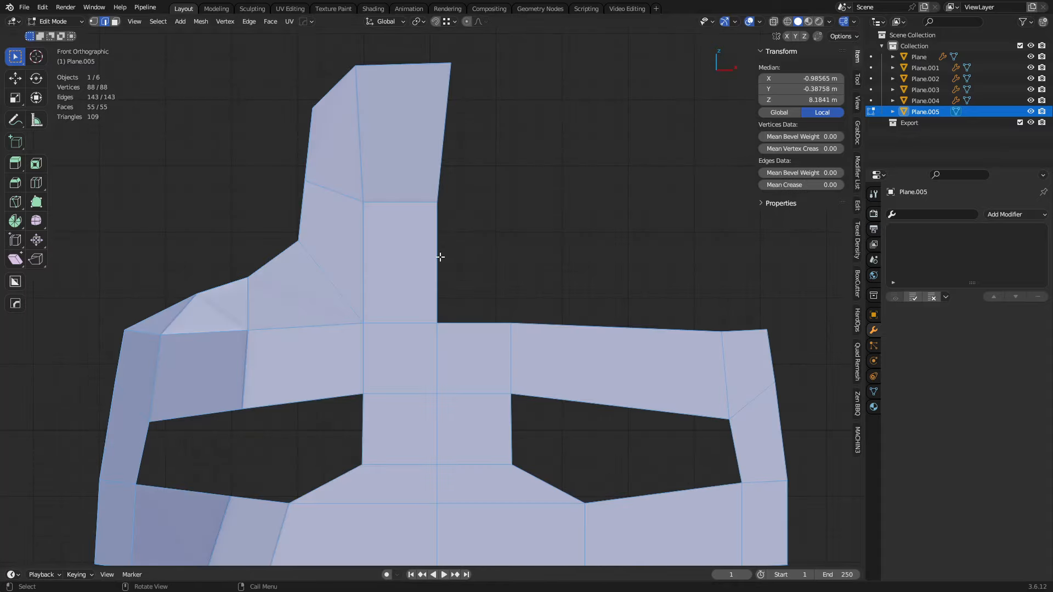
pyautogui.hotkey('alt', 'x')
pyautogui.scroll(-3, 496, 258)
pyautogui.keyDown('shift'); pyautogui.moveTo(510, 400); pyautogui.dragTo(506, 331, button='middle'); pyautogui.keyUp('shift')
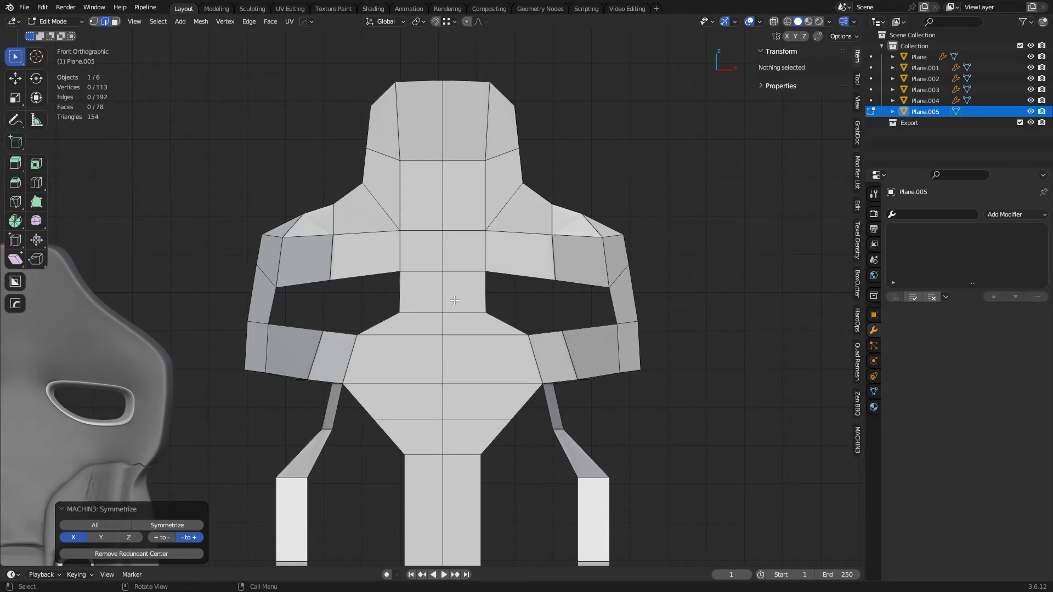
# - Adjust the left neck corner, upper shoulder and outer wing vertices in front view for smoother edge flow
pyautogui.press('1')
pyautogui.press('g')
pyautogui.moveTo(401, 219); pyautogui.dragTo(353, 220)
pyautogui.click(359, 235)
pyautogui.press('g')
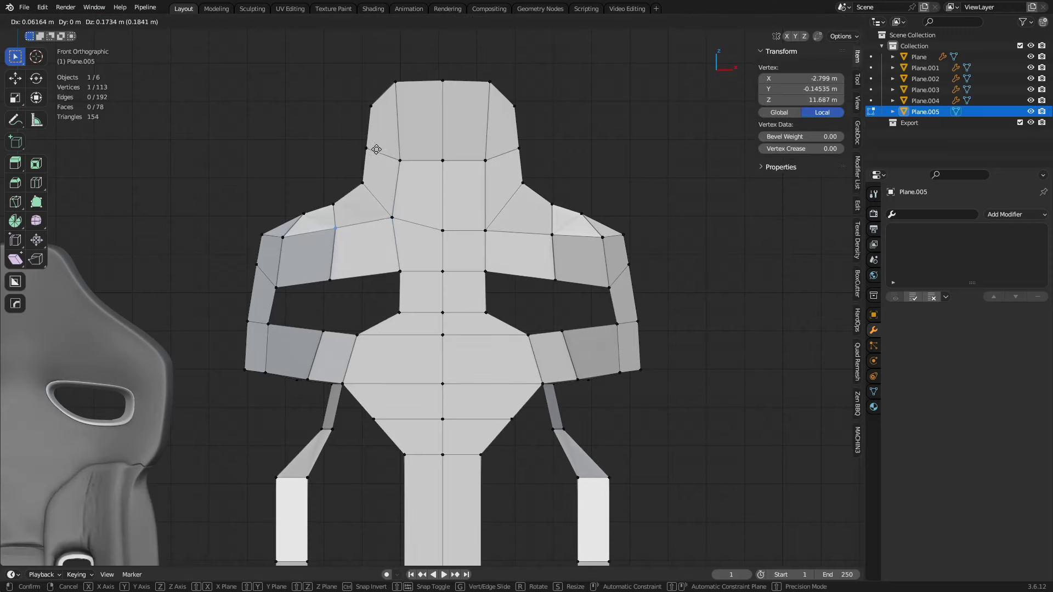
pyautogui.click(323, 237)
pyautogui.moveTo(261, 252); pyautogui.dragTo(261, 253)
pyautogui.press('g')
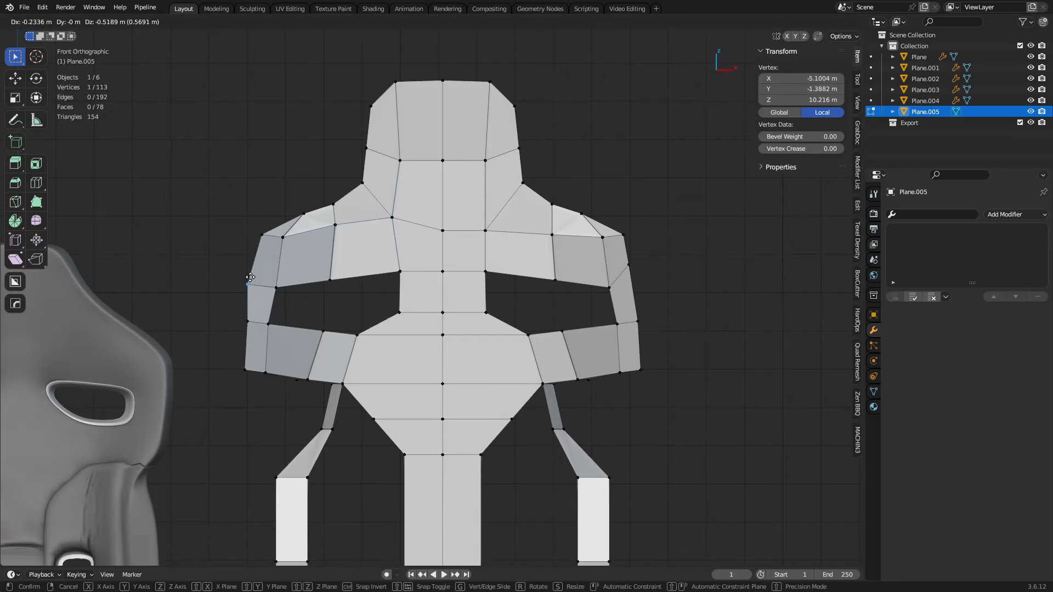
pyautogui.click(285, 276)
# - Fill a four-sided face between the left side strip's upper inner edge and the torso's slanted edges
pyautogui.keyDown('shift'); pyautogui.moveTo(301, 289); pyautogui.dragTo(302, 185, button='middle'); pyautogui.keyUp('shift')
pyautogui.moveTo(384, 296); pyautogui.dragTo(422, 353, button='middle')
pyautogui.press('3')
pyautogui.keyDown('alt'); pyautogui.click(418, 285); pyautogui.keyUp('alt')
pyautogui.keyDown('shift'); pyautogui.moveTo(422, 353); pyautogui.dragTo(432, 265, button='middle'); pyautogui.keyUp('shift')
pyautogui.press('2')
pyautogui.click(359, 270)
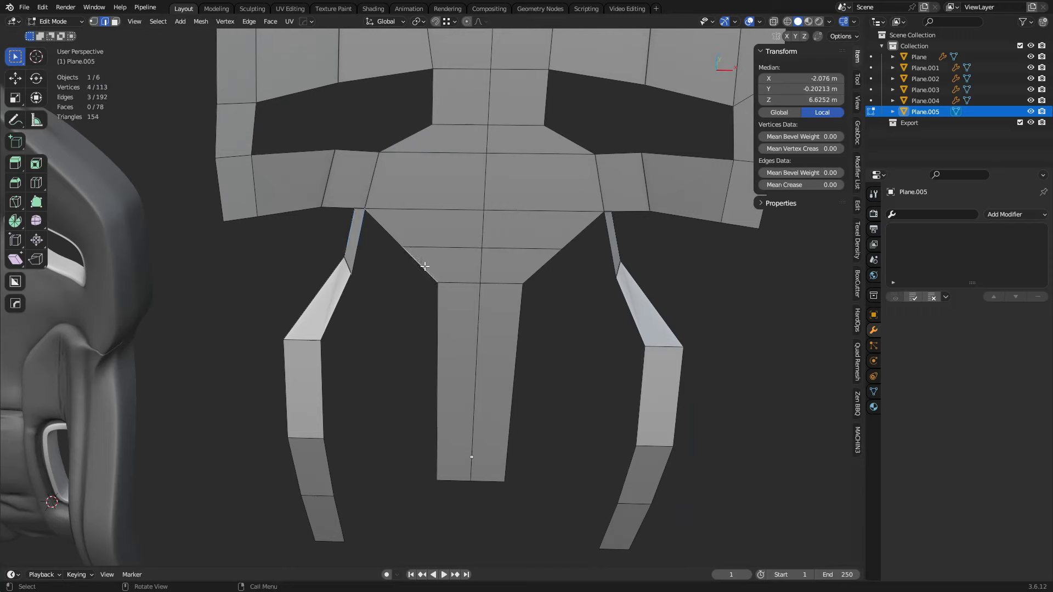
pyautogui.press('f')
# - Extrude the lower central column's left edge outward about 1.72 m in negative X and 0.29 m downward
pyautogui.moveTo(425, 266); pyautogui.dragTo(482, 295, button='middle')
pyautogui.click(449, 300)
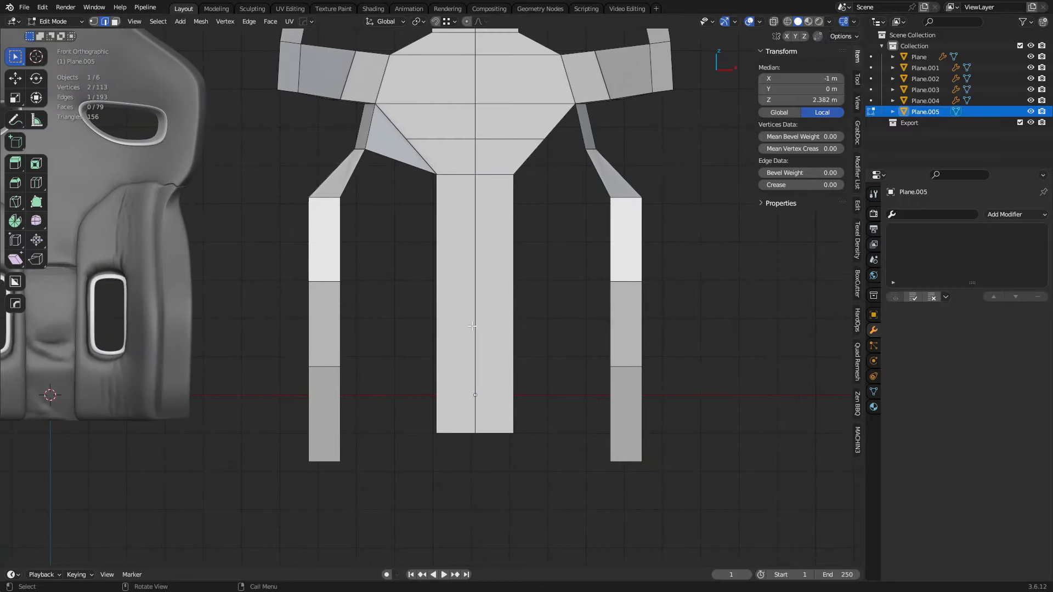
pyautogui.press('e')
pyautogui.click(409, 340)
# - Move the central column's bottom vertices down 0.59 m along Z
pyautogui.press('1')
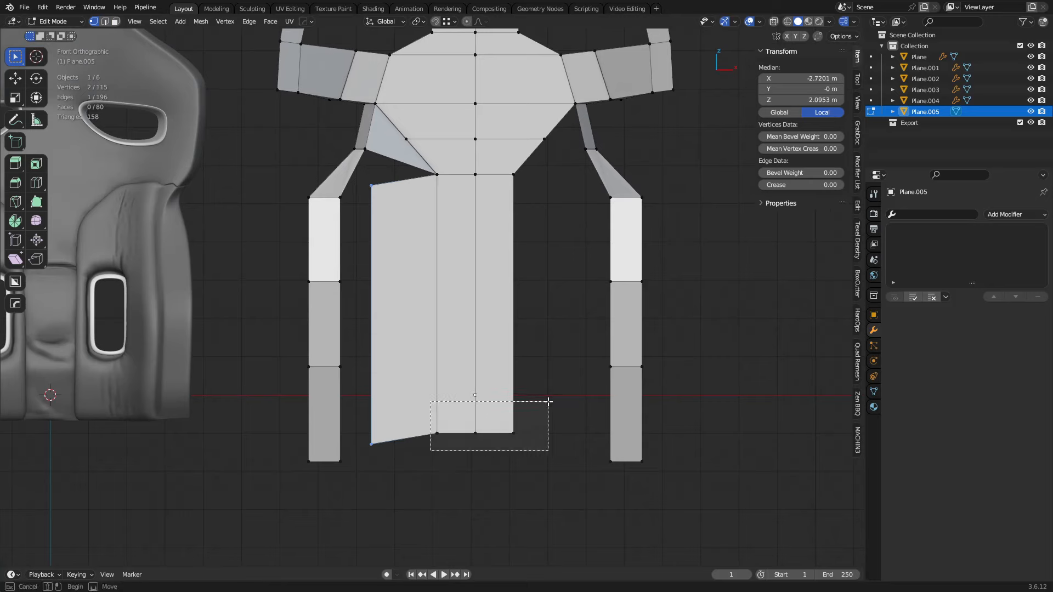
pyautogui.moveTo(549, 401); pyautogui.dragTo(548, 402)
pyautogui.press('g')
pyautogui.press('z')
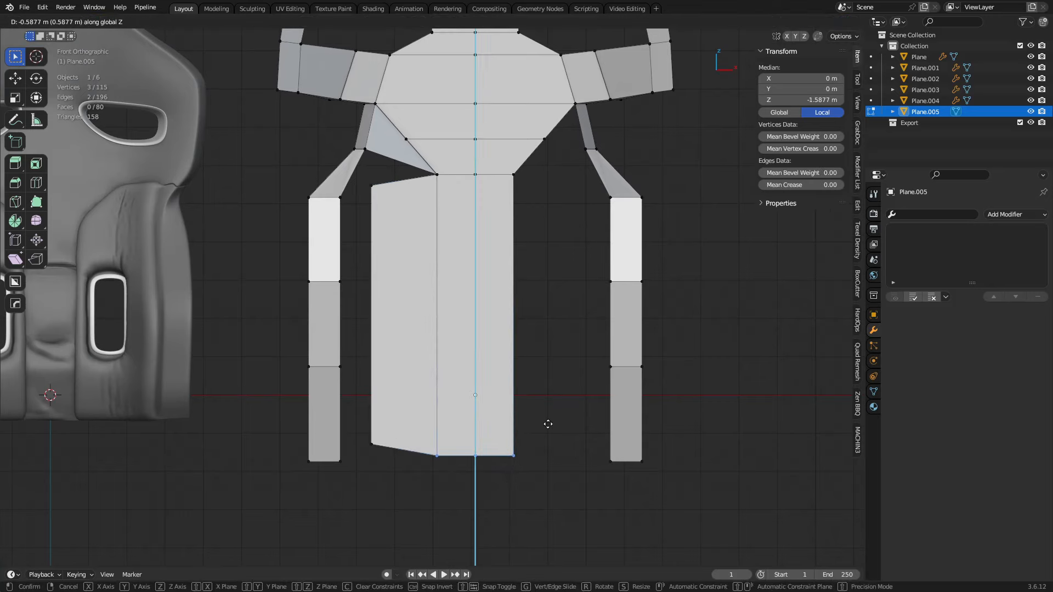
pyautogui.click(548, 424)
pyautogui.moveTo(548, 424); pyautogui.dragTo(329, 382, button='middle')
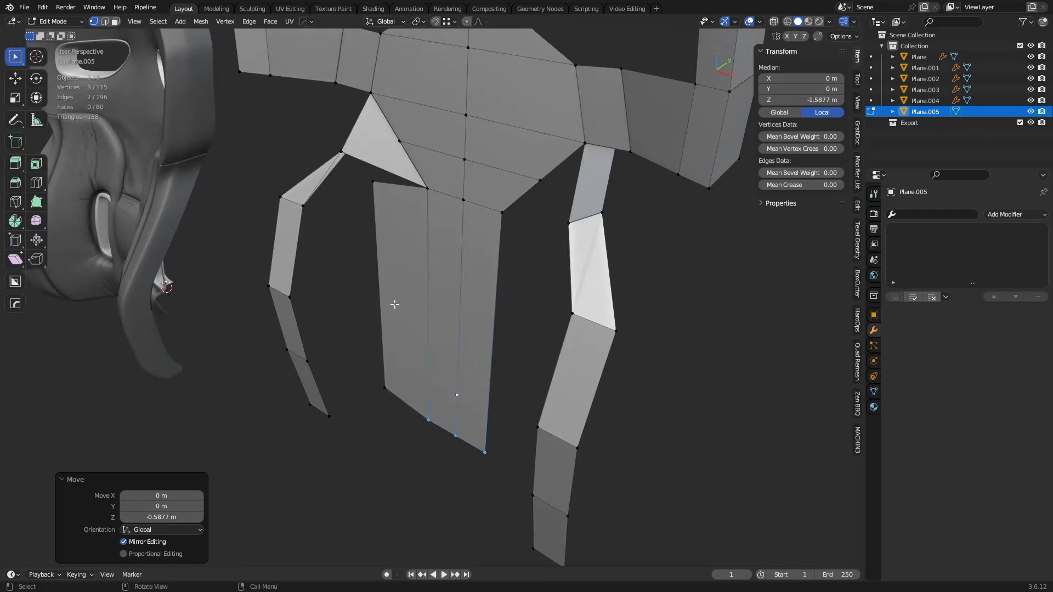
# - Add three horizontal loop cuts across the lower column and its left panel, placed to match the side strip's divisions
pyautogui.press('2')
pyautogui.click(380, 312)
pyautogui.moveTo(380, 312); pyautogui.dragTo(389, 393, button='middle')
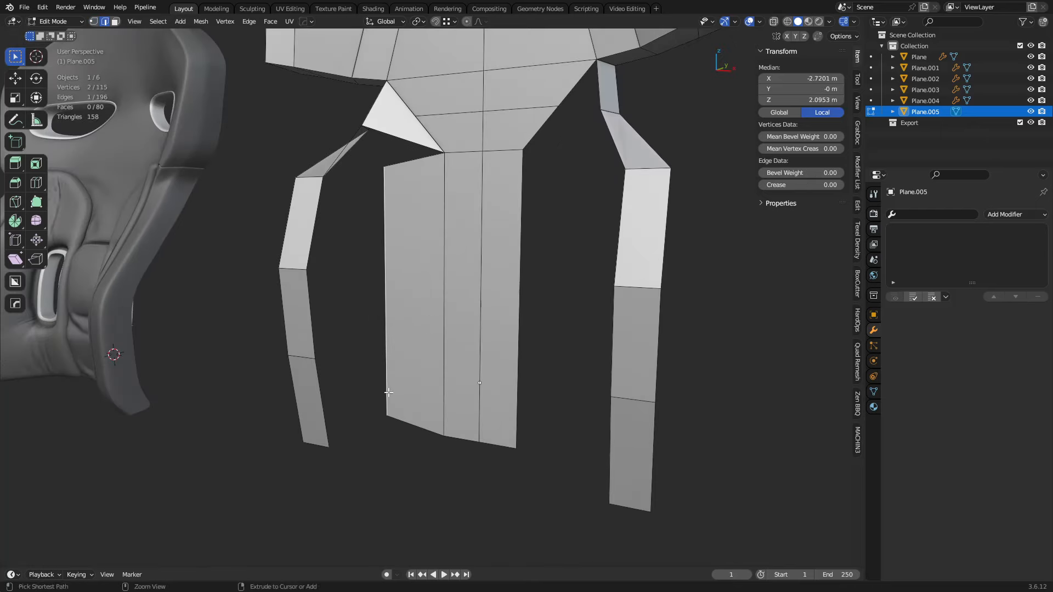
pyautogui.click(382, 341)
pyautogui.click(387, 404)
pyautogui.hotkey('ctrl', 'r')
pyautogui.click(393, 280)
pyautogui.click(394, 290)
pyautogui.hotkey('ctrl', 'r')
pyautogui.click(396, 226)
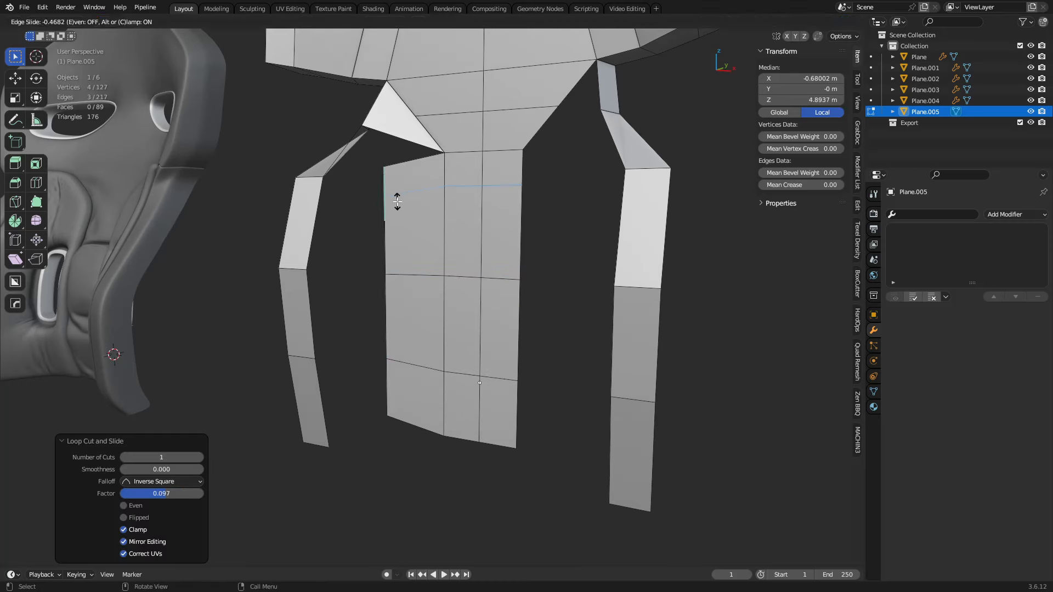
# - Fill four faces upward between the left side strip and the lower panel's outer edge
pyautogui.click(386, 391)
pyautogui.press('f')
pyautogui.click(348, 359)
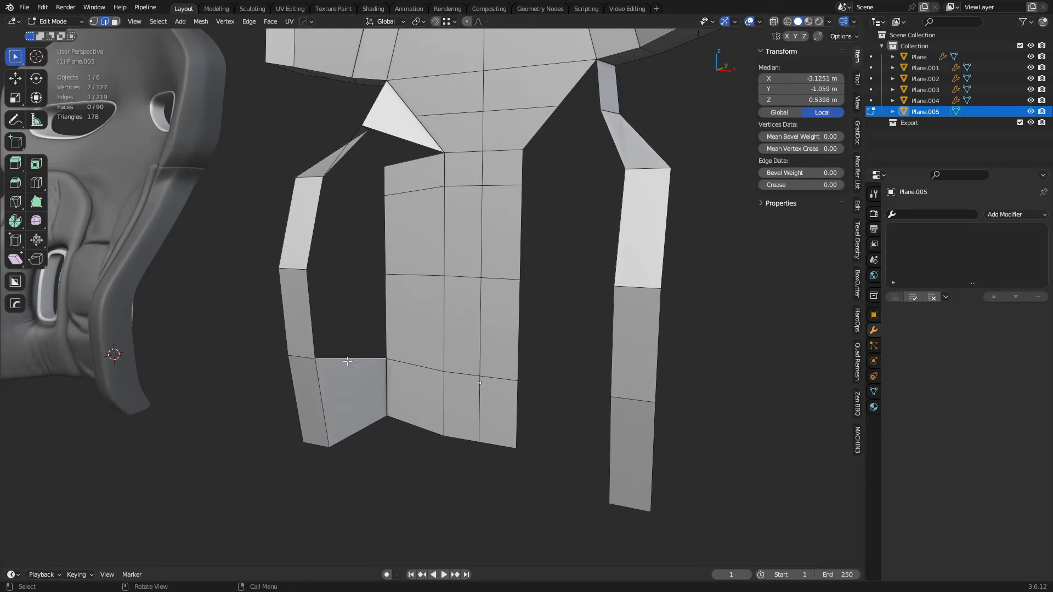
pyautogui.press('f')
pyautogui.press('f')
pyautogui.press('f')
# - Fill the triangular gap above the lower left panel and dissolve the edge it shares with the face above
pyautogui.moveTo(367, 291); pyautogui.dragTo(411, 395, button='middle')
pyautogui.keyDown('alt'); pyautogui.middleClick(367, 155); pyautogui.keyUp('alt')
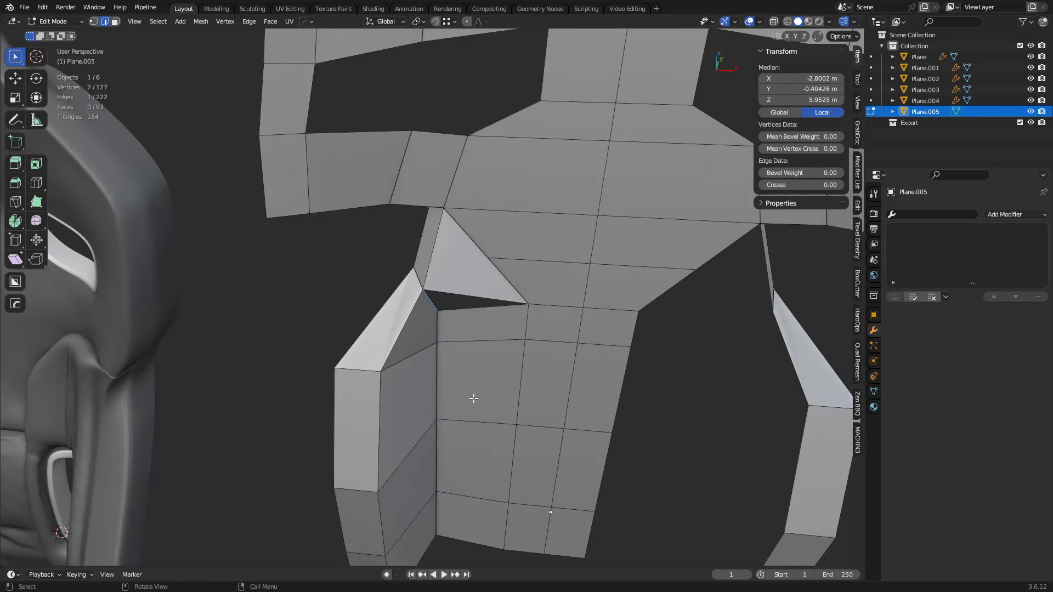
pyautogui.moveTo(475, 399); pyautogui.dragTo(481, 300, button='middle')
pyautogui.scroll(1, 481, 299)
pyautogui.press('f')
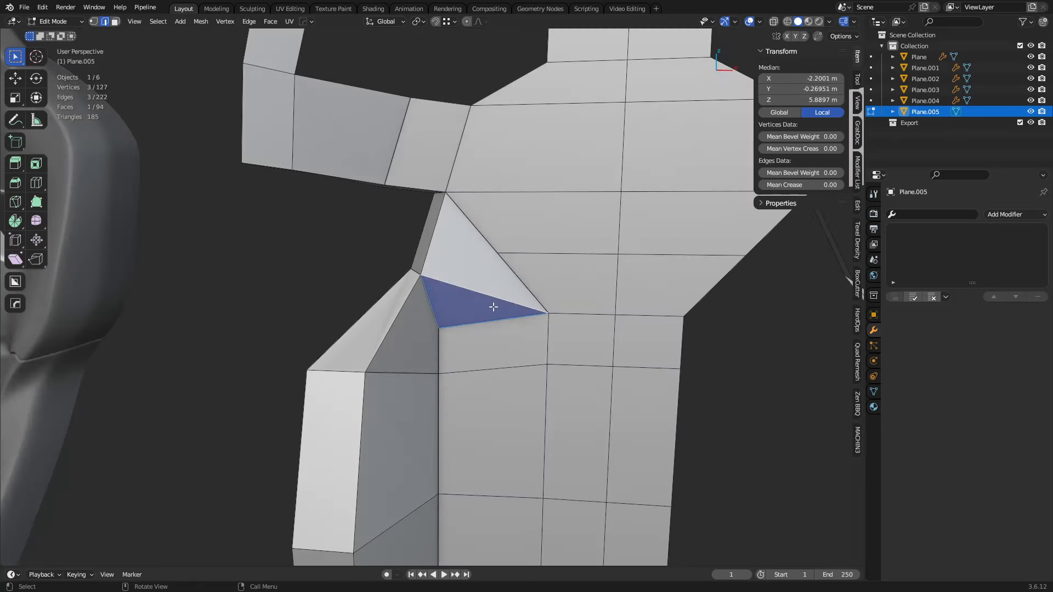
pyautogui.hotkey('ctrl', 'x')
# - Dissolve the horizontal edge row crossing the tapered section between the shoulder row and the lower column
pyautogui.keyDown('shift'); pyautogui.moveTo(562, 312); pyautogui.dragTo(611, 387, button='middle'); pyautogui.keyUp('shift')
pyautogui.click(534, 267)
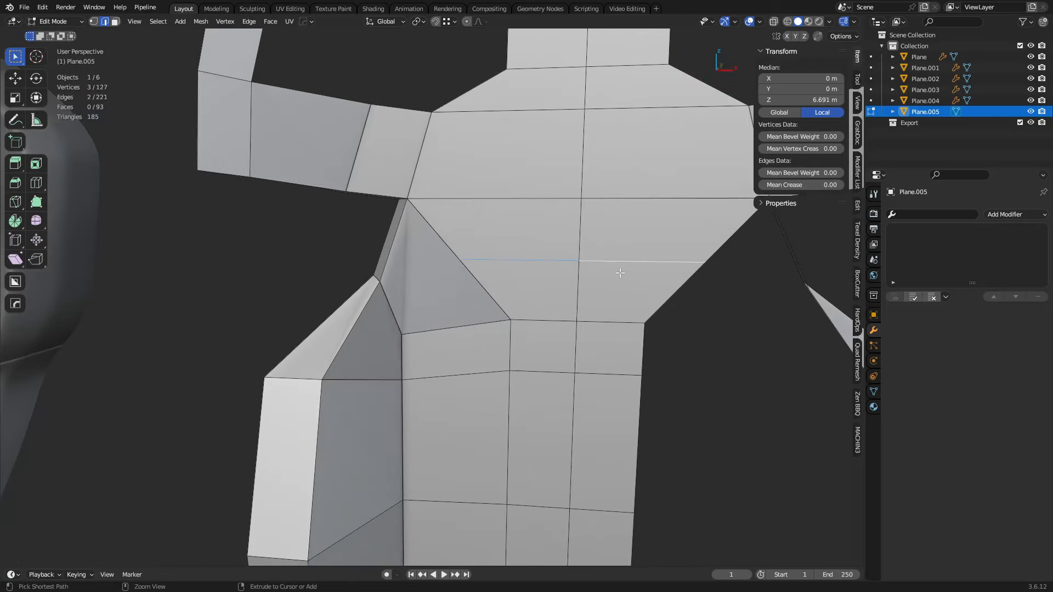
pyautogui.hotkey('ctrl', 'x')
pyautogui.moveTo(538, 346); pyautogui.dragTo(571, 342, button='middle')
pyautogui.hotkey('ctrl', 'Tab')
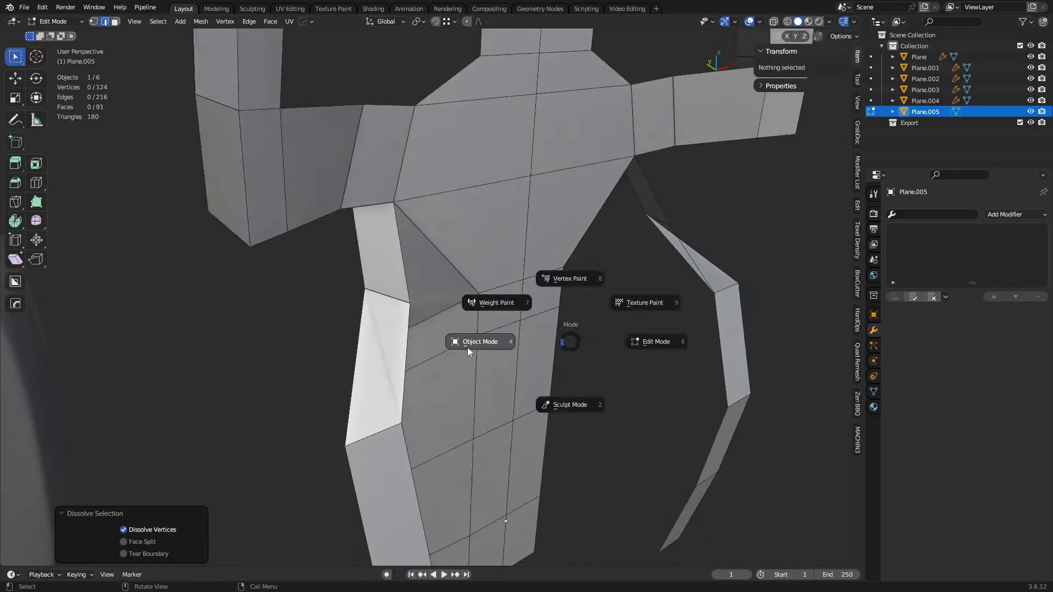
pyautogui.click(467, 347)
# - Symmetrize the seat mesh across X from the negative to the positive side
pyautogui.moveTo(619, 384); pyautogui.dragTo(509, 376, button='middle')
pyautogui.hotkey('ctrl', 'Tab')
pyautogui.click(554, 373)
pyautogui.hotkey('alt', 'x')
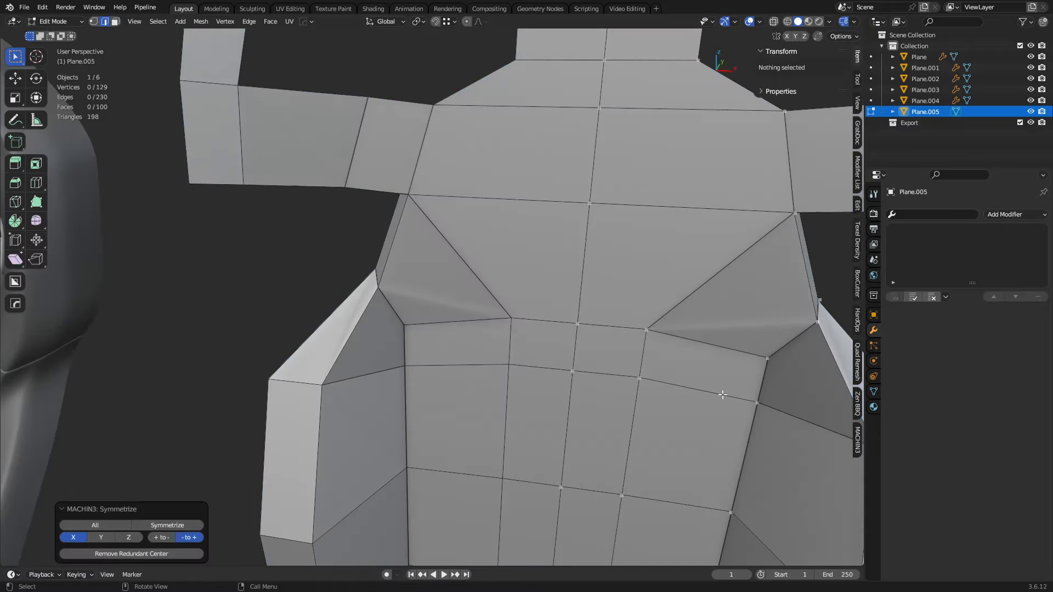
# - Add a level 2 Subdivision modifier to the seat mesh and turn off its display in Edit Mode
pyautogui.press('Tab')
pyautogui.hotkey('ctrl', '2')
pyautogui.moveTo(533, 361); pyautogui.dragTo(523, 306, button='middle')
pyautogui.hotkey('ctrl', 'Tab')
pyautogui.click(576, 306)
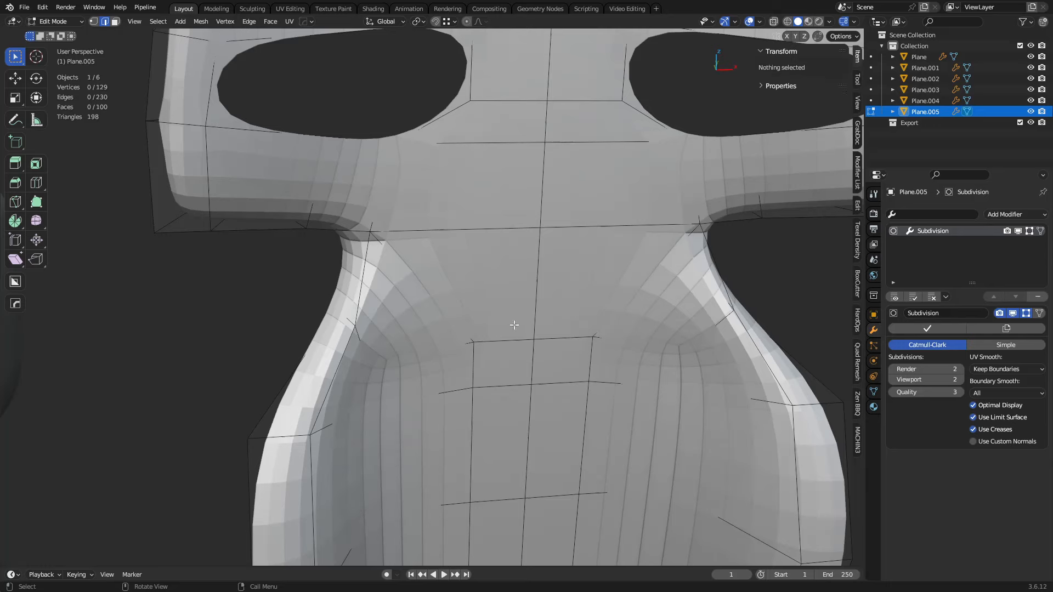
pyautogui.click(1026, 313)
# - Knife-cut a straight horizontal line through all faces of the narrow waist just below the shoulder row
pyautogui.moveTo(383, 310); pyautogui.dragTo(366, 265, button='middle')
pyautogui.keyDown('shift'); pyautogui.moveTo(475, 298); pyautogui.dragTo(453, 307, button='middle'); pyautogui.keyUp('shift')
pyautogui.press('k')
pyautogui.press('a')
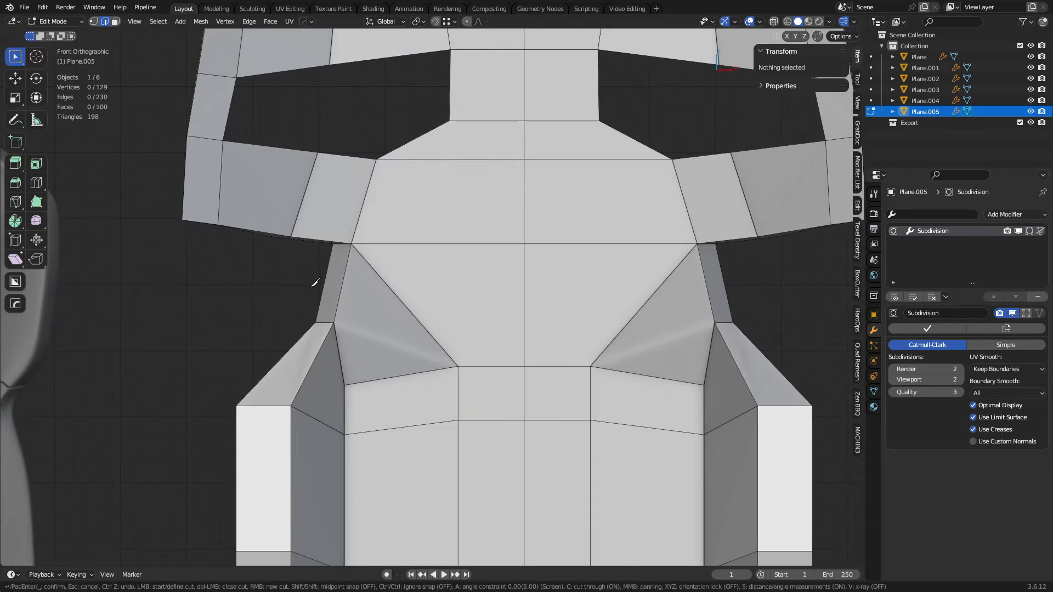
pyautogui.click(725, 287)
pyautogui.press('space')
# - Move the cut's vertex at the left strip's inner edge about 0.21 m in X, 0.23 m in Y and -0.05 m in Z
pyautogui.moveTo(459, 319); pyautogui.dragTo(483, 331, button='middle')
pyautogui.press('1')
pyautogui.click(342, 283)
pyautogui.moveTo(357, 320); pyautogui.dragTo(381, 314, button='middle')
pyautogui.scroll(5, 501, 393)
pyautogui.press('g')
pyautogui.click(507, 369)
pyautogui.moveTo(433, 377); pyautogui.dragTo(506, 367, button='middle')
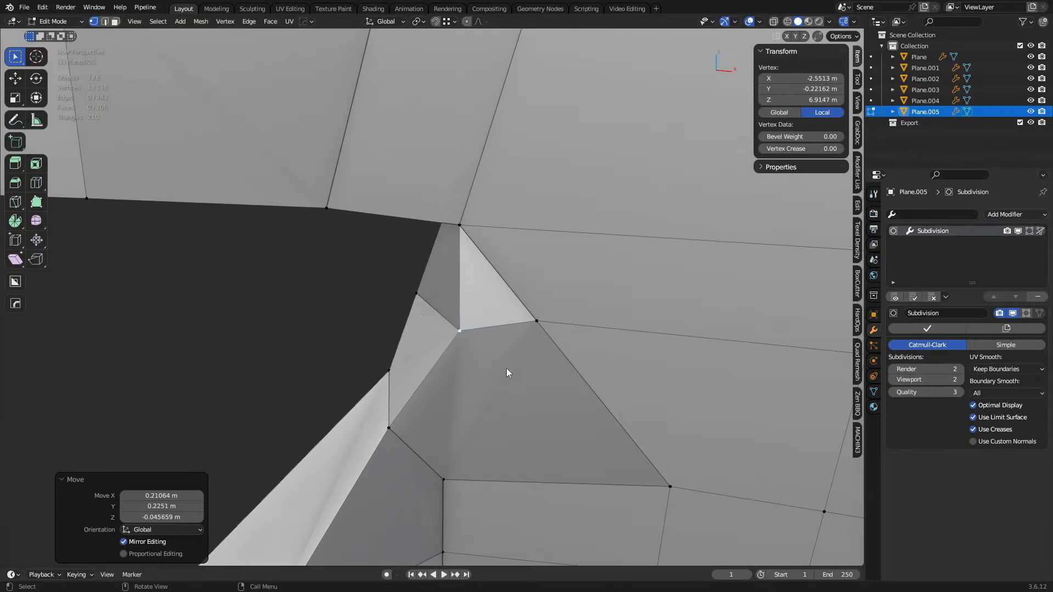
# - Slide the left side strip's outer-edge vertex below the cut along its edge
pyautogui.click(416, 294)
pyautogui.moveTo(403, 364); pyautogui.dragTo(551, 368, button='middle')
pyautogui.moveTo(414, 408); pyautogui.dragTo(528, 419, button='middle')
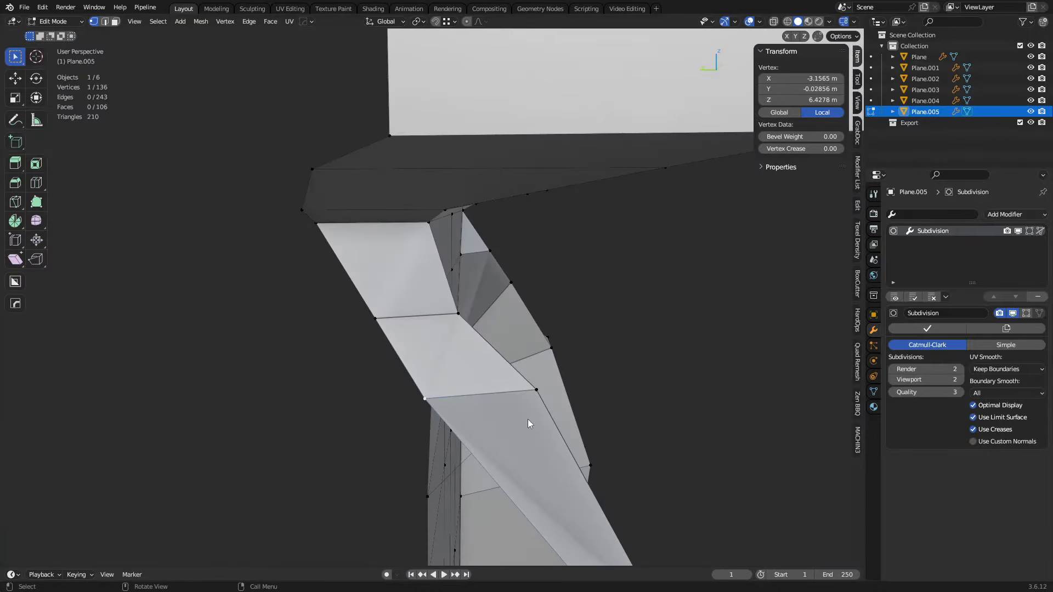
pyautogui.press('g')
pyautogui.press('g')
pyautogui.click(509, 427)
# - Reposition the outer vertex of the left waist cut to about X -2.85 m, Y 0.38 m, Z 6.94 m
pyautogui.click(392, 341)
pyautogui.moveTo(393, 341); pyautogui.dragTo(313, 340, button='middle')
pyautogui.press('g')
pyautogui.click(612, 331)
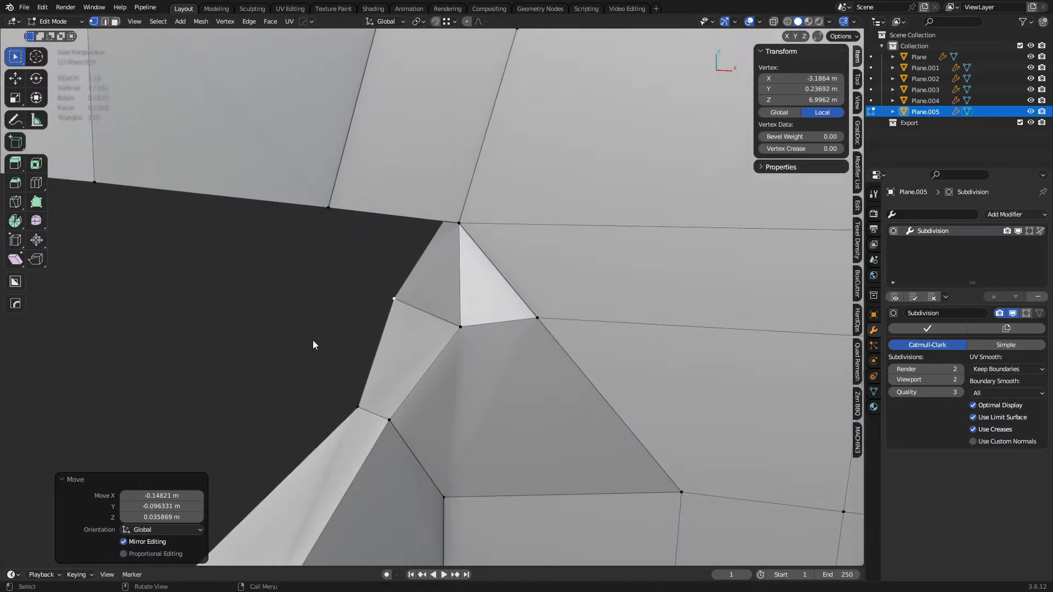
pyautogui.press('g')
pyautogui.click(517, 369)
pyautogui.moveTo(518, 369)
pyautogui.mouseDown(button='middle')
pyautogui.moveTo(551, 391)
pyautogui.moveTo(517, 376)
pyautogui.mouseUp(button='middle')
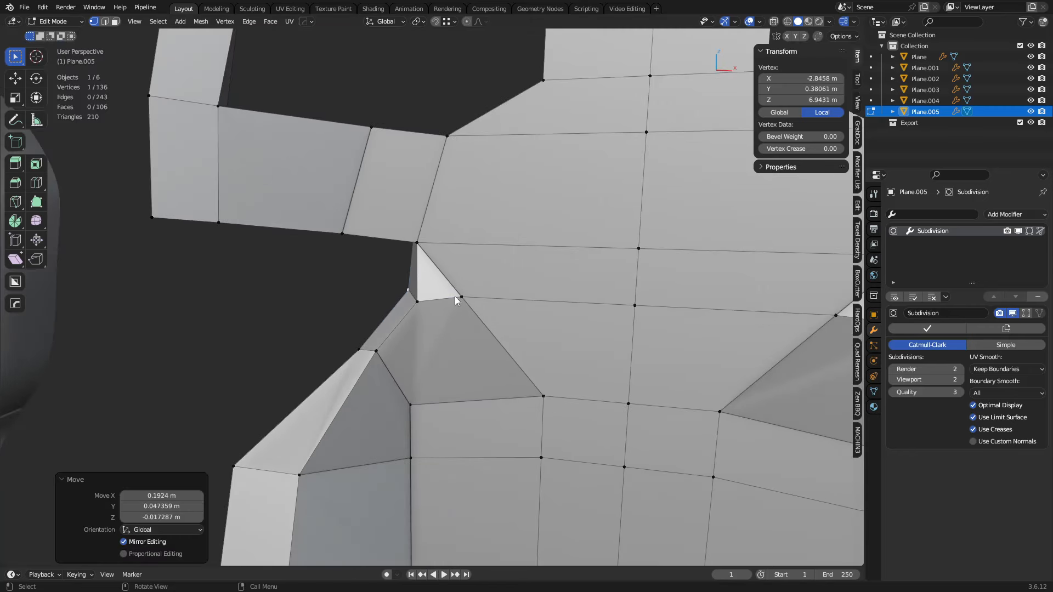
# - Slide the cut vertex on the left diagonal edge sideways toward the center by a factor of 0.278
pyautogui.click(457, 298)
pyautogui.press('g')
pyautogui.press('g')
pyautogui.keyDown('shift'); pyautogui.moveTo(521, 339); pyautogui.dragTo(487, 368, button='middle'); pyautogui.keyUp('shift')
pyautogui.click(522, 324)
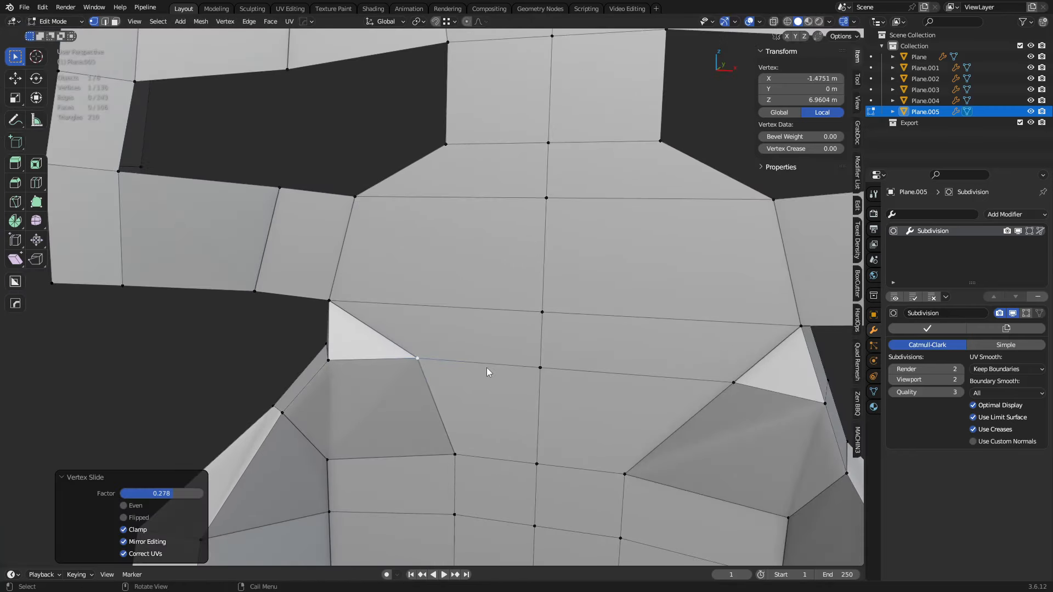
# - Knife-cut from that diagonal vertex upward through the shoulder rows to the lower inner corner of the left opening
pyautogui.click(418, 357)
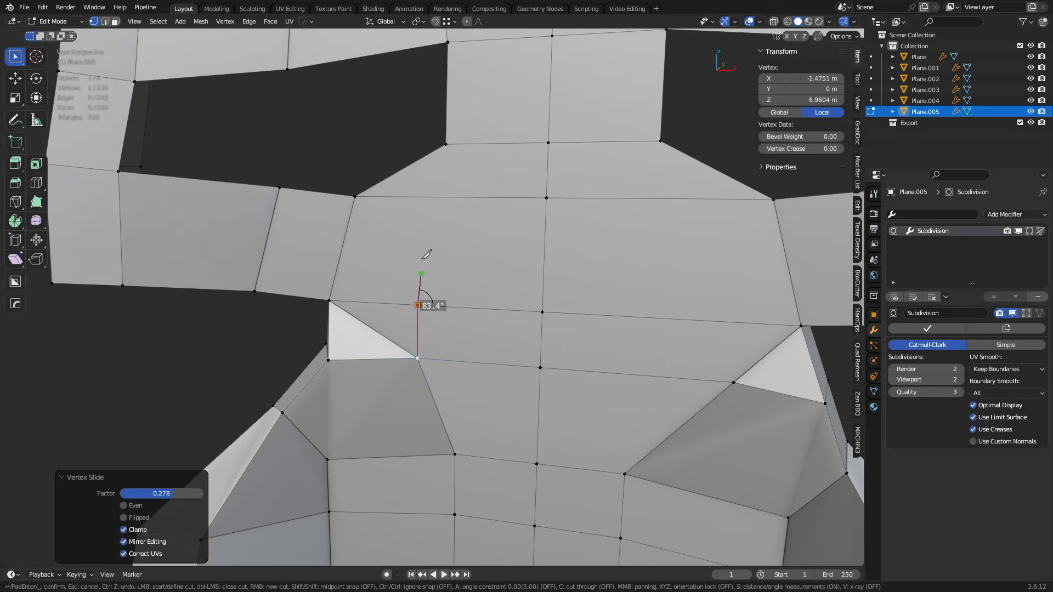
pyautogui.click(446, 144)
pyautogui.press('Return')
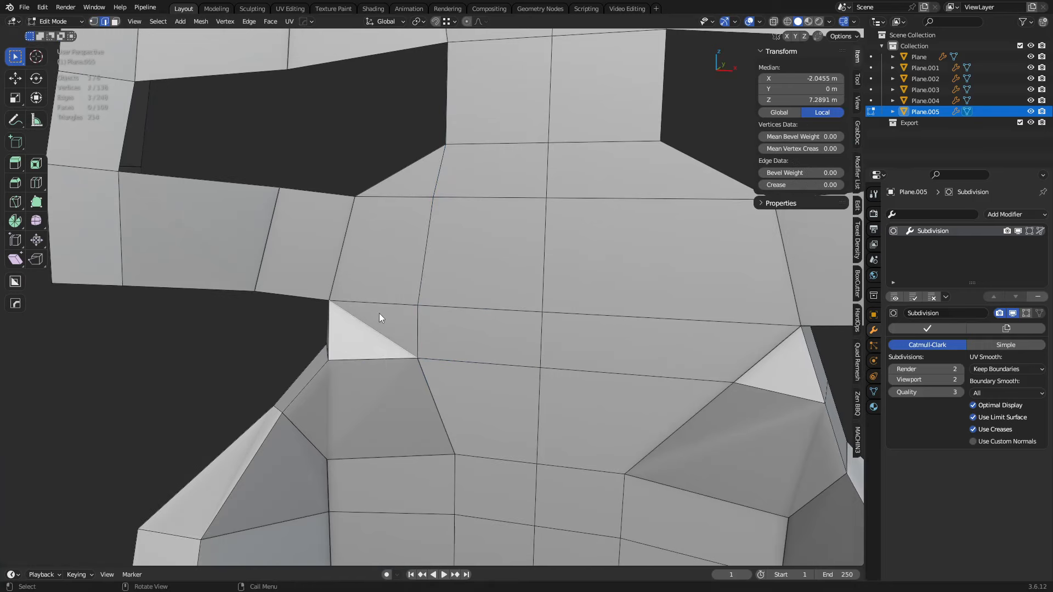
# - Dissolve the diagonal edge below the left shoulder to form a quad, and symmetrize the mesh from -X to +X
pyautogui.hotkey('alt', 'x')
pyautogui.moveTo(459, 410); pyautogui.dragTo(407, 321, button='middle')
pyautogui.press('a')
pyautogui.hotkey('alt', 'a')
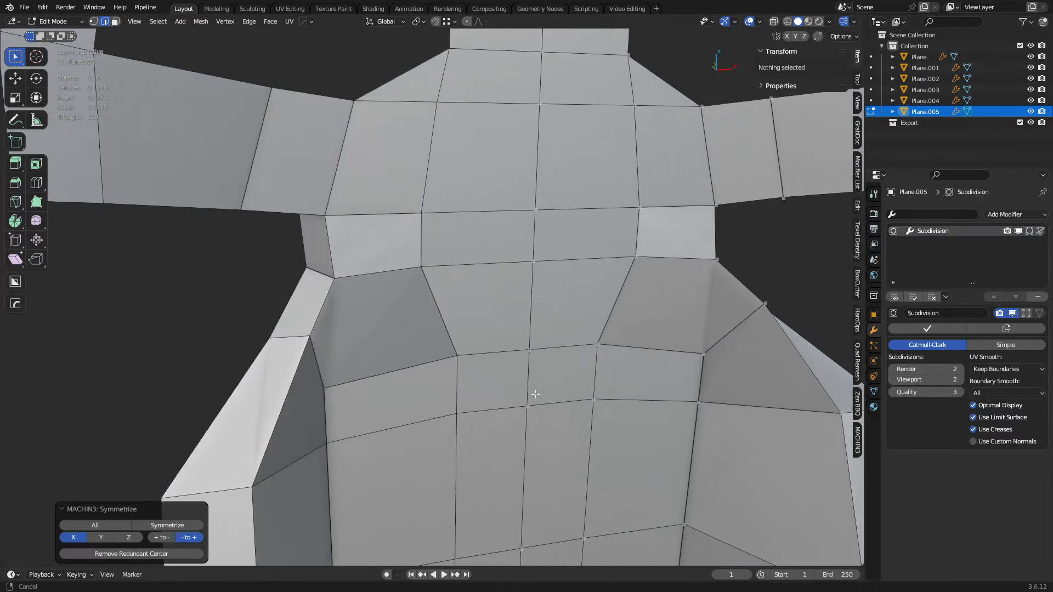
# - In front view with X-ray on, raise the two inner vertices of the left shoulder above the opening
pyautogui.press('KP_1')
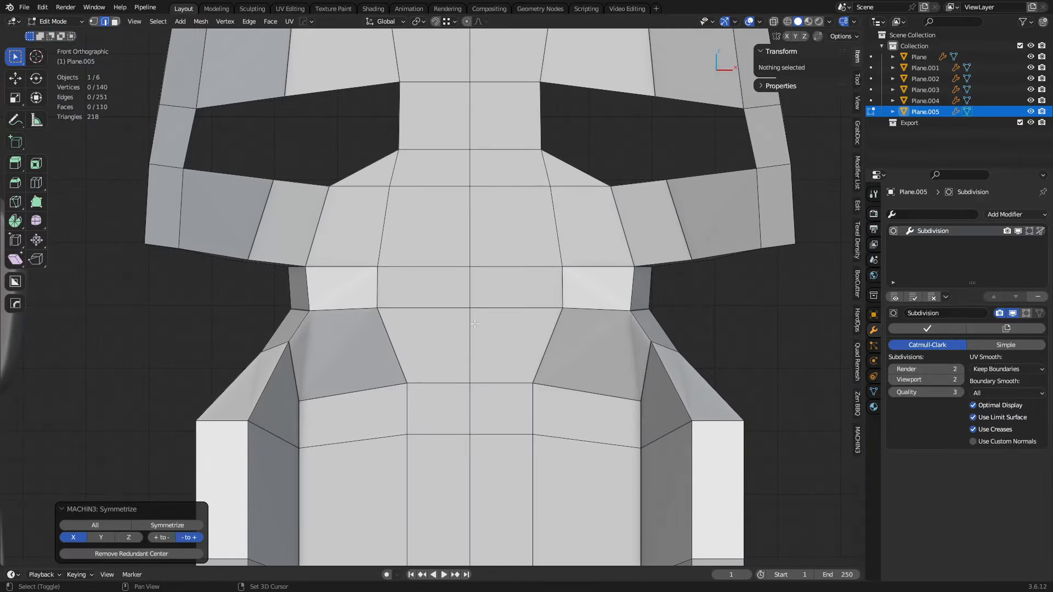
pyautogui.keyDown('shift'); pyautogui.moveTo(444, 223); pyautogui.dragTo(481, 345, button='middle'); pyautogui.keyUp('shift')
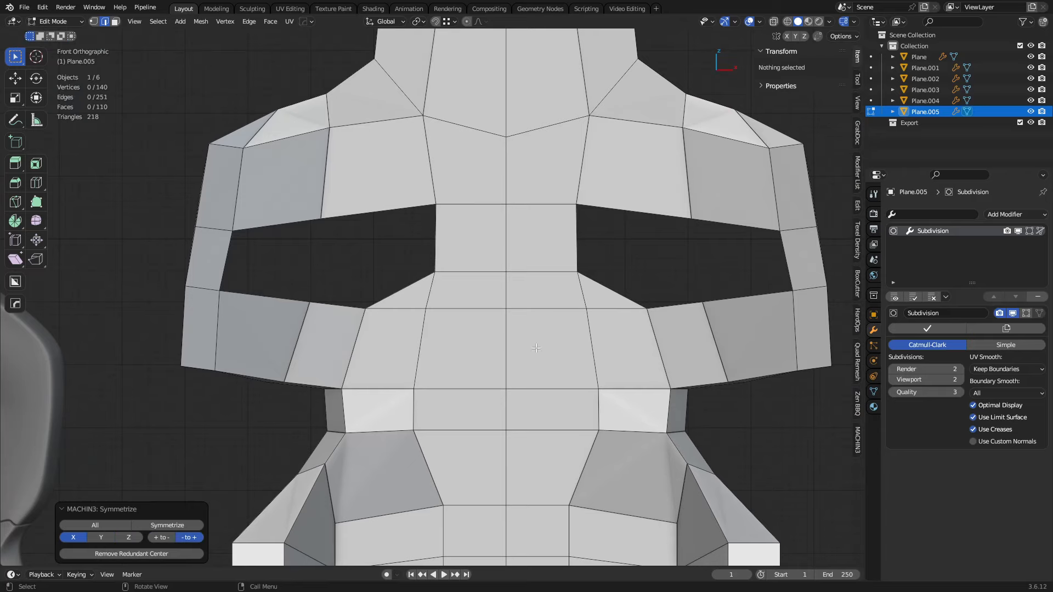
pyautogui.scroll(-1, 562, 289)
pyautogui.press('1')
pyautogui.click(346, 157)
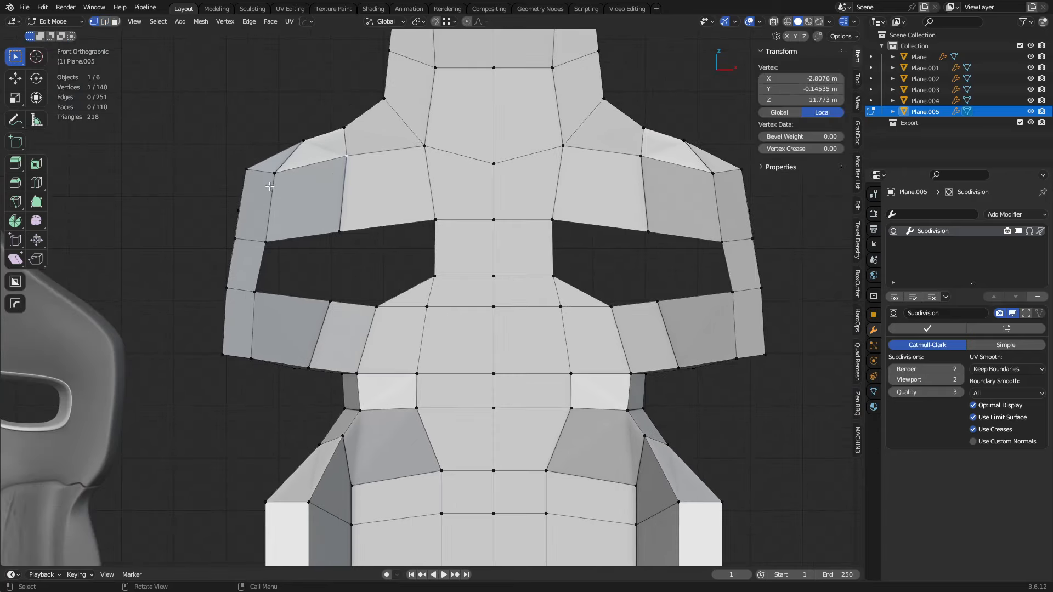
pyautogui.moveTo(292, 171); pyautogui.dragTo(291, 171)
pyautogui.hotkey('alt', 'z')
pyautogui.press('g')
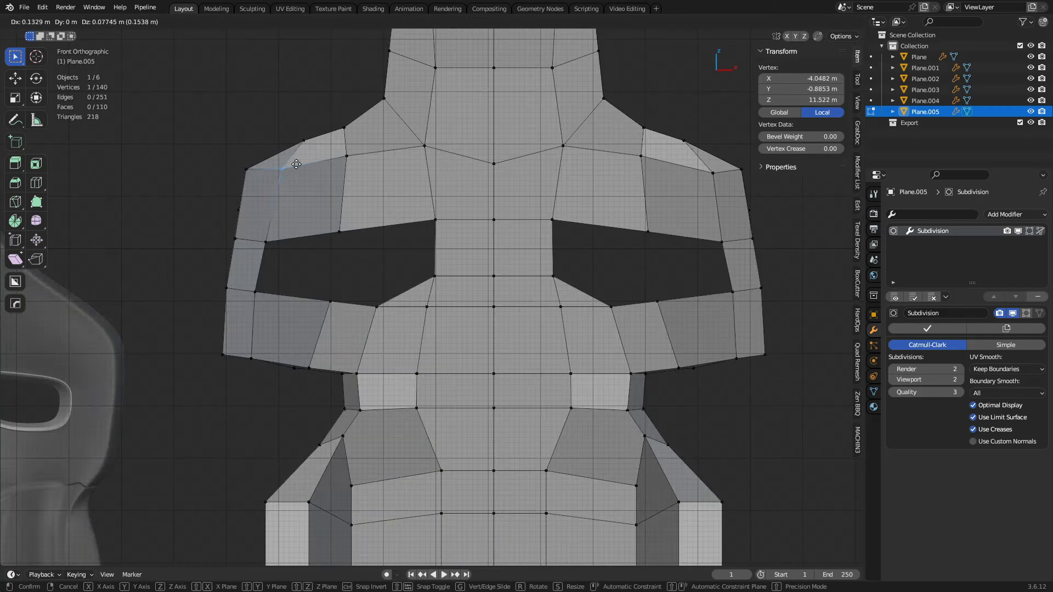
pyautogui.click(346, 192)
pyautogui.moveTo(344, 192); pyautogui.dragTo(367, 143)
pyautogui.press('g')
pyautogui.click(369, 137)
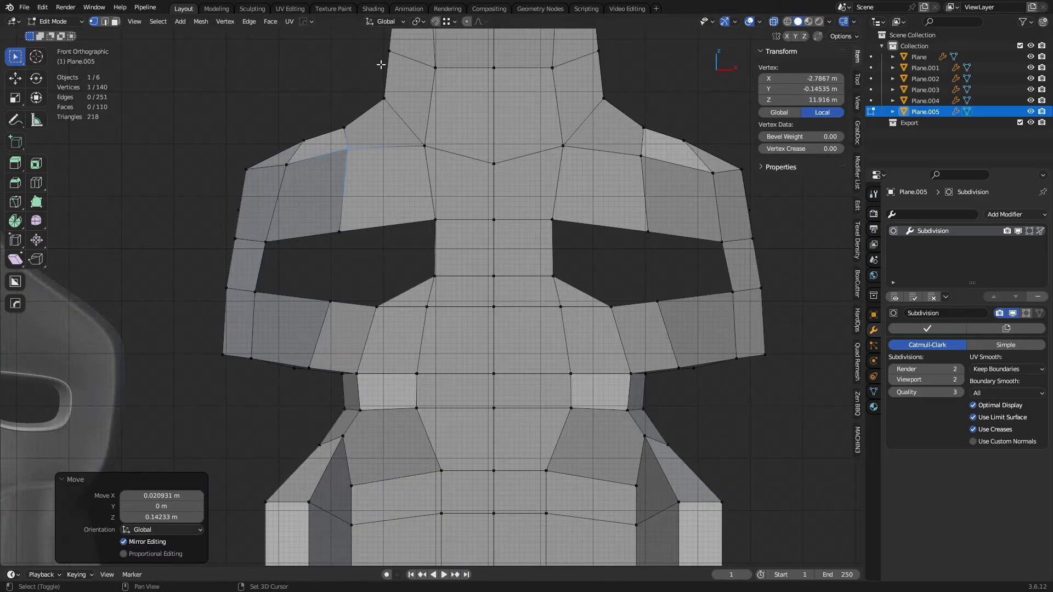
# - Move the two inner vertices at the left base of the headrest up and outward, and symmetrize the mesh across X
pyautogui.keyDown('shift'); pyautogui.moveTo(414, 175); pyautogui.dragTo(421, 245, button='middle'); pyautogui.keyUp('shift')
pyautogui.moveTo(420, 245); pyautogui.dragTo(470, 194)
pyautogui.press('g')
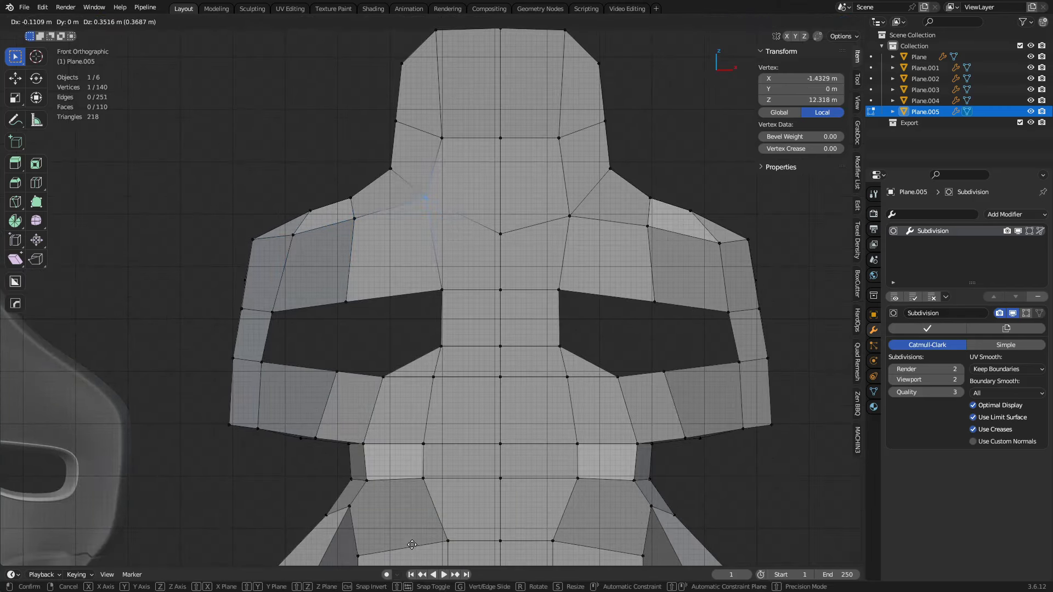
pyautogui.click(311, 495)
pyautogui.keyDown('shift'); pyautogui.moveTo(396, 167); pyautogui.dragTo(384, 272, button='middle'); pyautogui.keyUp('shift')
pyautogui.click(433, 239)
pyautogui.press('g')
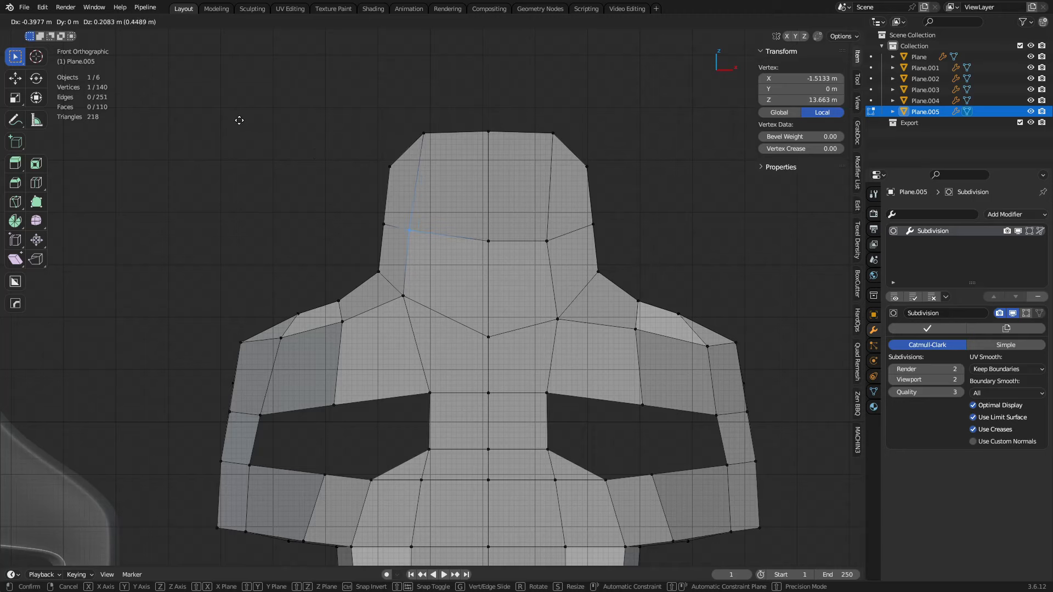
pyautogui.click(239, 120)
pyautogui.press('a')
pyautogui.hotkey('alt', 'x')
# - Raise the center-line vertex at the headrest base level with its neighbors and symmetrize the mesh from -X to +X
pyautogui.click(488, 336)
pyautogui.press('g')
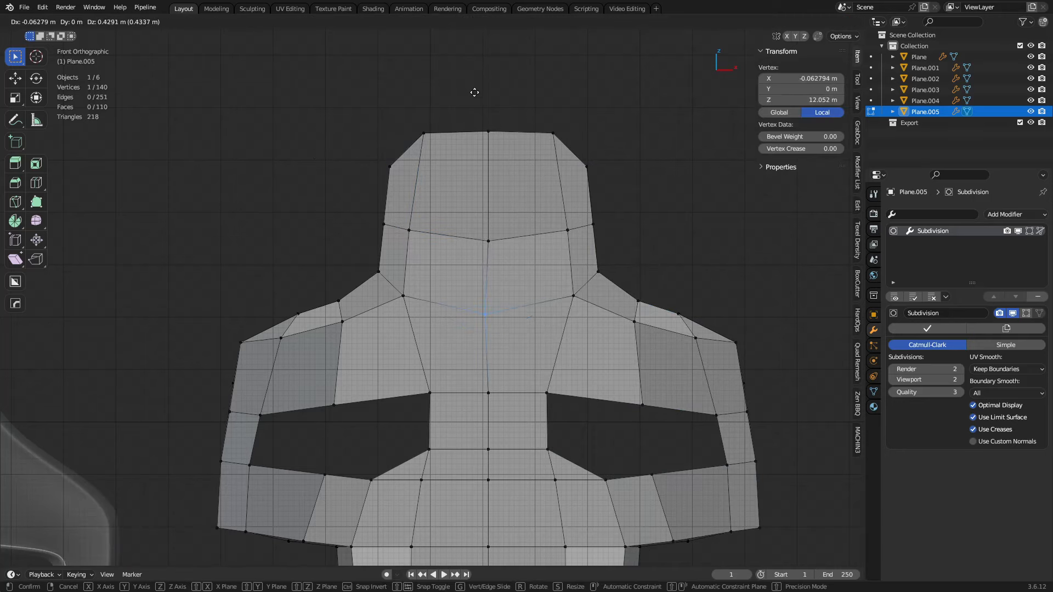
pyautogui.click(474, 92)
pyautogui.hotkey('alt', 'x')
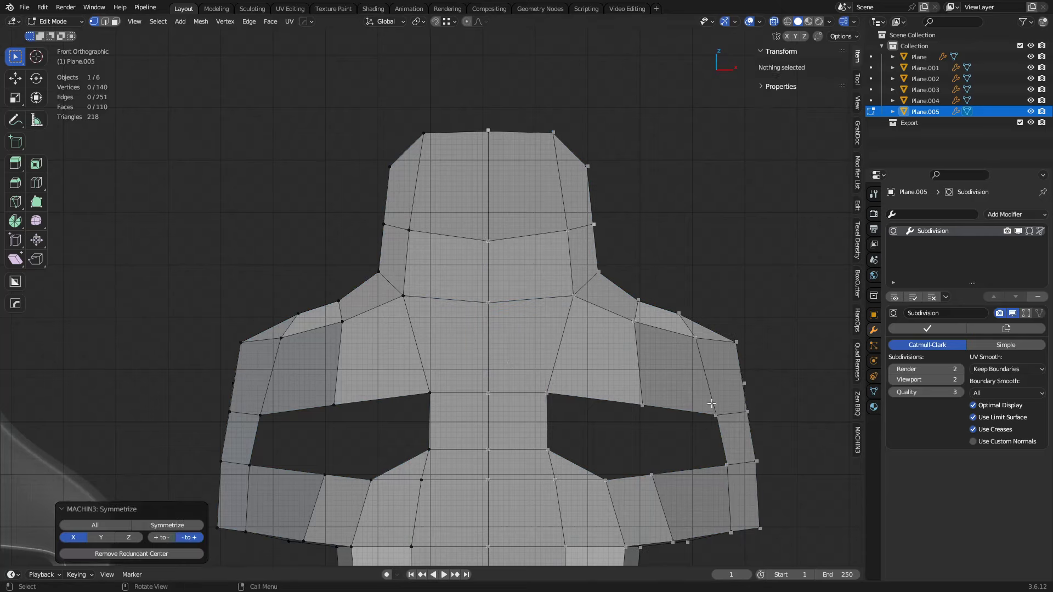
pyautogui.scroll(-2, 712, 404)
pyautogui.hotkey('alt', 'z')
# - Inset the three lower faces of the left panel column as one region with a thickness of 0.3753 m
pyautogui.keyDown('shift'); pyautogui.moveTo(712, 404); pyautogui.dragTo(696, 88, button='middle'); pyautogui.keyUp('shift')
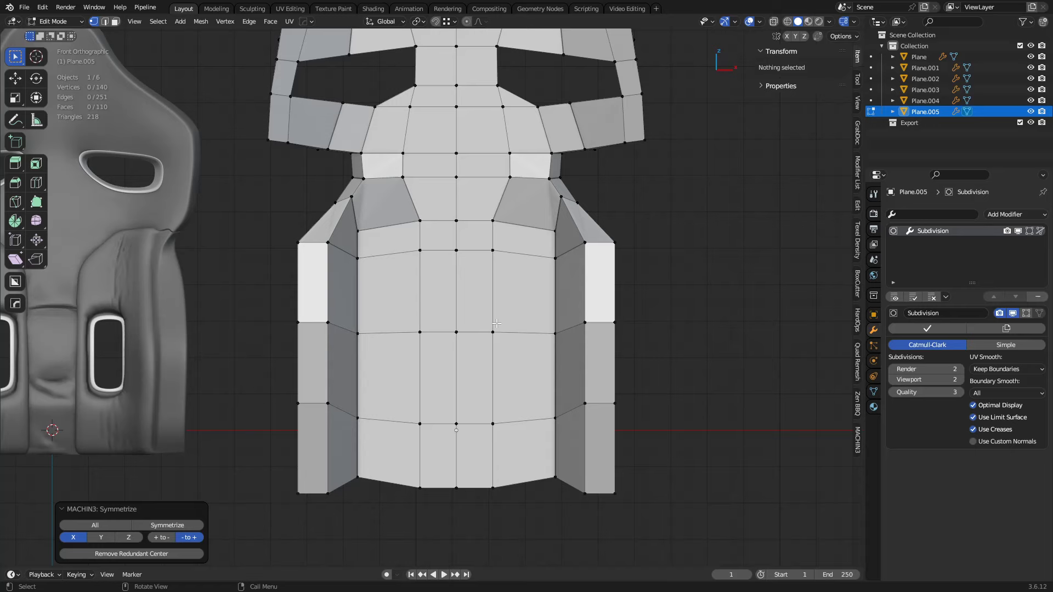
pyautogui.moveTo(491, 316); pyautogui.dragTo(476, 322, button='middle')
pyautogui.moveTo(464, 284); pyautogui.dragTo(452, 296, button='middle')
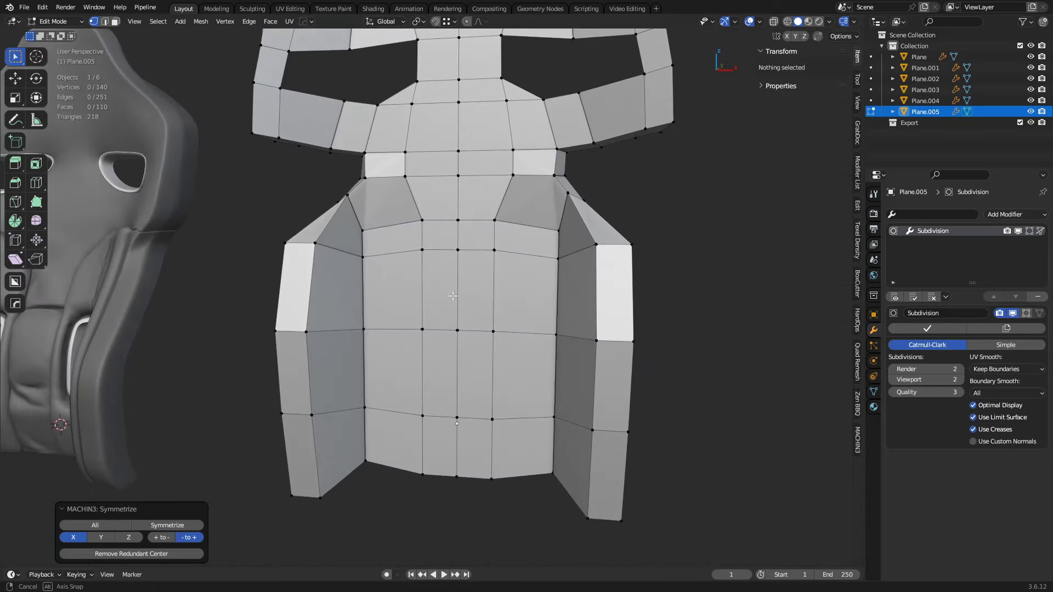
pyautogui.scroll(4, 438, 356)
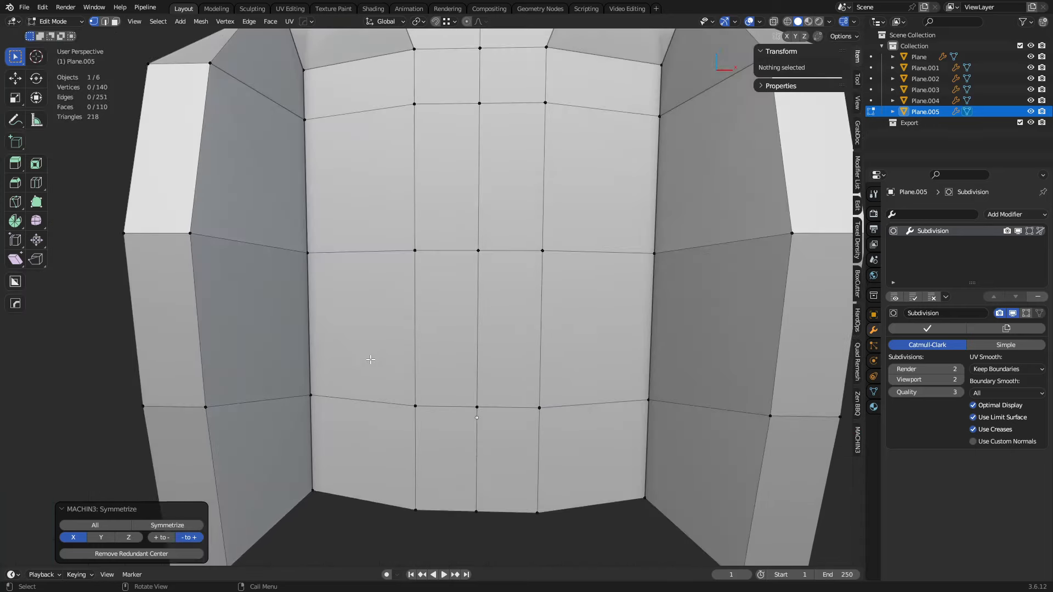
pyautogui.press('3')
pyautogui.click(378, 425)
pyautogui.keyDown('shift'); pyautogui.click(379, 340); pyautogui.keyUp('shift')
pyautogui.keyDown('shift'); pyautogui.click(383, 225); pyautogui.keyUp('shift')
pyautogui.press('i')
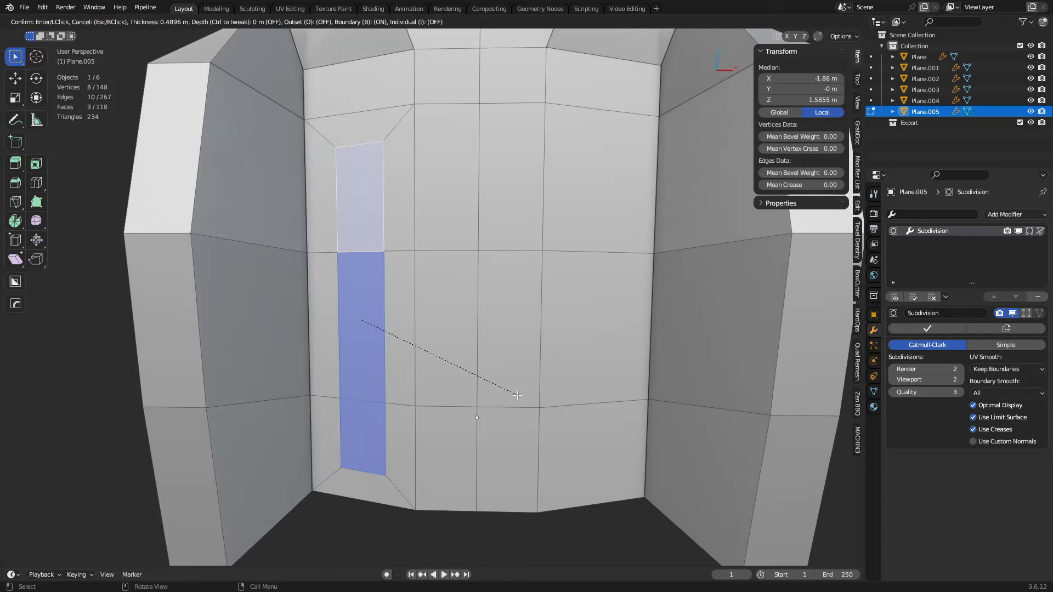
pyautogui.click(493, 388)
# - Inset the faces again with 0.198 m thickness and -0.3809 m depth, and delete them to open a slot
pyautogui.moveTo(494, 388)
pyautogui.mouseDown(button='middle')
pyautogui.moveTo(483, 387)
pyautogui.moveTo(509, 387)
pyautogui.mouseUp(button='middle')
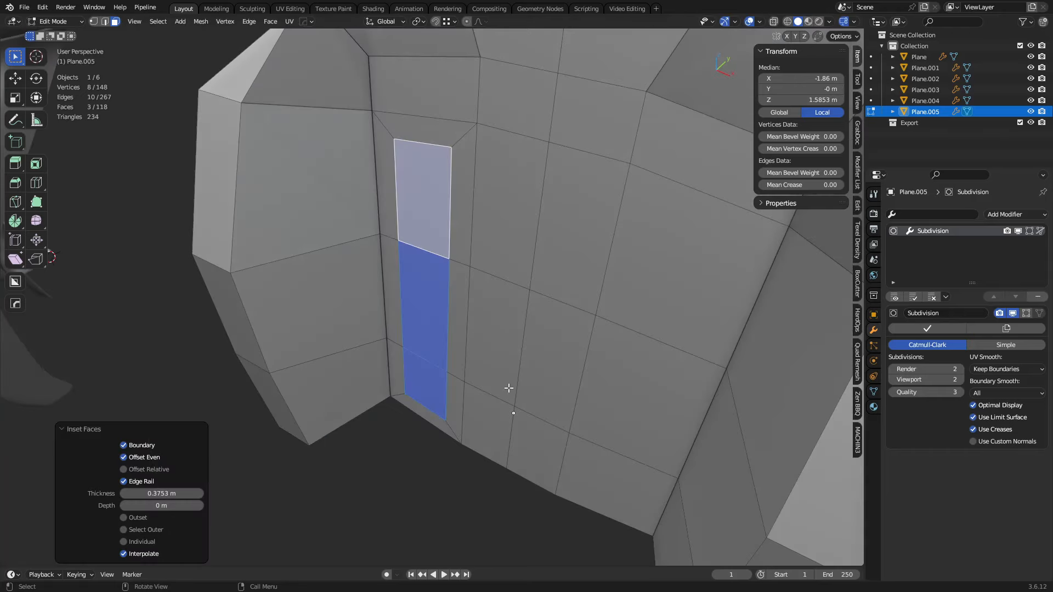
pyautogui.press('i')
pyautogui.press('ctrl')
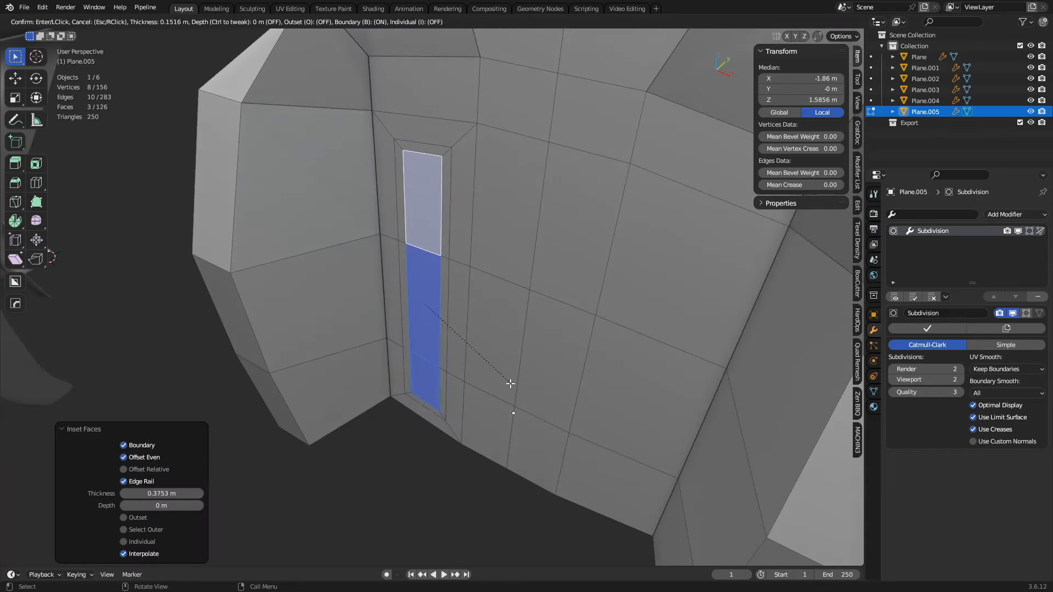
pyautogui.click(485, 385)
pyautogui.press('x')
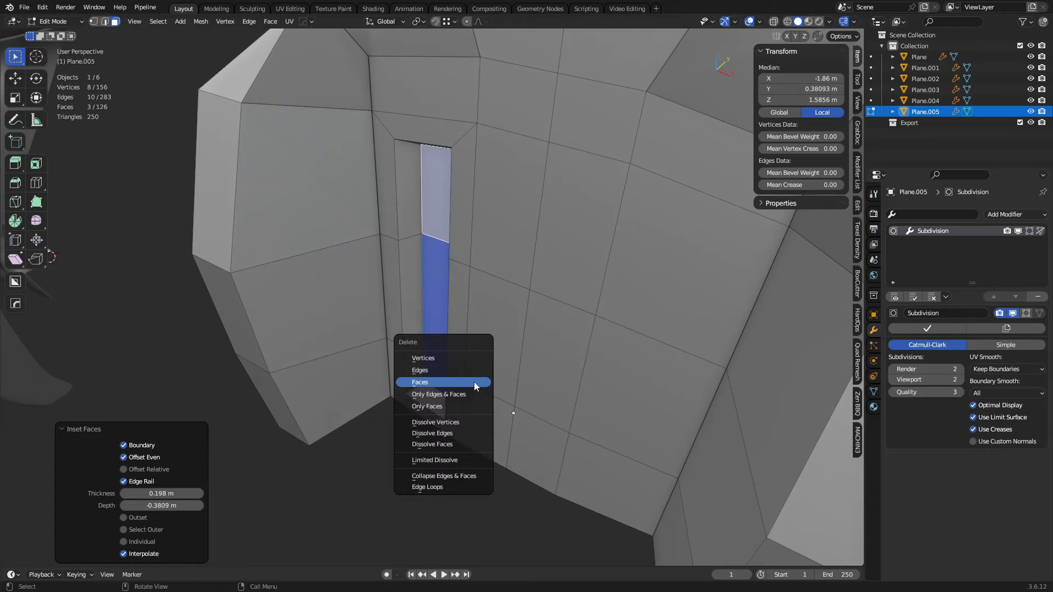
pyautogui.click(474, 381)
# - Check the smoothed slot in Object Mode and symmetrize the mesh across X in Edit Mode
pyautogui.moveTo(475, 382); pyautogui.dragTo(538, 383, button='middle')
pyautogui.hotkey('ctrl', 'Tab')
pyautogui.click(476, 384)
pyautogui.hotkey('ctrl', 'Tab')
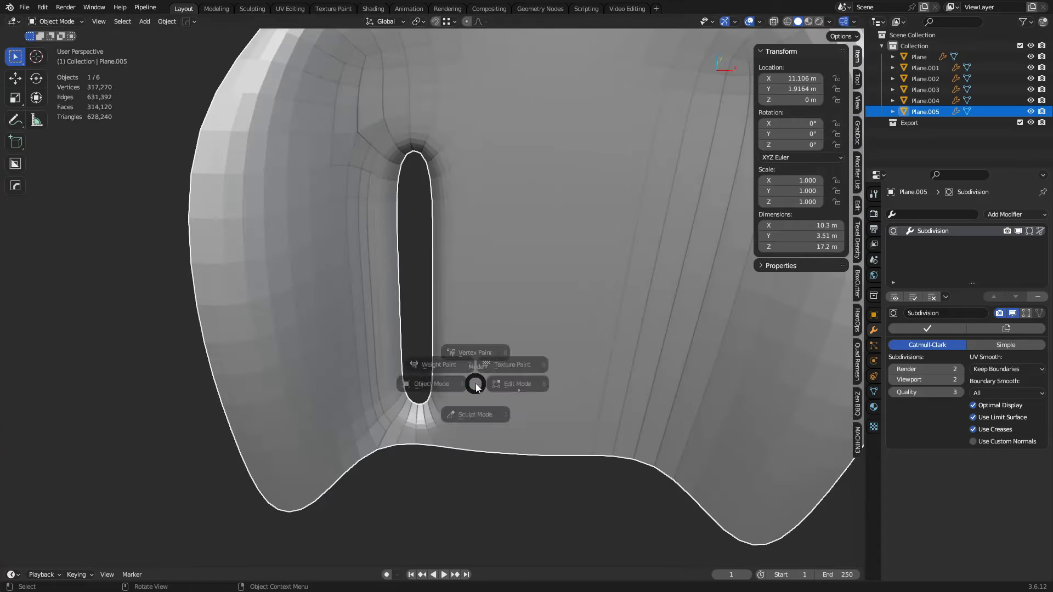
pyautogui.click(530, 381)
pyautogui.press('a')
pyautogui.hotkey('alt', 'x')
# - Extrude the border loop of the left shoulder opening backward along Y and scale the new loop
pyautogui.scroll(-4, 613, 353)
pyautogui.keyDown('shift'); pyautogui.moveTo(496, 233); pyautogui.dragTo(487, 416, button='middle'); pyautogui.keyUp('shift')
pyautogui.press('2')
pyautogui.keyDown('alt'); pyautogui.click(366, 245); pyautogui.keyUp('alt')
pyautogui.keyDown('shift'); pyautogui.moveTo(371, 245); pyautogui.dragTo(441, 339, button='middle'); pyautogui.keyUp('shift')
pyautogui.press('e')
pyautogui.press('y')
pyautogui.click(439, 360)
pyautogui.press('s')
pyautogui.click(486, 354)
# - Slide the edge crossing the opening's lower inner wall toward the center by a factor of 0.561 and preview the smoothed result
pyautogui.click(390, 278)
pyautogui.press('g')
pyautogui.press('g')
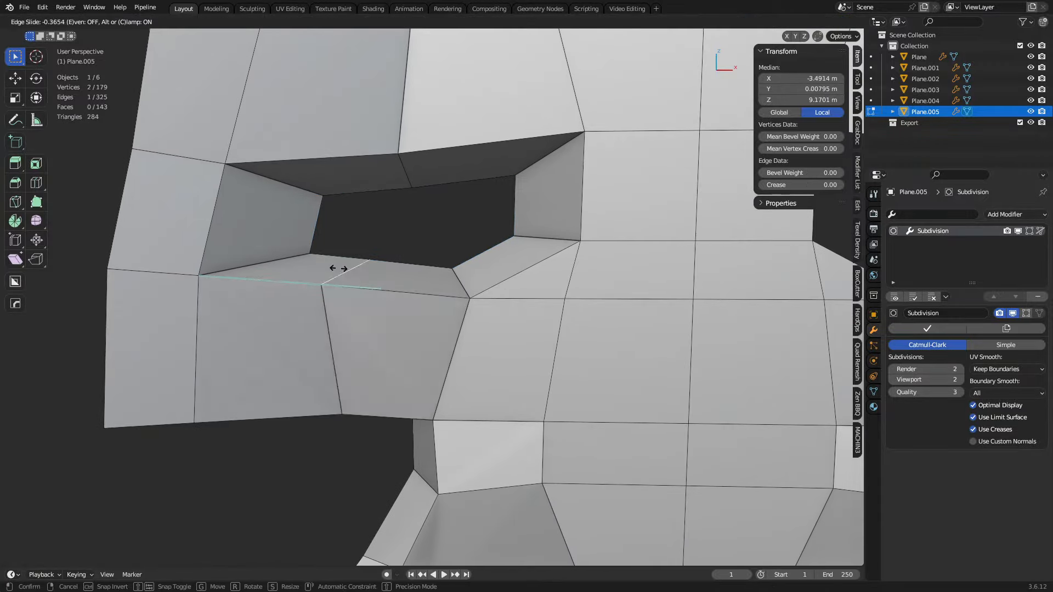
pyautogui.click(209, 256)
pyautogui.press('g')
pyautogui.press('g')
pyautogui.click(285, 269)
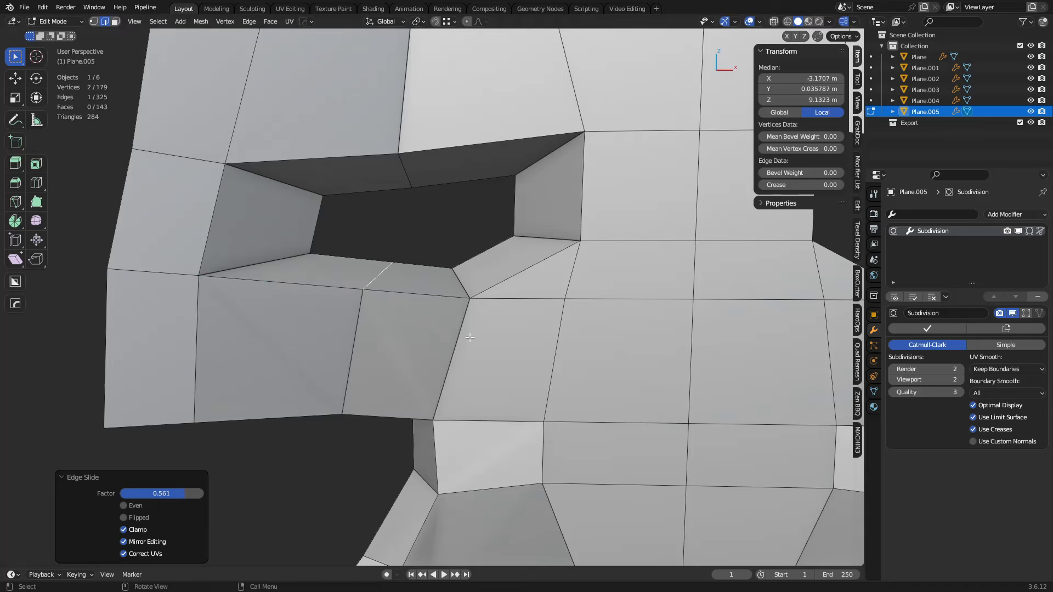
pyautogui.hotkey('ctrl', 'Tab')
pyautogui.click(410, 340)
# - Slide the edge crossing the opening's upper inner wall and check the smoothed hole shape in Object Mode
pyautogui.hotkey('ctrl', 'Tab')
pyautogui.click(443, 244)
pyautogui.click(417, 179)
pyautogui.press('g')
pyautogui.press('g')
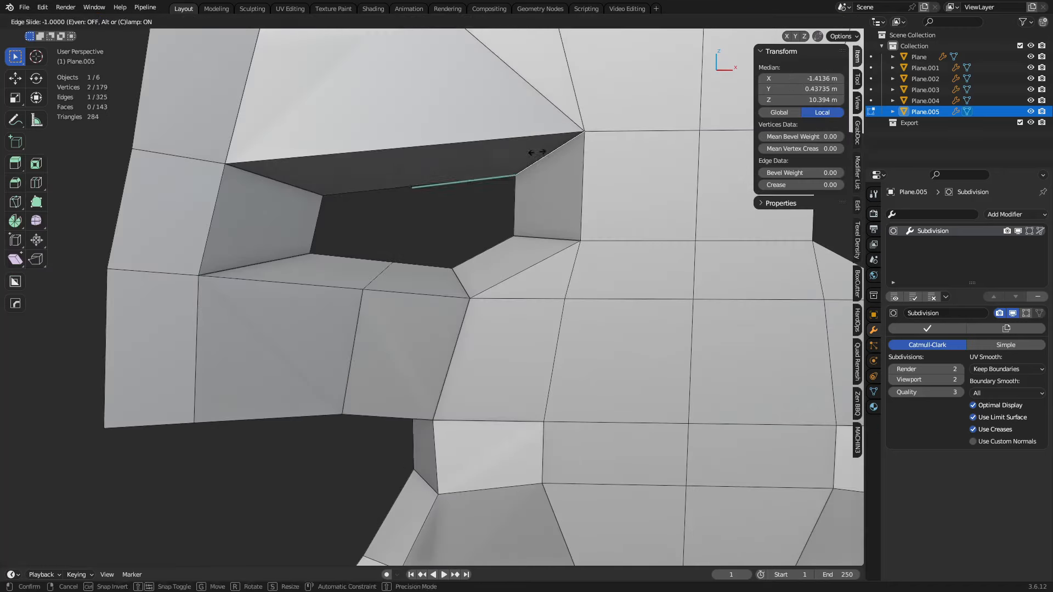
pyautogui.click(603, 141)
pyautogui.hotkey('ctrl', 'Tab')
pyautogui.click(433, 212)
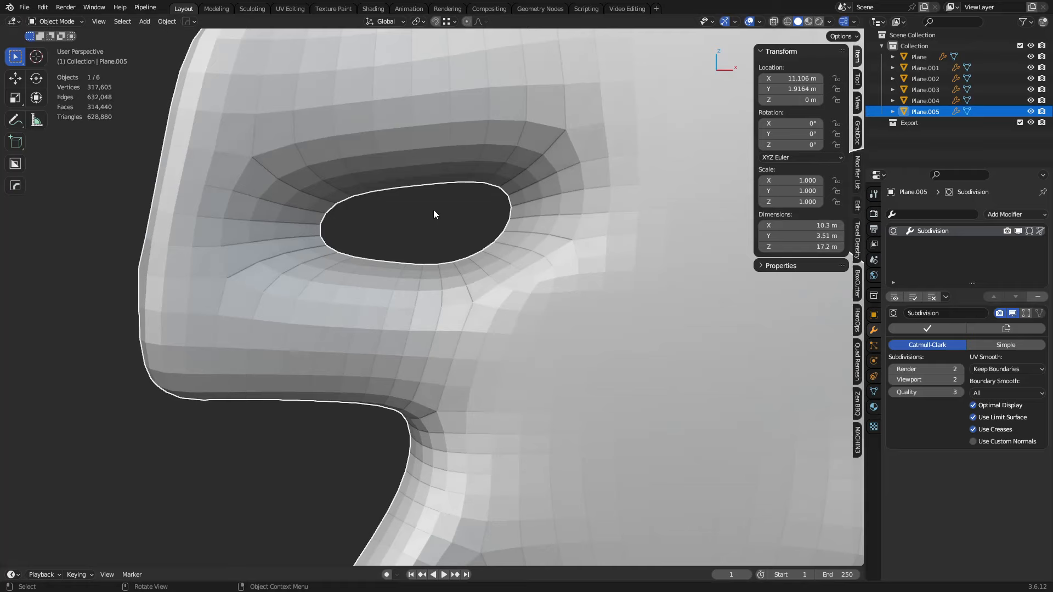
pyautogui.hotkey('ctrl', 'Tab')
pyautogui.click(557, 298)
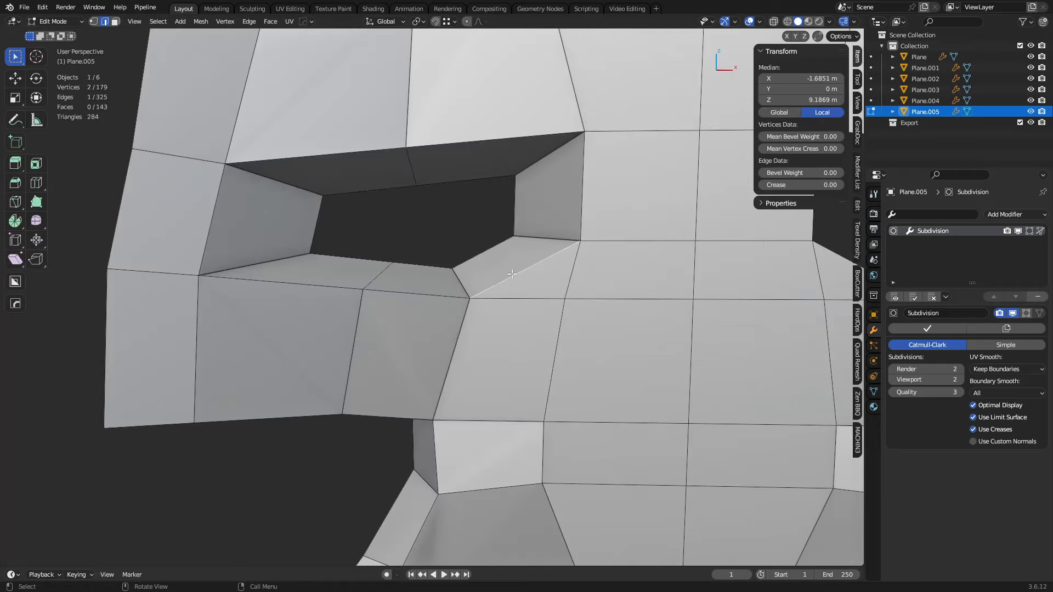
# - Select the open border edge loop of the left shoulder opening
pyautogui.press('3')
pyautogui.moveTo(512, 274); pyautogui.dragTo(496, 301, button='middle')
pyautogui.click(471, 287)
pyautogui.press('2')
pyautogui.keyDown('alt'); pyautogui.click(461, 284); pyautogui.keyUp('alt')
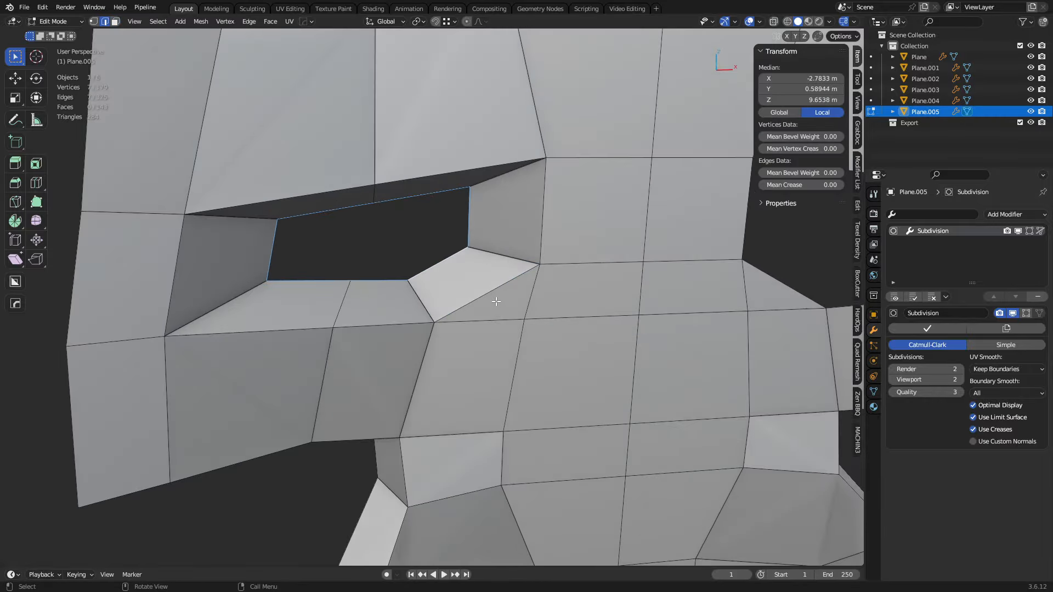
# - Move the seat's bottom vertices about 3.2 m forward and 0.8 m up in side view, using proportional editing with about 9.85 m influence
pyautogui.scroll(-4, 496, 301)
pyautogui.moveTo(526, 340); pyautogui.dragTo(449, 344, button='middle')
pyautogui.press('1')
pyautogui.hotkey('alt', 'z')
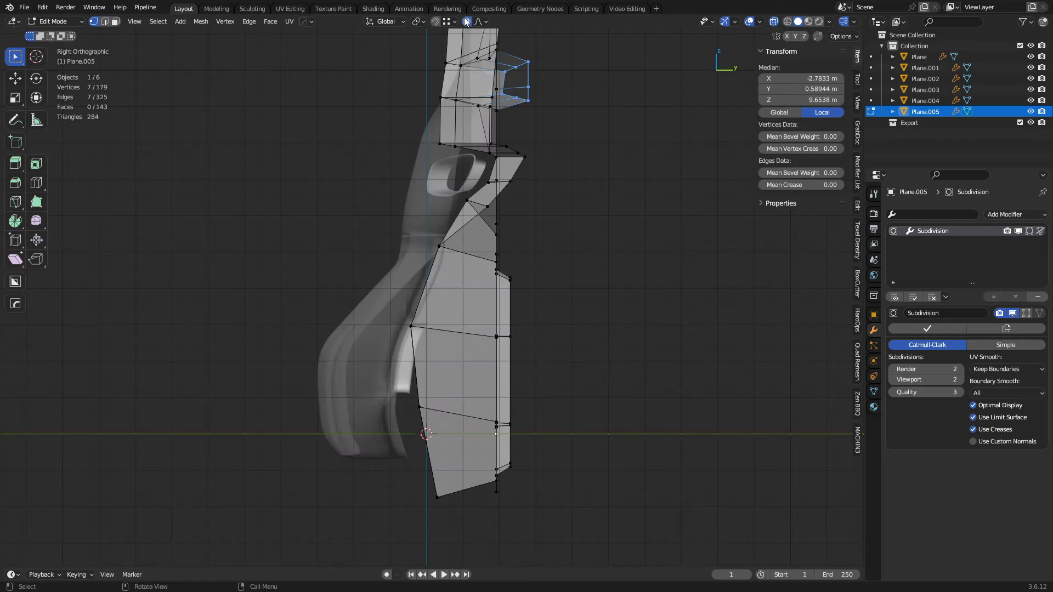
pyautogui.moveTo(388, 513); pyautogui.dragTo(615, 446)
pyautogui.press('g')
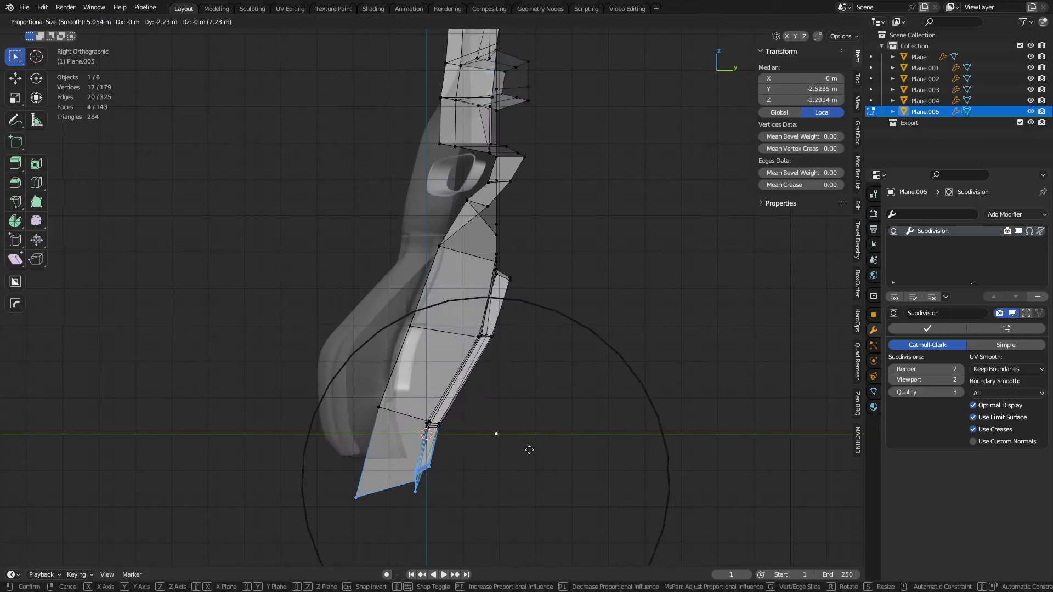
pyautogui.scroll(-3, 518, 439)
pyautogui.scroll(1, 502, 430)
pyautogui.scroll(-1, 496, 427)
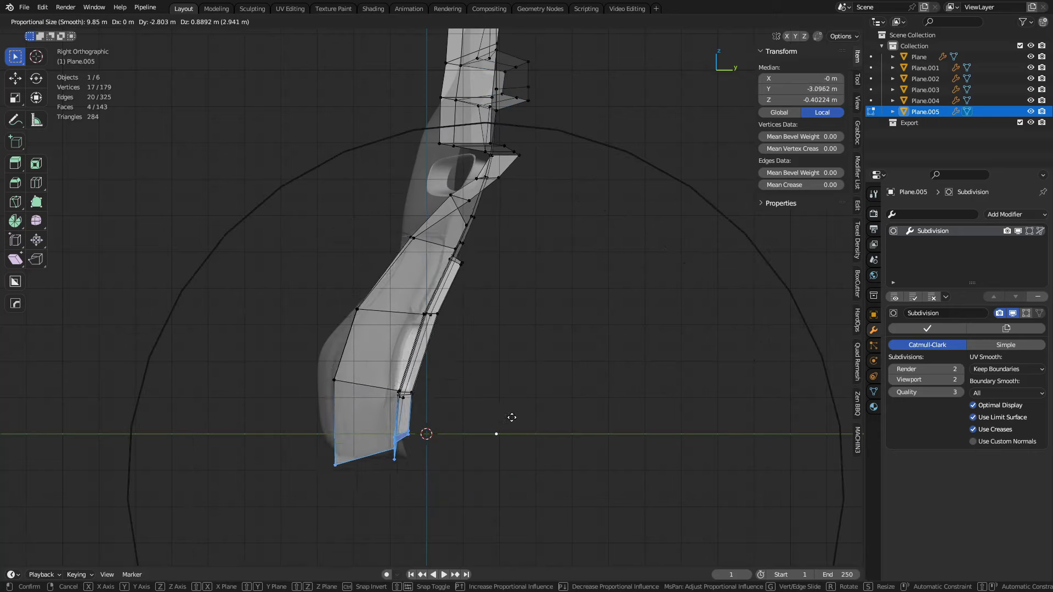
pyautogui.click(496, 419)
# - Examine the bent seat's smoothed shape and shoulder openings in Object Mode
pyautogui.keyDown('shift'); pyautogui.moveTo(495, 308); pyautogui.dragTo(419, 245, button='middle'); pyautogui.keyUp('shift')
pyautogui.moveTo(385, 175); pyautogui.dragTo(575, 285, button='middle')
pyautogui.hotkey('ctrl', 'Tab')
pyautogui.click(530, 290)
pyautogui.scroll(-2, 522, 339)
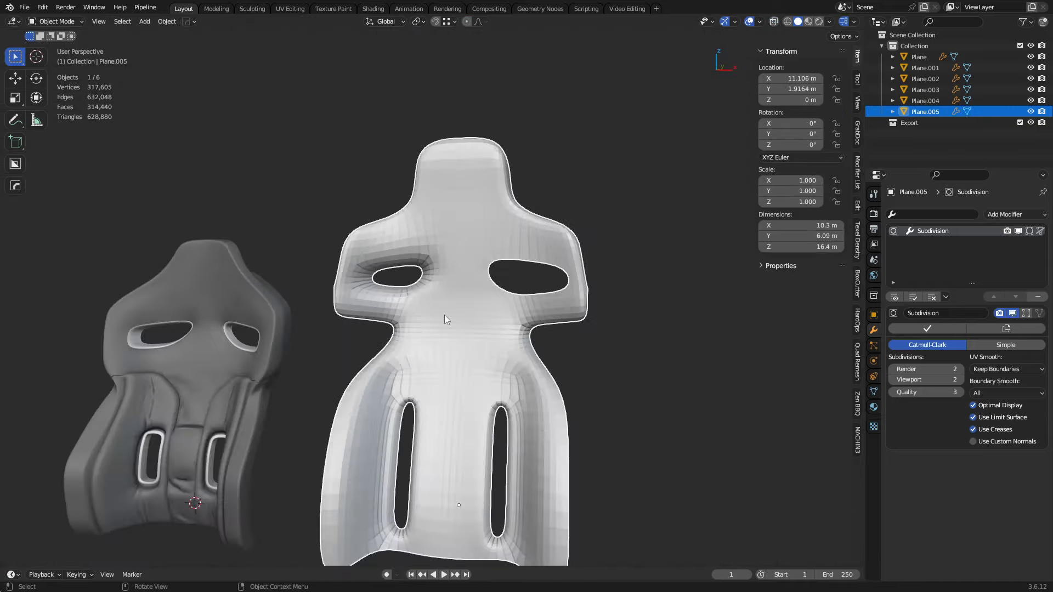
pyautogui.scroll(6, 428, 314)
pyautogui.keyDown('shift'); pyautogui.moveTo(455, 307); pyautogui.dragTo(828, 322, button='middle'); pyautogui.keyUp('shift')
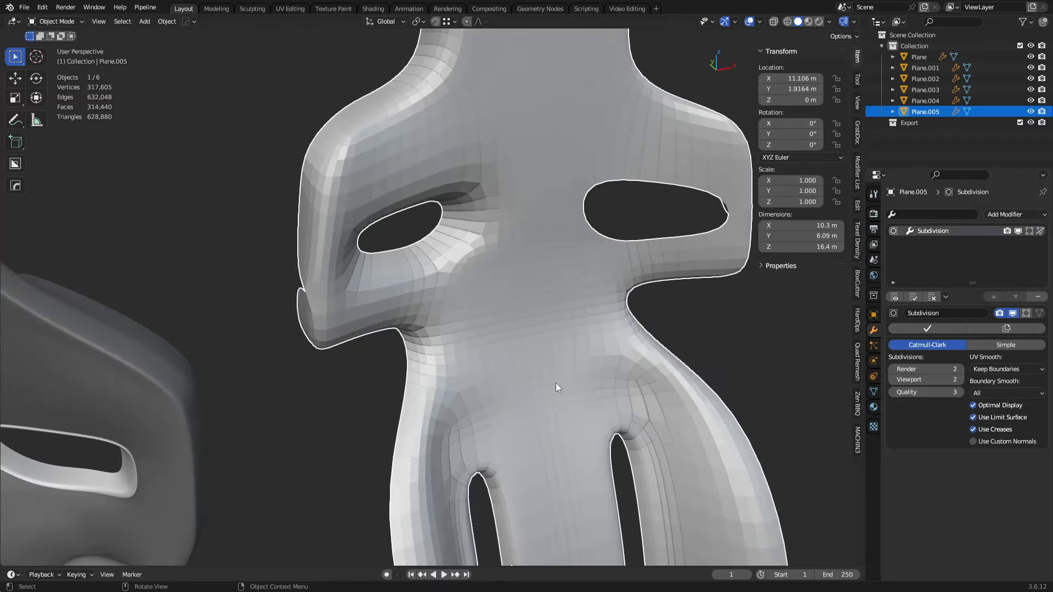
pyautogui.moveTo(324, 286); pyautogui.dragTo(370, 327, button='middle')
# - Try moving the horizontal edge on the left shoulder wing's outer side in Edit Mode, and undo the move
pyautogui.press('Tab')
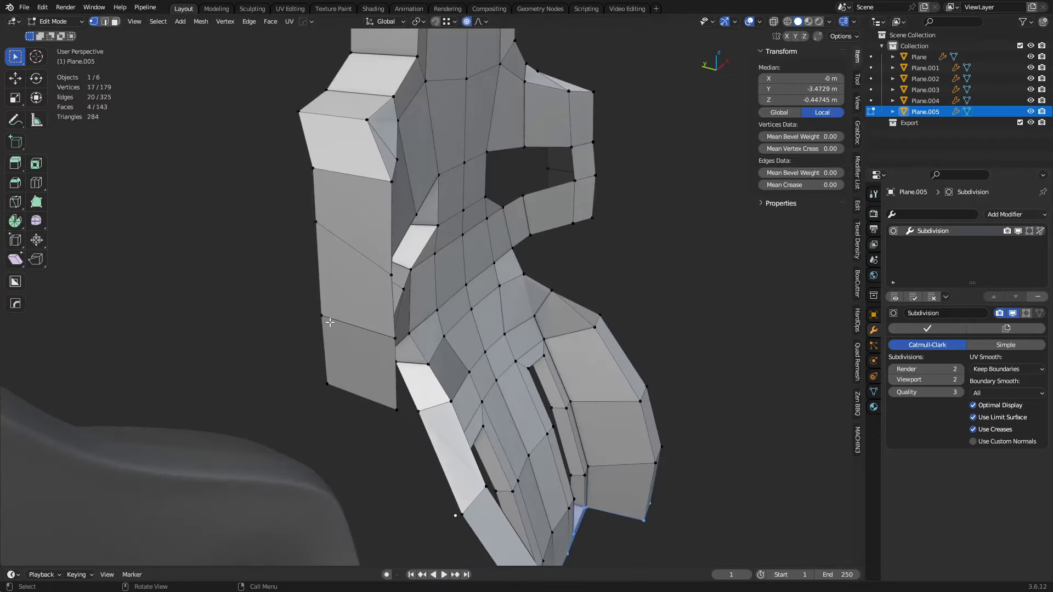
pyautogui.click(323, 317)
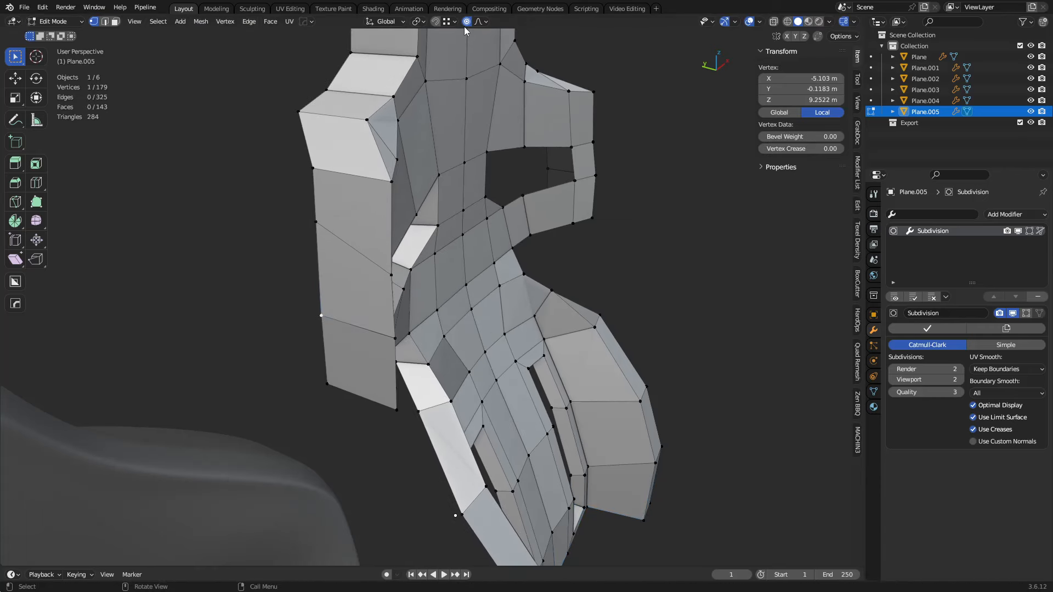
pyautogui.keyDown('alt'); pyautogui.middleClick(373, 342); pyautogui.keyUp('alt')
pyautogui.scroll(4, 599, 381)
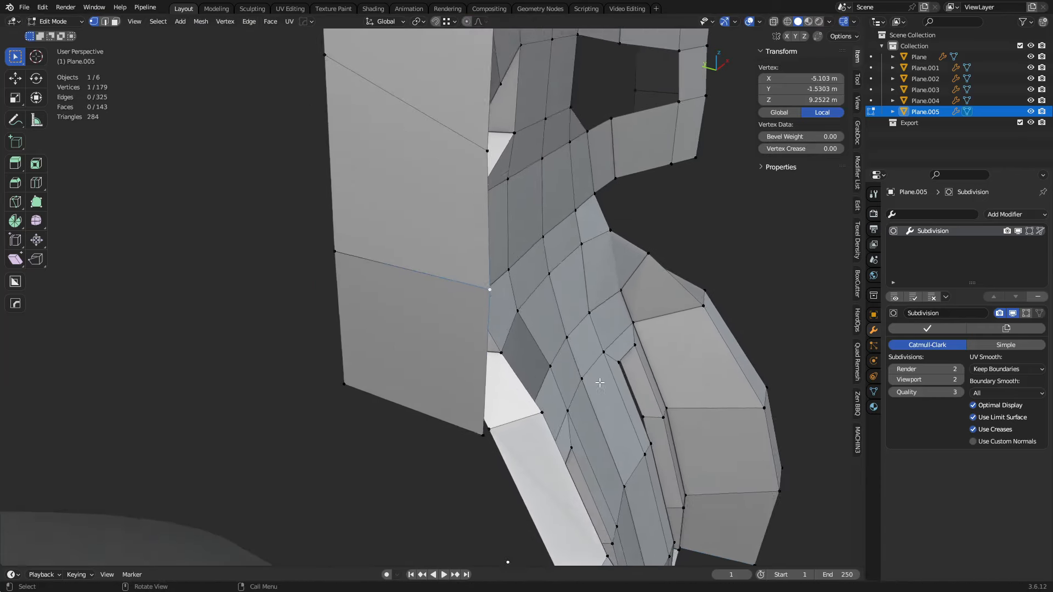
pyautogui.moveTo(600, 380); pyautogui.dragTo(485, 348, button='middle')
pyautogui.press('g')
pyautogui.rightClick(483, 343)
pyautogui.hotkey('alt', 'z')
pyautogui.moveTo(386, 301); pyautogui.dragTo(413, 285, button='middle')
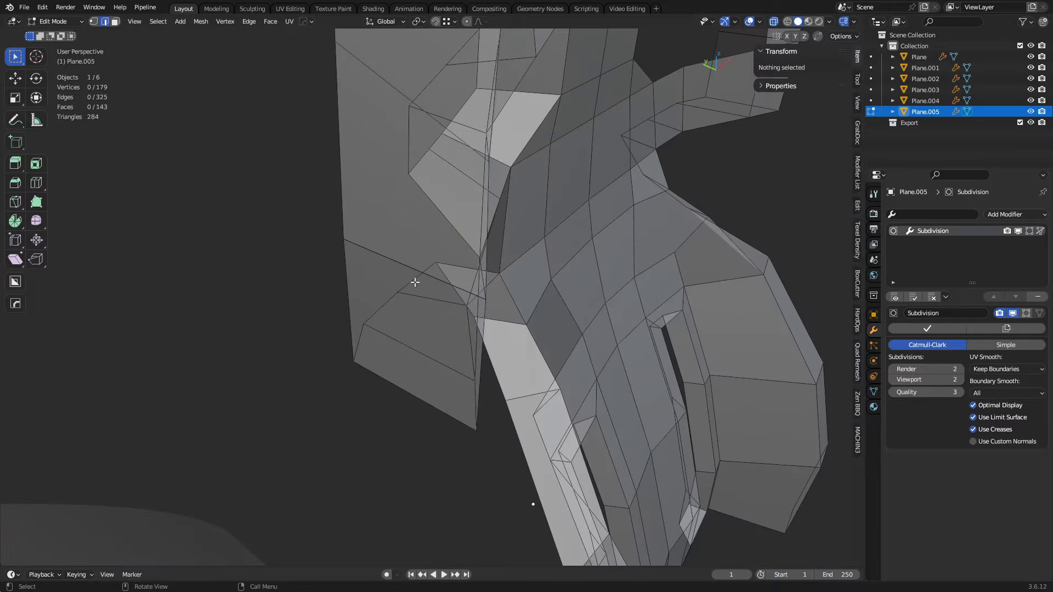
pyautogui.keyDown('shift'); pyautogui.click(425, 289); pyautogui.keyUp('shift')
pyautogui.press('g')
pyautogui.click(409, 296)
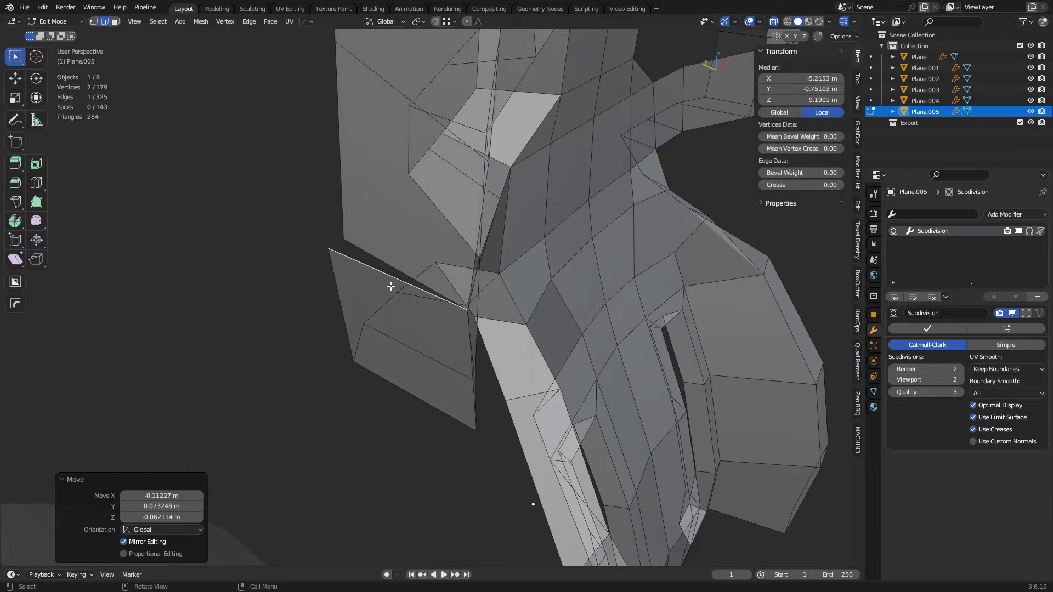
pyautogui.hotkey('ctrl', 'z')
# - Close the split on the left shoulder wing's outer edge and symmetrize the left side of the mesh across X
pyautogui.press('1')
pyautogui.click(343, 244)
pyautogui.press('g')
pyautogui.click(344, 236)
pyautogui.keyDown('shift'); pyautogui.click(344, 240); pyautogui.keyUp('shift')
pyautogui.press('1')
pyautogui.press('a')
pyautogui.moveTo(395, 275); pyautogui.dragTo(357, 399, button='middle')
# - Return to Object Mode and set the viewport subdivision level to 1
pyautogui.press('Tab')
pyautogui.hotkey('ctrl', '1')
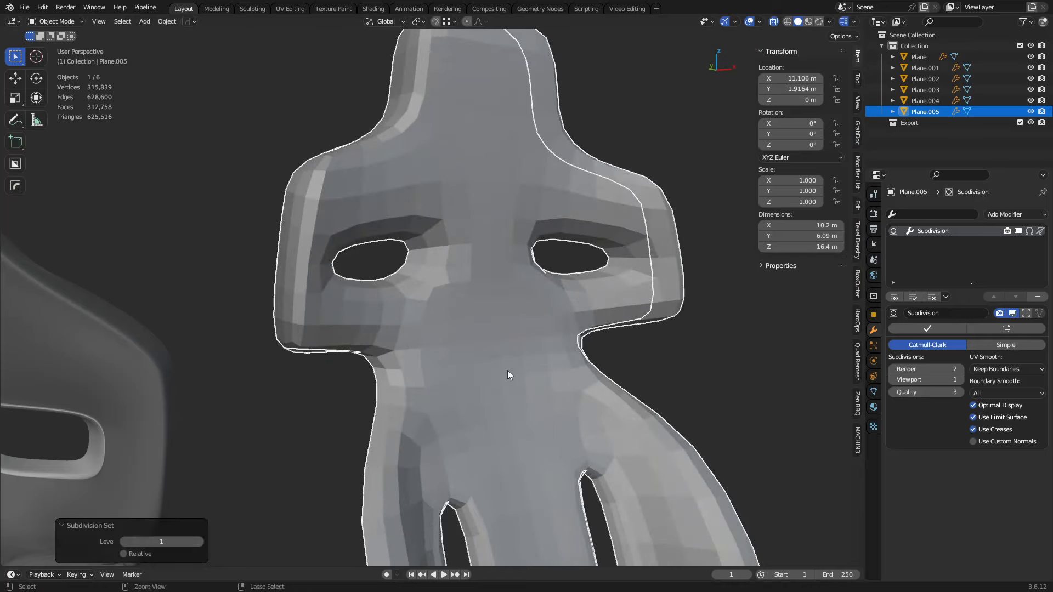
pyautogui.scroll(-3, 535, 371)
pyautogui.moveTo(535, 371); pyautogui.dragTo(463, 363, button='middle')
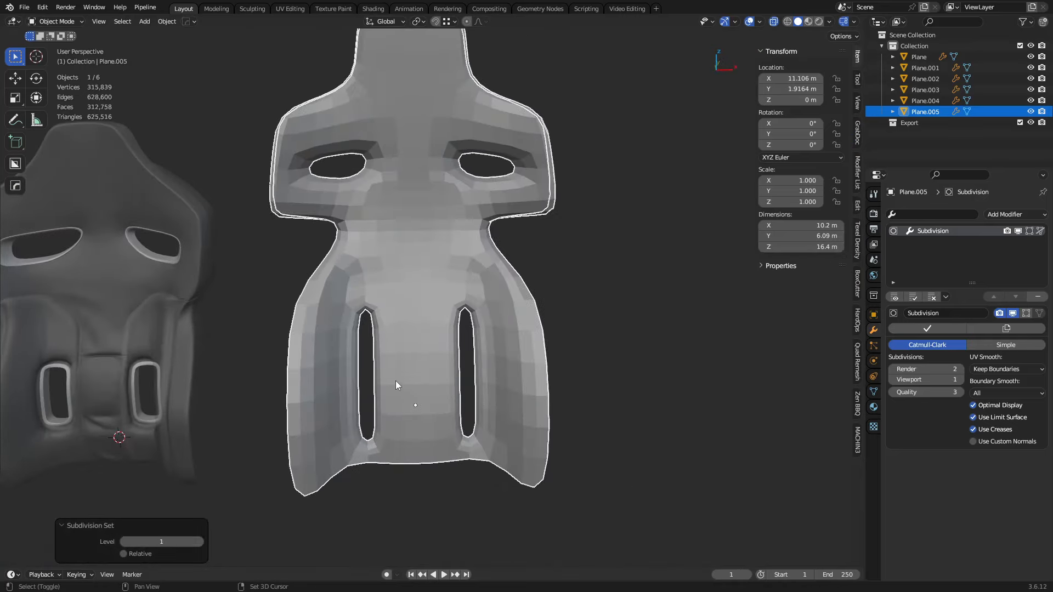
# - Show wireframes on the objects, disable Optimal Display for the Subdivision modifier and deselect the seat
pyautogui.keyDown('shift'); pyautogui.moveTo(396, 381); pyautogui.dragTo(409, 369, button='middle'); pyautogui.keyUp('shift')
pyautogui.scroll(1, 419, 344)
pyautogui.hotkey('shift', 'z')
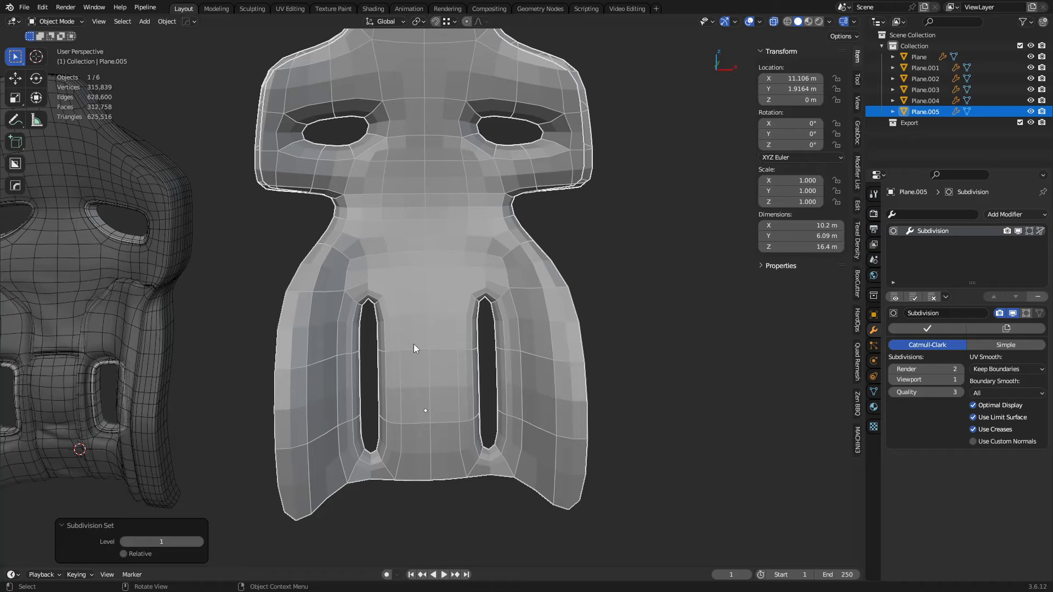
pyautogui.click(980, 407)
pyautogui.hotkey('alt', 'a')
pyautogui.moveTo(561, 304); pyautogui.dragTo(474, 285, button='middle')
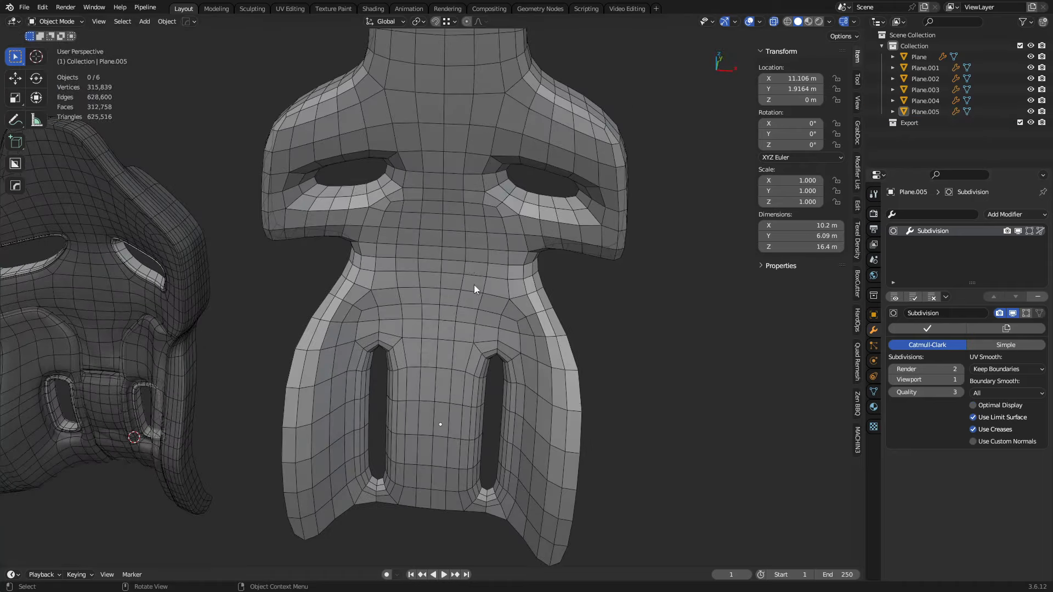
# - Knife a cut above the left lower slot, from the outer corner vertex across two faces to the center line
pyautogui.scroll(1, 445, 295)
pyautogui.keyDown('shift'); pyautogui.moveTo(456, 248); pyautogui.dragTo(356, 251, button='middle'); pyautogui.keyUp('shift')
pyautogui.scroll(3, 356, 251)
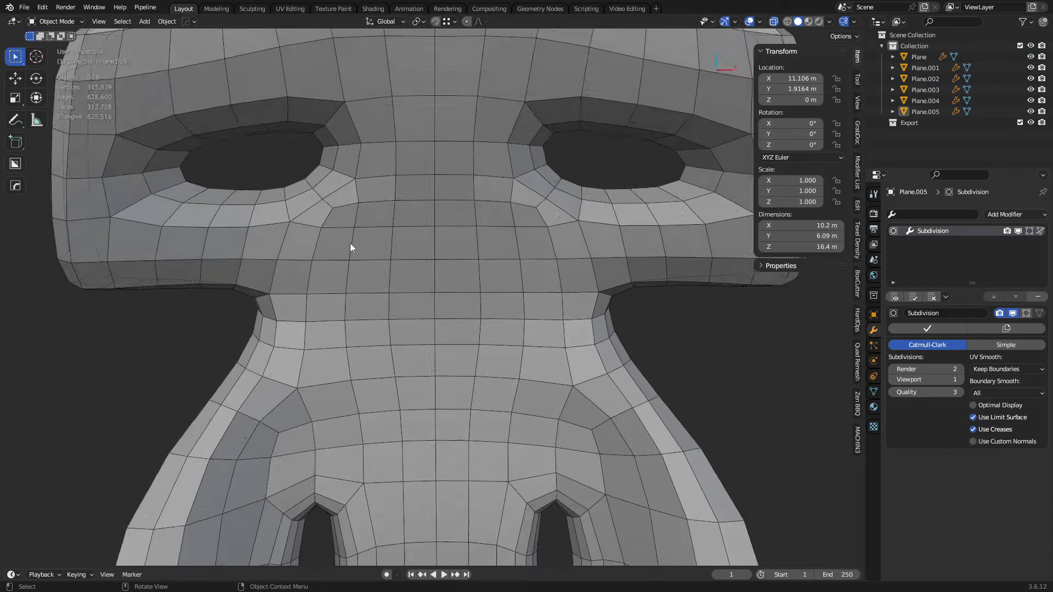
pyautogui.keyDown('shift'); pyautogui.moveTo(368, 377); pyautogui.dragTo(396, 267, button='middle'); pyautogui.keyUp('shift')
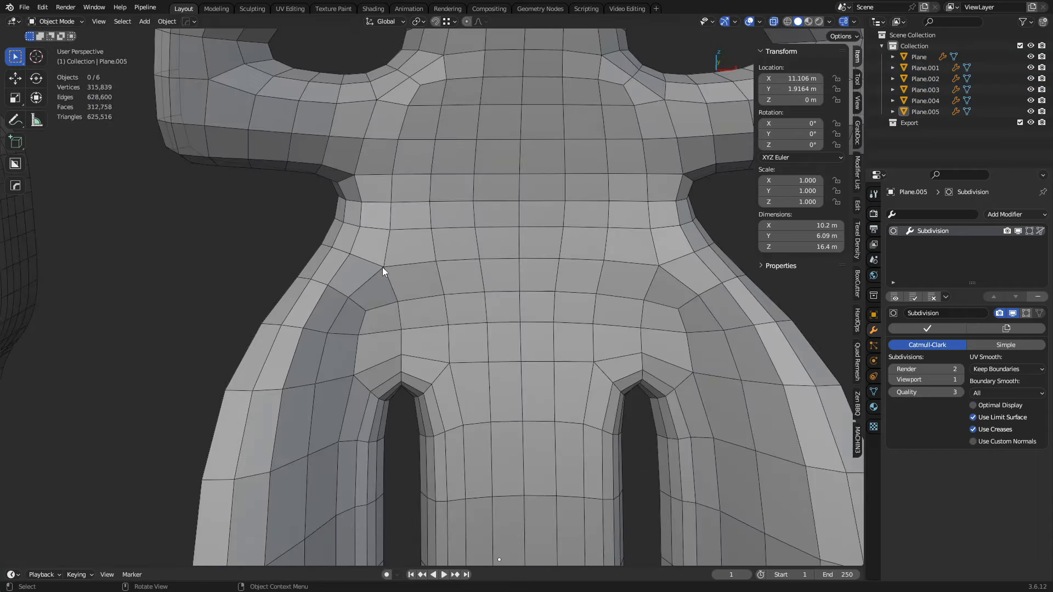
pyautogui.press('Tab')
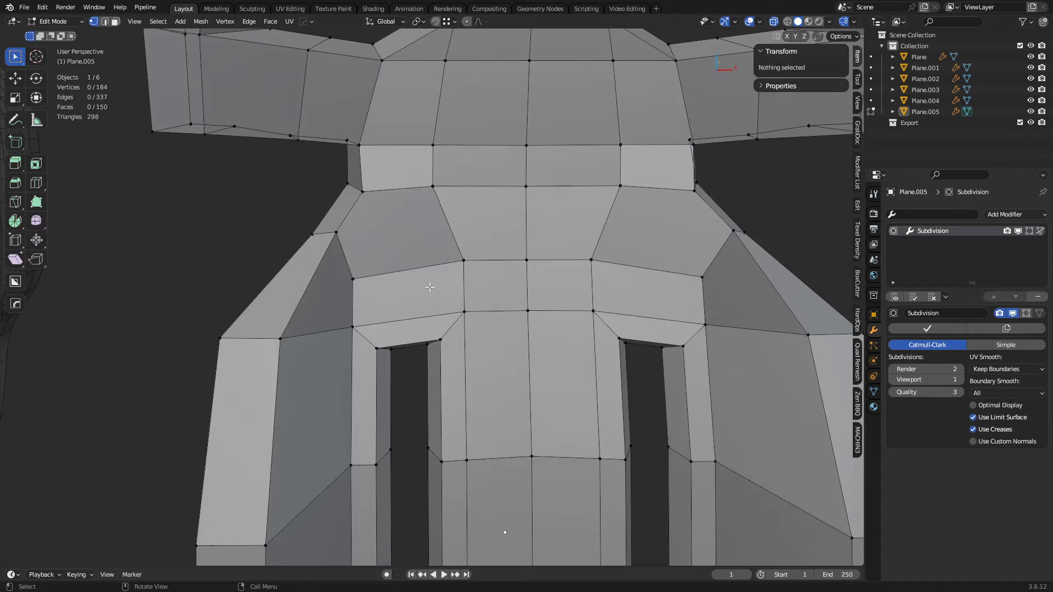
pyautogui.scroll(2, 430, 288)
pyautogui.keyDown('shift'); pyautogui.moveTo(371, 256); pyautogui.dragTo(436, 314, button='middle'); pyautogui.keyUp('shift')
pyautogui.press('k')
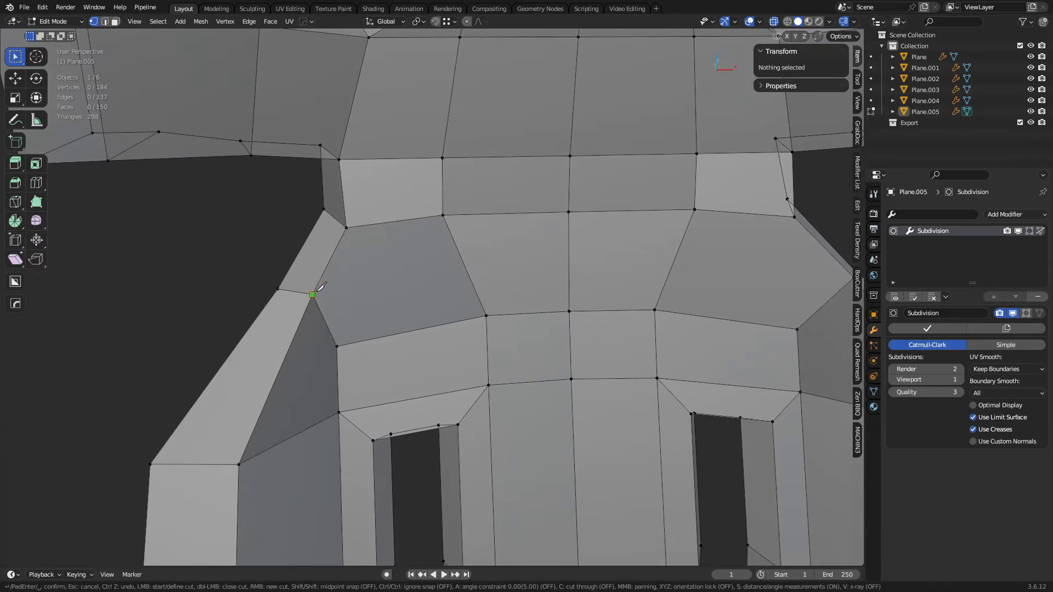
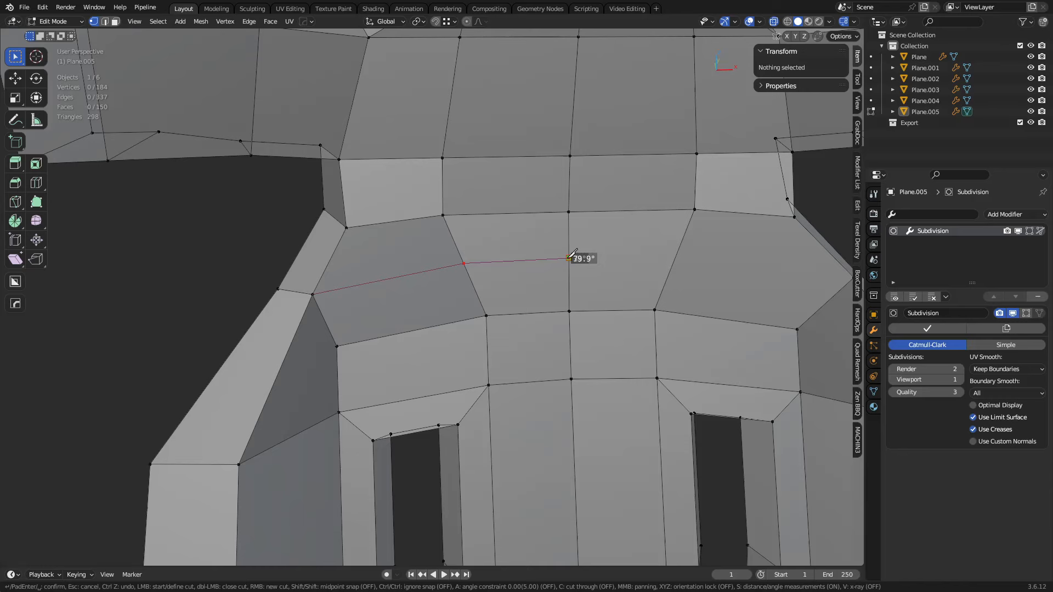
pyautogui.click(568, 259)
pyautogui.press('Return')
# - Symmetrize the mesh across X from negative to positive and check the smoothed result in Object Mode
pyautogui.press('a')
pyautogui.hotkey('alt', 'x')
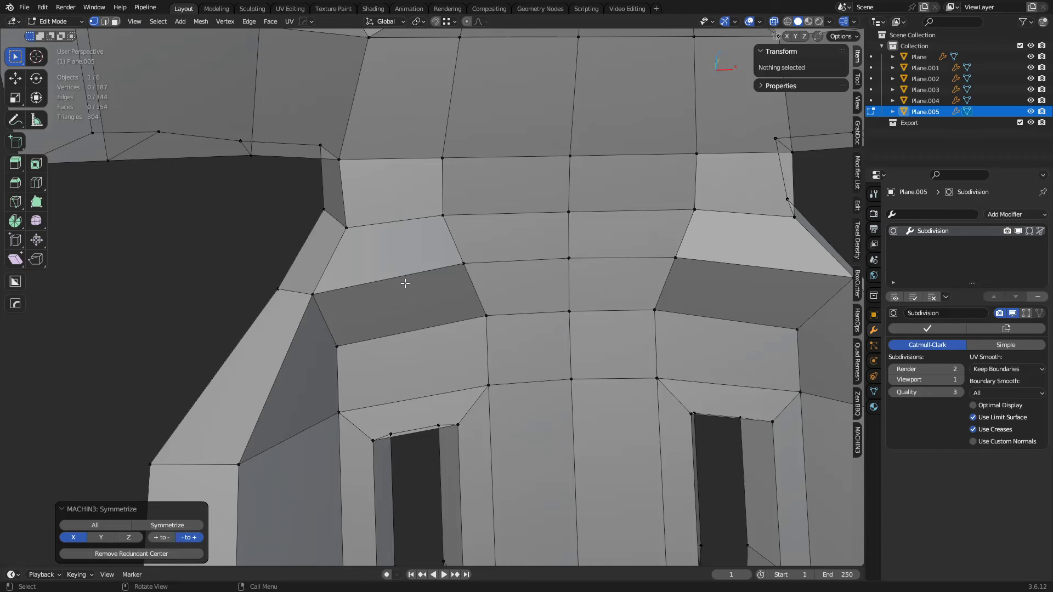
pyautogui.hotkey('ctrl', 'Tab')
pyautogui.click(378, 303)
pyautogui.moveTo(378, 304); pyautogui.dragTo(412, 294, button='middle')
pyautogui.moveTo(461, 317)
pyautogui.mouseDown(button='middle')
pyautogui.moveTo(627, 322)
pyautogui.moveTo(442, 326)
pyautogui.moveTo(463, 337)
pyautogui.mouseUp(button='middle')
# - Try moving the left vertex of the knife cut about 0.56 m outward along X, and undo the move
pyautogui.hotkey('ctrl', 'Tab')
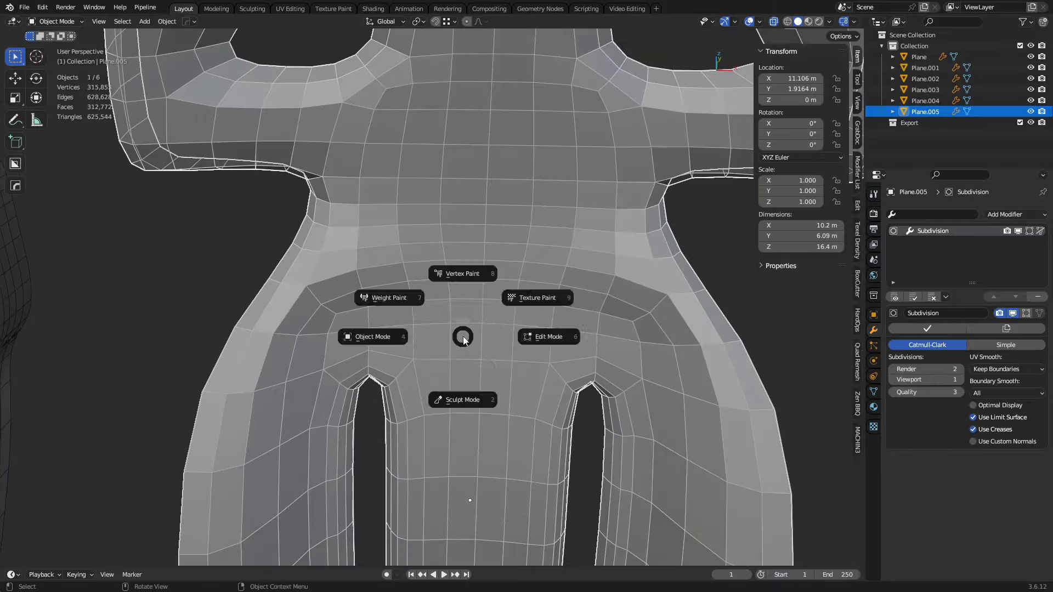
pyautogui.click(549, 337)
pyautogui.scroll(-2, 462, 329)
pyautogui.moveTo(406, 235)
pyautogui.mouseDown(button='middle')
pyautogui.moveTo(398, 270)
pyautogui.moveTo(425, 270)
pyautogui.moveTo(407, 298)
pyautogui.moveTo(392, 283)
pyautogui.moveTo(399, 253)
pyautogui.mouseUp(button='middle')
pyautogui.click(396, 239)
pyautogui.press('g')
pyautogui.press('x')
pyautogui.click(386, 309)
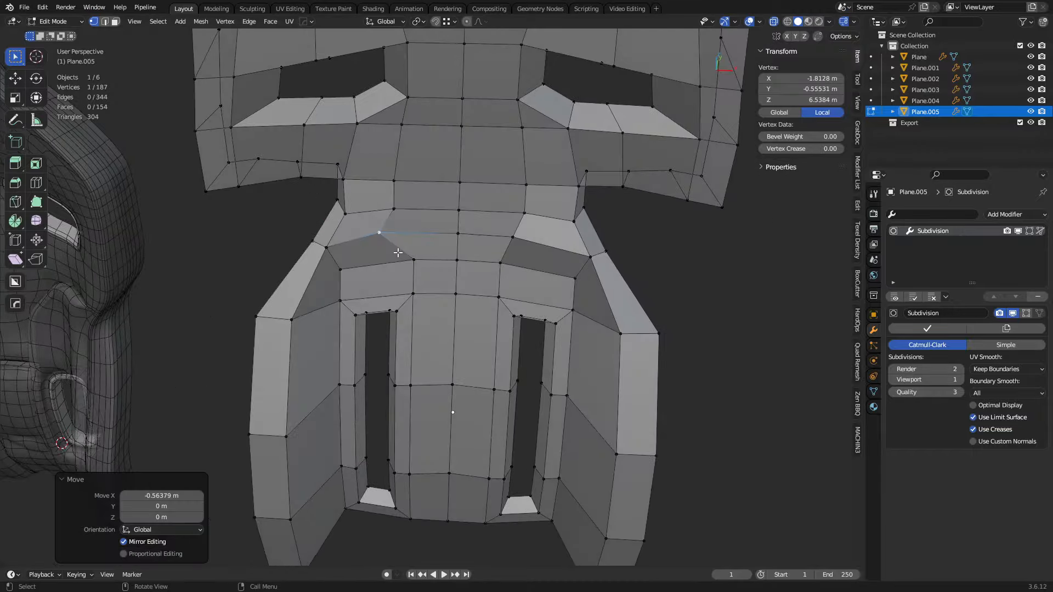
pyautogui.press('g')
pyautogui.press('x')
pyautogui.rightClick(418, 248)
pyautogui.hotkey('ctrl', 'z')
# - Check the smoothed lower slots in Object Mode and return to Edit Mode
pyautogui.hotkey('ctrl', 'Tab')
pyautogui.click(386, 322)
pyautogui.moveTo(473, 337); pyautogui.dragTo(470, 288, button='middle')
pyautogui.hotkey('ctrl', 'Tab')
pyautogui.click(422, 286)
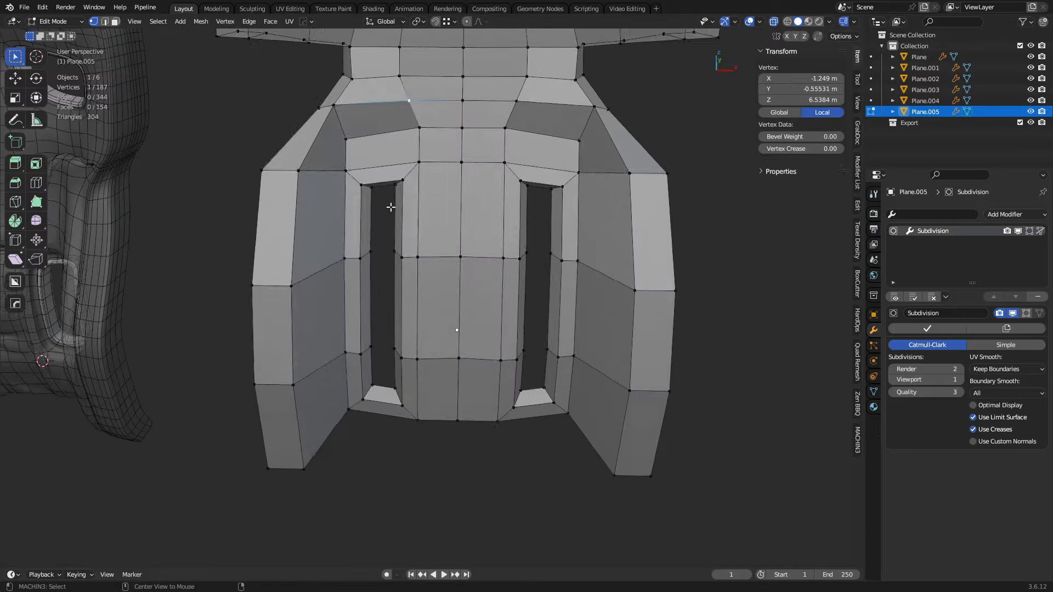
# - Try two loop cuts running up from the left lower slot's upper end, preview the smoothed slot and undo the cuts
pyautogui.keyDown('alt'); pyautogui.middleClick(391, 207); pyautogui.keyUp('alt')
pyautogui.moveTo(422, 263)
pyautogui.keyDown('ctrl'); pyautogui.mouseDown(button='middle')
pyautogui.moveTo(475, 305)
pyautogui.moveTo(444, 247)
pyautogui.moveTo(422, 273)
pyautogui.mouseUp(button='middle'); pyautogui.keyUp('ctrl')
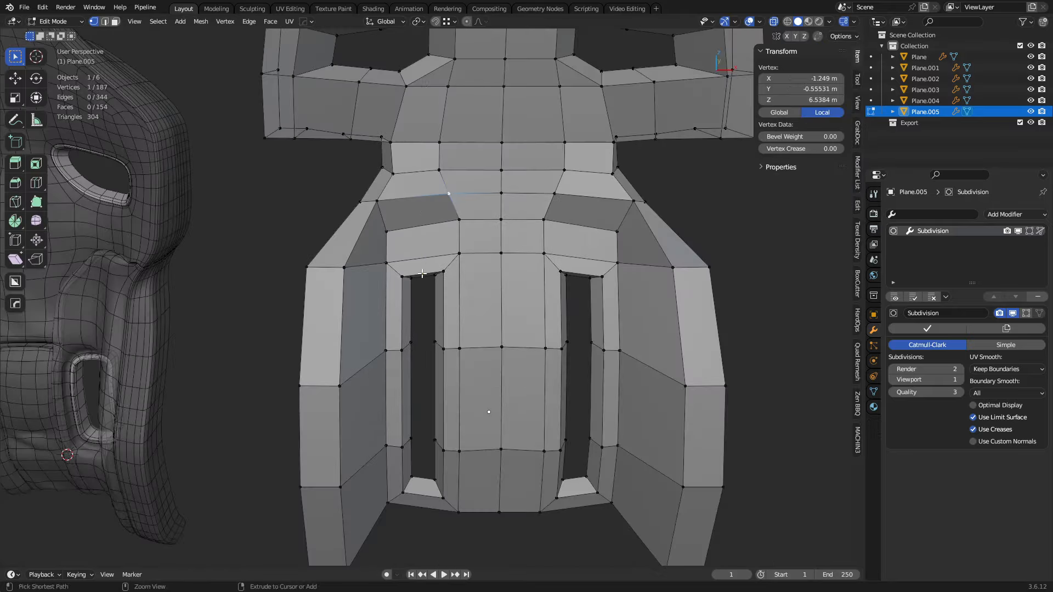
pyautogui.scroll(1, 423, 274)
pyautogui.click(421, 273)
pyautogui.rightClick(419, 273)
pyautogui.hotkey('ctrl', 'Tab')
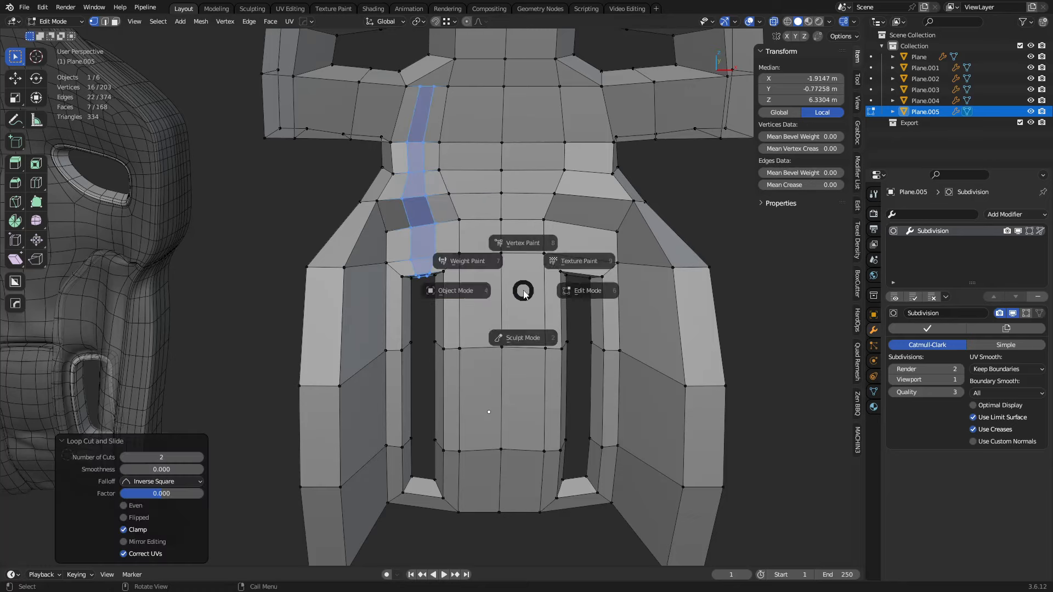
pyautogui.click(449, 289)
pyautogui.scroll(2, 416, 277)
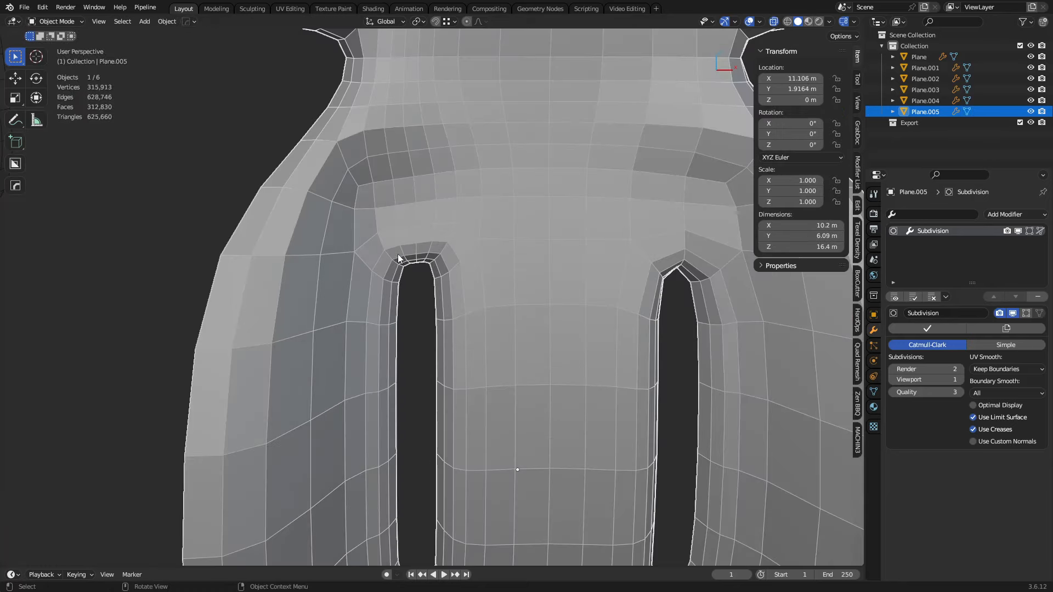
pyautogui.scroll(-5, 535, 310)
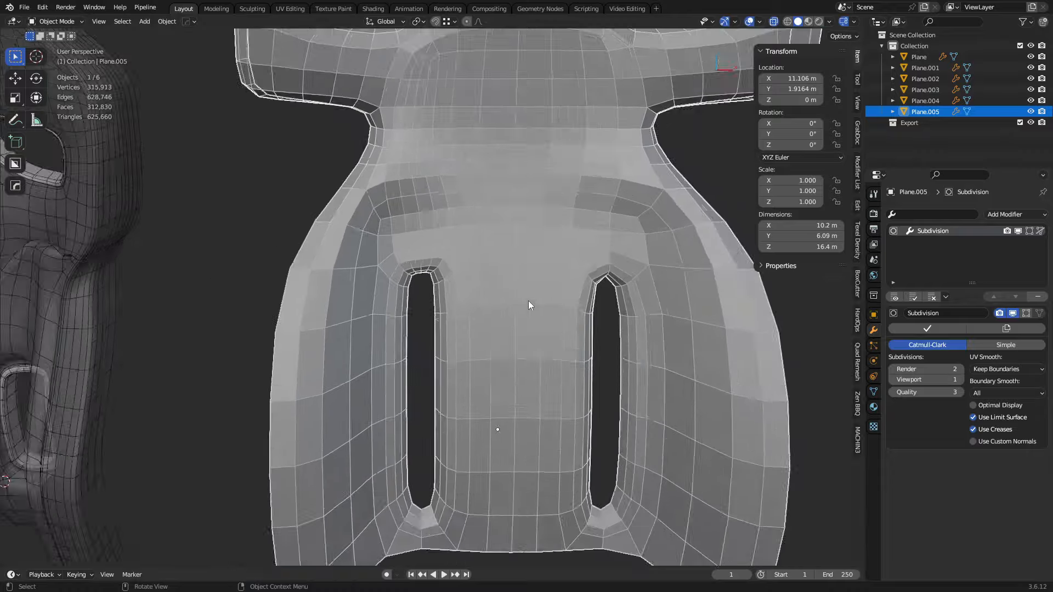
pyautogui.press('Tab')
pyautogui.press('Tab')
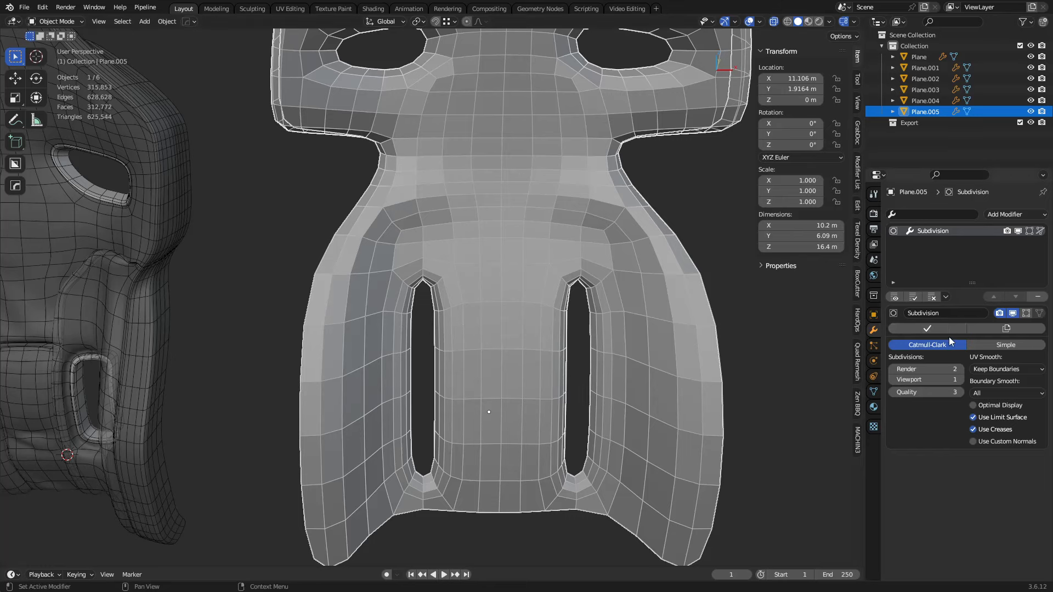
# - Apply the Subdivision modifier to the seat mesh and enter Edit Mode
pyautogui.click(931, 331)
pyautogui.press('Tab')
pyautogui.scroll(5, 418, 275)
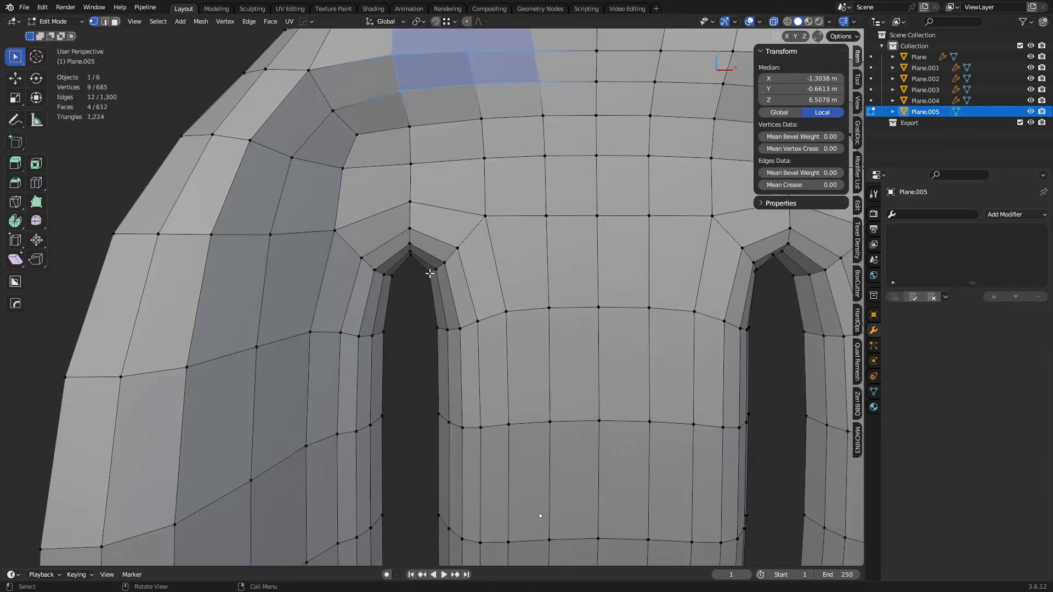
# - Move the vertex groups at both upper corners of the left lower slot outward, shifting the left group about 0.11 m
pyautogui.moveTo(418, 275); pyautogui.dragTo(405, 317, button='middle')
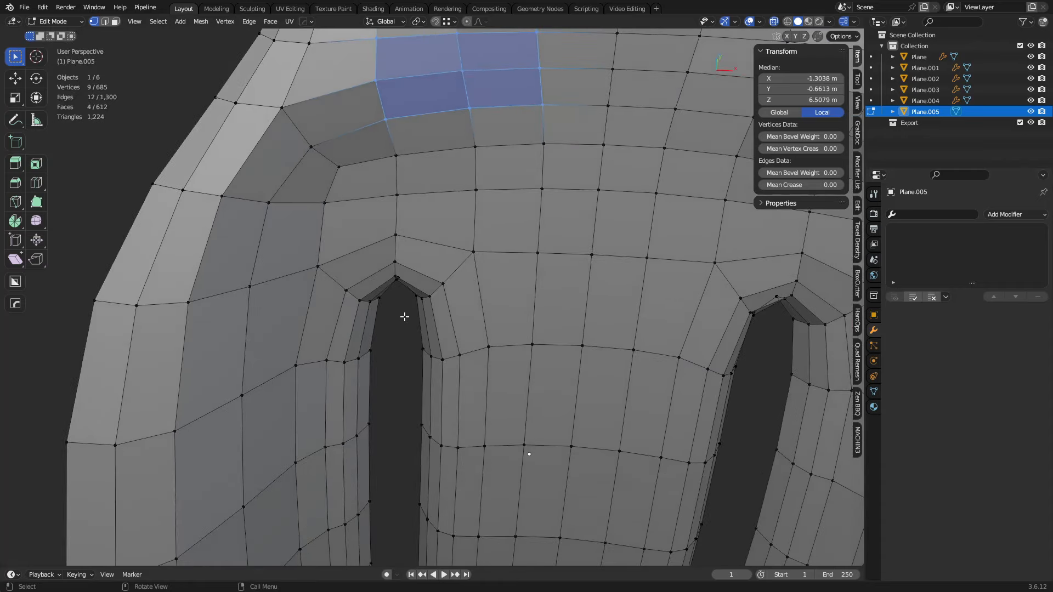
pyautogui.moveTo(453, 273); pyautogui.dragTo(453, 273)
pyautogui.press('g')
pyautogui.click(464, 275)
pyautogui.moveTo(367, 299); pyautogui.dragTo(341, 285)
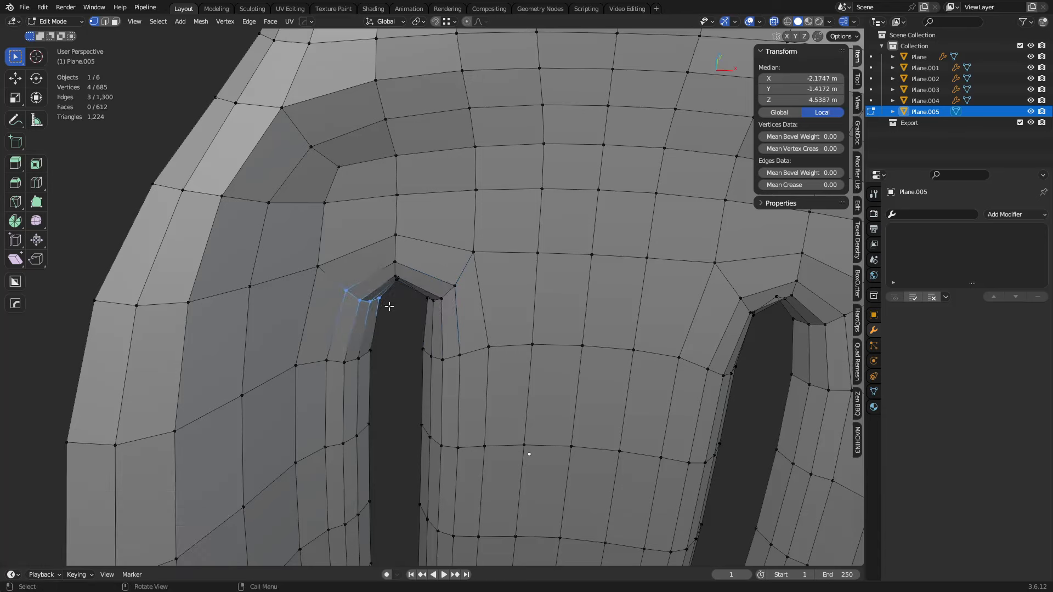
pyautogui.press('g')
pyautogui.click(382, 305)
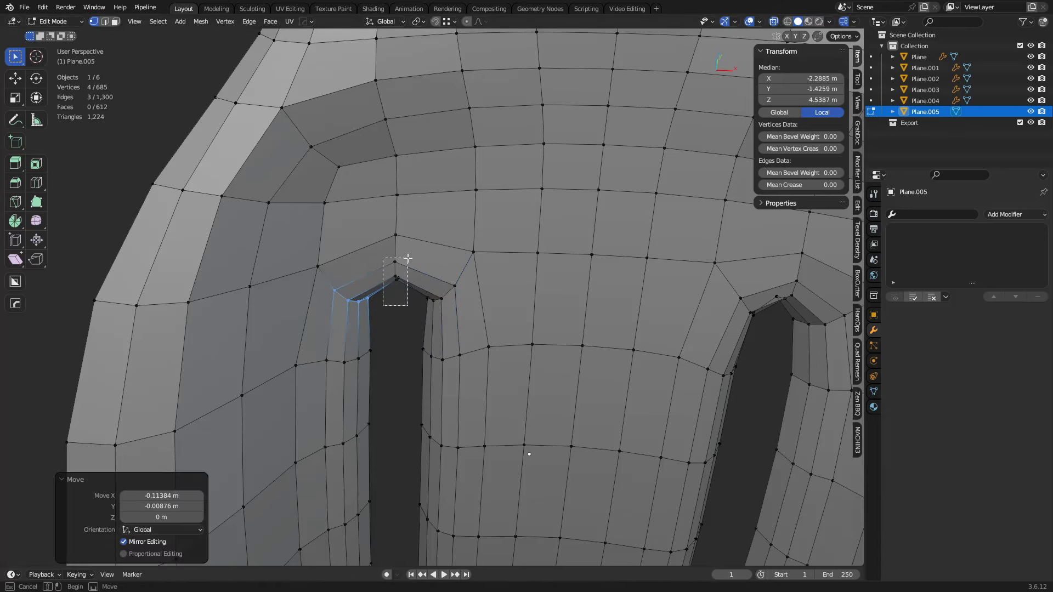
# - Lower the left slot's upper middle vertices about 0.15 m and add a level 2 subdivision in Object Mode
pyautogui.moveTo(407, 258); pyautogui.dragTo(408, 258)
pyautogui.press('g')
pyautogui.click(411, 275)
pyautogui.press('Tab')
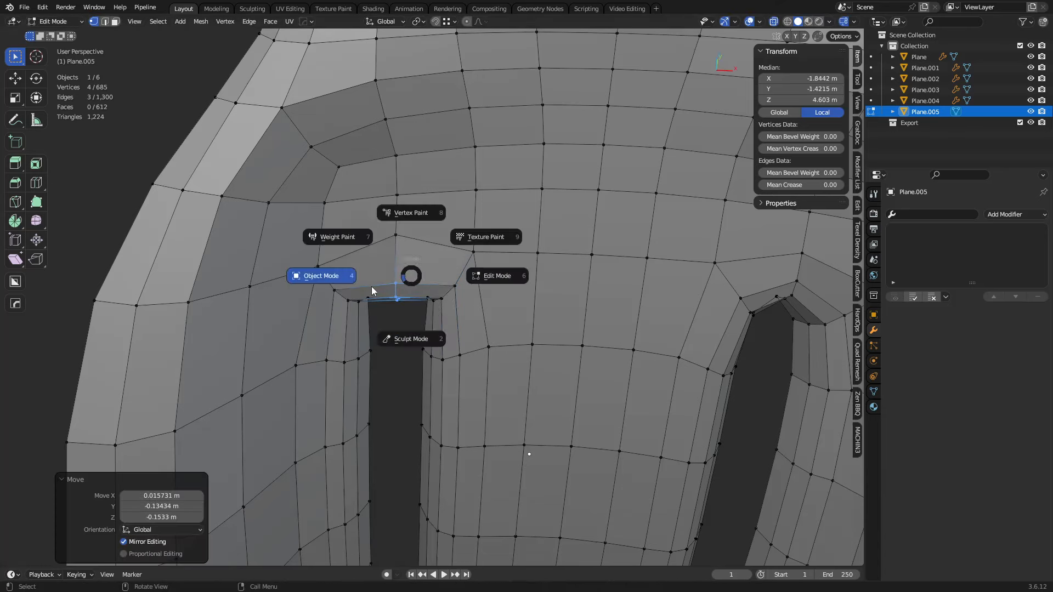
pyautogui.click(371, 287)
pyautogui.hotkey('ctrl', '2')
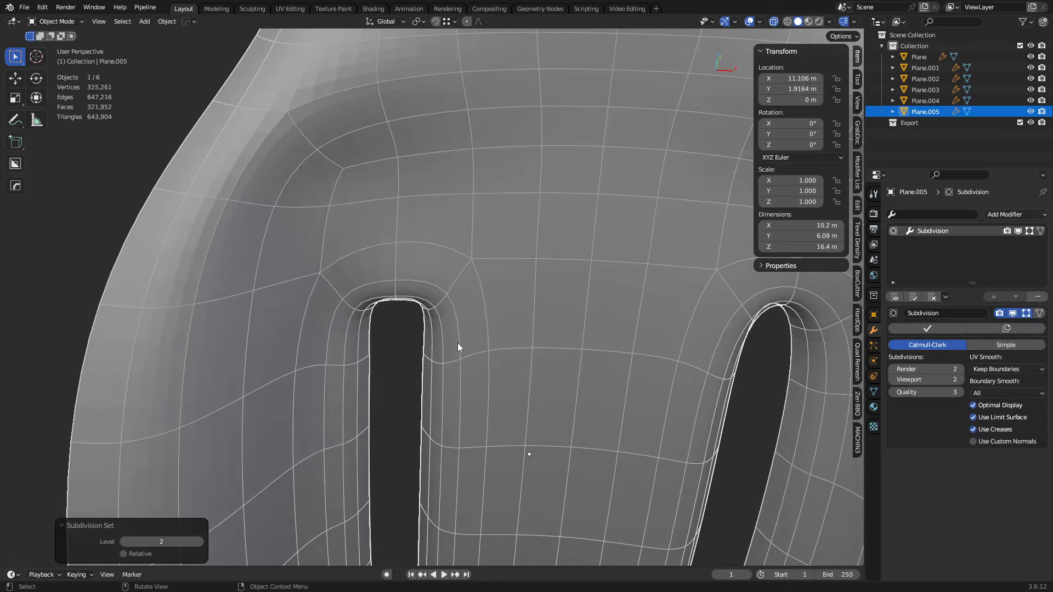
# - In Edit Mode, raise the middle vertices at the left lower slot's bottom end about 0.10 m
pyautogui.hotkey('shift', 'z')
pyautogui.scroll(-2, 457, 343)
pyautogui.moveTo(446, 347); pyautogui.dragTo(449, 262, button='middle')
pyautogui.press('Tab')
pyautogui.click(388, 264)
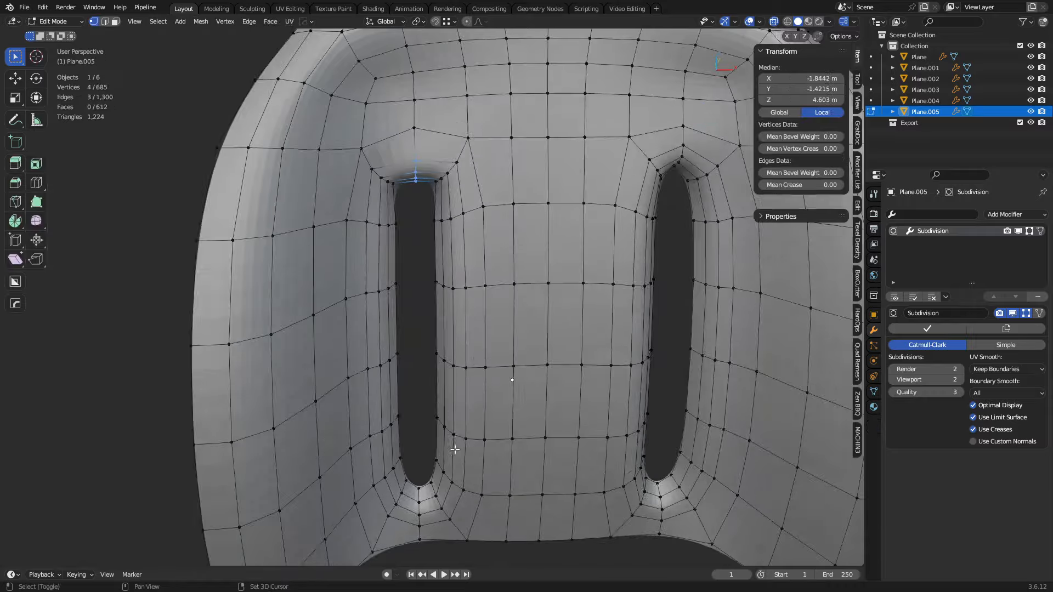
pyautogui.keyDown('shift'); pyautogui.moveTo(453, 449); pyautogui.dragTo(465, 324, button='middle'); pyautogui.keyUp('shift')
pyautogui.keyDown('shift'); pyautogui.moveTo(500, 409); pyautogui.dragTo(490, 299, button='middle'); pyautogui.keyUp('shift')
pyautogui.scroll(4, 490, 299)
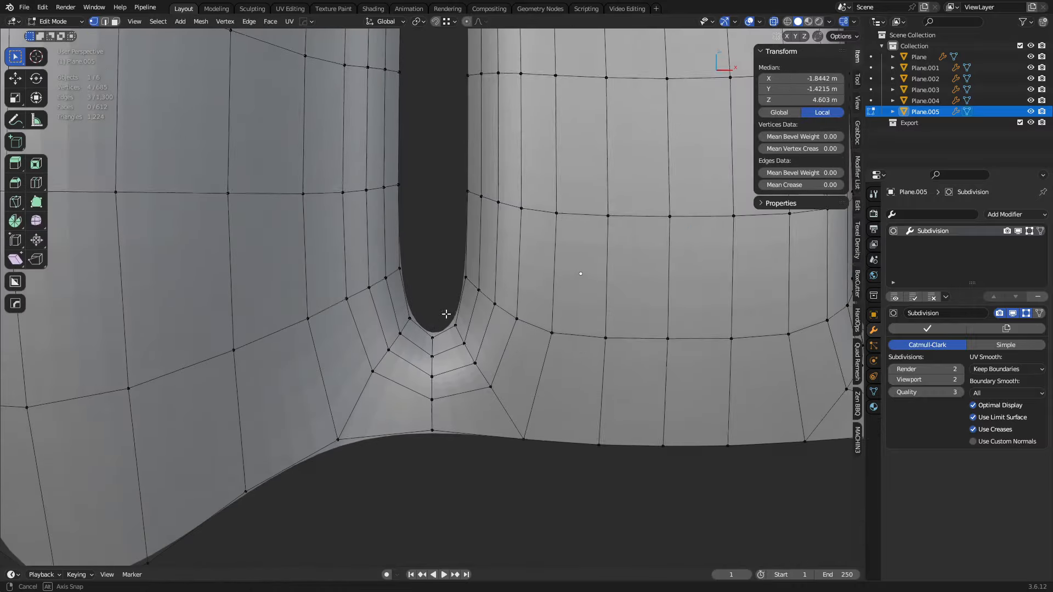
pyautogui.moveTo(441, 415); pyautogui.dragTo(441, 416)
pyautogui.press('g')
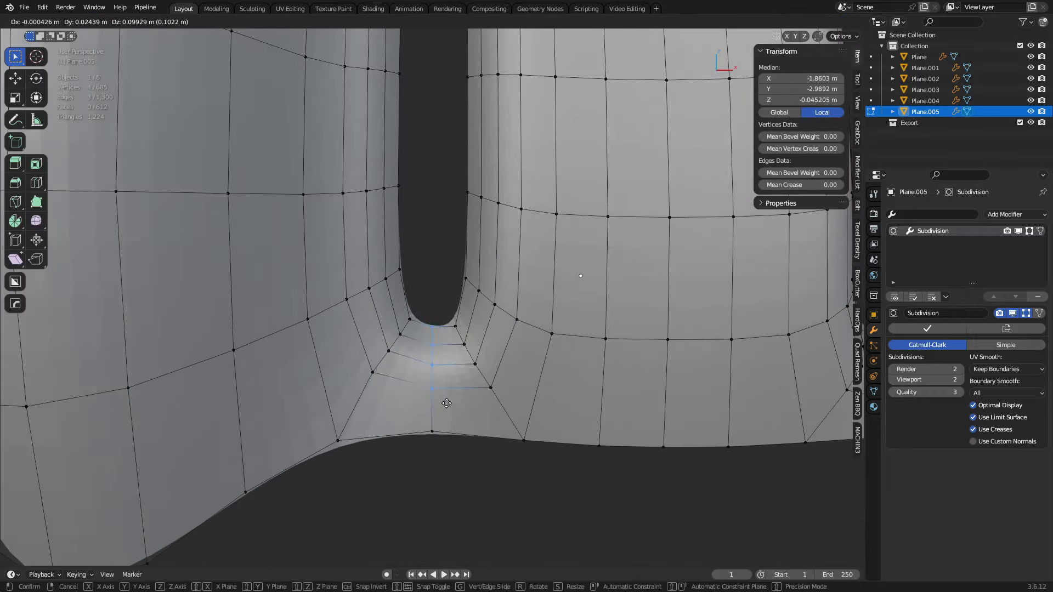
pyautogui.click(448, 404)
# - Move the vertex groups at both bottom corners of the left lower slot outward to square off its end
pyautogui.moveTo(413, 323); pyautogui.dragTo(412, 323)
pyautogui.press('g')
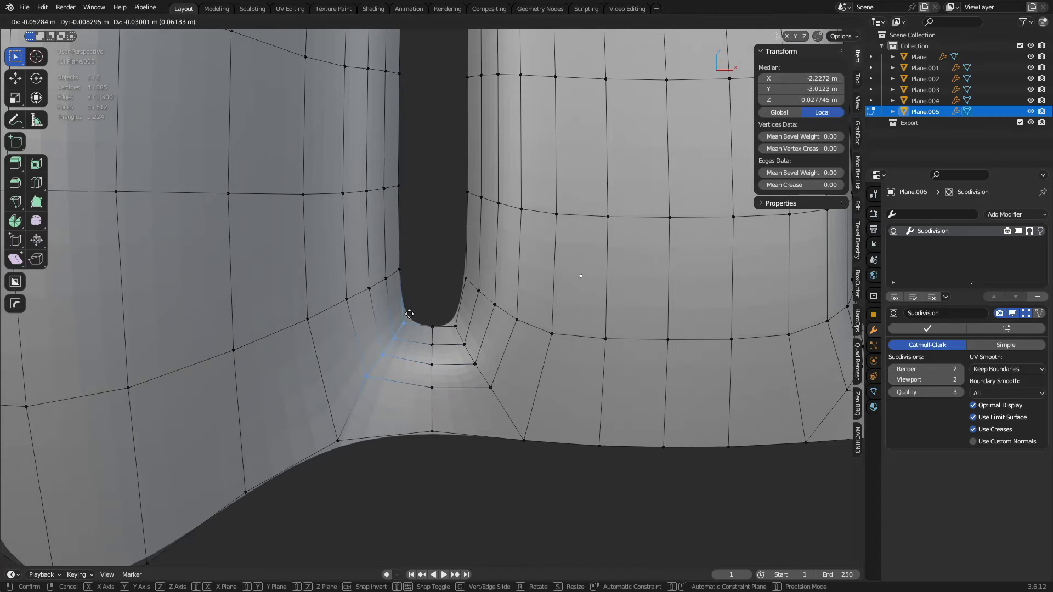
pyautogui.click(450, 374)
pyautogui.moveTo(506, 337); pyautogui.dragTo(506, 337)
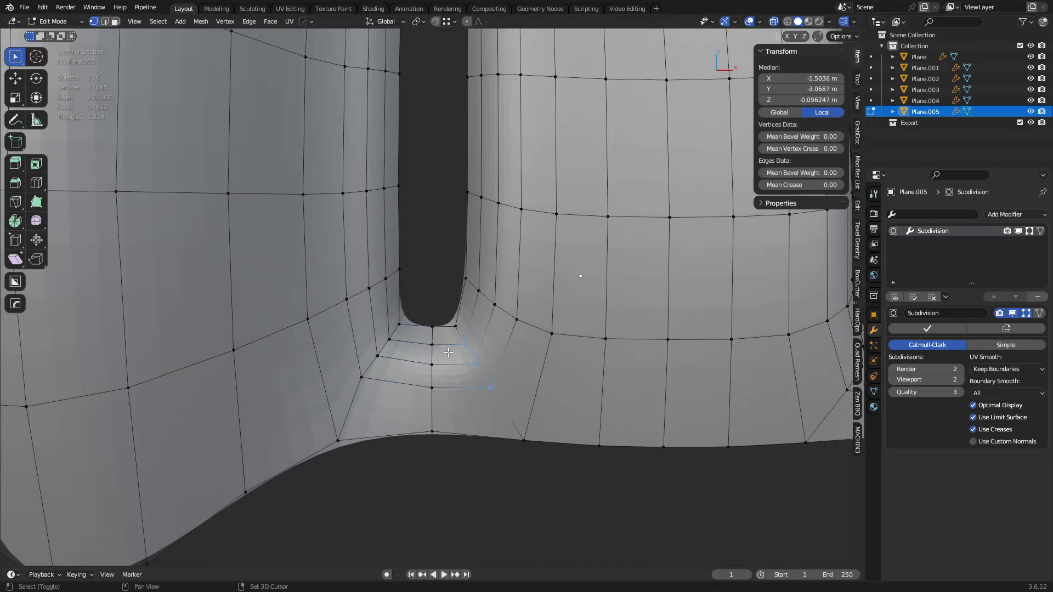
pyautogui.press('g')
pyautogui.click(549, 357)
# - Dissolve two supporting edge loops around the left lower slot and add a single loop cut in their place
pyautogui.moveTo(550, 357); pyautogui.dragTo(470, 350, button='middle')
pyautogui.hotkey('ctrl', 'Tab')
pyautogui.click(426, 318)
pyautogui.moveTo(426, 319); pyautogui.dragTo(409, 355, button='middle')
pyautogui.hotkey('ctrl', 'Tab')
pyautogui.click(442, 360)
pyautogui.press('2')
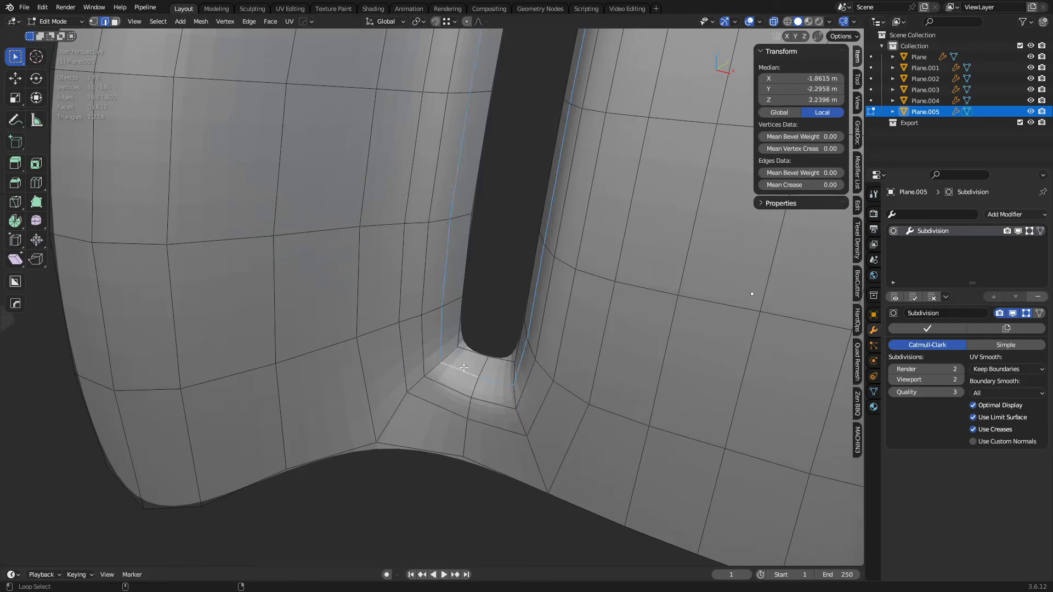
pyautogui.hotkey('ctrl', 'x')
pyautogui.hotkey('ctrl', 'r')
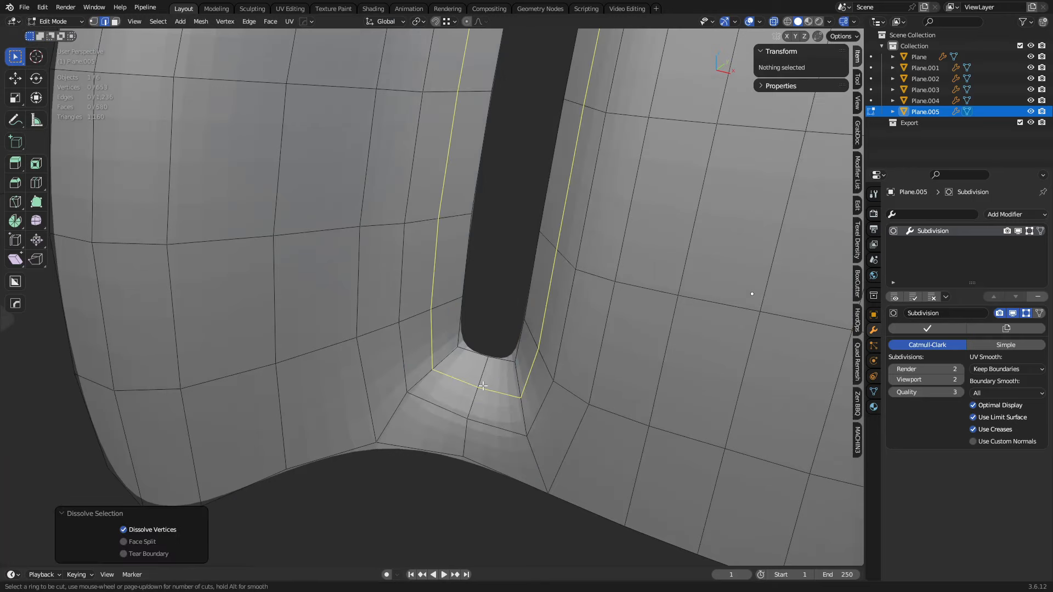
pyautogui.click(483, 387)
pyautogui.click(474, 397)
# - Apply Shade Smooth to the seat mesh in Object Mode and inspect the smoothed slots
pyautogui.press('Tab')
pyautogui.moveTo(458, 387); pyautogui.dragTo(507, 360, button='middle')
pyautogui.rightClick(507, 359)
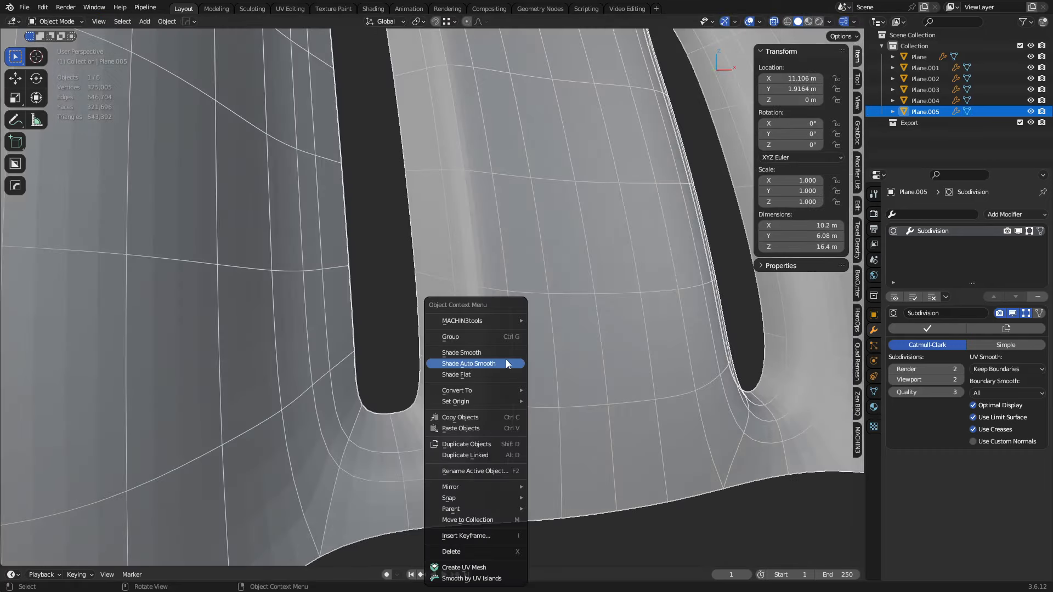
pyautogui.click(499, 354)
pyautogui.scroll(-3, 499, 353)
pyautogui.moveTo(497, 344); pyautogui.dragTo(489, 305, button='middle')
pyautogui.scroll(4, 470, 416)
# - In Edit Mode's front view, move the left upper opening's upper inner corner vertices about 0.20 m inward toward the seat's centre and 0.12 m up
pyautogui.hotkey('ctrl', 'Tab')
pyautogui.click(494, 312)
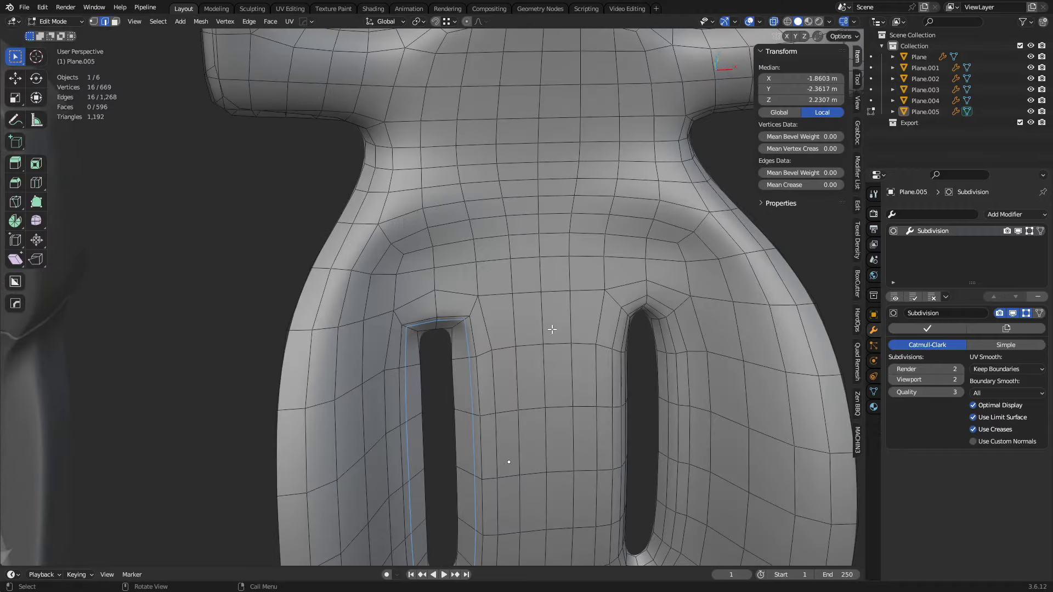
pyautogui.moveTo(553, 329); pyautogui.dragTo(421, 275, button='middle')
pyautogui.keyDown('shift'); pyautogui.moveTo(382, 245); pyautogui.dragTo(447, 308, button='middle'); pyautogui.keyUp('shift')
pyautogui.scroll(2, 424, 254)
pyautogui.press('1')
pyautogui.press('KP_1')
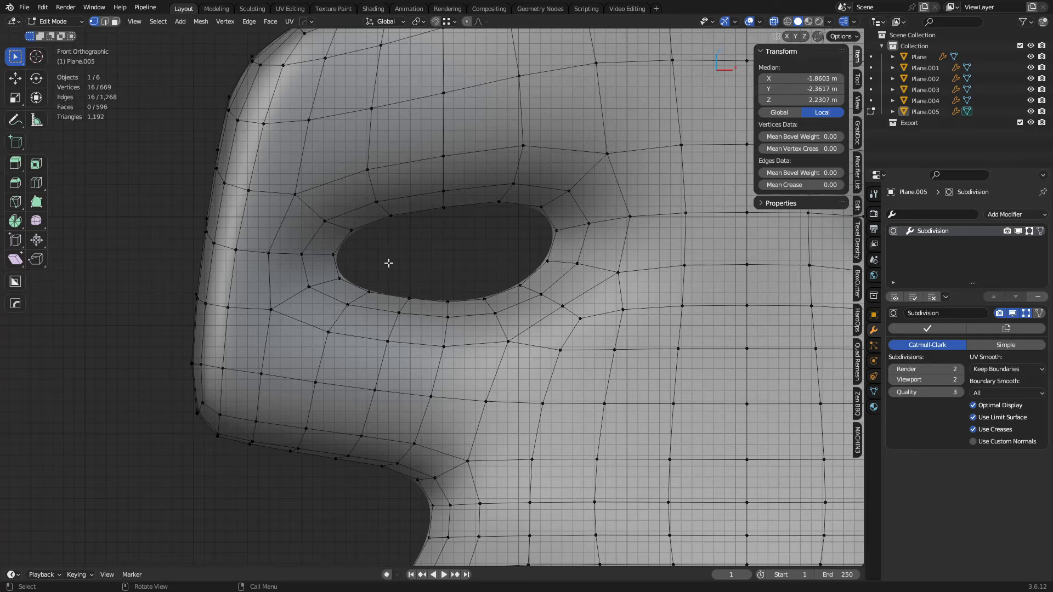
pyautogui.keyDown('shift'); pyautogui.moveTo(560, 251); pyautogui.dragTo(425, 289, button='middle'); pyautogui.keyUp('shift')
pyautogui.moveTo(401, 287); pyautogui.dragTo(471, 200)
pyautogui.keyDown('shift'); pyautogui.click(478, 218); pyautogui.keyUp('shift')
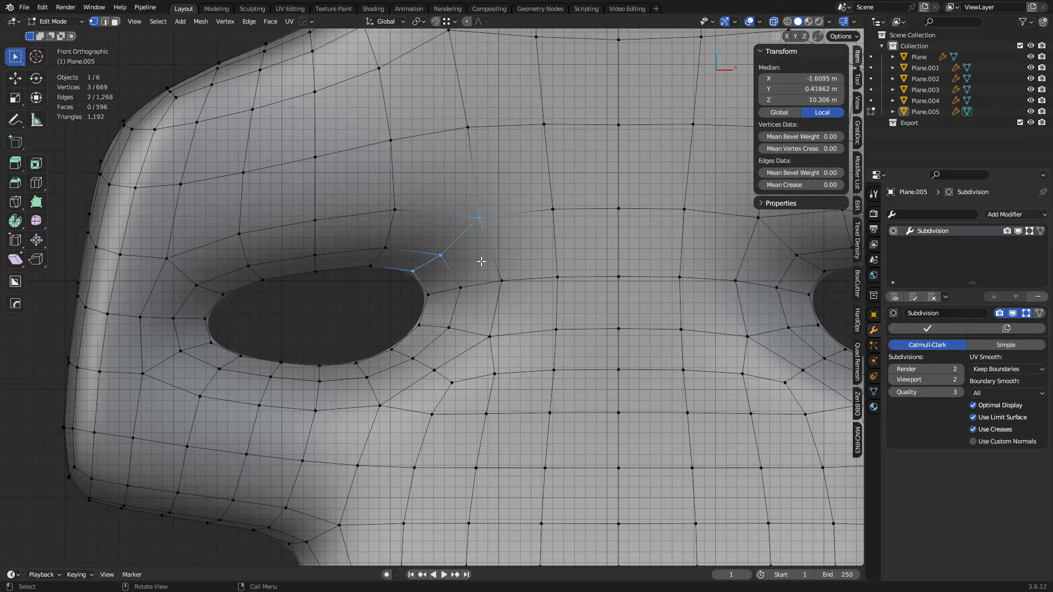
pyautogui.press('g')
pyautogui.click(501, 269)
# - Reposition the three vertex groups along the left upper opening's upper edge to even out their spacing and straighten the edge
pyautogui.keyDown('shift'); pyautogui.moveTo(330, 299); pyautogui.dragTo(417, 290, button='middle'); pyautogui.keyUp('shift')
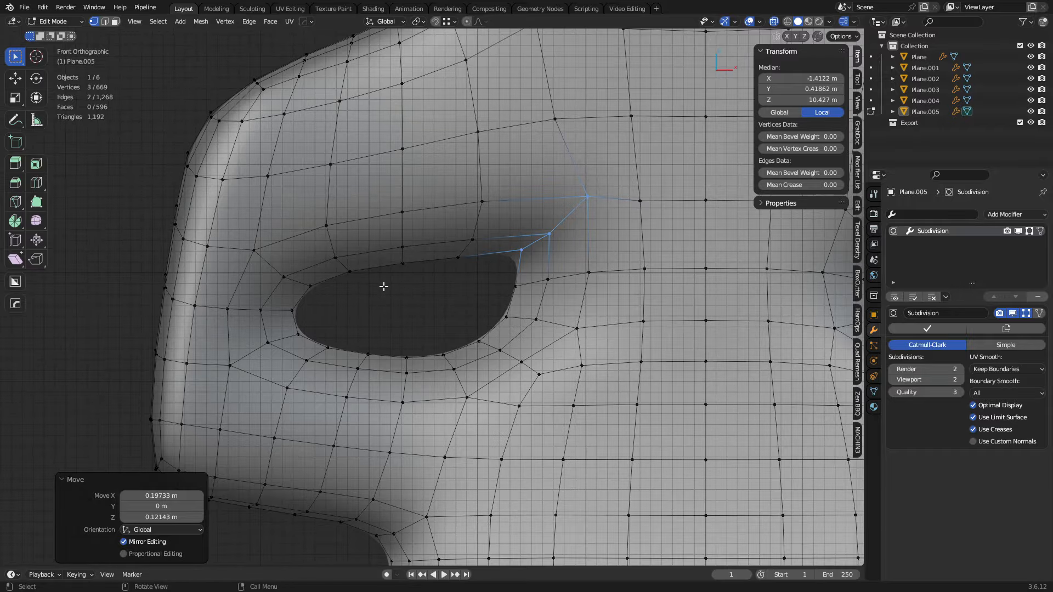
pyautogui.moveTo(381, 282); pyautogui.dragTo(435, 200)
pyautogui.press('g')
pyautogui.click(458, 211)
pyautogui.moveTo(452, 289); pyautogui.dragTo(492, 191)
pyautogui.press('g')
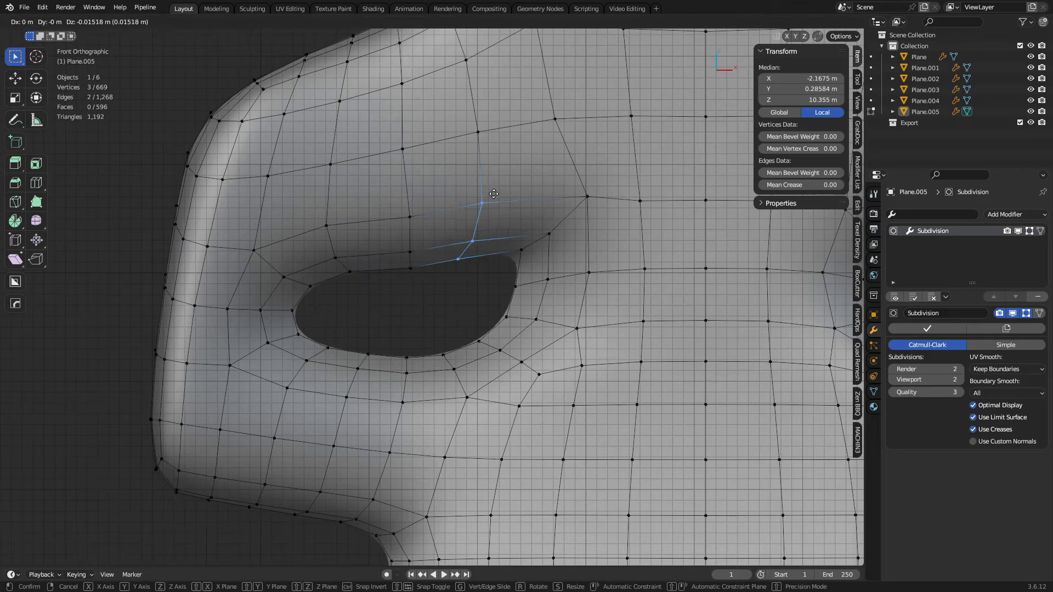
pyautogui.click(494, 199)
pyautogui.moveTo(329, 293); pyautogui.dragTo(373, 209)
pyautogui.keyDown('shift'); pyautogui.moveTo(315, 269); pyautogui.dragTo(341, 216); pyautogui.keyUp('shift')
pyautogui.press('g')
pyautogui.click(422, 291)
# - Move the opening's outer corner groups outward, the upper about 0.17 m out and 0.07 m up, the lower about 0.07 m out and 0.09 m down
pyautogui.moveTo(329, 310)
pyautogui.mouseDown()
pyautogui.moveTo(277, 256)
pyautogui.moveTo(321, 293)
pyautogui.mouseUp()
pyautogui.press('g')
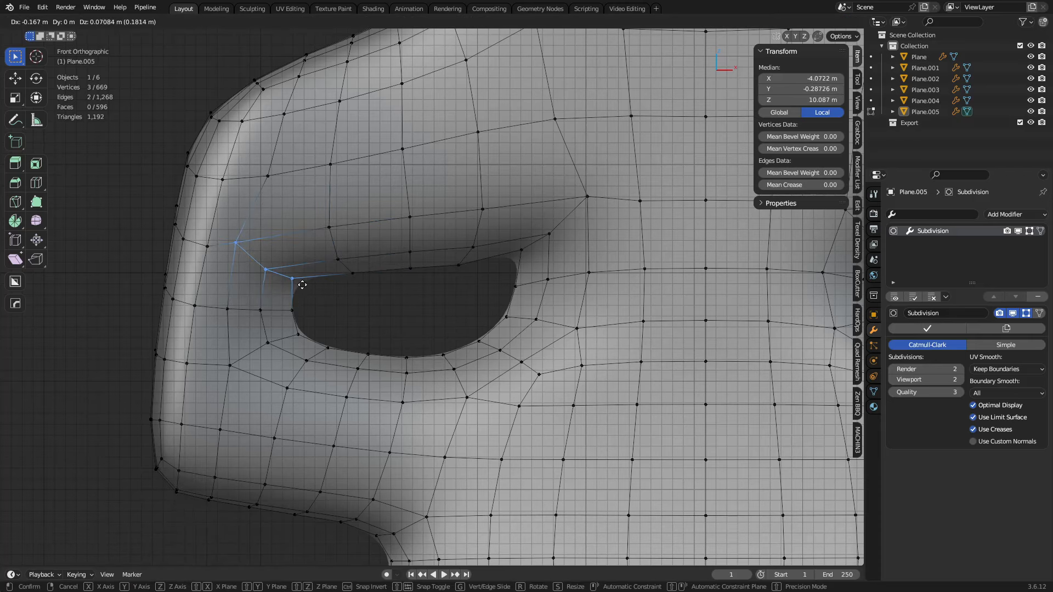
pyautogui.click(302, 285)
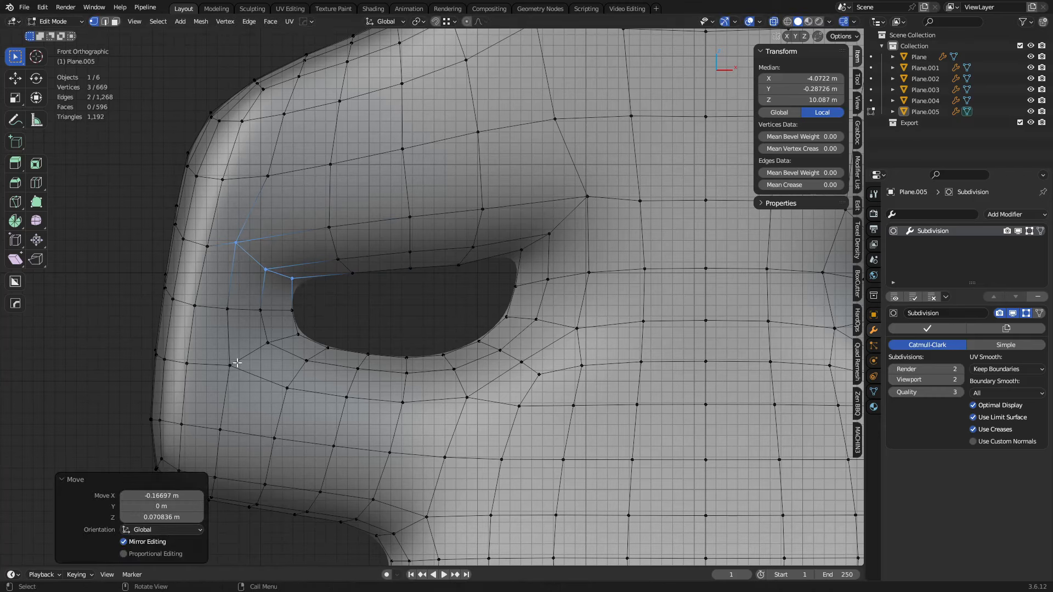
pyautogui.moveTo(221, 380); pyautogui.dragTo(304, 328)
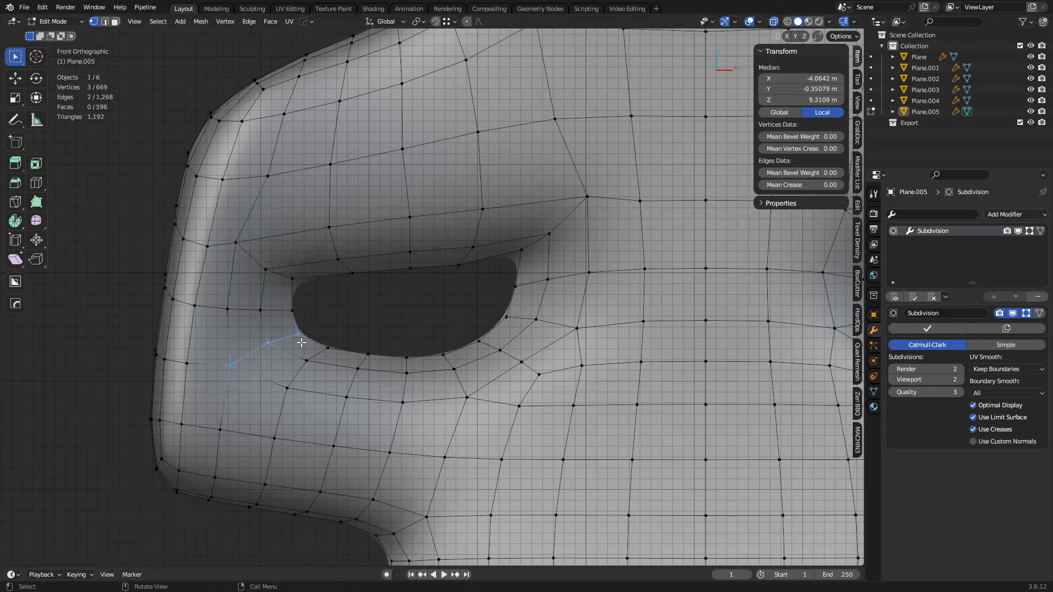
pyautogui.press('g')
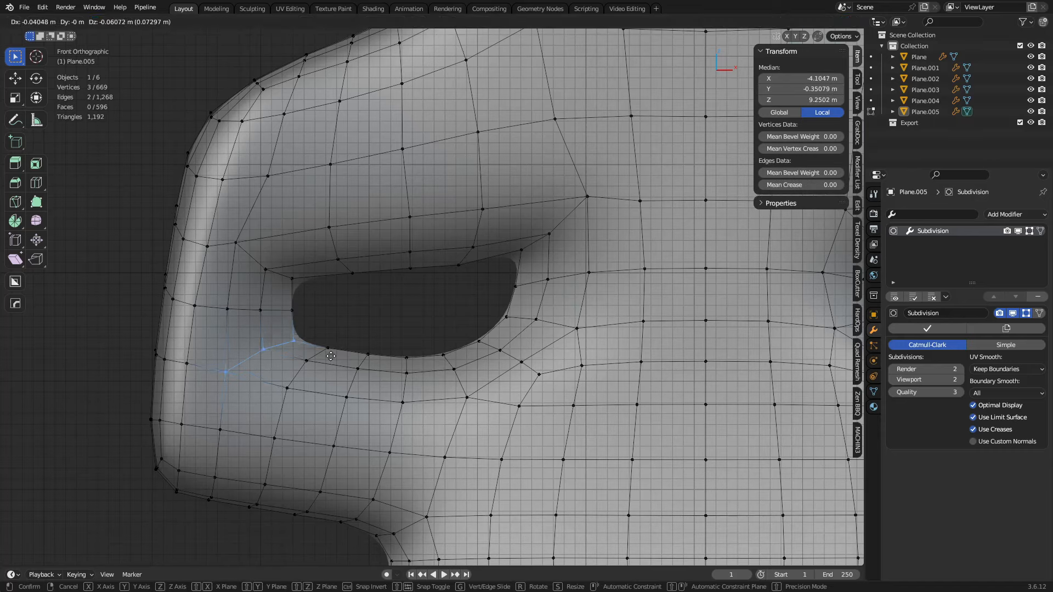
pyautogui.click(330, 358)
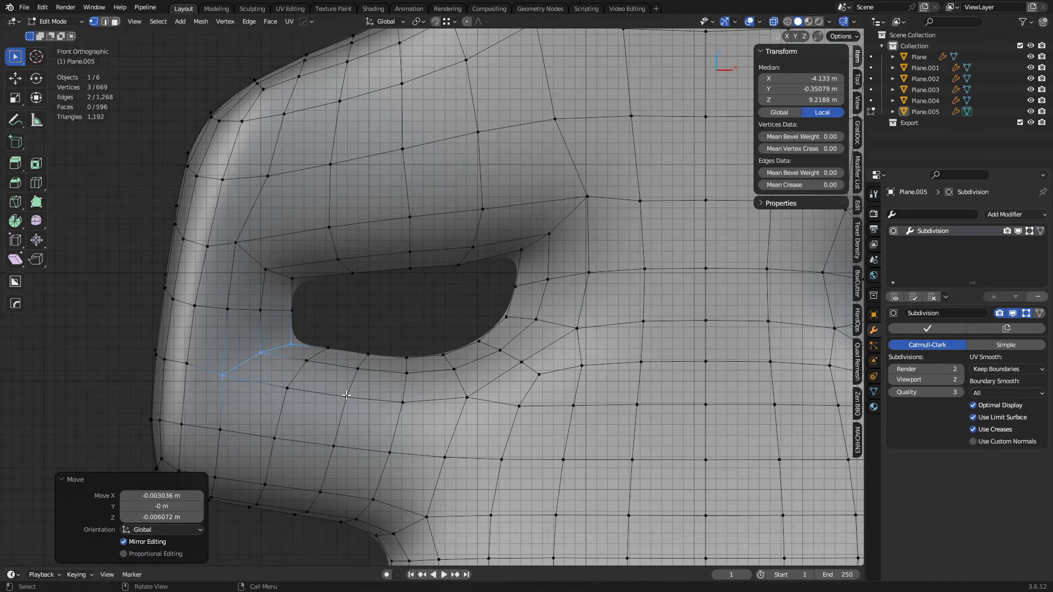
# - Lower three vertex groups along the left upper opening's lower edge, moving the outermost one down about 0.04 m
pyautogui.moveTo(278, 405); pyautogui.dragTo(338, 345)
pyautogui.press('g')
pyautogui.click(334, 362)
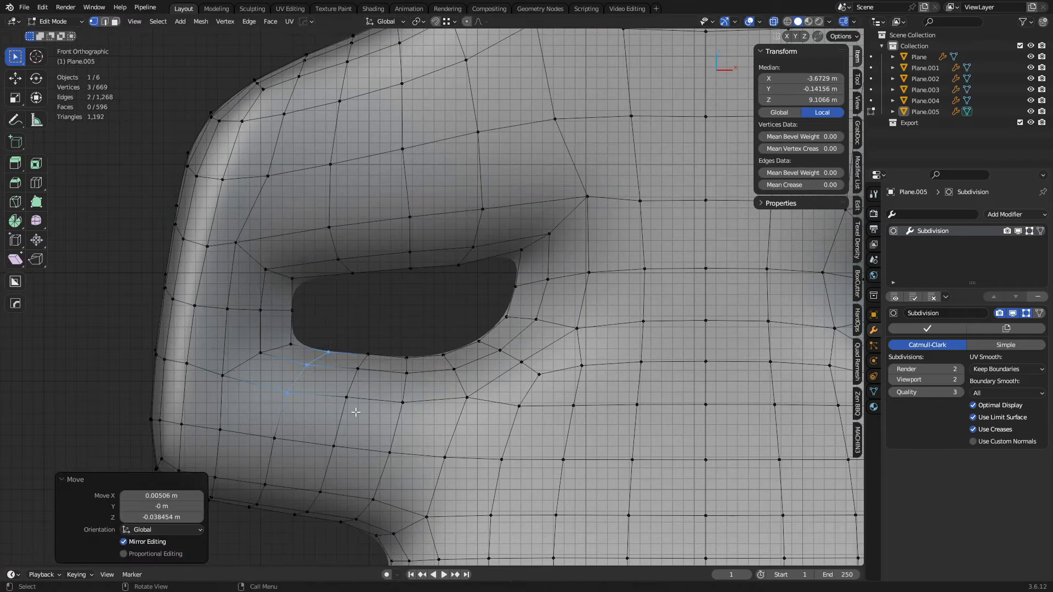
pyautogui.moveTo(332, 416); pyautogui.dragTo(378, 349)
pyautogui.press('g')
pyautogui.click(377, 402)
pyautogui.hotkey('alt', 'a')
pyautogui.press('c')
pyautogui.moveTo(403, 403); pyautogui.dragTo(409, 362)
pyautogui.press('Escape')
pyautogui.press('g')
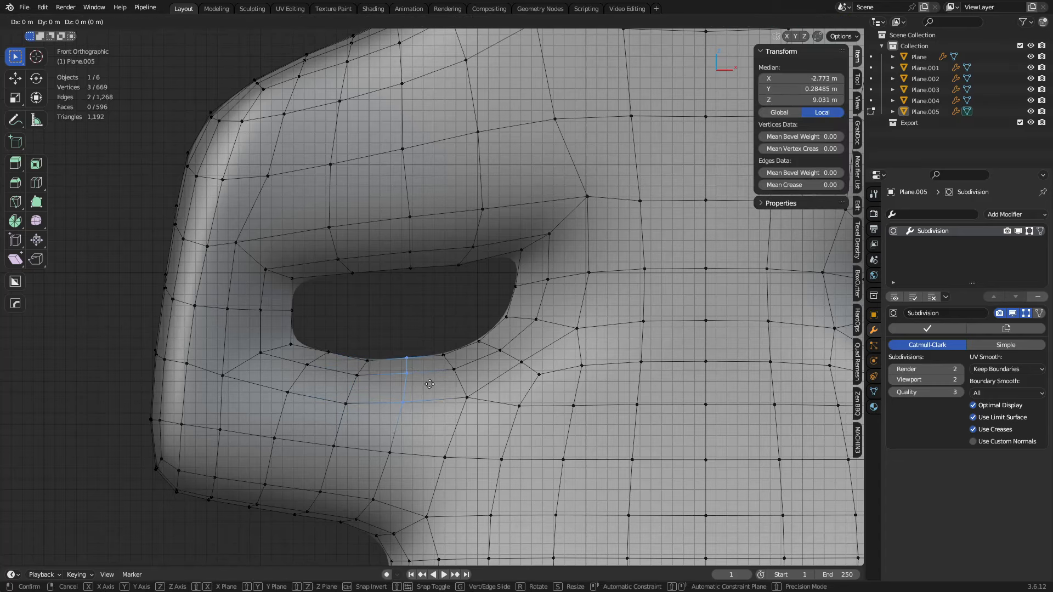
pyautogui.click(458, 426)
# - Select the next group of three vertices along the opening's lower edge, toward its inner corner
pyautogui.hotkey('alt', 'a')
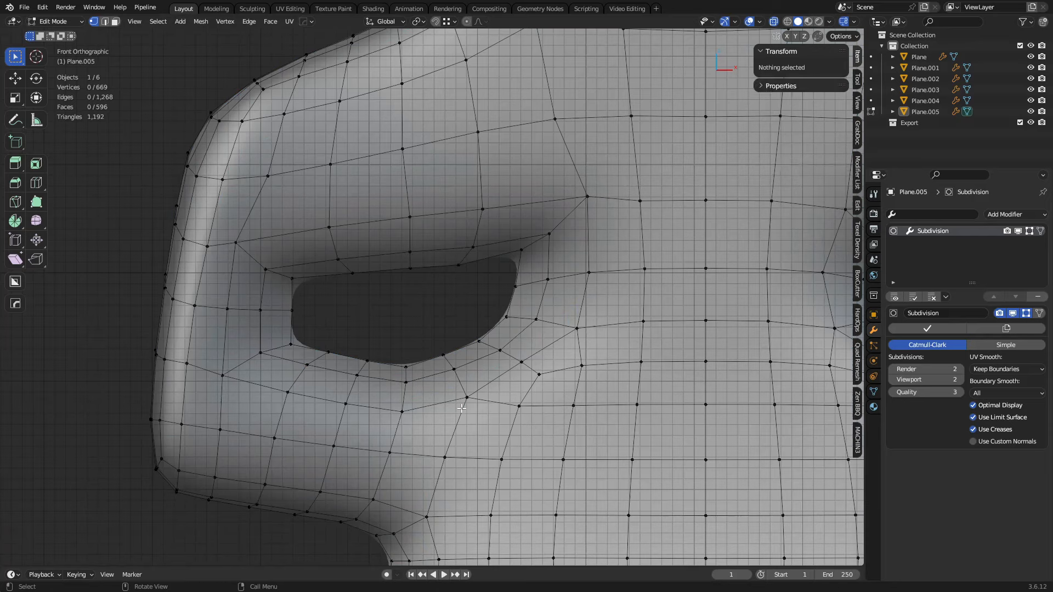
pyautogui.click(443, 352)
pyautogui.press('c')
pyautogui.moveTo(439, 349); pyautogui.dragTo(467, 397)
pyautogui.press('Escape')
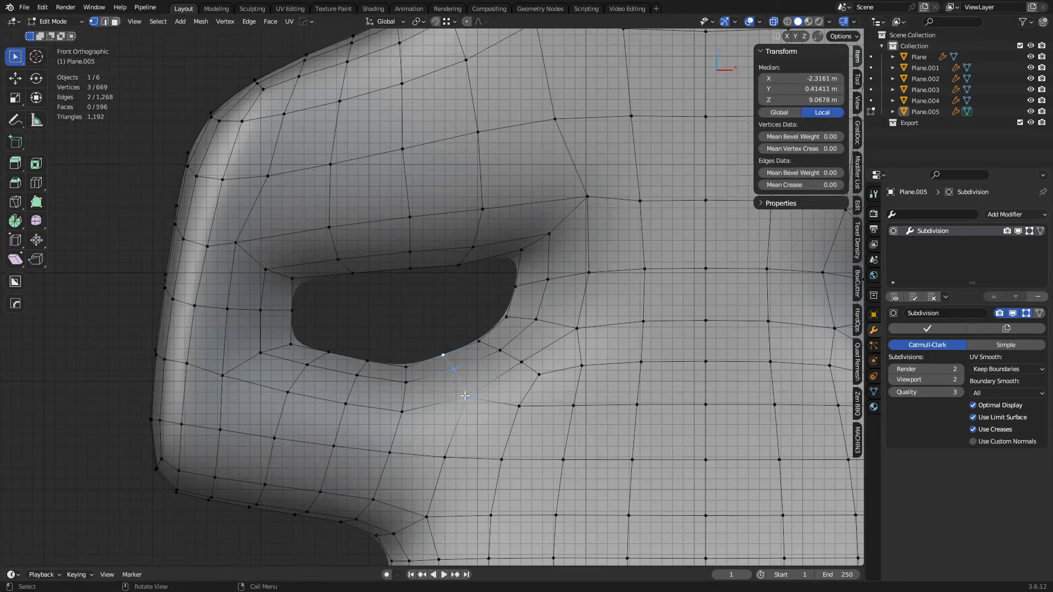
# - Reposition the two three-vertex strands crossing the lower rim of the left shoulder opening to even out their spacing
pyautogui.press('g')
pyautogui.click(492, 399)
pyautogui.hotkey('alt', 'a')
pyautogui.press('c')
pyautogui.moveTo(476, 338); pyautogui.dragTo(521, 362)
pyautogui.press('Escape')
pyautogui.press('g')
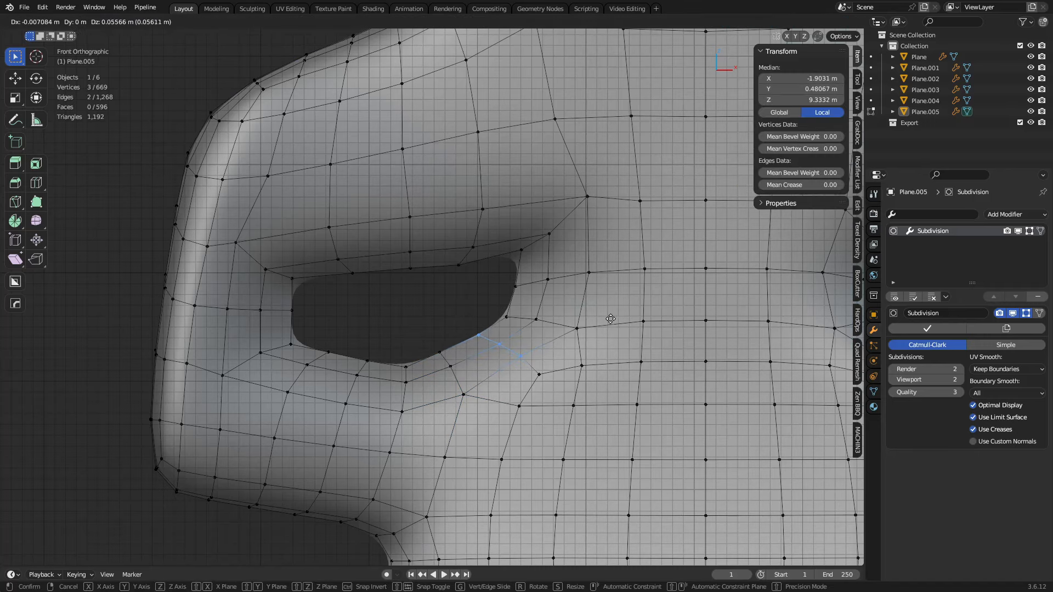
pyautogui.click(637, 312)
# - Move the strand at the left opening's lower inner corner inward, adjusting its two rim vertices separately from the outer vertex
pyautogui.hotkey('alt', 'a')
pyautogui.press('c')
pyautogui.moveTo(497, 314); pyautogui.dragTo(598, 328)
pyautogui.press('Escape')
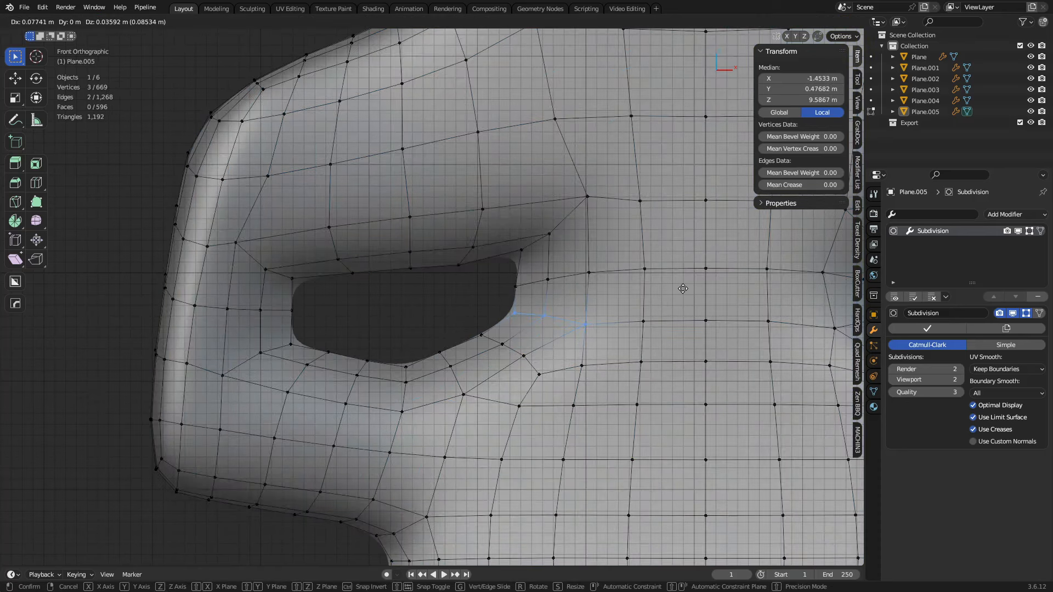
pyautogui.keyDown('shift'); pyautogui.click(588, 334); pyautogui.keyUp('shift')
pyautogui.press('g')
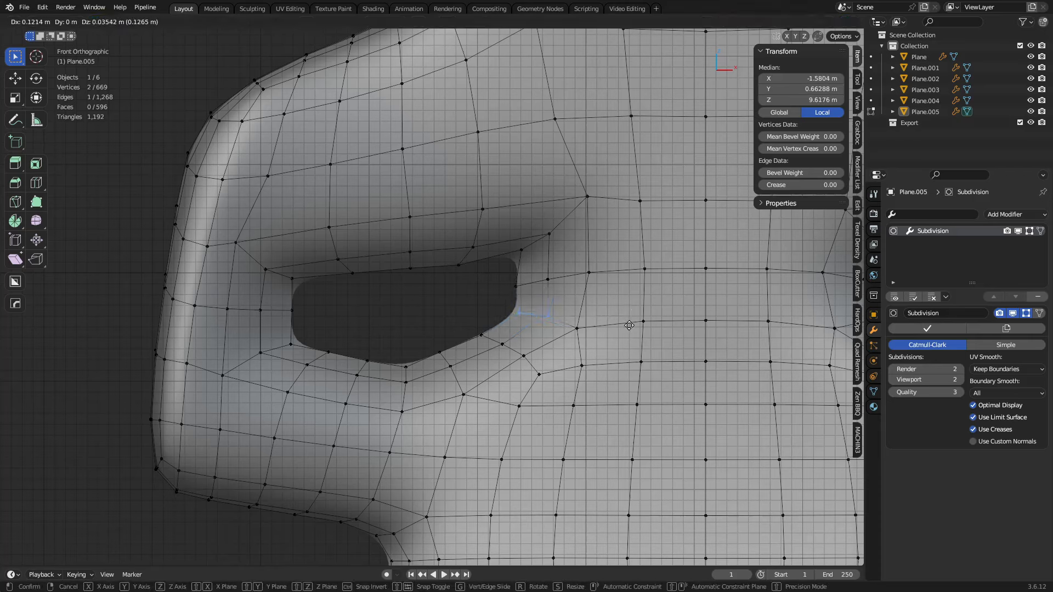
pyautogui.click(632, 328)
# - Nudge the vertex below the opening's lower inner corner and slide it along its edge loop for smoother spacing
pyautogui.click(527, 355)
pyautogui.press('g')
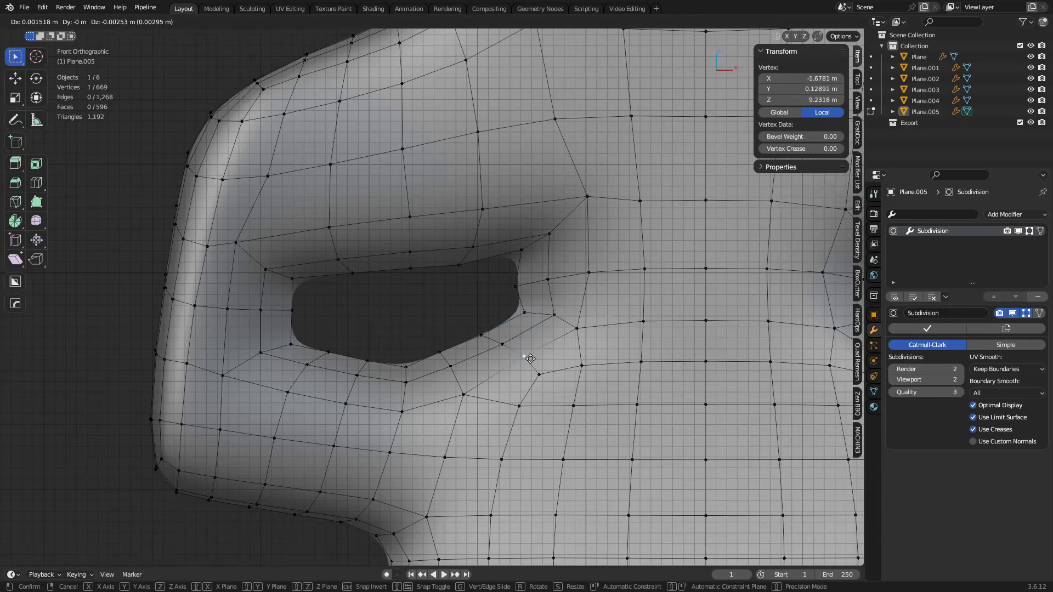
pyautogui.click(526, 358)
pyautogui.click(545, 374)
pyautogui.press('g')
pyautogui.press('g')
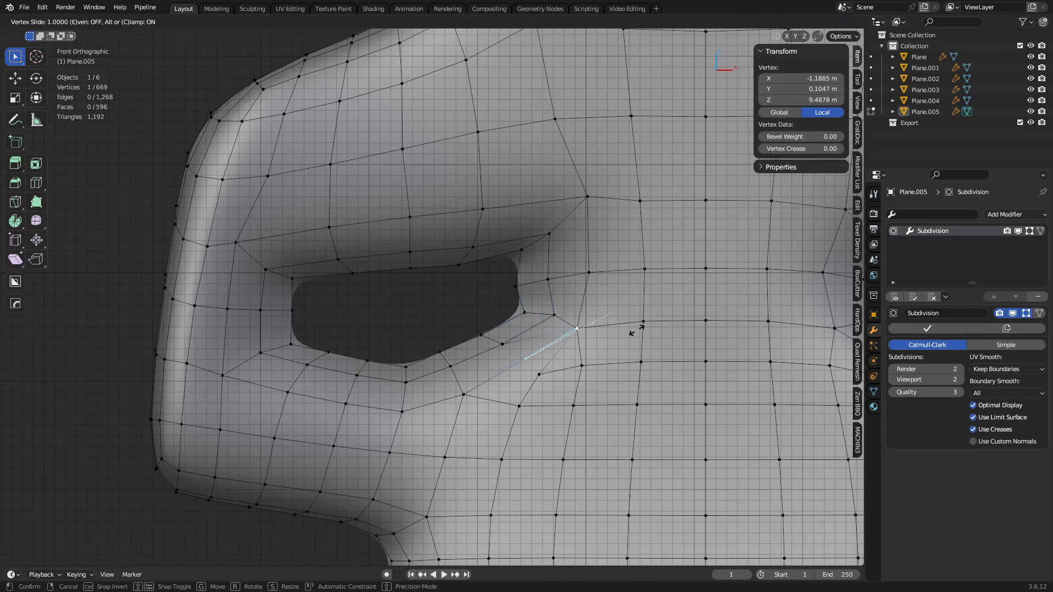
pyautogui.click(633, 334)
pyautogui.press('g')
pyautogui.press('g')
pyautogui.click(575, 365)
# - Slide the two connected edges crossing the lower rim near the inner corner along their loops to space them evenly
pyautogui.click(479, 348)
pyautogui.press('2')
pyautogui.click(495, 341)
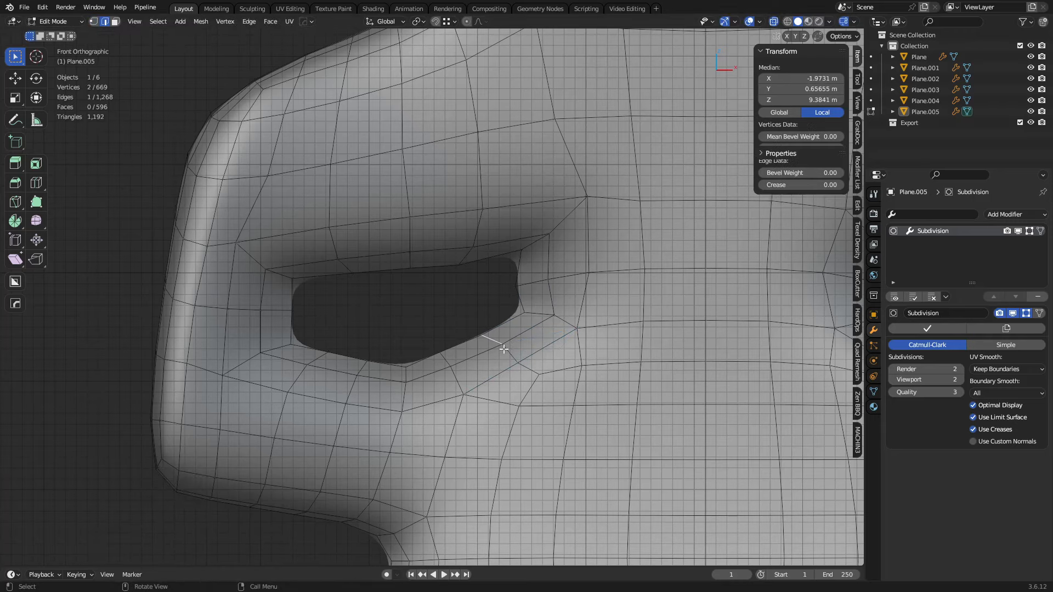
pyautogui.keyDown('shift'); pyautogui.click(510, 353); pyautogui.keyUp('shift')
pyautogui.press('g')
pyautogui.press('g')
pyautogui.click(683, 307)
pyautogui.press('g')
pyautogui.press('g')
pyautogui.click(623, 345)
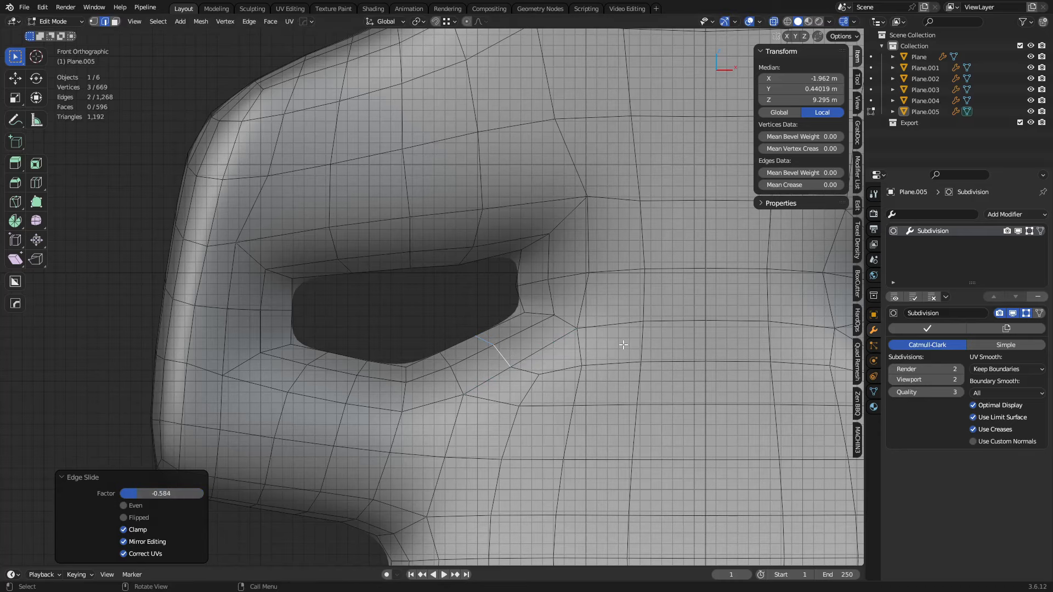
# - Slide the short edge on the opening's inner side along the rim to roughly the middle of that side
pyautogui.click(413, 393)
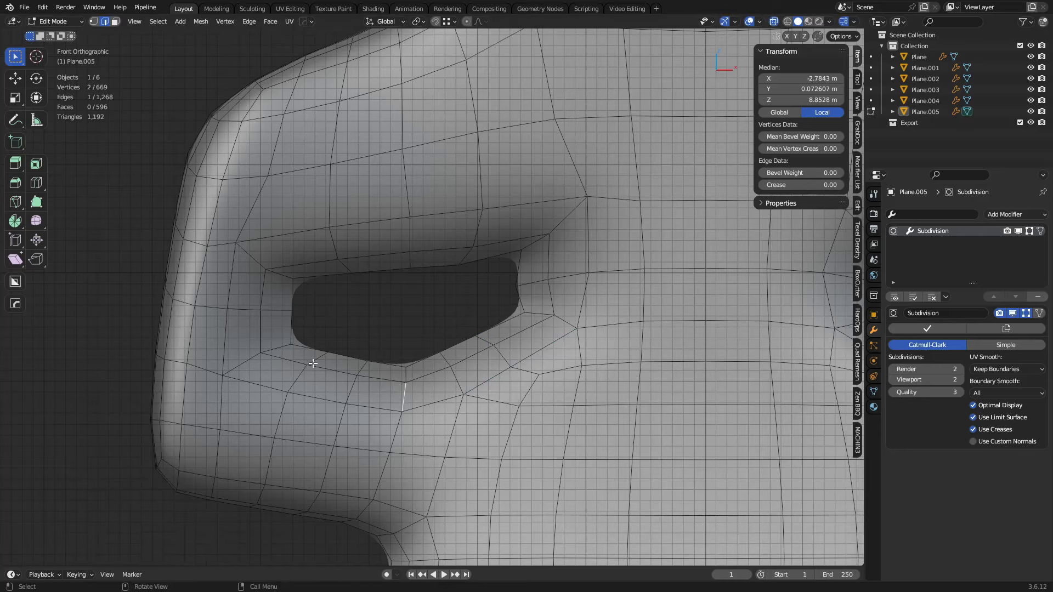
pyautogui.moveTo(560, 335); pyautogui.dragTo(499, 310, button='middle')
pyautogui.press('g')
pyautogui.press('g')
pyautogui.click(510, 224)
pyautogui.press('g')
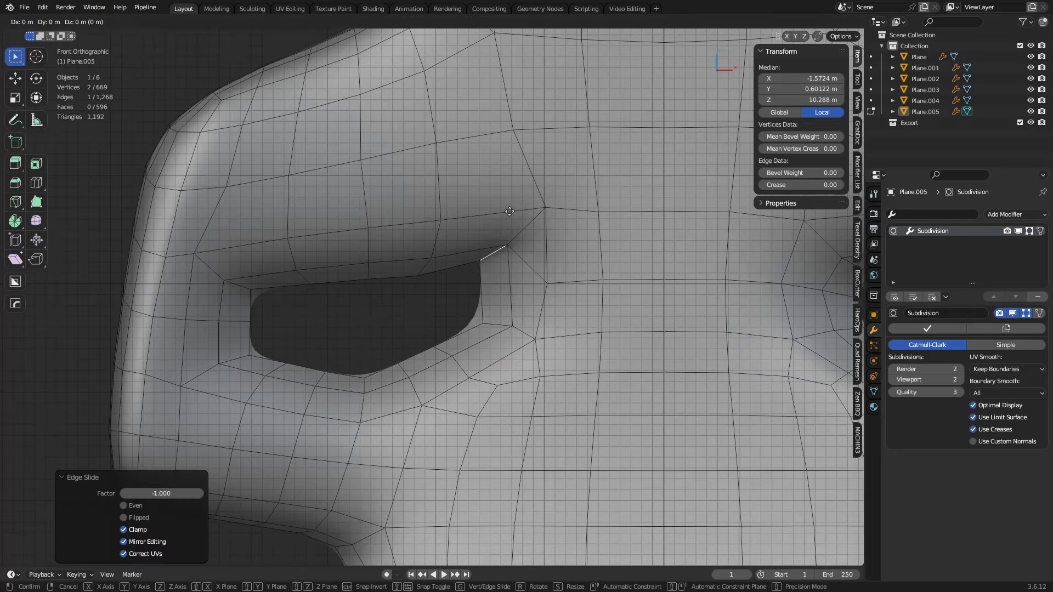
pyautogui.press('g')
pyautogui.click(515, 248)
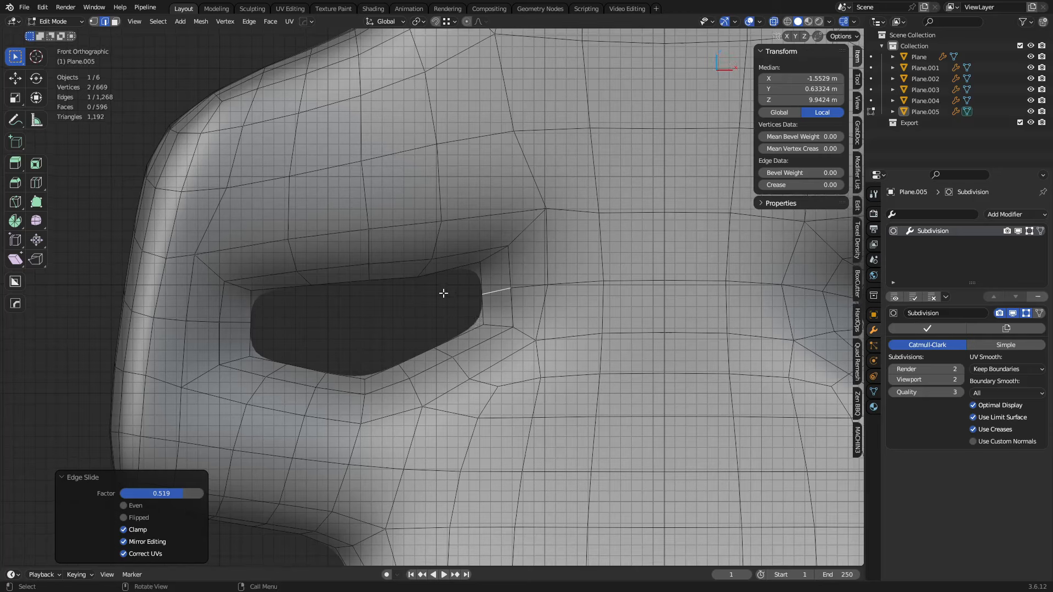
# - Slide the short edge crossing the opening's upper rim toward the inner corner
pyautogui.click(430, 274)
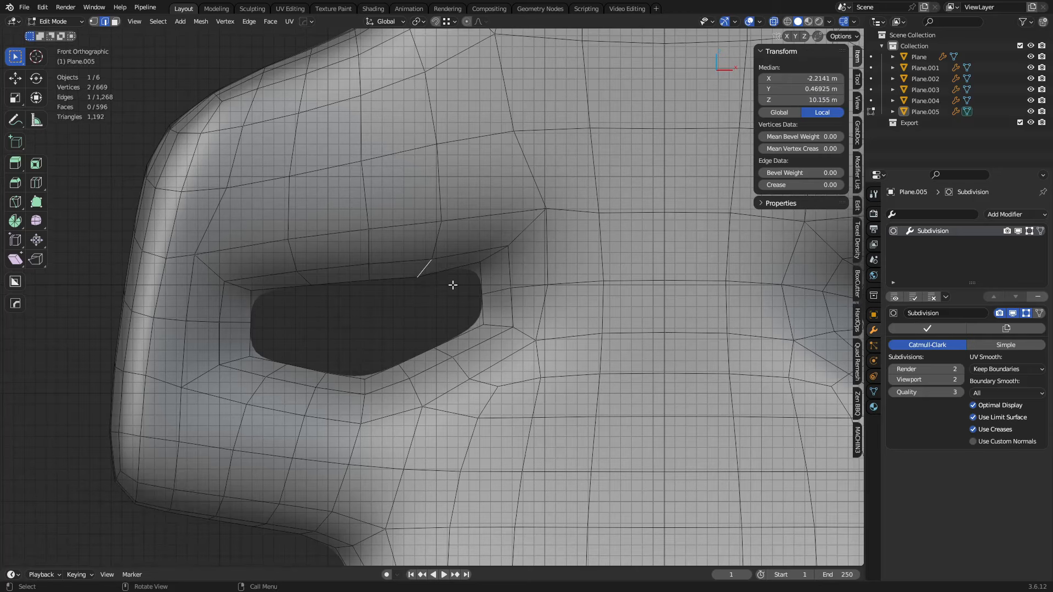
pyautogui.press('g')
pyautogui.press('g')
pyautogui.click(376, 277)
pyautogui.press('g')
pyautogui.press('g')
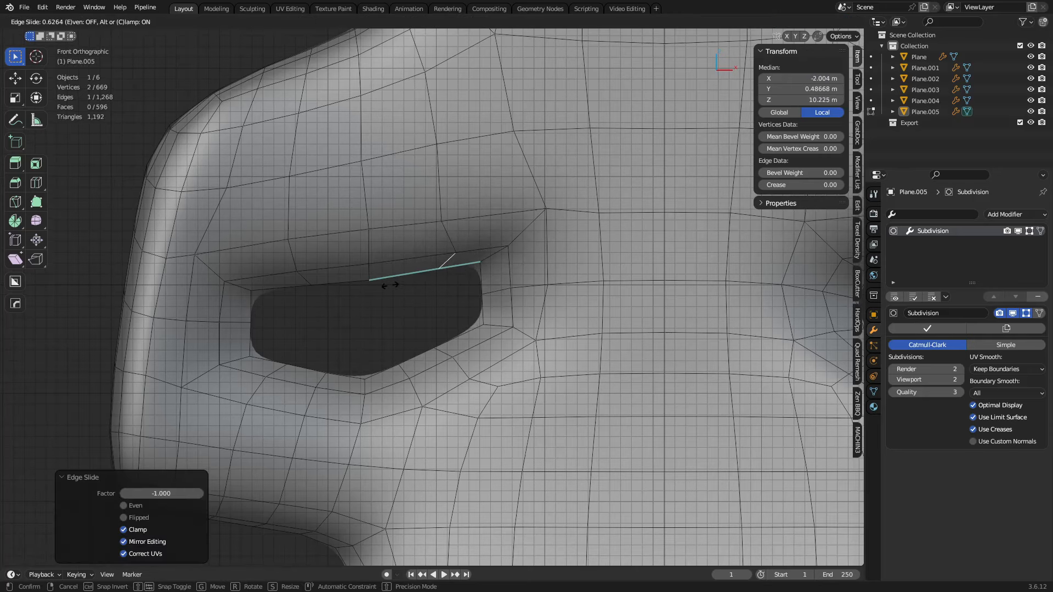
pyautogui.click(391, 286)
# - Turn off the Subdivision preview in Edit Mode and try sliding the two neighbouring rim edges closer to the upper inner corner
pyautogui.click(502, 294)
pyautogui.scroll(2, 521, 300)
pyautogui.moveTo(529, 300)
pyautogui.keyDown('shift'); pyautogui.mouseDown(button='middle')
pyautogui.moveTo(511, 322)
pyautogui.moveTo(542, 327)
pyautogui.moveTo(511, 326)
pyautogui.mouseUp(button='middle'); pyautogui.keyUp('shift')
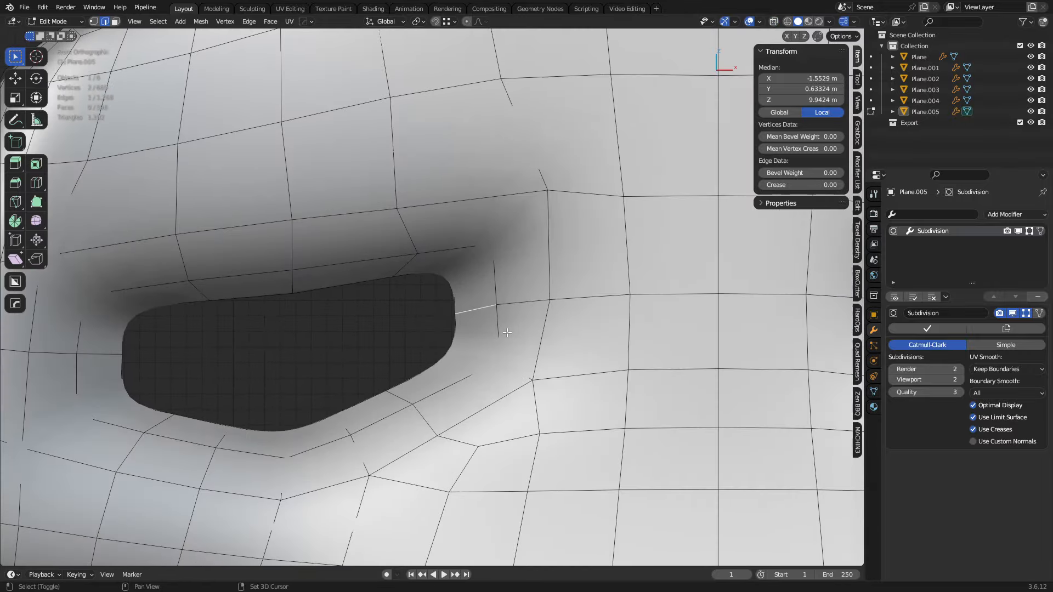
pyautogui.click(1026, 312)
pyautogui.hotkey('ctrl', 'r')
pyautogui.press('Escape')
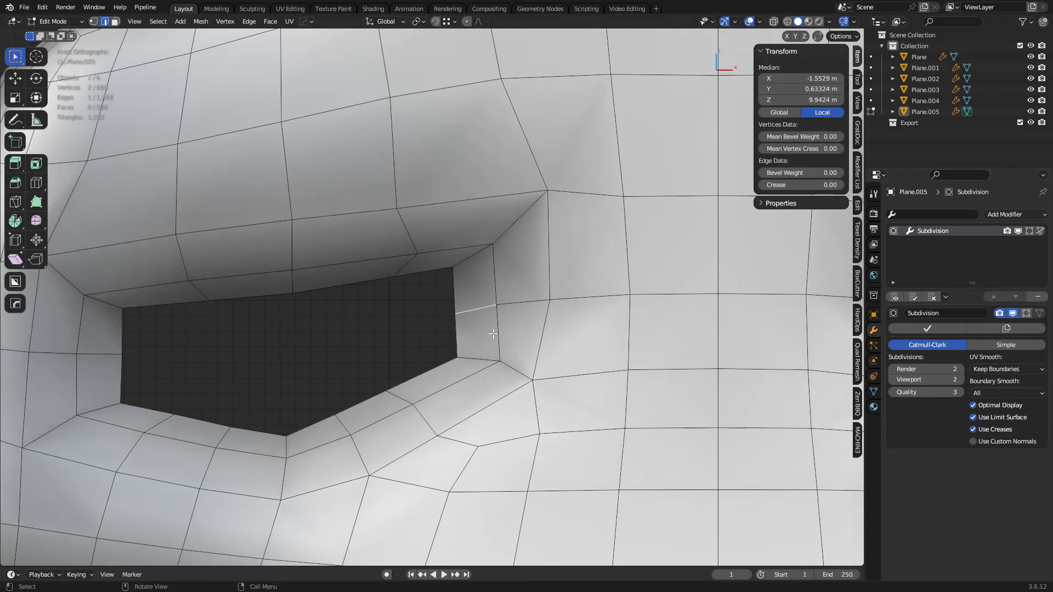
pyautogui.press('g')
pyautogui.press('g')
pyautogui.click(494, 282)
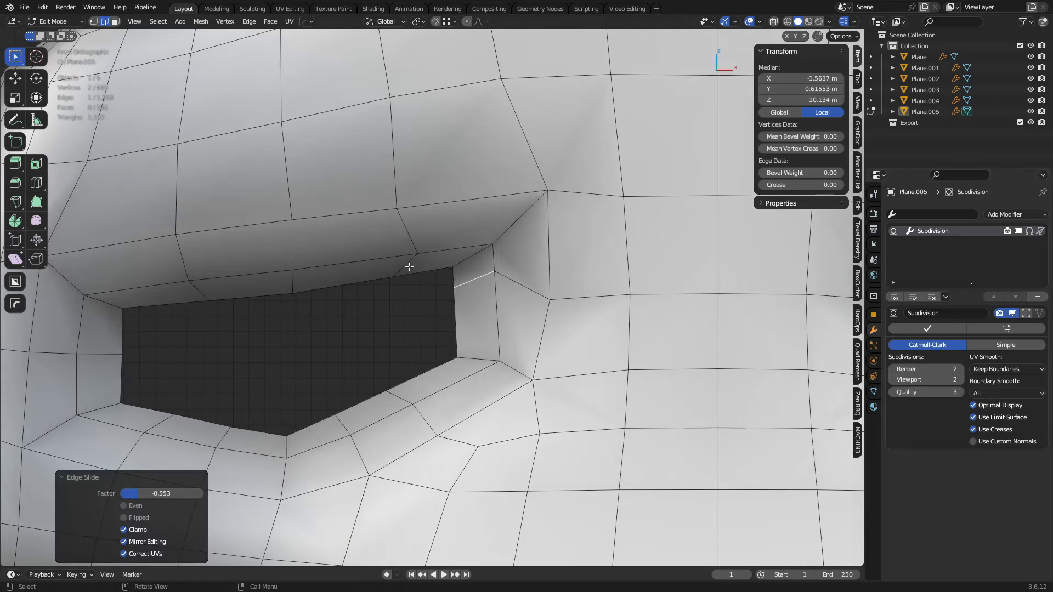
pyautogui.press('g')
pyautogui.press('g')
pyautogui.click(452, 264)
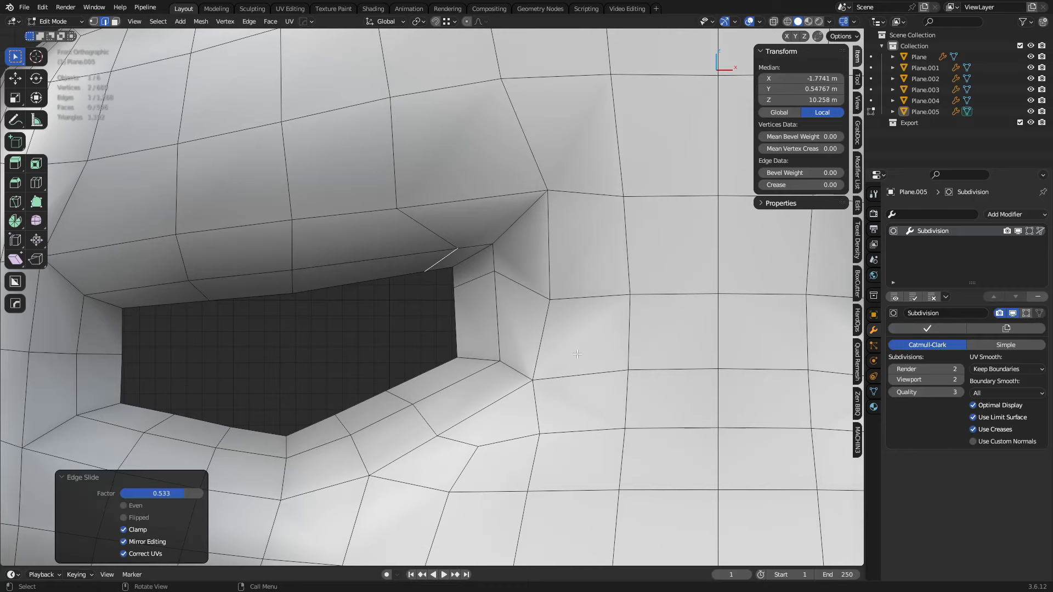
# - Check the smoothed opening in Object Mode, and undo the edge slides and the Subdivision preview change
pyautogui.hotkey('ctrl', 'Tab')
pyautogui.click(527, 356)
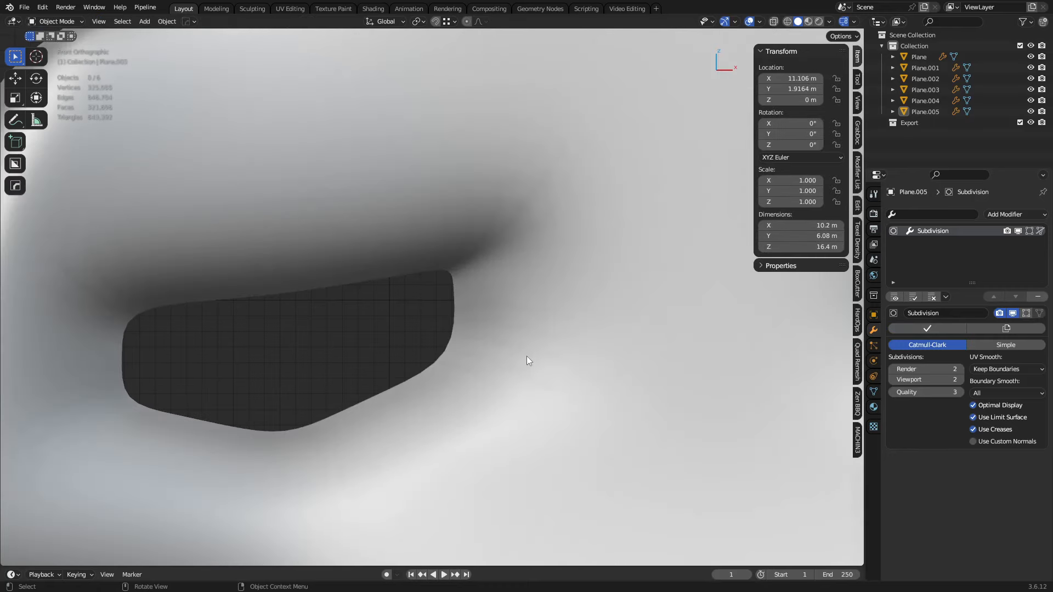
pyautogui.hotkey('ctrl', 'z')
pyautogui.hotkey('ctrl', 'z')
pyautogui.hotkey('ctrl', 'z')
pyautogui.hotkey('ctrl', 'z')
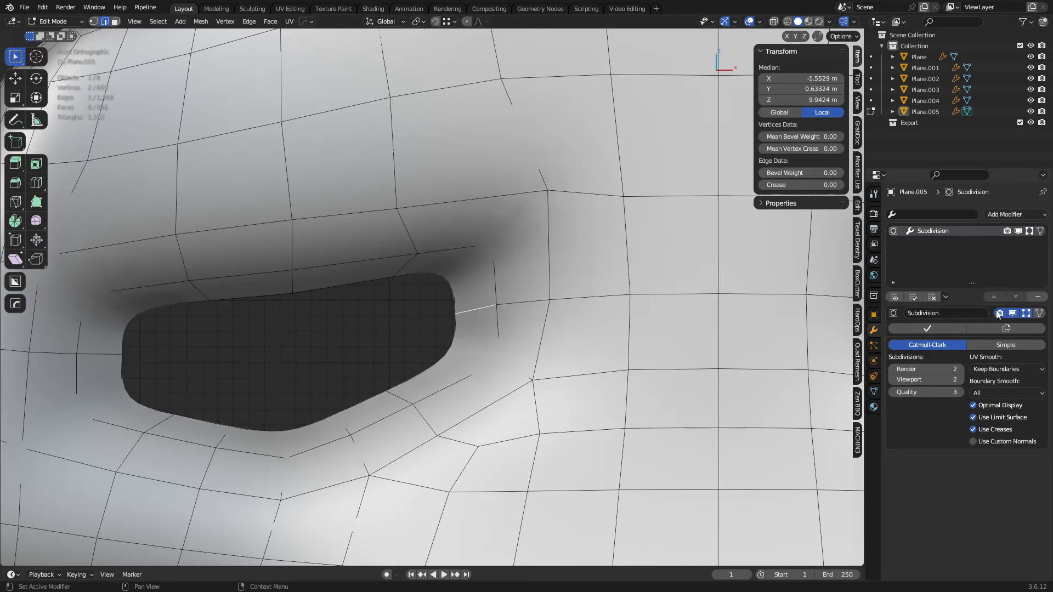
# - Turn off the Subdivision preview in Edit Mode and try Knife cuts on both sides of the opening's upper inner corner
pyautogui.click(1026, 314)
pyautogui.hotkey('alt', 'a')
pyautogui.keyDown('shift'); pyautogui.moveTo(494, 294); pyautogui.dragTo(487, 305, button='middle'); pyautogui.keyUp('shift')
pyautogui.press('k')
pyautogui.click(445, 306)
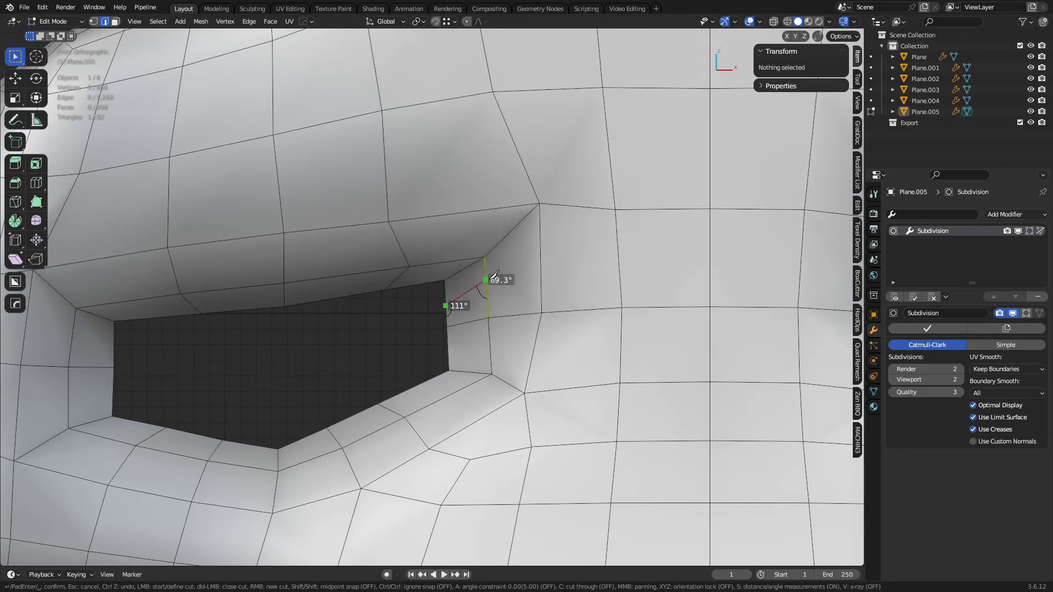
pyautogui.click(424, 283)
pyautogui.click(447, 262)
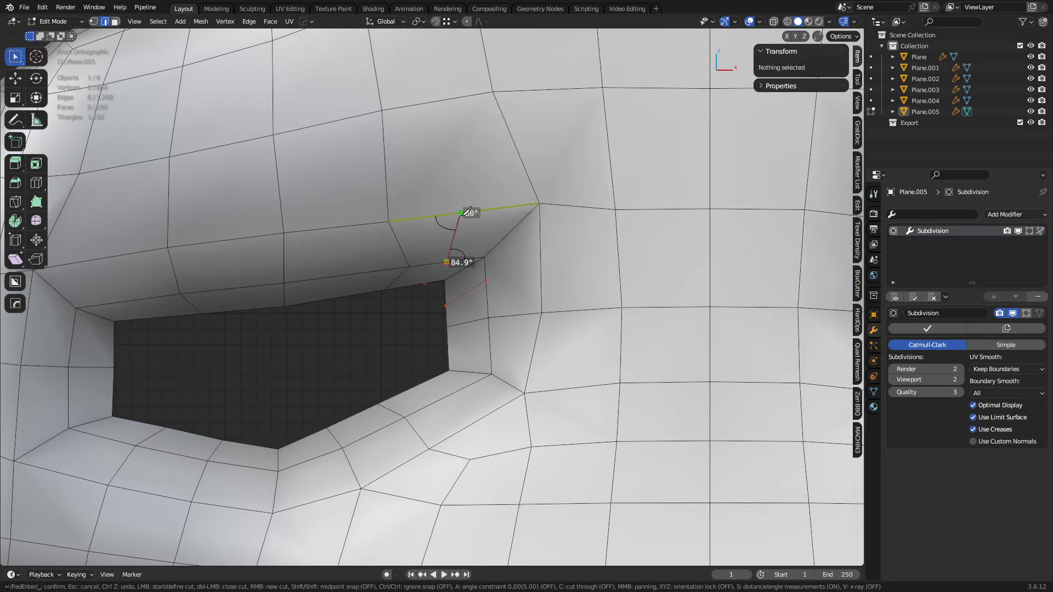
pyautogui.click(461, 213)
pyautogui.rightClick(473, 212)
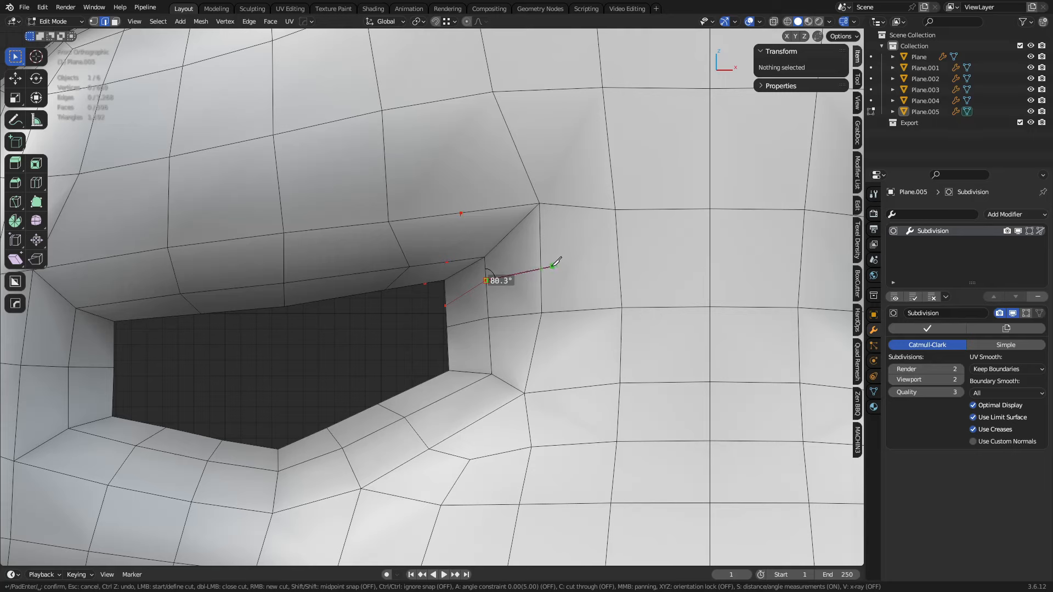
pyautogui.press('Return')
# - Examine both shoulder openings and the whole backrest from several angles, comparing the base mesh with the smoothed surface
pyautogui.press('Tab')
pyautogui.moveTo(588, 340); pyautogui.dragTo(669, 276, button='middle')
pyautogui.press('Tab')
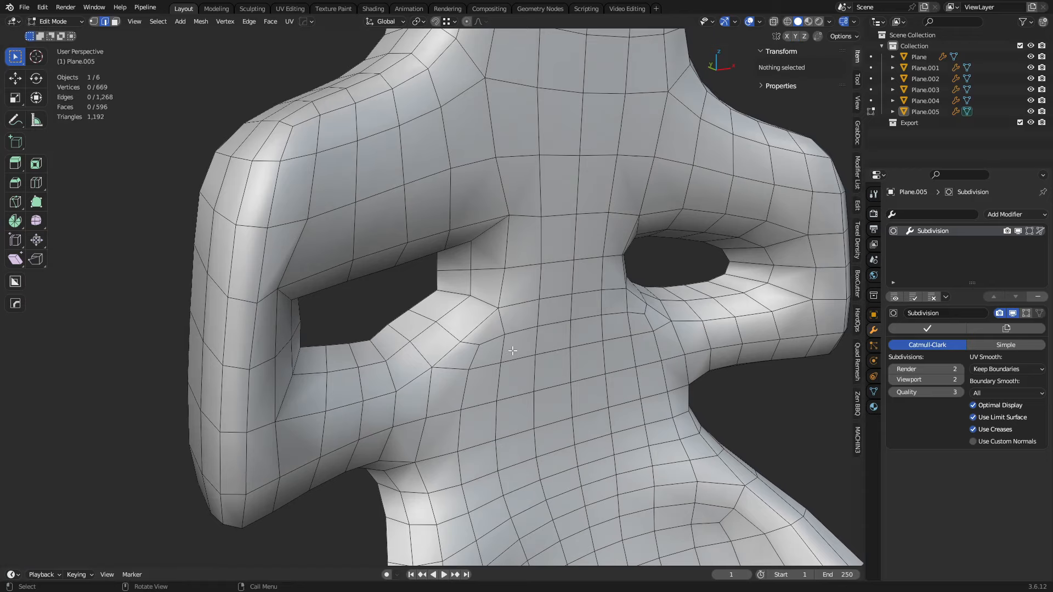
pyautogui.scroll(-3, 512, 351)
pyautogui.moveTo(512, 350); pyautogui.dragTo(430, 357, button='middle')
pyautogui.press('Tab')
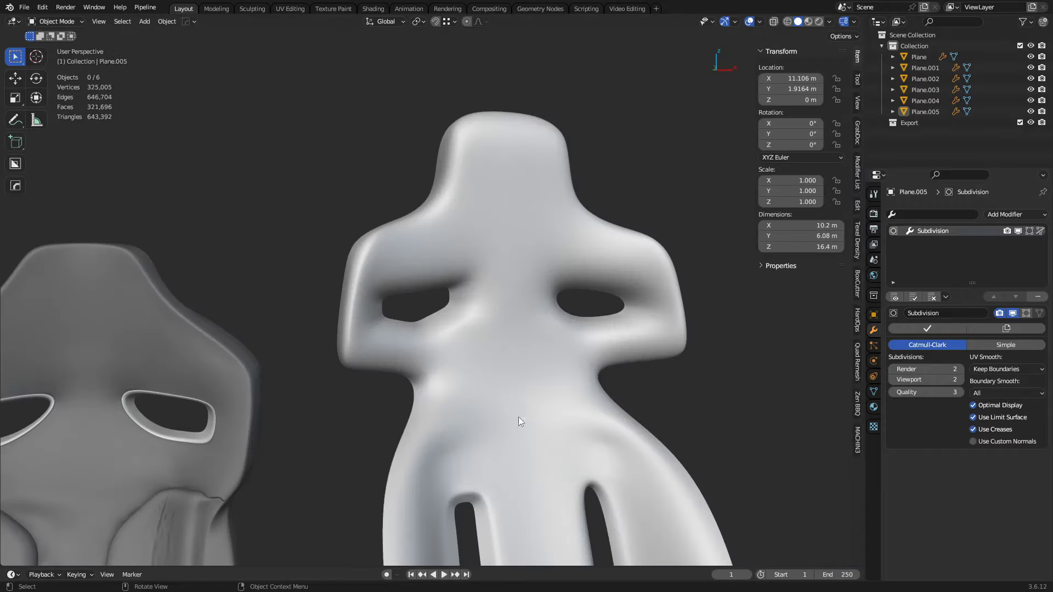
pyautogui.moveTo(518, 417); pyautogui.dragTo(432, 302, button='middle')
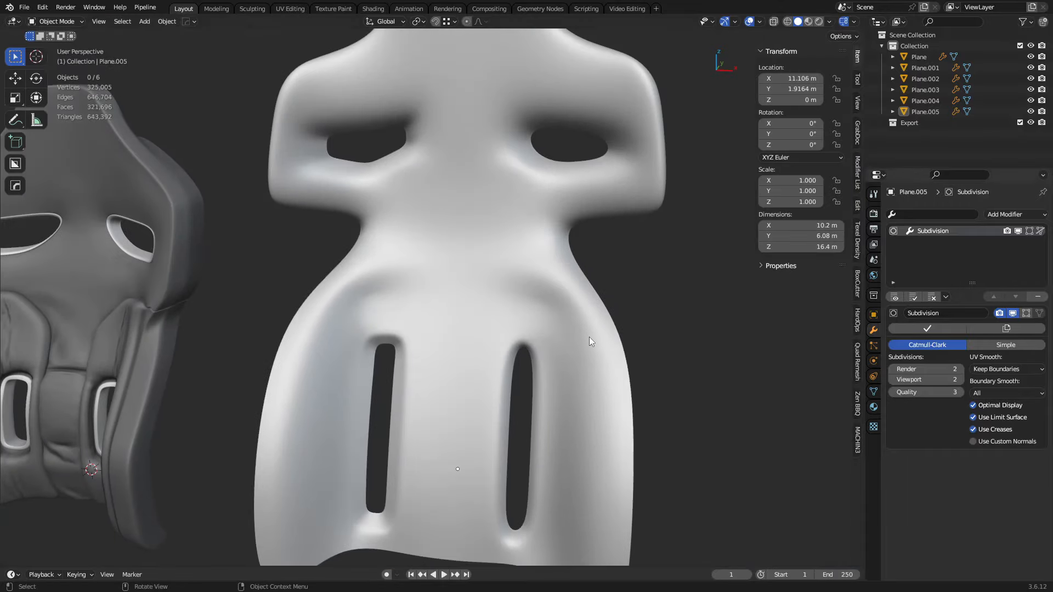
# - Remove the Subdivision modifier from Plane.005 and open its mesh for editing in front view with nothing selected
pyautogui.click(1037, 297)
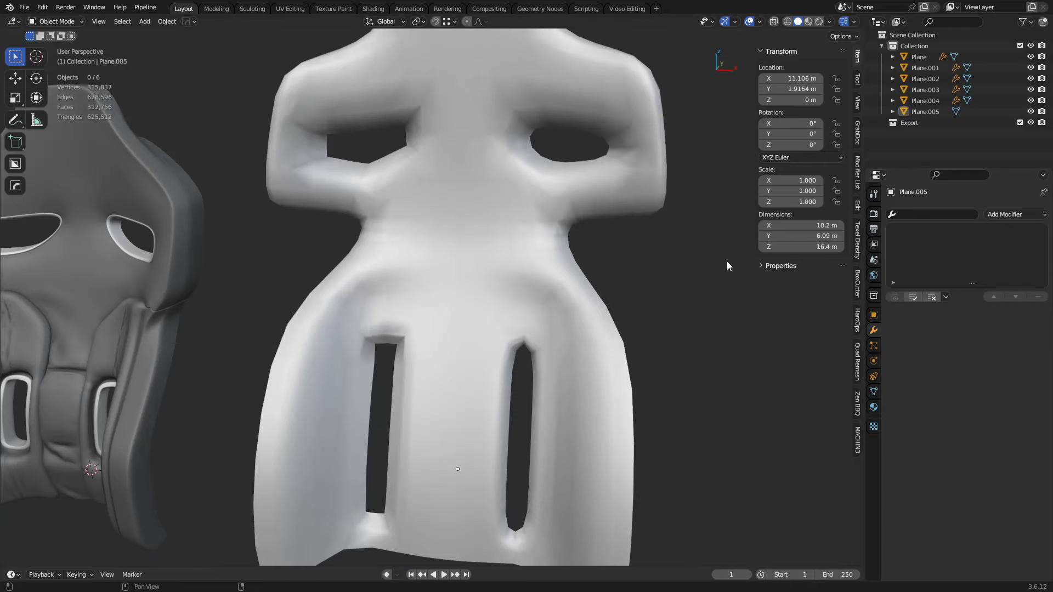
pyautogui.click(410, 284)
pyautogui.press('Tab')
pyautogui.moveTo(423, 290); pyautogui.dragTo(444, 282, button='middle')
pyautogui.scroll(4, 461, 263)
pyautogui.press('a')
pyautogui.hotkey('alt', 'a')
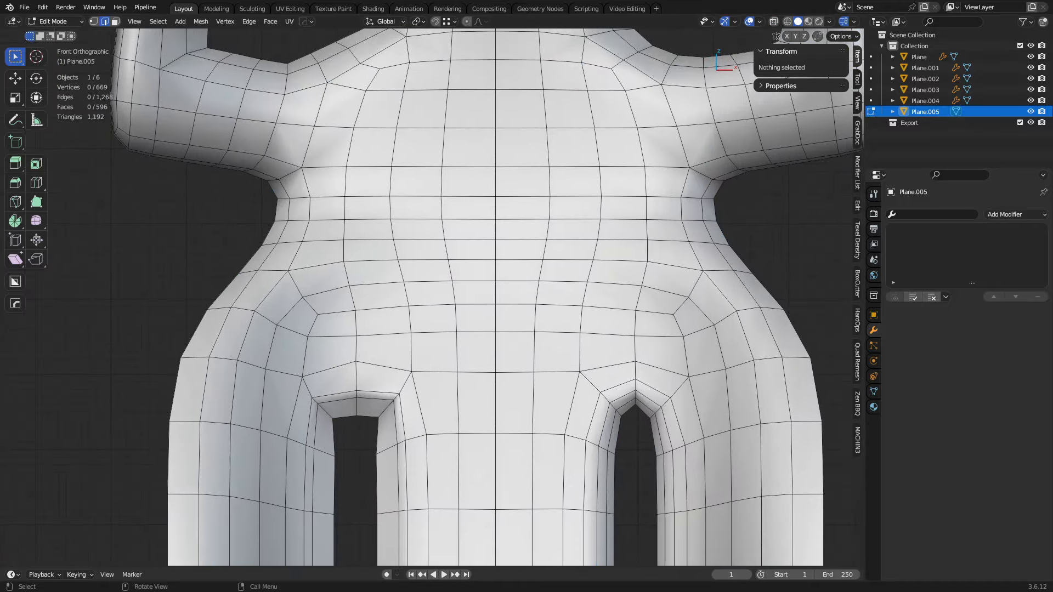
# - Switch to Krita and examine the panel seams and stitching on the reference seat's backrest
pyautogui.hotkey('alt', 'Tab')
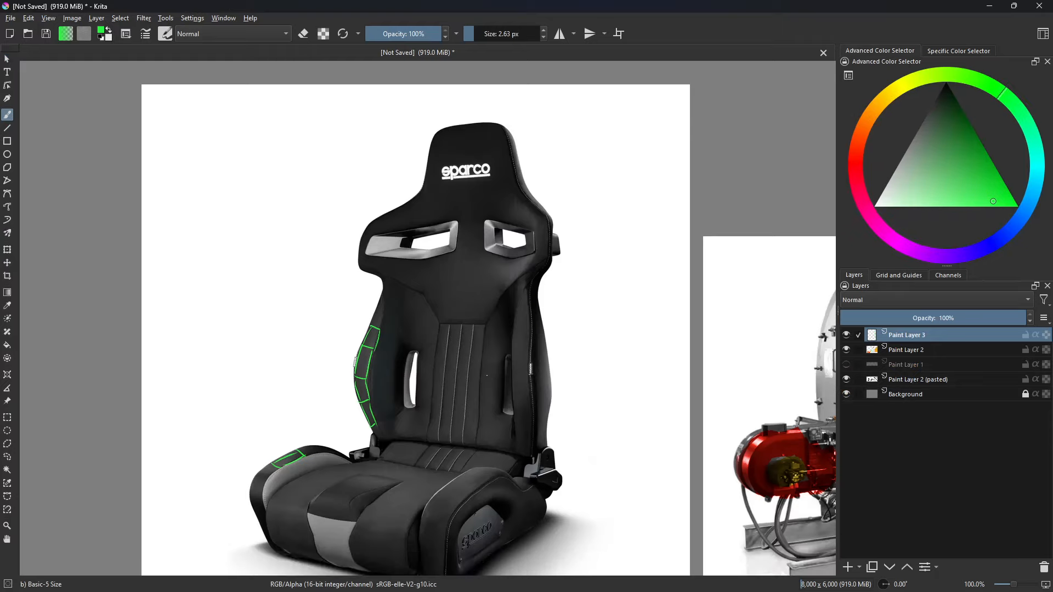
pyautogui.scroll(5, 487, 375)
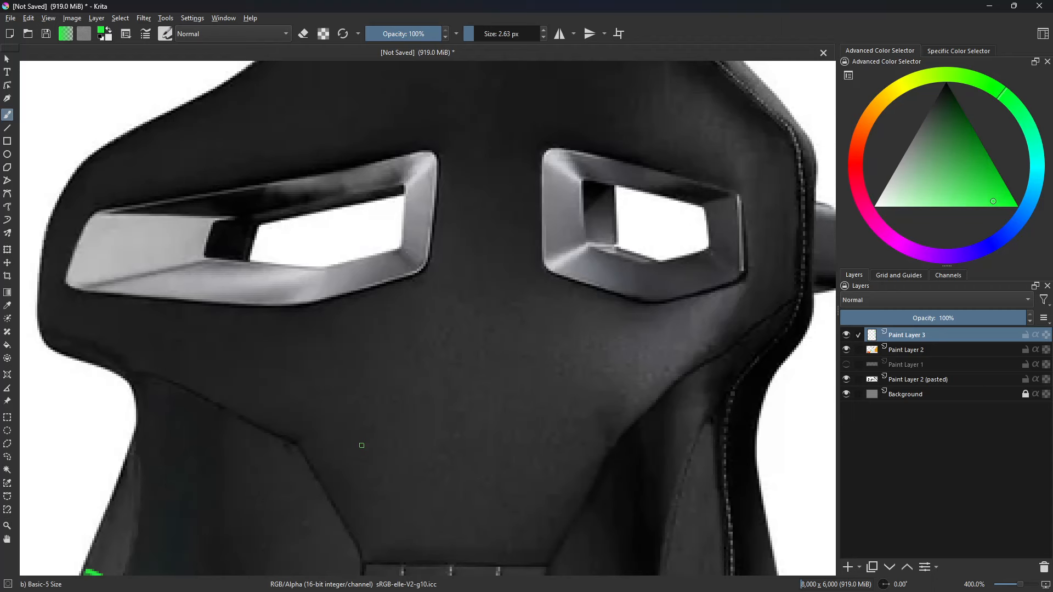
pyautogui.moveTo(339, 446); pyautogui.dragTo(394, 372, button='middle')
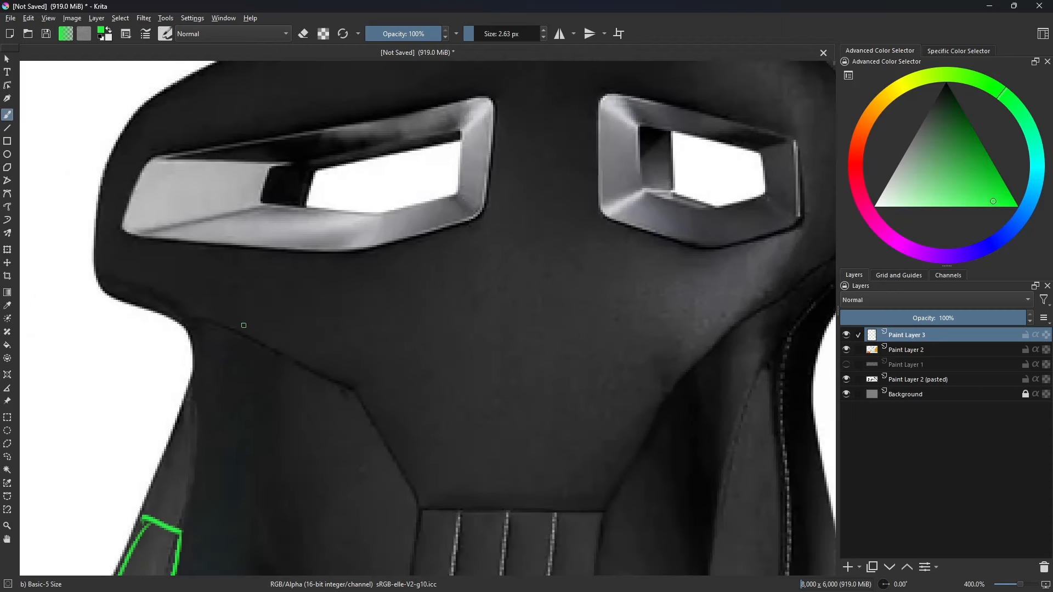
pyautogui.moveTo(416, 451); pyautogui.dragTo(347, 295, button='middle')
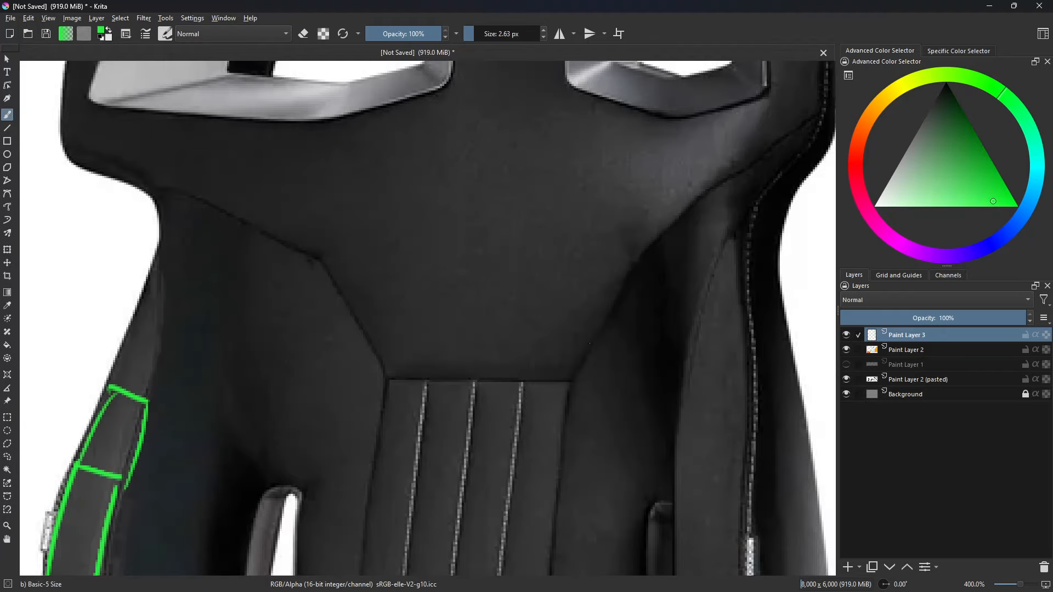
pyautogui.keyDown('shift'); pyautogui.moveTo(451, 428); pyautogui.dragTo(470, 338, button='middle'); pyautogui.keyUp('shift')
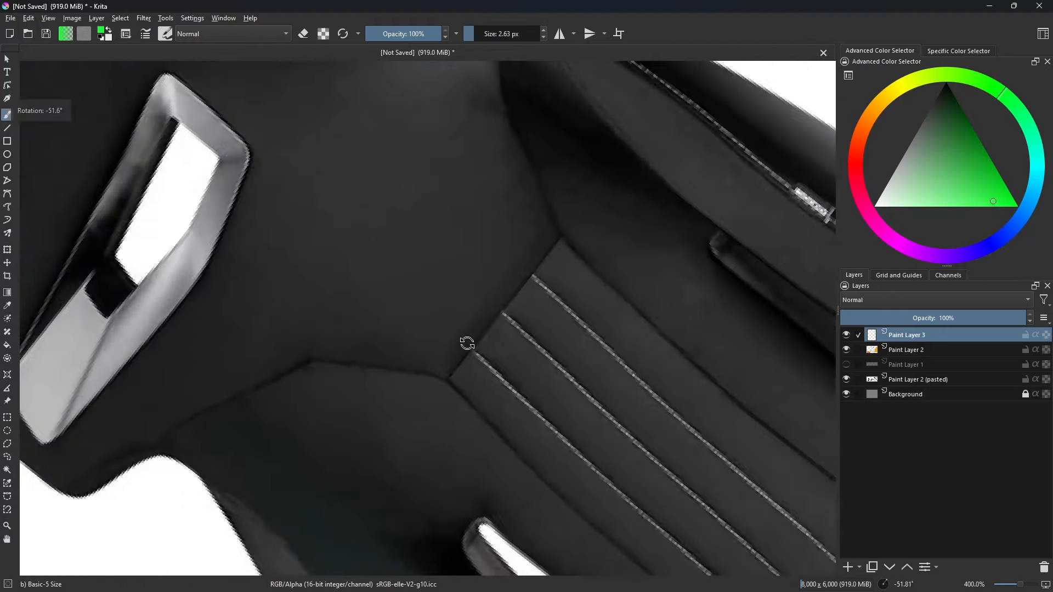
pyautogui.press('5')
pyautogui.moveTo(507, 404); pyautogui.dragTo(525, 244, button='middle')
pyautogui.scroll(-2, 520, 258)
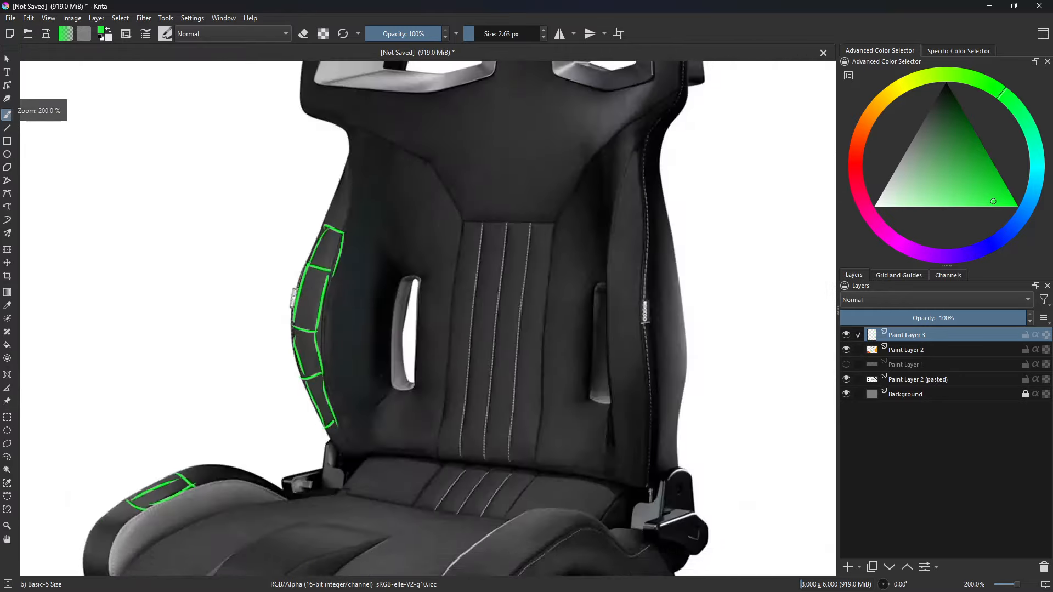
pyautogui.scroll(1, 515, 291)
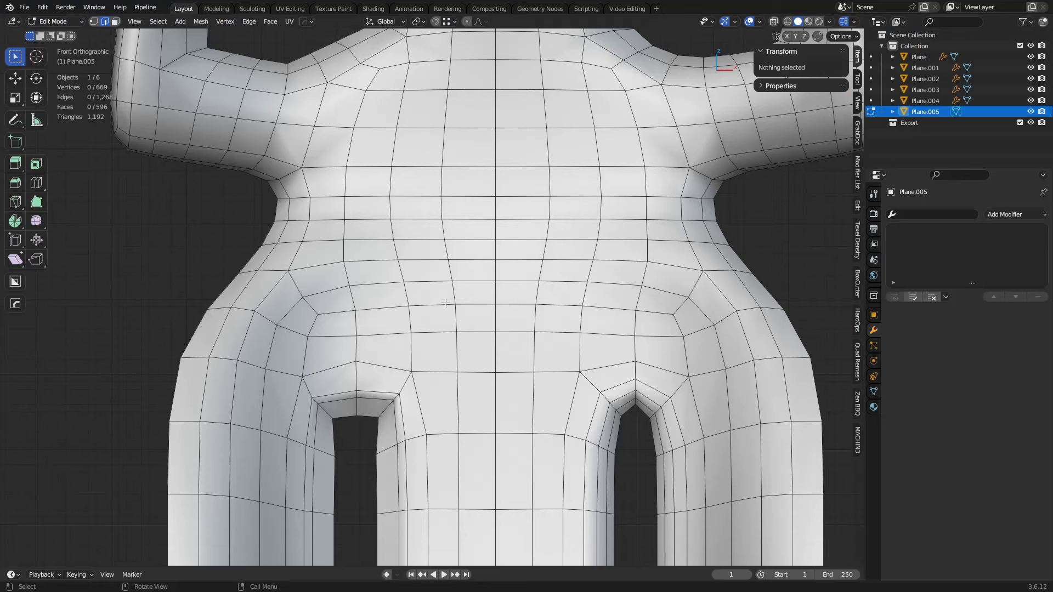
pyautogui.click(446, 303)
pyautogui.hotkey('ctrl', 'Tab')
pyautogui.hotkey('ctrl', 'Tab')
pyautogui.hotkey('alt', 'a')
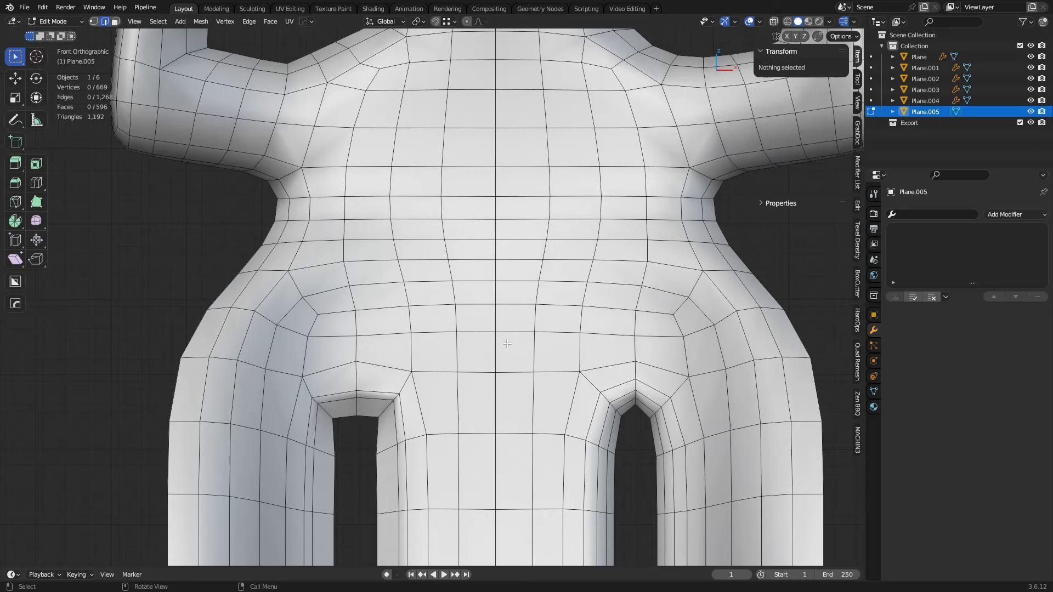
pyautogui.keyDown('shift'); pyautogui.moveTo(485, 336); pyautogui.dragTo(485, 341, button='middle'); pyautogui.keyUp('shift')
pyautogui.press('k')
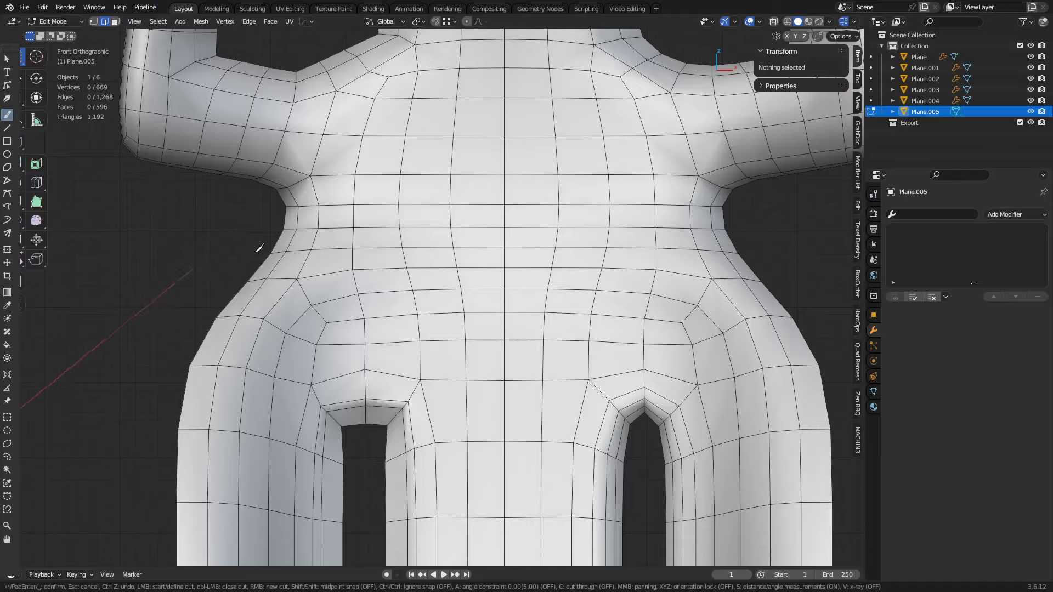
pyautogui.click(22, 421)
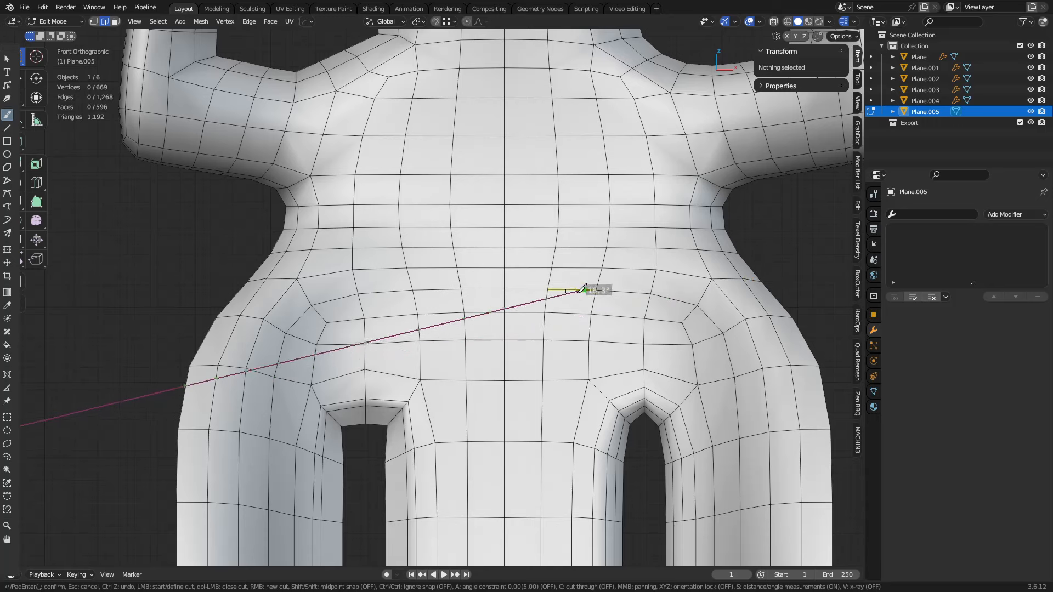
pyautogui.press('Escape')
pyautogui.keyDown('shift'); pyautogui.moveTo(496, 288); pyautogui.dragTo(505, 315, button='middle'); pyautogui.keyUp('shift')
pyautogui.scroll(-1, 505, 307)
pyautogui.keyDown('shift'); pyautogui.moveTo(345, 285); pyautogui.dragTo(339, 301, button='middle'); pyautogui.keyUp('shift')
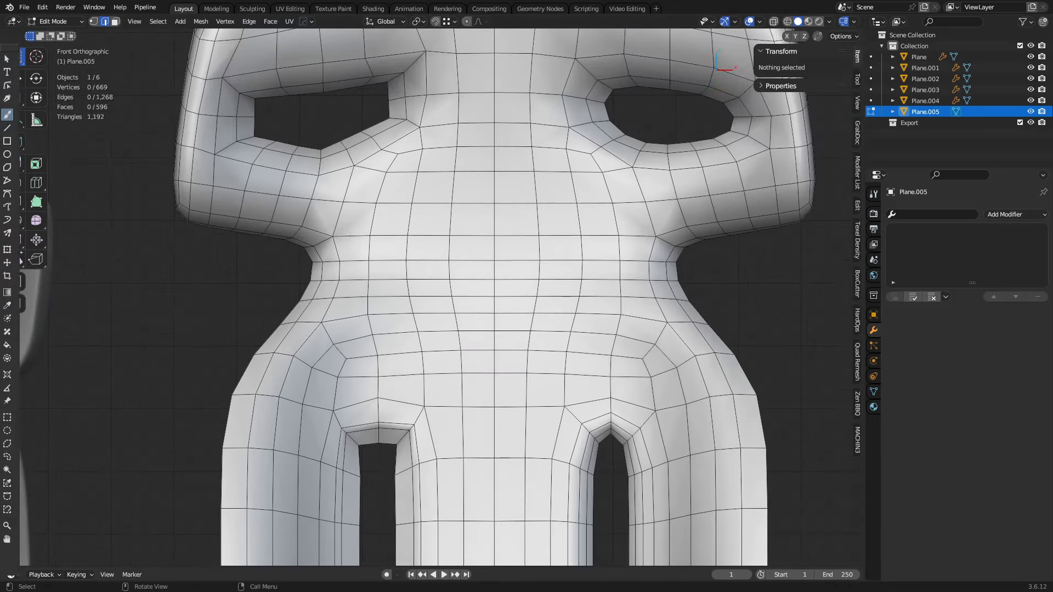
pyautogui.scroll(1, 324, 284)
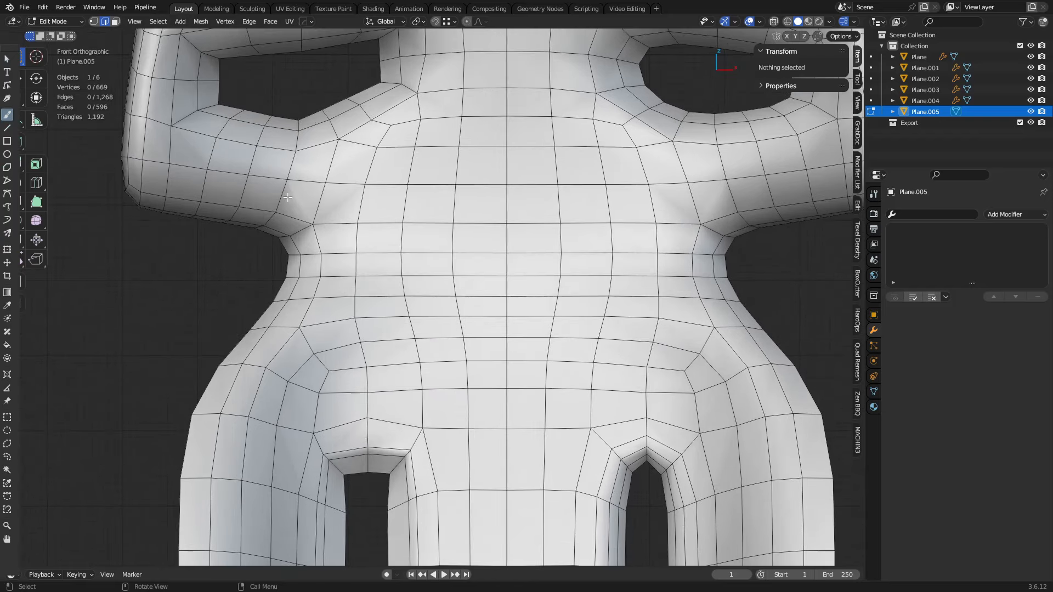
# - Knife-cut from the -X waist corner vertex diagonally inward, then down toward the centre strip just above the slot opening
pyautogui.click(318, 249)
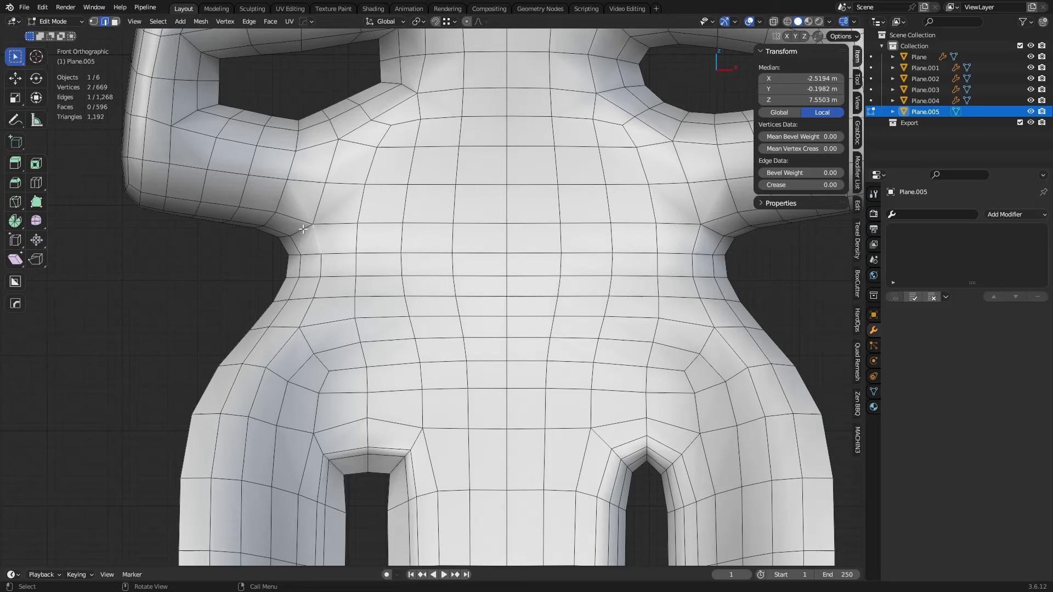
pyautogui.press('1')
pyautogui.click(313, 223)
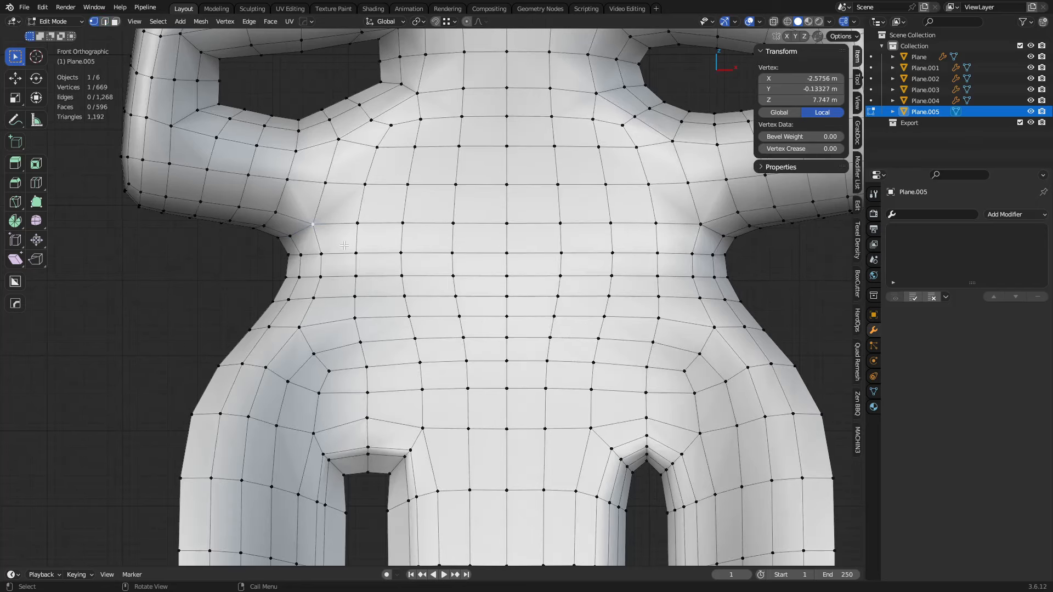
pyautogui.press('k')
pyautogui.click(313, 224)
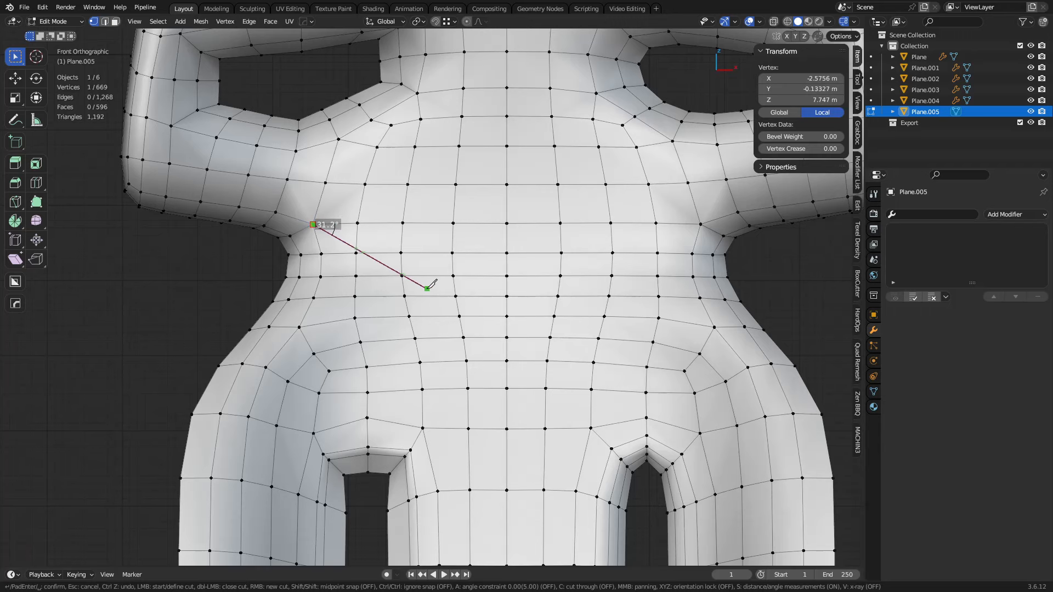
pyautogui.click(403, 275)
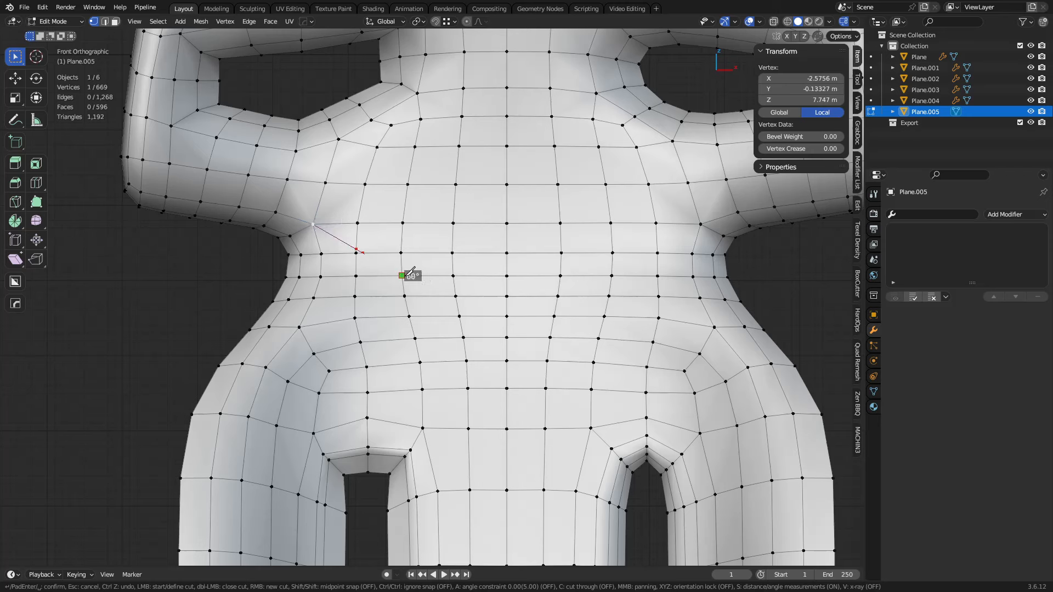
pyautogui.click(468, 428)
pyautogui.press('Return')
# - Merge the clustered vertices where the upper part of the diagonal cut crosses the existing grid lines
pyautogui.scroll(5, 372, 265)
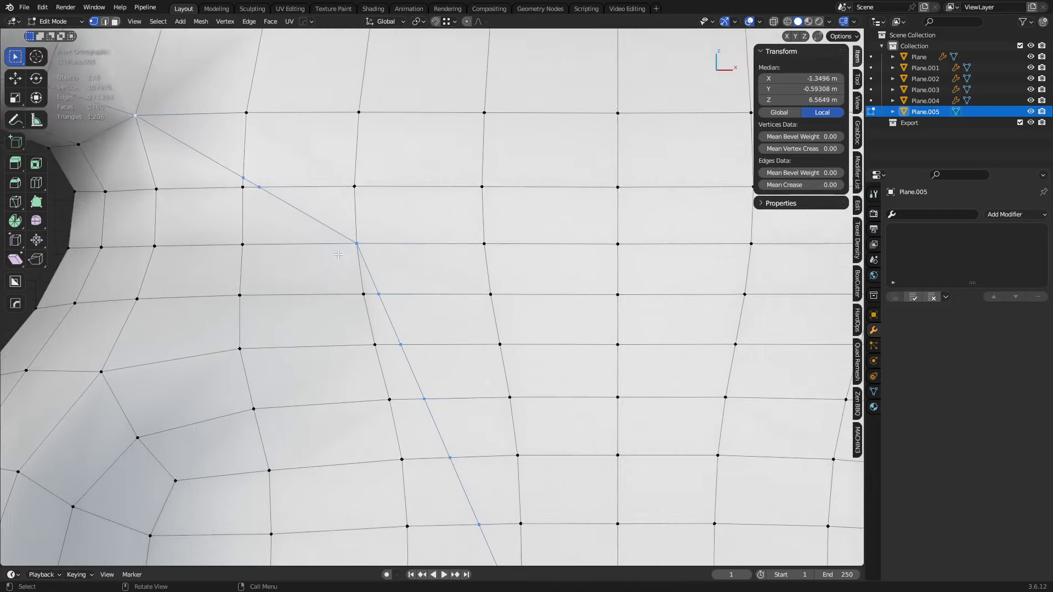
pyautogui.click(276, 265)
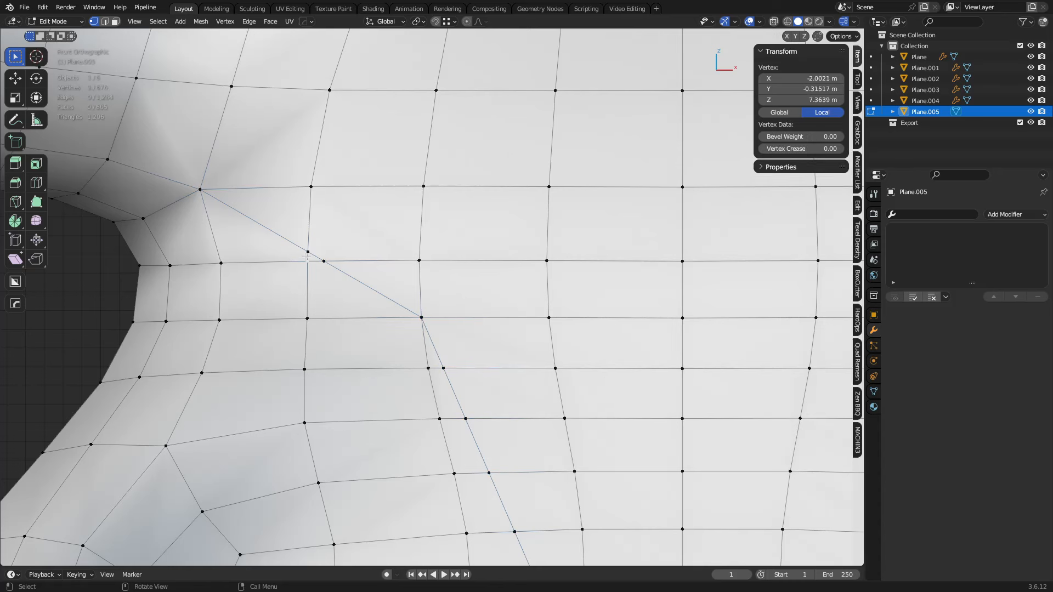
pyautogui.keyDown('shift'); pyautogui.click(324, 262); pyautogui.keyUp('shift')
pyautogui.hotkey('ctrl', 'z')
pyautogui.keyDown('shift'); pyautogui.click(324, 261); pyautogui.keyUp('shift')
pyautogui.keyDown('shift'); pyautogui.click(309, 252); pyautogui.keyUp('shift')
pyautogui.press('1')
# - Check the lower end of the cut, then symmetrize the entire mesh across X to mirror it onto the other half
pyautogui.scroll(-1, 405, 267)
pyautogui.keyDown('shift'); pyautogui.moveTo(404, 267); pyautogui.dragTo(387, 210, button='middle'); pyautogui.keyUp('shift')
pyautogui.keyDown('shift'); pyautogui.moveTo(312, 154); pyautogui.dragTo(332, 193, button='middle'); pyautogui.keyUp('shift')
pyautogui.keyDown('shift'); pyautogui.moveTo(432, 275); pyautogui.dragTo(376, 134, button='middle'); pyautogui.keyUp('shift')
pyautogui.keyDown('ctrl'); pyautogui.moveTo(444, 263); pyautogui.dragTo(422, 242, button='middle'); pyautogui.keyUp('ctrl')
pyautogui.press('3')
pyautogui.click(330, 99)
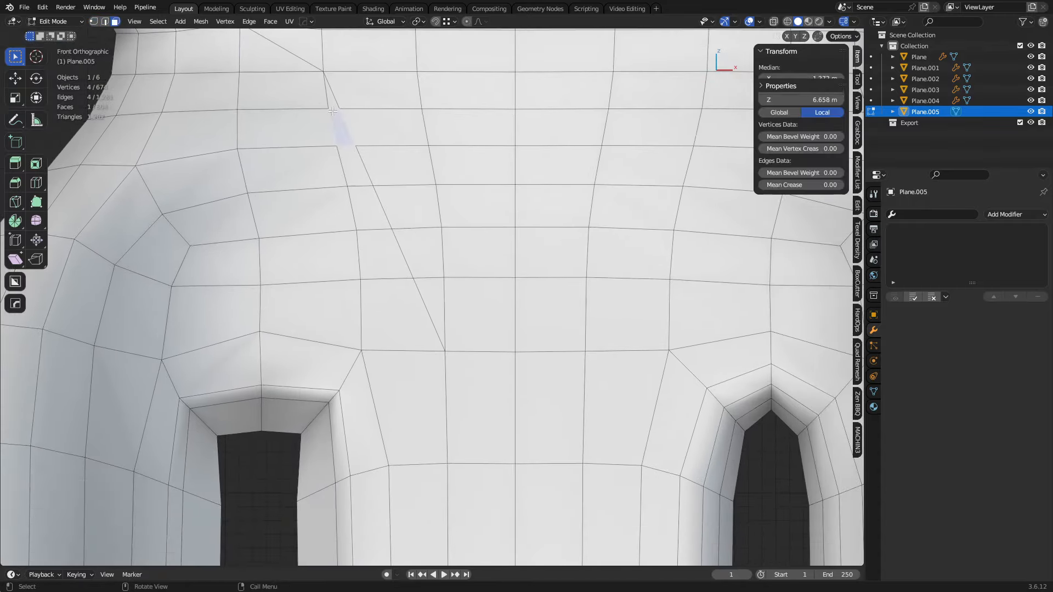
pyautogui.click(447, 349)
pyautogui.press('1')
pyautogui.click(444, 351)
pyautogui.scroll(-3, 443, 349)
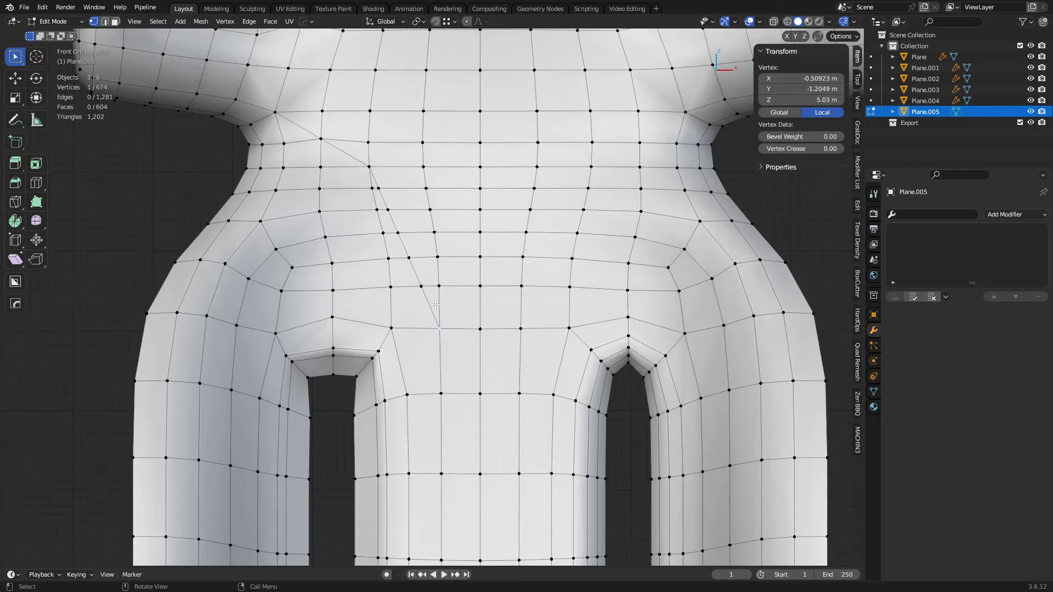
pyautogui.press('3')
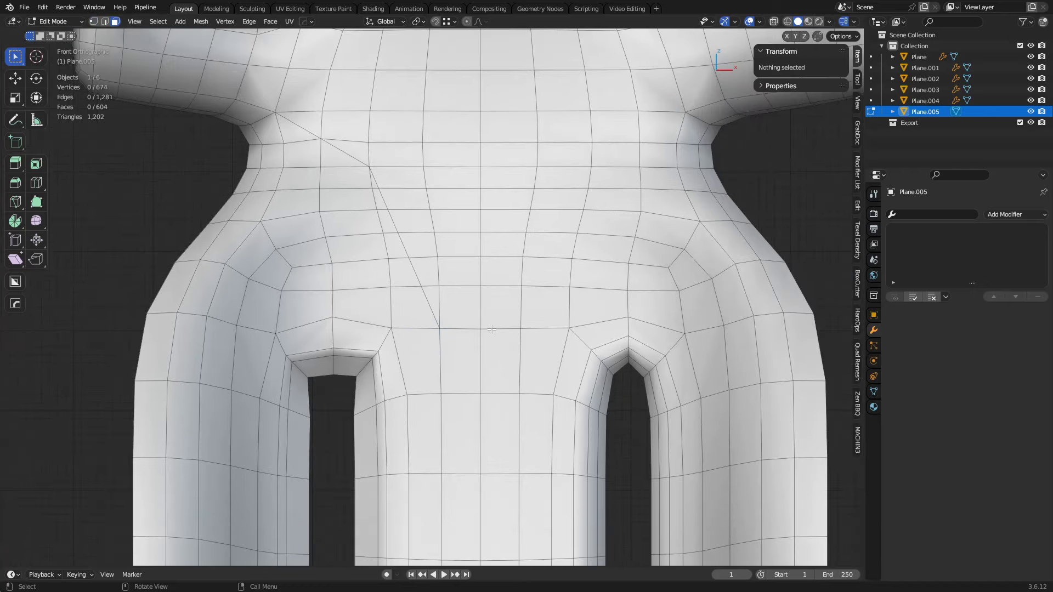
pyautogui.press('a')
pyautogui.hotkey('alt', 'x')
# - Select the edge path along the diagonal cut from the waist corner to its lower end, then clear the selection
pyautogui.press('2')
pyautogui.moveTo(320, 195); pyautogui.dragTo(379, 214, button='middle')
pyautogui.click(301, 203)
pyautogui.keyDown('ctrl'); pyautogui.click(339, 194); pyautogui.keyUp('ctrl')
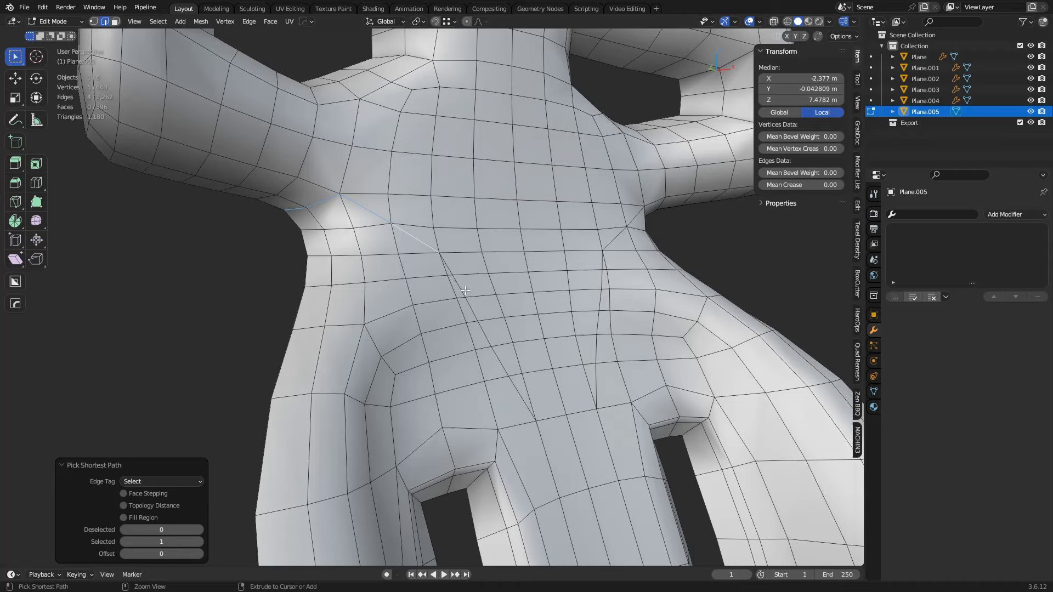
pyautogui.keyDown('ctrl'); pyautogui.click(520, 399); pyautogui.keyUp('ctrl')
pyautogui.moveTo(521, 398); pyautogui.dragTo(479, 278, button='middle')
pyautogui.scroll(2, 459, 233)
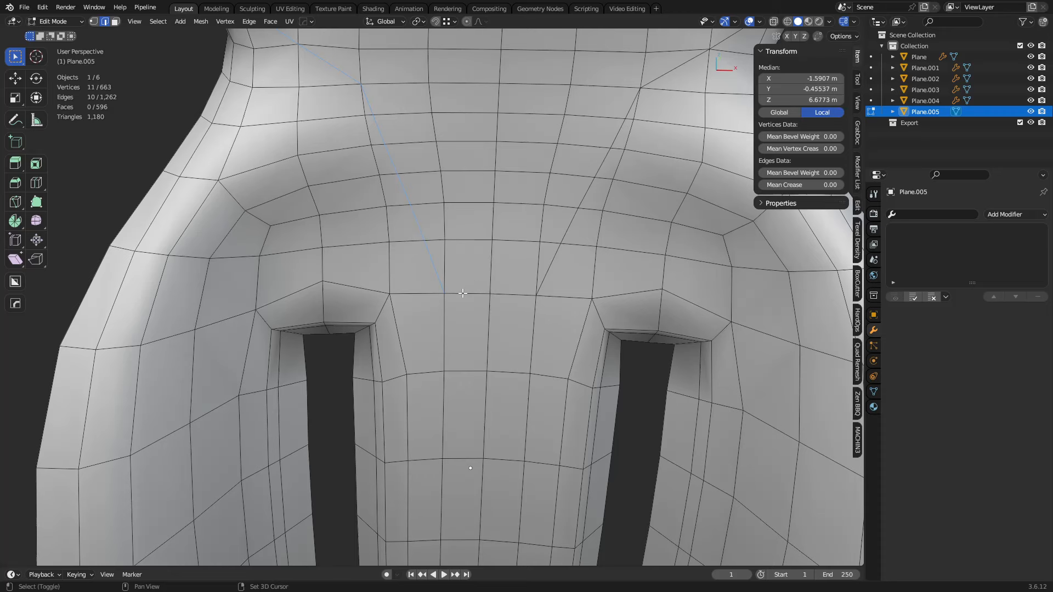
pyautogui.moveTo(463, 293); pyautogui.dragTo(440, 242, button='middle')
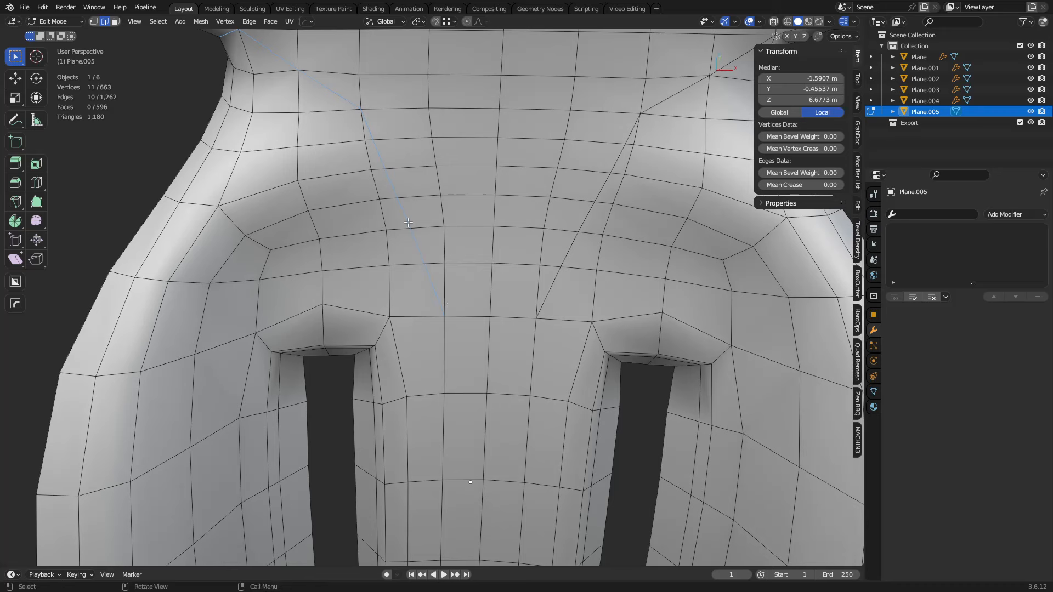
pyautogui.press('a')
pyautogui.hotkey('alt', 'a')
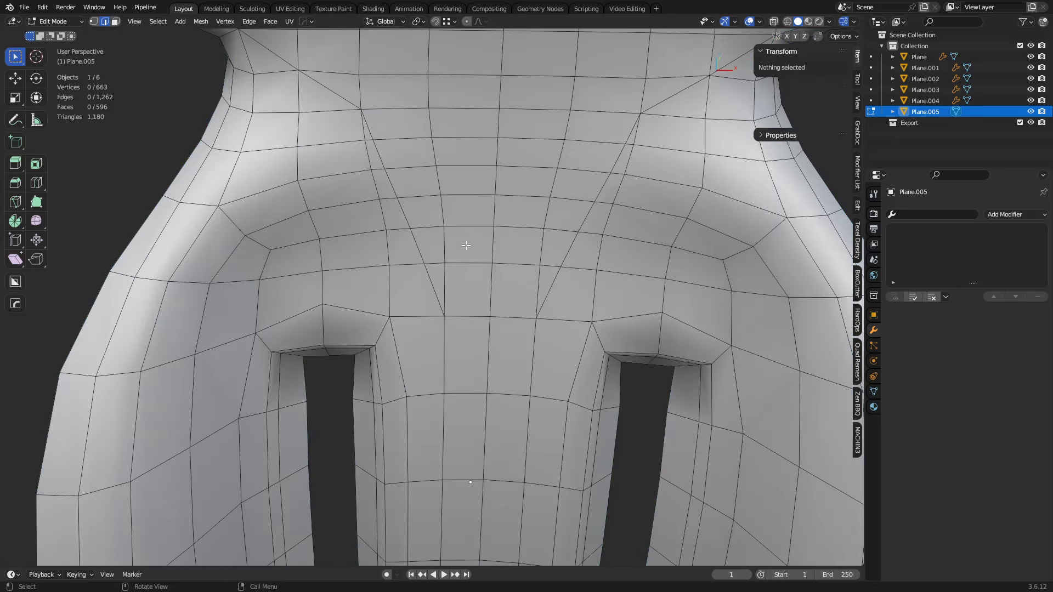
# - Dissolve the lower diagonal section of the cut on the -X side, including its vertices
pyautogui.moveTo(463, 240); pyautogui.dragTo(476, 292, button='middle')
pyautogui.keyDown('alt'); pyautogui.click(445, 326); pyautogui.keyUp('alt')
pyautogui.hotkey('ctrl', 'x')
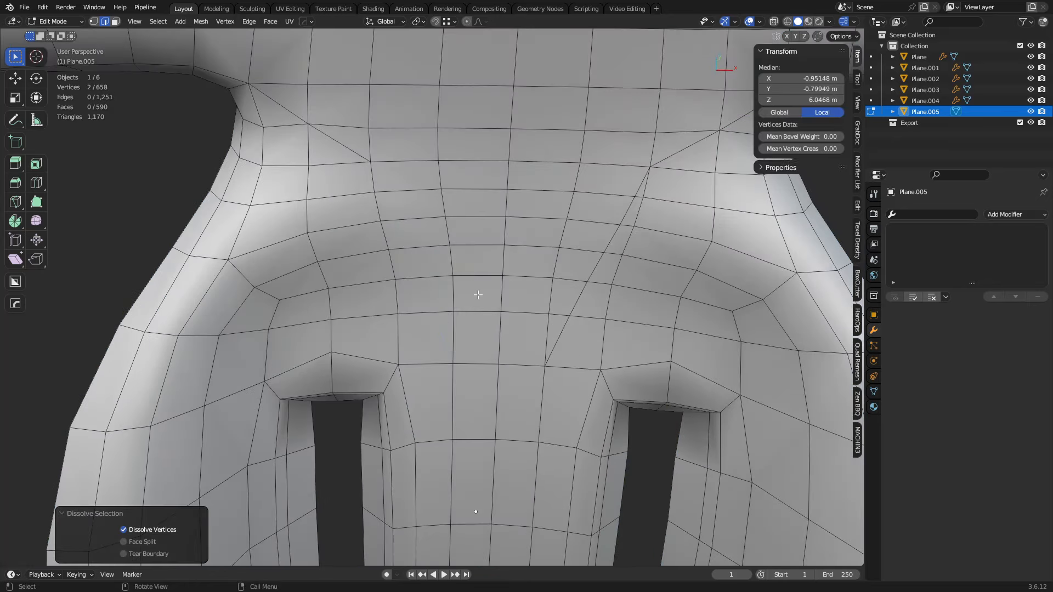
# - Knife a new seam from the bend of the upper cut diagonally down, then straight along the centre strip to the backrest's lower border
pyautogui.press('k')
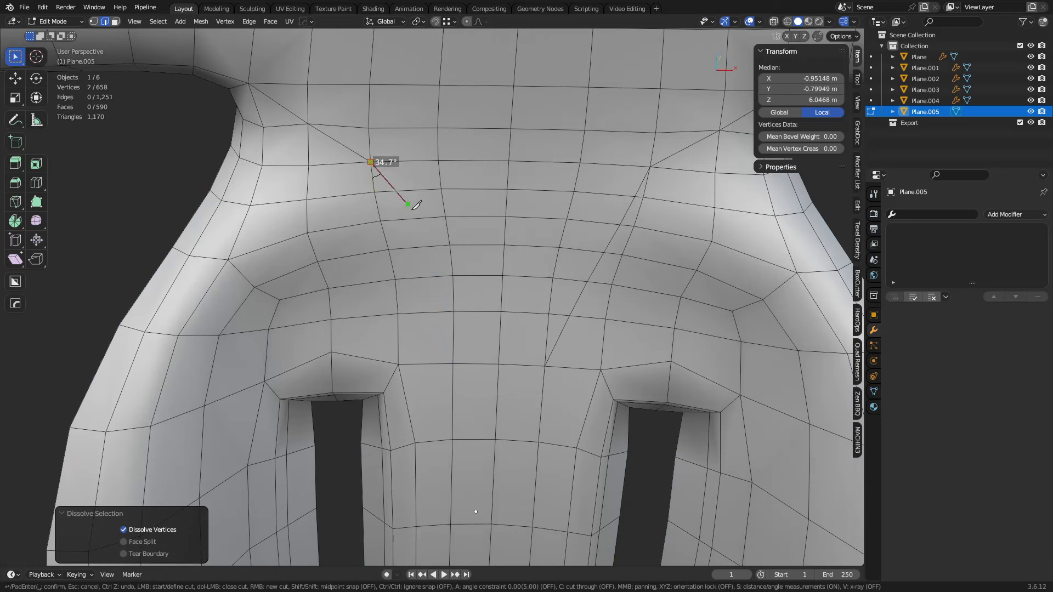
pyautogui.click(428, 276)
pyautogui.keyDown('shift'); pyautogui.moveTo(460, 481); pyautogui.dragTo(486, 106, button='middle'); pyautogui.keyUp('shift')
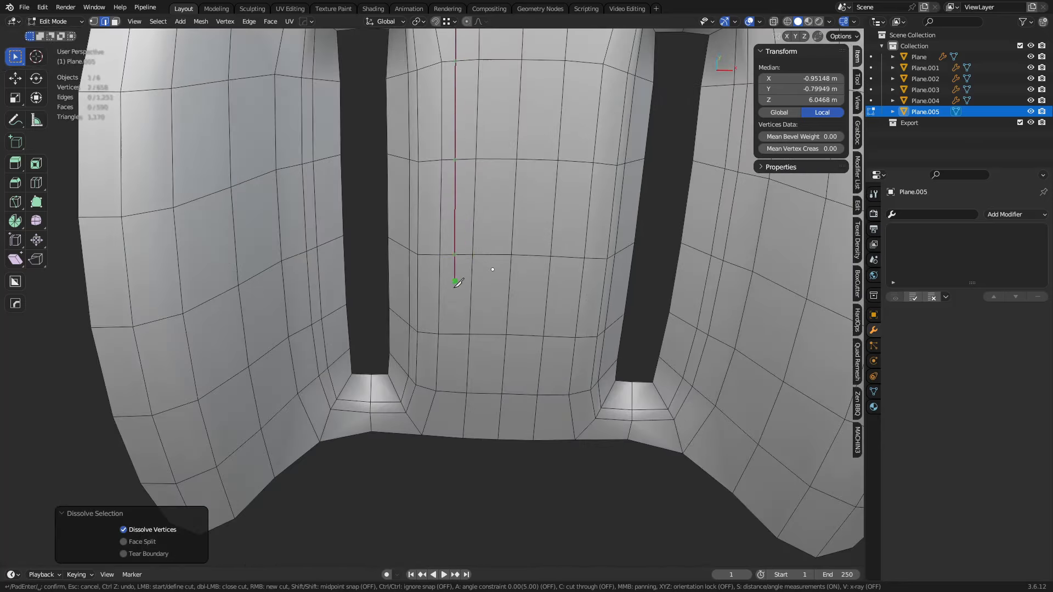
pyautogui.click(445, 436)
pyautogui.press('Return')
# - Select the -X seam edges from the waist corner to the lower border, plus the horizontal seam running to the centre line
pyautogui.keyDown('shift'); pyautogui.moveTo(473, 199); pyautogui.dragTo(482, 428, button='middle'); pyautogui.keyUp('shift')
pyautogui.keyDown('shift'); pyautogui.moveTo(483, 275); pyautogui.dragTo(495, 424, button='middle'); pyautogui.keyUp('shift')
pyautogui.moveTo(353, 168)
pyautogui.keyDown('shift'); pyautogui.mouseDown(button='middle')
pyautogui.moveTo(481, 234)
pyautogui.moveTo(421, 179)
pyautogui.moveTo(426, 151)
pyautogui.moveTo(413, 146)
pyautogui.moveTo(565, 190)
pyautogui.moveTo(612, 324)
pyautogui.moveTo(546, 311)
pyautogui.mouseUp(button='middle'); pyautogui.keyUp('shift')
pyautogui.keyDown('ctrl'); pyautogui.click(395, 166); pyautogui.keyUp('ctrl')
pyautogui.keyDown('shift'); pyautogui.click(422, 138); pyautogui.keyUp('shift')
pyautogui.press('c')
pyautogui.middleClick(415, 133)
pyautogui.rightClick(415, 133)
pyautogui.scroll(-3, 612, 324)
pyautogui.moveTo(546, 311)
pyautogui.mouseDown(button='middle')
pyautogui.moveTo(540, 301)
pyautogui.moveTo(551, 305)
pyautogui.moveTo(544, 298)
pyautogui.moveTo(623, 211)
pyautogui.mouseUp(button='middle')
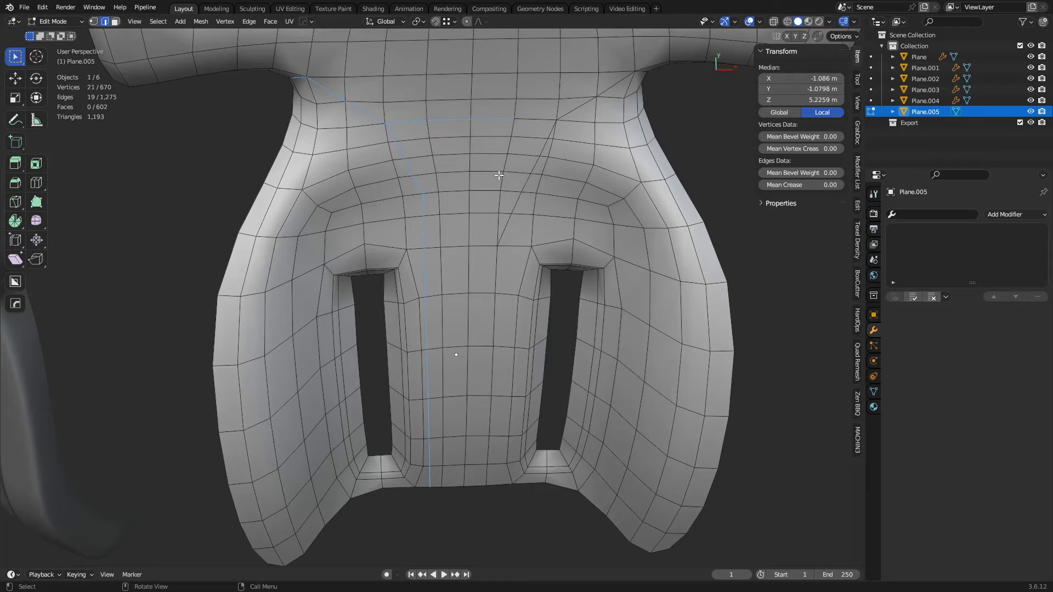
# - Bevel the selected seam edges with 2 segments and a width of about 0.0483 m
pyautogui.moveTo(510, 324); pyautogui.dragTo(514, 269, button='middle')
pyautogui.keyDown('shift'); pyautogui.moveTo(520, 459); pyautogui.dragTo(533, 332, button='middle'); pyautogui.keyUp('shift')
pyautogui.scroll(3, 533, 332)
pyautogui.scroll(3, 533, 332)
pyautogui.hotkey('ctrl', 'b')
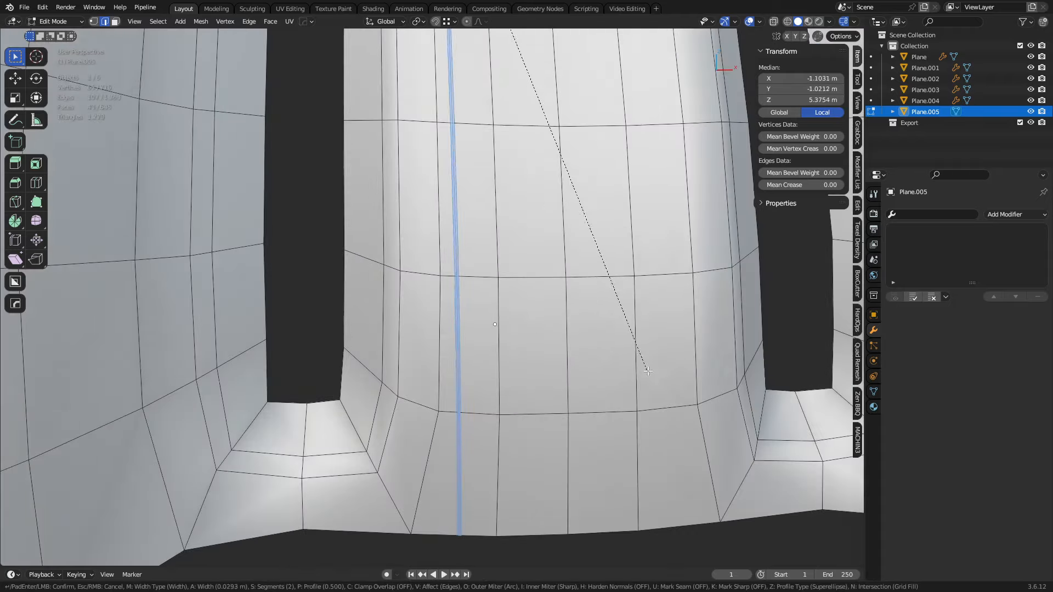
pyautogui.click(685, 378)
# - Reduce the selection to the bevel's middle edges and sink them with Shrink/Fatten by about -0.0843 m to form a groove
pyautogui.keyDown('shift'); pyautogui.moveTo(423, 127); pyautogui.dragTo(384, 395, button='middle'); pyautogui.keyUp('shift')
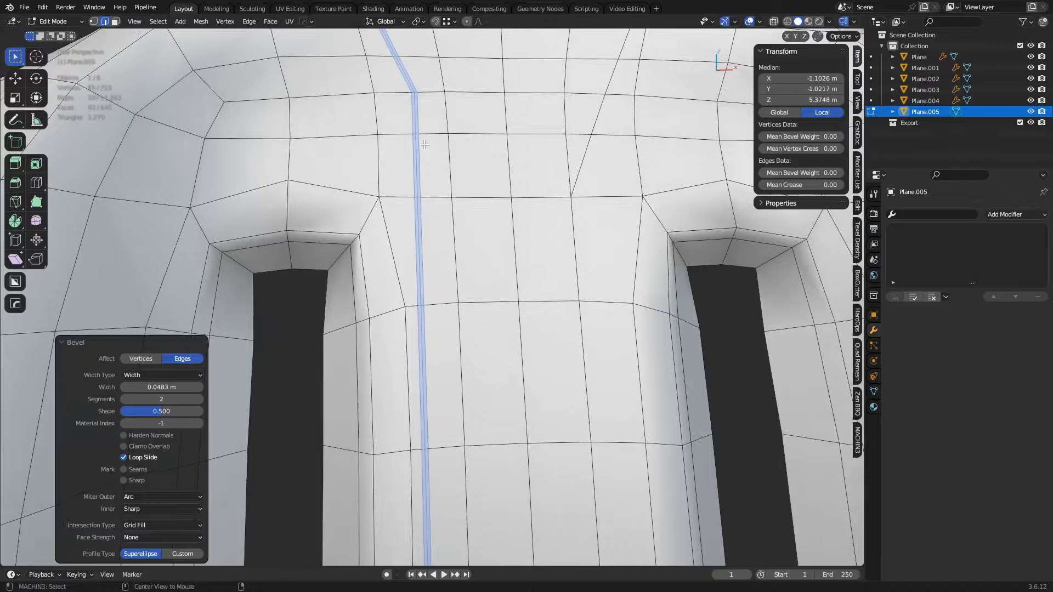
pyautogui.scroll(3, 382, 118)
pyautogui.keyDown('shift'); pyautogui.moveTo(394, 43); pyautogui.dragTo(532, 539, button='middle'); pyautogui.keyUp('shift')
pyautogui.scroll(3, 382, 119)
pyautogui.keyDown('shift'); pyautogui.moveTo(357, 50); pyautogui.dragTo(451, 222, button='middle'); pyautogui.keyUp('shift')
pyautogui.press('ctrl+KP_Subtract')
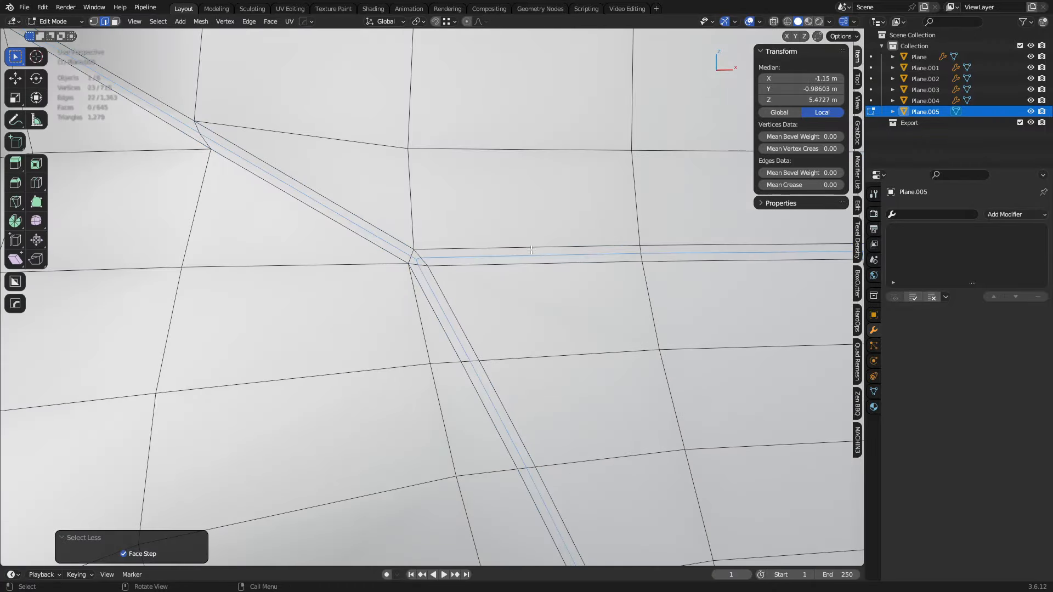
pyautogui.scroll(-4, 520, 265)
pyautogui.moveTo(520, 265); pyautogui.dragTo(540, 275, button='middle')
pyautogui.hotkey('alt', 's')
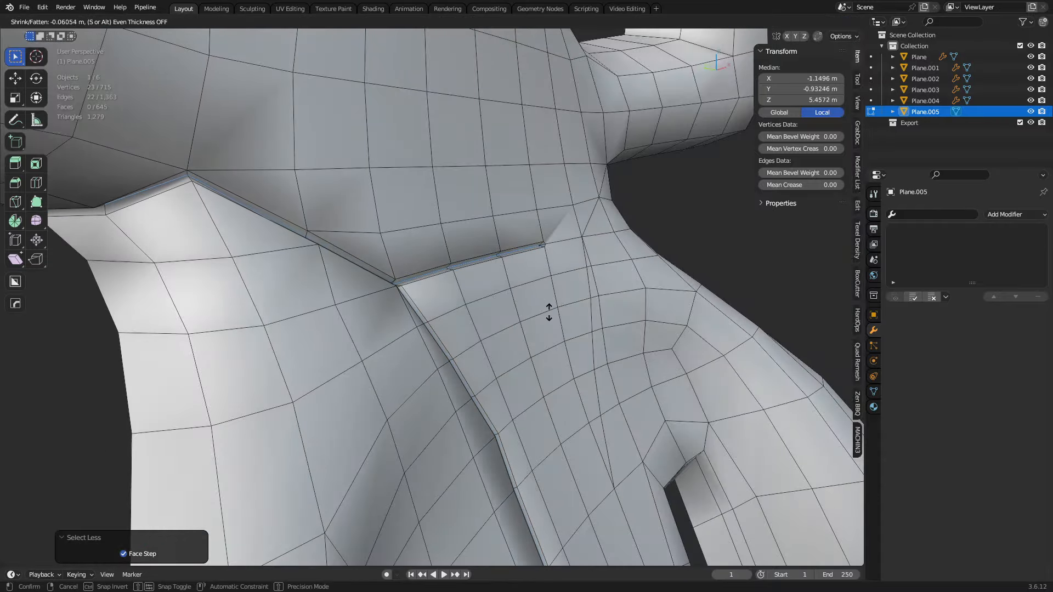
pyautogui.click(554, 329)
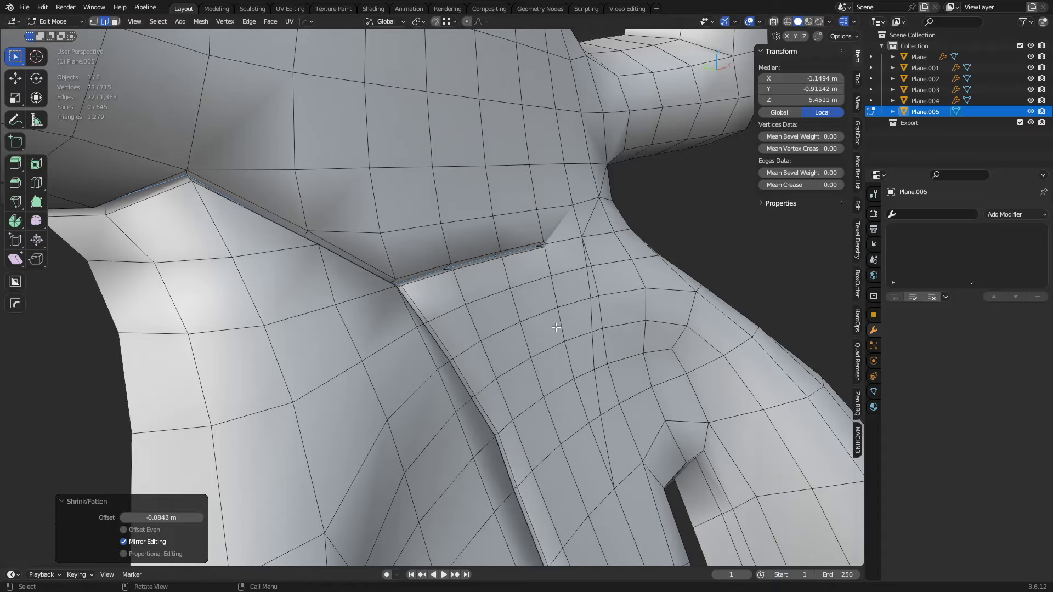
# - Symmetrize the whole mesh across X from negative to positive to mirror the sunken seam grooves
pyautogui.scroll(5, 371, 335)
pyautogui.press('a')
pyautogui.hotkey('alt', 'x')
pyautogui.moveTo(372, 335); pyautogui.dragTo(489, 181, button='middle')
pyautogui.scroll(-4, 552, 302)
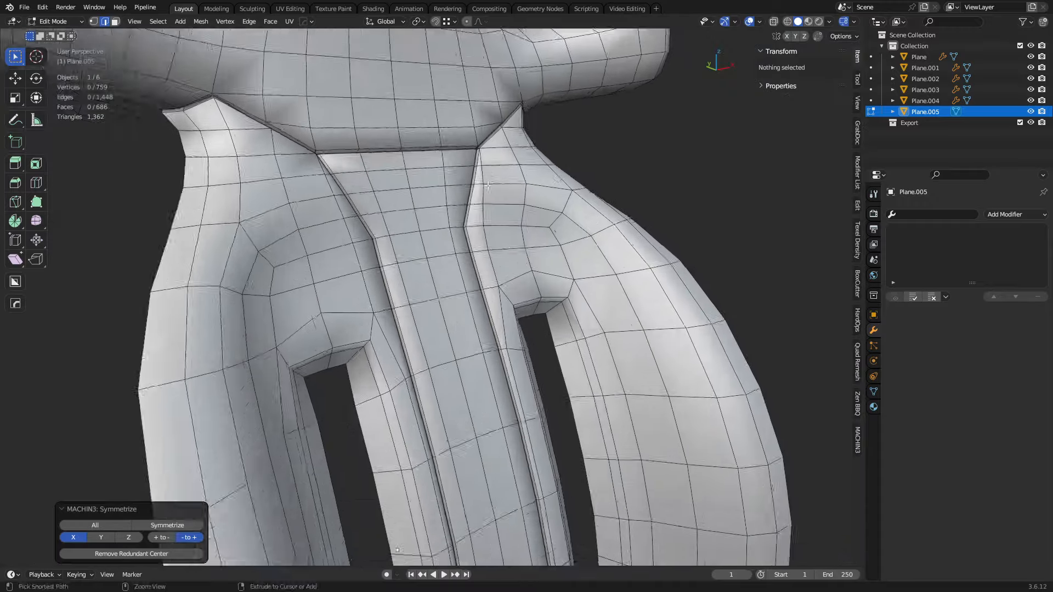
pyautogui.scroll(-3, 489, 285)
# - Select the groove's centre edge loops along the horizontal seam and both upper diagonals out to the waist corners
pyautogui.scroll(7, 407, 195)
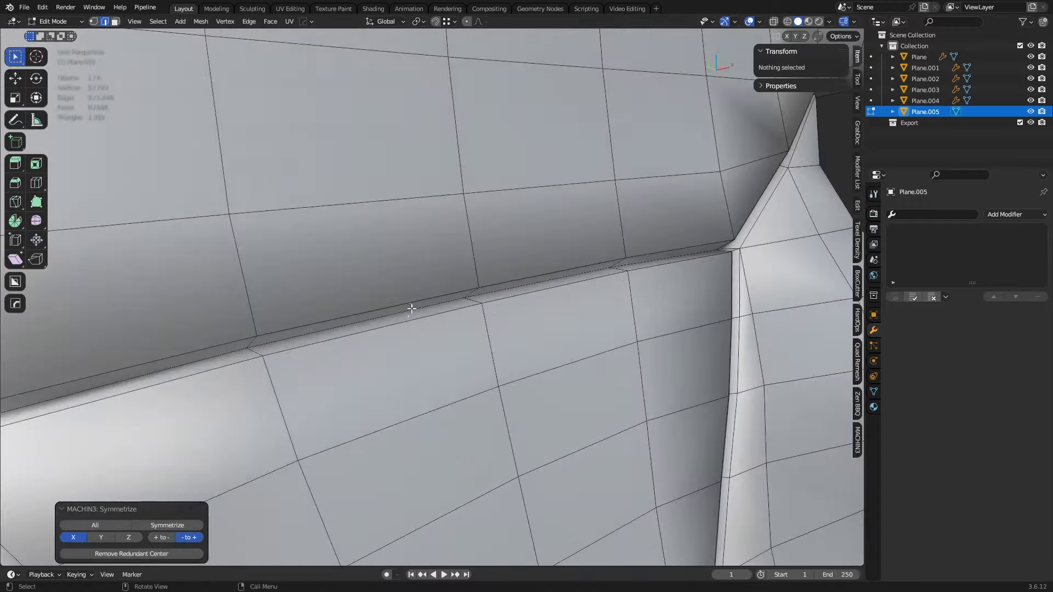
pyautogui.keyDown('alt'); pyautogui.click(399, 310); pyautogui.keyUp('alt')
pyautogui.keyDown('alt'); pyautogui.click(399, 311); pyautogui.keyUp('alt')
pyautogui.scroll(-3, 398, 311)
pyautogui.keyDown('shift'); pyautogui.moveTo(289, 324); pyautogui.dragTo(340, 314, button='middle'); pyautogui.keyUp('shift')
pyautogui.keyDown('shift'); pyautogui.click(269, 277); pyautogui.keyUp('shift')
pyautogui.hotkey('ctrl', 'z')
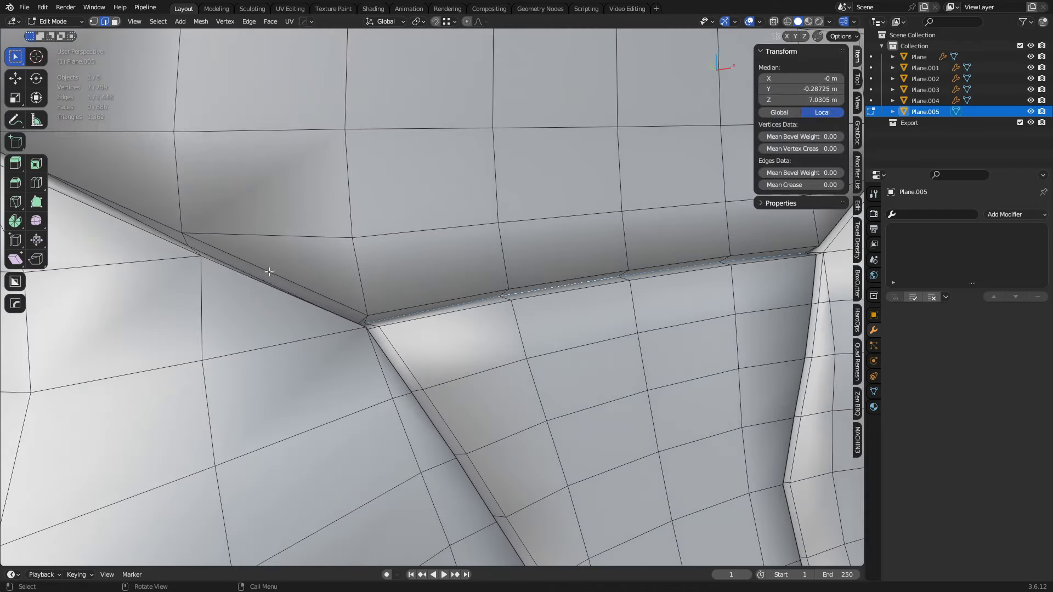
pyautogui.moveTo(268, 273); pyautogui.dragTo(238, 280, button='middle')
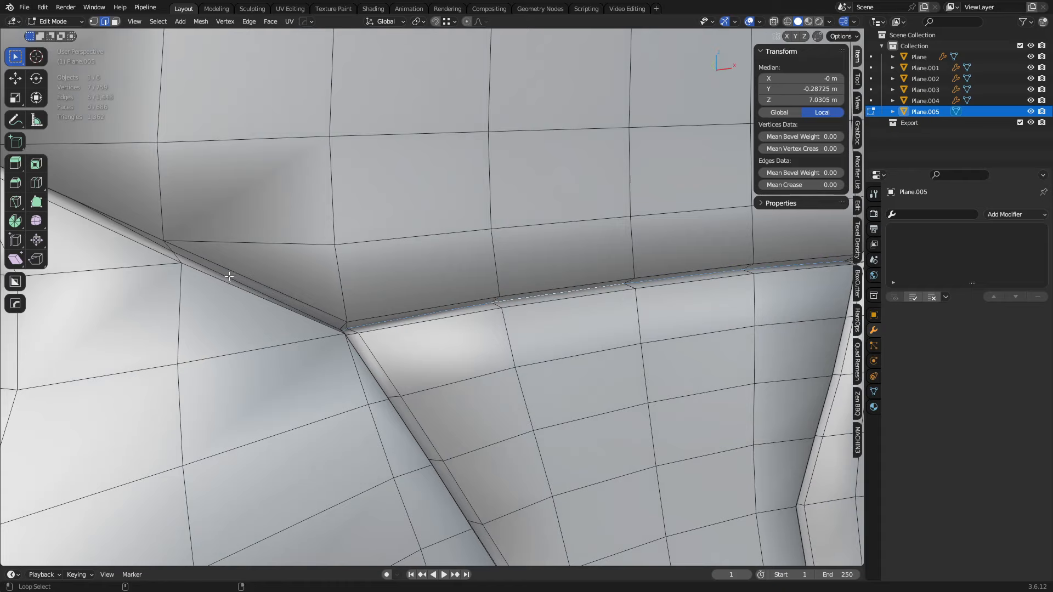
pyautogui.keyDown('alt'); pyautogui.keyDown('shift'); pyautogui.click(229, 276); pyautogui.keyUp('shift'); pyautogui.keyUp('alt')
pyautogui.moveTo(230, 276); pyautogui.dragTo(455, 250, button='middle')
pyautogui.keyDown('shift'); pyautogui.moveTo(598, 301); pyautogui.dragTo(447, 299, button='middle'); pyautogui.keyUp('shift')
pyautogui.keyDown('shift'); pyautogui.moveTo(595, 301); pyautogui.dragTo(538, 312, button='middle'); pyautogui.keyUp('shift')
pyautogui.scroll(3, 537, 331)
pyautogui.keyDown('alt'); pyautogui.keyDown('shift'); pyautogui.click(528, 363); pyautogui.keyUp('shift'); pyautogui.keyUp('alt')
pyautogui.scroll(-2, 515, 364)
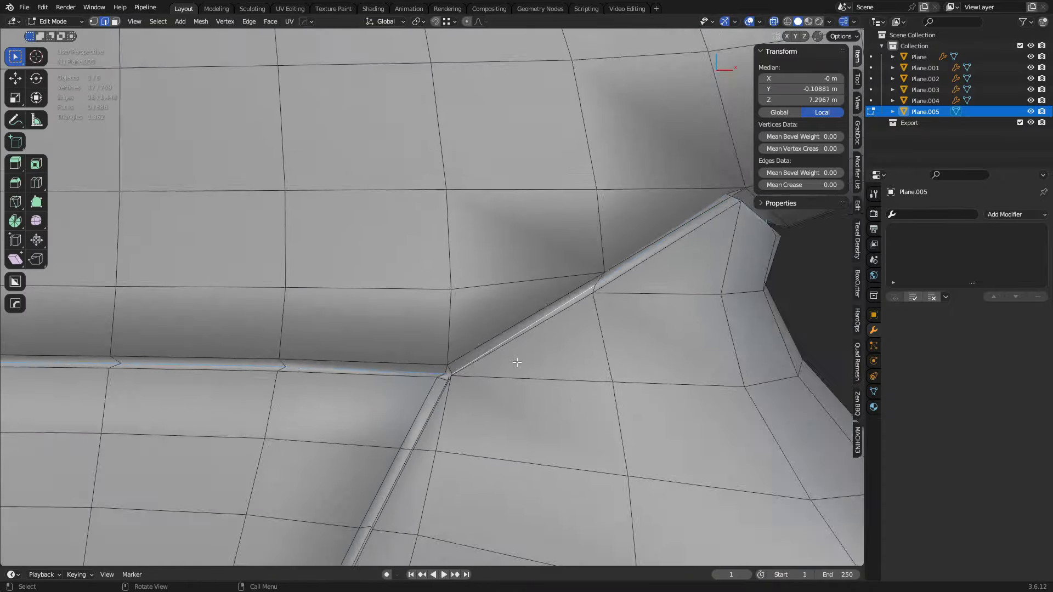
pyautogui.moveTo(515, 364); pyautogui.dragTo(454, 313, button='middle')
# - Select the region enclosed by the groove loop with Select Loop Inner-Region, covering the backrest below the horizontal seam
pyautogui.click(158, 21)
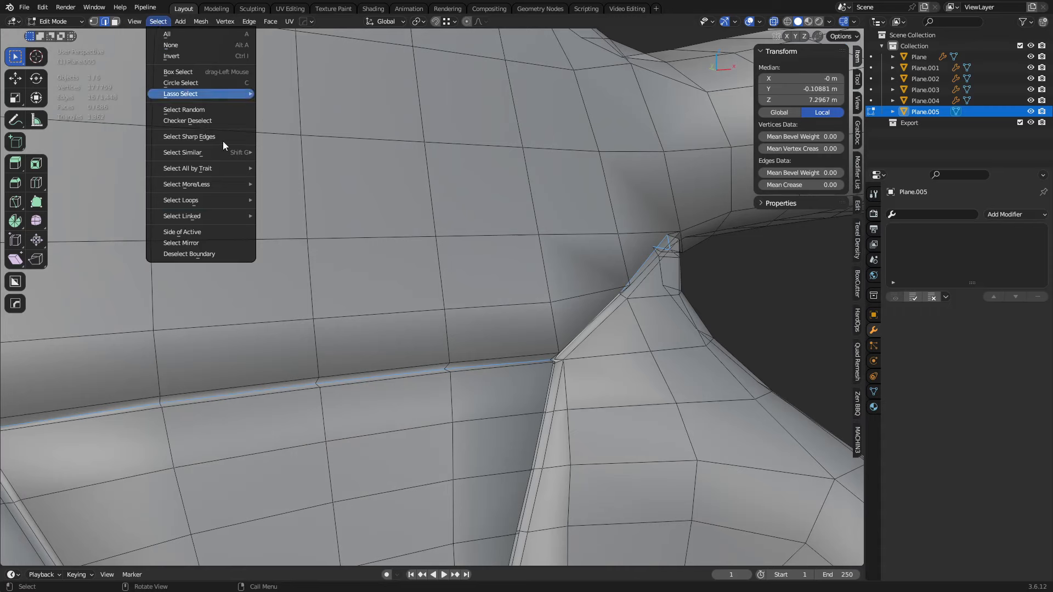
pyautogui.moveTo(219, 202)
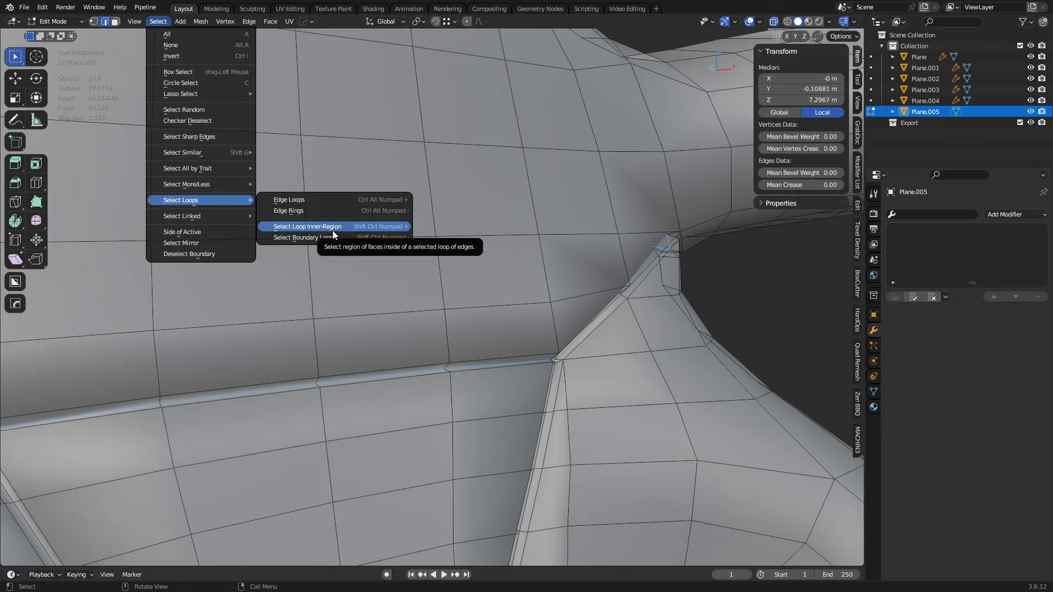
pyautogui.click(332, 230)
pyautogui.scroll(-5, 158, 187)
pyautogui.scroll(-3, 442, 340)
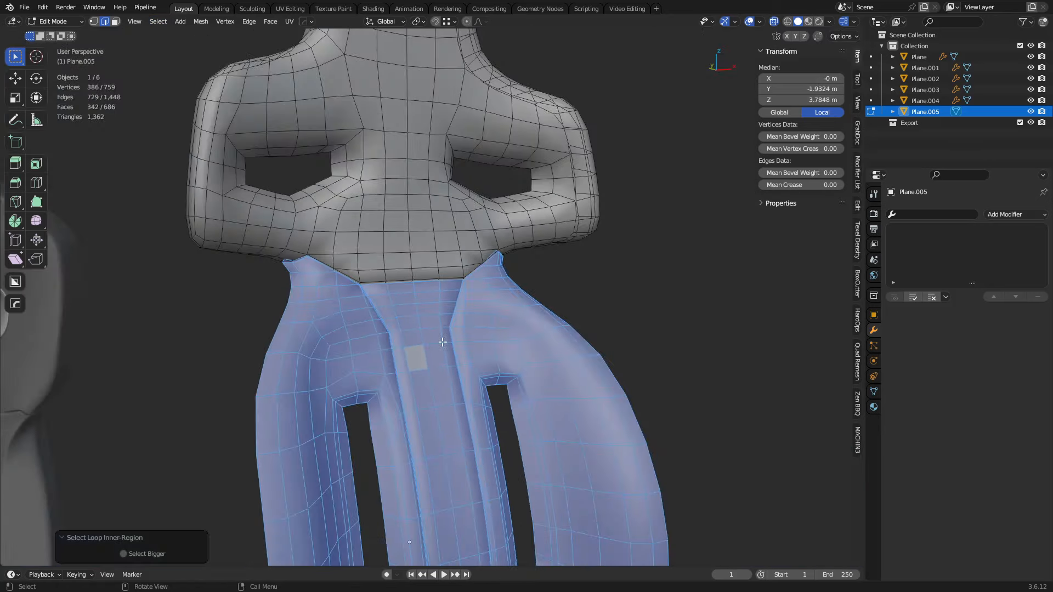
# - Separate the selected backrest region into its own object and open that new object for mesh editing
pyautogui.keyDown('shift'); pyautogui.moveTo(442, 340); pyautogui.dragTo(470, 225, button='middle'); pyautogui.keyUp('shift')
pyautogui.press('p')
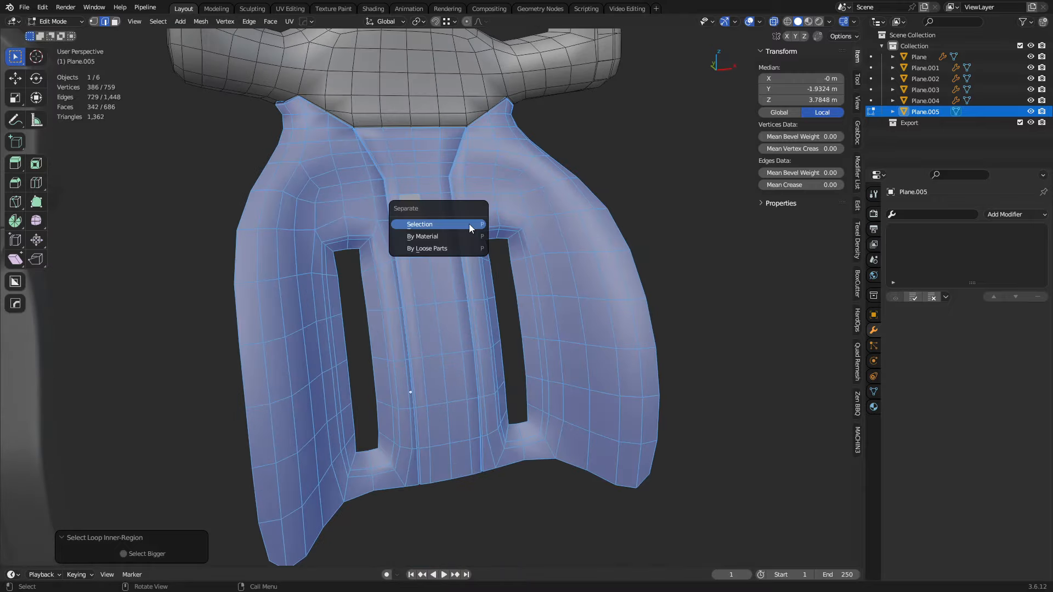
pyautogui.click(469, 224)
pyautogui.press('Tab')
pyautogui.click(402, 228)
pyautogui.click(427, 200)
pyautogui.press('Tab')
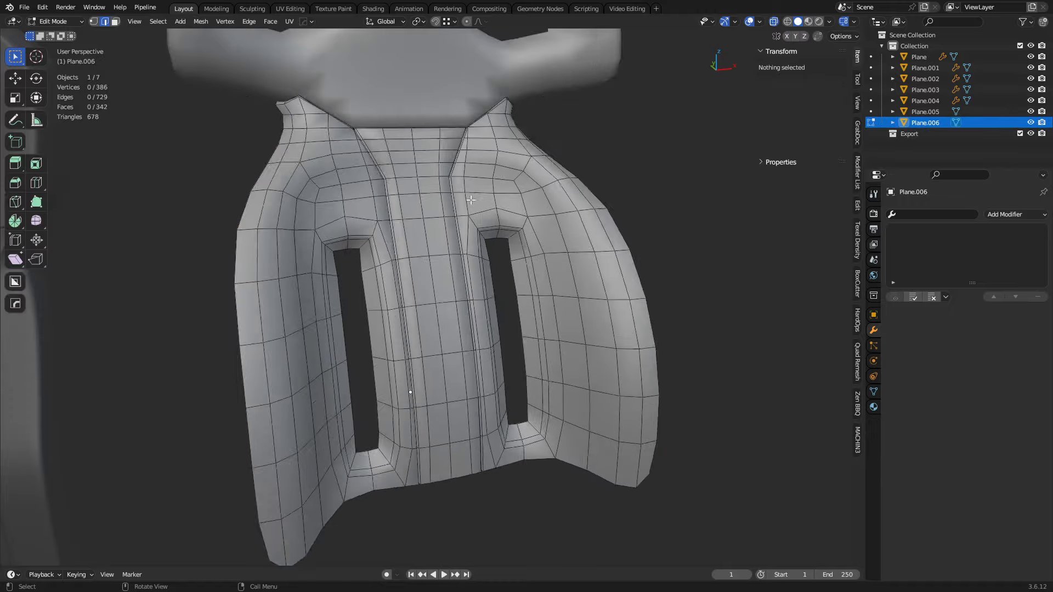
# - Select the groove's centre edge loop along the -X side of the backrest's central strip
pyautogui.scroll(6, 426, 258)
pyautogui.moveTo(354, 263); pyautogui.dragTo(321, 262, button='middle')
pyautogui.scroll(1, 334, 270)
pyautogui.keyDown('alt'); pyautogui.middleClick(329, 263); pyautogui.keyUp('alt')
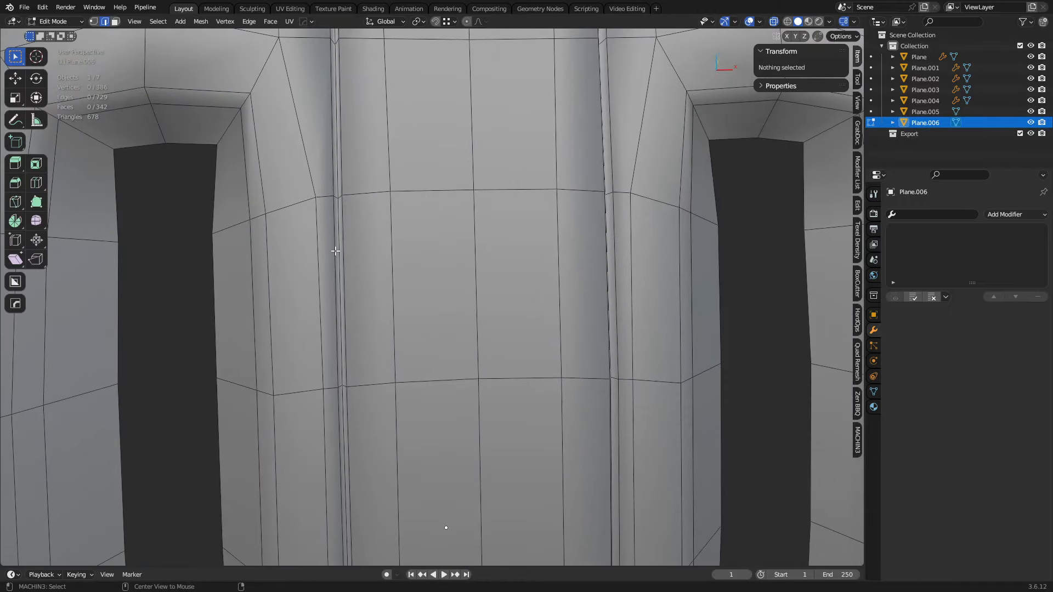
pyautogui.keyDown('alt'); pyautogui.click(337, 251); pyautogui.keyUp('alt')
pyautogui.keyDown('shift'); pyautogui.moveTo(379, 133); pyautogui.dragTo(419, 395, button='middle'); pyautogui.keyUp('shift')
pyautogui.keyDown('shift'); pyautogui.moveTo(402, 229); pyautogui.dragTo(371, 362, button='middle'); pyautogui.keyUp('shift')
pyautogui.scroll(2, 304, 303)
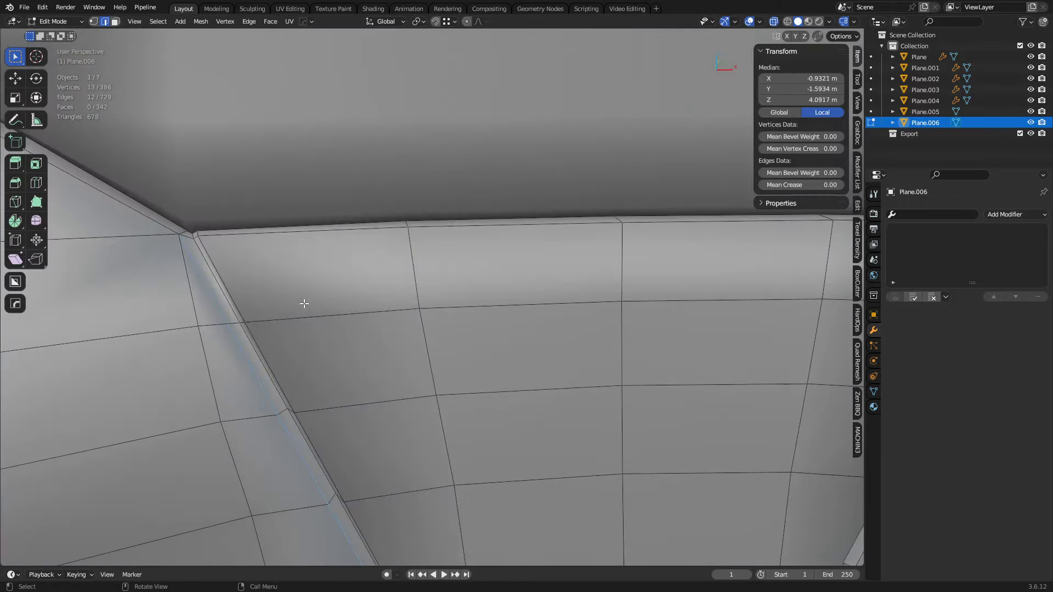
pyautogui.moveTo(247, 295); pyautogui.dragTo(430, 291, button='middle')
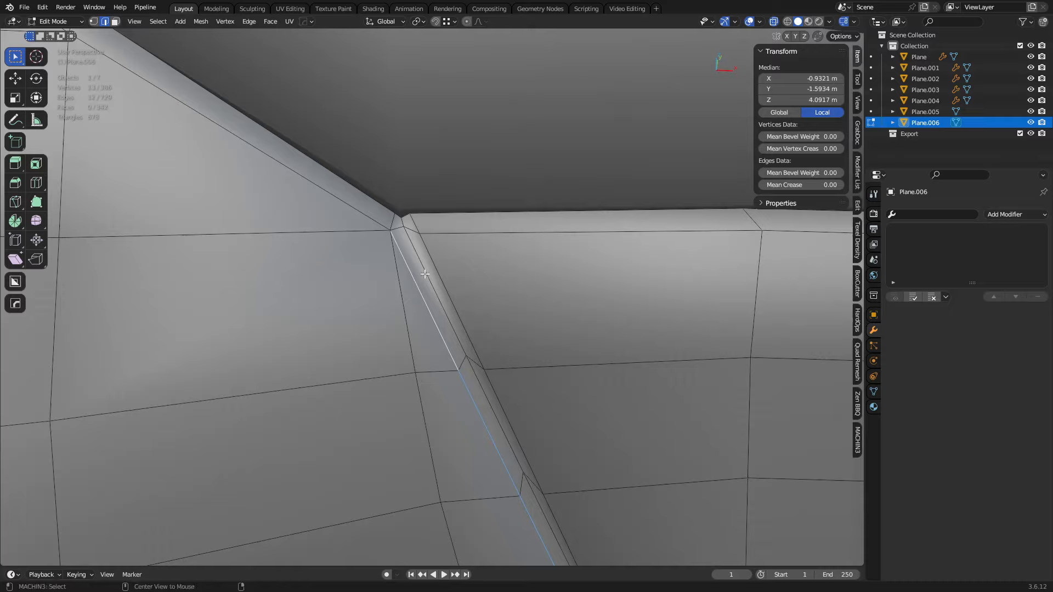
pyautogui.keyDown('alt'); pyautogui.click(429, 291); pyautogui.keyUp('alt')
# - Add the matching groove loop on the +X side and select the central strip enclosed by both loops with Select Loop Inner-Region
pyautogui.scroll(-6, 750, 354)
pyautogui.keyDown('shift'); pyautogui.moveTo(750, 354); pyautogui.dragTo(498, 282, button='middle'); pyautogui.keyUp('shift')
pyautogui.scroll(3, 499, 282)
pyautogui.moveTo(670, 295); pyautogui.dragTo(533, 327, button='middle')
pyautogui.keyDown('alt'); pyautogui.keyDown('shift'); pyautogui.click(595, 278); pyautogui.keyUp('shift'); pyautogui.keyUp('alt')
pyautogui.hotkey('shift', 'i')
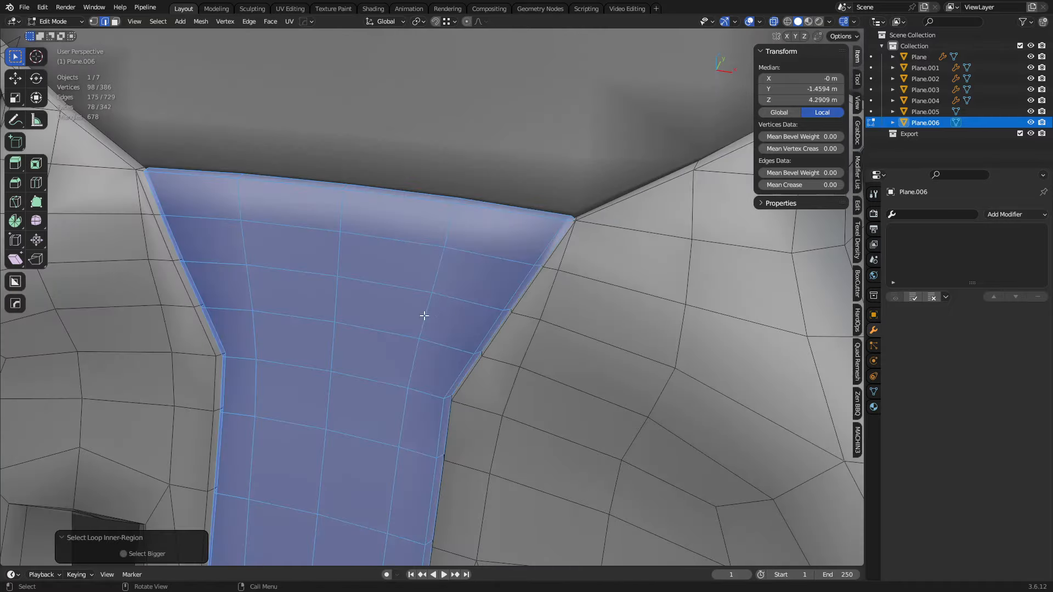
# - Separate the central strip into its own object and return to Object Mode
pyautogui.moveTo(423, 315); pyautogui.dragTo(536, 313, button='middle')
pyautogui.scroll(-4, 535, 313)
pyautogui.press('p')
pyautogui.click(482, 363)
pyautogui.hotkey('ctrl', 'Tab')
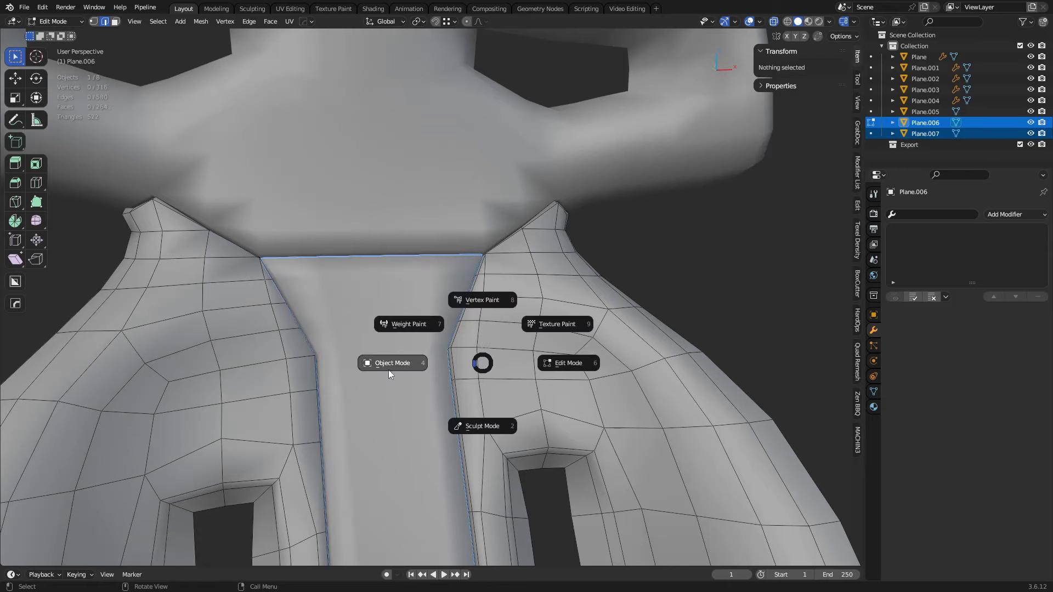
pyautogui.click(406, 369)
# - Deselect everything and turn on the wireframe display over the seat meshes
pyautogui.scroll(-2, 396, 374)
pyautogui.keyDown('shift'); pyautogui.moveTo(396, 374); pyautogui.dragTo(486, 182, button='middle'); pyautogui.keyUp('shift')
pyautogui.hotkey('alt', 'a')
pyautogui.hotkey('shift', 'w')
pyautogui.click(392, 173)
# - Examine how the finished reference seat's backrest is divided into separate panel objects
pyautogui.scroll(-5, 392, 173)
pyautogui.moveTo(426, 204); pyautogui.dragTo(354, 248, button='middle')
pyautogui.scroll(3, 373, 256)
pyautogui.scroll(1, 373, 255)
pyautogui.click(422, 288)
pyautogui.click(407, 393)
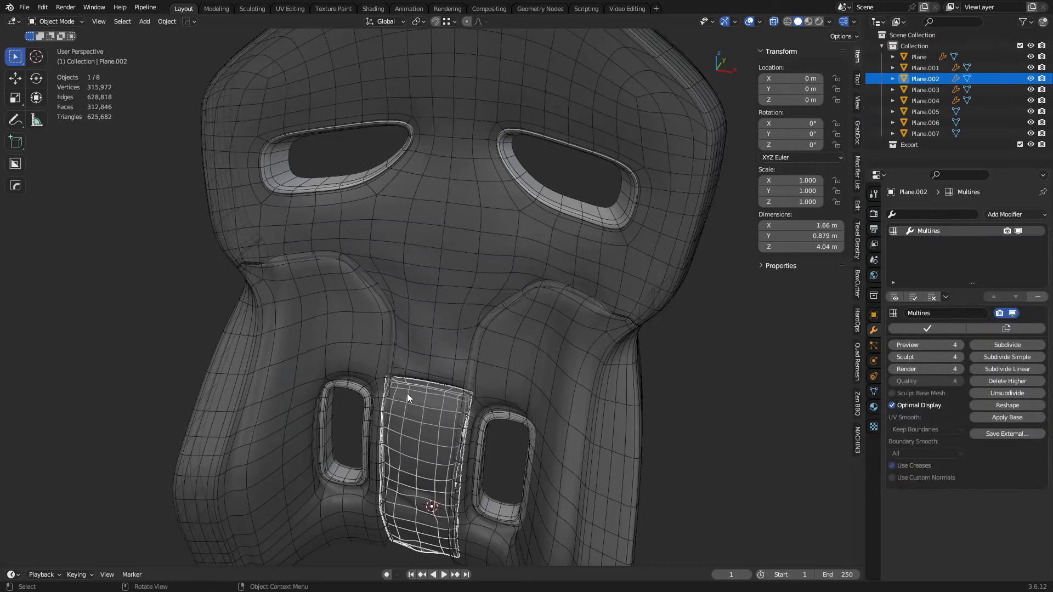
pyautogui.click(509, 358)
pyautogui.moveTo(236, 317); pyautogui.dragTo(597, 370, button='middle')
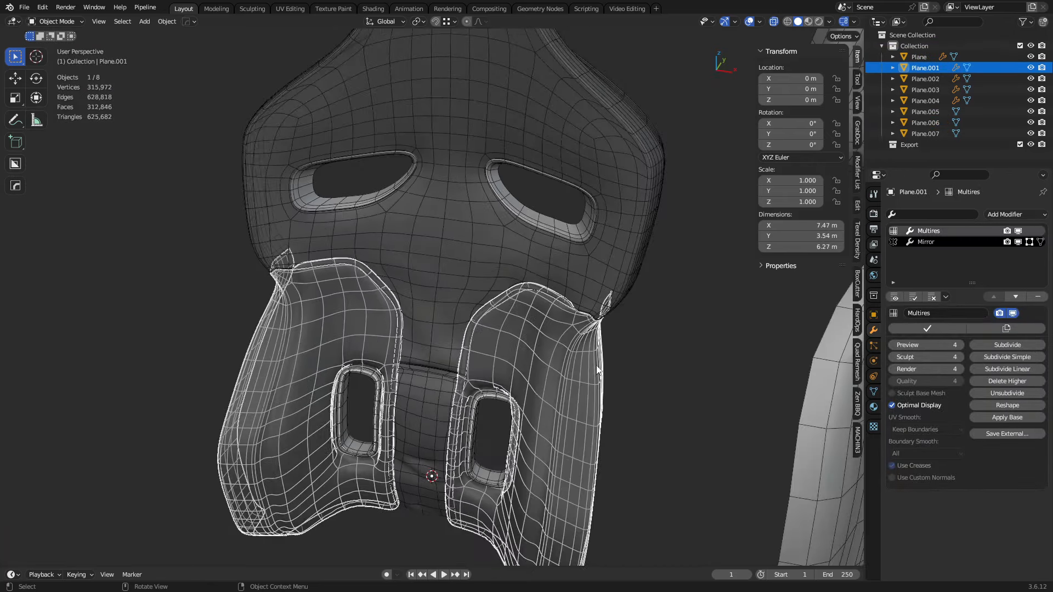
pyautogui.click(505, 207)
# - Put the backrest's side-panel object into Sculpt Mode and give it a Multires modifier with subdivision level 2
pyautogui.keyDown('shift'); pyautogui.moveTo(795, 292); pyautogui.dragTo(474, 212, button='middle'); pyautogui.keyUp('shift')
pyautogui.click(400, 179)
pyautogui.hotkey('ctrl', 'Tab')
pyautogui.click(477, 278)
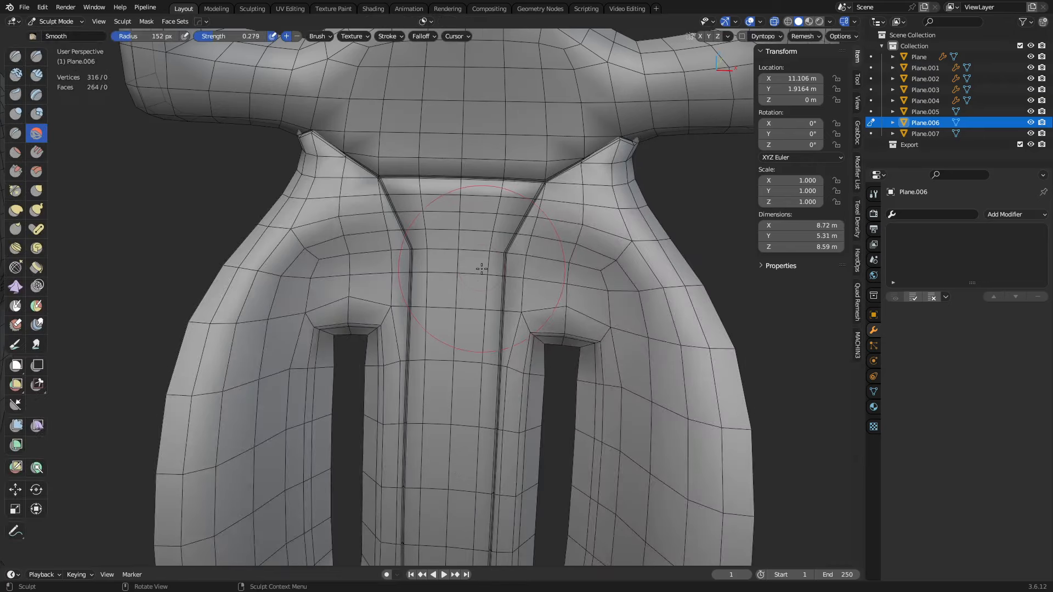
pyautogui.hotkey('ctrl', '2')
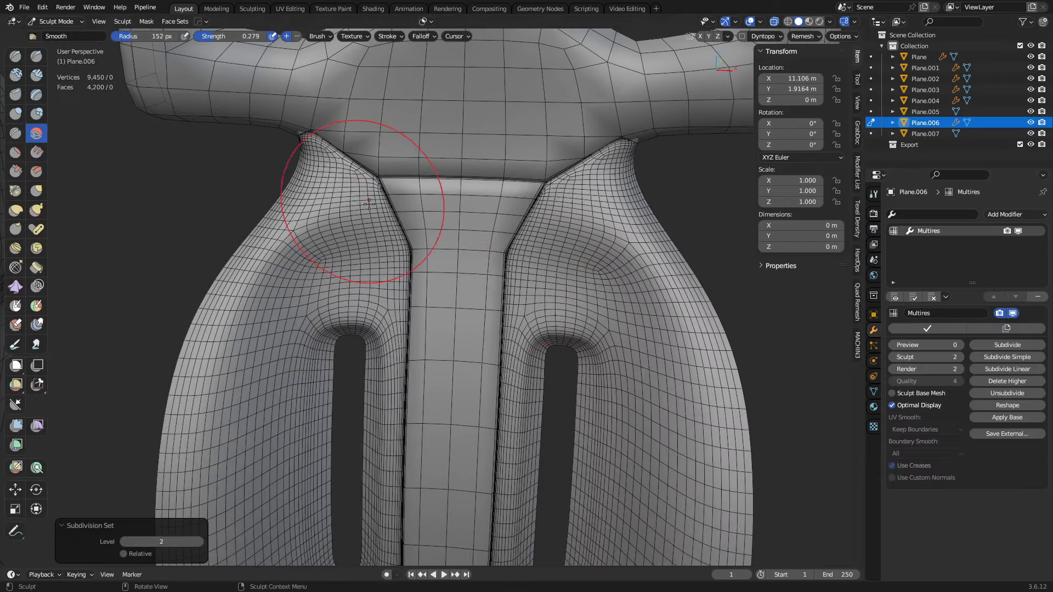
# - Switch sculpting to the upper panel and the central strip, giving each a Multires modifier with subdivision level 2
pyautogui.hotkey('alt', 'q')
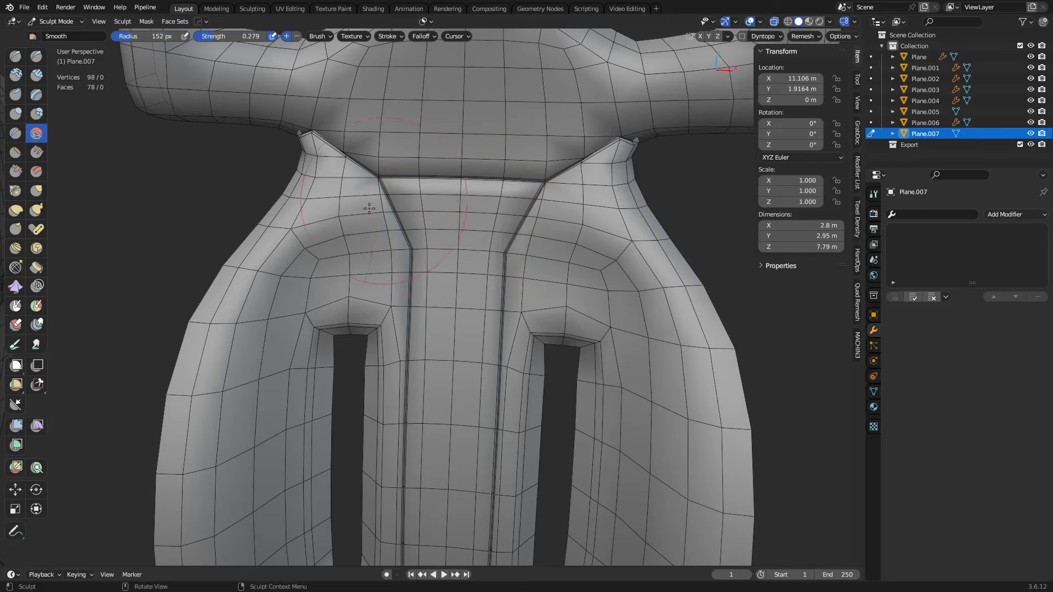
pyautogui.hotkey('alt', 'q')
pyautogui.hotkey('alt', 'q')
pyautogui.hotkey('alt', 'q')
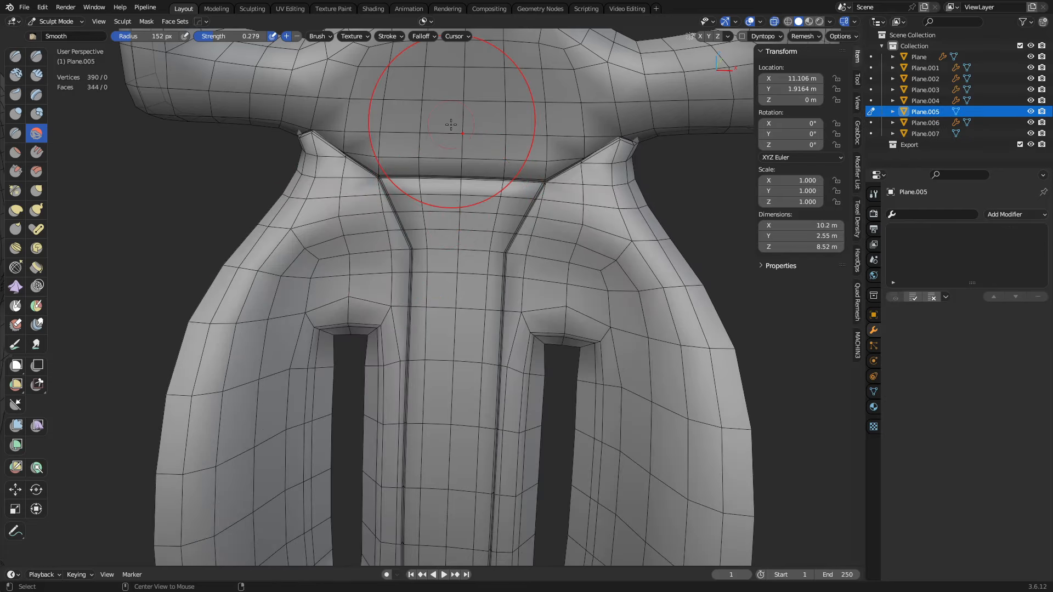
pyautogui.hotkey('ctrl', '2')
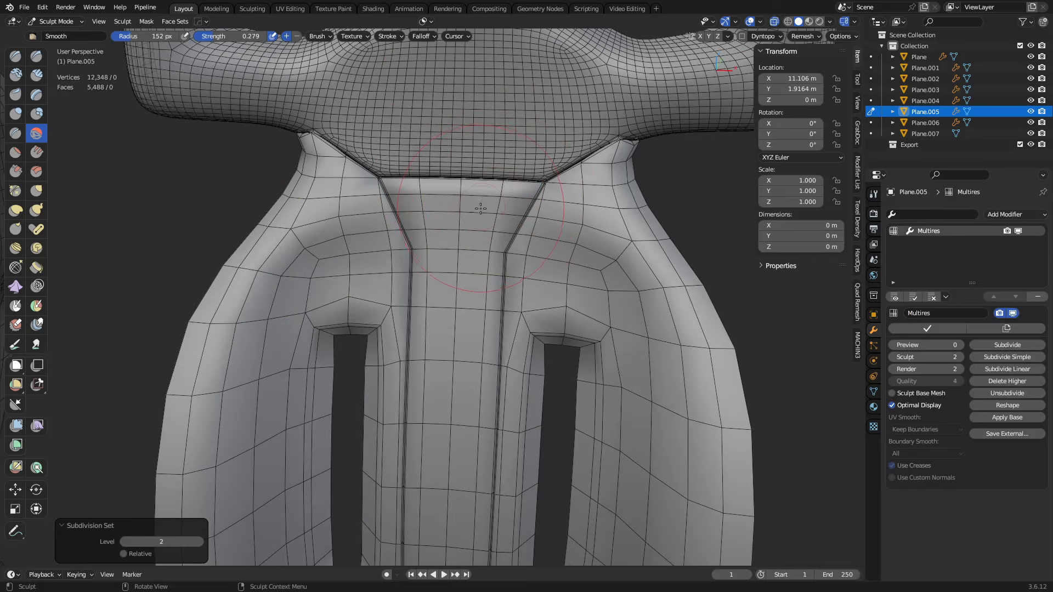
pyautogui.hotkey('alt', 'q')
pyautogui.hotkey('ctrl', '2')
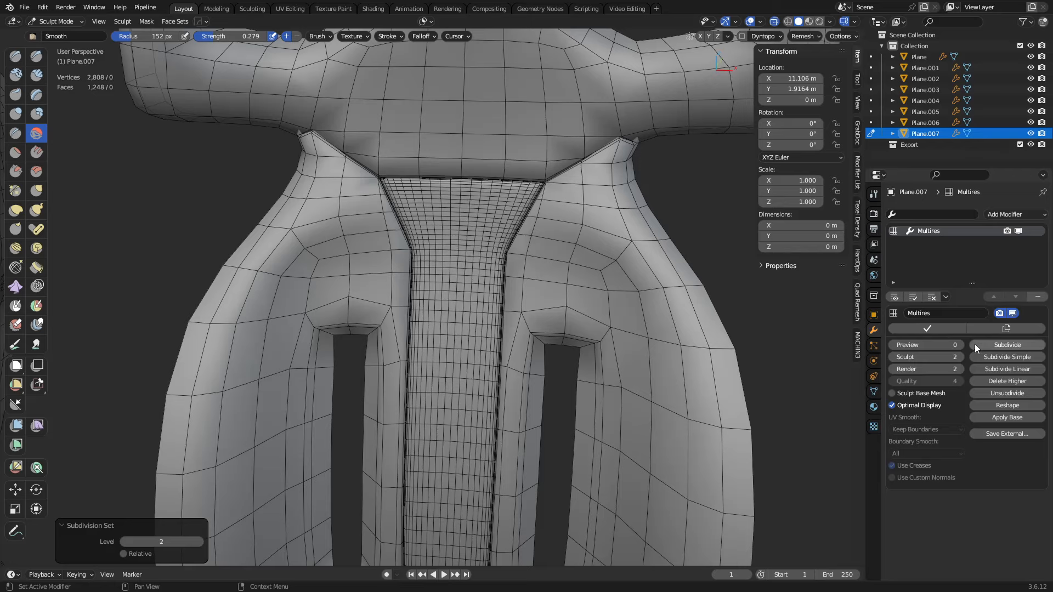
# - Try an Inflate/Deflate brush stroke at 154 px radius and 0.500 strength on the middle of the upper panel
pyautogui.moveTo(469, 253); pyautogui.dragTo(435, 247, button='middle')
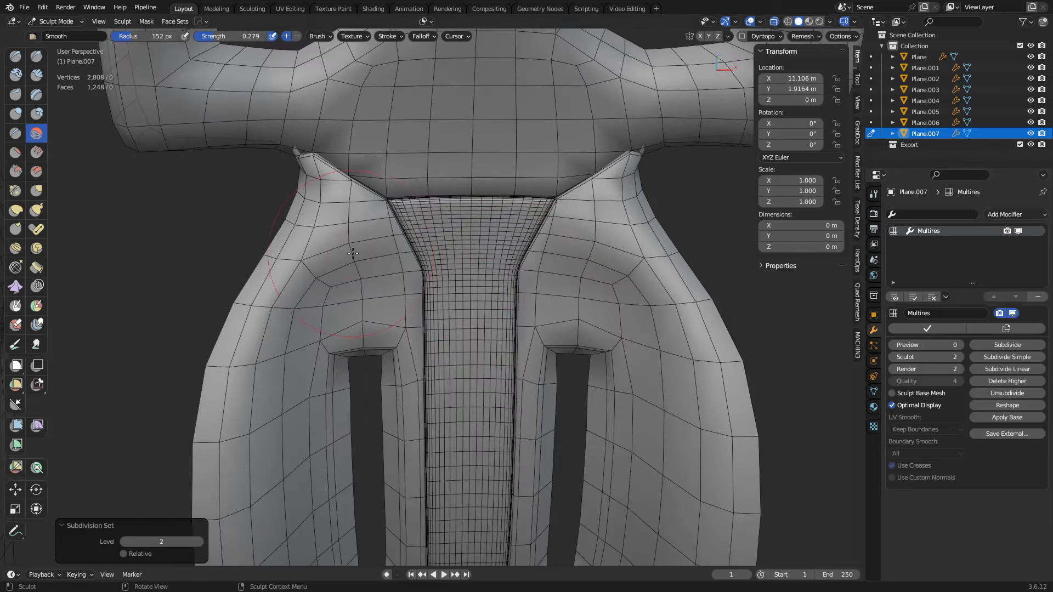
pyautogui.moveTo(487, 188)
pyautogui.mouseDown(button='middle')
pyautogui.moveTo(506, 287)
pyautogui.moveTo(524, 280)
pyautogui.moveTo(516, 283)
pyautogui.mouseUp(button='middle')
pyautogui.click(426, 21)
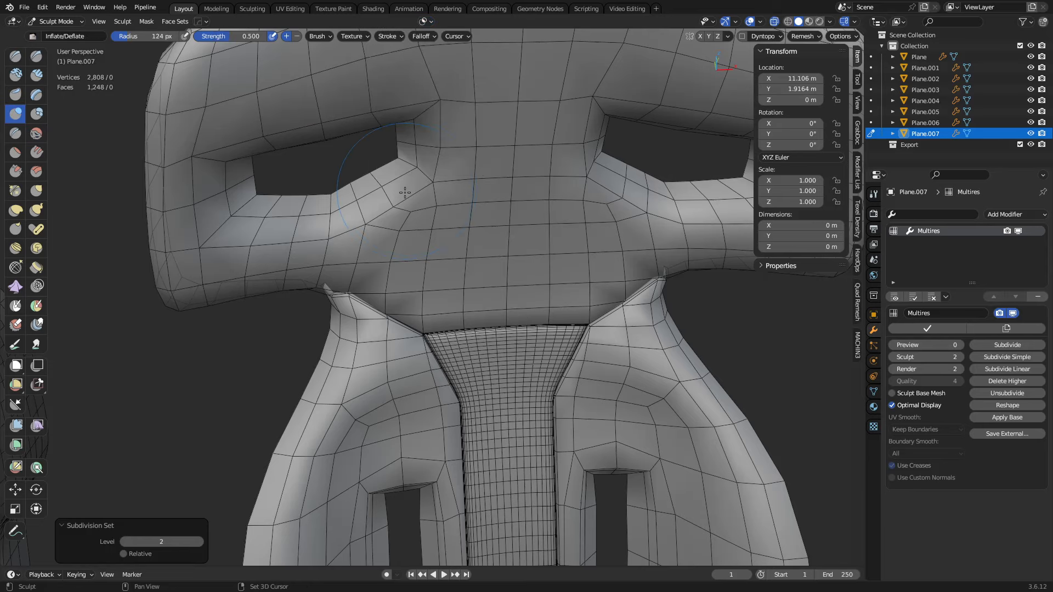
pyautogui.moveTo(406, 190); pyautogui.dragTo(388, 234, button='middle')
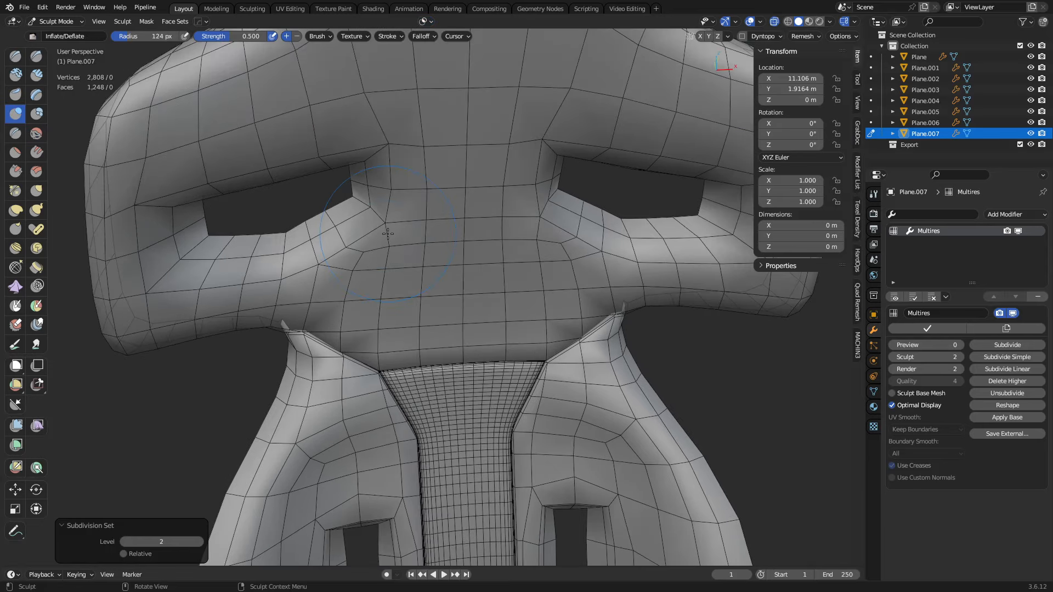
pyautogui.keyDown('shift'); pyautogui.moveTo(521, 329); pyautogui.dragTo(561, 305, button='middle'); pyautogui.keyUp('shift')
pyautogui.keyDown('shift'); pyautogui.moveTo(541, 342); pyautogui.dragTo(529, 395, button='middle'); pyautogui.keyUp('shift')
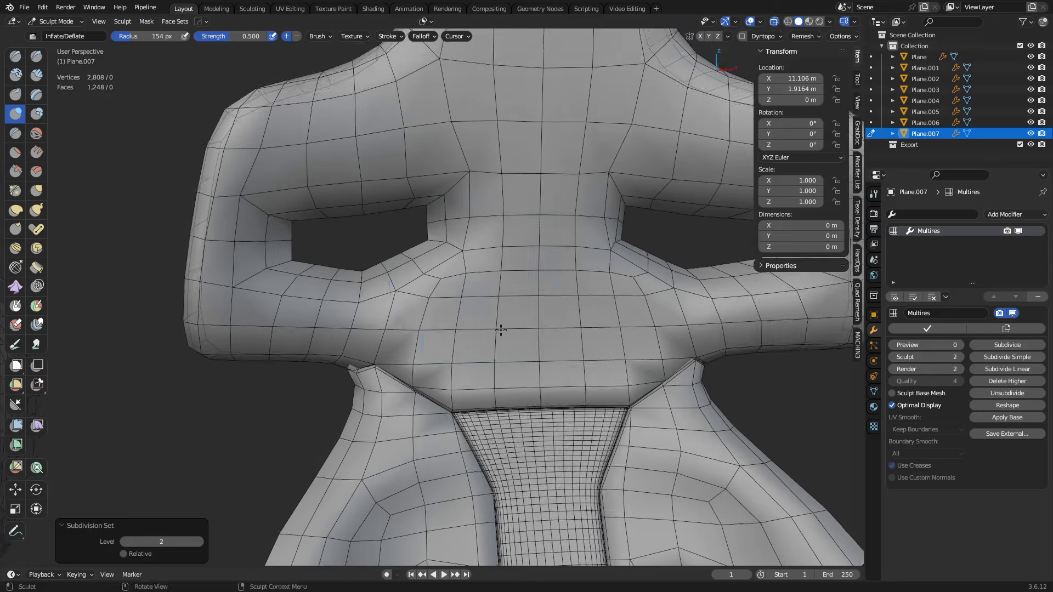
pyautogui.hotkey('alt', 'q')
pyautogui.moveTo(514, 325)
pyautogui.mouseDown()
pyautogui.moveTo(510, 345)
pyautogui.moveTo(472, 357)
pyautogui.moveTo(527, 351)
pyautogui.moveTo(599, 291)
pyautogui.moveTo(493, 351)
pyautogui.moveTo(575, 307)
pyautogui.moveTo(463, 322)
pyautogui.moveTo(481, 327)
pyautogui.mouseUp()
# - Try inflating the central strip and the side panels with the Cloth Filter, and undo the side-panel result
pyautogui.moveTo(480, 326)
pyautogui.mouseDown(button='middle')
pyautogui.moveTo(532, 343)
pyautogui.moveTo(508, 324)
pyautogui.moveTo(498, 342)
pyautogui.moveTo(511, 244)
pyautogui.mouseUp(button='middle')
pyautogui.moveTo(488, 466)
pyautogui.keyDown('shift'); pyautogui.mouseDown(button='middle')
pyautogui.moveTo(473, 352)
pyautogui.moveTo(452, 321)
pyautogui.moveTo(457, 283)
pyautogui.mouseUp(button='middle'); pyautogui.keyUp('shift')
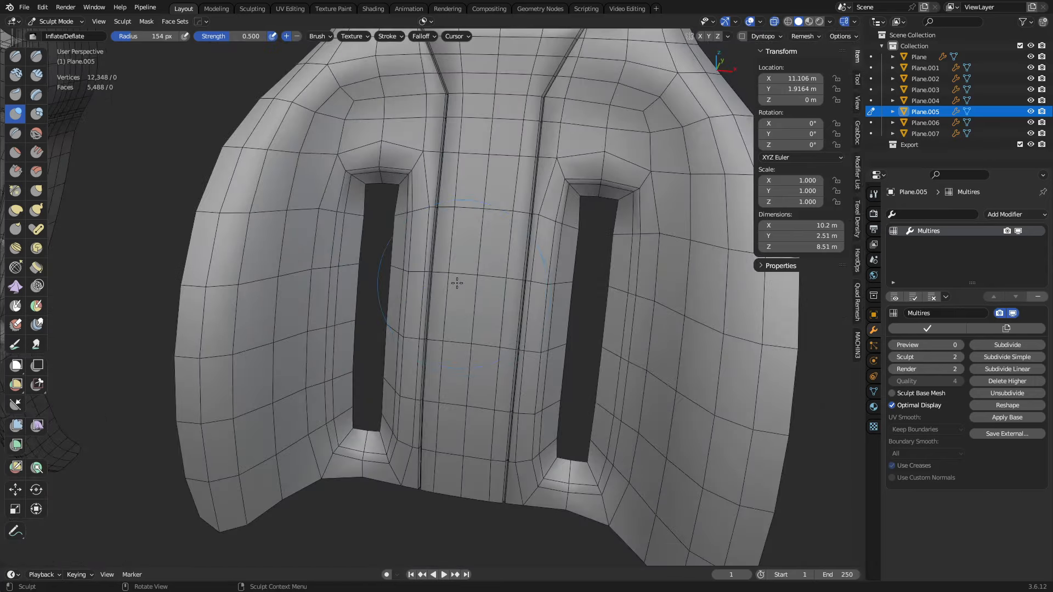
pyautogui.click(37, 426)
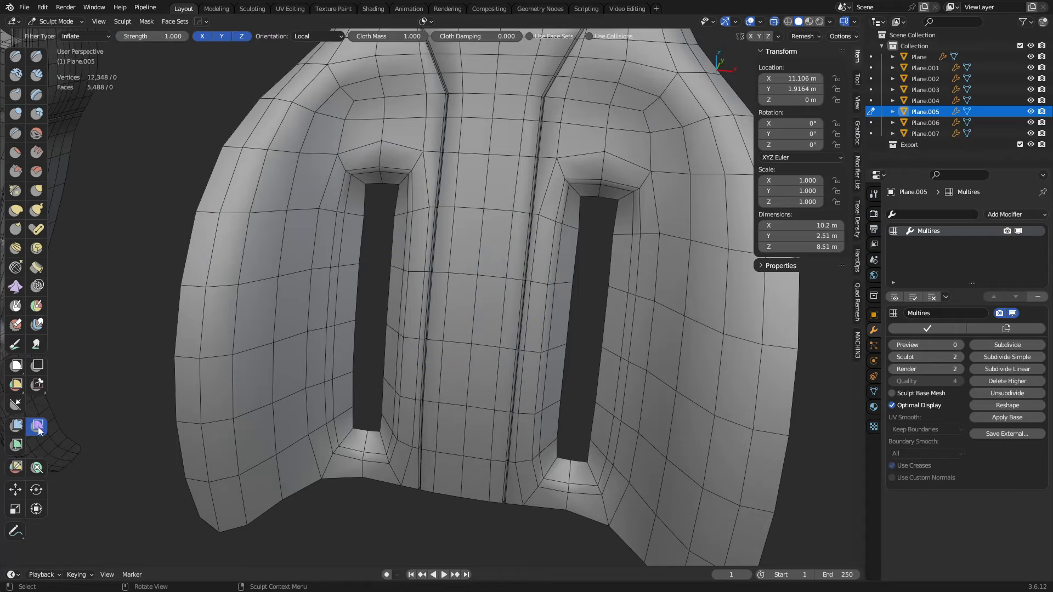
pyautogui.hotkey('alt', 'q')
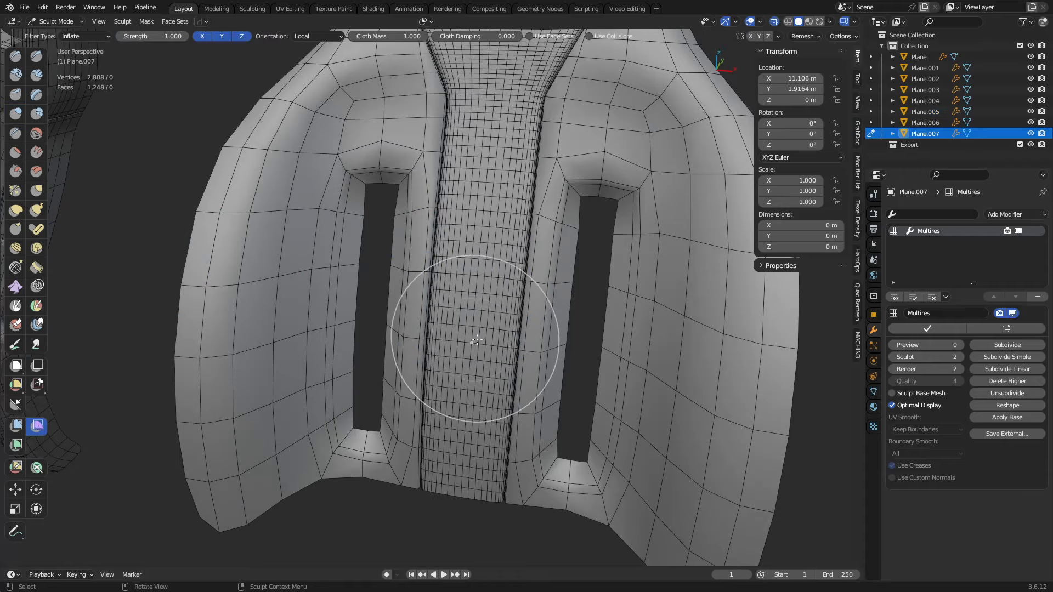
pyautogui.moveTo(486, 334); pyautogui.dragTo(515, 329)
pyautogui.keyDown('shift'); pyautogui.moveTo(488, 281); pyautogui.dragTo(540, 417, button='middle'); pyautogui.keyUp('shift')
pyautogui.hotkey('alt', 'q')
pyautogui.moveTo(433, 277)
pyautogui.mouseDown()
pyautogui.moveTo(496, 274)
pyautogui.moveTo(436, 273)
pyautogui.mouseUp()
pyautogui.moveTo(490, 279); pyautogui.dragTo(523, 366)
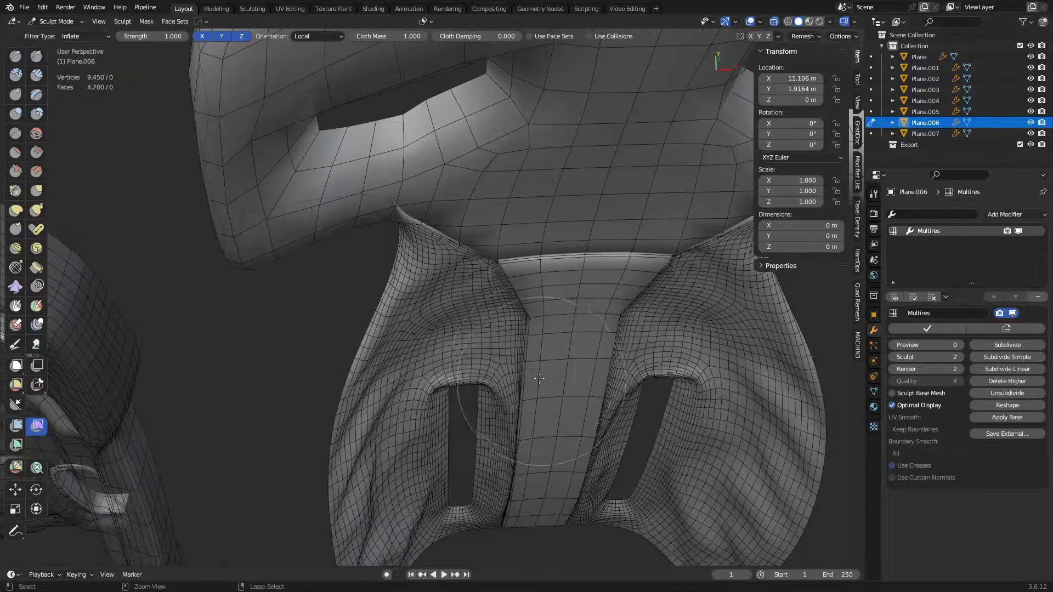
pyautogui.moveTo(455, 319); pyautogui.dragTo(499, 353)
pyautogui.hotkey('ctrl', 'z')
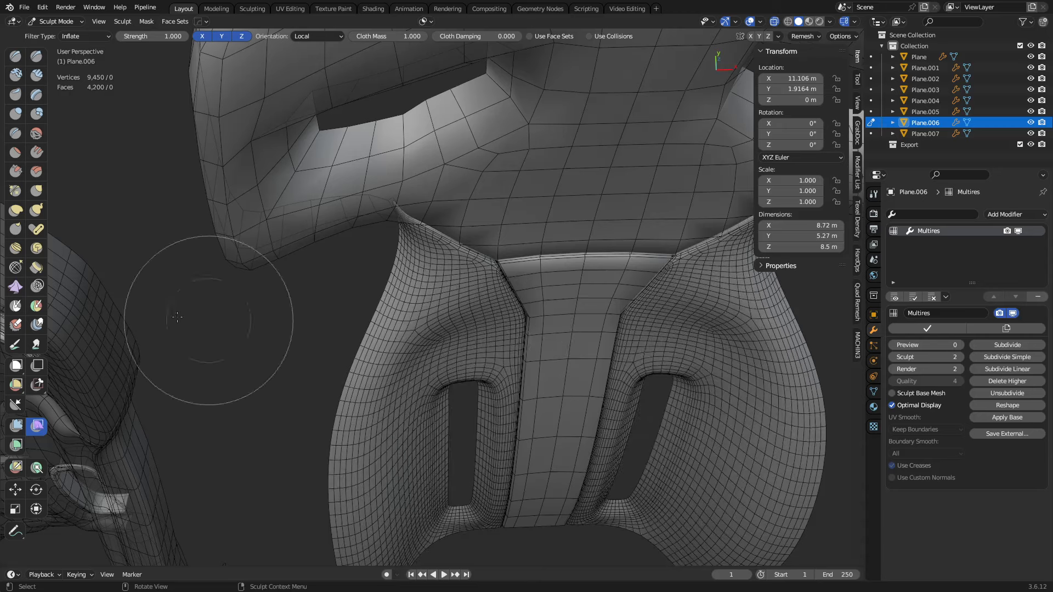
# - Try a Cloth brush stroke on the -X side panel above the belt slot
pyautogui.click(16, 286)
pyautogui.moveTo(457, 331); pyautogui.dragTo(425, 303, button='middle')
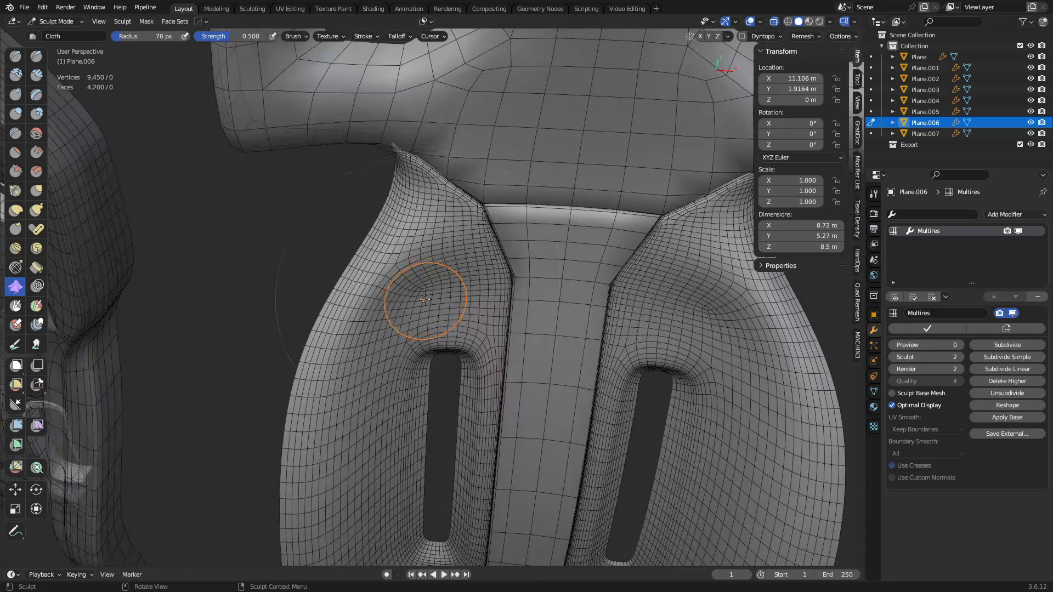
pyautogui.moveTo(425, 304)
pyautogui.mouseDown()
pyautogui.moveTo(417, 329)
pyautogui.moveTo(441, 285)
pyautogui.moveTo(406, 312)
pyautogui.mouseUp()
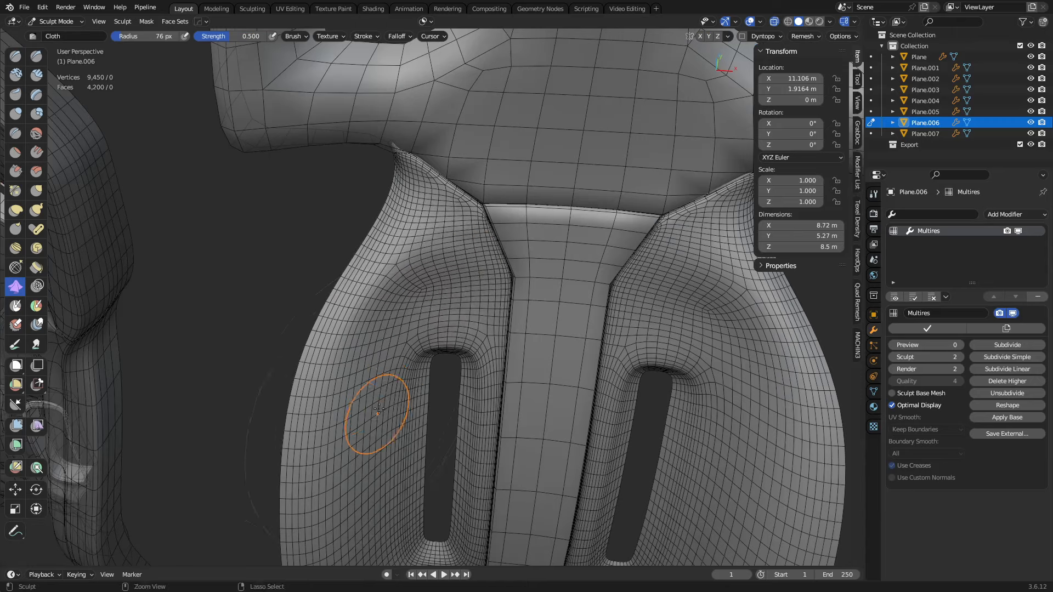
pyautogui.moveTo(369, 425); pyautogui.dragTo(416, 298, button='middle')
# - Stroke the outer bolster of the -X side panel with the Crease brush in its inverted direction
pyautogui.click(21, 134)
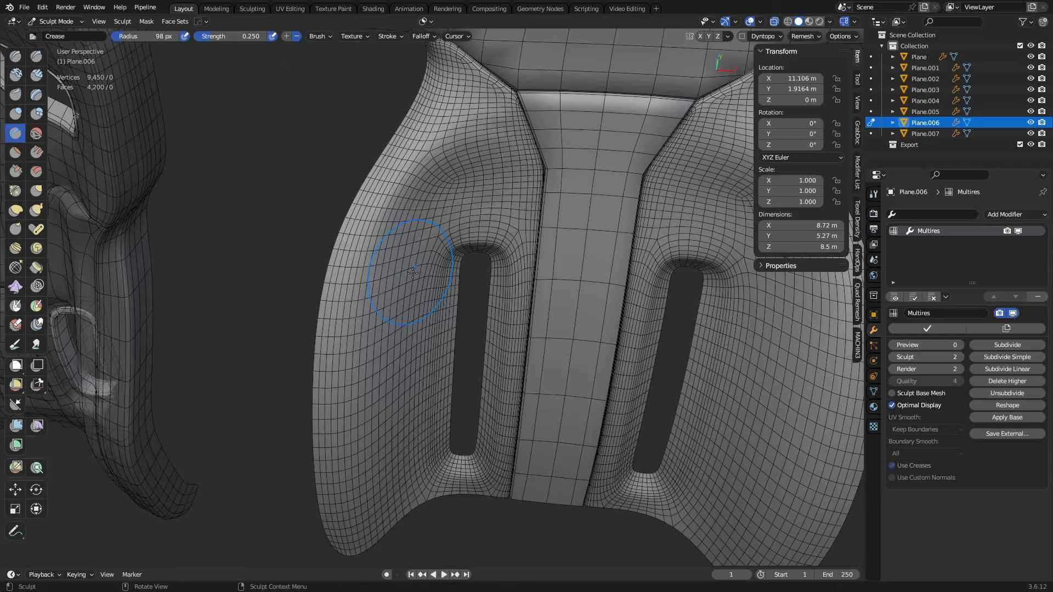
pyautogui.moveTo(423, 258)
pyautogui.mouseDown(button='middle')
pyautogui.moveTo(411, 200)
pyautogui.moveTo(438, 175)
pyautogui.mouseUp(button='middle')
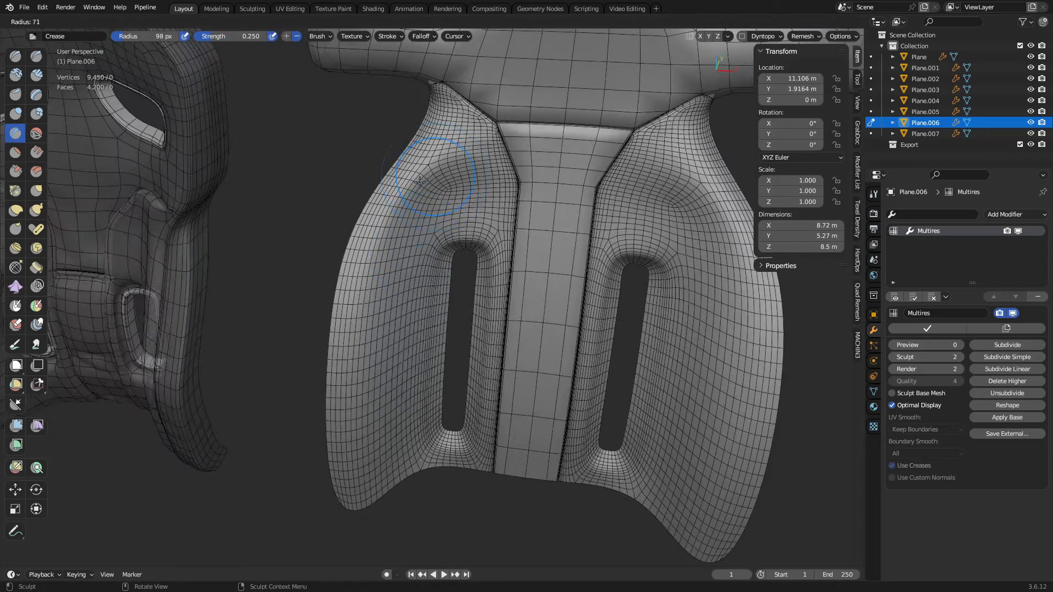
pyautogui.moveTo(368, 486)
pyautogui.keyDown('ctrl'); pyautogui.mouseDown()
pyautogui.moveTo(359, 476)
pyautogui.moveTo(355, 362)
pyautogui.moveTo(391, 216)
pyautogui.moveTo(363, 489)
pyautogui.moveTo(369, 291)
pyautogui.moveTo(458, 134)
pyautogui.moveTo(360, 469)
pyautogui.moveTo(393, 228)
pyautogui.moveTo(453, 138)
pyautogui.mouseUp(); pyautogui.keyUp('ctrl')
pyautogui.moveTo(417, 366); pyautogui.dragTo(422, 302, button='middle')
pyautogui.moveTo(364, 396)
pyautogui.keyDown('ctrl'); pyautogui.mouseDown()
pyautogui.moveTo(375, 420)
pyautogui.moveTo(371, 399)
pyautogui.mouseUp(); pyautogui.keyUp('ctrl')
# - Return to Object Mode and raise the side panels' Multires preview level to 2
pyautogui.keyDown('shift'); pyautogui.moveTo(436, 341); pyautogui.dragTo(410, 492, button='middle'); pyautogui.keyUp('shift')
pyautogui.moveTo(417, 219)
pyautogui.mouseDown(button='middle')
pyautogui.moveTo(460, 242)
pyautogui.moveTo(465, 324)
pyautogui.moveTo(465, 289)
pyautogui.mouseUp(button='middle')
pyautogui.scroll(3, 465, 242)
pyautogui.hotkey('ctrl', 'Tab')
pyautogui.click(431, 295)
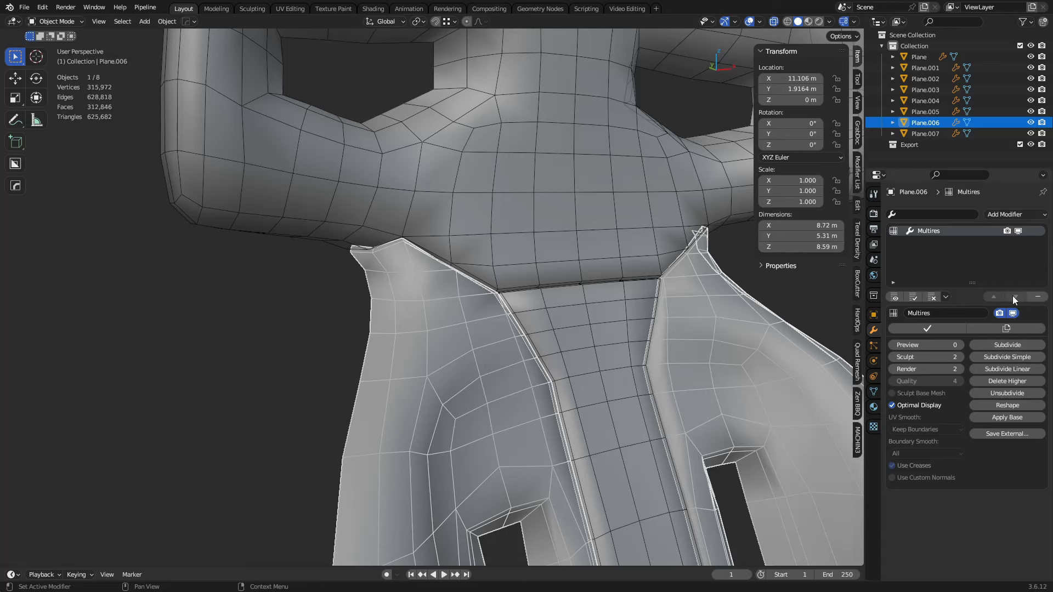
pyautogui.click(962, 344)
pyautogui.click(962, 344)
# - Raise the Multires preview level to 2 on the upper panel and the central strip, and deselect all objects
pyautogui.click(658, 255)
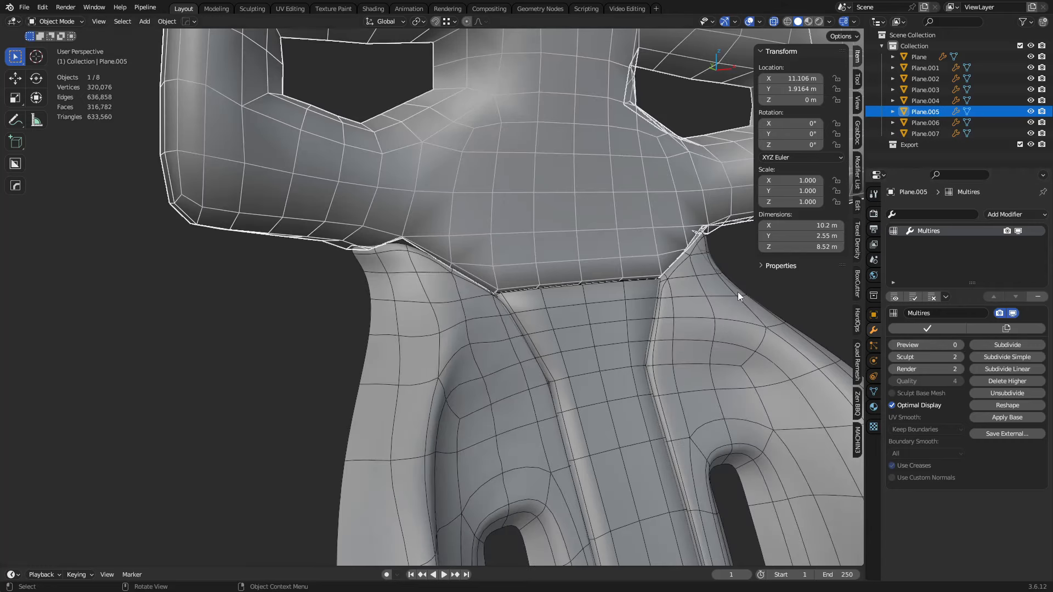
pyautogui.click(962, 344)
pyautogui.click(962, 345)
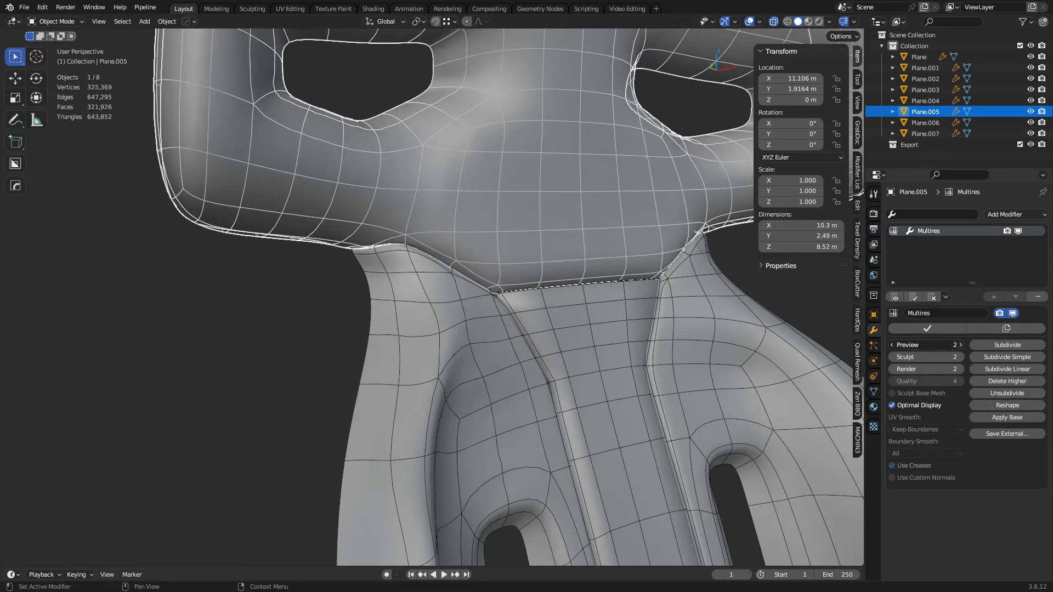
pyautogui.click(624, 333)
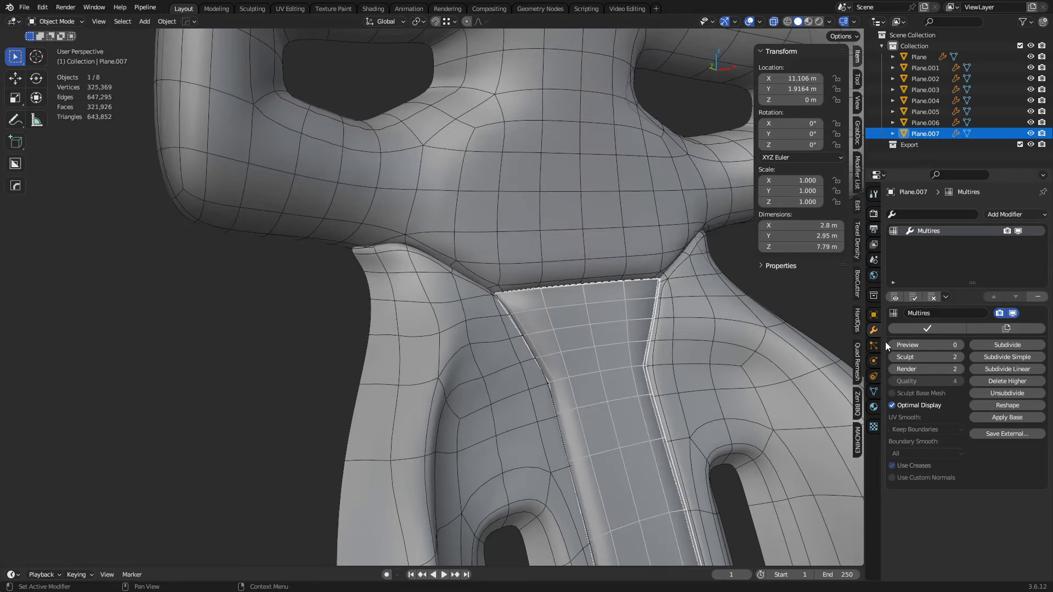
pyautogui.click(964, 345)
pyautogui.press('a')
pyautogui.press('a')
# - Examine the seams and their corner junction where the upper panel, central strip and side panel meet
pyautogui.moveTo(600, 328); pyautogui.dragTo(569, 321, button='middle')
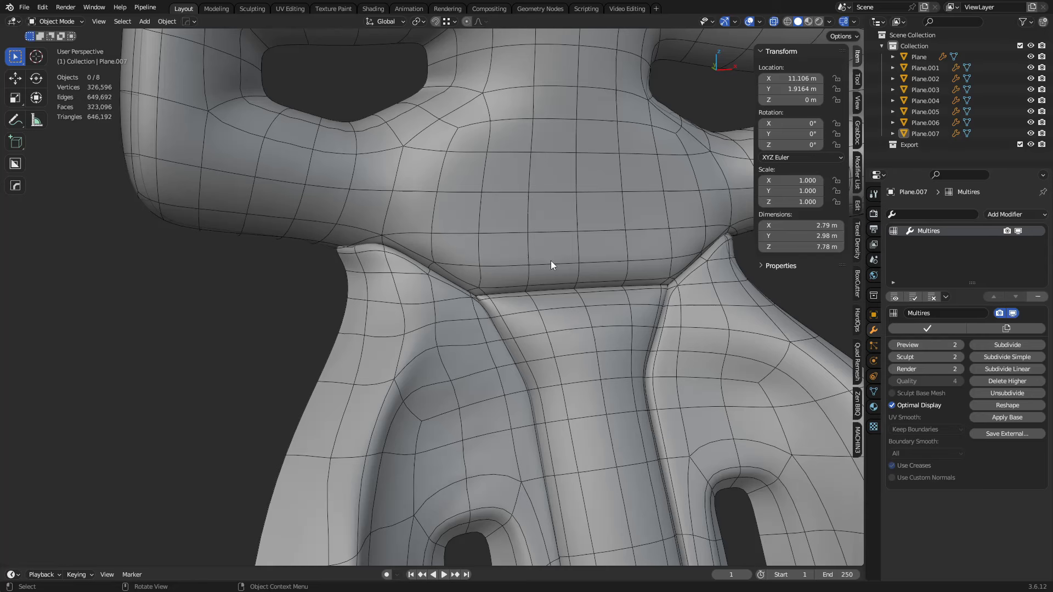
pyautogui.moveTo(531, 284); pyautogui.dragTo(472, 305, button='middle')
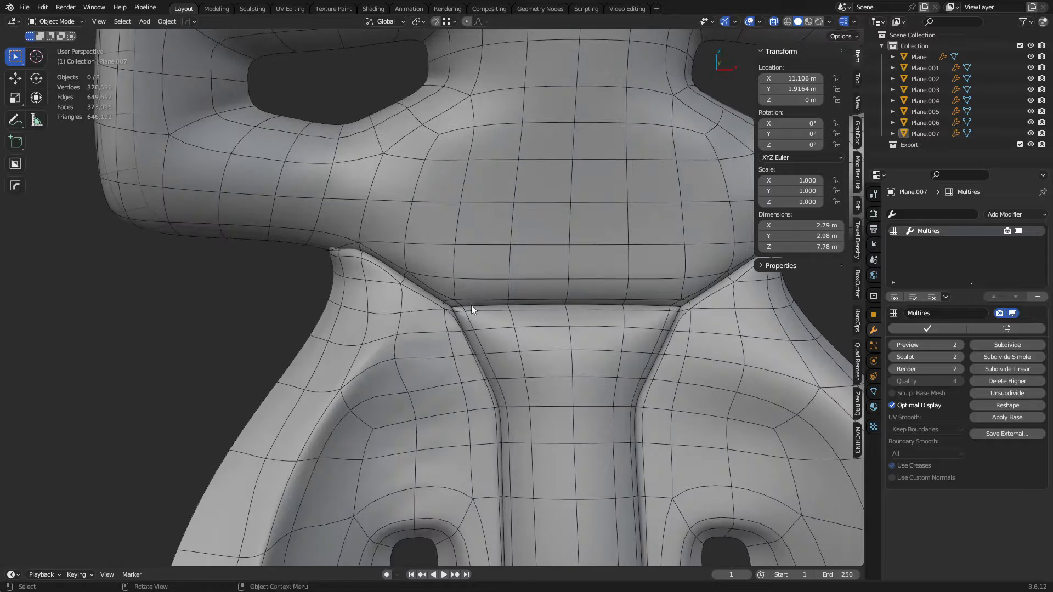
pyautogui.keyDown('alt'); pyautogui.middleClick(471, 305); pyautogui.keyUp('alt')
pyautogui.scroll(4, 470, 308)
pyautogui.keyDown('shift'); pyautogui.moveTo(380, 379); pyautogui.dragTo(453, 346, button='middle'); pyautogui.keyUp('shift')
pyautogui.moveTo(453, 346); pyautogui.dragTo(419, 346, button='middle')
pyautogui.scroll(-4, 372, 348)
pyautogui.moveTo(419, 347); pyautogui.dragTo(455, 341, button='middle')
# - Open the side-panel object in Edit Mode and isolate it in Local View
pyautogui.click(412, 332)
pyautogui.hotkey('ctrl', 'Tab')
pyautogui.click(499, 333)
pyautogui.moveTo(535, 356); pyautogui.dragTo(482, 348, button='middle')
pyautogui.press('KP_Divide')
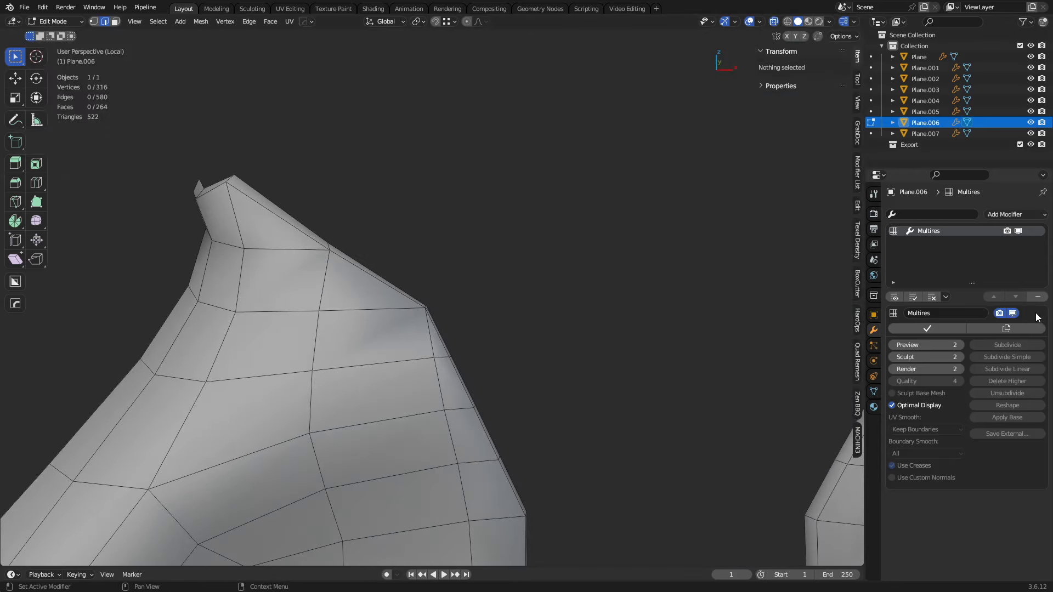
# - Merge the two close vertices at the left side panel's upper inner corner at their center
pyautogui.moveTo(470, 321); pyautogui.dragTo(449, 328, button='middle')
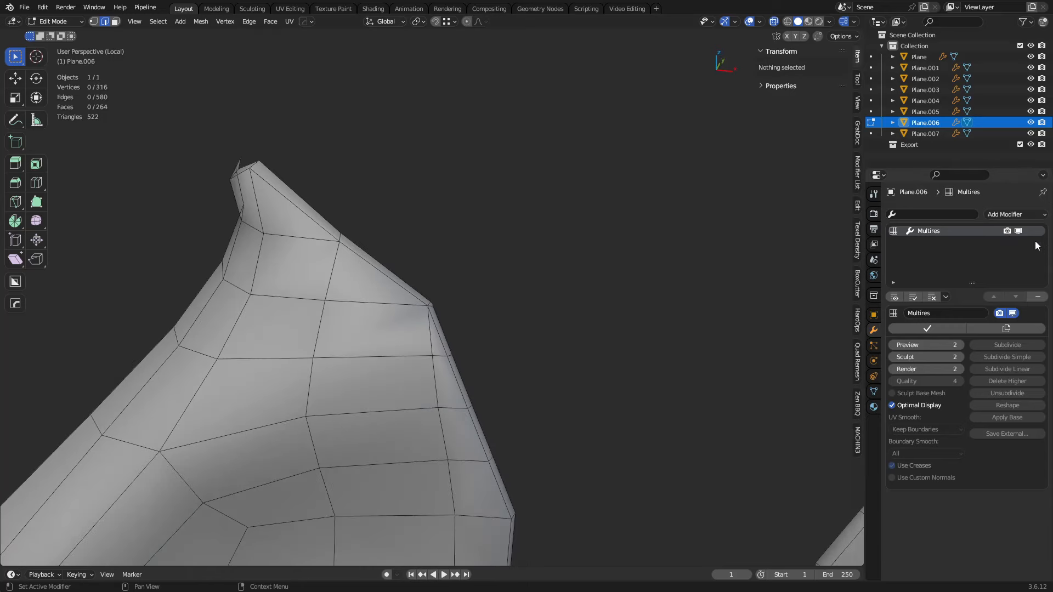
pyautogui.moveTo(521, 274); pyautogui.dragTo(395, 351, button='middle')
pyautogui.click(426, 316)
pyautogui.keyDown('shift'); pyautogui.click(428, 302); pyautogui.keyUp('shift')
pyautogui.moveTo(439, 318); pyautogui.dragTo(494, 387, button='middle')
pyautogui.hotkey('shift', '1')
# - Knife-cut a new edge line just inside the left panel's border, around the upper corner and down along the inner edge
pyautogui.press('k')
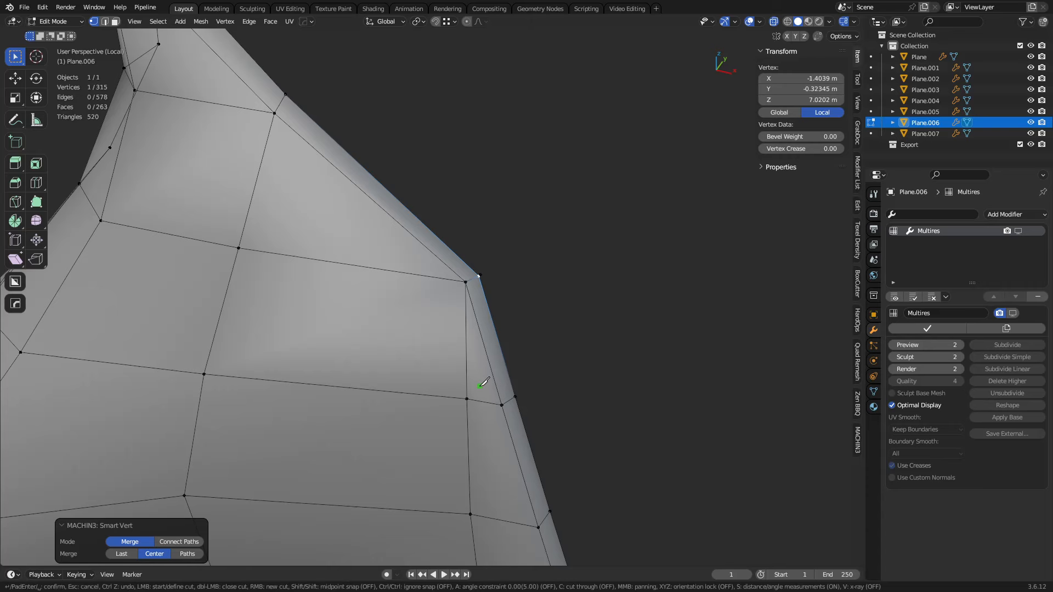
pyautogui.click(466, 399)
pyautogui.click(437, 278)
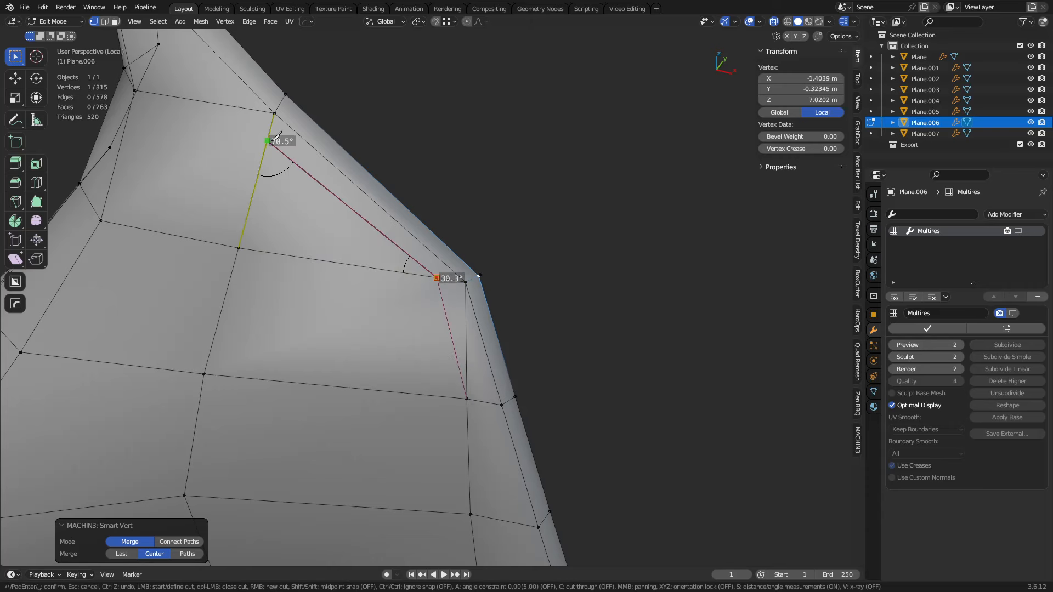
pyautogui.click(256, 110)
pyautogui.rightClick(257, 111)
pyautogui.keyDown('shift'); pyautogui.moveTo(551, 428); pyautogui.dragTo(495, 230, button='middle'); pyautogui.keyUp('shift')
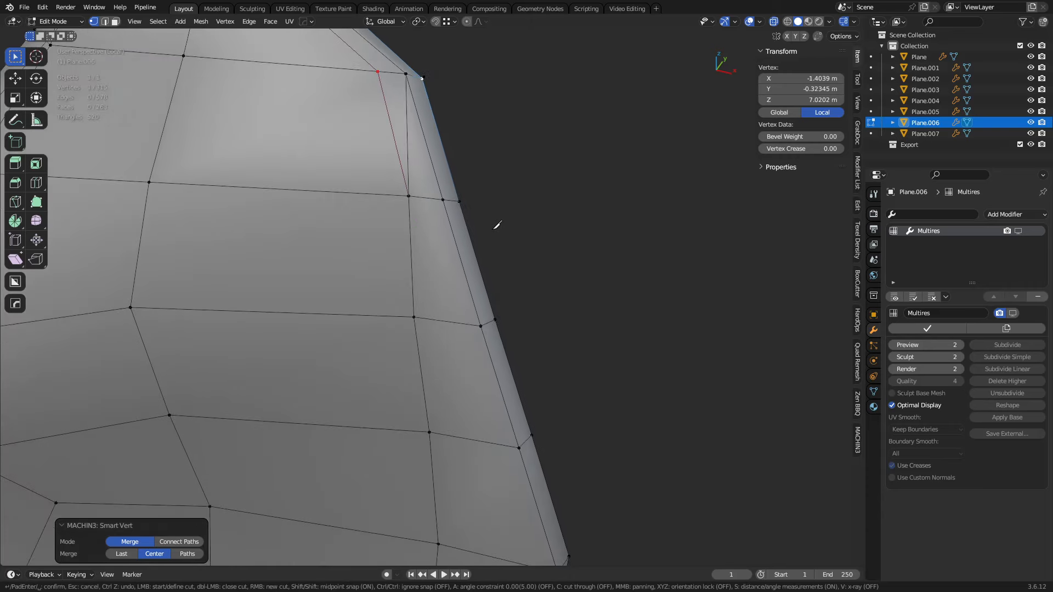
pyautogui.click(408, 195)
pyautogui.click(451, 323)
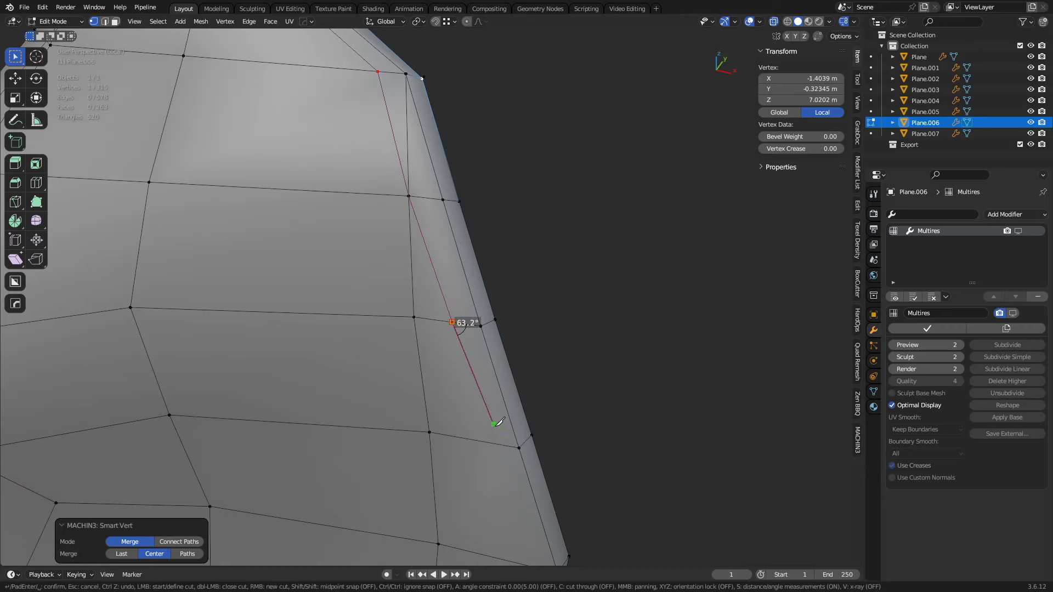
pyautogui.click(494, 443)
pyautogui.press('space')
# - Dissolve the redundant edge beside the corner cut and merge the two neighbouring vertices at the cut's upper end
pyautogui.keyDown('shift'); pyautogui.moveTo(450, 178); pyautogui.dragTo(542, 351, button='middle'); pyautogui.keyUp('shift')
pyautogui.press('2')
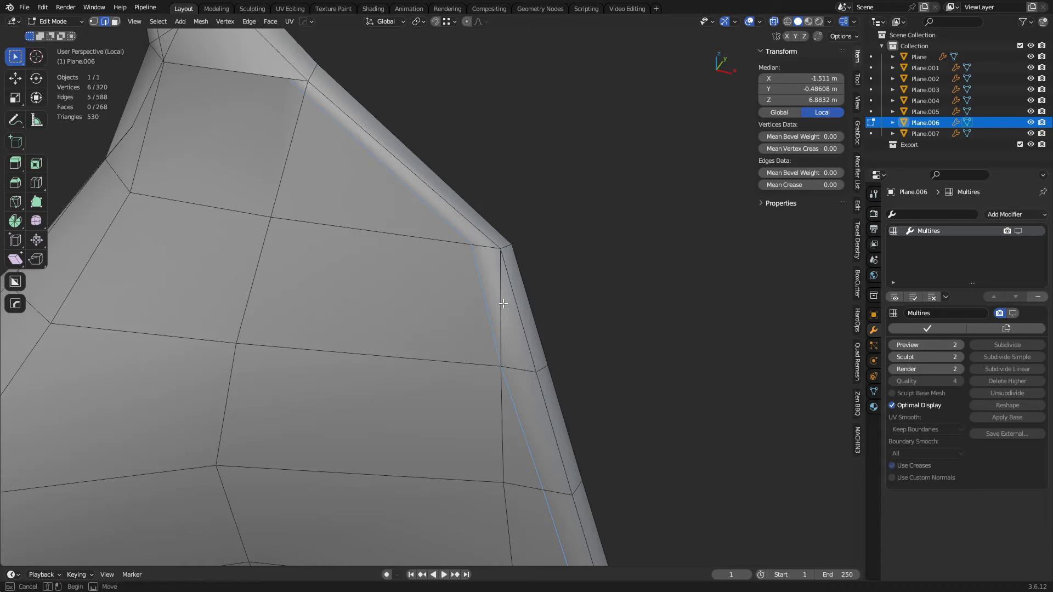
pyautogui.click(502, 303)
pyautogui.hotkey('ctrl', 'x')
pyautogui.keyDown('shift'); pyautogui.moveTo(396, 202); pyautogui.dragTo(472, 307, button='middle'); pyautogui.keyUp('shift')
pyautogui.press('1')
pyautogui.hotkey('alt', 'shift', '1')
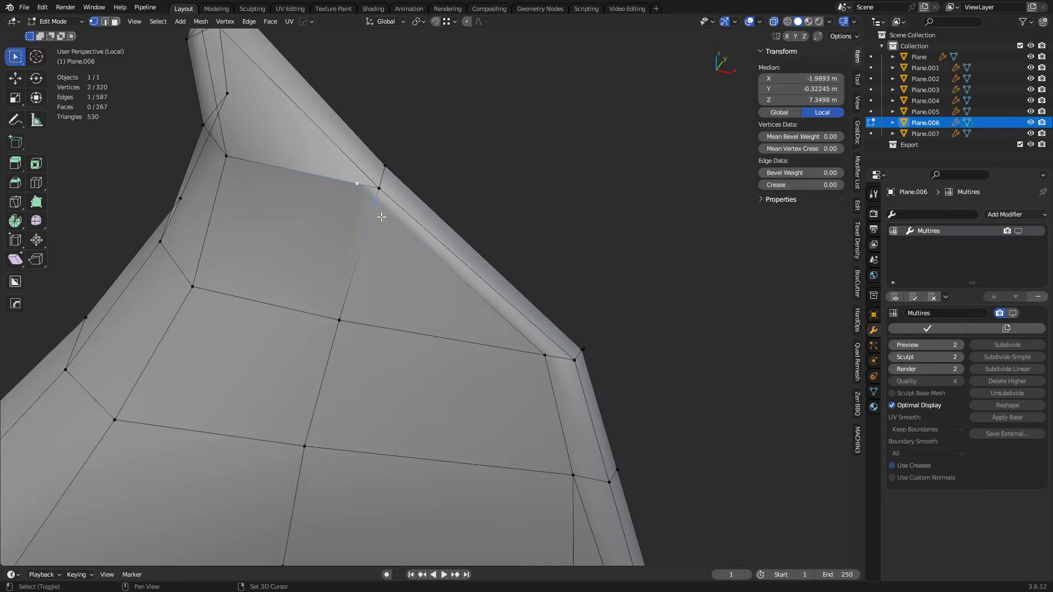
# - Return the side panels to Object Mode and switch them to Sculpt Mode
pyautogui.hotkey('ctrl', 'Tab')
pyautogui.click(506, 354)
pyautogui.moveTo(518, 369); pyautogui.dragTo(561, 342, button='middle')
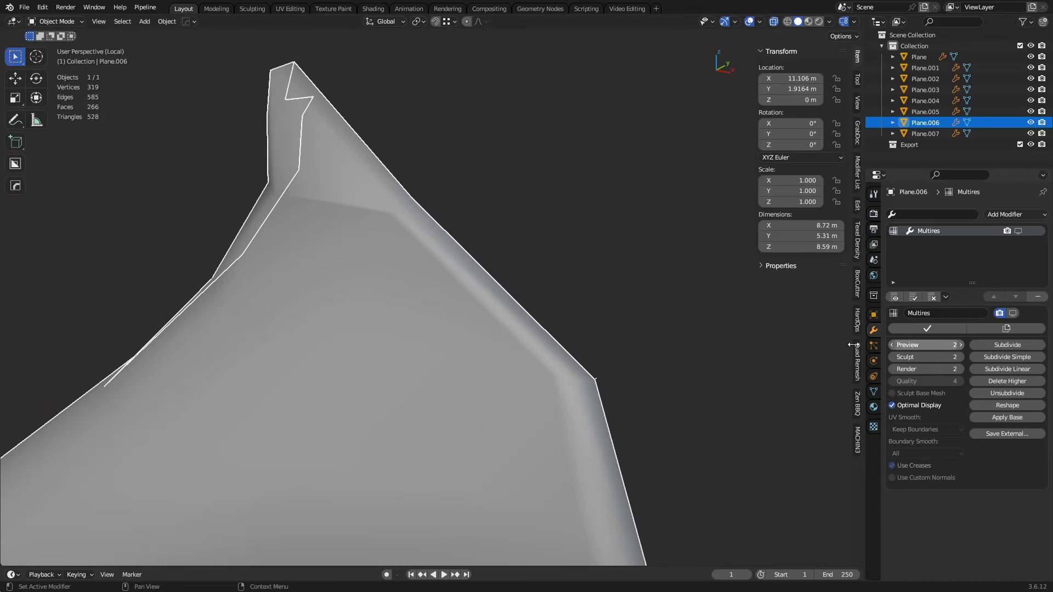
pyautogui.scroll(3, 509, 365)
pyautogui.hotkey('ctrl', 'Tab')
pyautogui.click(510, 318)
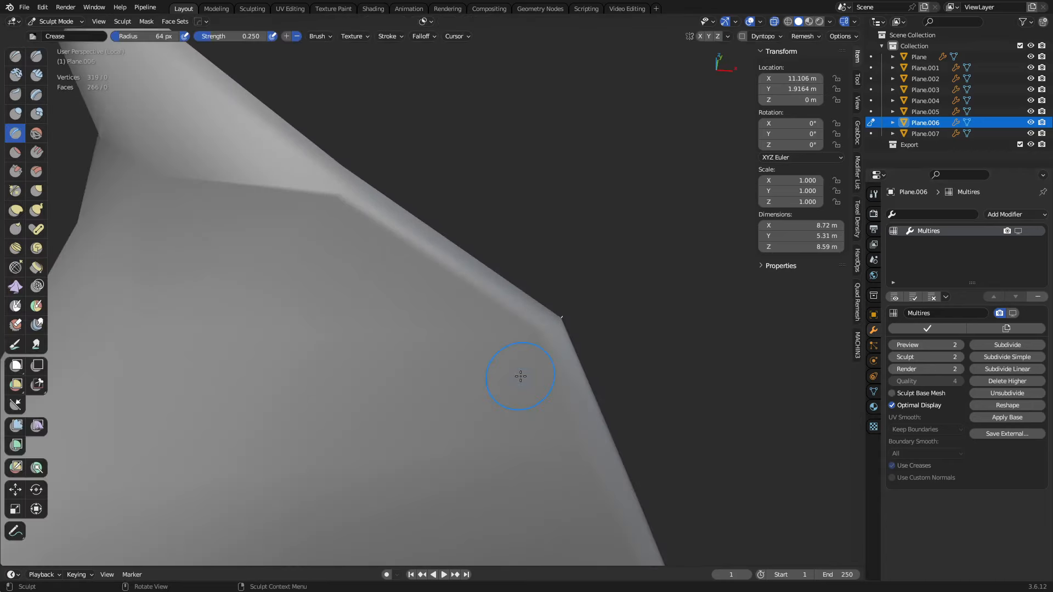
# - Turn on the Multires modifier's viewport display for the side panels
pyautogui.scroll(-4, 515, 373)
pyautogui.keyDown('shift'); pyautogui.moveTo(512, 372); pyautogui.dragTo(517, 263, button='middle'); pyautogui.keyUp('shift')
pyautogui.scroll(-6, 498, 357)
pyautogui.keyDown('shift'); pyautogui.moveTo(494, 343); pyautogui.dragTo(519, 329, button='middle'); pyautogui.keyUp('shift')
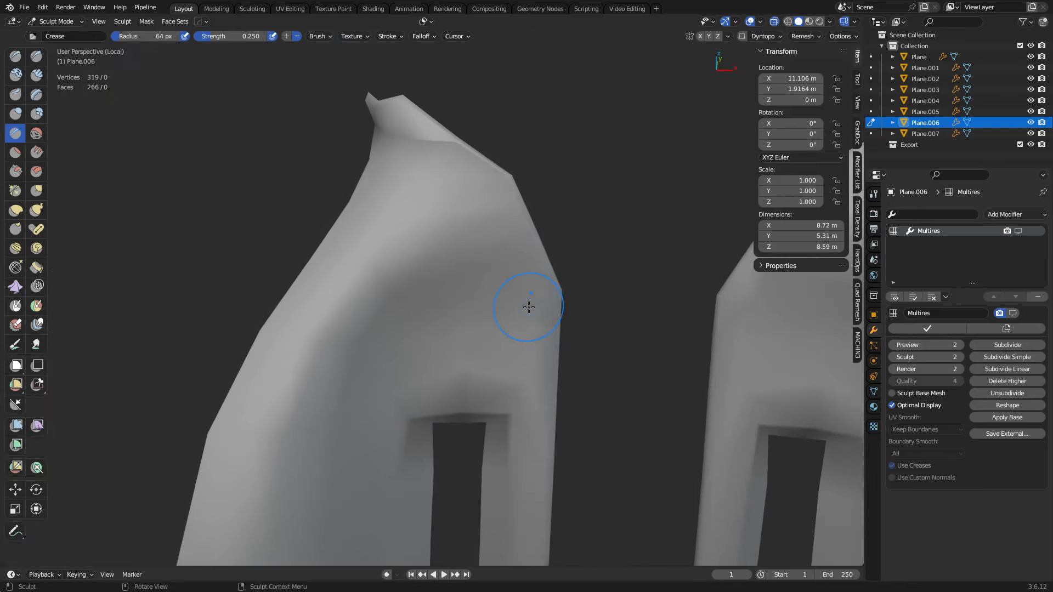
pyautogui.keyDown('shift'); pyautogui.moveTo(500, 239); pyautogui.dragTo(540, 282, button='middle'); pyautogui.keyUp('shift')
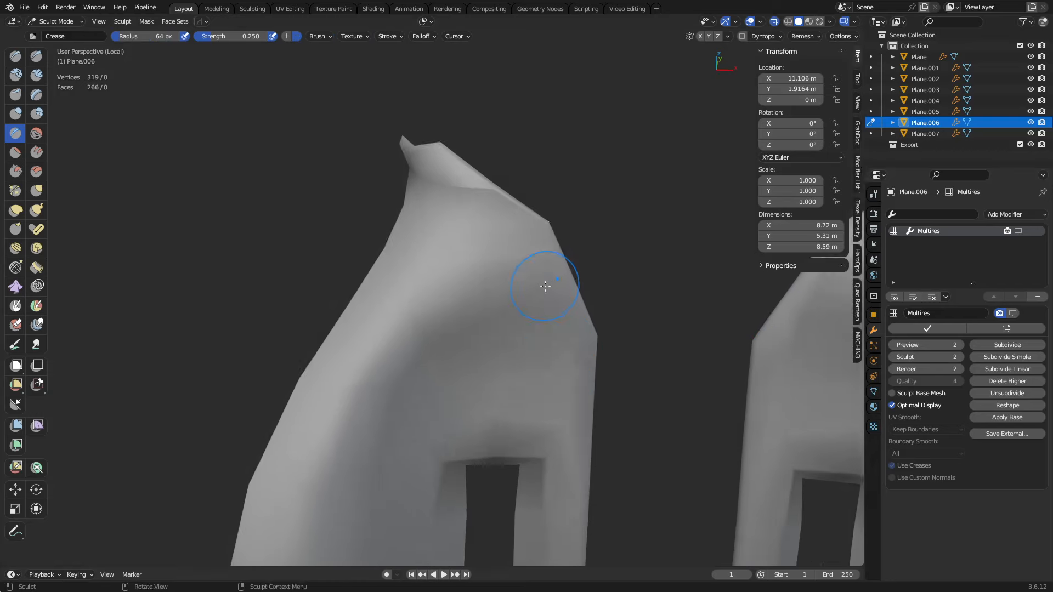
pyautogui.click(1018, 231)
pyautogui.scroll(4, 514, 214)
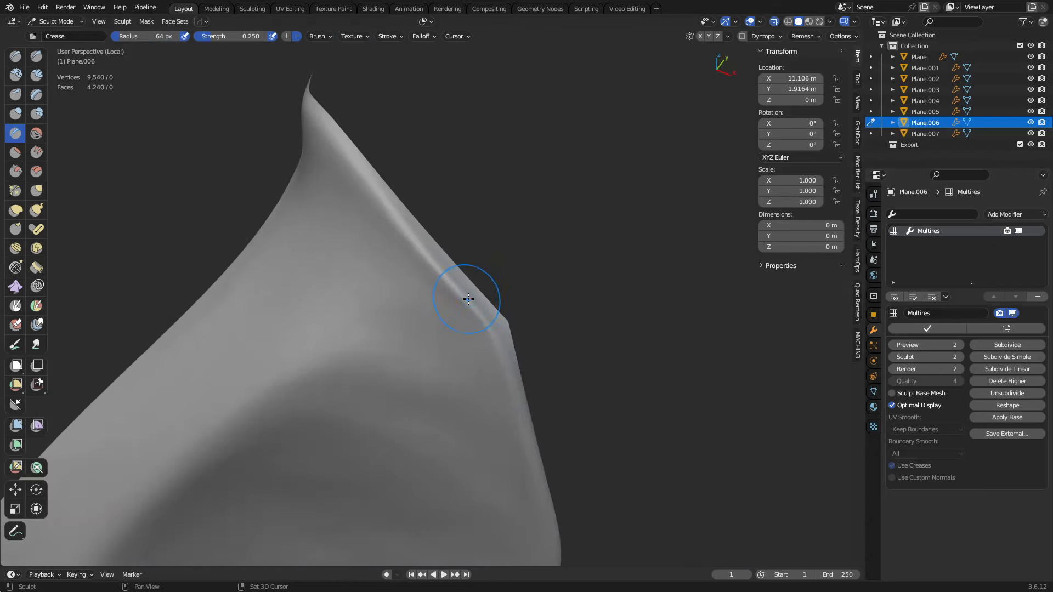
# - Set the Crease brush radius to 92 px and sharpen the fold on the upper part of the left panel
pyautogui.moveTo(469, 299); pyautogui.dragTo(595, 288, button='middle')
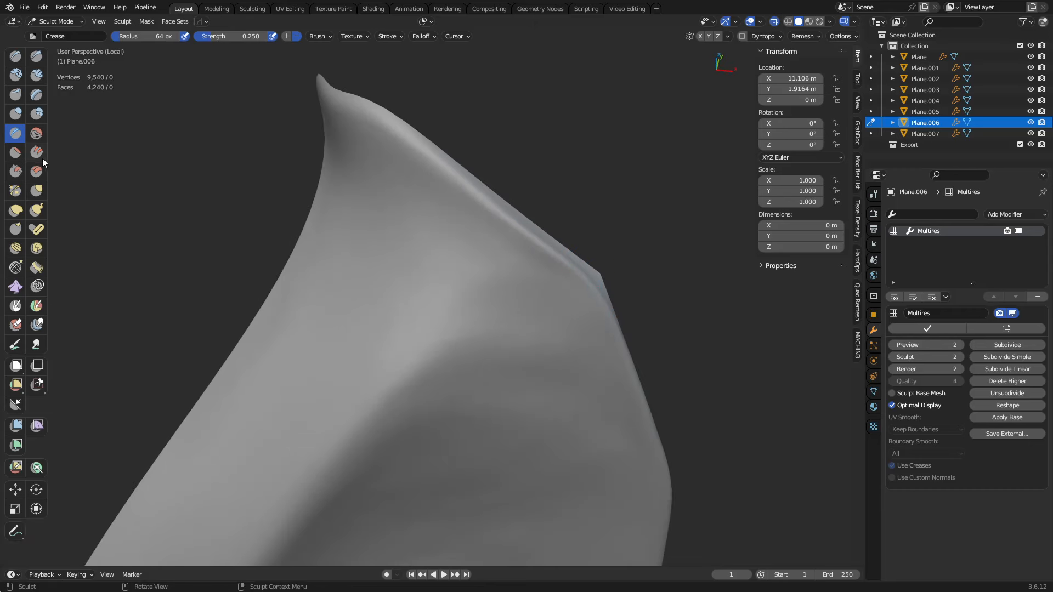
pyautogui.press('f')
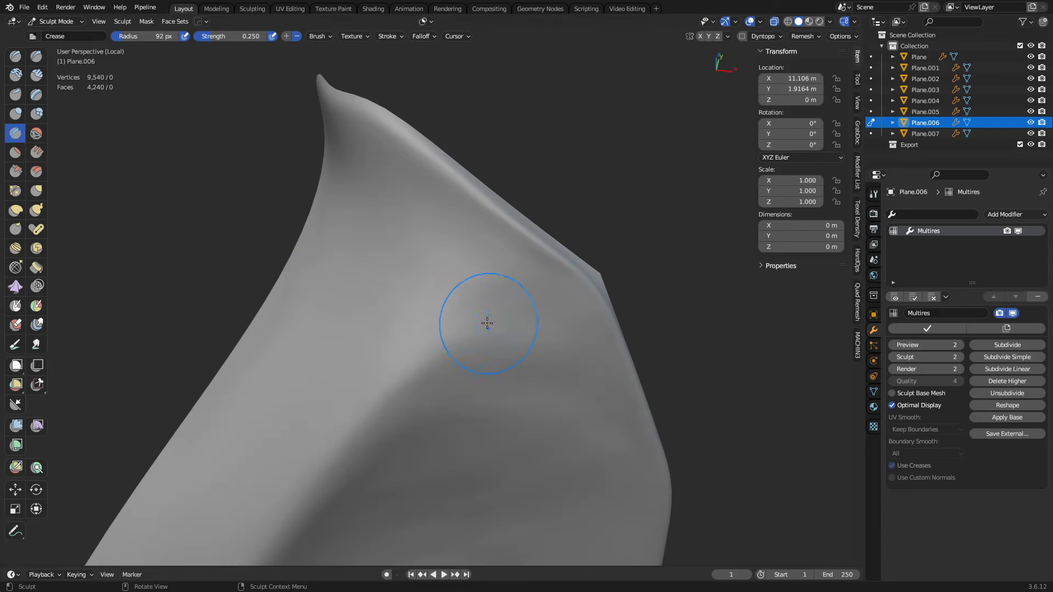
pyautogui.moveTo(362, 412)
pyautogui.mouseDown()
pyautogui.moveTo(430, 329)
pyautogui.moveTo(340, 438)
pyautogui.mouseUp()
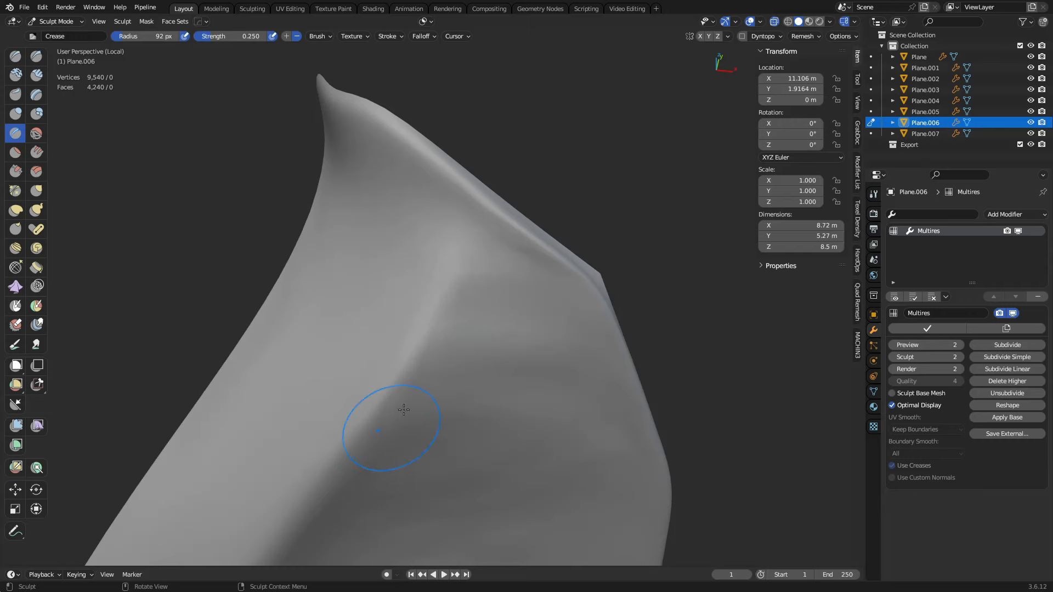
# - Reduce the Crease brush radius to 69 px and crease the left panel's lower surface and the area beside the slot
pyautogui.scroll(-4, 530, 395)
pyautogui.moveTo(500, 408); pyautogui.dragTo(488, 395, button='middle')
pyautogui.scroll(1, 487, 398)
pyautogui.keyDown('shift'); pyautogui.moveTo(482, 400); pyautogui.dragTo(488, 192, button='middle'); pyautogui.keyUp('shift')
pyautogui.scroll(-1, 496, 252)
pyautogui.keyDown('shift'); pyautogui.moveTo(501, 293); pyautogui.dragTo(521, 247, button='middle'); pyautogui.keyUp('shift')
pyautogui.moveTo(521, 247)
pyautogui.mouseDown(button='middle')
pyautogui.moveTo(545, 242)
pyautogui.moveTo(538, 279)
pyautogui.mouseUp(button='middle')
pyautogui.press('f')
pyautogui.click(444, 313)
pyautogui.moveTo(371, 549); pyautogui.dragTo(375, 555)
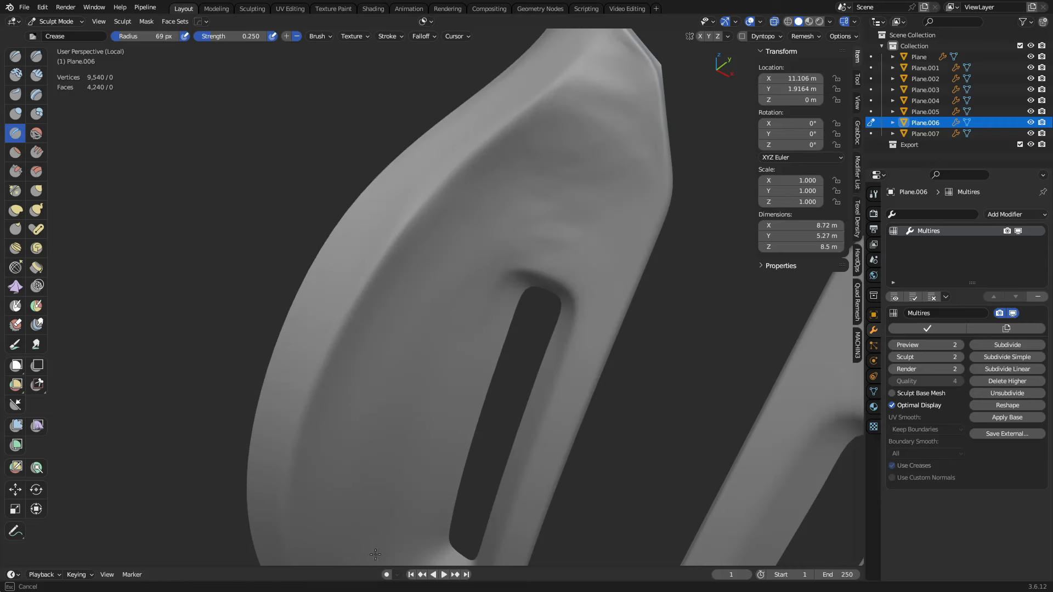
pyautogui.moveTo(442, 306); pyautogui.dragTo(445, 301)
pyautogui.hotkey('shift', 'space')
pyautogui.click(412, 422)
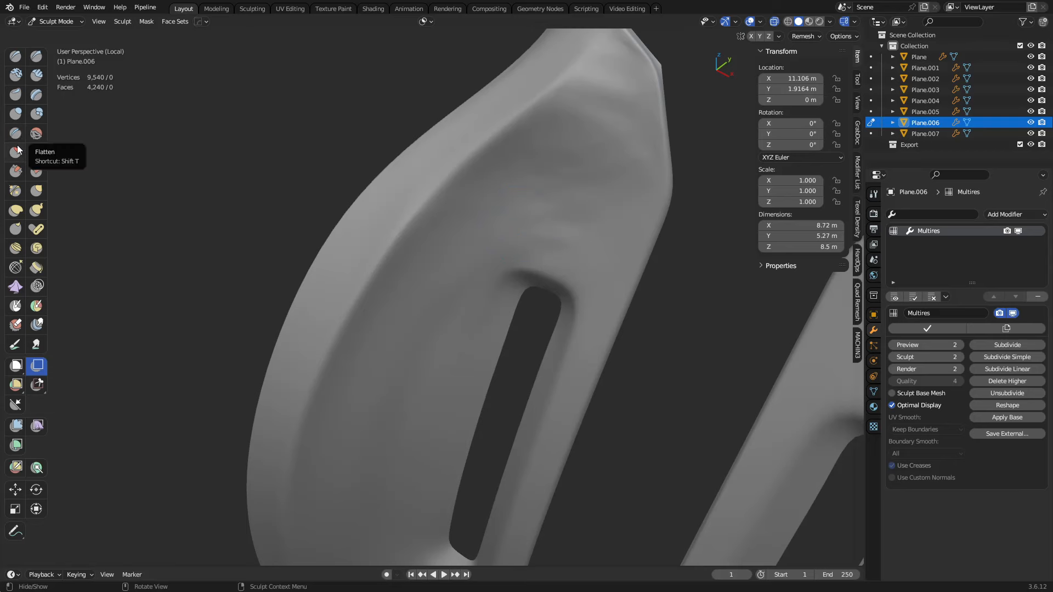
pyautogui.click(16, 133)
# - Set the Crease brush radius to 47 px and subdivide the Multires modifier twice to reach sculpt level 4
pyautogui.moveTo(459, 410)
pyautogui.mouseDown(button='middle')
pyautogui.moveTo(475, 406)
pyautogui.moveTo(453, 371)
pyautogui.moveTo(451, 329)
pyautogui.moveTo(459, 343)
pyautogui.moveTo(442, 376)
pyautogui.moveTo(364, 400)
pyautogui.mouseUp(button='middle')
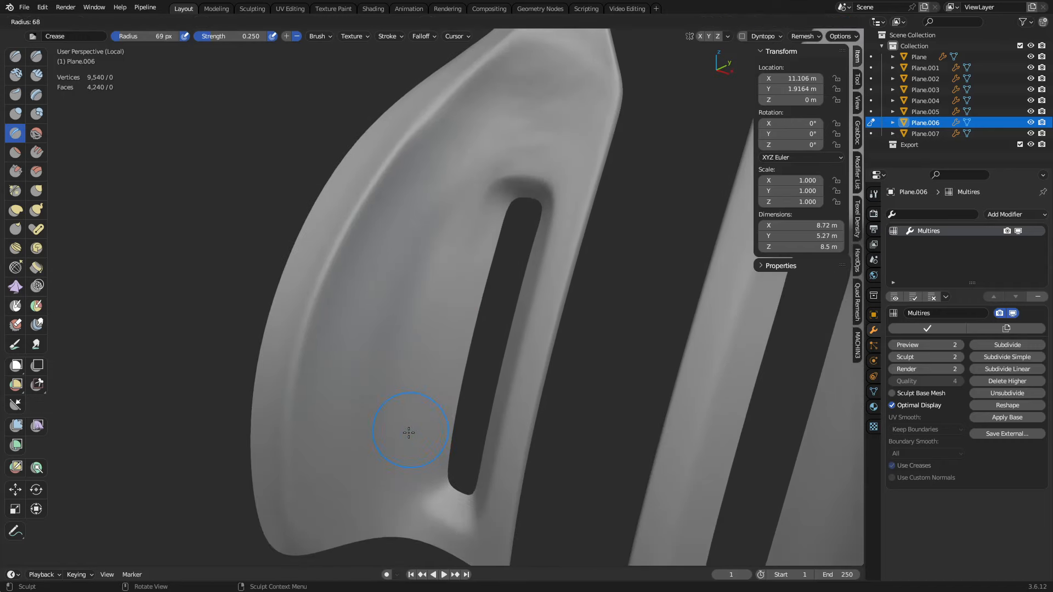
pyautogui.press('f')
pyautogui.click(385, 495)
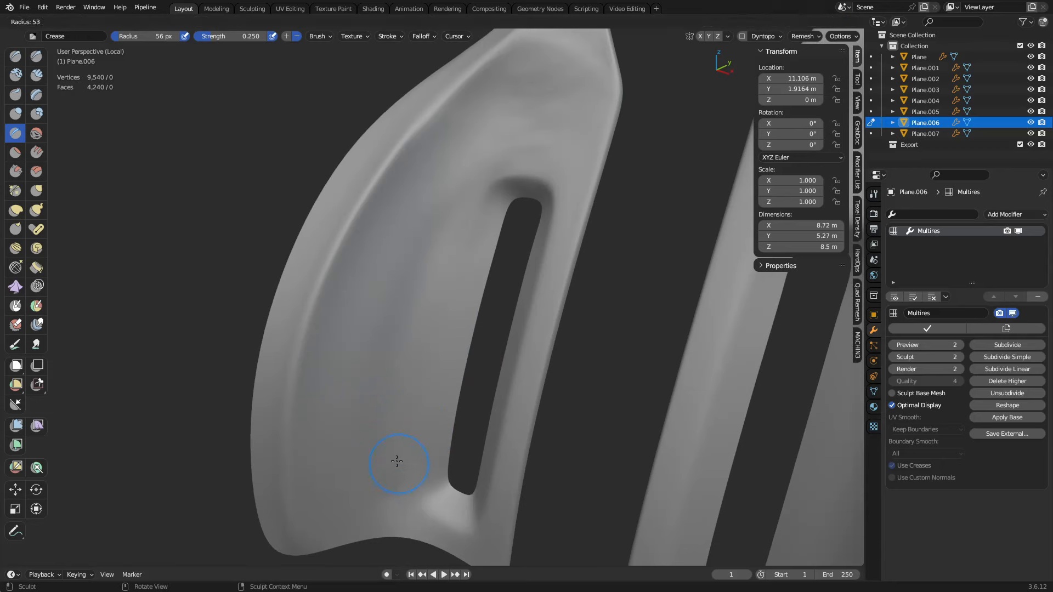
pyautogui.click(991, 346)
pyautogui.click(996, 344)
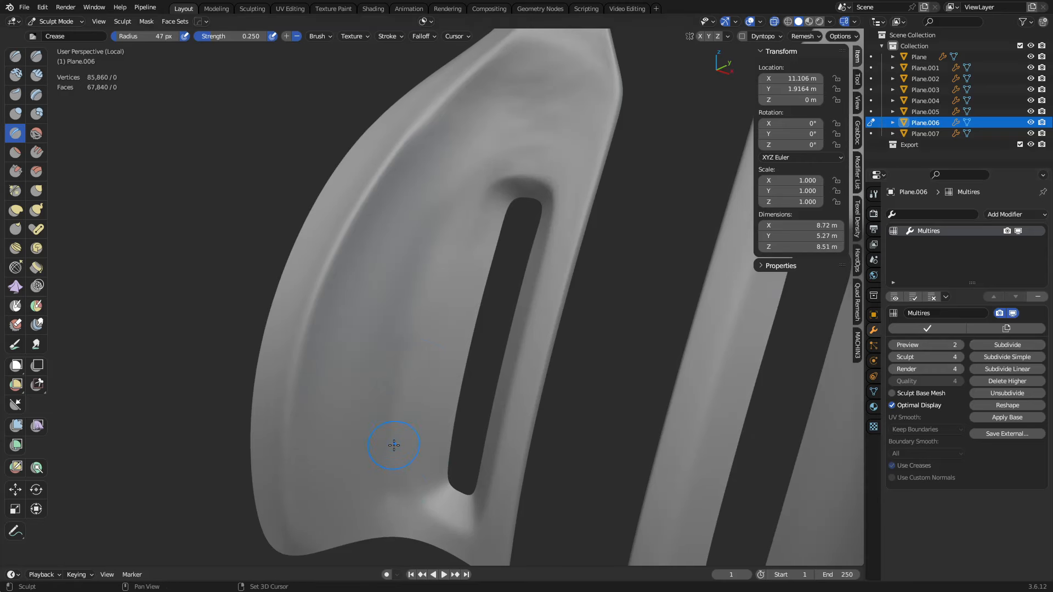
# - Set the brush strength to 0.503 and carve a seam line beside the slot down to the panel's lower edge
pyautogui.hotkey('shift', 'f')
pyautogui.click(416, 450)
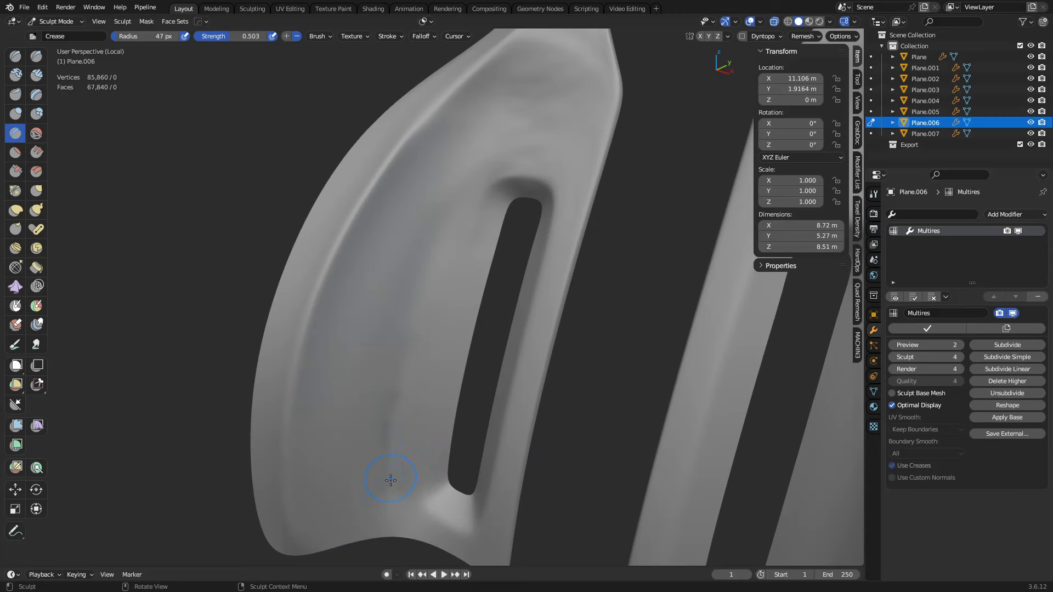
pyautogui.press('f')
pyautogui.click(388, 390)
pyautogui.moveTo(393, 405); pyautogui.dragTo(418, 294)
pyautogui.moveTo(445, 234)
pyautogui.mouseDown()
pyautogui.moveTo(395, 370)
pyautogui.moveTo(388, 524)
pyautogui.mouseUp()
pyautogui.moveTo(388, 446); pyautogui.dragTo(431, 260)
# - Sculpt diagonal wrinkles between the seam line and the slot, using a Crease brush radius of 62 px
pyautogui.moveTo(404, 340)
pyautogui.mouseDown()
pyautogui.moveTo(427, 333)
pyautogui.moveTo(444, 295)
pyautogui.mouseUp()
pyautogui.press('f')
pyautogui.click(454, 333)
pyautogui.moveTo(420, 317); pyautogui.dragTo(445, 291)
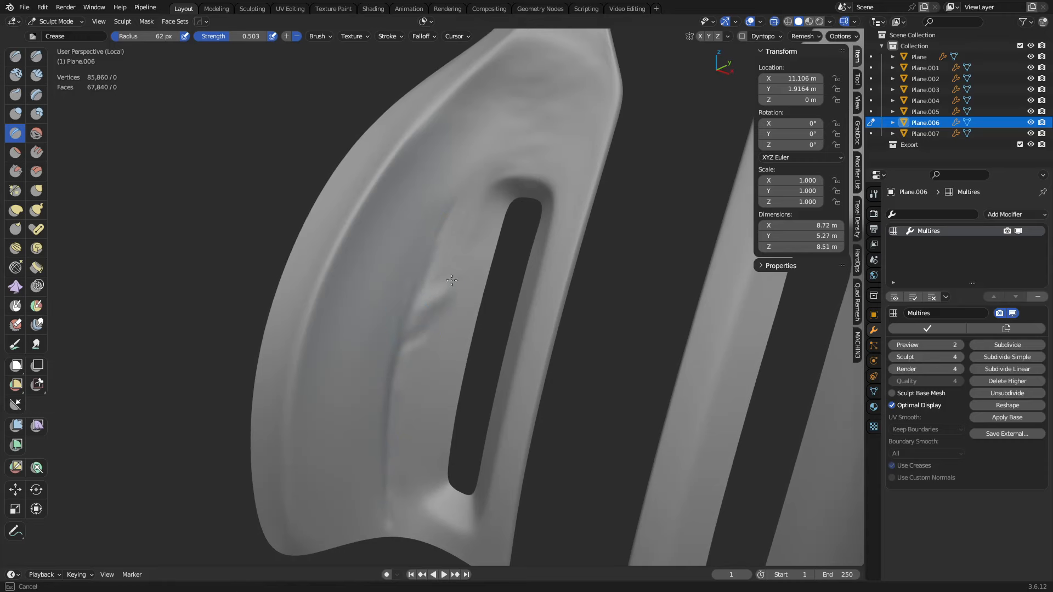
pyautogui.moveTo(400, 370); pyautogui.dragTo(456, 316)
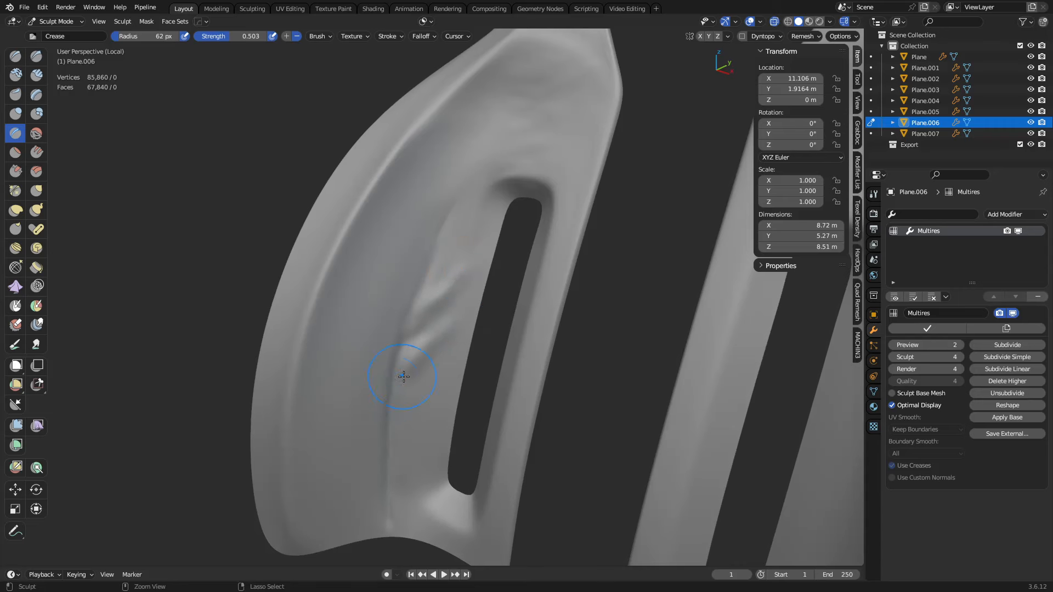
# - Set the brush radius to 29 px, add finer wrinkles along the slot and deepen the seam line beside them
pyautogui.press('f')
pyautogui.click(402, 395)
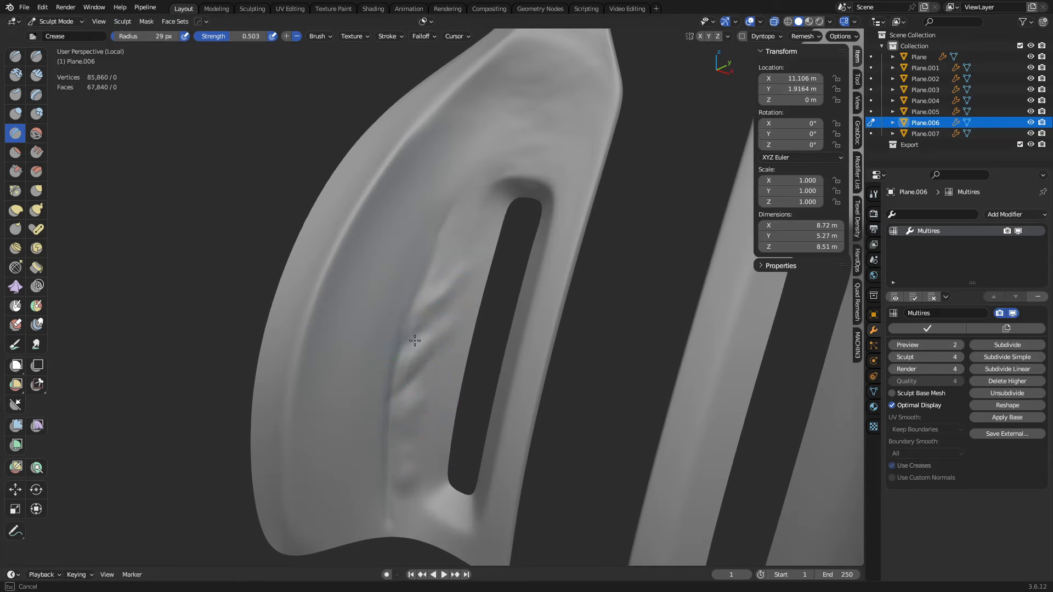
pyautogui.moveTo(414, 341); pyautogui.dragTo(454, 297)
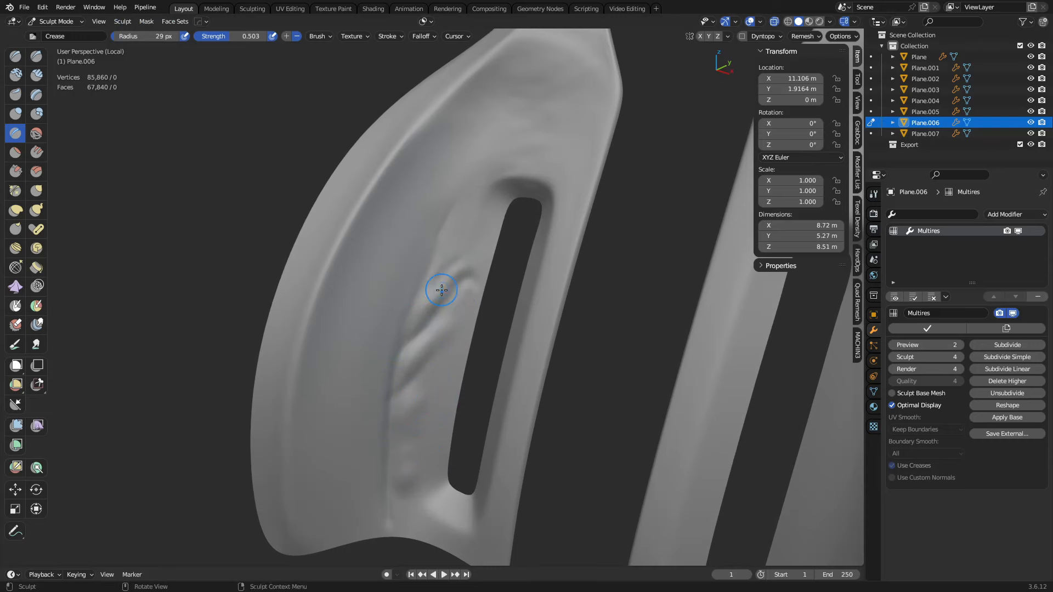
pyautogui.moveTo(434, 349); pyautogui.dragTo(478, 313)
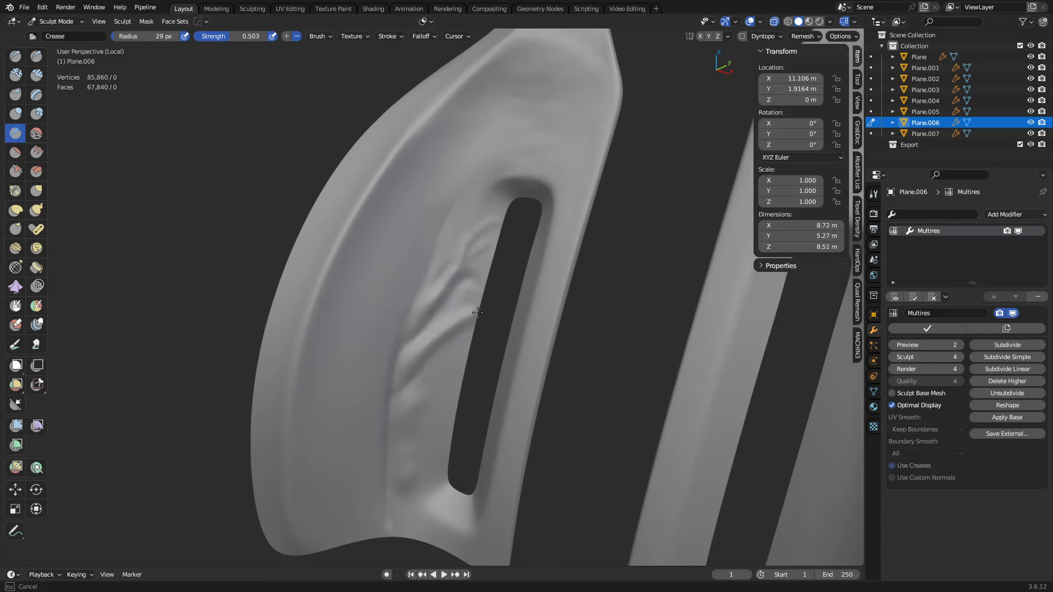
pyautogui.moveTo(421, 394)
pyautogui.mouseDown()
pyautogui.moveTo(406, 399)
pyautogui.moveTo(452, 379)
pyautogui.mouseUp()
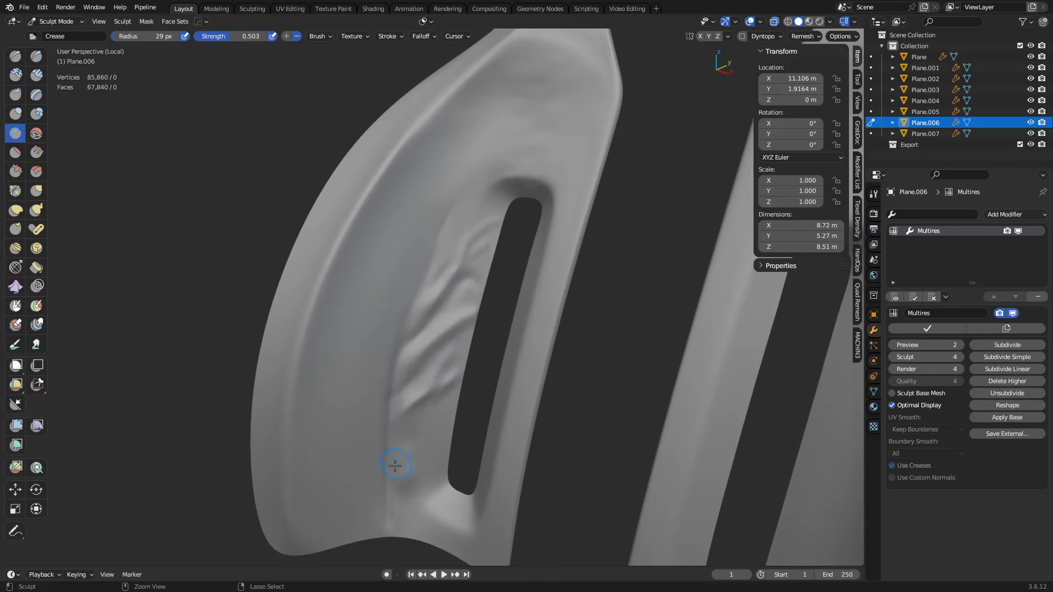
pyautogui.moveTo(395, 466); pyautogui.dragTo(414, 434)
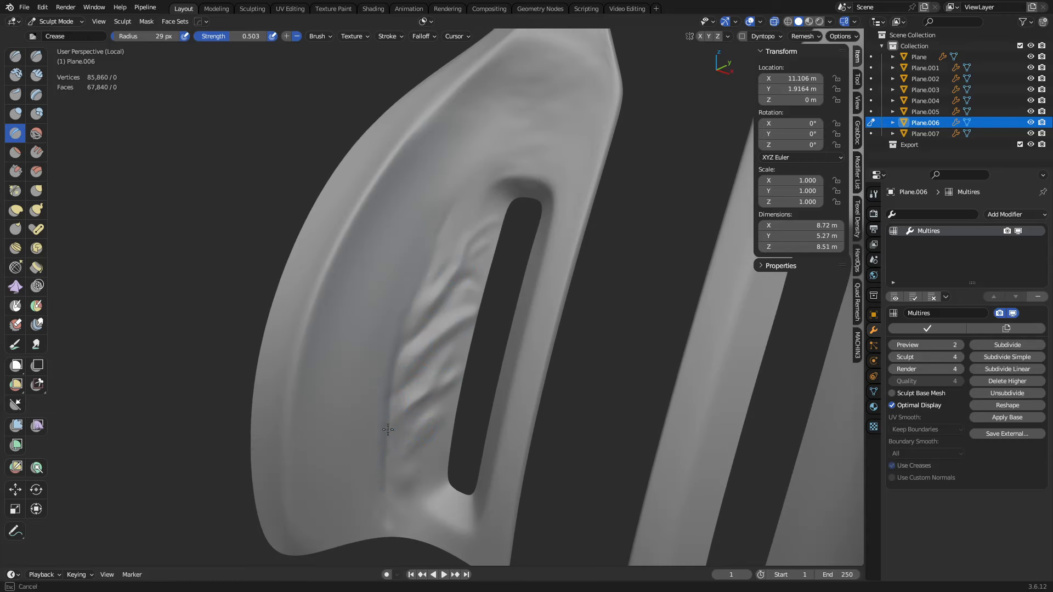
pyautogui.moveTo(393, 467); pyautogui.dragTo(410, 447)
pyautogui.moveTo(421, 275)
pyautogui.mouseDown()
pyautogui.moveTo(412, 301)
pyautogui.moveTo(481, 145)
pyautogui.mouseUp()
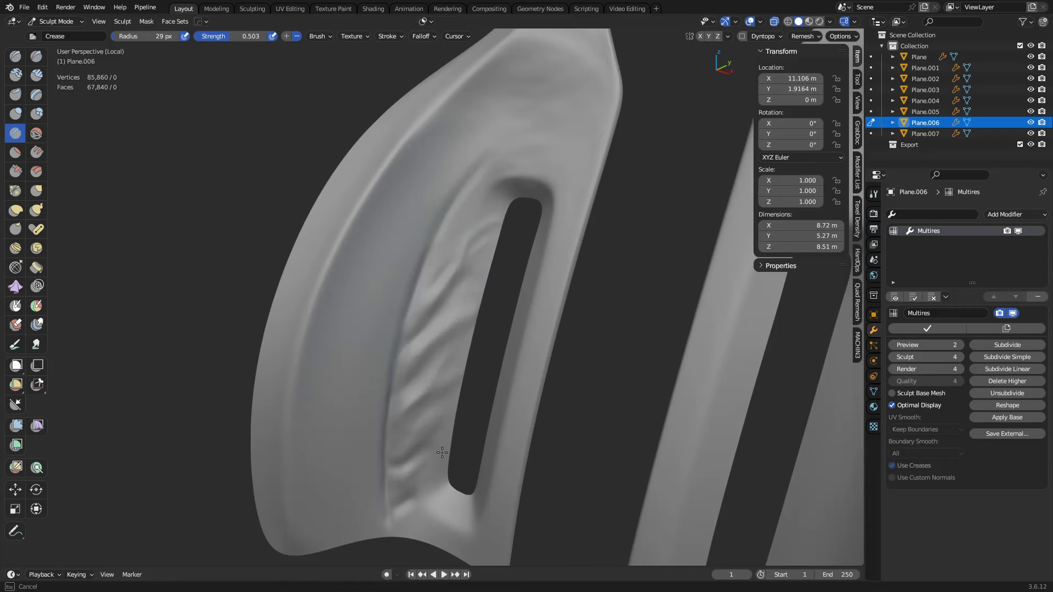
# - Set the brush radius to 19 px and extend the seam line over the slot and down along the inner edge
pyautogui.moveTo(472, 371); pyautogui.dragTo(611, 369, button='middle')
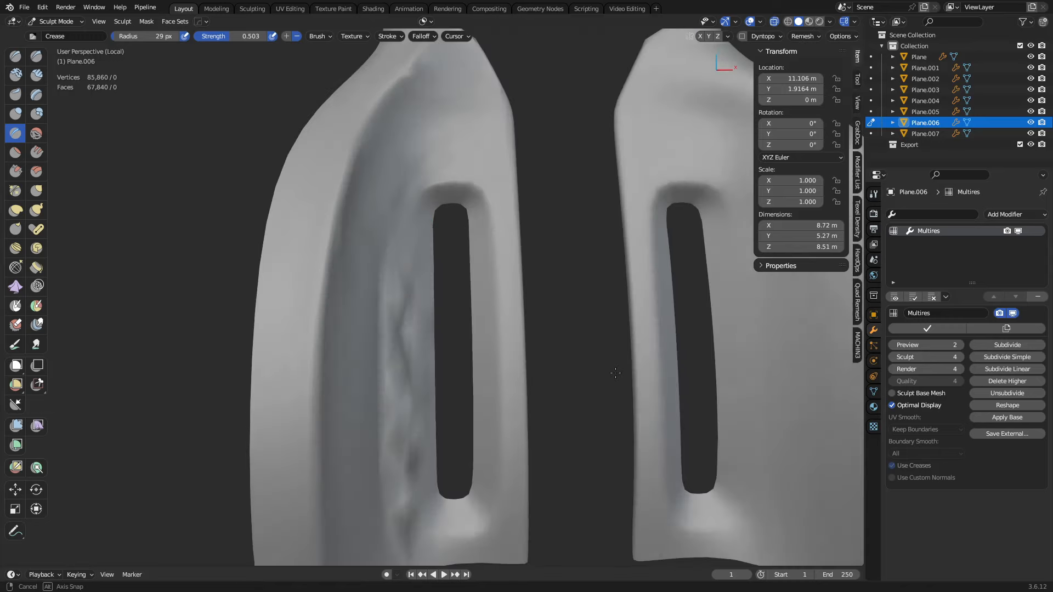
pyautogui.moveTo(543, 340); pyautogui.dragTo(536, 329, button='middle')
pyautogui.keyDown('shift'); pyautogui.moveTo(528, 399); pyautogui.dragTo(525, 453, button='middle'); pyautogui.keyUp('shift')
pyautogui.keyDown('shift'); pyautogui.moveTo(552, 326); pyautogui.dragTo(589, 461, button='middle'); pyautogui.keyUp('shift')
pyautogui.moveTo(521, 277); pyautogui.dragTo(486, 314, button='middle')
pyautogui.press('f')
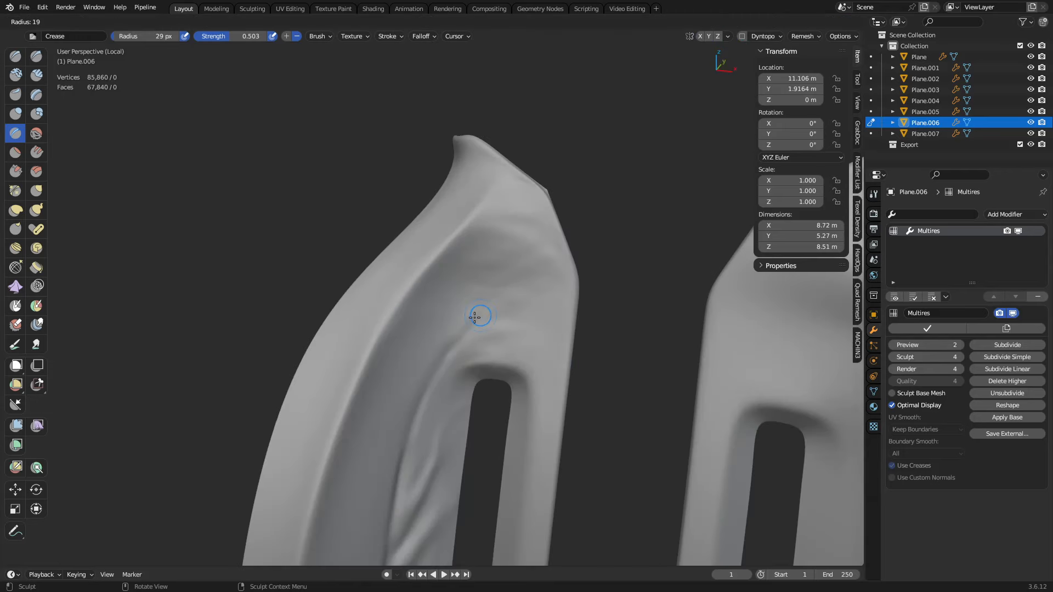
pyautogui.click(475, 318)
pyautogui.moveTo(427, 378); pyautogui.dragTo(540, 253)
pyautogui.moveTo(490, 280); pyautogui.dragTo(560, 258)
pyautogui.moveTo(477, 309); pyautogui.dragTo(518, 265)
pyautogui.moveTo(452, 348)
pyautogui.mouseDown()
pyautogui.moveTo(549, 260)
pyautogui.moveTo(557, 275)
pyautogui.moveTo(563, 264)
pyautogui.moveTo(553, 359)
pyautogui.mouseUp()
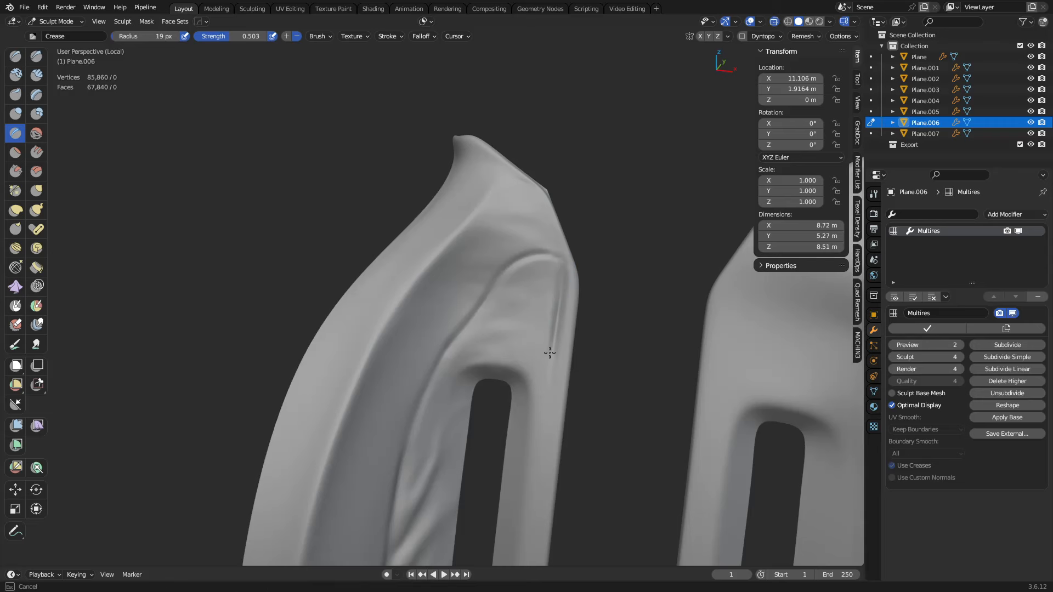
pyautogui.moveTo(535, 312); pyautogui.dragTo(556, 294)
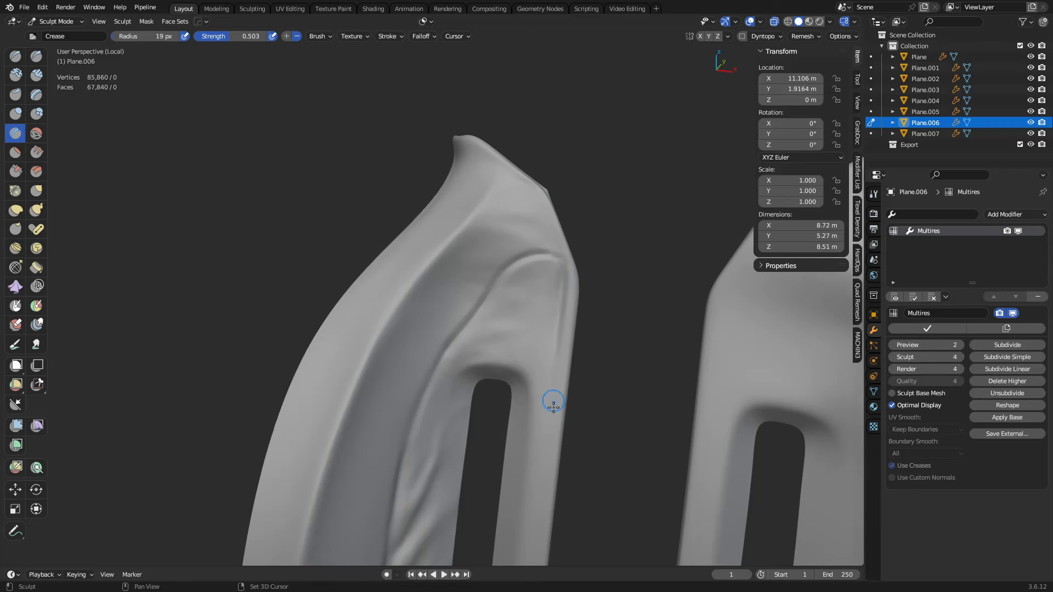
# - Symmetrize the sculpted side panels towards negative X in Edit Mode and return to Object Mode
pyautogui.moveTo(553, 404)
pyautogui.keyDown('ctrl'); pyautogui.mouseDown(button='middle')
pyautogui.moveTo(581, 458)
pyautogui.moveTo(517, 364)
pyautogui.mouseUp(button='middle'); pyautogui.keyUp('ctrl')
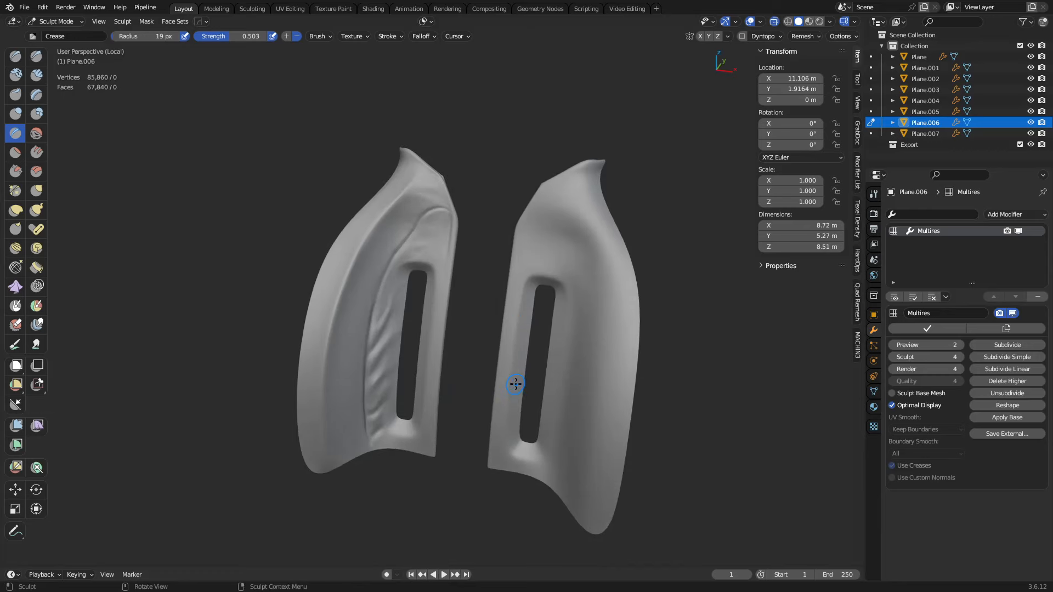
pyautogui.hotkey('ctrl', 'Tab')
pyautogui.click(574, 381)
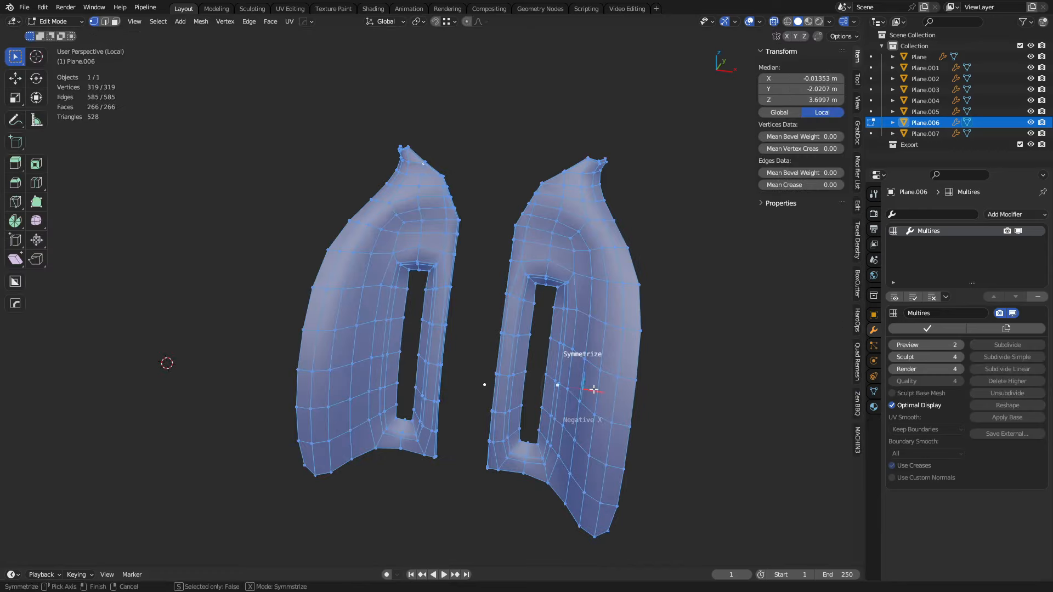
pyautogui.hotkey('ctrl', 'Tab')
pyautogui.click(643, 442)
pyautogui.moveTo(642, 442); pyautogui.dragTo(628, 416, button='middle')
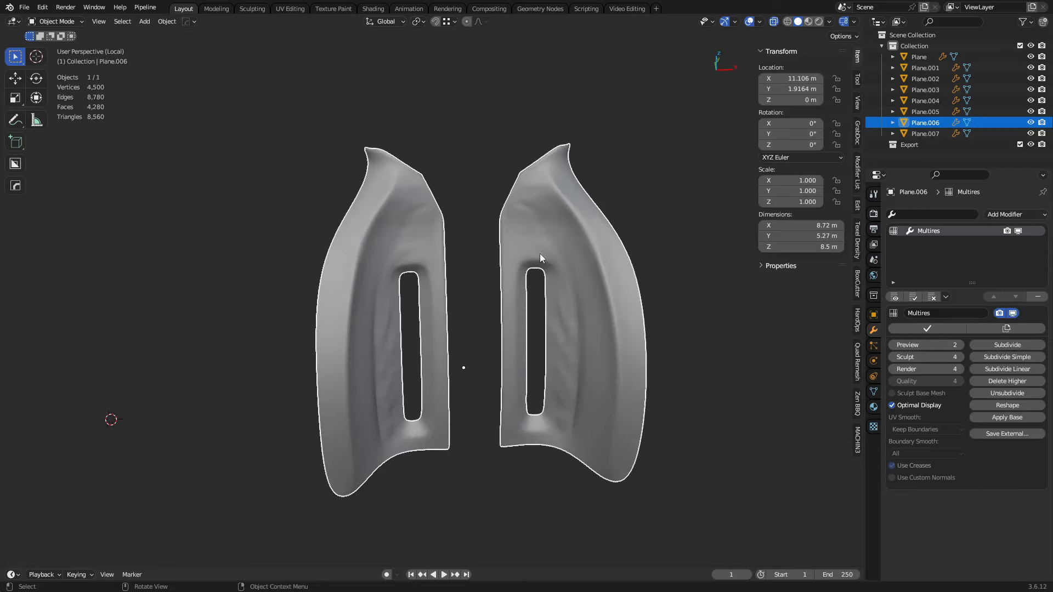
# - Set the side panels' Multires preview level to 4 and leave local view to show the whole seat
pyautogui.scroll(5, 540, 254)
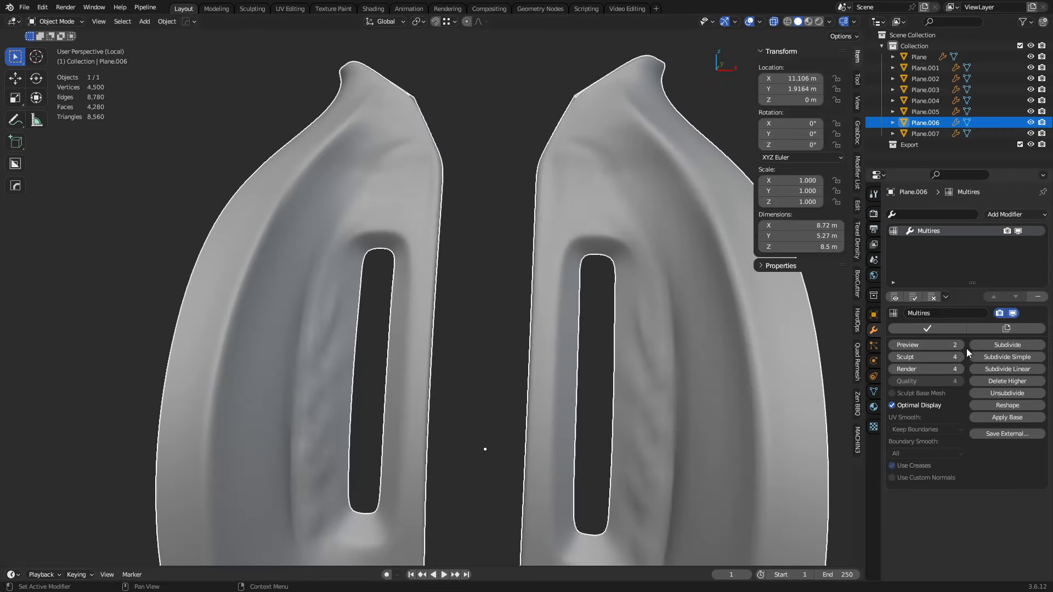
pyautogui.click(961, 345)
pyautogui.click(961, 345)
pyautogui.press('KP_Divide')
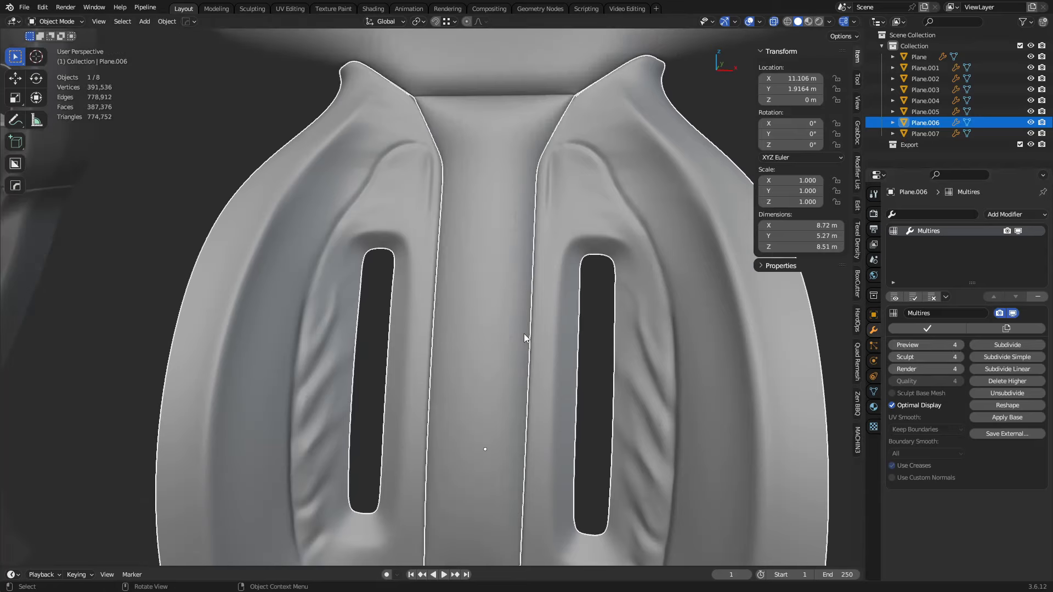
pyautogui.moveTo(509, 195); pyautogui.dragTo(508, 217, button='middle')
pyautogui.keyDown('shift'); pyautogui.moveTo(504, 123); pyautogui.dragTo(467, 304, button='middle'); pyautogui.keyUp('shift')
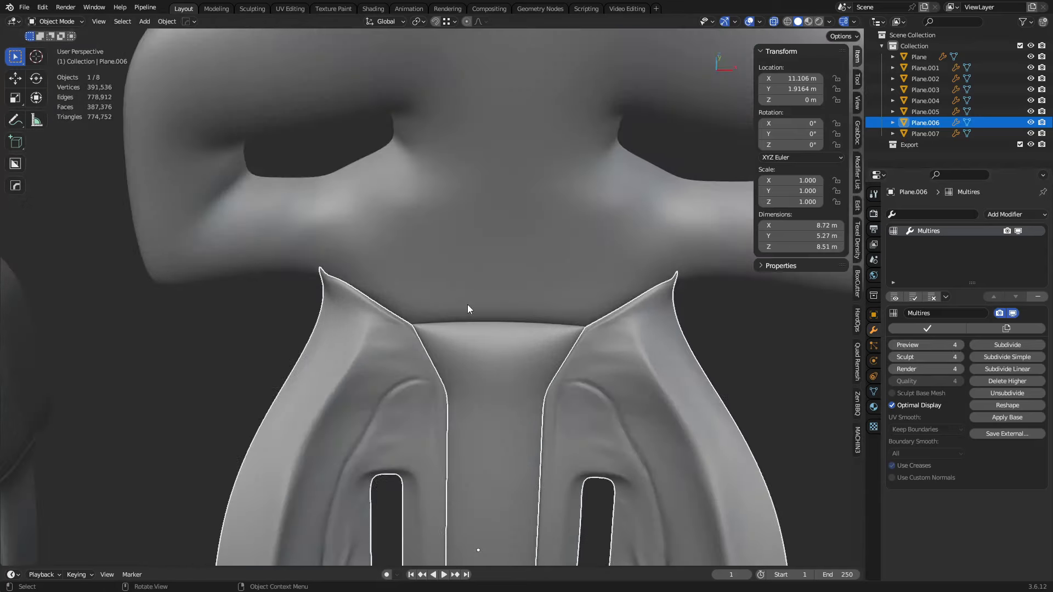
# - Select the upper backrest panel, enter Edit Mode and dissolve the middle edge loop inside one of its openings
pyautogui.click(418, 239)
pyautogui.keyDown('shift'); pyautogui.moveTo(418, 239); pyautogui.dragTo(466, 281, button='middle'); pyautogui.keyUp('shift')
pyautogui.hotkey('ctrl', 'Tab')
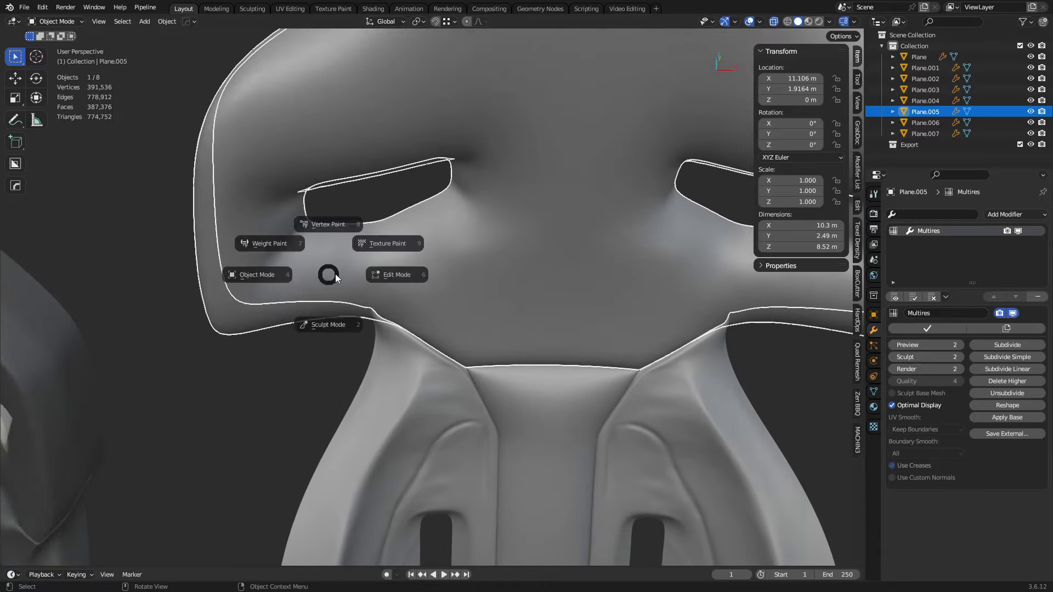
pyautogui.click(395, 291)
pyautogui.scroll(5, 475, 308)
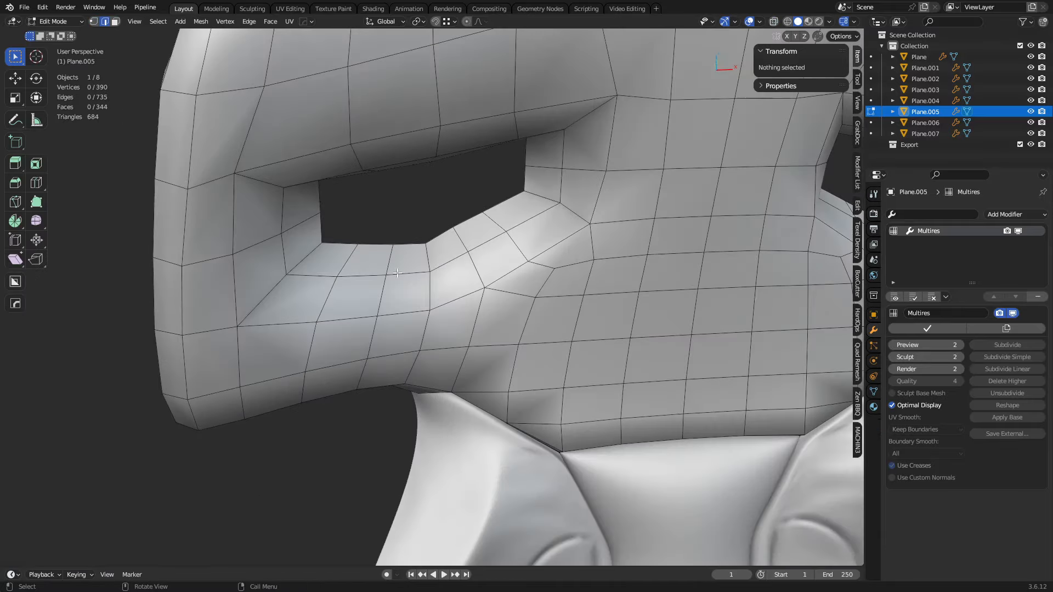
pyautogui.keyDown('alt'); pyautogui.click(396, 274); pyautogui.keyUp('alt')
pyautogui.hotkey('ctrl', 'x')
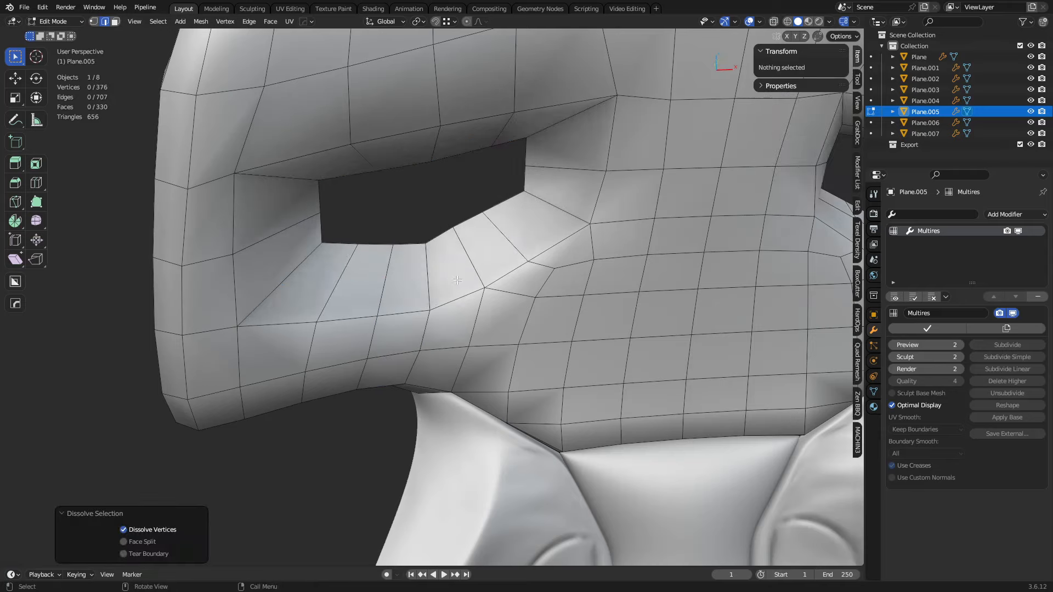
# - Try to inset the face loop inside the opening with a depth of about 0.14 m
pyautogui.moveTo(583, 331); pyautogui.dragTo(521, 267, button='middle')
pyautogui.keyDown('shift'); pyautogui.moveTo(440, 291); pyautogui.dragTo(452, 366, button='middle'); pyautogui.keyUp('shift')
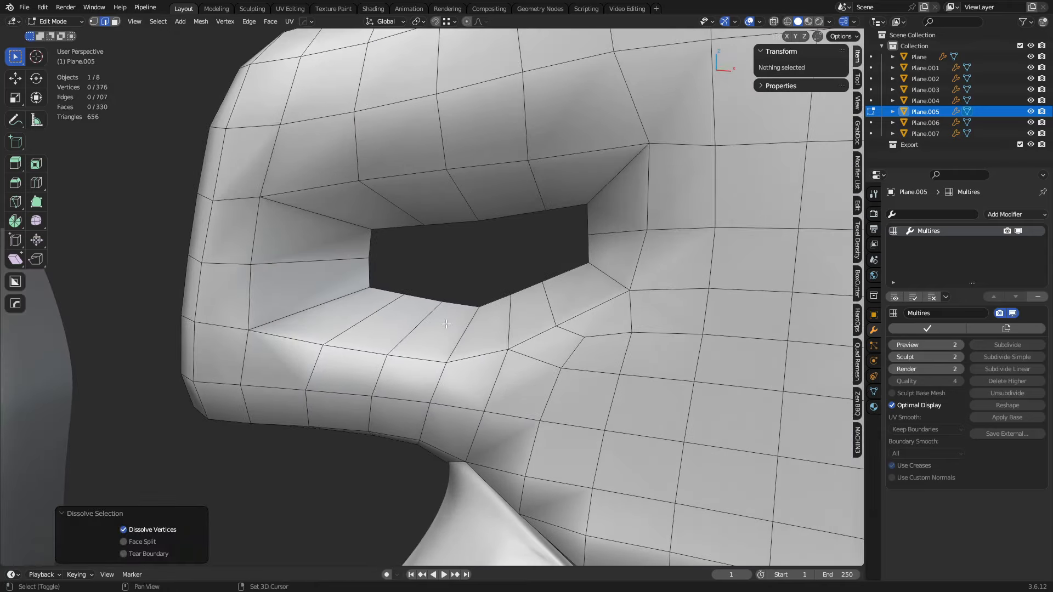
pyautogui.press('3')
pyautogui.click(384, 376)
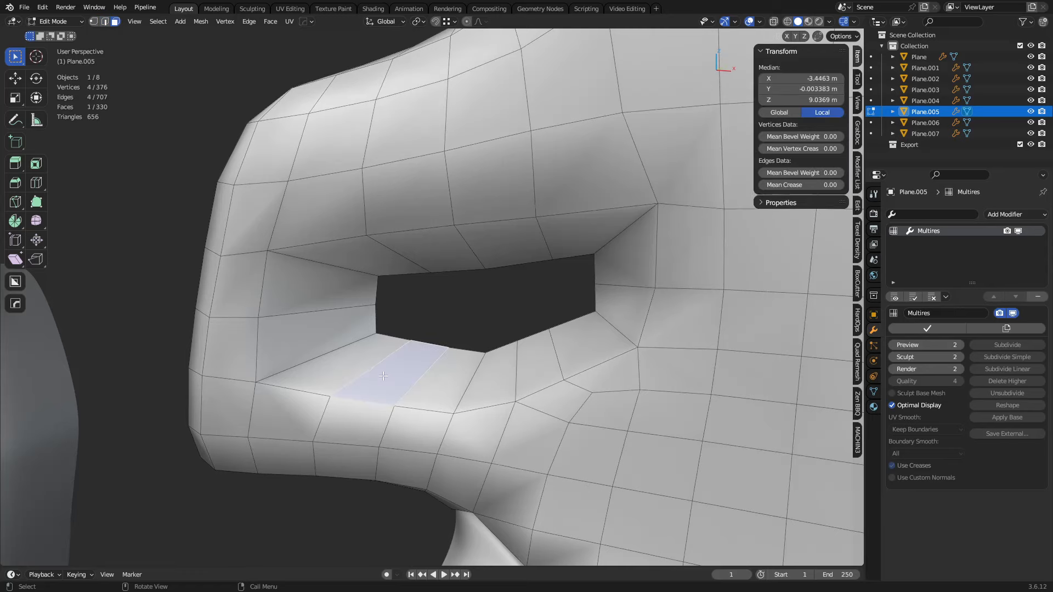
pyautogui.keyDown('alt'); pyautogui.click(357, 359); pyautogui.keyUp('alt')
pyautogui.scroll(2, 357, 359)
pyautogui.press('i')
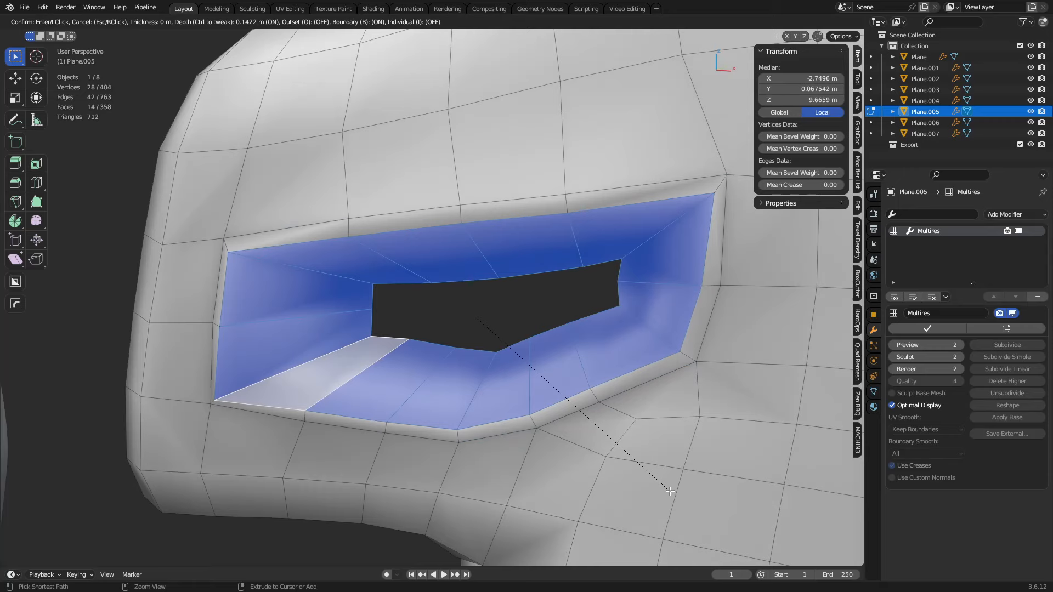
pyautogui.click(670, 491)
pyautogui.hotkey('ctrl', 'z')
# - Bevel the edge loop around the opening's rim with width 0.117 m, 2 segments and shape 1.000
pyautogui.moveTo(663, 473); pyautogui.dragTo(670, 476, button='middle')
pyautogui.press('2')
pyautogui.keyDown('alt'); pyautogui.click(435, 438); pyautogui.keyUp('alt')
pyautogui.press('3')
pyautogui.keyDown('alt'); pyautogui.click(354, 408); pyautogui.keyUp('alt')
pyautogui.press('2')
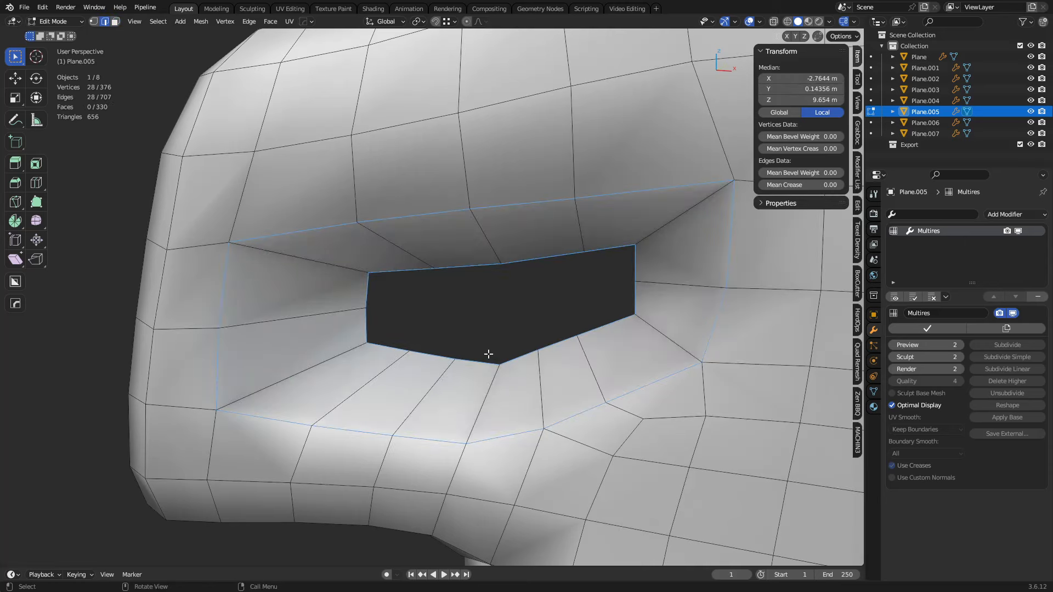
pyautogui.keyDown('shift'); pyautogui.moveTo(702, 430); pyautogui.dragTo(651, 398, button='middle'); pyautogui.keyUp('shift')
pyautogui.hotkey('ctrl', 'b')
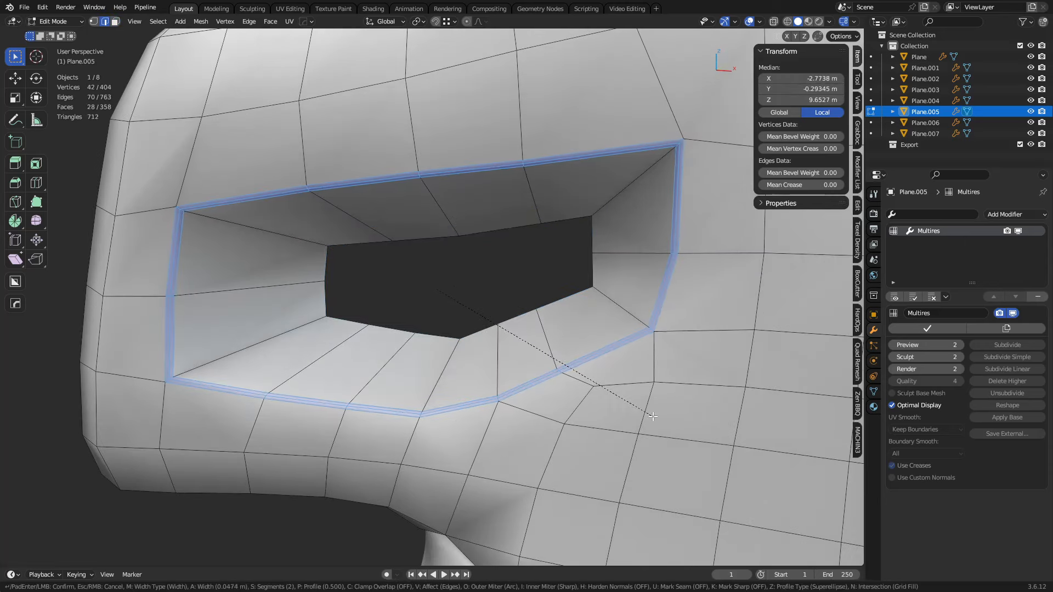
pyautogui.scroll(1, 729, 458)
pyautogui.click(729, 458)
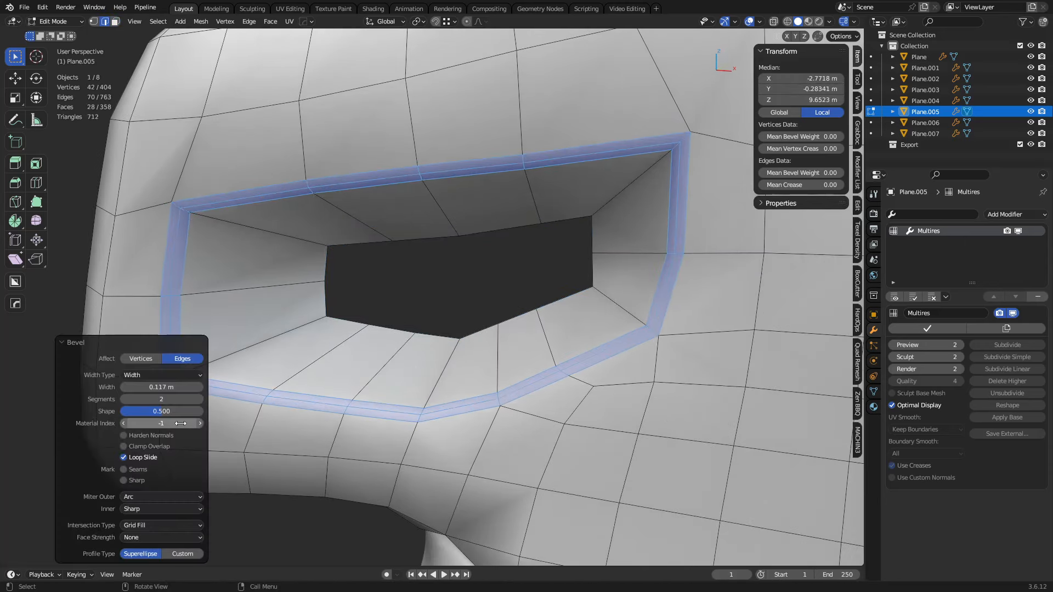
pyautogui.moveTo(163, 414); pyautogui.dragTo(205, 410)
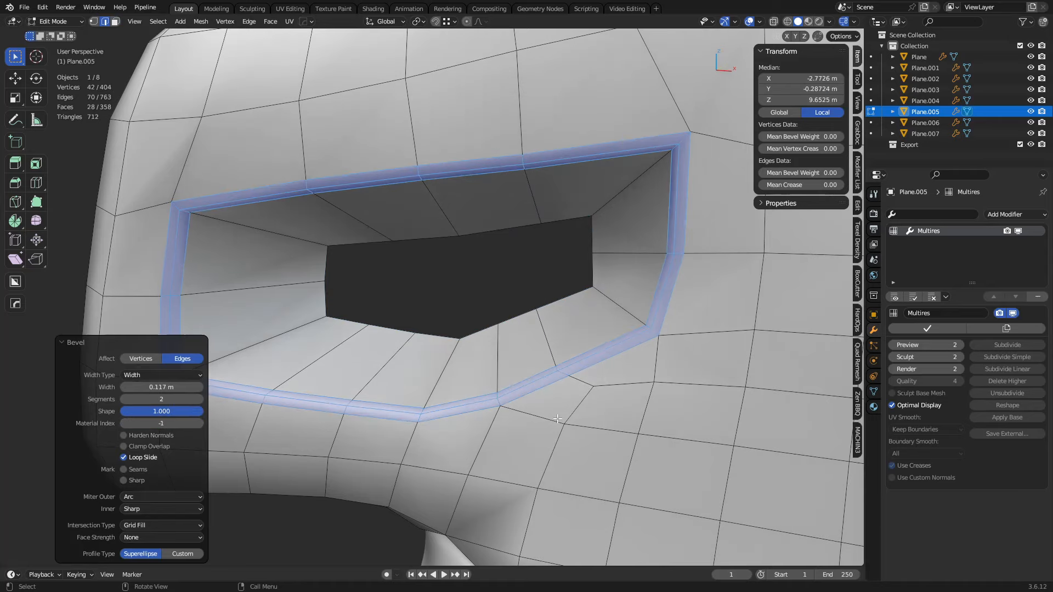
# - Move the inner face strip of the bevelled rim 0.017 m in X and 0.091 m in Y, keeping Z locked
pyautogui.moveTo(458, 384); pyautogui.dragTo(505, 402, button='middle')
pyautogui.scroll(1, 506, 377)
pyautogui.scroll(-1, 506, 376)
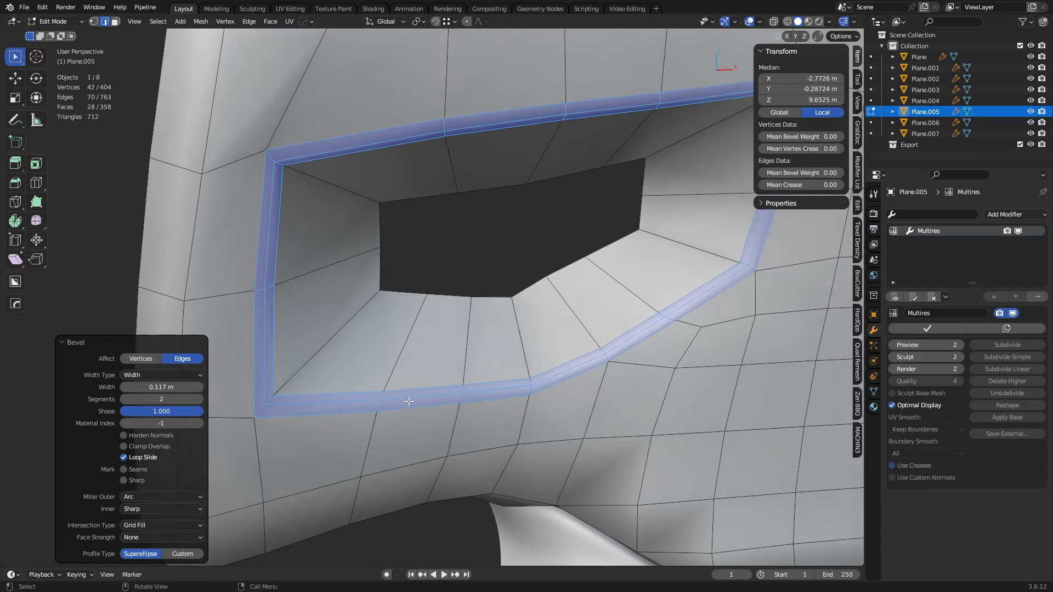
pyautogui.press('3')
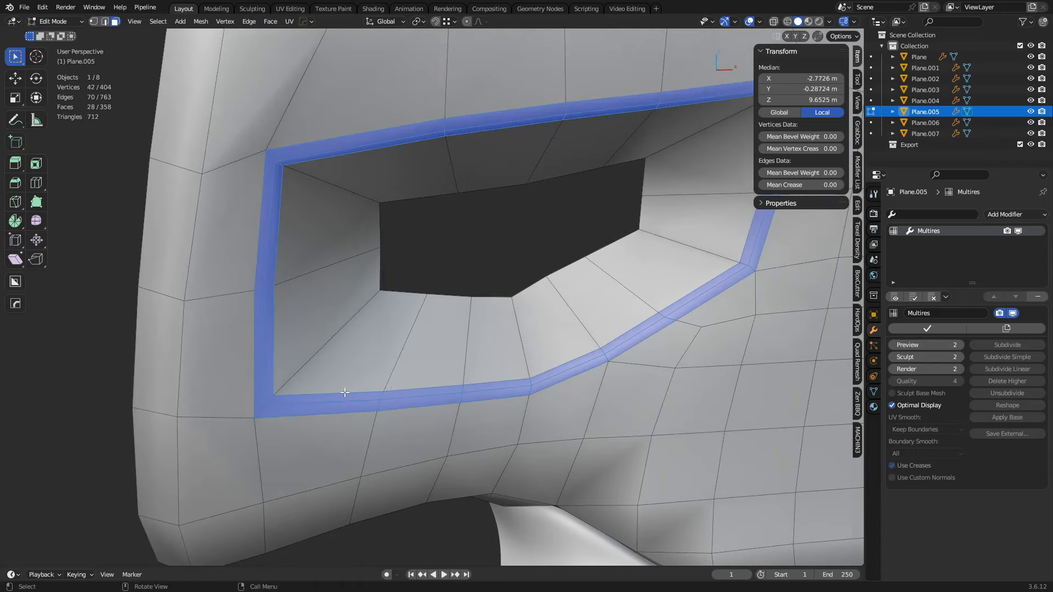
pyautogui.keyDown('alt'); pyautogui.click(529, 380); pyautogui.keyUp('alt')
pyautogui.keyDown('alt'); pyautogui.click(536, 380); pyautogui.keyUp('alt')
pyautogui.moveTo(535, 380); pyautogui.dragTo(499, 477, button='middle')
pyautogui.press('g')
pyautogui.hotkey('shift', 'z')
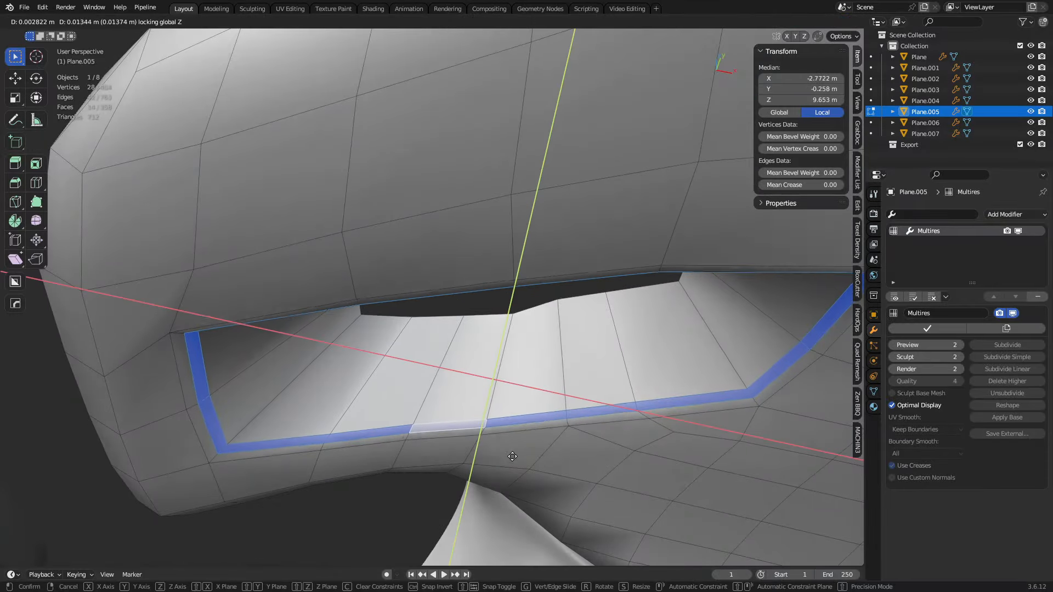
pyautogui.click(557, 362)
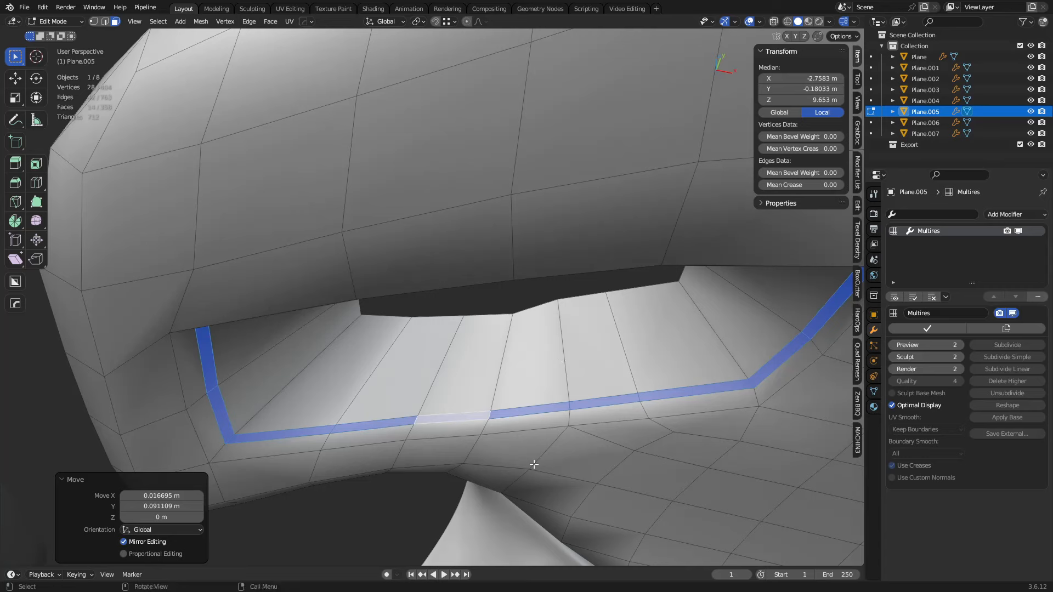
# - Separate the inner rim strip and the opening's inside faces into their own object and return to Object Mode
pyautogui.moveTo(536, 461); pyautogui.dragTo(558, 407, button='middle')
pyautogui.keyDown('alt'); pyautogui.keyDown('shift'); pyautogui.click(265, 388); pyautogui.keyUp('shift'); pyautogui.keyUp('alt')
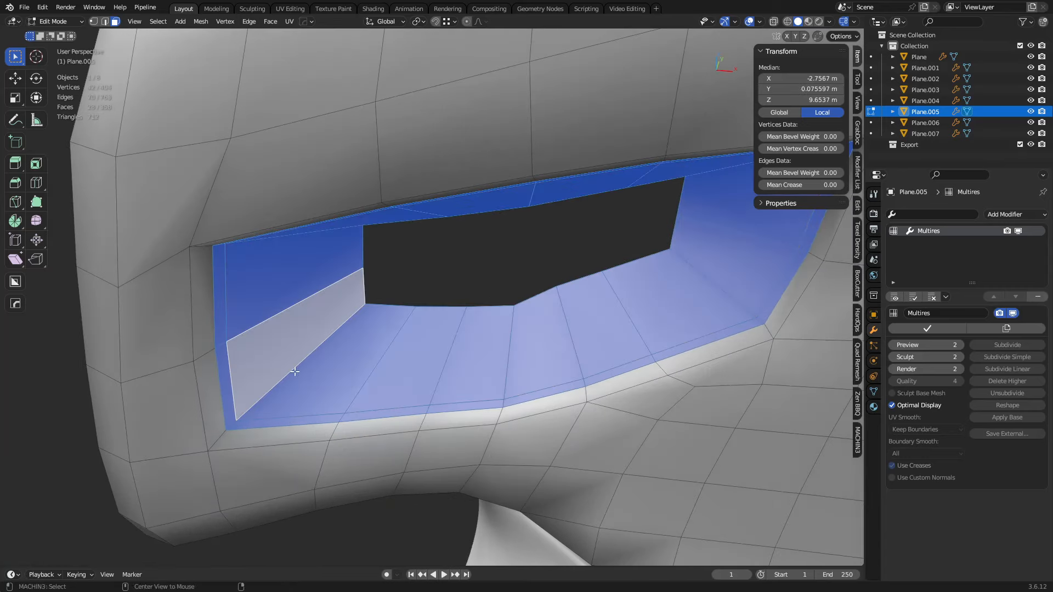
pyautogui.moveTo(291, 372); pyautogui.dragTo(525, 399, button='middle')
pyautogui.press('p')
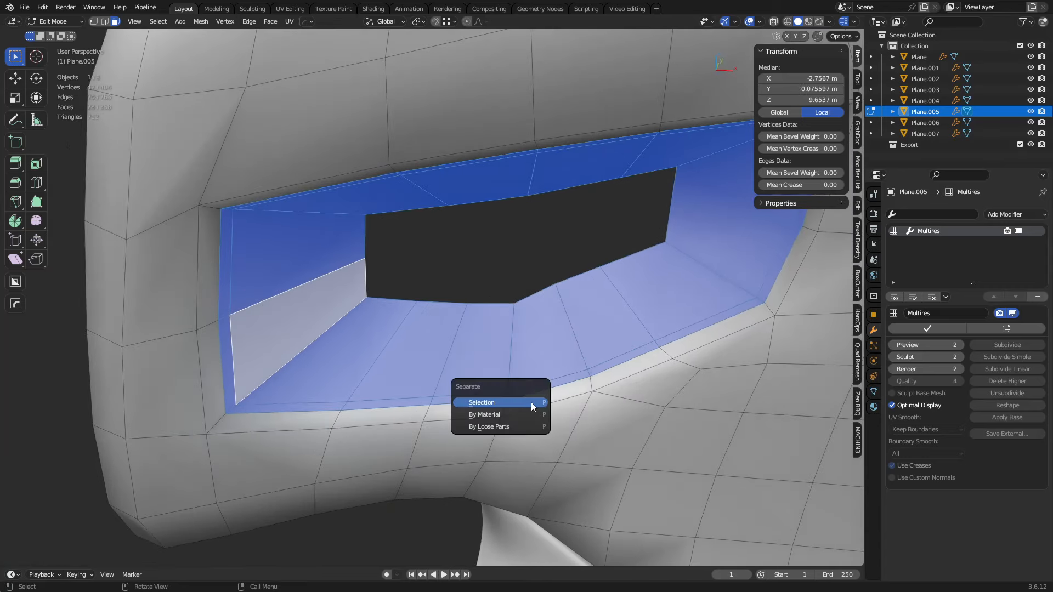
pyautogui.click(531, 403)
pyautogui.hotkey('ctrl', 'Tab')
pyautogui.click(428, 388)
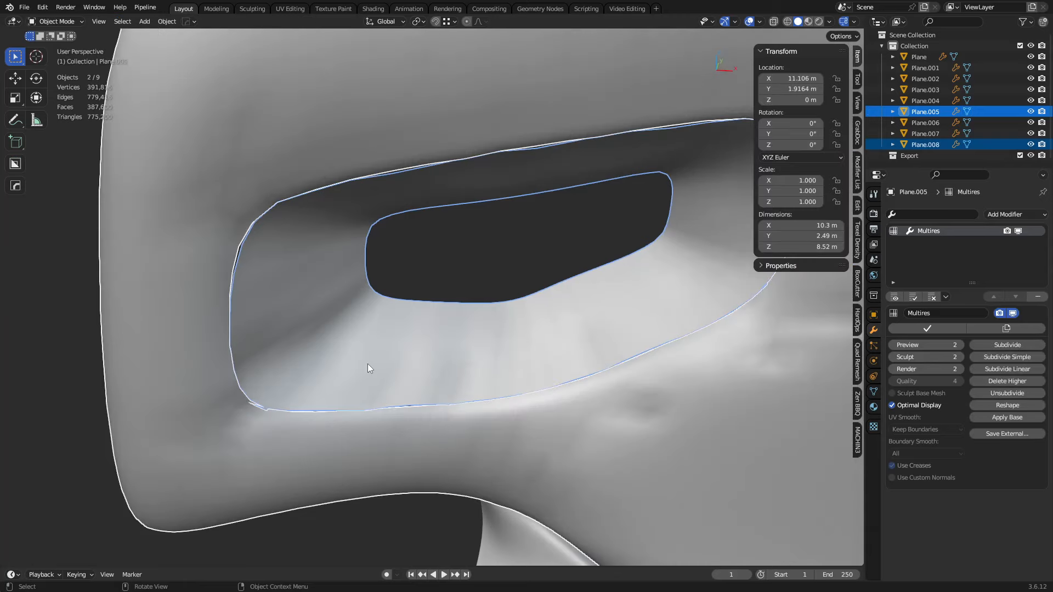
# - Inset all faces of the separated opening piece with zero thickness and a depth of about 0.14 m
pyautogui.hotkey('ctrl', 'Tab')
pyautogui.click(445, 367)
pyautogui.moveTo(445, 368); pyautogui.dragTo(543, 424, button='middle')
pyautogui.press('a')
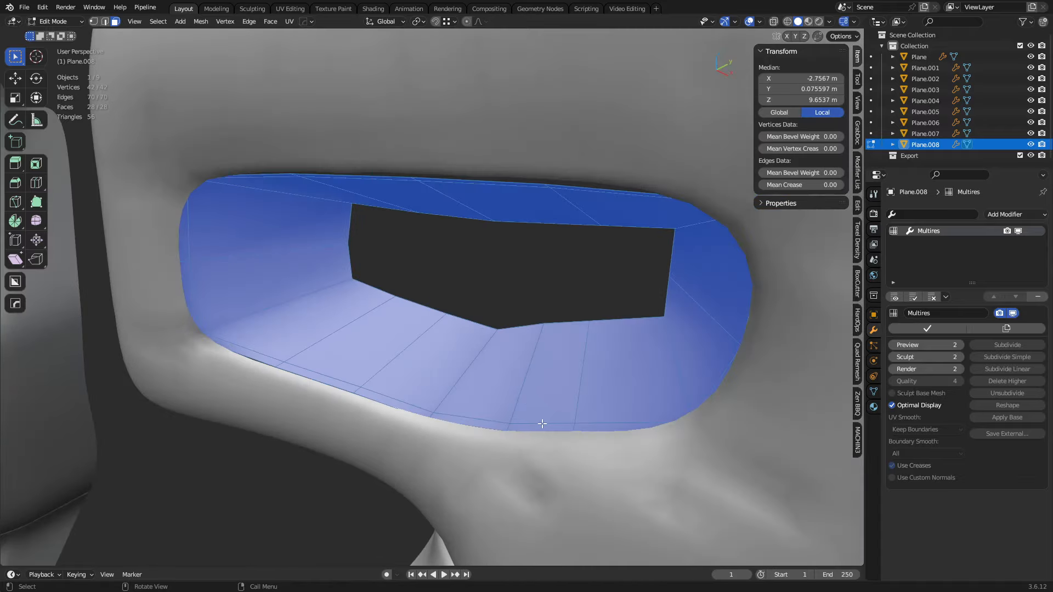
pyautogui.press('i')
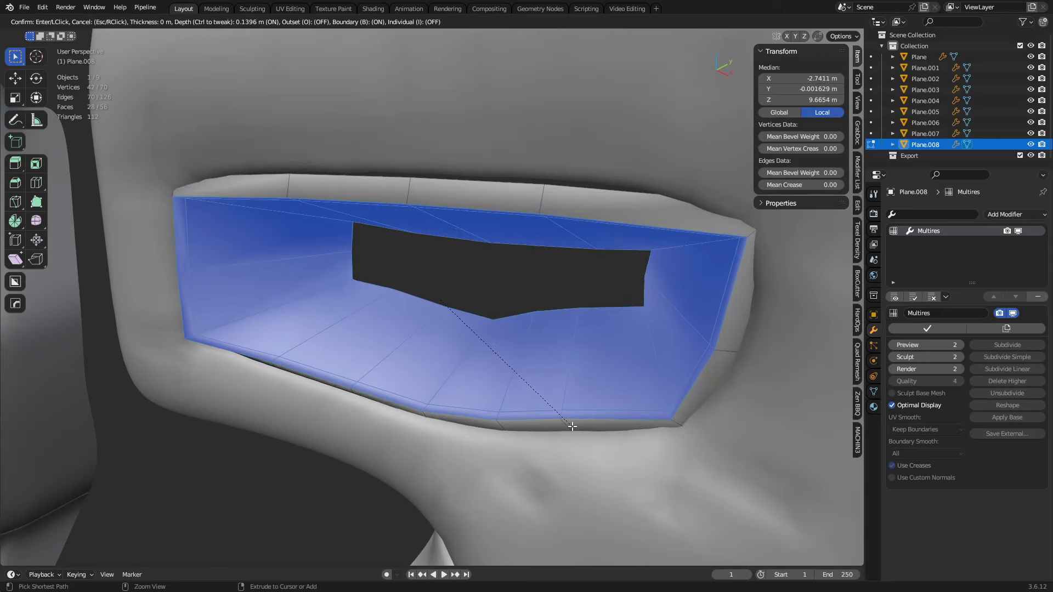
pyautogui.click(572, 424)
# - Delete the separated opening piece, then undo the deletion, the inset and the separation
pyautogui.press('Tab')
pyautogui.moveTo(540, 426); pyautogui.dragTo(562, 373, button='middle')
pyautogui.press('x')
pyautogui.click(563, 374)
pyautogui.hotkey('ctrl', 'z')
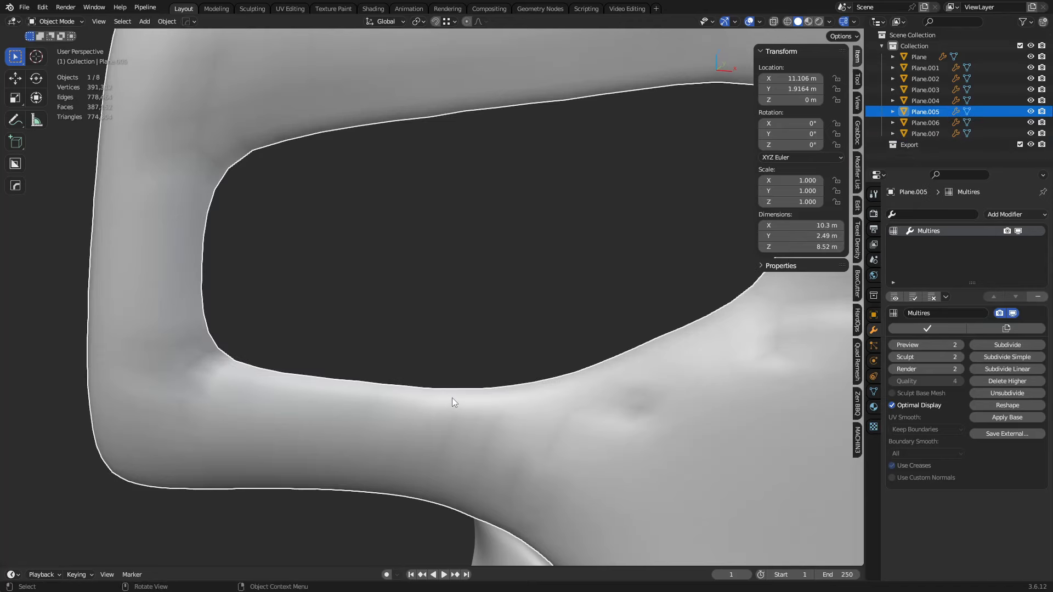
pyautogui.hotkey('ctrl', 'z')
pyautogui.hotkey('ctrl', 'z')
pyautogui.hotkey('ctrl', 'z')
pyautogui.hotkey('ctrl', 'z')
pyautogui.hotkey('ctrl', 'z')
pyautogui.hotkey('ctrl', 'z')
# - Scale the inner edge loop of the opening's rim strip to 0.950 and shift it along Y
pyautogui.moveTo(458, 388); pyautogui.dragTo(460, 405, button='middle')
pyautogui.press('2')
pyautogui.keyDown('alt'); pyautogui.click(476, 403); pyautogui.keyUp('alt')
pyautogui.moveTo(768, 422); pyautogui.dragTo(580, 342, button='middle')
pyautogui.press('s')
pyautogui.click(751, 375)
pyautogui.press('g')
pyautogui.press('y')
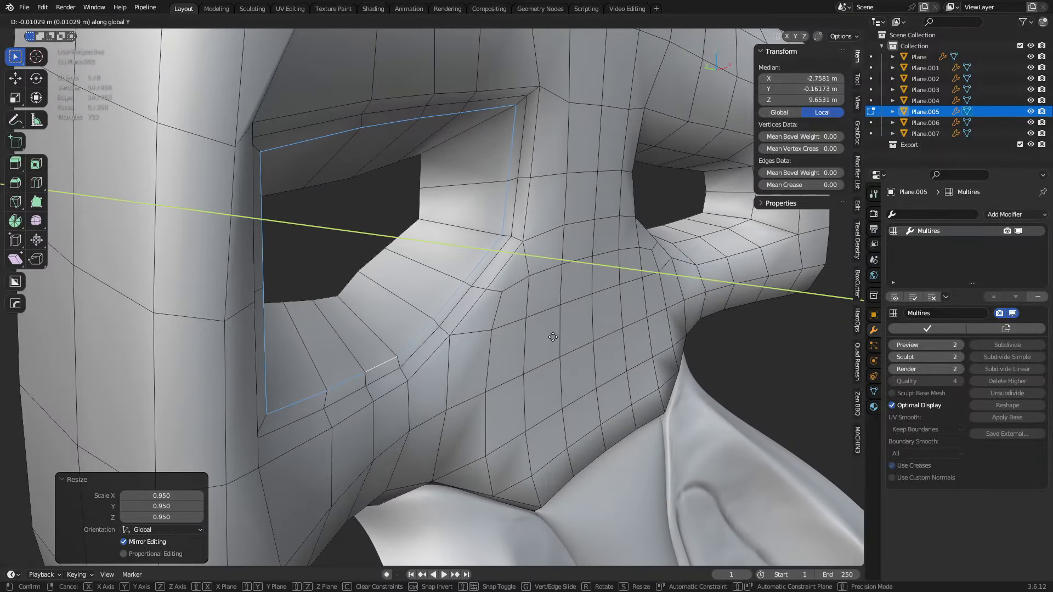
pyautogui.click(561, 338)
# - Separate the tightened rim strip together with the opening's inside faces as a new object and switch to Object Mode
pyautogui.press('3')
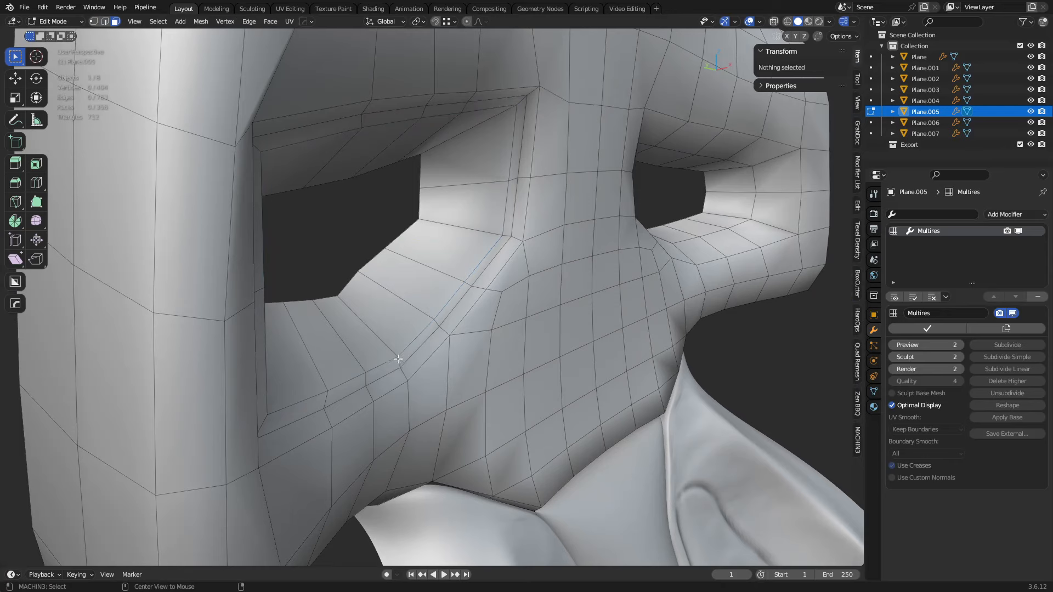
pyautogui.keyDown('alt'); pyautogui.click(398, 359); pyautogui.keyUp('alt')
pyautogui.keyDown('alt'); pyautogui.keyDown('shift'); pyautogui.click(393, 353); pyautogui.keyUp('shift'); pyautogui.keyUp('alt')
pyautogui.moveTo(549, 333); pyautogui.dragTo(545, 331, button='middle')
pyautogui.press('p')
pyautogui.click(536, 328)
pyautogui.hotkey('ctrl', 'Tab')
pyautogui.click(425, 329)
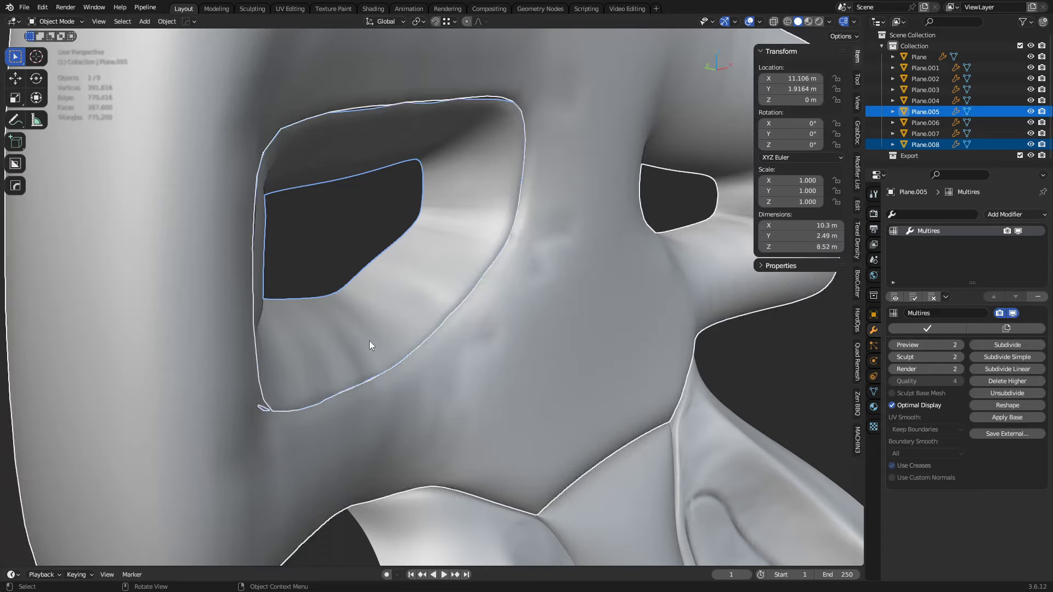
# - Replace the separated opening insert's Multires modifier with a level 2 Subdivision modifier
pyautogui.click(369, 340)
pyautogui.click(1038, 298)
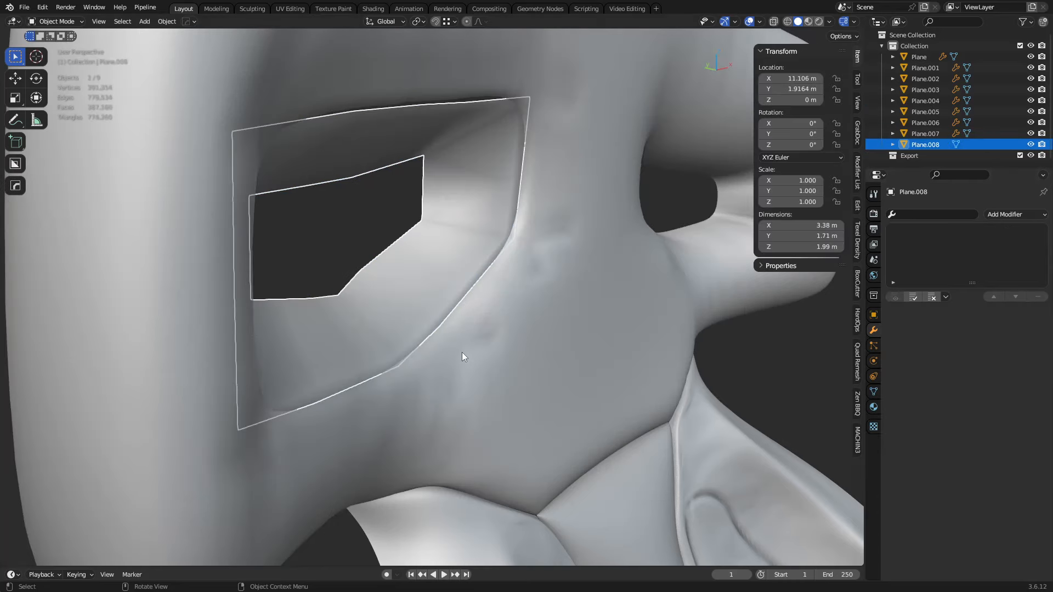
pyautogui.hotkey('ctrl', '2')
# - Open the opening insert in Edit Mode and turn off its Subdivision display while editing
pyautogui.moveTo(616, 353); pyautogui.dragTo(516, 346, button='middle')
pyautogui.scroll(2, 417, 354)
pyautogui.moveTo(417, 353); pyautogui.dragTo(393, 355, button='middle')
pyautogui.press('Tab')
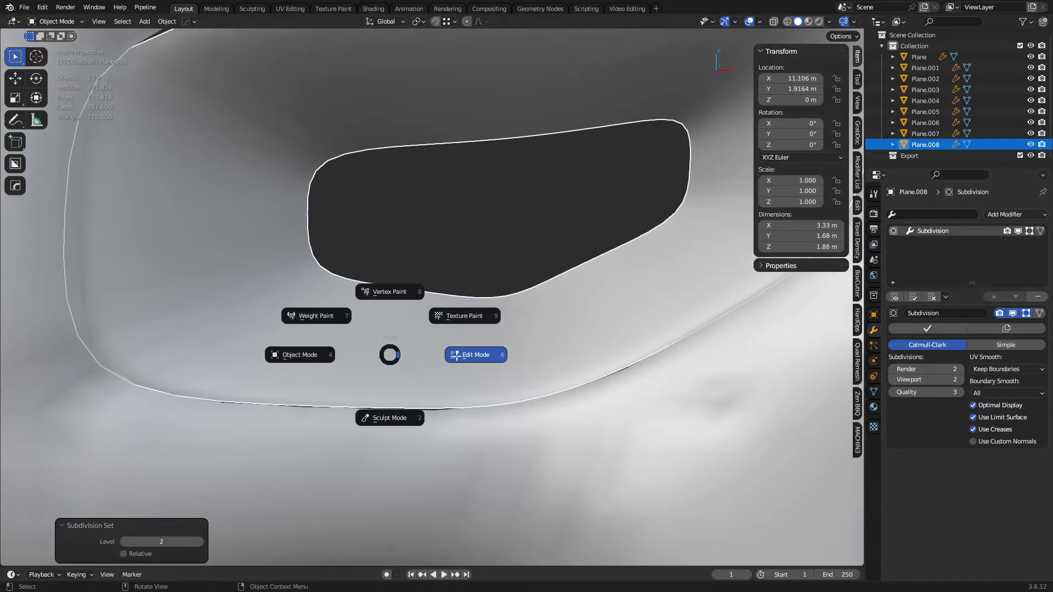
pyautogui.click(470, 353)
pyautogui.click(1026, 313)
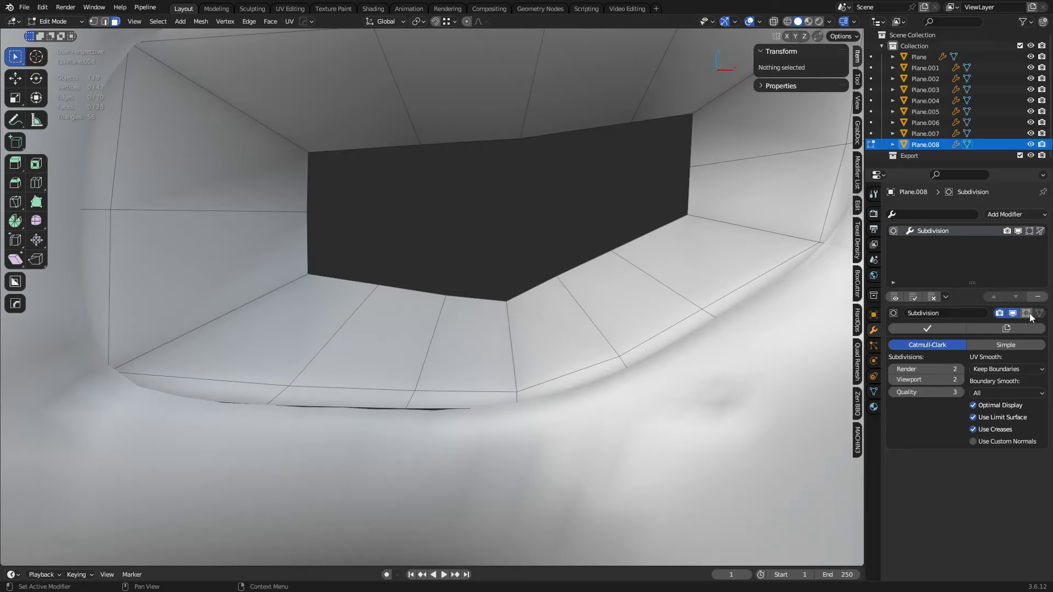
# - Extrude the insert's outer face strip about 0.04 m along its normal and check the smoothed result in Object Mode
pyautogui.keyDown('alt'); pyautogui.click(330, 404); pyautogui.keyUp('alt')
pyautogui.moveTo(348, 404); pyautogui.dragTo(521, 368, button='middle')
pyautogui.press('e')
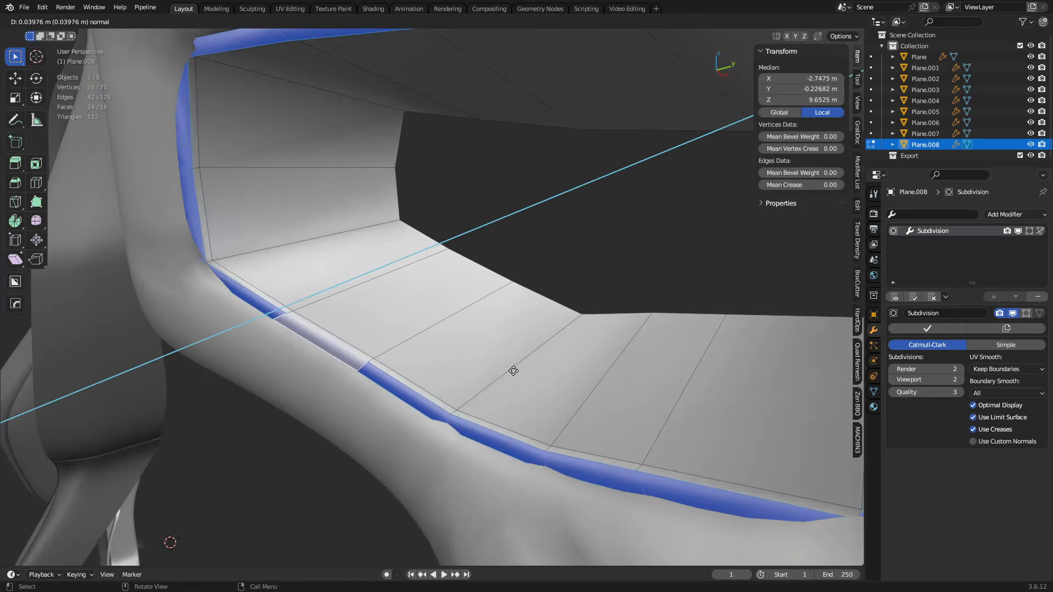
pyautogui.click(508, 372)
pyautogui.press('Tab')
pyautogui.click(459, 378)
pyautogui.moveTo(459, 379); pyautogui.dragTo(603, 364, button='middle')
# - Back in Edit Mode, move the extruded face strip -0.13125 m along Y
pyautogui.press('Tab')
pyautogui.click(631, 365)
pyautogui.press('g')
pyautogui.press('y')
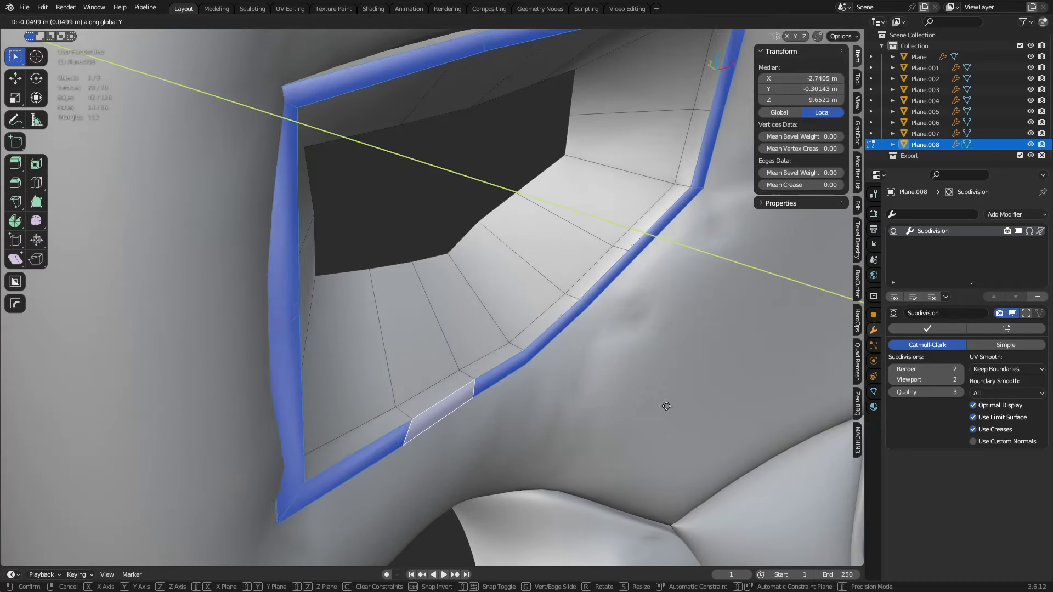
pyautogui.click(781, 440)
pyautogui.press('Tab')
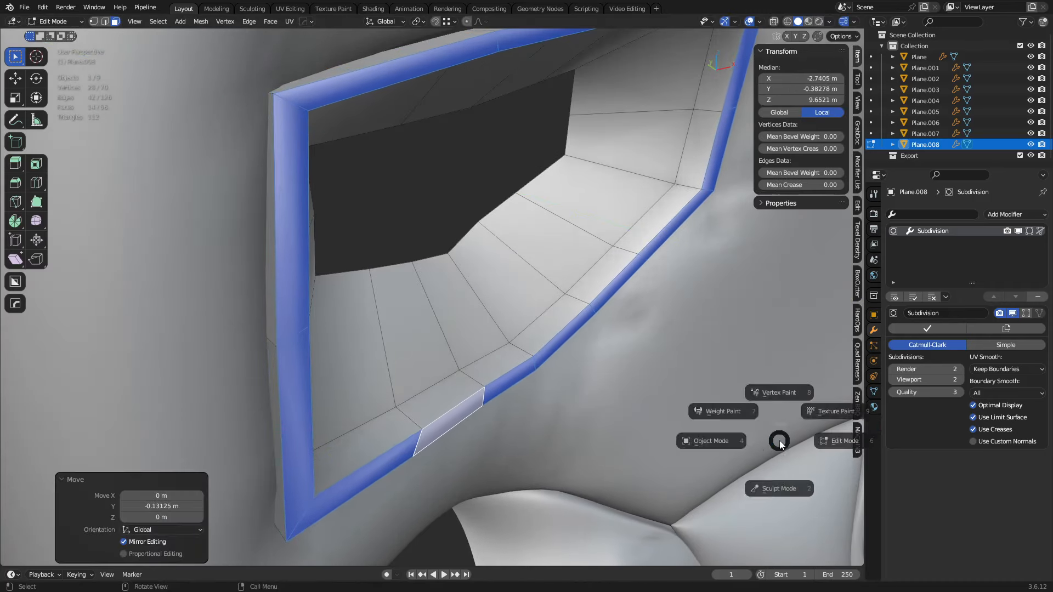
# - Add two evenly spaced loop cuts around the opening insert's inner wall after checking the shape in Object Mode
pyautogui.click(722, 451)
pyautogui.moveTo(722, 451); pyautogui.dragTo(542, 335, button='middle')
pyautogui.press('Tab')
pyautogui.moveTo(543, 335); pyautogui.dragTo(549, 365, button='middle')
pyautogui.hotkey('ctrl', 'r')
pyautogui.scroll(1, 493, 315)
pyautogui.click(493, 315)
pyautogui.rightClick(493, 316)
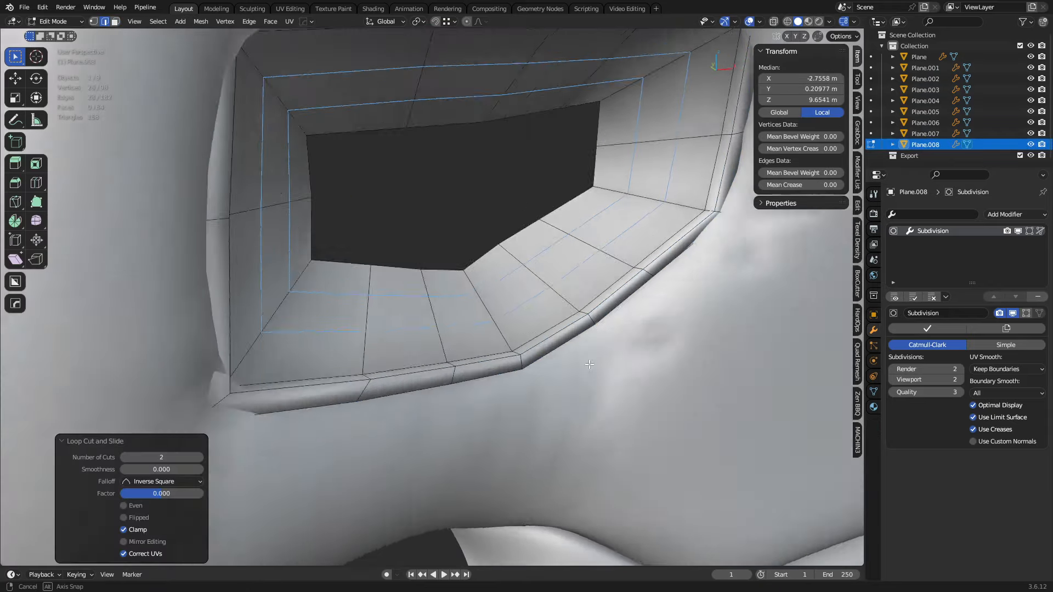
# - Isolate the insert in local view and extrude its outer rim's border edge loop backward along the Y axis
pyautogui.moveTo(492, 316); pyautogui.dragTo(571, 255, button='middle')
pyautogui.press('KP_Divide')
pyautogui.moveTo(581, 322)
pyautogui.mouseDown(button='middle')
pyautogui.moveTo(502, 321)
pyautogui.moveTo(596, 331)
pyautogui.mouseUp(button='middle')
pyautogui.keyDown('alt'); pyautogui.click(487, 319); pyautogui.keyUp('alt')
pyautogui.press('e')
pyautogui.press('y')
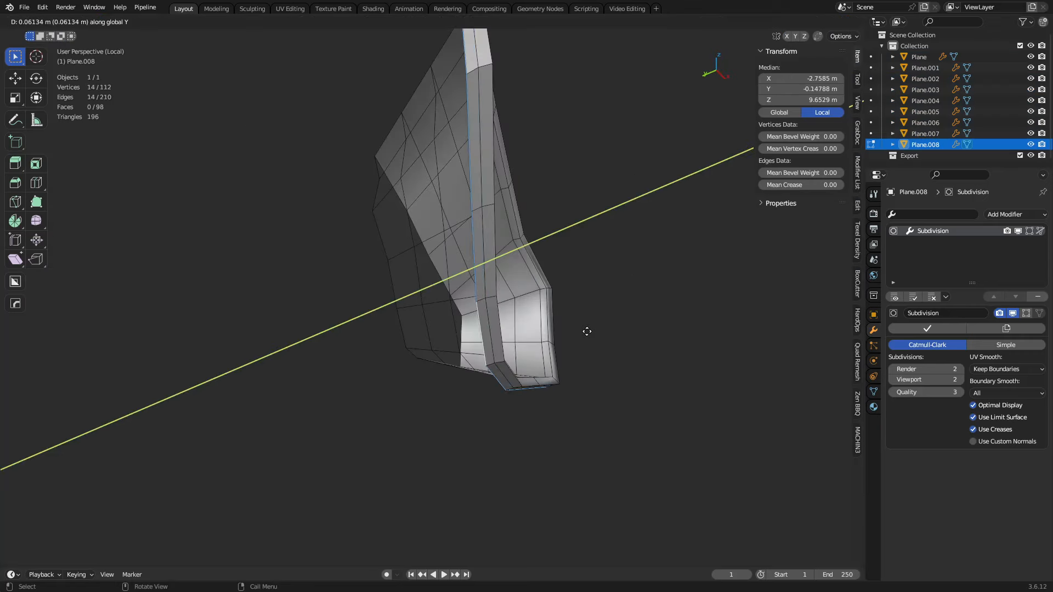
pyautogui.press('x')
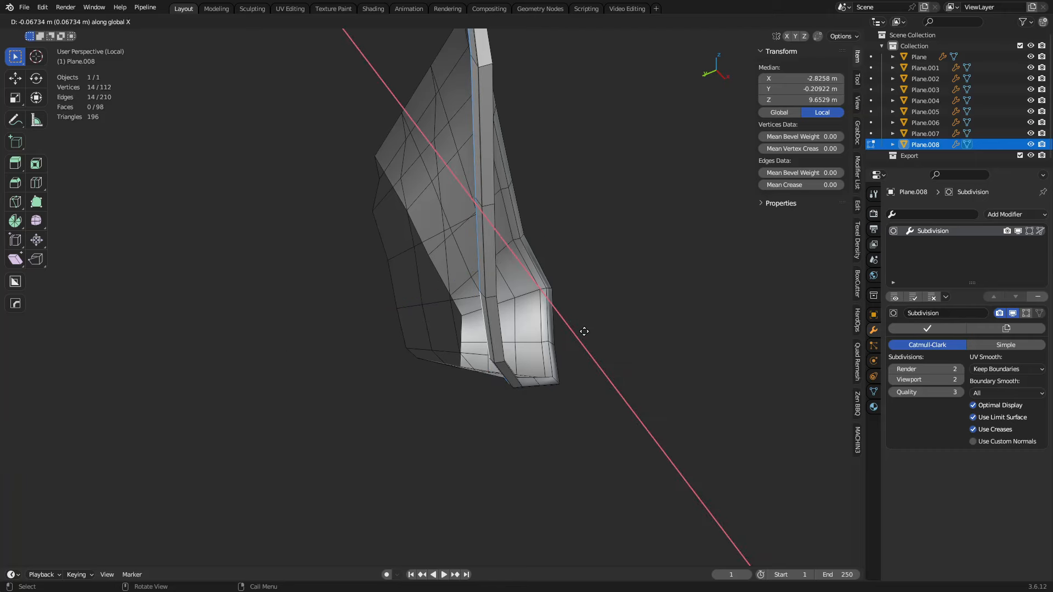
pyautogui.press('y')
pyautogui.click(584, 331)
# - Shade the insert smooth in Object Mode and reopen it in Edit Mode
pyautogui.moveTo(584, 331); pyautogui.dragTo(599, 368, button='middle')
pyautogui.hotkey('ctrl', 'Tab')
pyautogui.click(527, 368)
pyautogui.moveTo(493, 346)
pyautogui.mouseDown(button='middle')
pyautogui.moveTo(551, 335)
pyautogui.moveTo(494, 327)
pyautogui.mouseUp(button='middle')
pyautogui.rightClick(531, 338)
pyautogui.click(530, 341)
pyautogui.press('Tab')
# - Add supporting loop cuts beside the insert's two left corners, on both the side and the adjoining upper and lower edges
pyautogui.keyDown('shift'); pyautogui.moveTo(295, 246); pyautogui.dragTo(317, 274, button='middle'); pyautogui.keyUp('shift')
pyautogui.hotkey('ctrl', 'r')
pyautogui.click(313, 274)
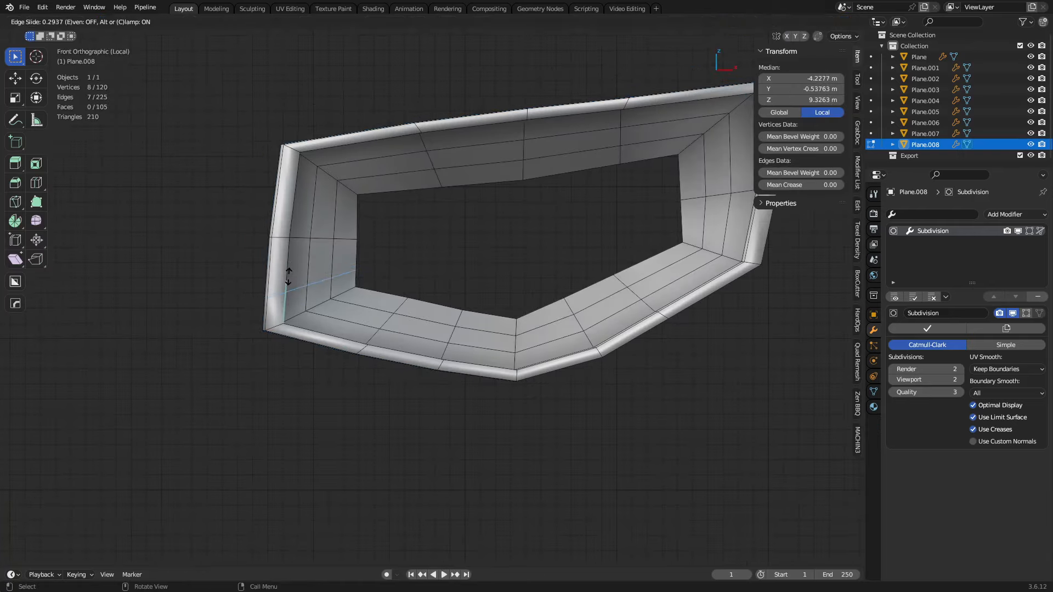
pyautogui.click(290, 277)
pyautogui.hotkey('ctrl', 'r')
pyautogui.click(331, 162)
pyautogui.click(365, 242)
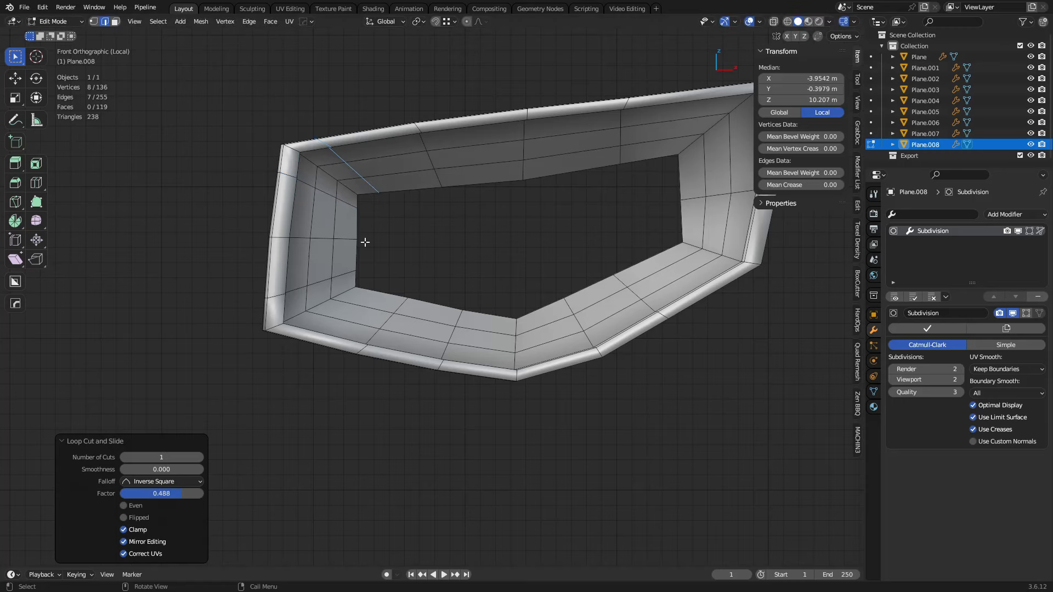
pyautogui.click(357, 318)
pyautogui.click(351, 316)
# - Add supporting loop cuts beside the insert's right-hand corners and return to Object Mode
pyautogui.keyDown('shift'); pyautogui.moveTo(713, 287); pyautogui.dragTo(642, 320, button='middle'); pyautogui.keyUp('shift')
pyautogui.hotkey('ctrl', 'r')
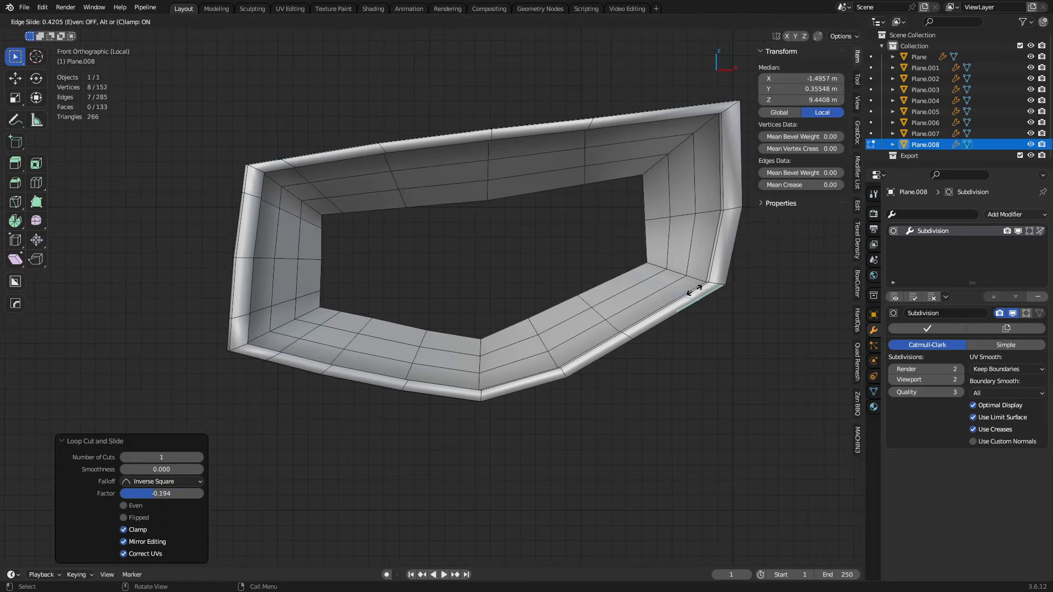
pyautogui.click(702, 261)
pyautogui.click(702, 270)
pyautogui.keyDown('shift'); pyautogui.moveTo(703, 258); pyautogui.dragTo(696, 268, button='middle'); pyautogui.keyUp('shift')
pyautogui.hotkey('ctrl', 'r')
pyautogui.click(703, 179)
pyautogui.click(699, 172)
pyautogui.hotkey('ctrl', 'r')
pyautogui.click(632, 138)
pyautogui.click(636, 138)
pyautogui.press('Tab')
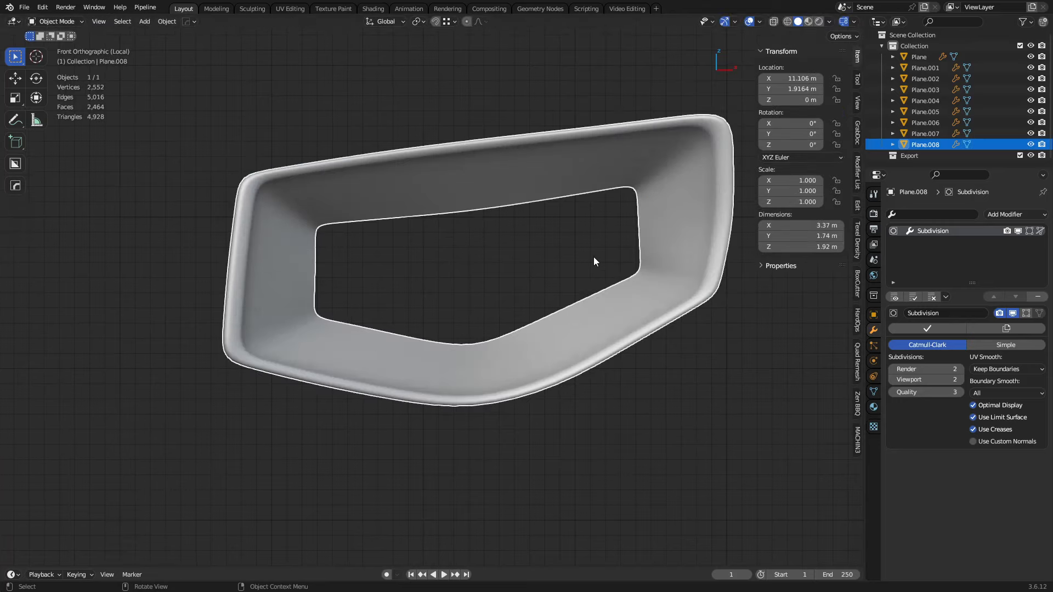
# - Leave local view and open the upper backrest panel in Edit Mode with its Multires viewport display turned off
pyautogui.press('KP_Divide')
pyautogui.hotkey('alt', 'a')
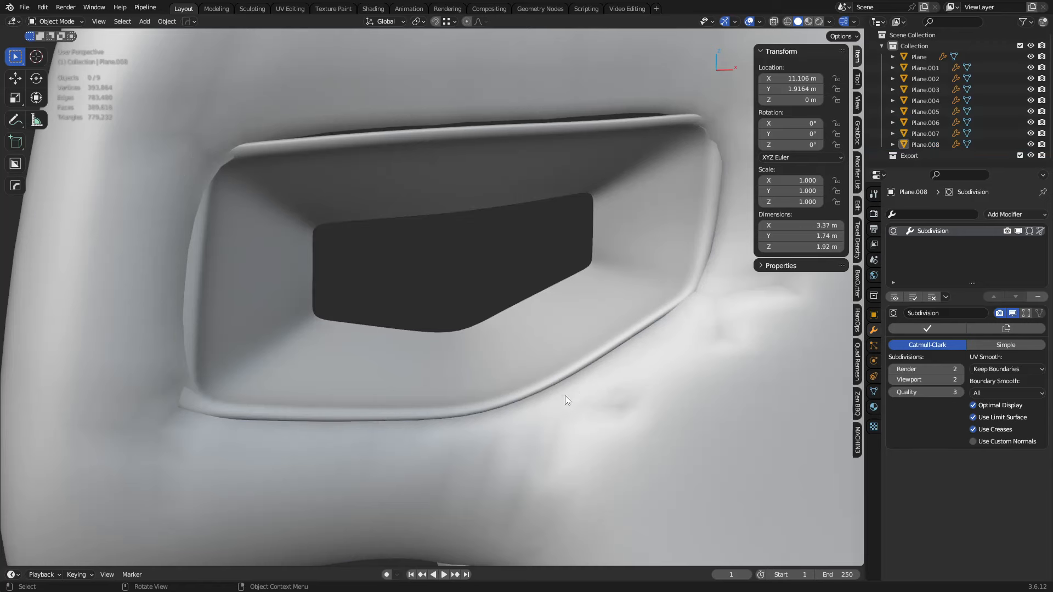
pyautogui.click(484, 501)
pyautogui.hotkey('ctrl', 'Tab')
pyautogui.click(482, 445)
pyautogui.moveTo(482, 444)
pyautogui.mouseDown(button='middle')
pyautogui.moveTo(390, 331)
pyautogui.moveTo(419, 379)
pyautogui.moveTo(392, 254)
pyautogui.moveTo(407, 290)
pyautogui.moveTo(660, 235)
pyautogui.mouseUp(button='middle')
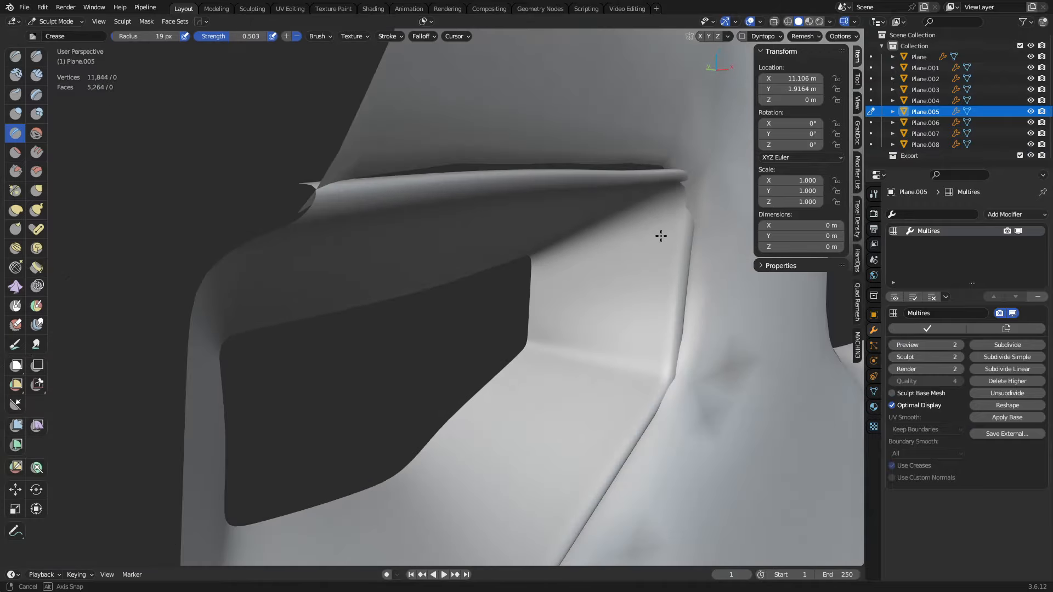
pyautogui.hotkey('ctrl', 'Tab')
pyautogui.click(651, 287)
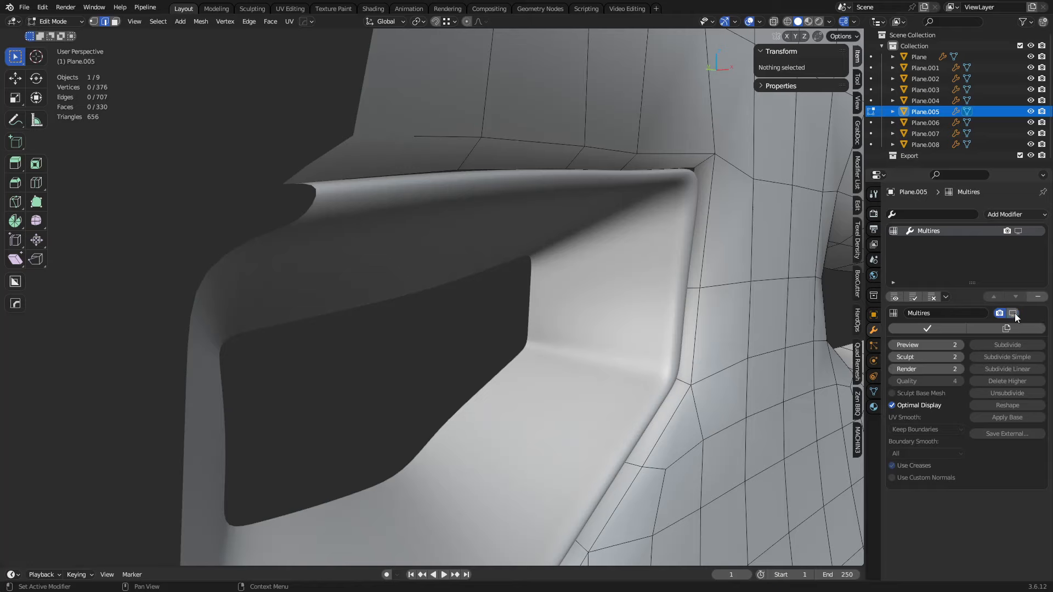
# - Move the edge loop around the panel's opening along the Y axis to fit the insert's rim
pyautogui.scroll(-2, 482, 289)
pyautogui.hotkey('alt', 'z')
pyautogui.moveTo(483, 289); pyautogui.dragTo(604, 370, button='middle')
pyautogui.keyDown('alt'); pyautogui.click(506, 289); pyautogui.keyUp('alt')
pyautogui.press('g')
pyautogui.click(543, 292)
pyautogui.hotkey('ctrl', 'z')
pyautogui.press('g')
pyautogui.press('y')
pyautogui.click(545, 308)
# - Bevel the edge loop around the panel's opening with one segment and re-enable the Multires viewport display in Object Mode
pyautogui.press('3')
pyautogui.keyDown('alt'); pyautogui.click(554, 362); pyautogui.keyUp('alt')
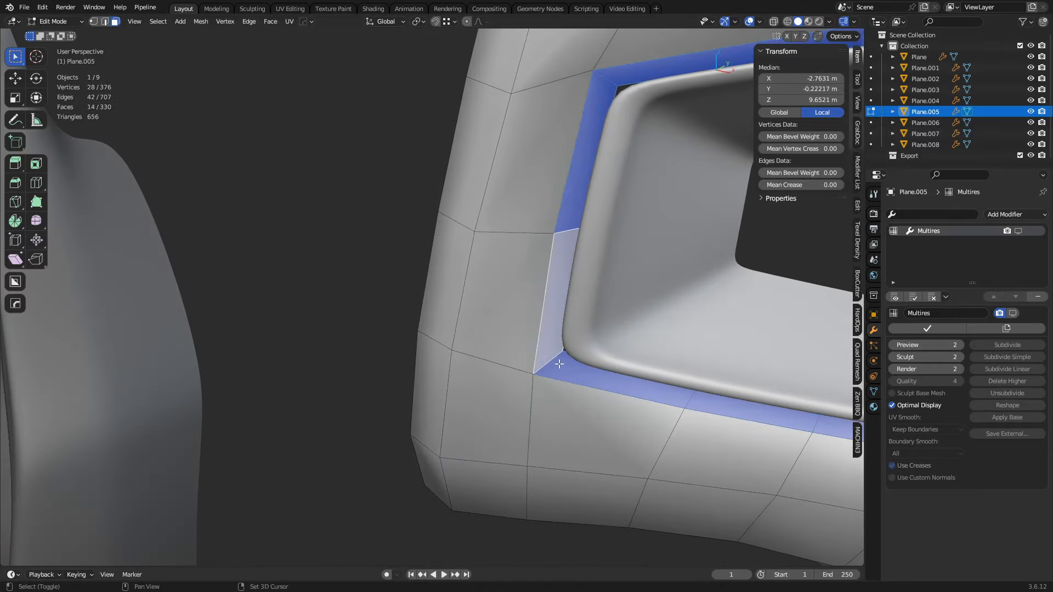
pyautogui.press('2')
pyautogui.keyDown('shift'); pyautogui.moveTo(667, 408); pyautogui.dragTo(609, 414, button='middle'); pyautogui.keyUp('shift')
pyautogui.hotkey('ctrl', 'b')
pyautogui.scroll(-1, 548, 439)
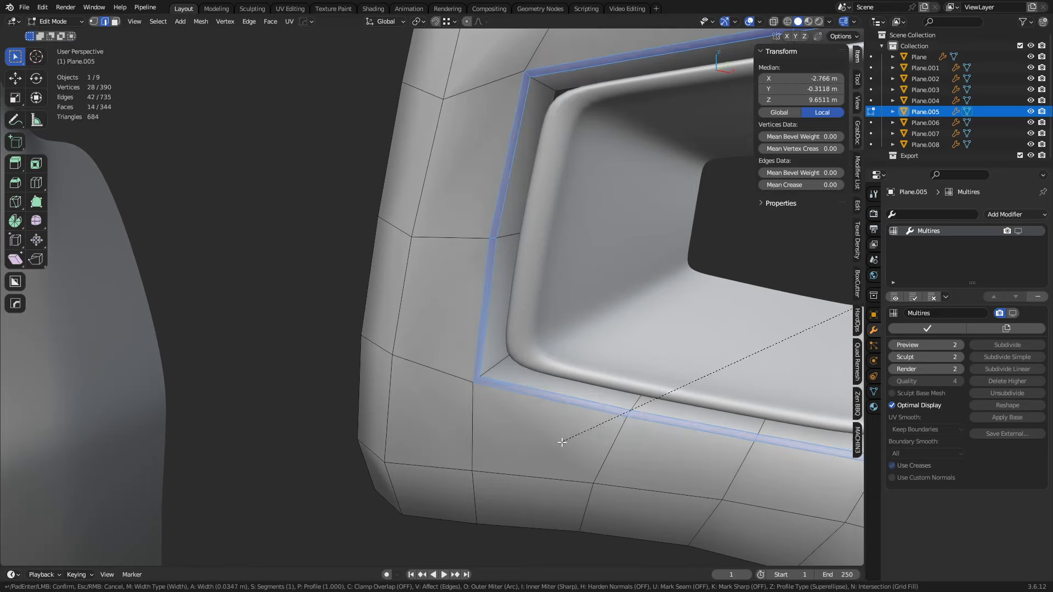
pyautogui.click(523, 457)
pyautogui.press('Tab')
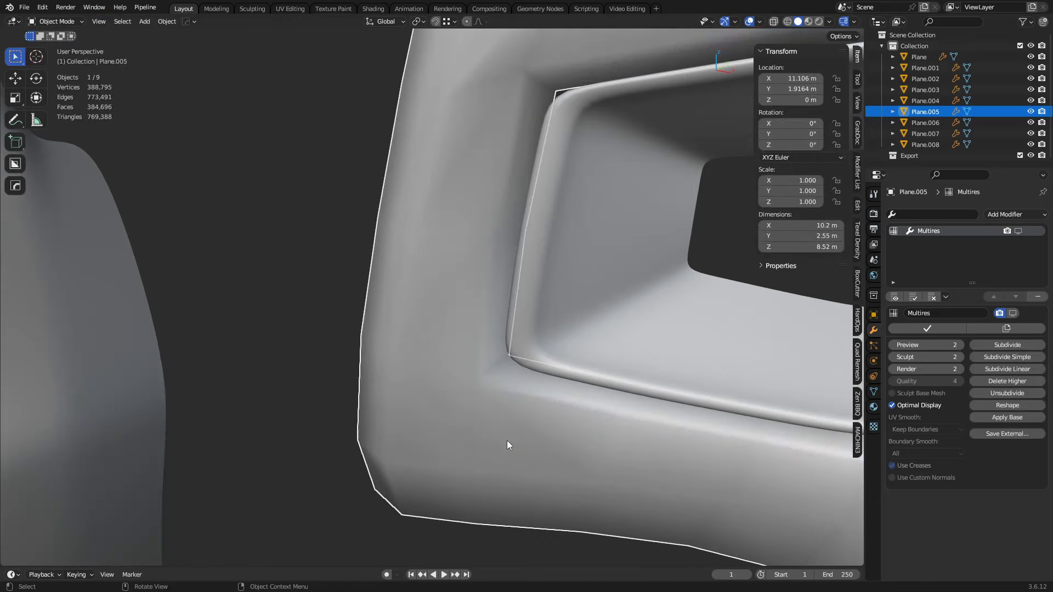
pyautogui.scroll(4, 567, 386)
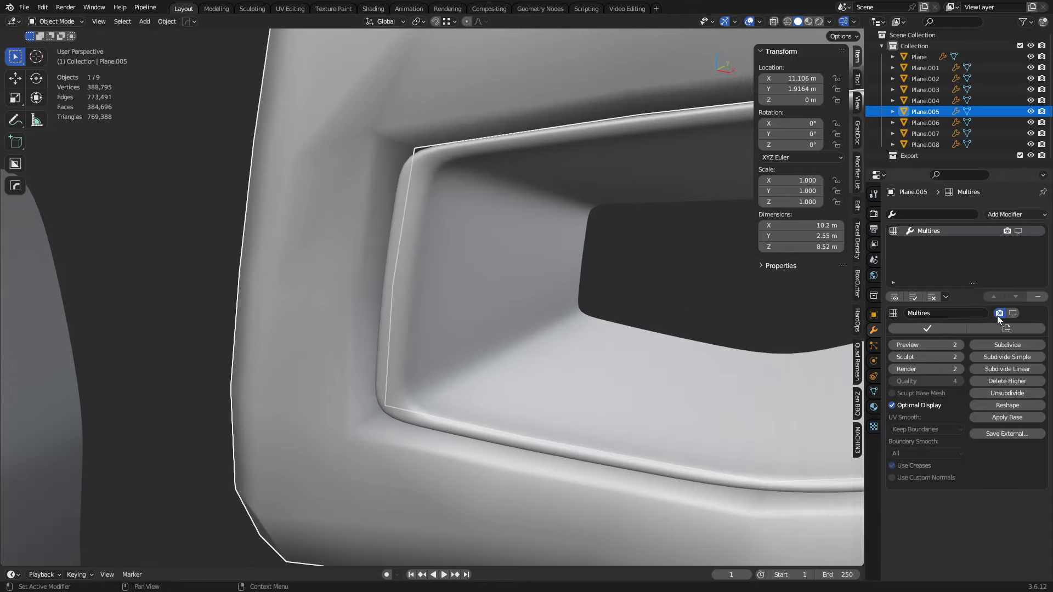
pyautogui.click(1013, 313)
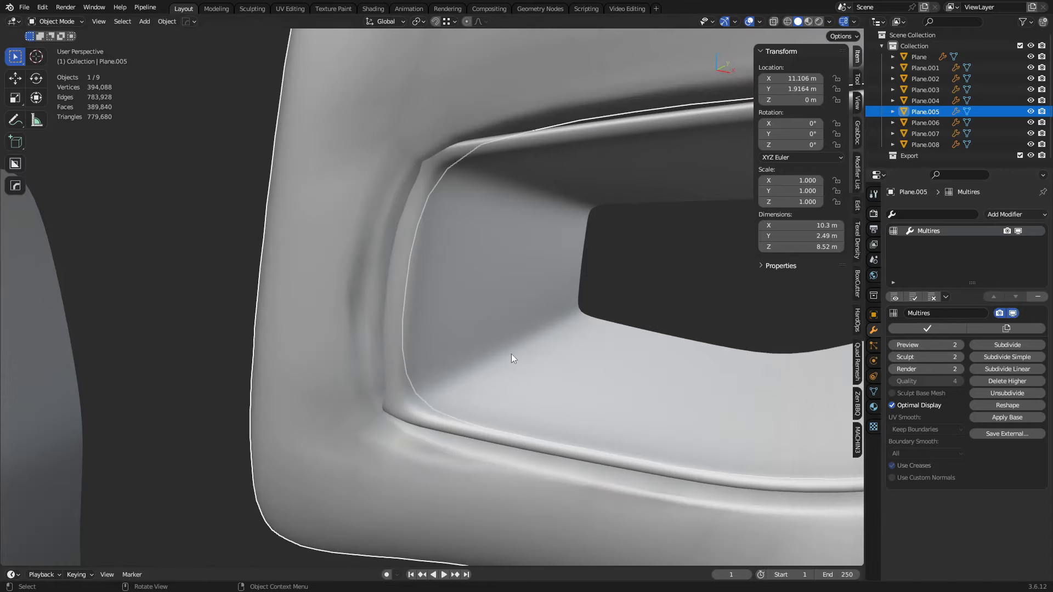
# - In Sculpt Mode, clean up the distorted surface around the opening's rim with the Multires Displacement Eraser
pyautogui.hotkey('ctrl', 'Tab')
pyautogui.click(502, 411)
pyautogui.moveTo(488, 412); pyautogui.dragTo(517, 412, button='middle')
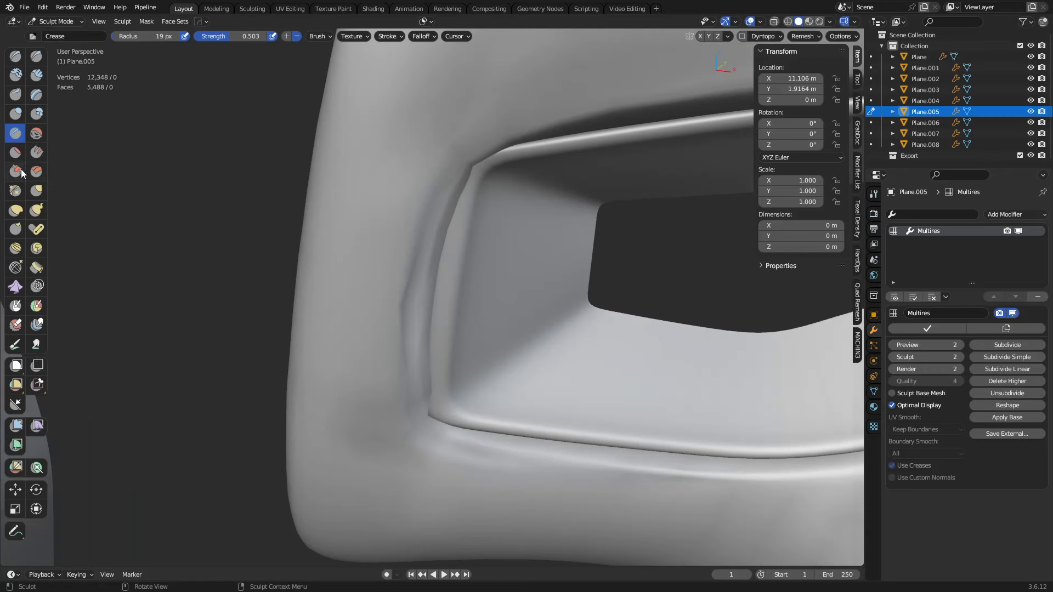
pyautogui.click(15, 324)
pyautogui.moveTo(409, 404)
pyautogui.mouseDown()
pyautogui.moveTo(409, 289)
pyautogui.moveTo(453, 178)
pyautogui.mouseUp()
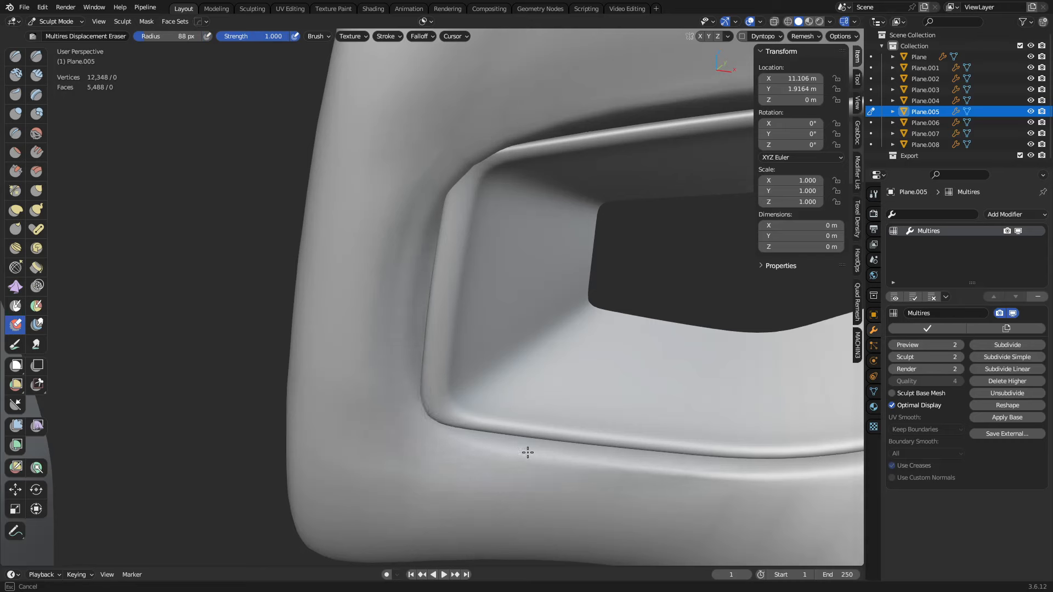
pyautogui.moveTo(598, 463); pyautogui.dragTo(596, 462)
pyautogui.scroll(-3, 595, 461)
pyautogui.moveTo(595, 460)
pyautogui.mouseDown(button='middle')
pyautogui.moveTo(576, 414)
pyautogui.moveTo(552, 410)
pyautogui.mouseUp(button='middle')
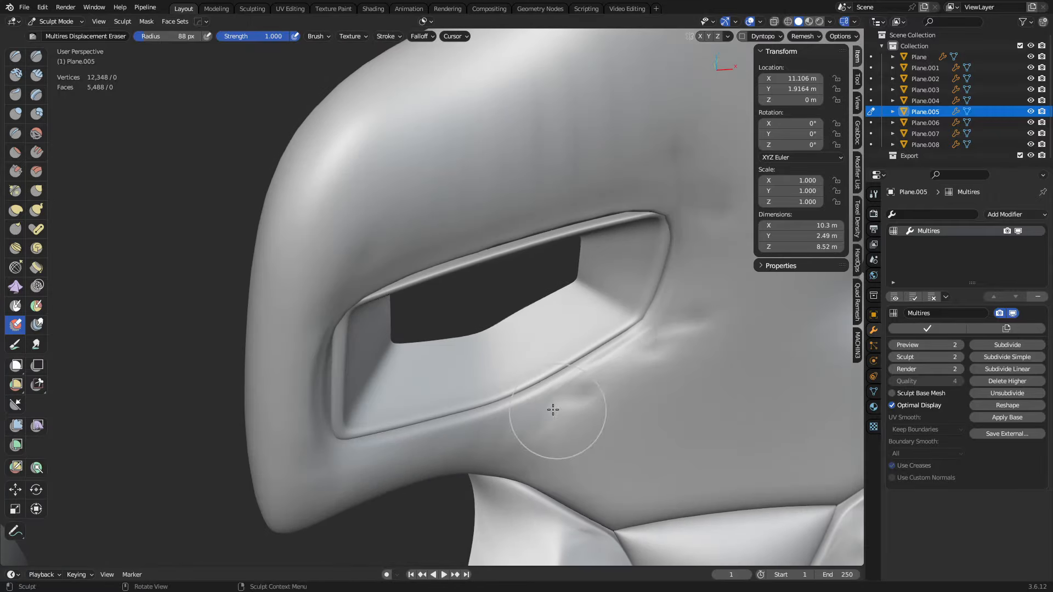
pyautogui.moveTo(552, 409); pyautogui.dragTo(548, 374)
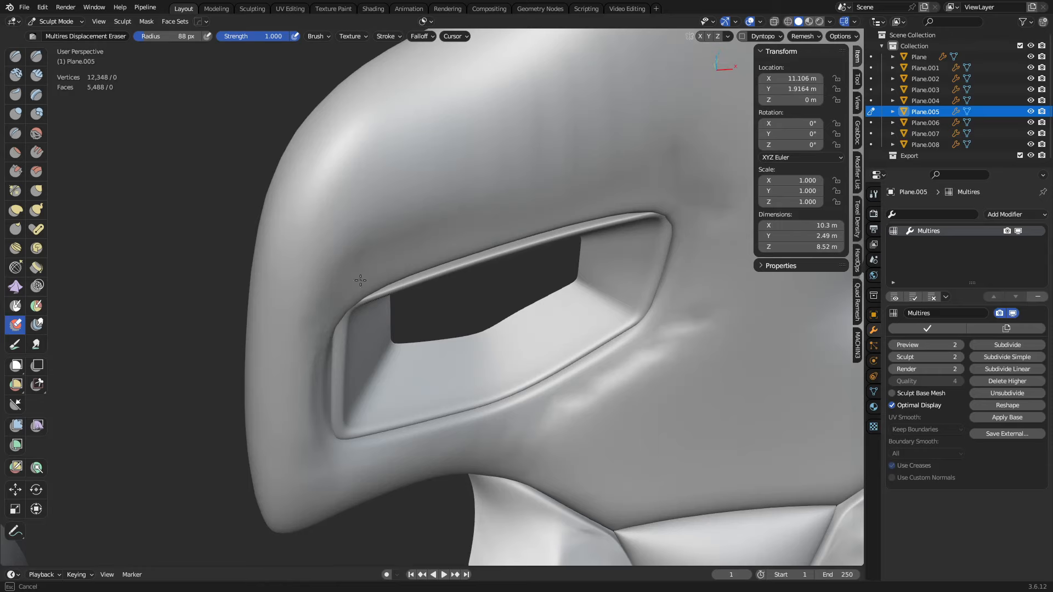
pyautogui.moveTo(360, 344); pyautogui.dragTo(306, 210, button='middle')
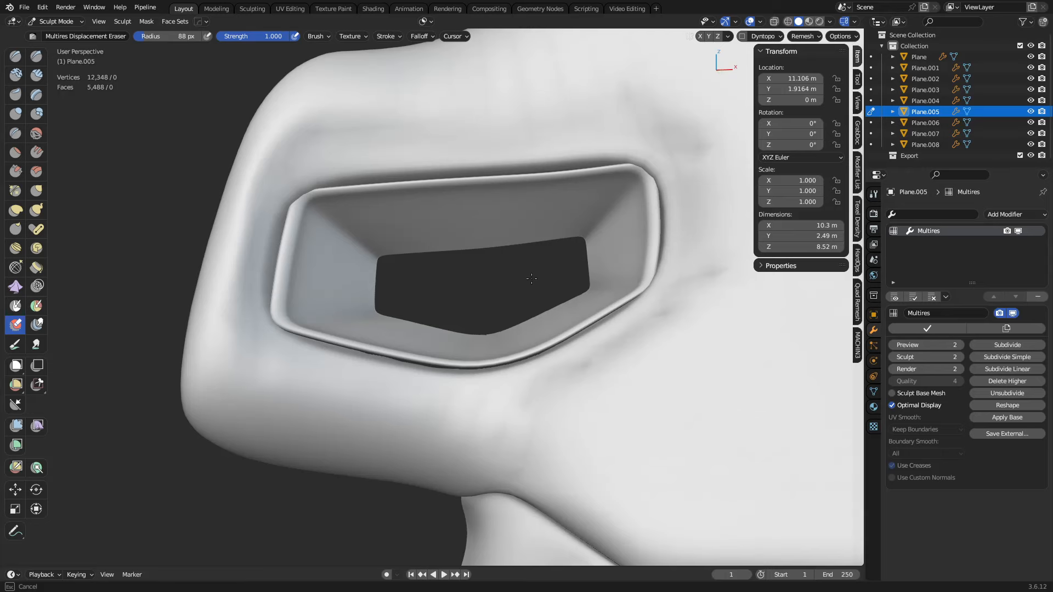
# - In Edit Mode, add loop cuts on both sides of the panel opening's upper-left corner, with slide factors -0.265 and 0.440
pyautogui.hotkey('ctrl', 'Tab')
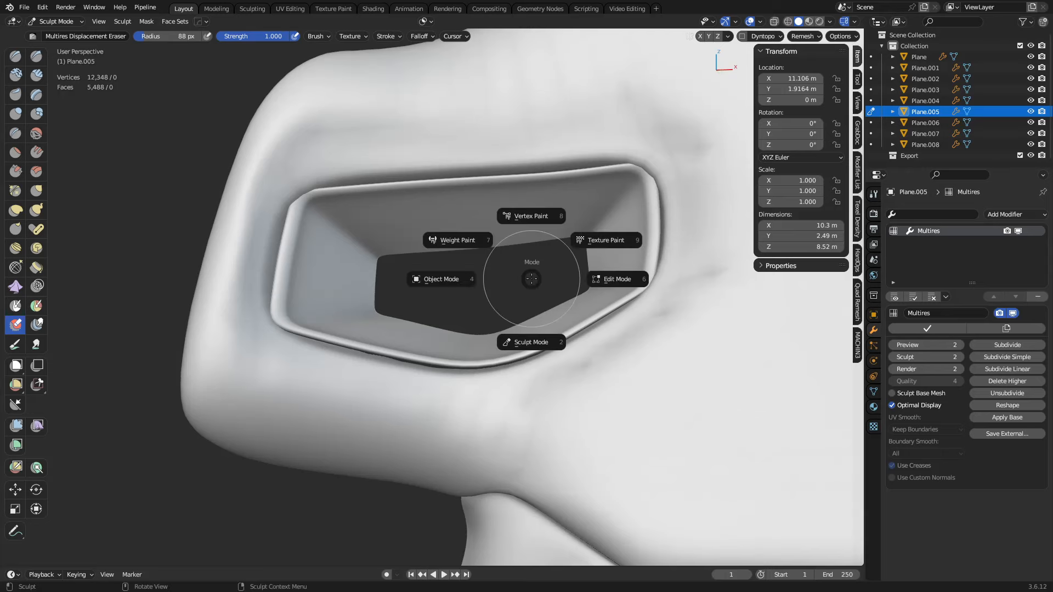
pyautogui.click(600, 293)
pyautogui.keyDown('shift'); pyautogui.moveTo(285, 204); pyautogui.dragTo(310, 263, button='middle'); pyautogui.keyUp('shift')
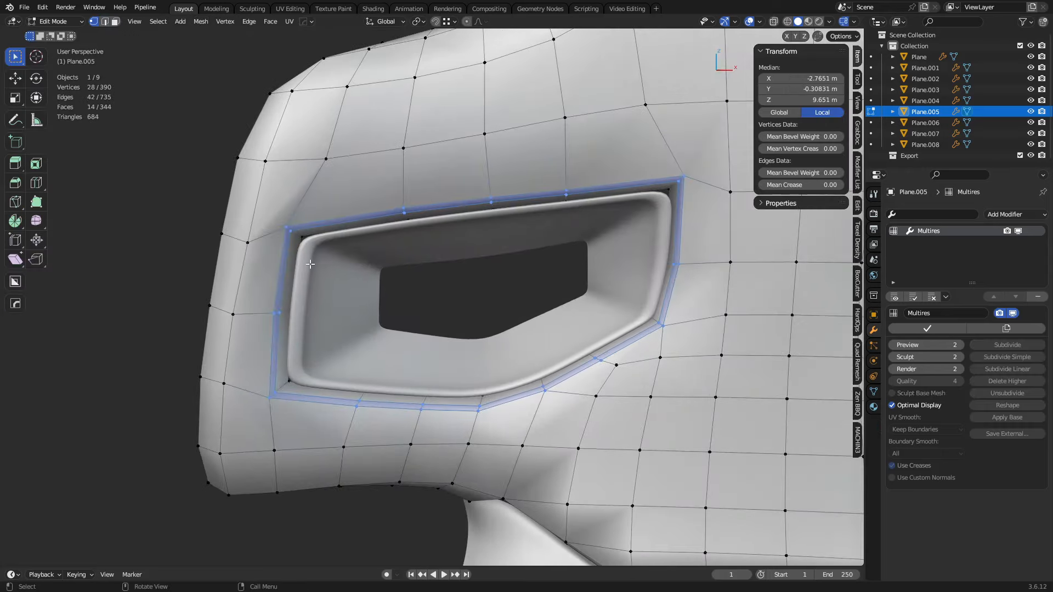
pyautogui.hotkey('ctrl', 'Tab')
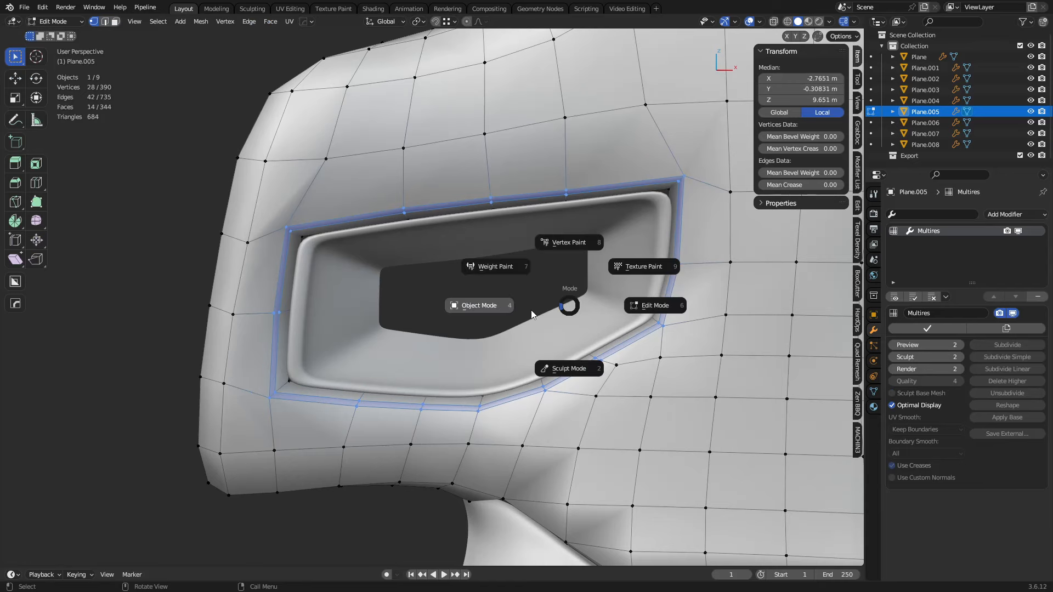
pyautogui.click(531, 311)
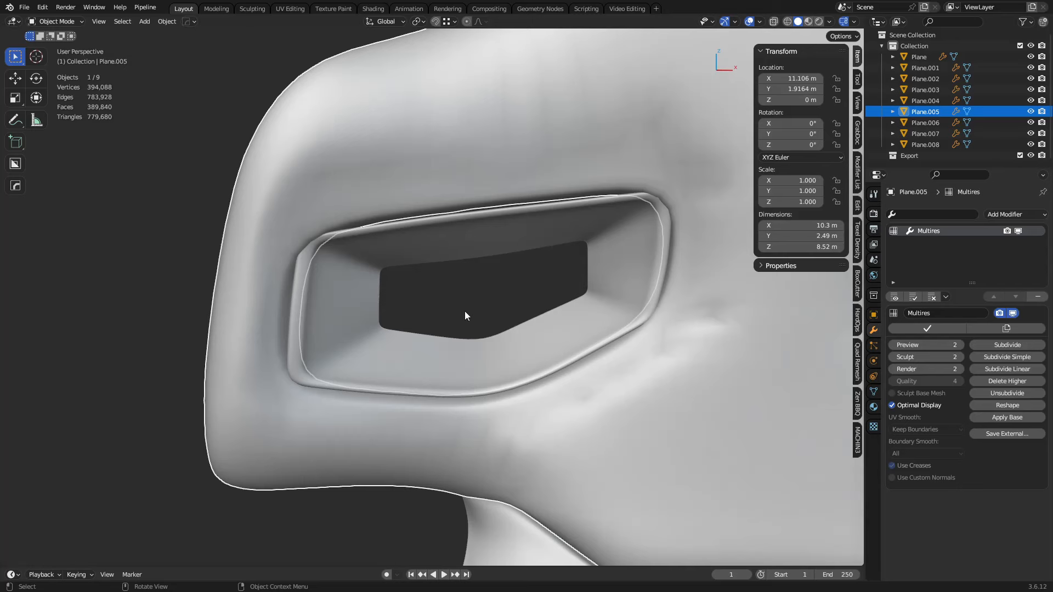
pyautogui.hotkey('ctrl', 'Tab')
pyautogui.click(496, 308)
pyautogui.moveTo(397, 275); pyautogui.dragTo(394, 274, button='middle')
pyautogui.click(290, 271)
pyautogui.click(291, 259)
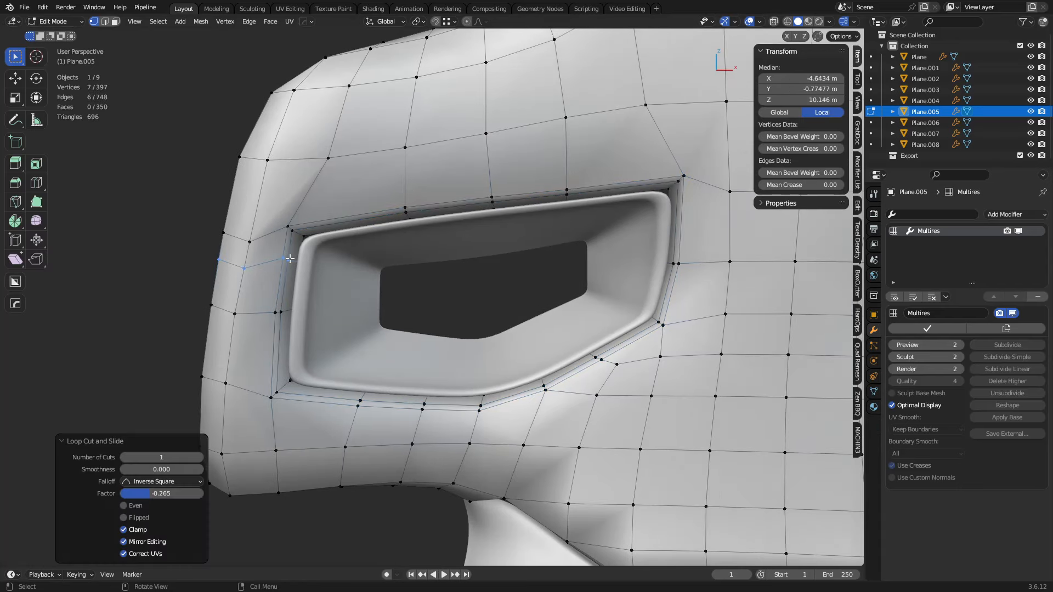
pyautogui.hotkey('ctrl', 'r')
pyautogui.click(329, 225)
pyautogui.click(301, 231)
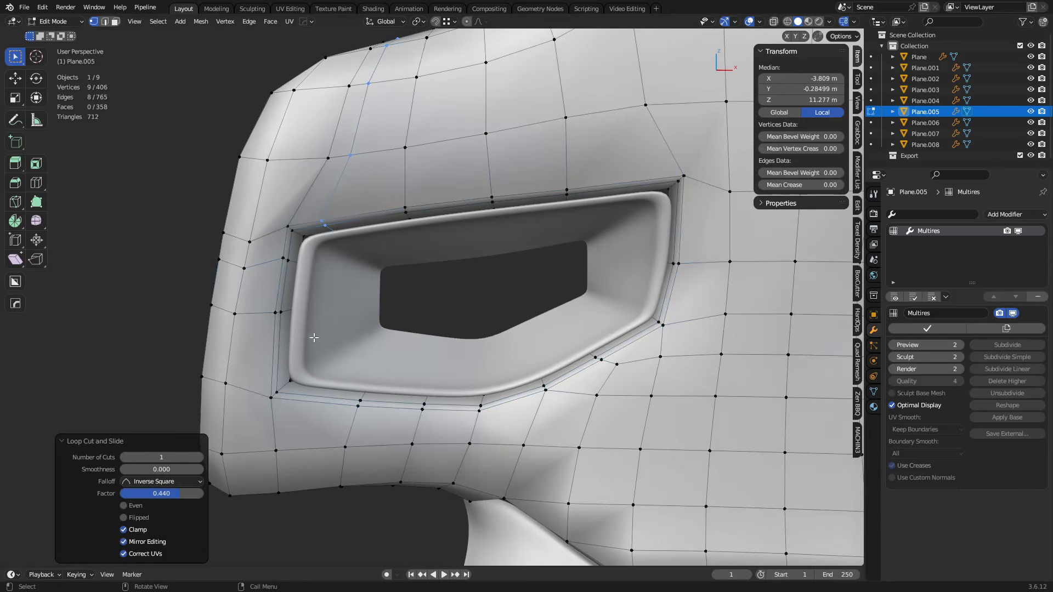
# - Add loop cuts on both sides of the opening's lower-left corner, sliding the one on the lower edge to factor -0.488
pyautogui.click(272, 353)
pyautogui.click(272, 368)
pyautogui.click(316, 404)
pyautogui.click(295, 402)
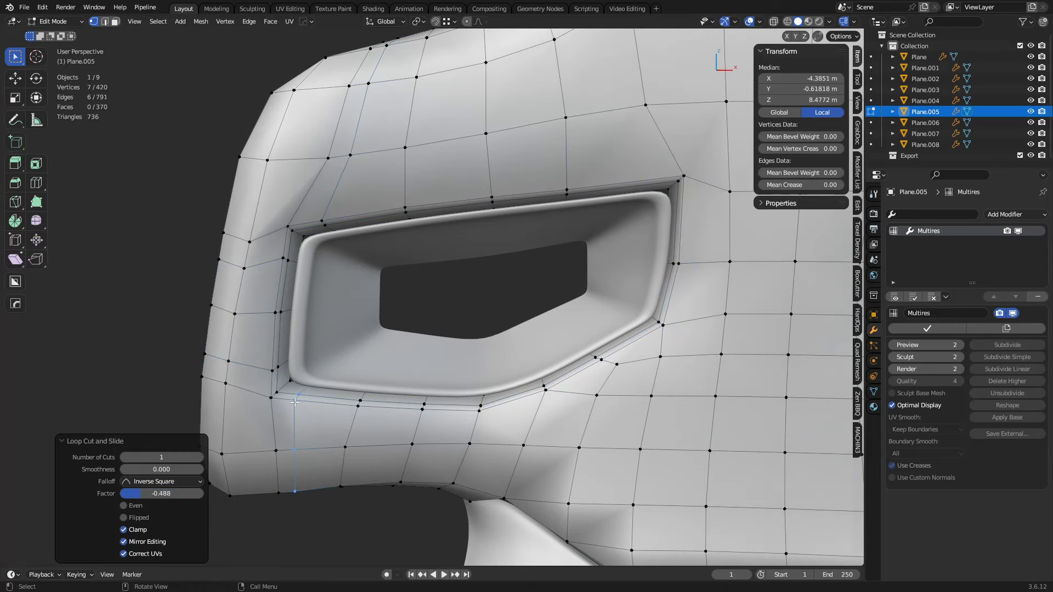
# - With X-ray on, knife-cut from the vertex below the opening's lower-right corner across the rim strips
pyautogui.keyDown('shift'); pyautogui.moveTo(703, 343); pyautogui.dragTo(642, 357, button='middle'); pyautogui.keyUp('shift')
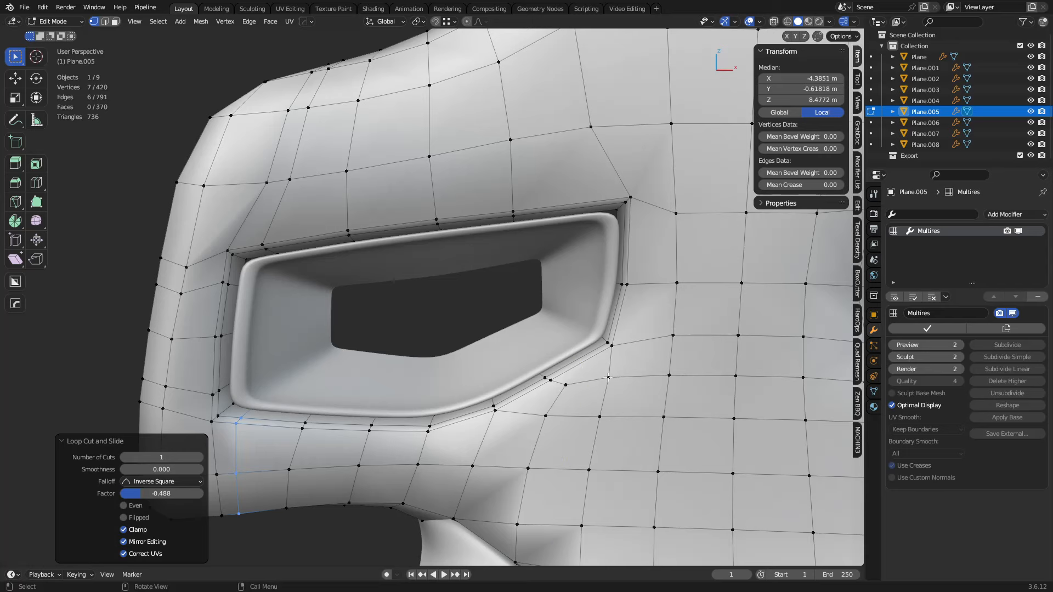
pyautogui.hotkey('alt', 'z')
pyautogui.moveTo(608, 377); pyautogui.dragTo(616, 380, button='middle')
pyautogui.press('k')
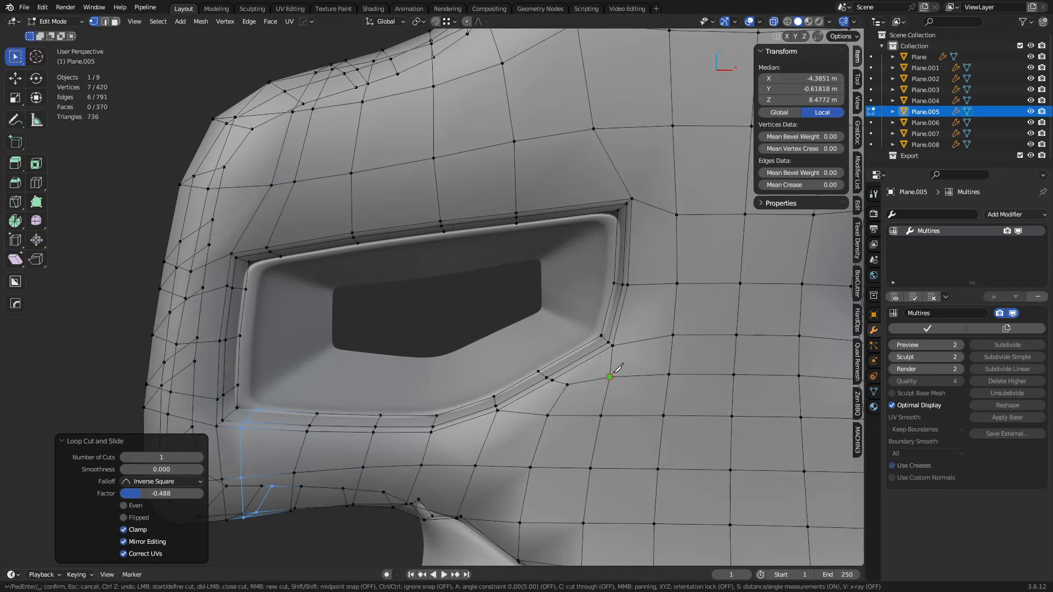
pyautogui.press('Return')
# - Add supporting loop cuts along the opening's right side and upper edge, leaving the upper side cut centred
pyautogui.hotkey('ctrl', 'r')
pyautogui.click(619, 321)
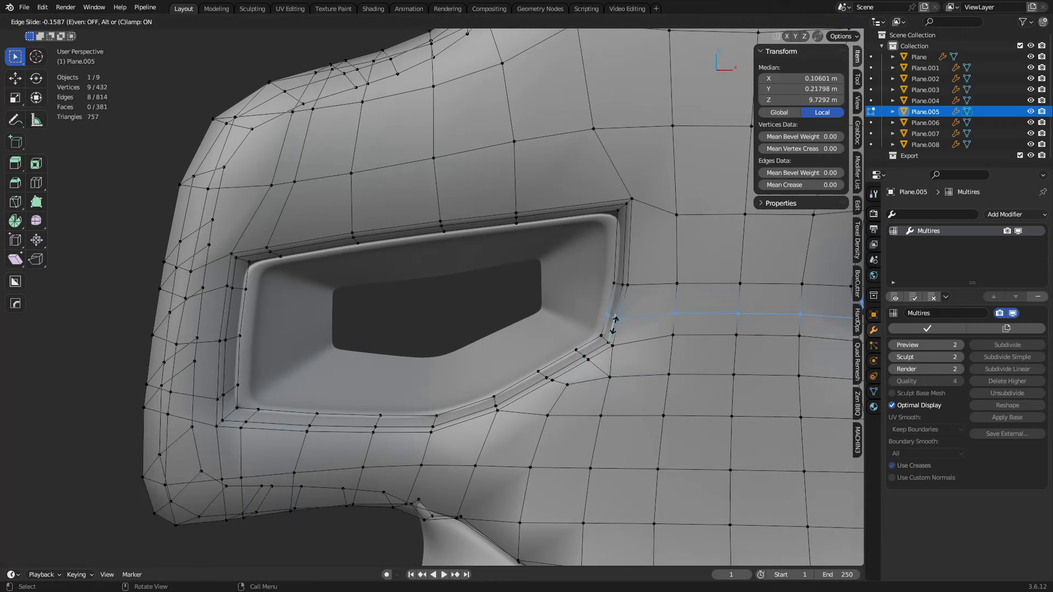
pyautogui.click(616, 319)
pyautogui.keyDown('shift'); pyautogui.moveTo(626, 306); pyautogui.dragTo(618, 329, button='middle'); pyautogui.keyUp('shift')
pyautogui.keyDown('shift'); pyautogui.moveTo(627, 270); pyautogui.dragTo(606, 310, button='middle'); pyautogui.keyUp('shift')
pyautogui.hotkey('ctrl', 'r')
pyautogui.click(568, 275)
pyautogui.click(583, 278)
pyautogui.hotkey('ctrl', 'r')
pyautogui.click(608, 314)
pyautogui.rightClick(607, 317)
# - Examine the triangular face by the opening's lower-right corner and the smoothed panel surface in Object Mode
pyautogui.scroll(5, 608, 316)
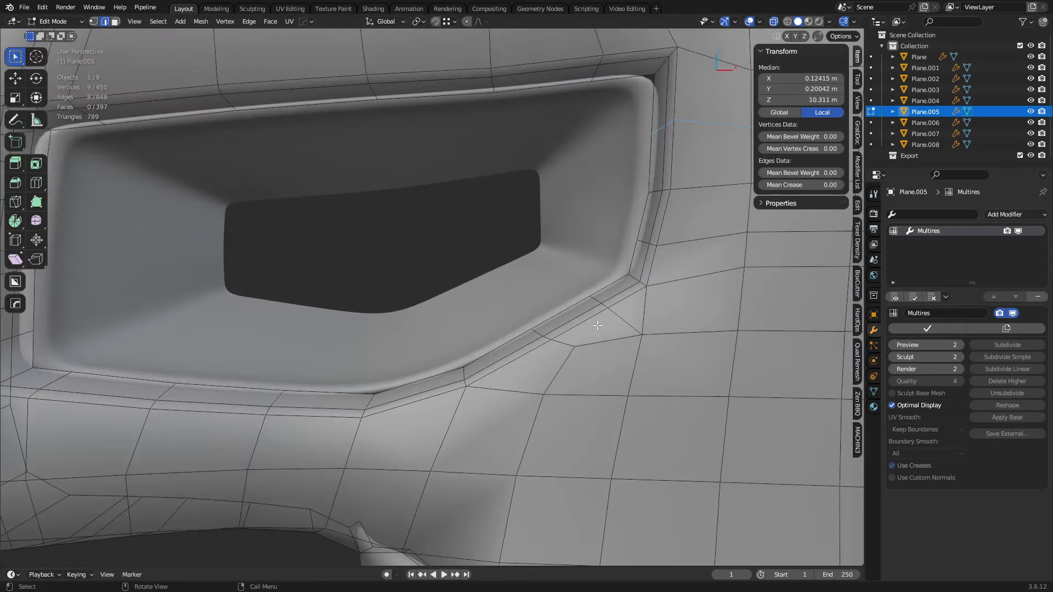
pyautogui.press('3')
pyautogui.click(641, 325)
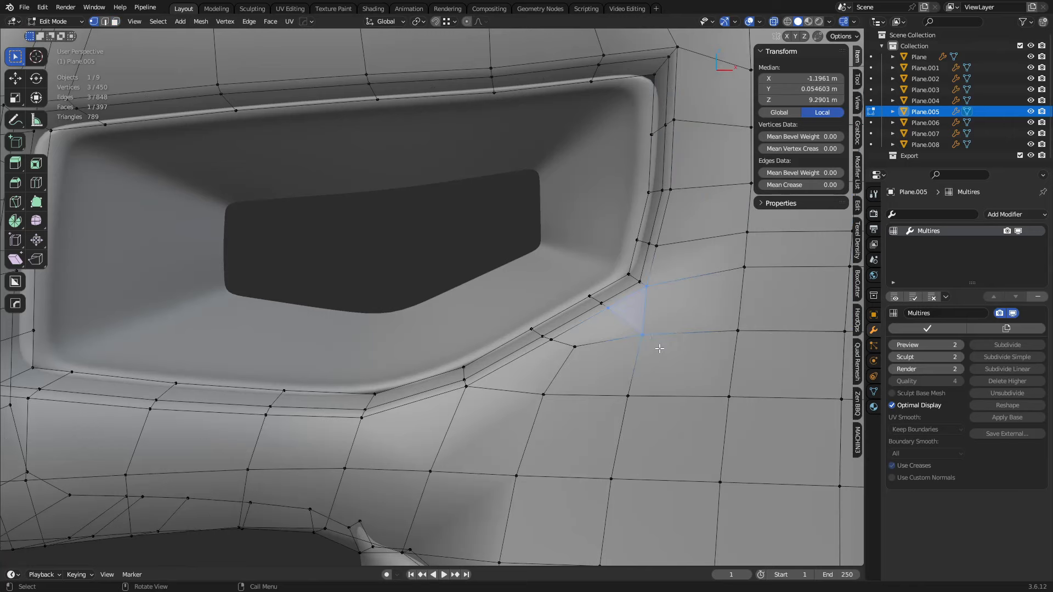
pyautogui.press('1')
pyautogui.click(658, 333)
pyautogui.press('Tab')
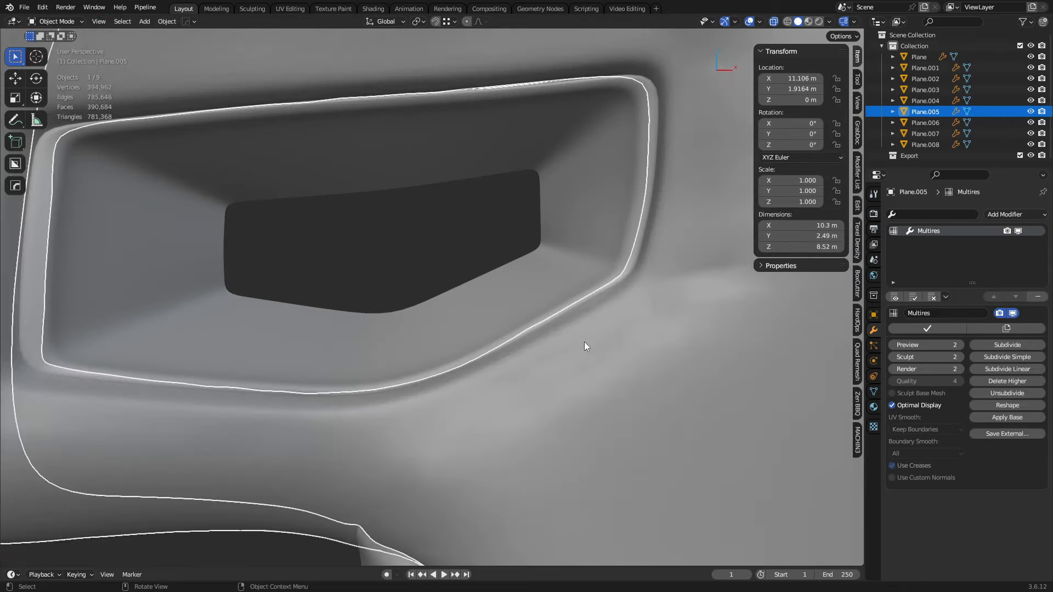
pyautogui.scroll(-3, 585, 341)
pyautogui.moveTo(447, 359); pyautogui.dragTo(388, 348, button='middle')
pyautogui.scroll(3, 463, 335)
# - In Edit Mode, scale the edge loop bordering the panel's opening to 0.984
pyautogui.press('Tab')
pyautogui.scroll(1, 385, 341)
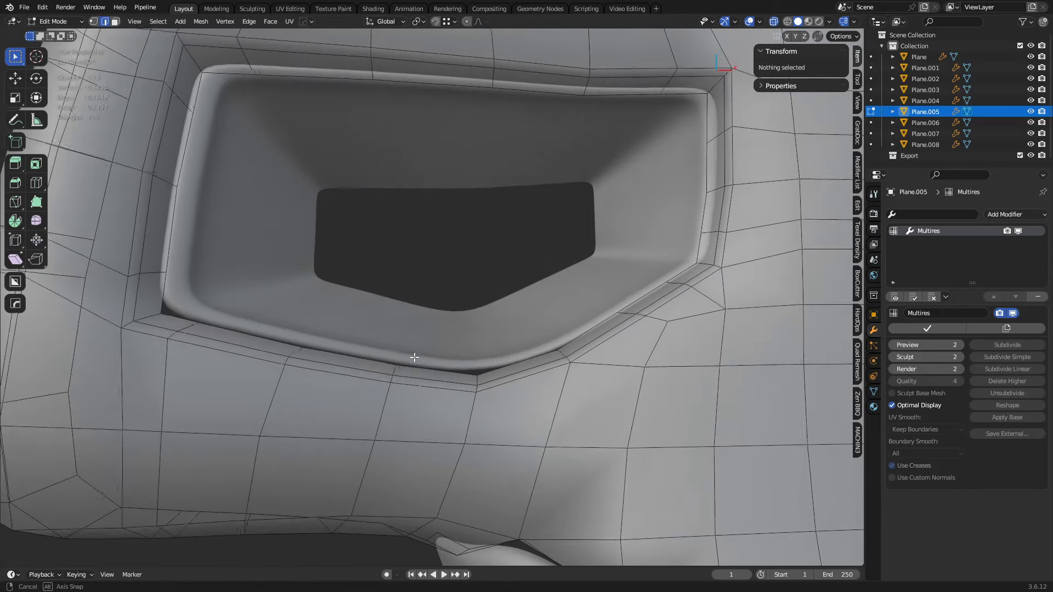
pyautogui.keyDown('alt'); pyautogui.click(411, 357); pyautogui.keyUp('alt')
pyautogui.press('s')
pyautogui.click(600, 396)
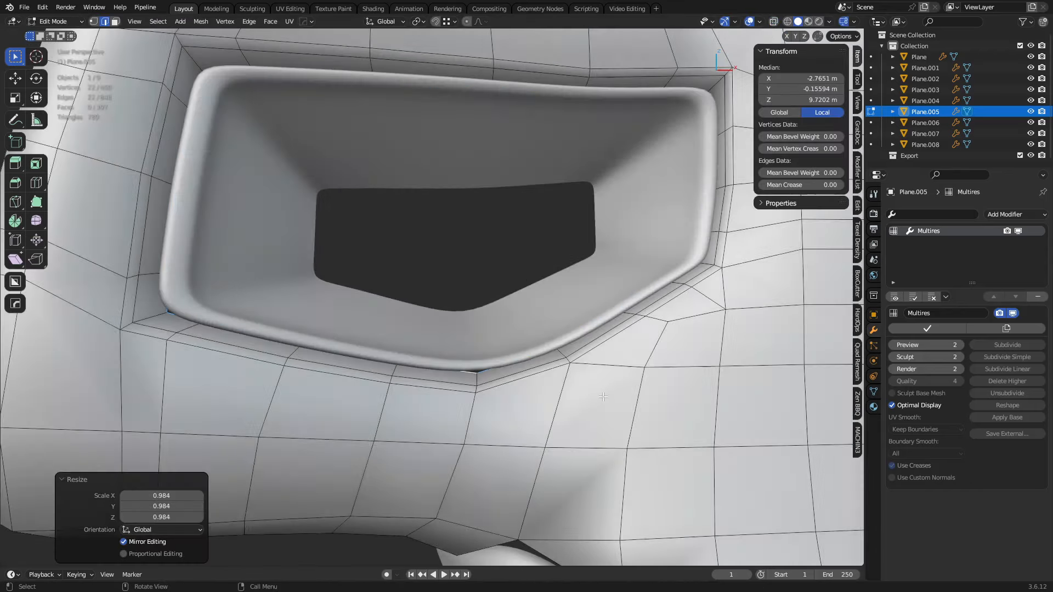
# - Switch the upper panel to Sculpt Mode, and try the Multires Displacement Eraser by the opening's lower-right corner
pyautogui.press('Tab')
pyautogui.moveTo(534, 399); pyautogui.dragTo(568, 372, button='middle')
pyautogui.hotkey('ctrl', 'Tab')
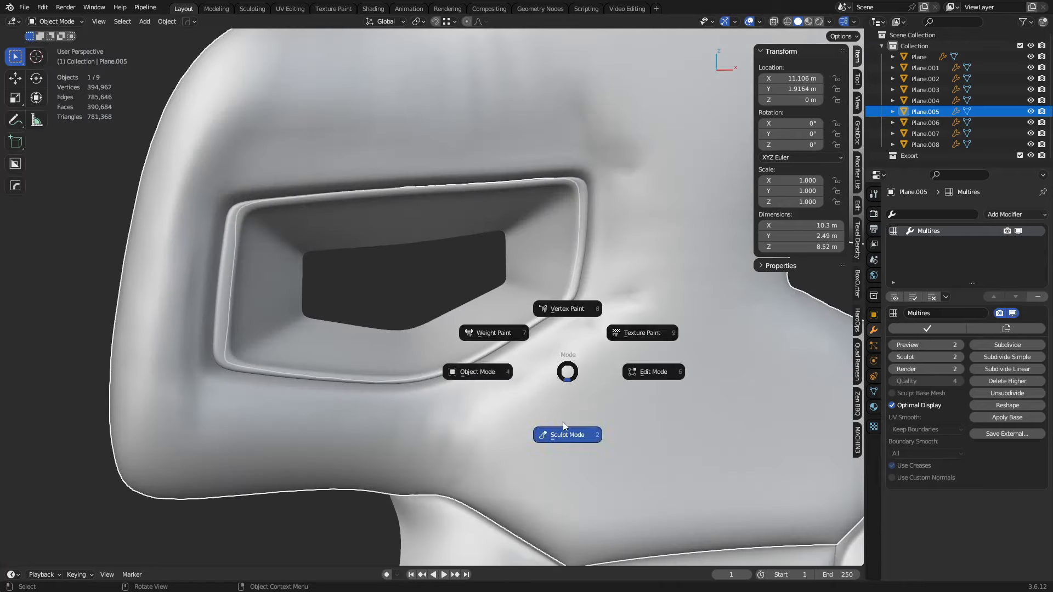
pyautogui.click(563, 423)
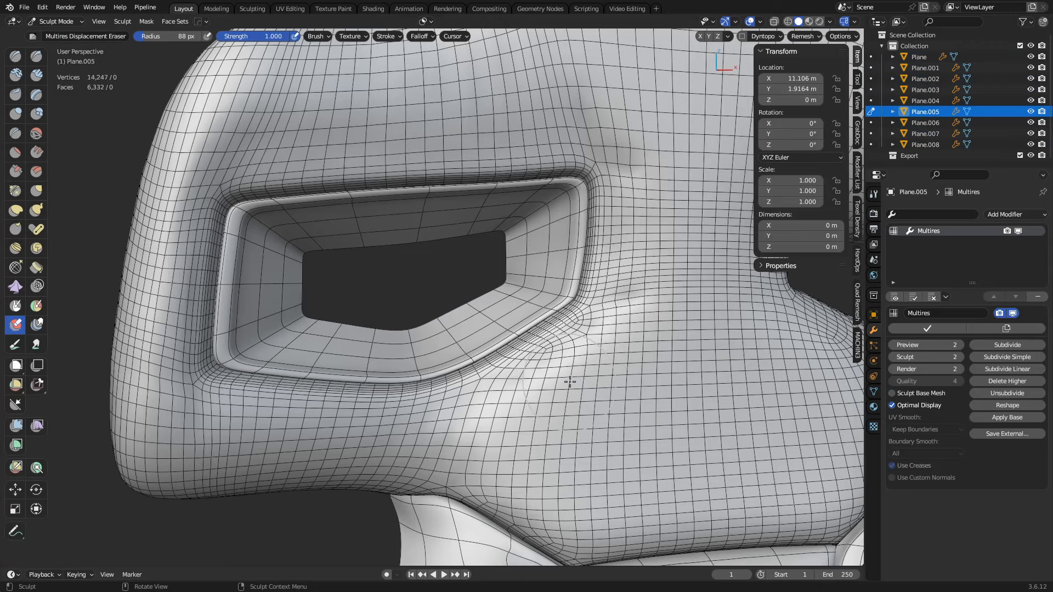
pyautogui.moveTo(591, 337); pyautogui.dragTo(574, 332)
pyautogui.hotkey('ctrl', 'z')
# - Build up the surface below the opening with the Clay Strips brush, enlarging its radius to 50 px
pyautogui.click(37, 75)
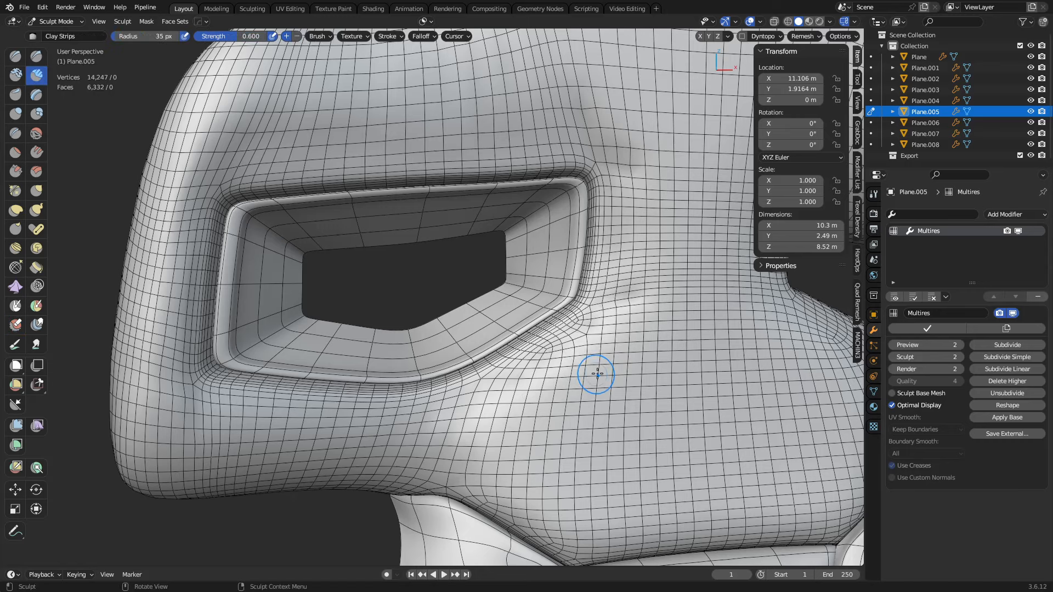
pyautogui.moveTo(557, 387)
pyautogui.mouseDown()
pyautogui.moveTo(546, 351)
pyautogui.moveTo(587, 329)
pyautogui.moveTo(559, 325)
pyautogui.moveTo(571, 336)
pyautogui.moveTo(518, 370)
pyautogui.mouseUp()
pyautogui.moveTo(480, 429)
pyautogui.mouseDown(button='middle')
pyautogui.moveTo(565, 423)
pyautogui.moveTo(518, 402)
pyautogui.mouseUp(button='middle')
pyautogui.press('f')
pyautogui.click(405, 457)
pyautogui.moveTo(321, 477)
pyautogui.mouseDown()
pyautogui.moveTo(486, 400)
pyautogui.moveTo(401, 450)
pyautogui.moveTo(494, 395)
pyautogui.moveTo(313, 493)
pyautogui.moveTo(559, 419)
pyautogui.mouseUp()
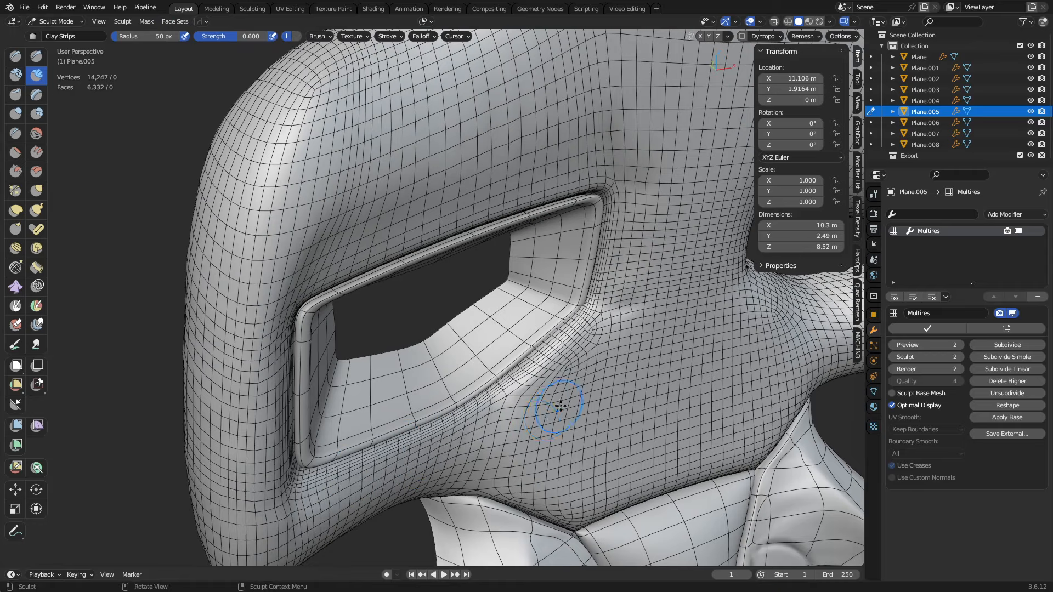
pyautogui.moveTo(559, 418)
pyautogui.mouseDown(button='middle')
pyautogui.moveTo(557, 352)
pyautogui.moveTo(591, 340)
pyautogui.mouseUp(button='middle')
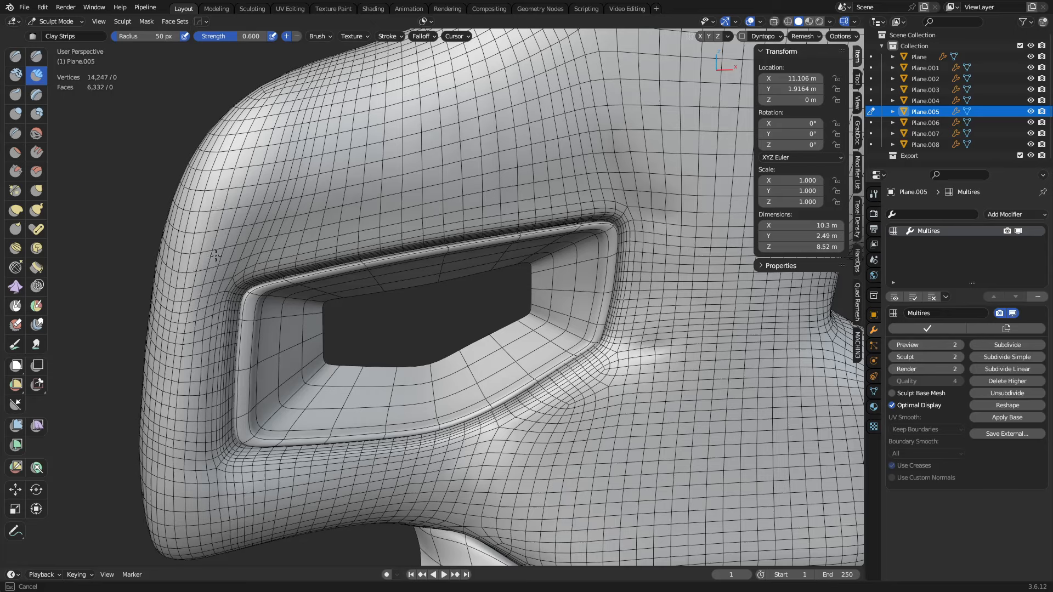
# - Flatten the panel surface above the opening using the Scrape/Peaks brush at a 110 px radius
pyautogui.moveTo(164, 434); pyautogui.dragTo(147, 239, button='middle')
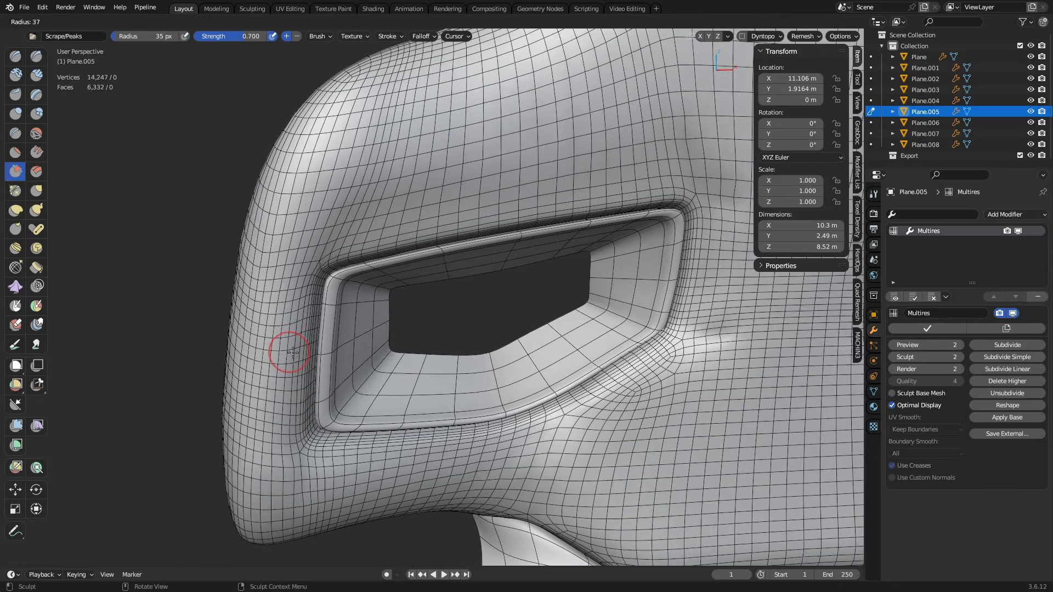
pyautogui.press('f')
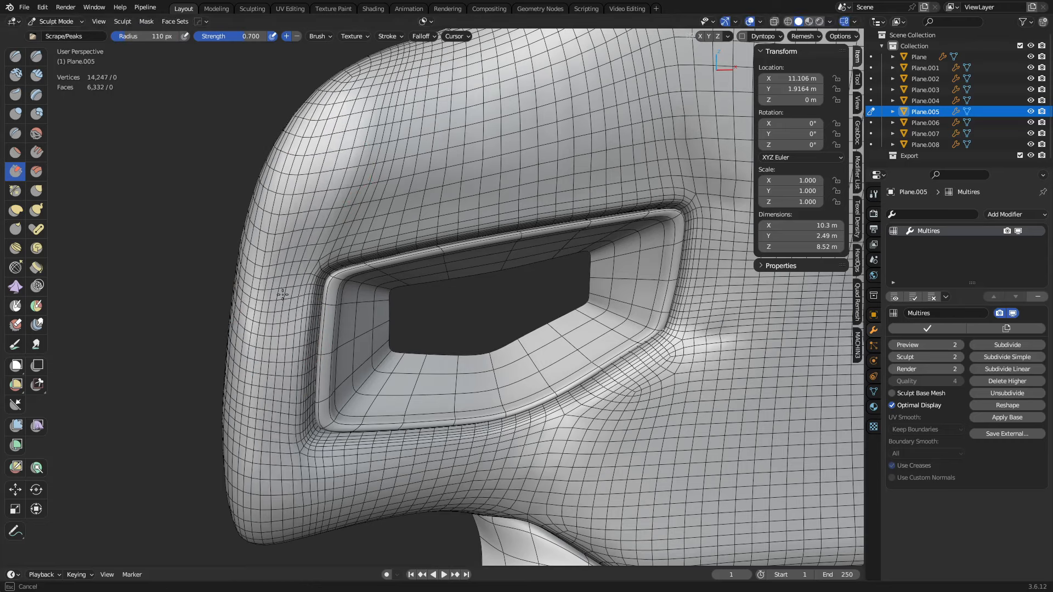
pyautogui.moveTo(331, 131); pyautogui.dragTo(387, 190)
pyautogui.keyDown('shift'); pyautogui.moveTo(396, 196); pyautogui.dragTo(288, 341, button='middle'); pyautogui.keyUp('shift')
pyautogui.moveTo(428, 293); pyautogui.dragTo(477, 300, button='middle')
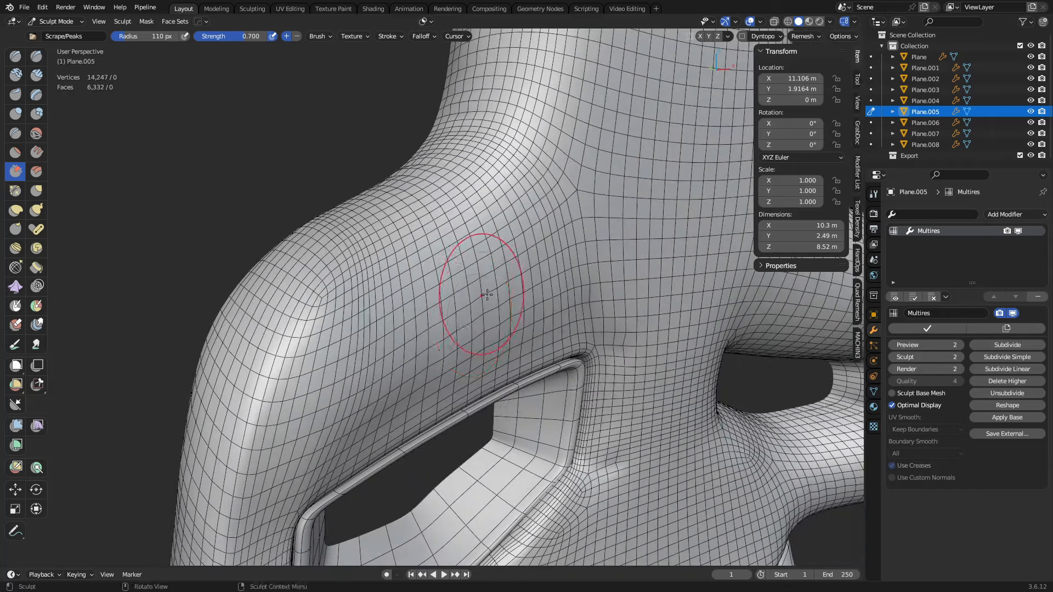
pyautogui.moveTo(474, 300)
pyautogui.mouseDown()
pyautogui.moveTo(334, 444)
pyautogui.moveTo(524, 310)
pyautogui.moveTo(384, 346)
pyautogui.moveTo(351, 390)
pyautogui.moveTo(425, 374)
pyautogui.mouseUp()
pyautogui.moveTo(508, 305); pyautogui.dragTo(387, 385)
# - Scrape the panel's central area along the opening's right side and below its lower-right corner
pyautogui.moveTo(595, 413); pyautogui.dragTo(529, 417, button='middle')
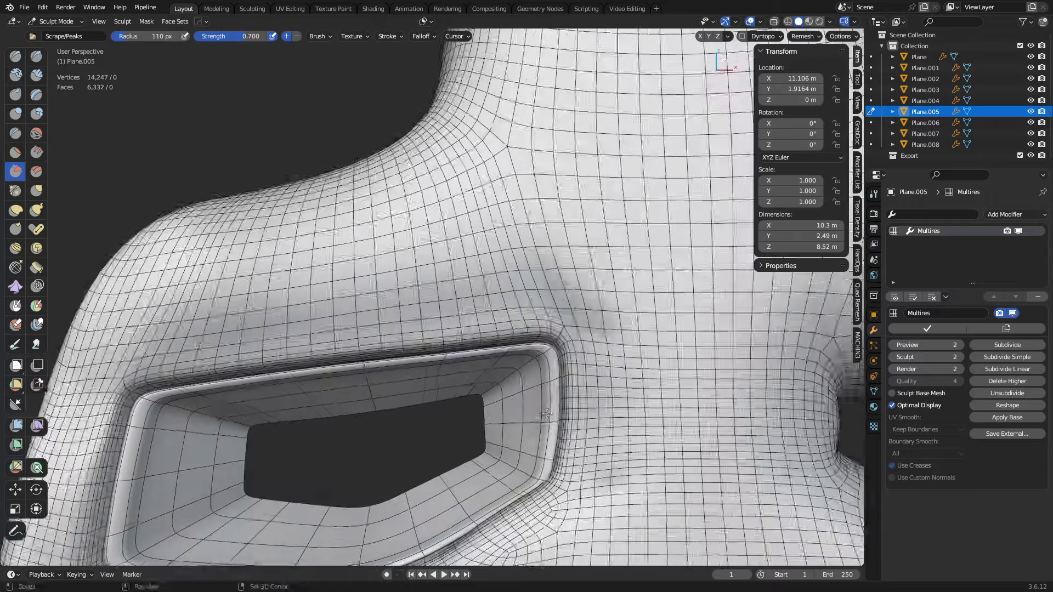
pyautogui.keyDown('shift'); pyautogui.moveTo(630, 431); pyautogui.dragTo(586, 342, button='middle'); pyautogui.keyUp('shift')
pyautogui.moveTo(548, 210); pyautogui.dragTo(554, 239)
pyautogui.moveTo(569, 281); pyautogui.dragTo(542, 433)
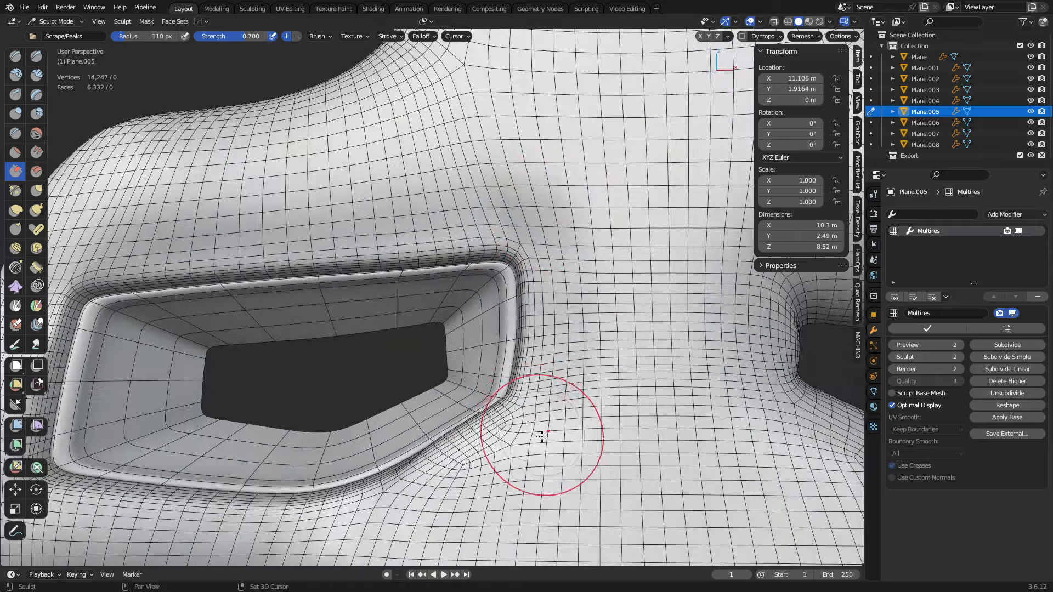
pyautogui.keyDown('shift'); pyautogui.moveTo(543, 433); pyautogui.dragTo(696, 351, button='middle'); pyautogui.keyUp('shift')
pyautogui.moveTo(614, 351)
pyautogui.mouseDown(button='middle')
pyautogui.moveTo(644, 356)
pyautogui.moveTo(659, 391)
pyautogui.mouseUp(button='middle')
pyautogui.moveTo(659, 386)
pyautogui.mouseDown()
pyautogui.moveTo(641, 373)
pyautogui.moveTo(629, 382)
pyautogui.moveTo(607, 431)
pyautogui.moveTo(626, 455)
pyautogui.mouseUp()
# - Scrape the panel's outer side beside the opening's lower-left corner
pyautogui.moveTo(629, 460)
pyautogui.mouseDown(button='middle')
pyautogui.moveTo(625, 369)
pyautogui.moveTo(564, 427)
pyautogui.moveTo(481, 430)
pyautogui.mouseUp(button='middle')
pyautogui.moveTo(241, 438); pyautogui.dragTo(231, 437)
pyautogui.moveTo(208, 402); pyautogui.dragTo(195, 383)
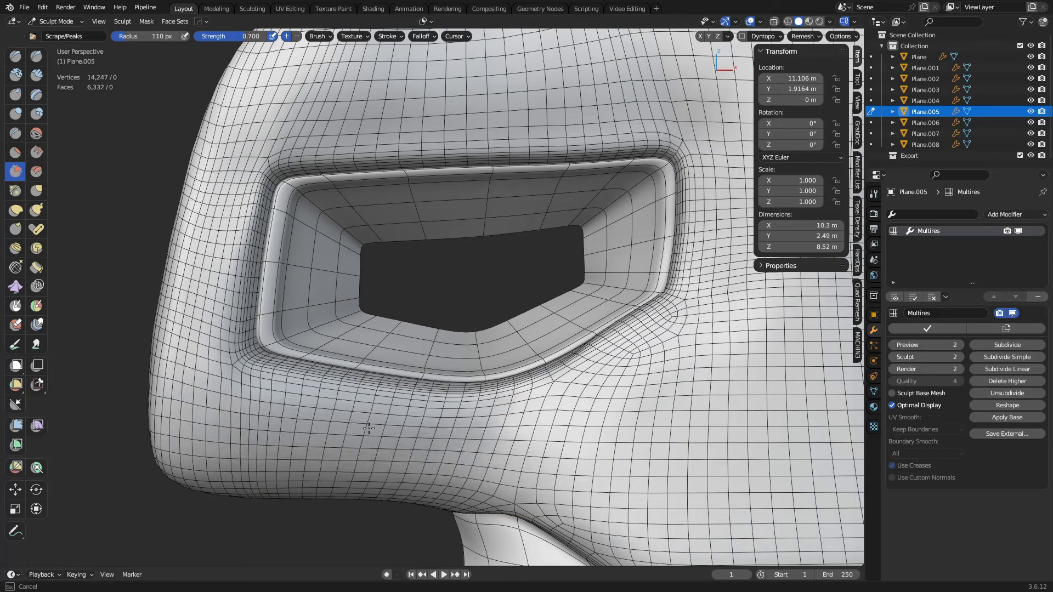
pyautogui.moveTo(217, 356)
pyautogui.mouseDown()
pyautogui.moveTo(249, 171)
pyautogui.moveTo(250, 189)
pyautogui.moveTo(206, 216)
pyautogui.moveTo(184, 411)
pyautogui.mouseUp()
pyautogui.moveTo(256, 352); pyautogui.dragTo(261, 369, button='middle')
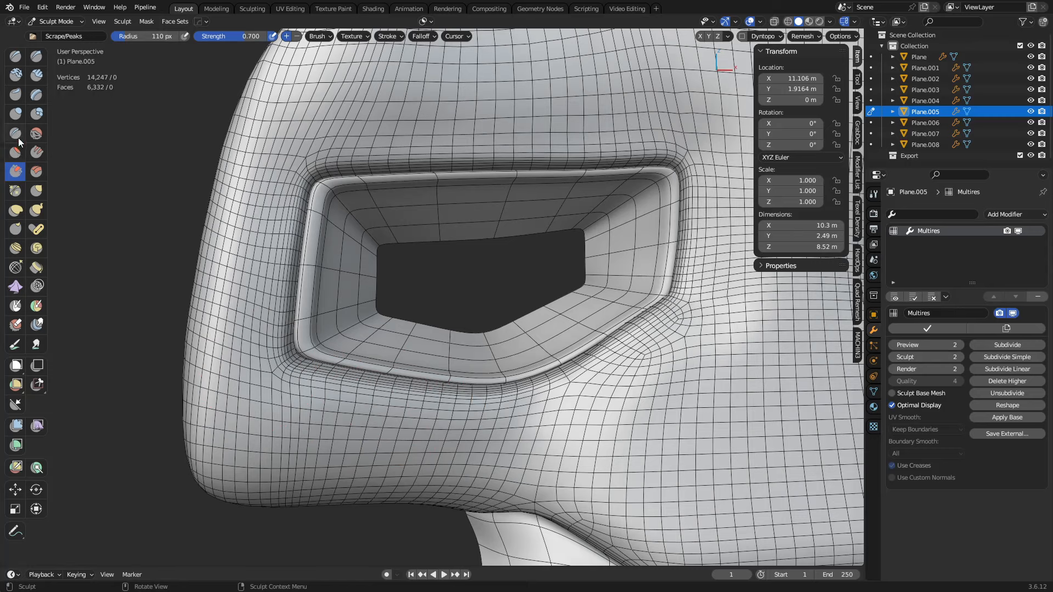
# - Crease the surface by the opening's upper-left corner with a 48 px Crease brush, and inspect the panel without wireframe
pyautogui.press('f')
pyautogui.click(307, 211)
pyautogui.moveTo(298, 181)
pyautogui.mouseDown()
pyautogui.moveTo(278, 346)
pyautogui.moveTo(290, 169)
pyautogui.mouseUp()
pyautogui.hotkey('shift', 'z')
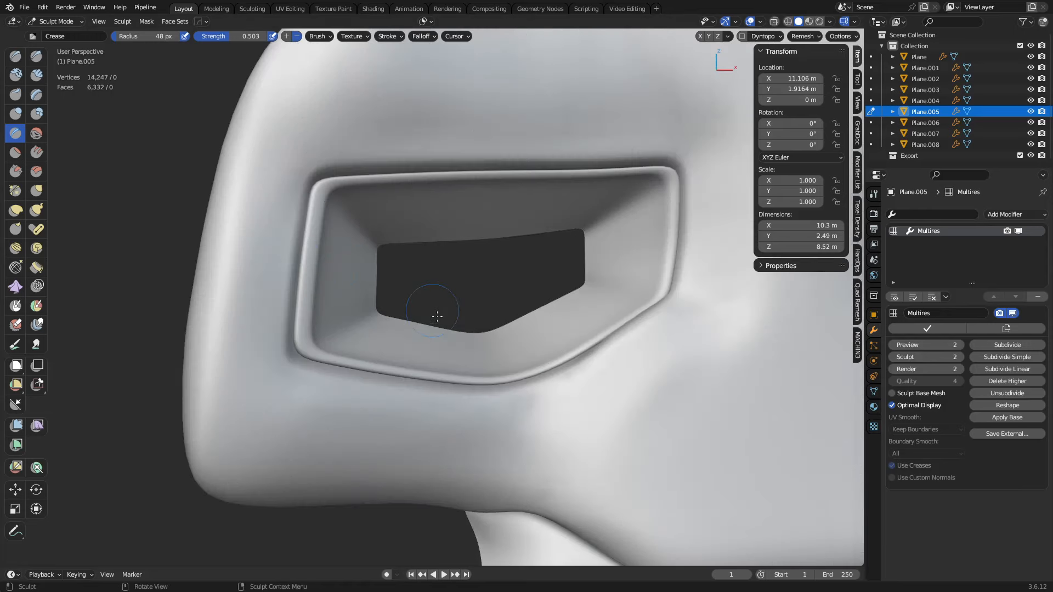
pyautogui.moveTo(437, 306)
pyautogui.mouseDown(button='middle')
pyautogui.moveTo(651, 350)
pyautogui.moveTo(530, 334)
pyautogui.moveTo(560, 378)
pyautogui.moveTo(548, 376)
pyautogui.mouseUp(button='middle')
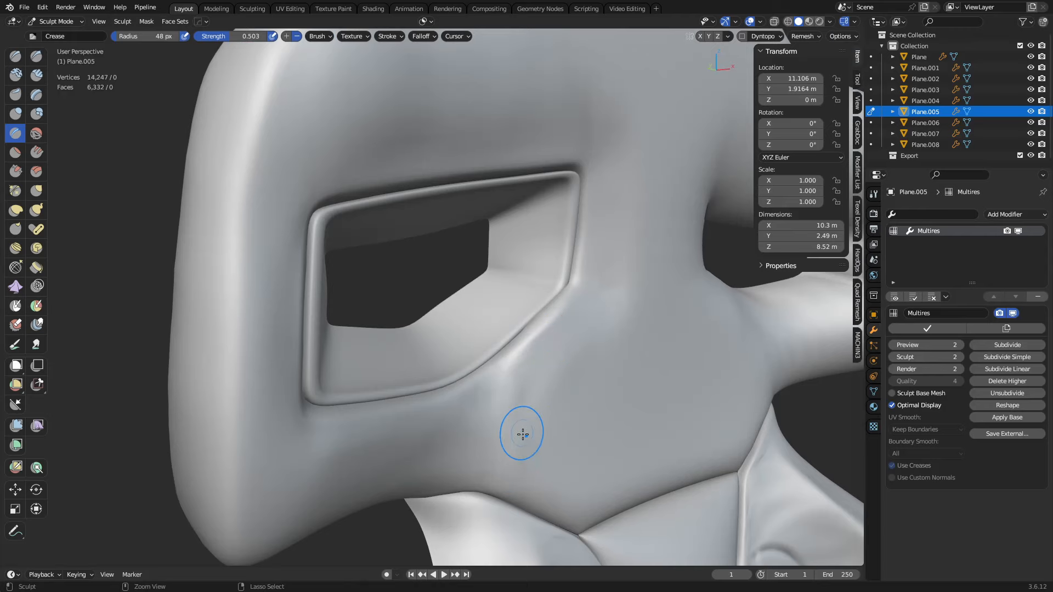
# - Show the wireframe again and sculpt Crease strokes along the ridge by the opening's lower-right corner
pyautogui.hotkey('shift', 'z')
pyautogui.moveTo(533, 417)
pyautogui.mouseDown(button='middle')
pyautogui.moveTo(527, 369)
pyautogui.moveTo(551, 379)
pyautogui.moveTo(503, 367)
pyautogui.mouseUp(button='middle')
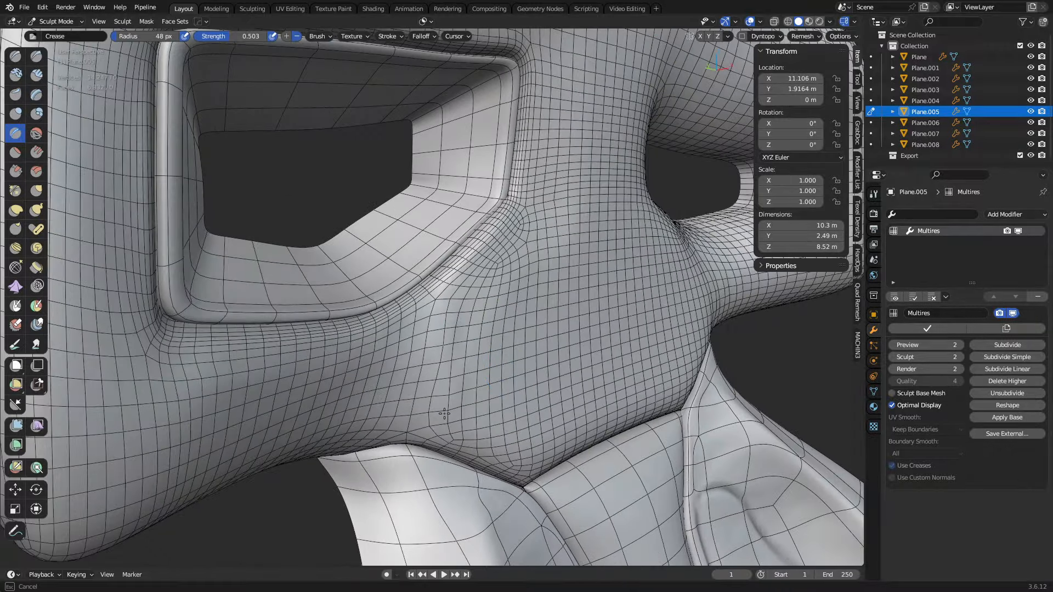
pyautogui.moveTo(471, 287); pyautogui.dragTo(462, 303)
pyautogui.moveTo(537, 164); pyautogui.dragTo(472, 274)
pyautogui.moveTo(538, 183); pyautogui.dragTo(481, 275)
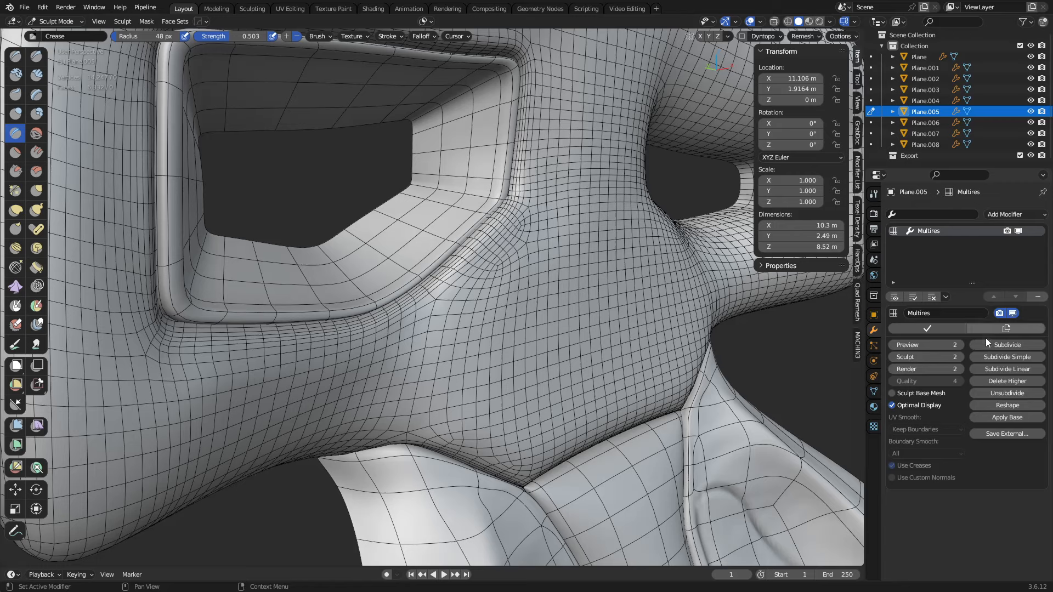
# - Subdivide the Multires modifier twice to sculpt level 4 and try a Crease stroke along the ridge below the opening
pyautogui.click(998, 345)
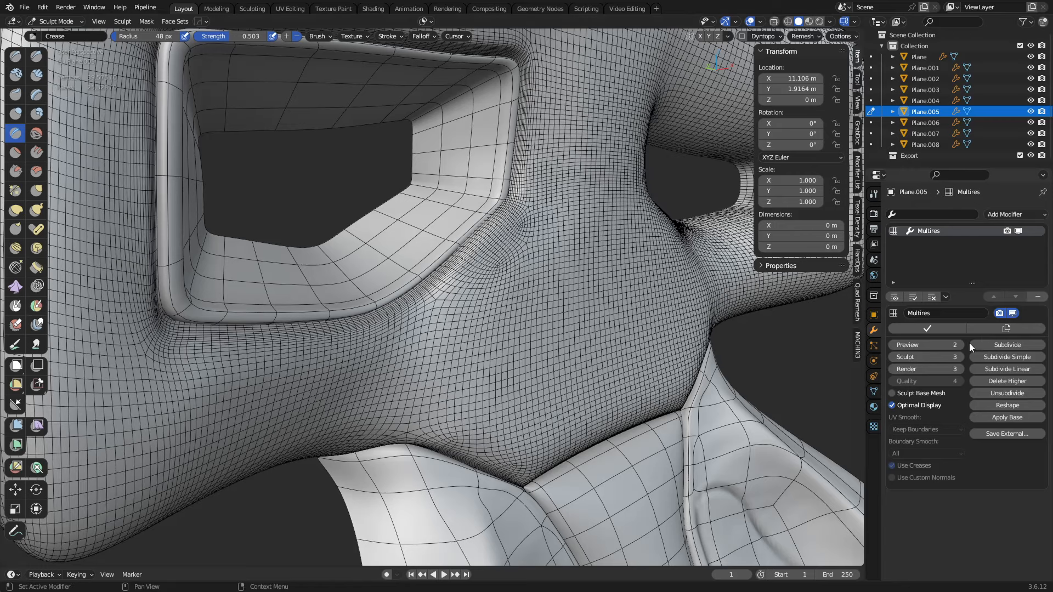
pyautogui.click(994, 345)
pyautogui.moveTo(424, 423)
pyautogui.mouseDown()
pyautogui.moveTo(434, 354)
pyautogui.moveTo(502, 236)
pyautogui.moveTo(444, 320)
pyautogui.mouseUp()
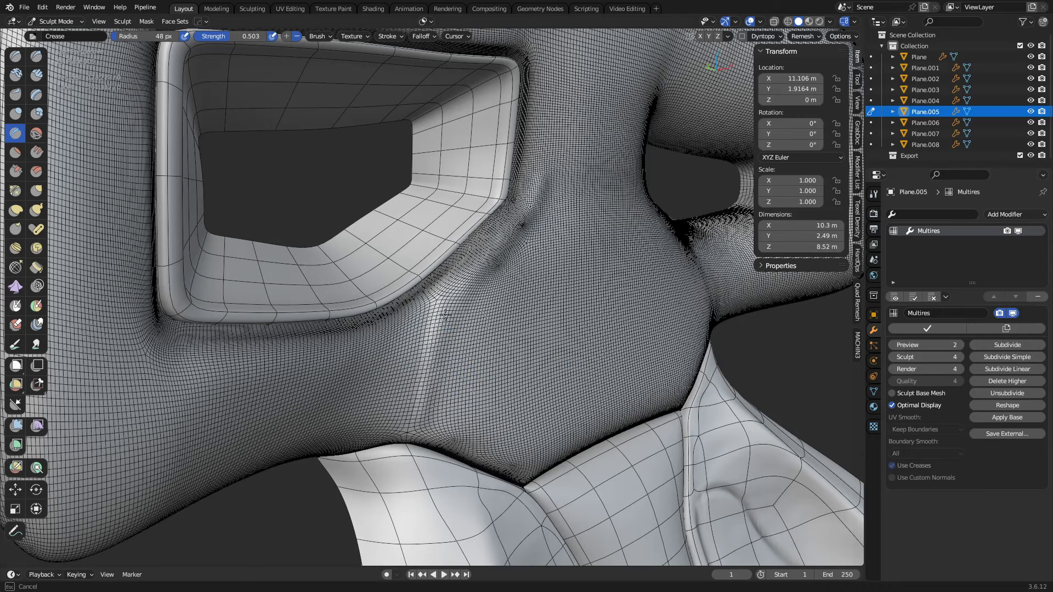
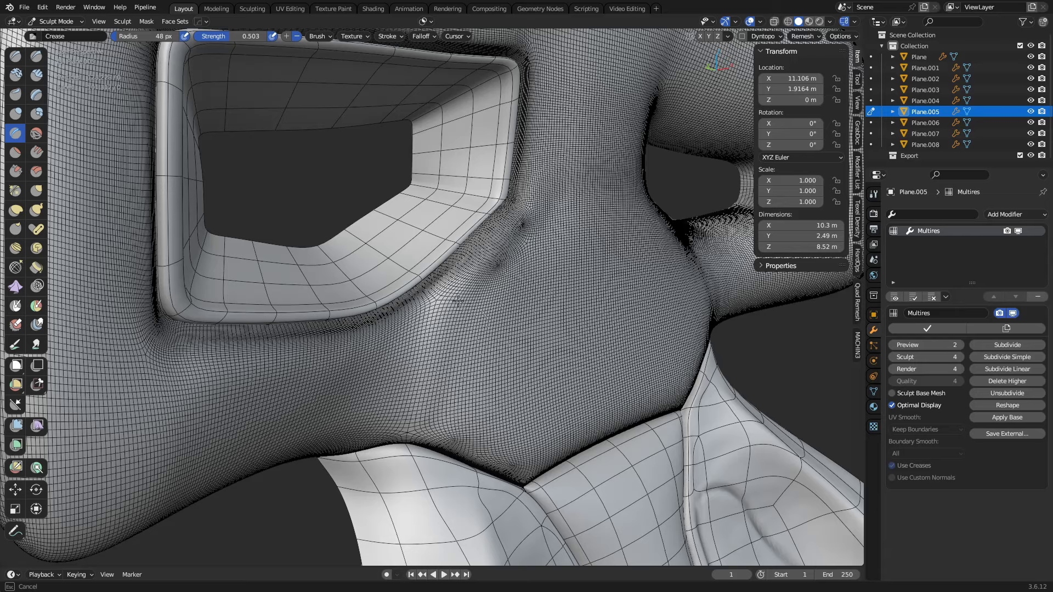
pyautogui.moveTo(536, 436); pyautogui.dragTo(461, 404, button='middle')
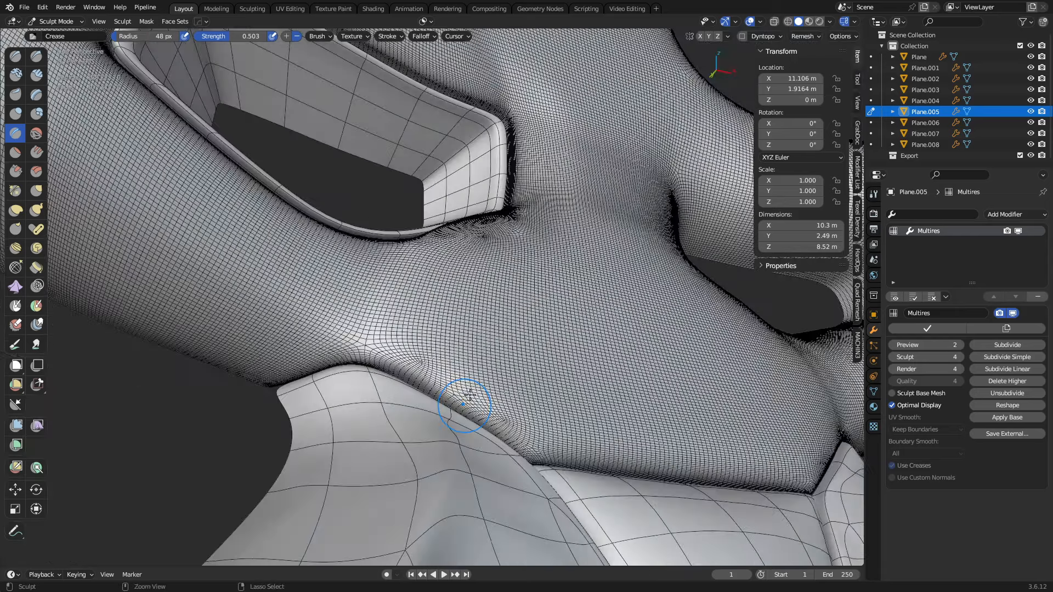
pyautogui.keyDown('shift'); pyautogui.moveTo(527, 252); pyautogui.dragTo(489, 334, button='middle'); pyautogui.keyUp('shift')
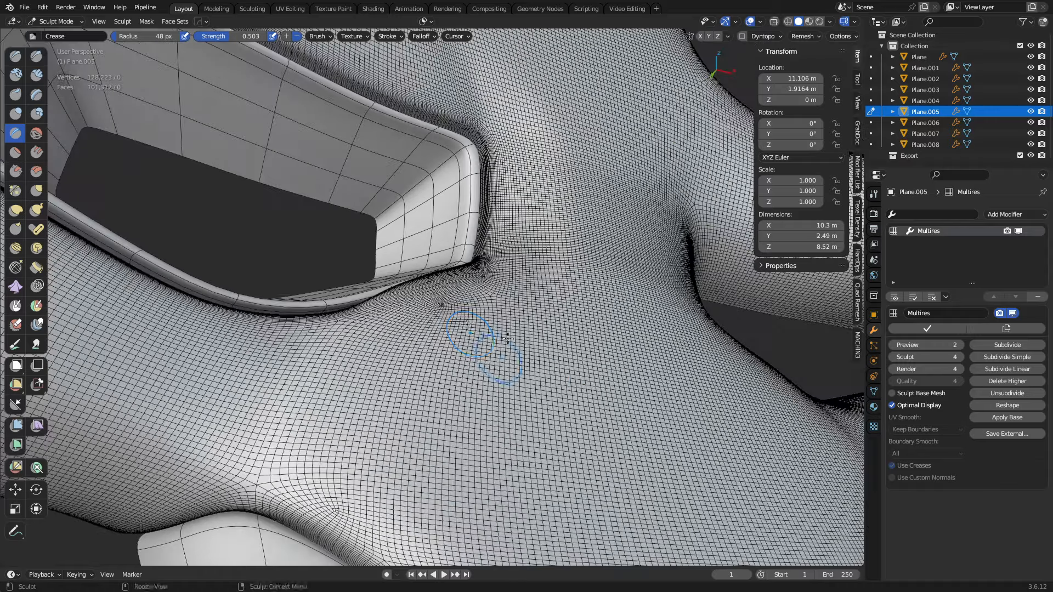
# - Sculpt Crease strokes along the panel's lower edge, and inverted strokes up and down its outer side
pyautogui.scroll(-3, 486, 362)
pyautogui.moveTo(484, 376)
pyautogui.mouseDown(button='middle')
pyautogui.moveTo(518, 376)
pyautogui.moveTo(511, 400)
pyautogui.moveTo(400, 445)
pyautogui.mouseUp(button='middle')
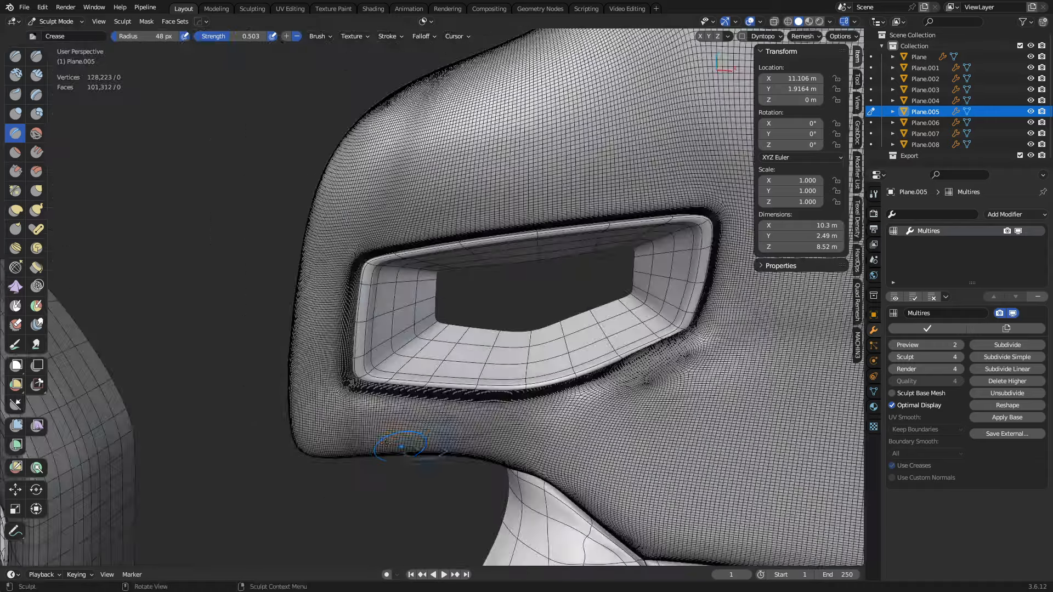
pyautogui.moveTo(316, 454)
pyautogui.mouseDown()
pyautogui.moveTo(486, 446)
pyautogui.moveTo(511, 455)
pyautogui.mouseUp()
pyautogui.moveTo(515, 456); pyautogui.dragTo(499, 446)
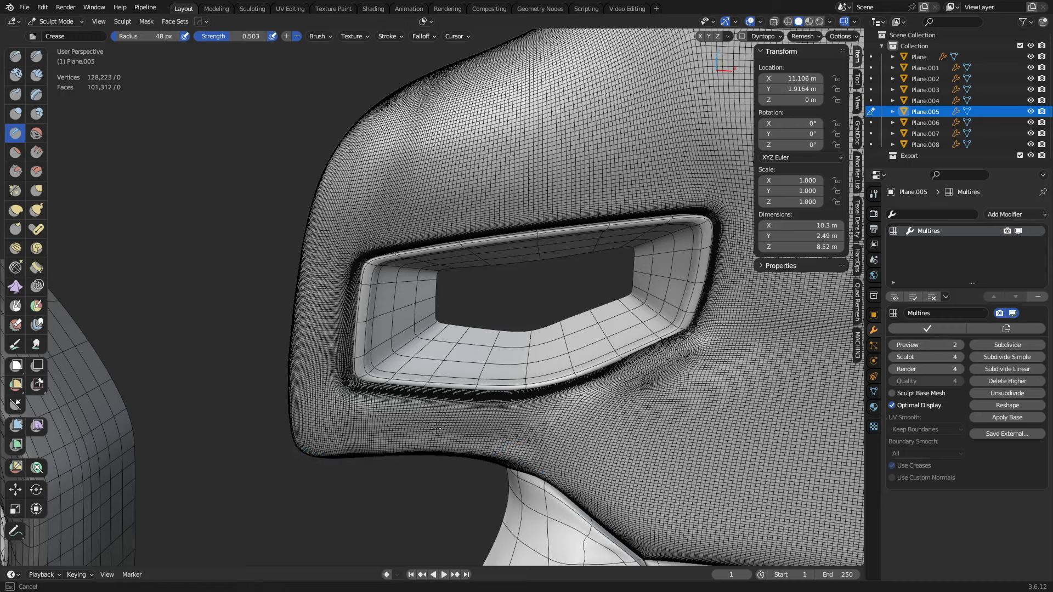
pyautogui.moveTo(359, 408); pyautogui.dragTo(415, 337, button='middle')
pyautogui.moveTo(373, 230)
pyautogui.keyDown('ctrl'); pyautogui.mouseDown()
pyautogui.moveTo(349, 431)
pyautogui.moveTo(357, 241)
pyautogui.moveTo(345, 456)
pyautogui.mouseUp(); pyautogui.keyUp('ctrl')
pyautogui.keyDown('ctrl'); pyautogui.moveTo(342, 444); pyautogui.dragTo(371, 185); pyautogui.keyUp('ctrl')
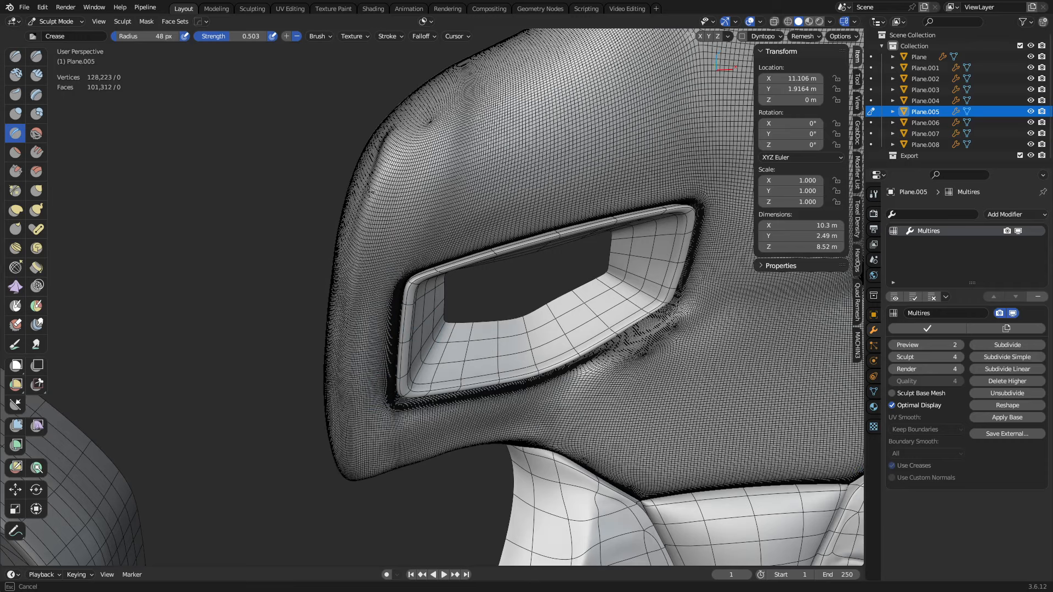
# - In Edit Mode, dissolve the three-edge path beside the opening's lower-right corner
pyautogui.moveTo(578, 414); pyautogui.dragTo(571, 353, button='middle')
pyautogui.keyDown('shift'); pyautogui.moveTo(730, 323); pyautogui.dragTo(603, 342, button='middle'); pyautogui.keyUp('shift')
pyautogui.keyDown('shift'); pyautogui.moveTo(597, 400); pyautogui.dragTo(545, 365, button='middle'); pyautogui.keyUp('shift')
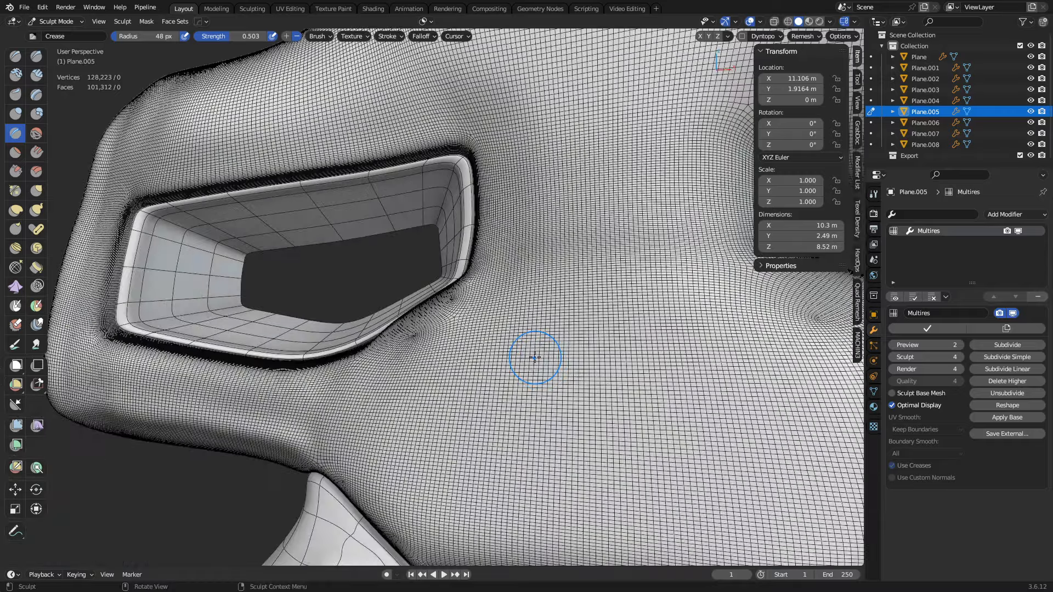
pyautogui.press('Tab')
pyautogui.scroll(5, 493, 362)
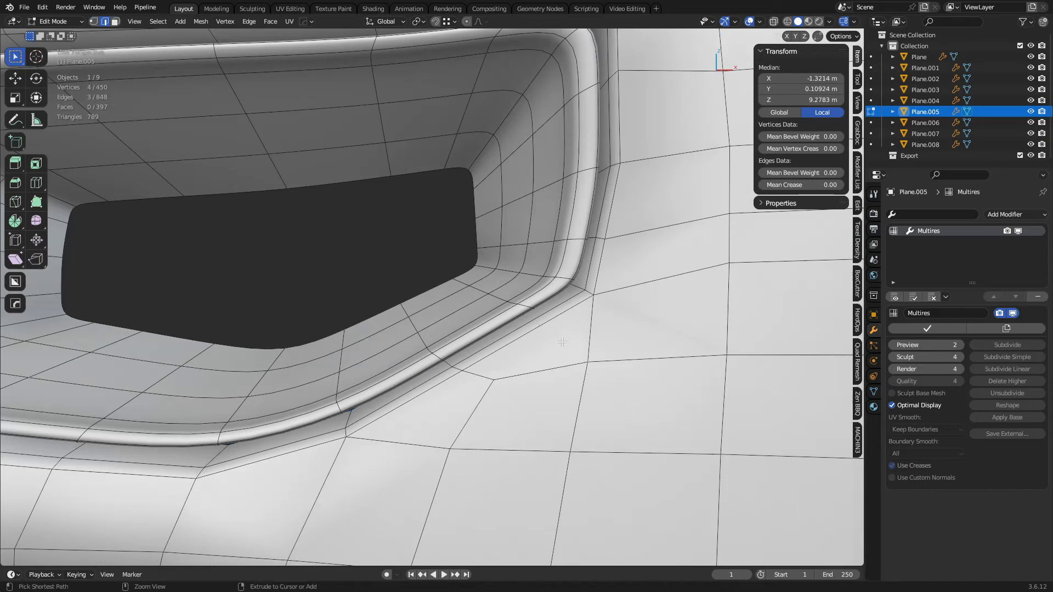
pyautogui.hotkey('ctrl', 'x')
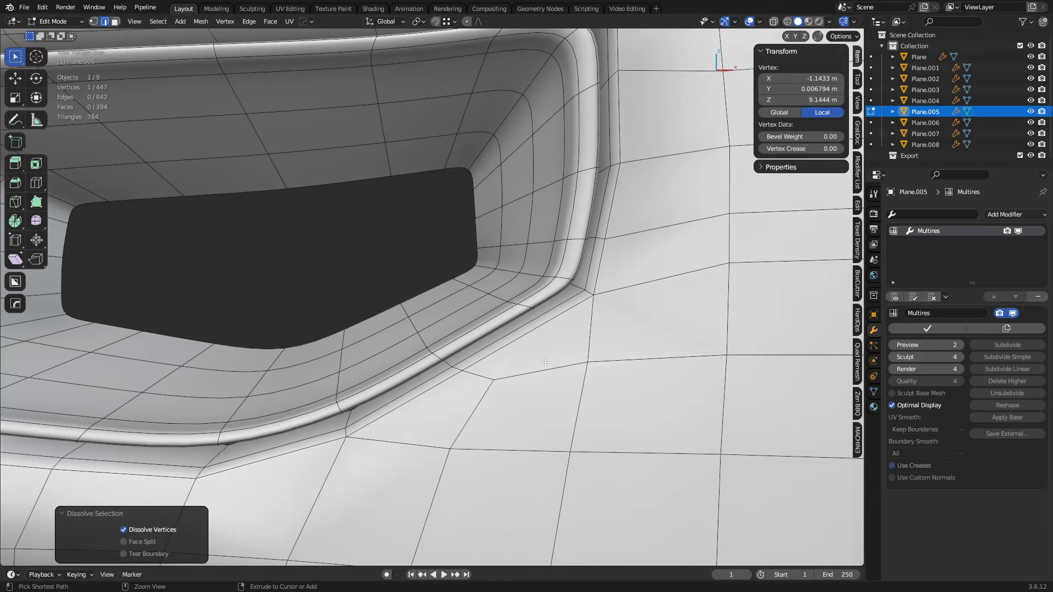
# - Select the vertex below the opening's lower-right corner in vertex mode and return the panel to Sculpt Mode
pyautogui.press('1')
pyautogui.press('2')
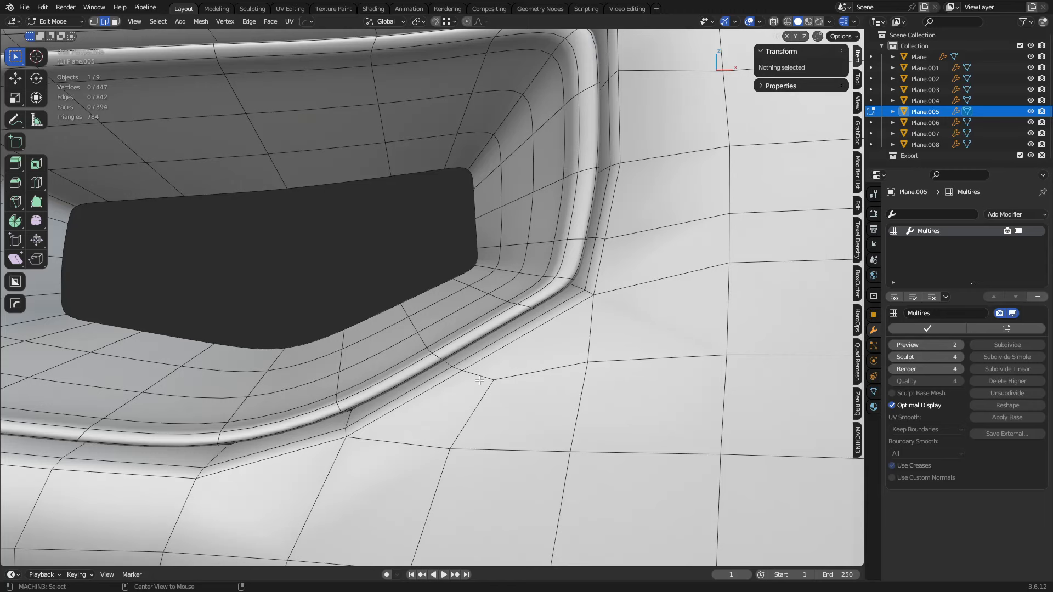
pyautogui.keyDown('alt'); pyautogui.click(479, 378); pyautogui.keyUp('alt')
pyautogui.press('1')
pyautogui.hotkey('ctrl', 'Tab')
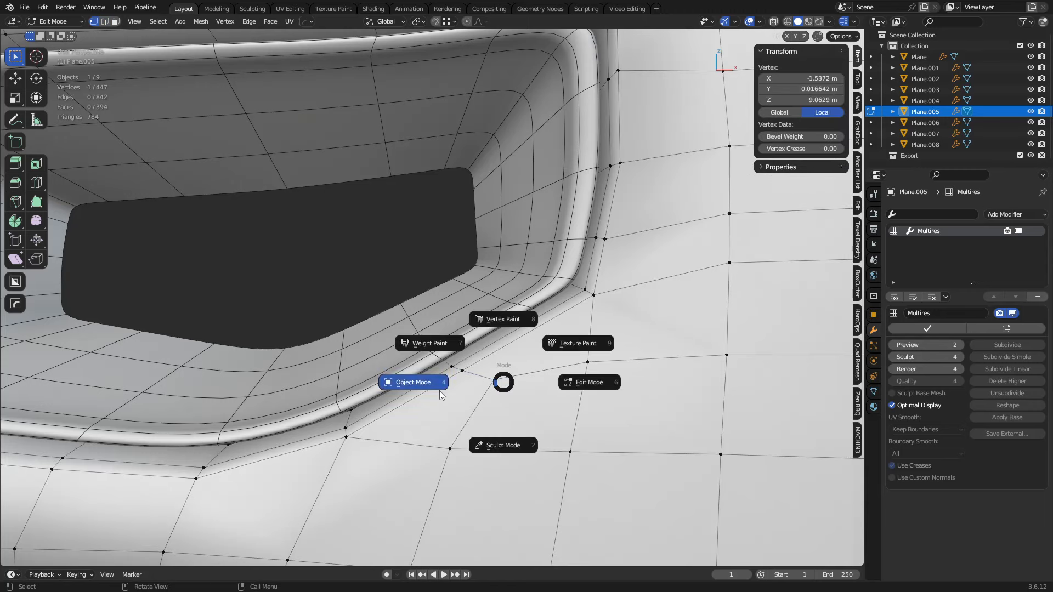
pyautogui.click(483, 390)
pyautogui.hotkey('ctrl', 'Tab')
pyautogui.click(488, 451)
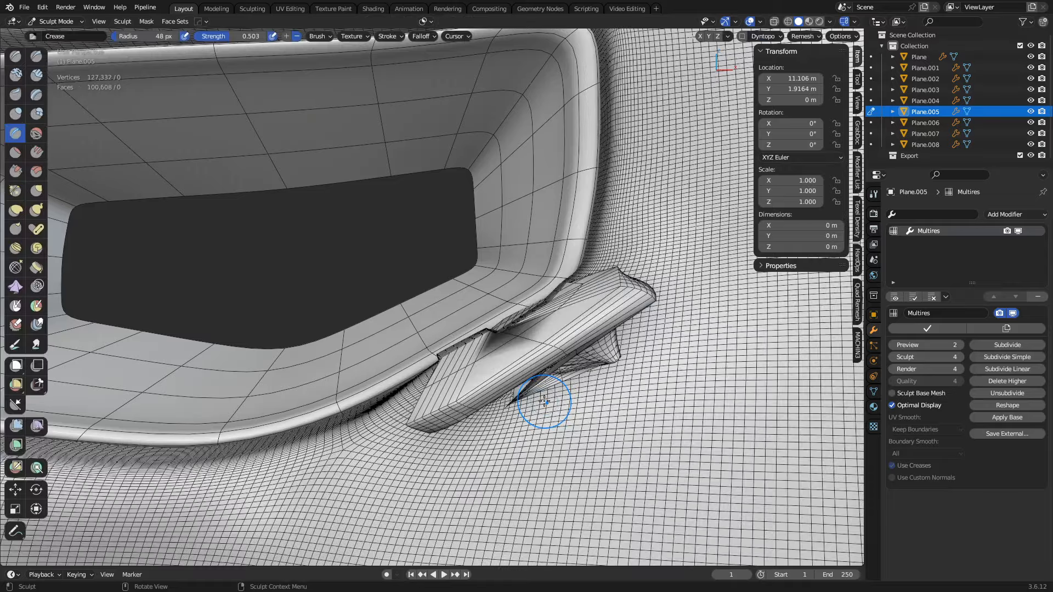
pyautogui.scroll(-4, 545, 404)
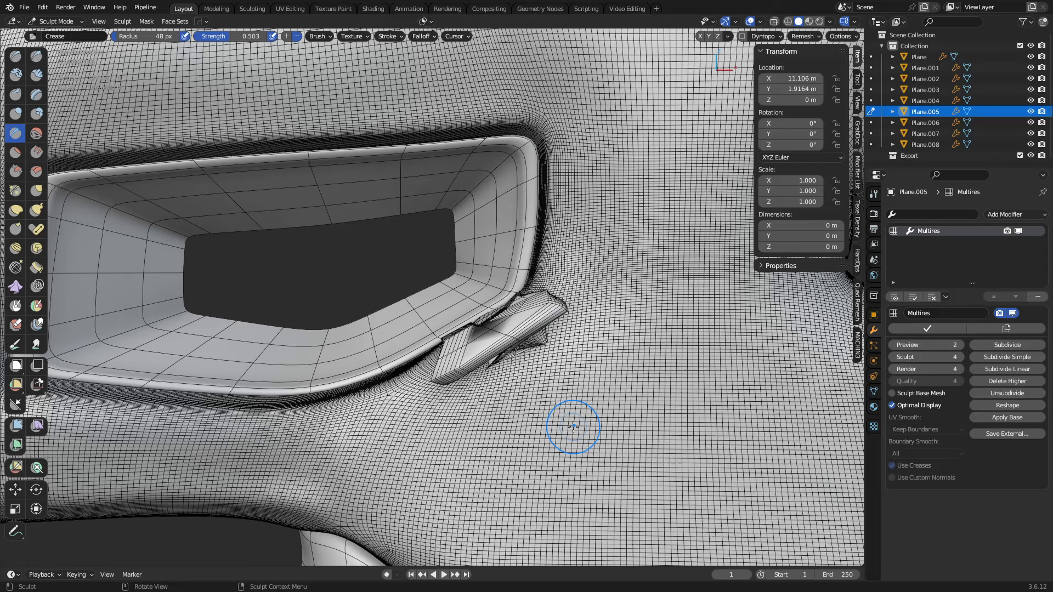
# - Smooth out the distorted patch by the opening's lower-right corner with the Smooth brush at 152 px radius and 0.279 strength
pyautogui.click(35, 132)
pyautogui.moveTo(470, 352)
pyautogui.mouseDown()
pyautogui.moveTo(464, 340)
pyautogui.moveTo(510, 325)
pyautogui.moveTo(477, 345)
pyautogui.moveTo(482, 336)
pyautogui.moveTo(497, 362)
pyautogui.moveTo(478, 328)
pyautogui.mouseUp()
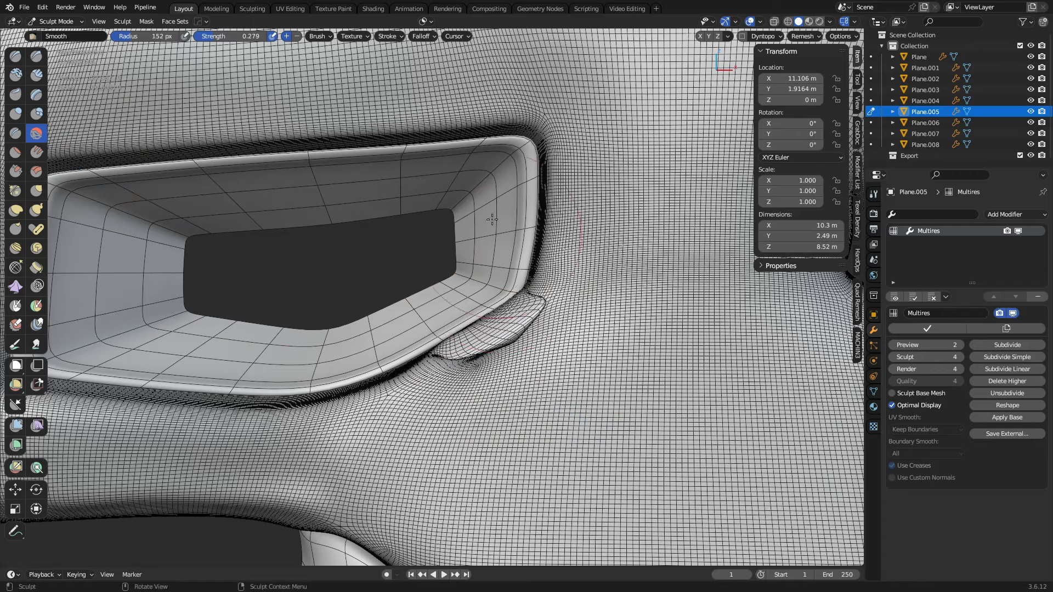
pyautogui.click(432, 21)
pyautogui.moveTo(521, 372)
pyautogui.mouseDown()
pyautogui.moveTo(494, 351)
pyautogui.moveTo(470, 355)
pyautogui.moveTo(516, 354)
pyautogui.moveTo(492, 354)
pyautogui.moveTo(463, 376)
pyautogui.moveTo(480, 346)
pyautogui.moveTo(515, 346)
pyautogui.moveTo(472, 354)
pyautogui.moveTo(514, 378)
pyautogui.moveTo(516, 312)
pyautogui.moveTo(462, 387)
pyautogui.mouseUp()
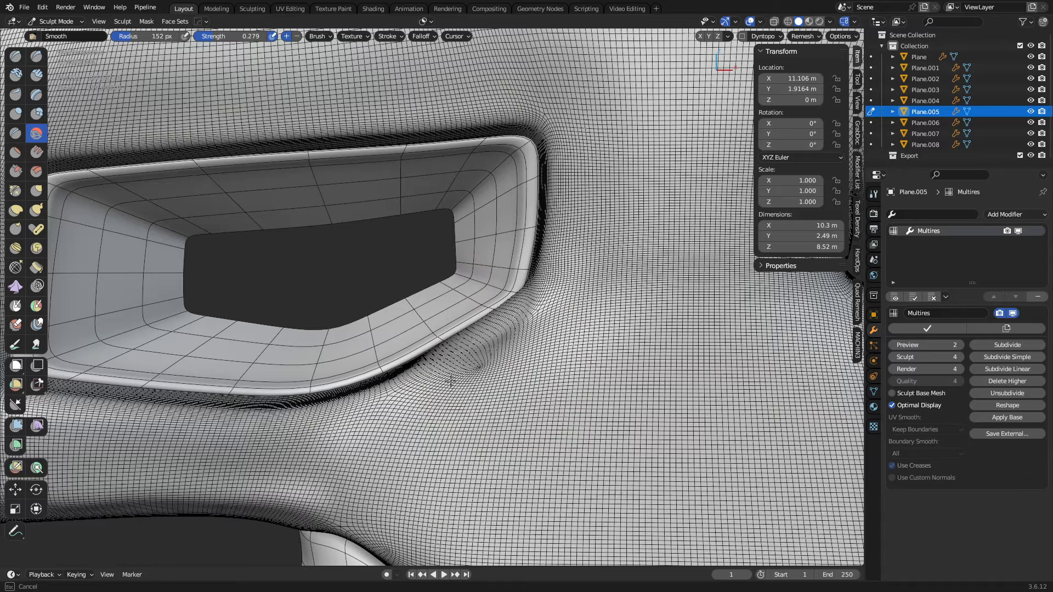
pyautogui.moveTo(509, 326); pyautogui.dragTo(482, 423)
# - Adjust the Smooth brush's strength and smooth the surface further below the opening's lower-right corner
pyautogui.moveTo(482, 423)
pyautogui.mouseDown(button='middle')
pyautogui.moveTo(568, 381)
pyautogui.moveTo(504, 417)
pyautogui.mouseUp(button='middle')
pyautogui.hotkey('shift', 'f')
pyautogui.click(555, 361)
pyautogui.moveTo(487, 363)
pyautogui.mouseDown()
pyautogui.moveTo(526, 362)
pyautogui.moveTo(482, 368)
pyautogui.moveTo(488, 357)
pyautogui.moveTo(509, 424)
pyautogui.mouseUp()
# - In Edit Mode, merge the short edge beside the opening's lower-right corner into one vertex
pyautogui.moveTo(508, 424)
pyautogui.mouseDown(button='middle')
pyautogui.moveTo(515, 413)
pyautogui.moveTo(480, 376)
pyautogui.mouseUp(button='middle')
pyautogui.hotkey('ctrl', 'Tab')
pyautogui.click(526, 390)
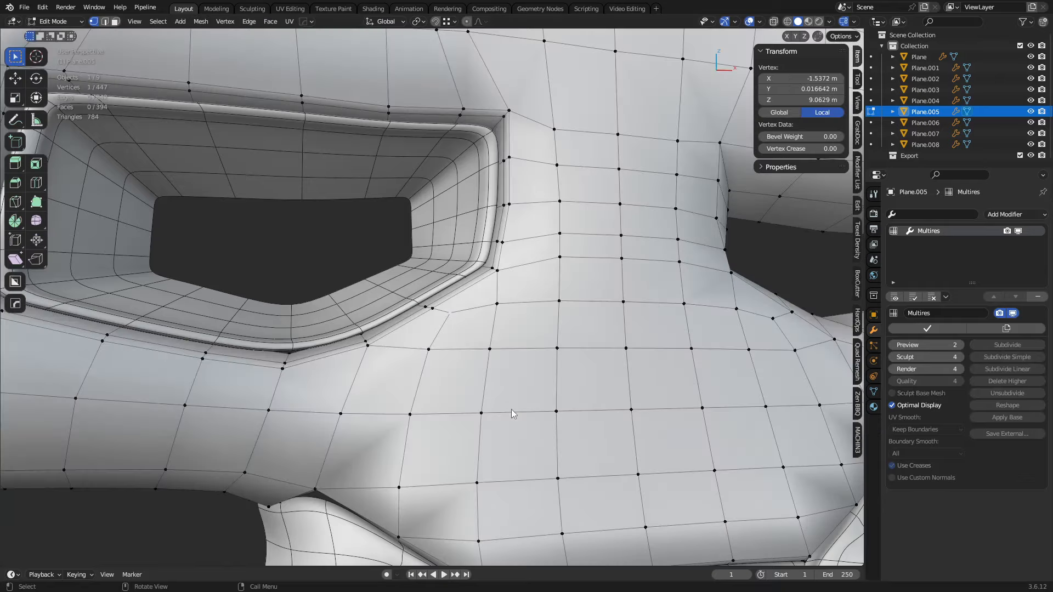
pyautogui.scroll(2, 495, 342)
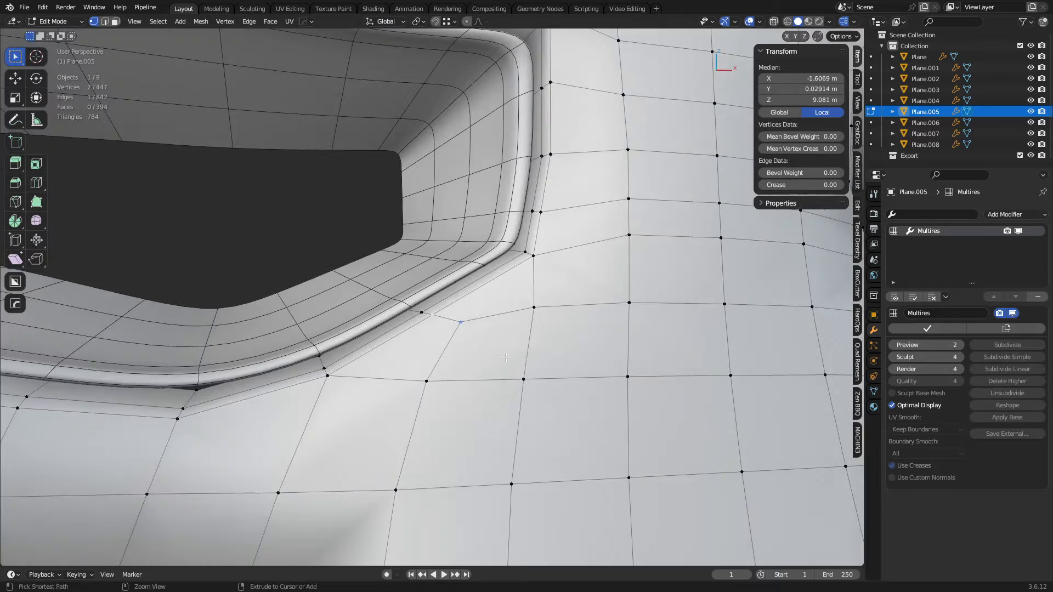
pyautogui.hotkey('ctrl', 'Tab')
pyautogui.click(527, 386)
# - In Sculpt Mode, smooth the patch below the opening's lower-right corner, and return to Edit Mode with nothing selected
pyautogui.moveTo(558, 404)
pyautogui.mouseDown(button='middle')
pyautogui.moveTo(583, 423)
pyautogui.moveTo(578, 404)
pyautogui.mouseUp(button='middle')
pyautogui.hotkey('ctrl', 'Tab')
pyautogui.click(582, 442)
pyautogui.moveTo(567, 438)
pyautogui.mouseDown()
pyautogui.moveTo(527, 384)
pyautogui.moveTo(493, 419)
pyautogui.moveTo(532, 372)
pyautogui.moveTo(573, 349)
pyautogui.moveTo(563, 350)
pyautogui.mouseUp()
pyautogui.hotkey('ctrl', 'Tab')
pyautogui.click(622, 371)
pyautogui.hotkey('alt', 'a')
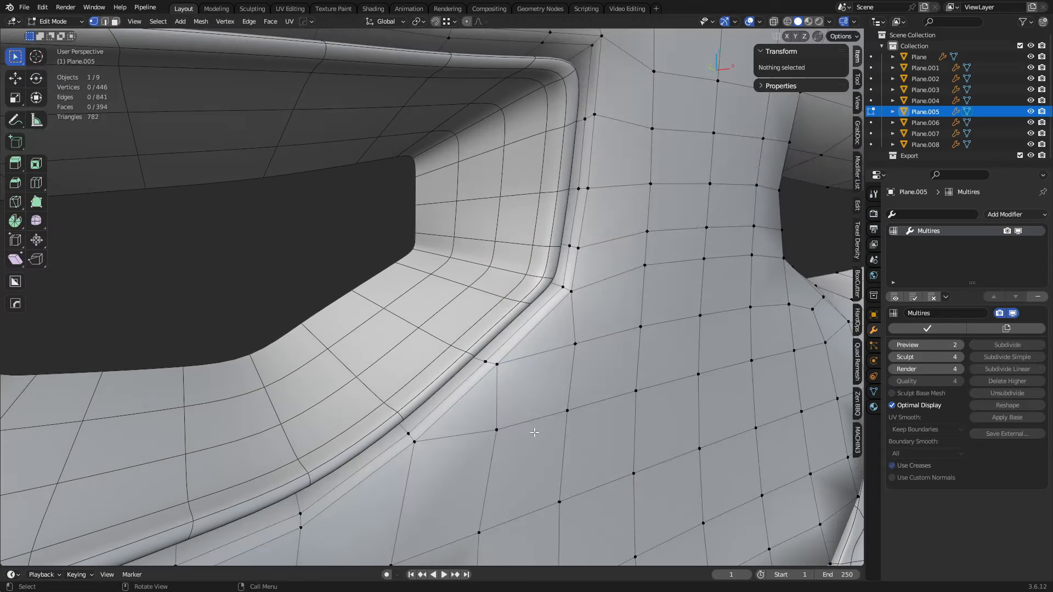
# - Merge the vertex below the opening's lower-right corner into the rim vertex above it and switch to edge selection
pyautogui.click(500, 428)
pyautogui.keyDown('shift'); pyautogui.moveTo(557, 470); pyautogui.dragTo(551, 411, button='middle'); pyautogui.keyUp('shift')
pyautogui.moveTo(491, 371); pyautogui.dragTo(436, 351, button='middle')
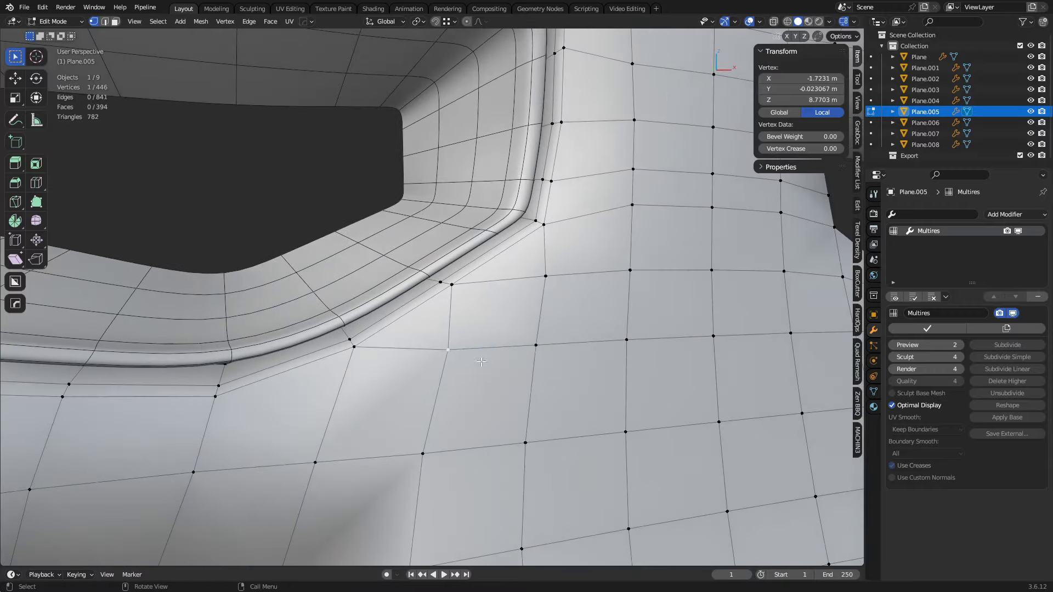
pyautogui.press('2')
pyautogui.press('1')
pyautogui.click(448, 350)
pyautogui.keyDown('shift'); pyautogui.click(452, 285); pyautogui.keyUp('shift')
pyautogui.press('1')
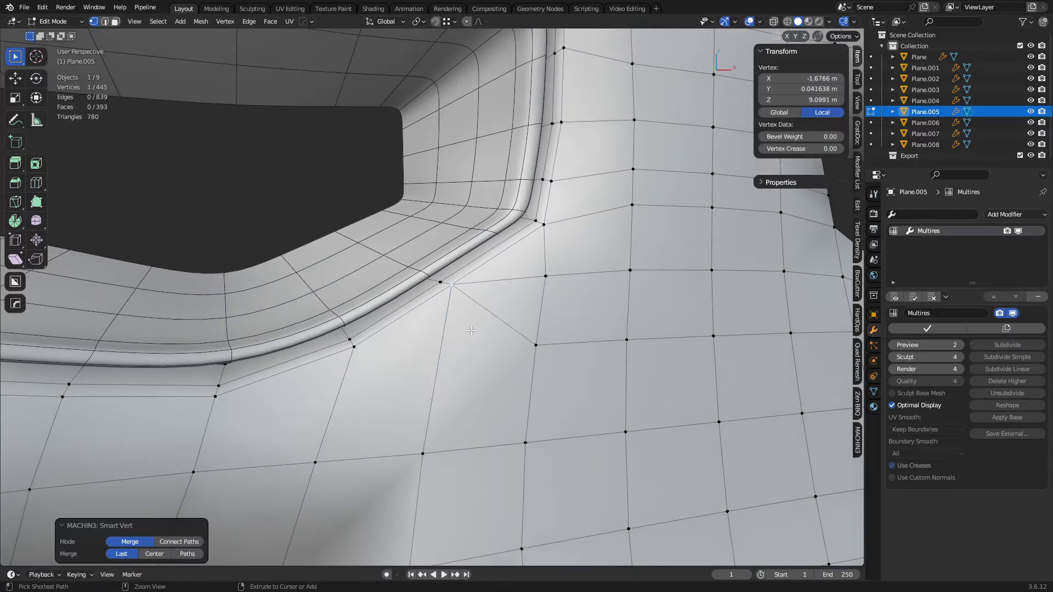
pyautogui.scroll(-3, 541, 317)
pyautogui.press('2')
pyautogui.click(442, 341)
pyautogui.keyDown('ctrl'); pyautogui.click(659, 336); pyautogui.keyUp('ctrl')
pyautogui.click(456, 300)
pyautogui.keyDown('ctrl'); pyautogui.click(617, 297); pyautogui.keyUp('ctrl')
pyautogui.press('g')
pyautogui.press('g')
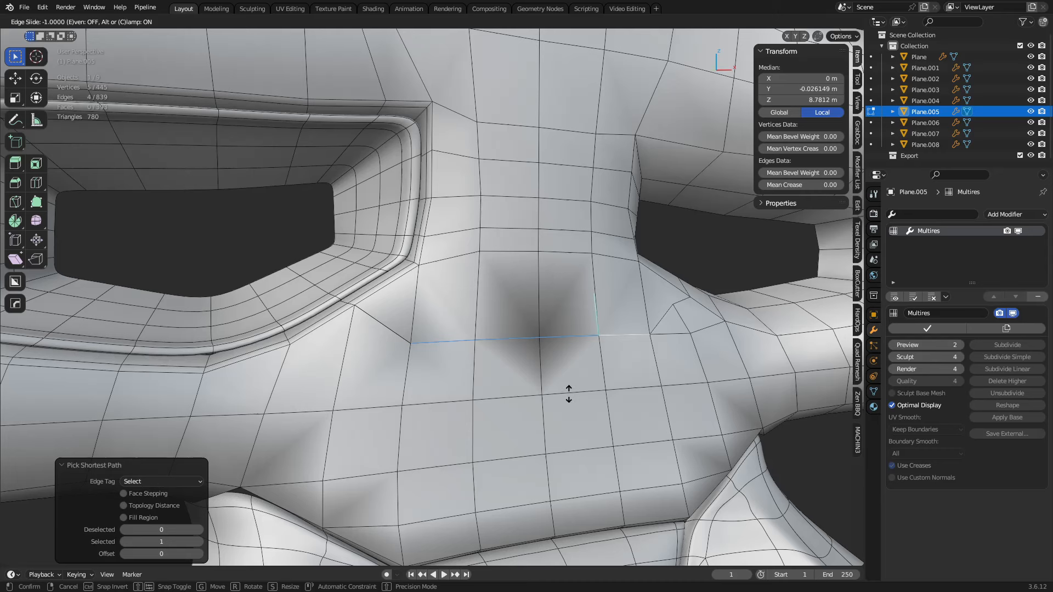
pyautogui.press('Escape')
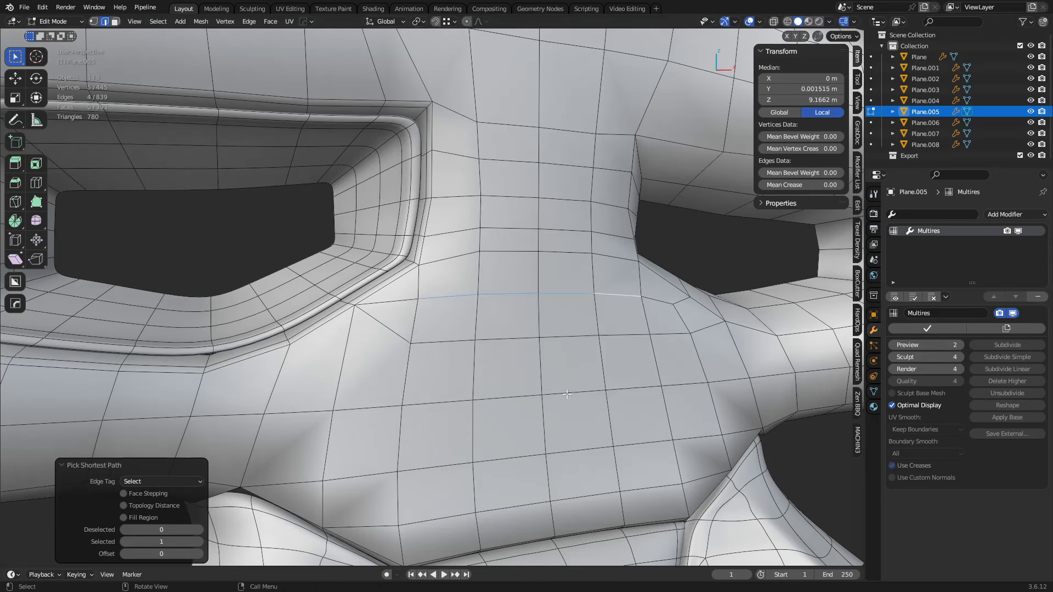
# - Dissolve the edge path running across the panel from the opening's lower-right corner, and symmetrize the whole mesh
pyautogui.click(399, 325)
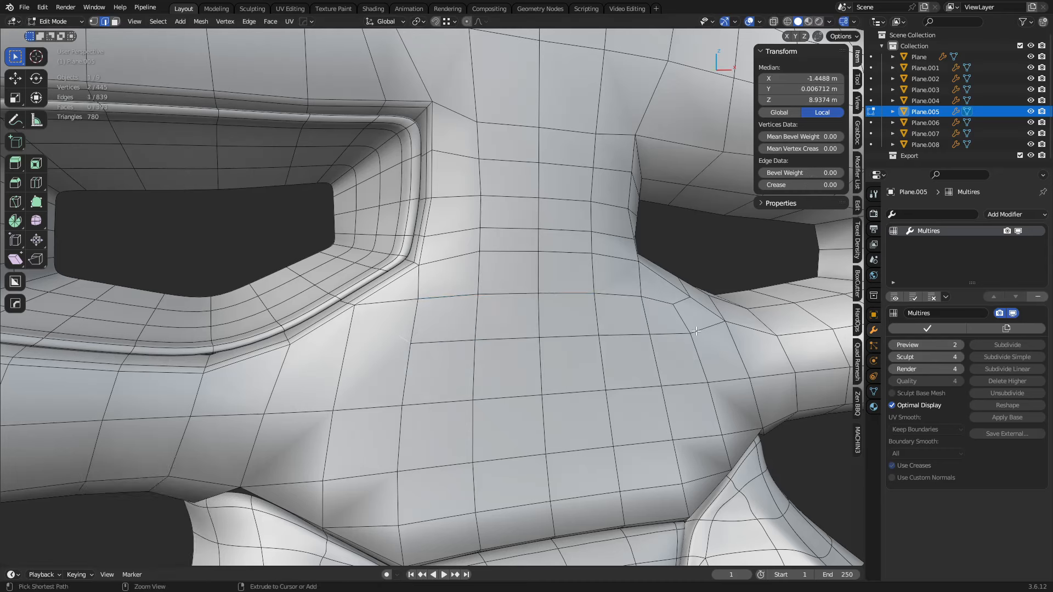
pyautogui.keyDown('ctrl'); pyautogui.click(648, 343); pyautogui.keyUp('ctrl')
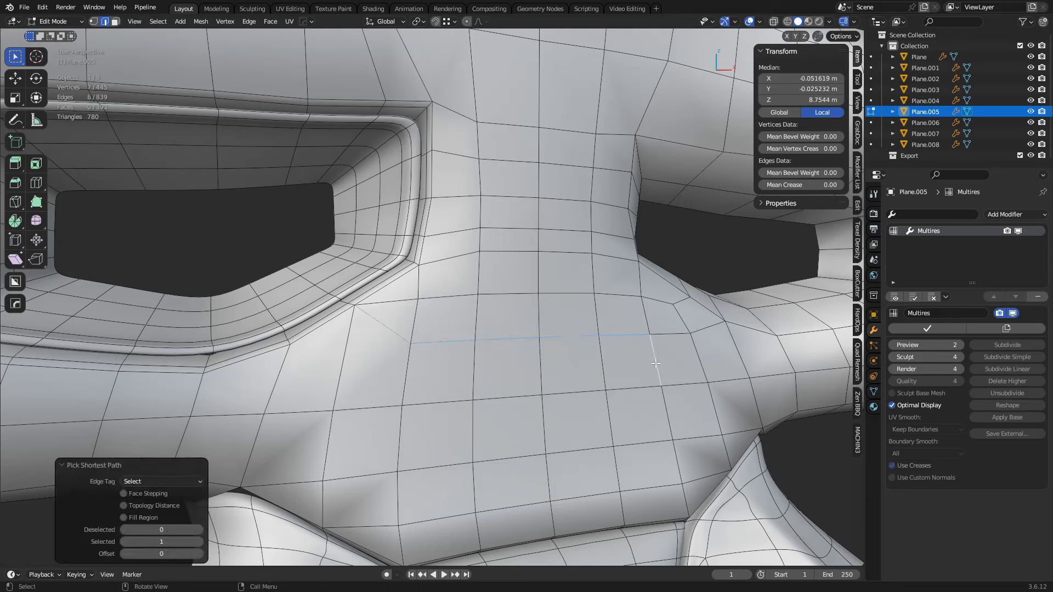
pyautogui.hotkey('ctrl', 'x')
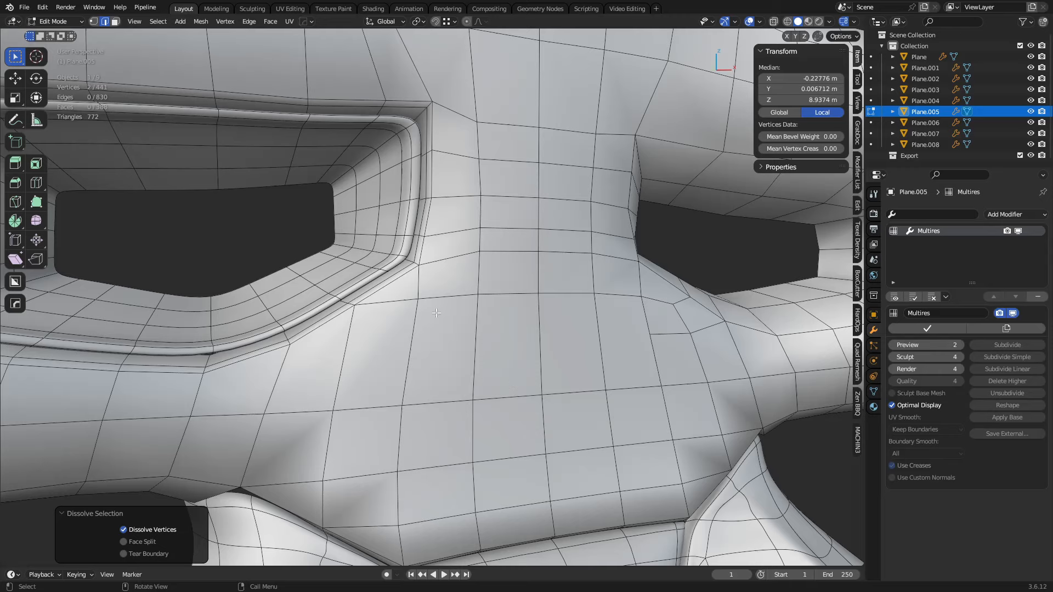
pyautogui.press('a')
pyautogui.hotkey('alt', 'x')
# - In Sculpt Mode, smooth the area between and below the openings at 0.782 strength, reducing the Smooth radius to 84 px beside the corner
pyautogui.press('Tab')
pyautogui.click(700, 434)
pyautogui.moveTo(443, 351)
pyautogui.mouseDown()
pyautogui.moveTo(360, 349)
pyautogui.moveTo(487, 336)
pyautogui.moveTo(606, 294)
pyautogui.moveTo(672, 306)
pyautogui.moveTo(694, 387)
pyautogui.mouseUp()
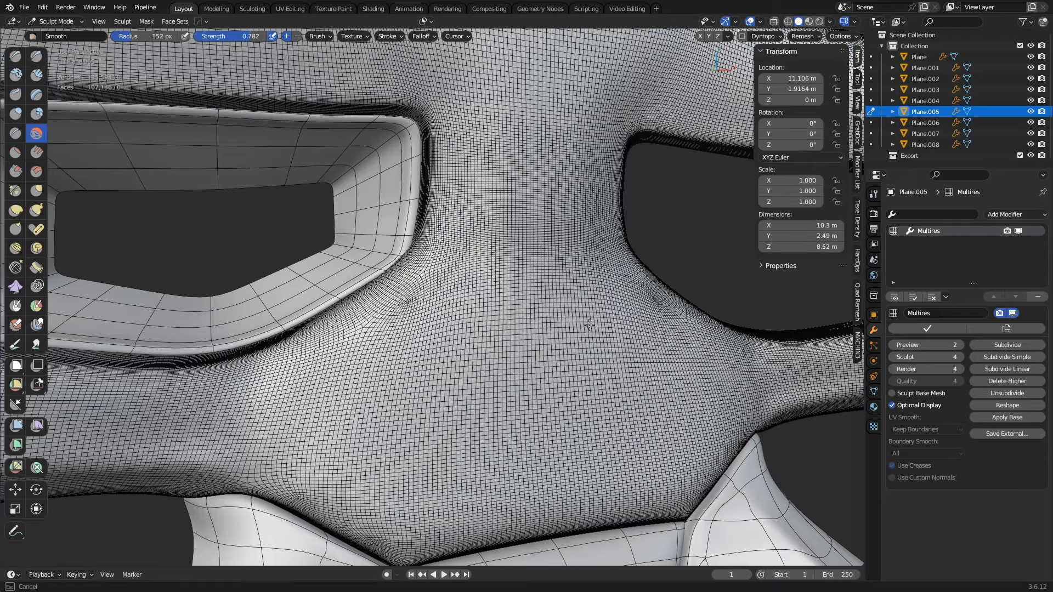
pyautogui.moveTo(540, 354)
pyautogui.mouseDown(button='middle')
pyautogui.moveTo(587, 345)
pyautogui.moveTo(576, 373)
pyautogui.moveTo(587, 400)
pyautogui.mouseUp(button='middle')
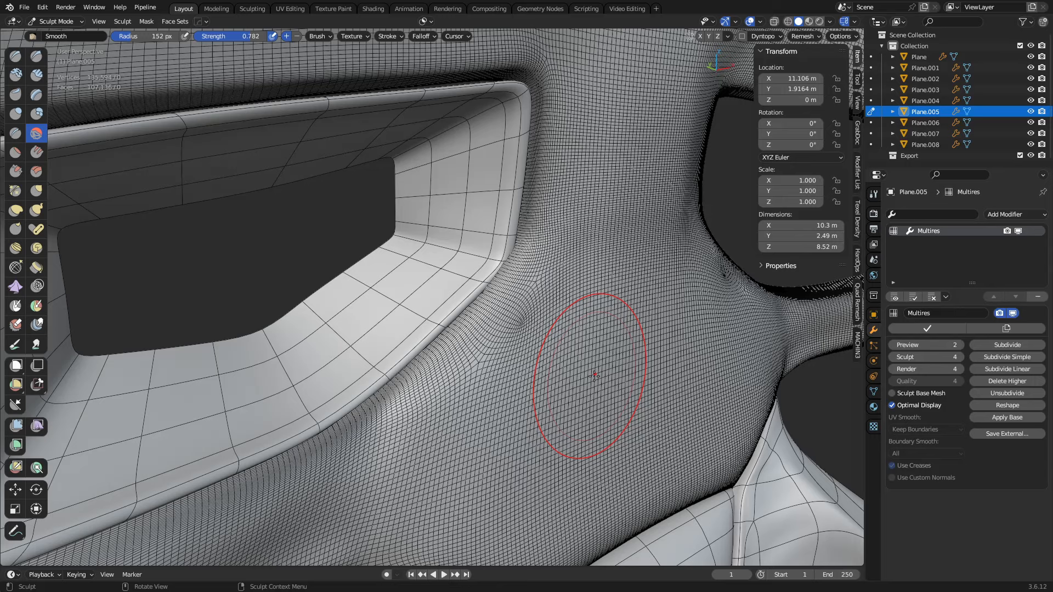
pyautogui.press('f')
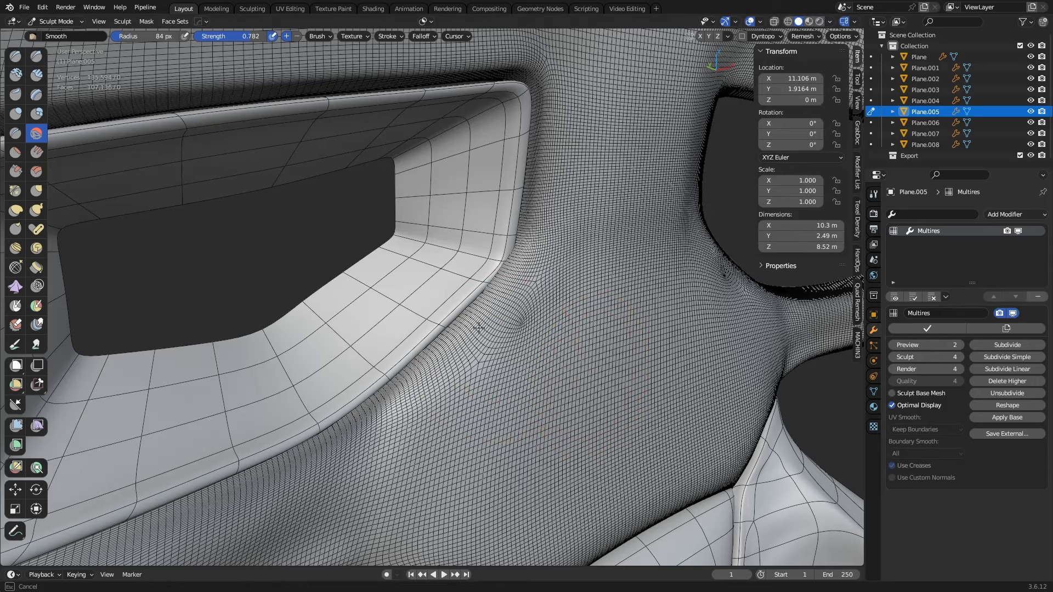
pyautogui.moveTo(505, 310)
pyautogui.mouseDown()
pyautogui.moveTo(454, 377)
pyautogui.moveTo(521, 307)
pyautogui.moveTo(482, 369)
pyautogui.moveTo(400, 435)
pyautogui.moveTo(406, 459)
pyautogui.mouseUp()
# - Hide the wireframe overlay and activate the Crease brush
pyautogui.scroll(-3, 411, 455)
pyautogui.moveTo(410, 455); pyautogui.dragTo(463, 215, button='middle')
pyautogui.hotkey('shift', 'alt', 'z')
pyautogui.moveTo(464, 214)
pyautogui.keyDown('ctrl'); pyautogui.mouseDown(button='middle')
pyautogui.moveTo(581, 254)
pyautogui.moveTo(530, 289)
pyautogui.moveTo(517, 329)
pyautogui.moveTo(489, 307)
pyautogui.moveTo(509, 288)
pyautogui.mouseUp(button='middle'); pyautogui.keyUp('ctrl')
pyautogui.scroll(4, 509, 288)
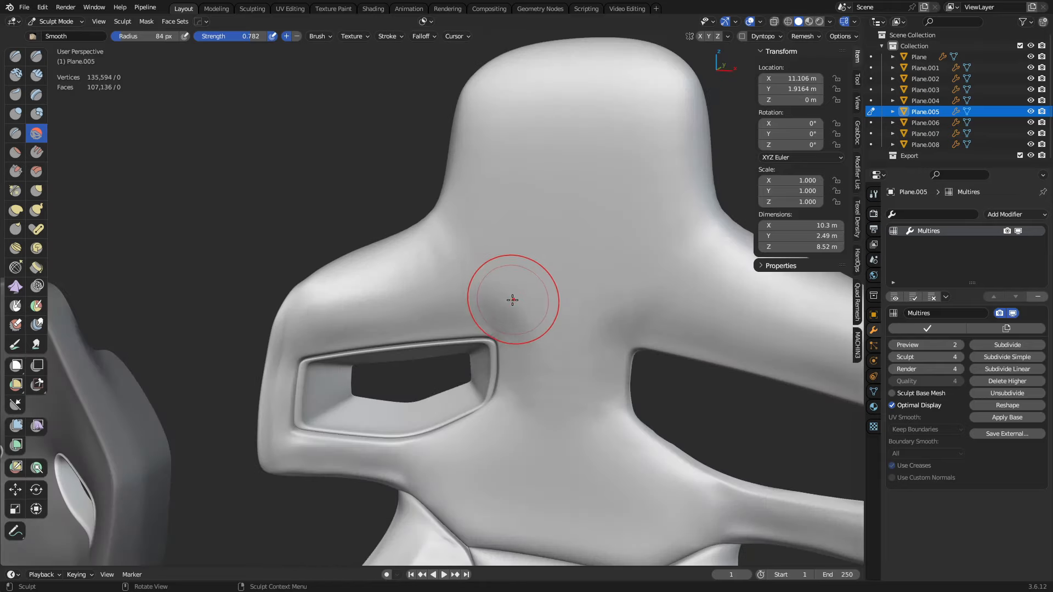
pyautogui.hotkey('shift', 'space')
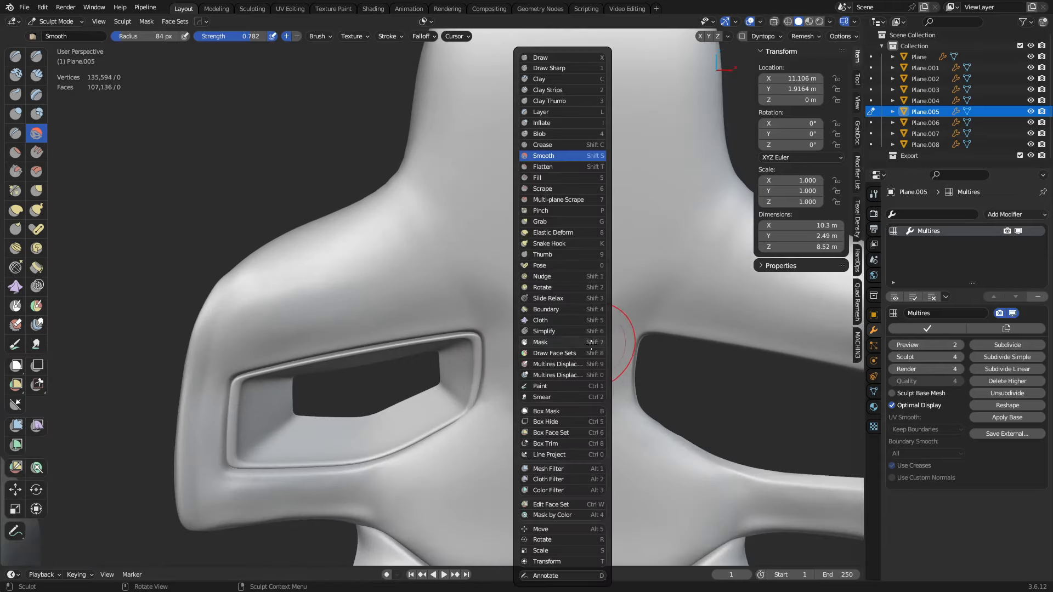
pyautogui.click(590, 353)
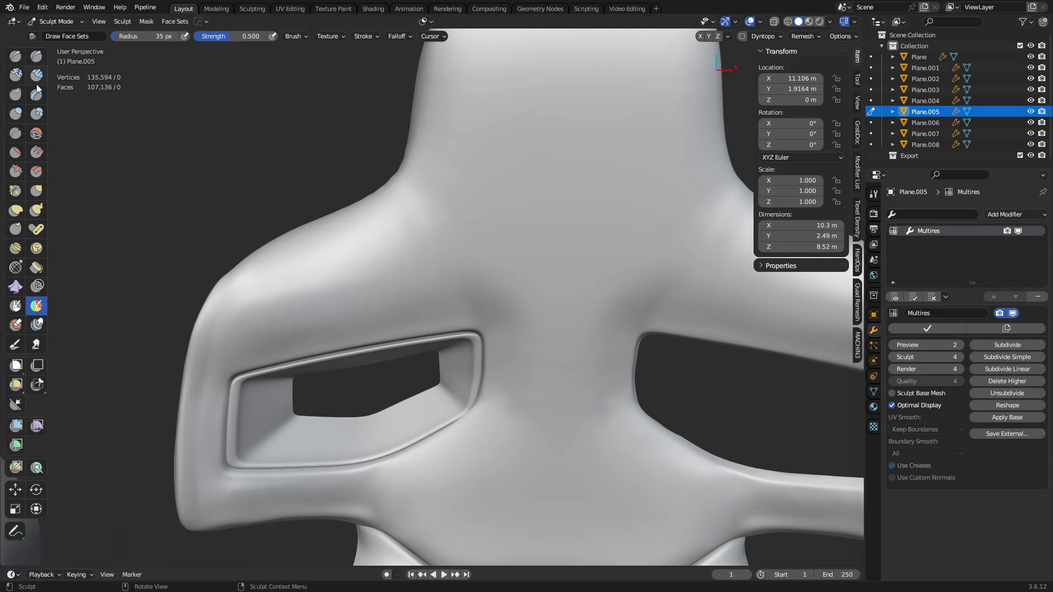
pyautogui.click(15, 133)
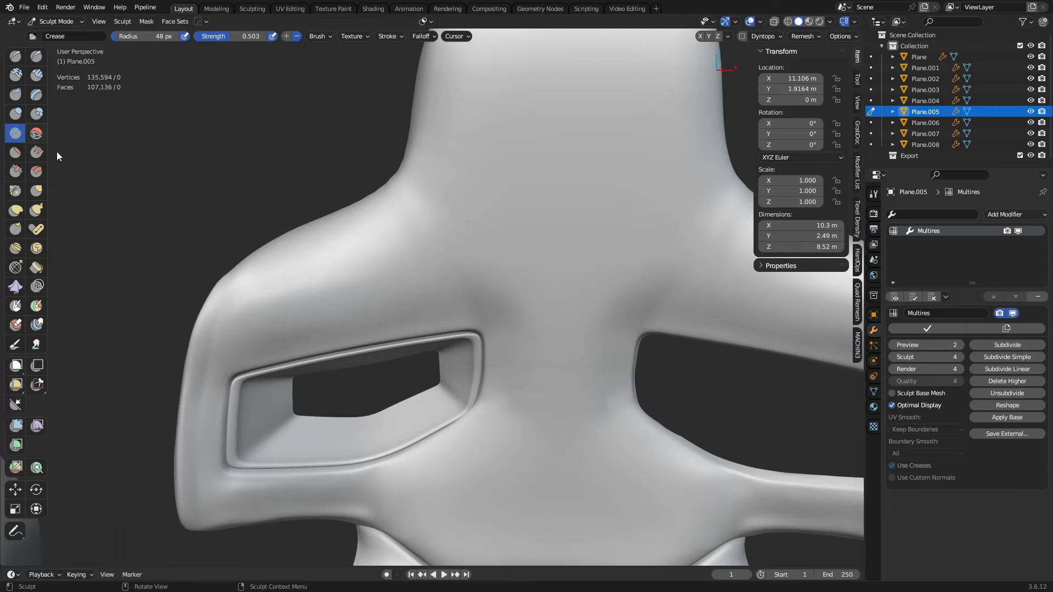
# - Carve a diagonal seam from the headrest's left base toward the opening with the Crease brush at 27 px radius
pyautogui.moveTo(546, 293); pyautogui.dragTo(499, 280, button='middle')
pyautogui.scroll(-3, 499, 279)
pyautogui.keyDown('shift'); pyautogui.moveTo(455, 466); pyautogui.dragTo(488, 460, button='middle'); pyautogui.keyUp('shift')
pyautogui.keyDown('ctrl'); pyautogui.moveTo(468, 331); pyautogui.dragTo(441, 239, button='middle'); pyautogui.keyUp('ctrl')
pyautogui.keyDown('shift'); pyautogui.moveTo(442, 239); pyautogui.dragTo(482, 336, button='middle'); pyautogui.keyUp('shift')
pyautogui.hotkey('shift', 'z')
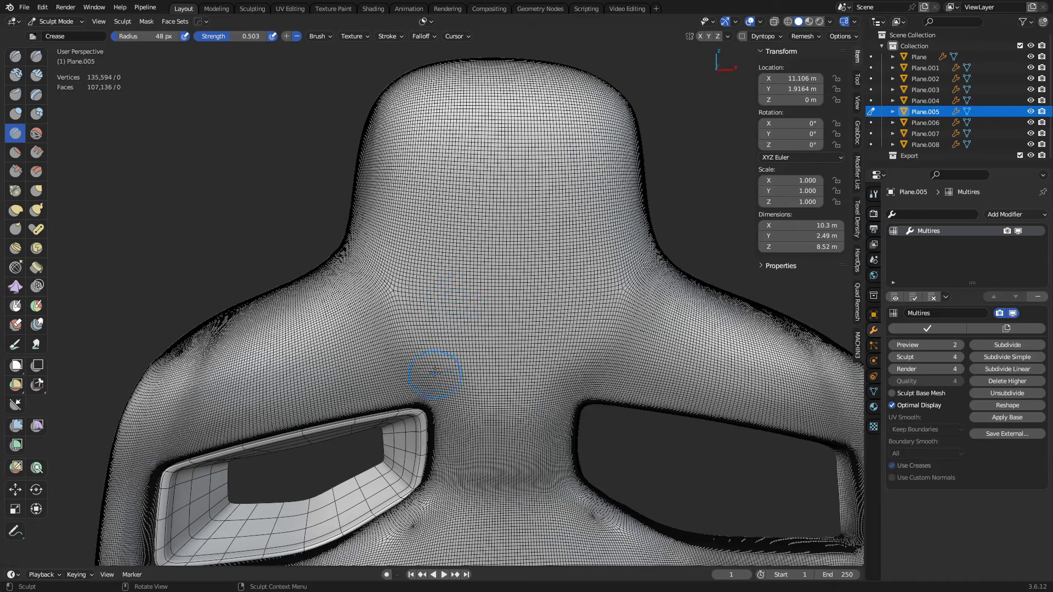
pyautogui.press('f')
pyautogui.click(420, 372)
pyautogui.moveTo(434, 395); pyautogui.dragTo(371, 324, button='middle')
pyautogui.moveTo(339, 275); pyautogui.dragTo(420, 368)
pyautogui.moveTo(448, 412); pyautogui.dragTo(391, 286, button='middle')
pyautogui.hotkey('shift', 'z')
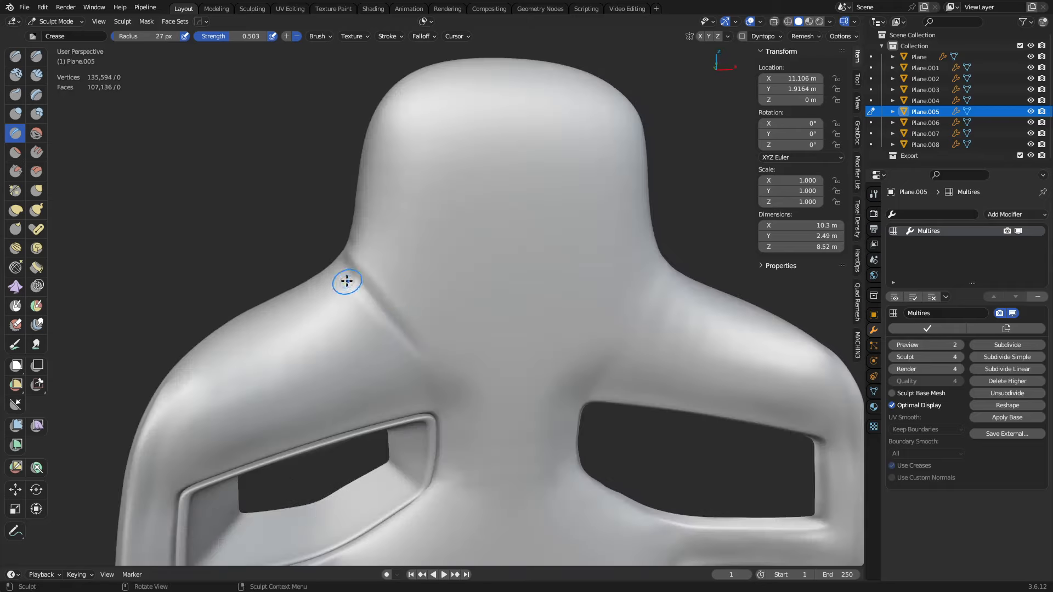
# - Deepen the diagonal seam and extend it to the opening's upper-right corner
pyautogui.moveTo(392, 318)
pyautogui.mouseDown()
pyautogui.moveTo(351, 266)
pyautogui.moveTo(395, 321)
pyautogui.mouseUp()
pyautogui.moveTo(442, 379); pyautogui.dragTo(407, 309, button='middle')
pyautogui.moveTo(384, 303)
pyautogui.mouseDown()
pyautogui.moveTo(430, 353)
pyautogui.moveTo(420, 379)
pyautogui.moveTo(385, 291)
pyautogui.moveTo(419, 326)
pyautogui.moveTo(415, 397)
pyautogui.moveTo(409, 313)
pyautogui.moveTo(393, 298)
pyautogui.moveTo(424, 367)
pyautogui.mouseUp()
pyautogui.scroll(3, 430, 353)
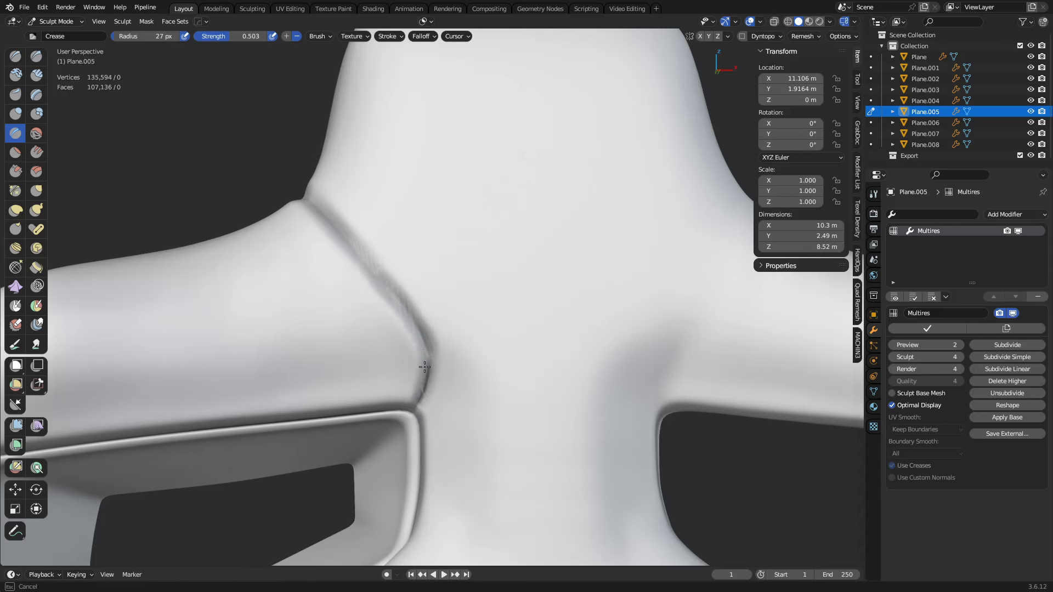
pyautogui.moveTo(424, 367); pyautogui.dragTo(432, 381, button='middle')
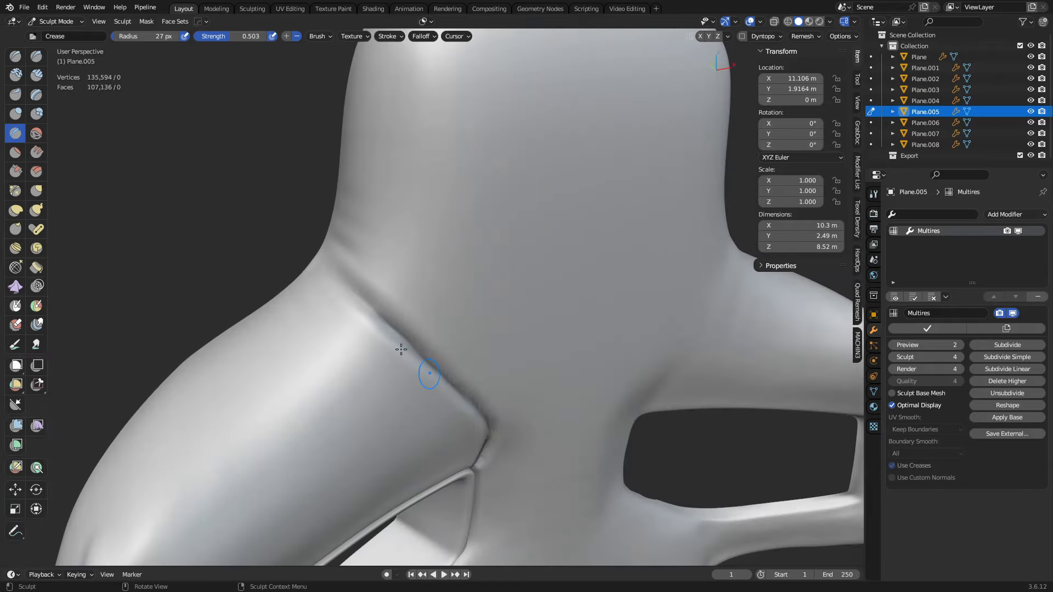
pyautogui.moveTo(372, 306)
pyautogui.mouseDown()
pyautogui.moveTo(329, 277)
pyautogui.moveTo(377, 319)
pyautogui.moveTo(343, 282)
pyautogui.mouseUp()
# - Retrace the diagonal seam along its full length with the Crease brush to sharpen it
pyautogui.moveTo(483, 401); pyautogui.dragTo(422, 351, button='middle')
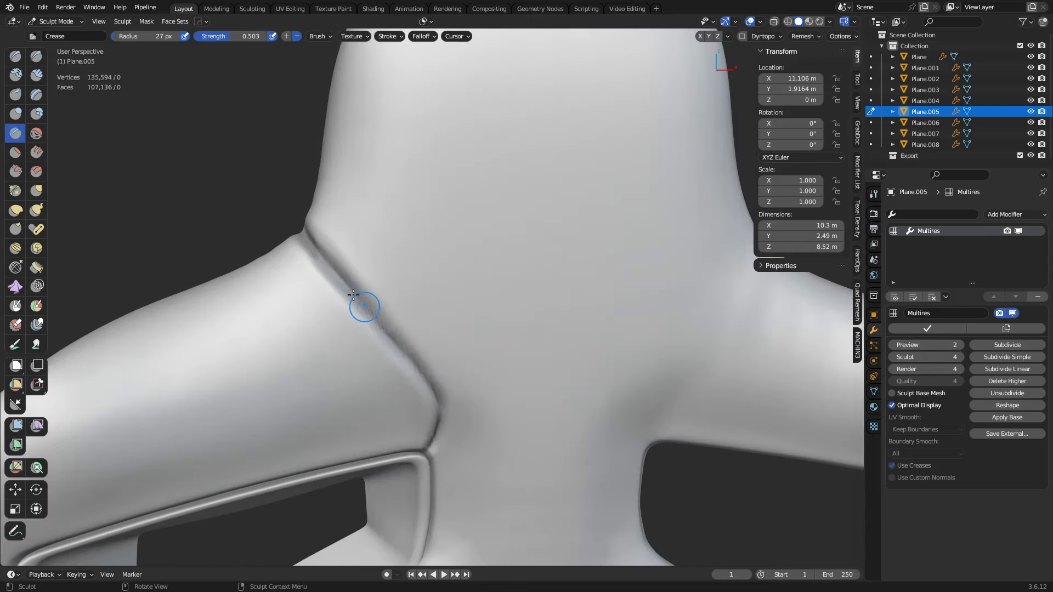
pyautogui.moveTo(323, 264); pyautogui.dragTo(388, 342)
pyautogui.moveTo(384, 340); pyautogui.dragTo(430, 398)
pyautogui.moveTo(314, 252); pyautogui.dragTo(423, 388)
pyautogui.scroll(-4, 494, 369)
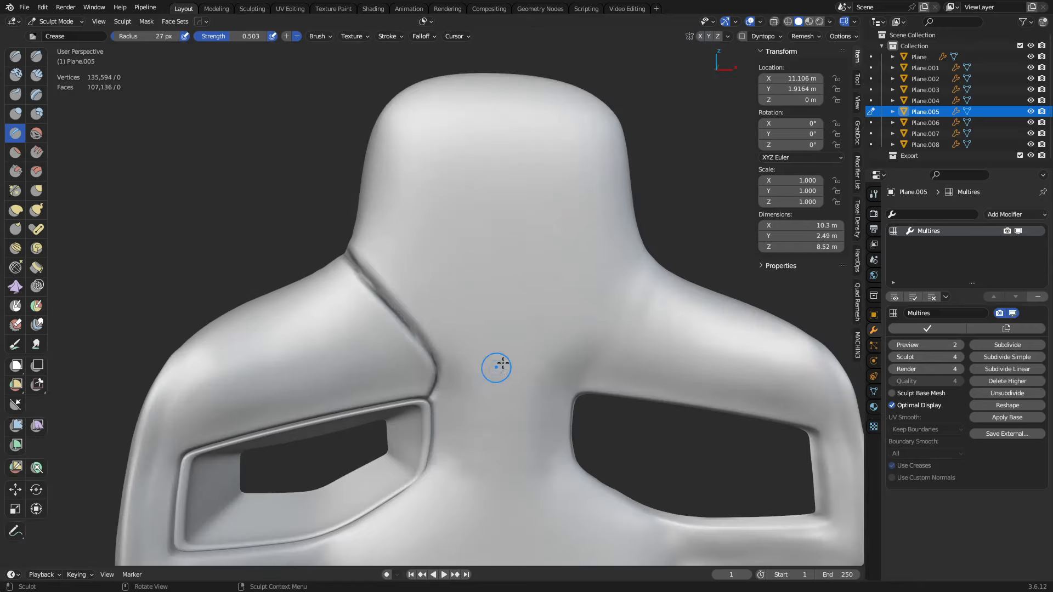
pyautogui.moveTo(494, 369)
pyautogui.mouseDown(button='middle')
pyautogui.moveTo(534, 351)
pyautogui.moveTo(525, 336)
pyautogui.moveTo(571, 265)
pyautogui.moveTo(532, 341)
pyautogui.moveTo(567, 313)
pyautogui.moveTo(536, 345)
pyautogui.moveTo(435, 304)
pyautogui.mouseUp(button='middle')
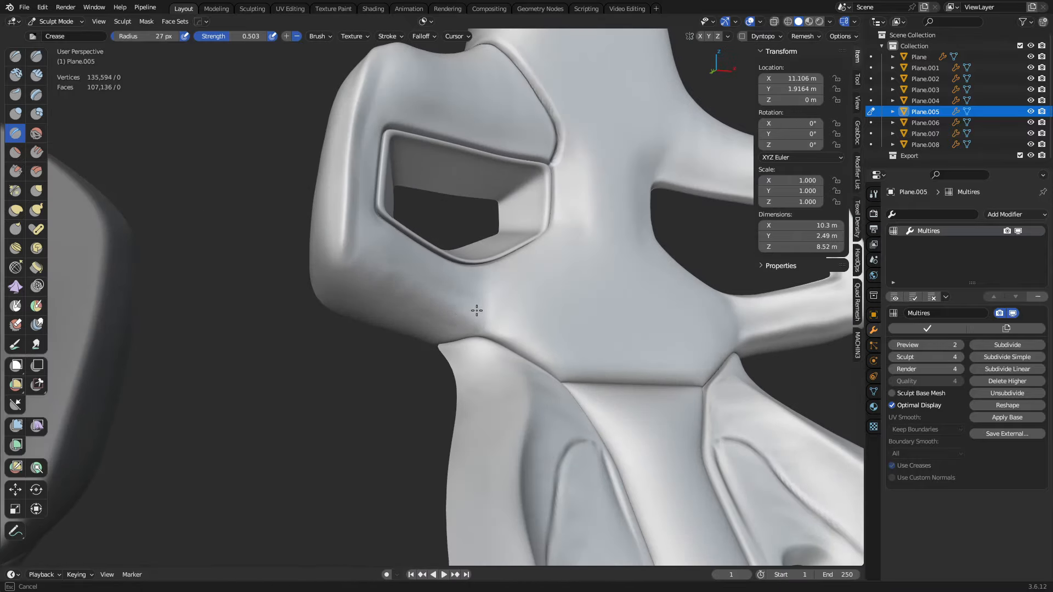
pyautogui.moveTo(360, 259); pyautogui.dragTo(380, 365, button='middle')
pyautogui.moveTo(407, 115); pyautogui.dragTo(379, 305)
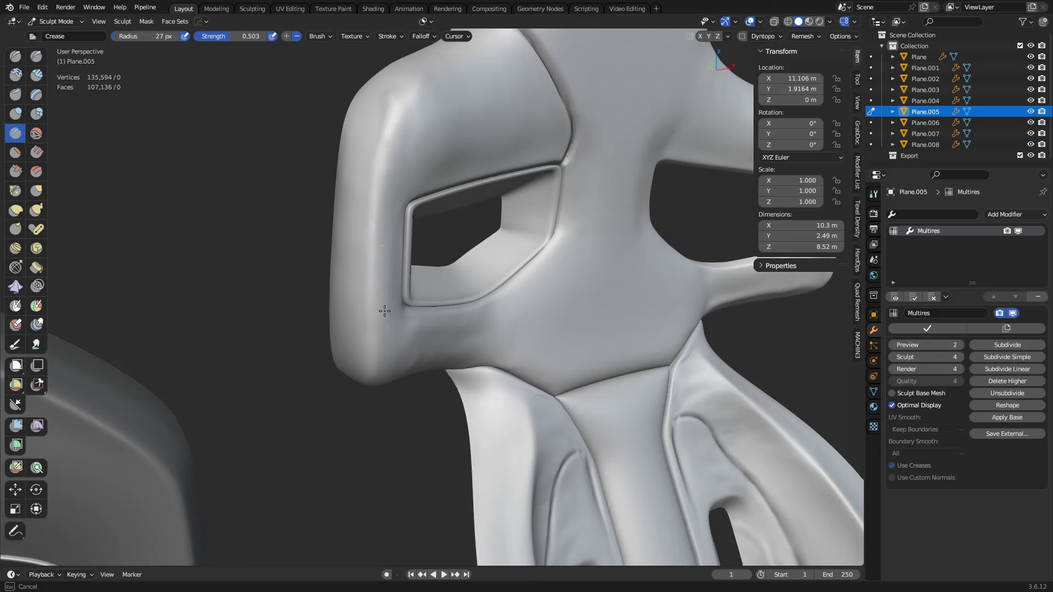
pyautogui.hotkey('ctrl', 'z')
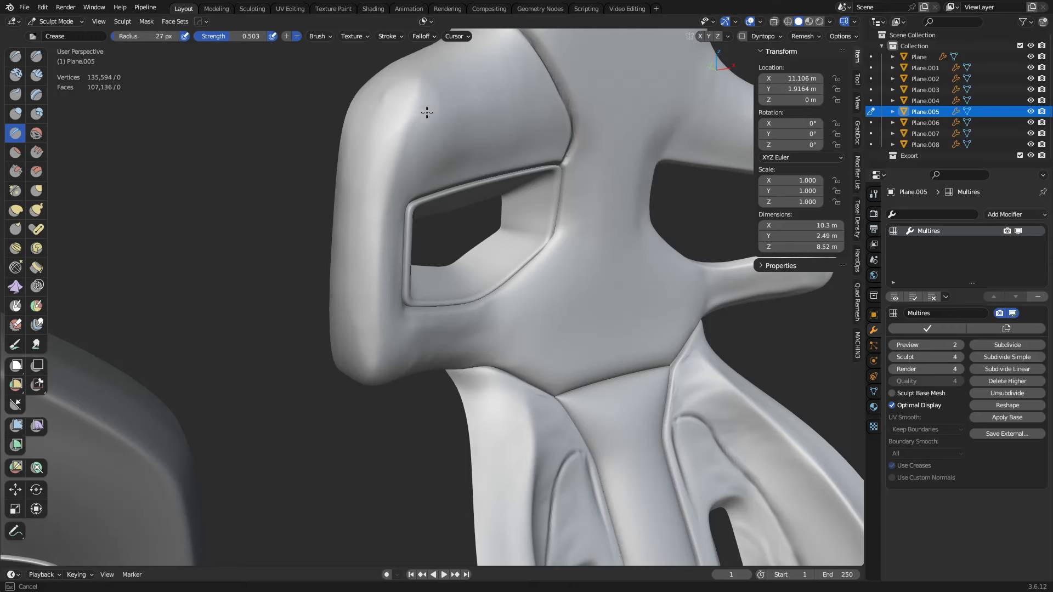
# - Smooth the shoulder surface around the opening's outer side with the Smooth brush at 69 px radius and 0.309 strength
pyautogui.moveTo(385, 299); pyautogui.dragTo(422, 282, button='middle')
pyautogui.moveTo(367, 233); pyautogui.dragTo(366, 233)
pyautogui.moveTo(399, 170); pyautogui.dragTo(398, 170)
pyautogui.hotkey('shift', 'f')
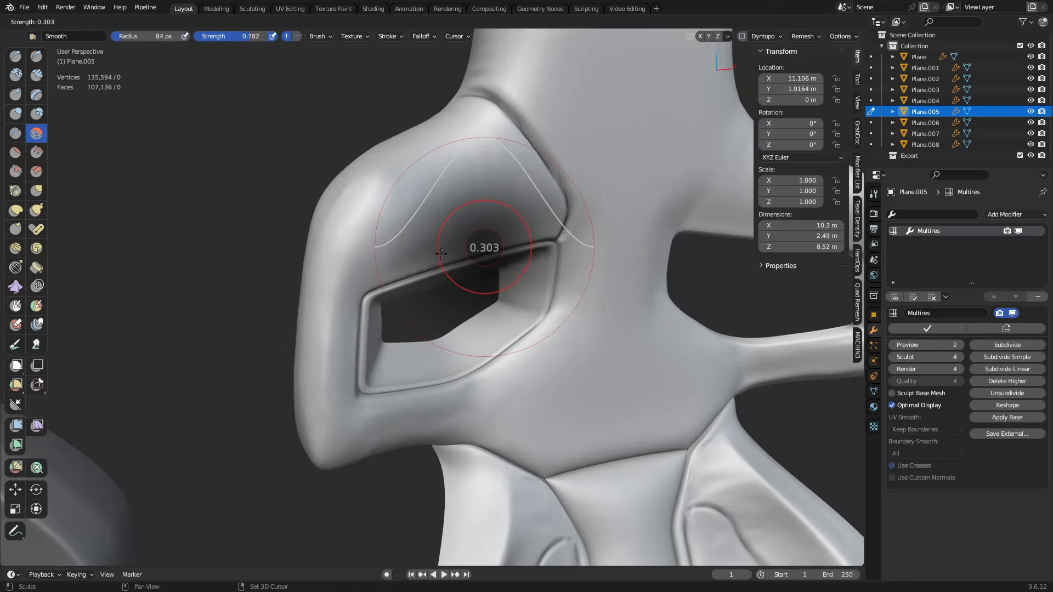
pyautogui.click(441, 254)
pyautogui.press('f')
pyautogui.click(412, 232)
pyautogui.press('f')
pyautogui.click(372, 240)
pyautogui.moveTo(371, 240); pyautogui.dragTo(378, 242, button='middle')
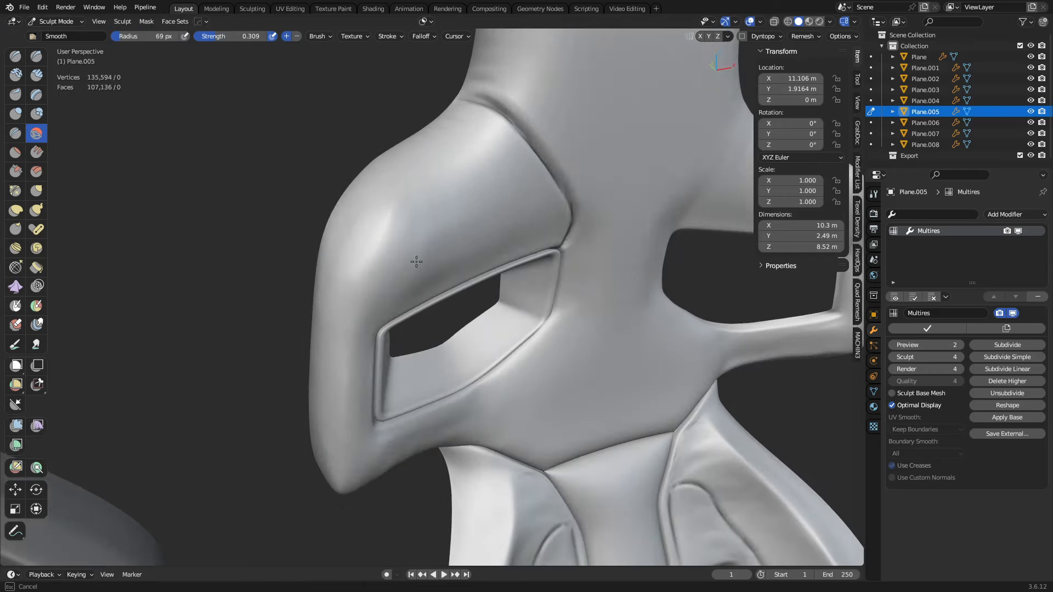
pyautogui.moveTo(377, 247); pyautogui.dragTo(352, 247, button='middle')
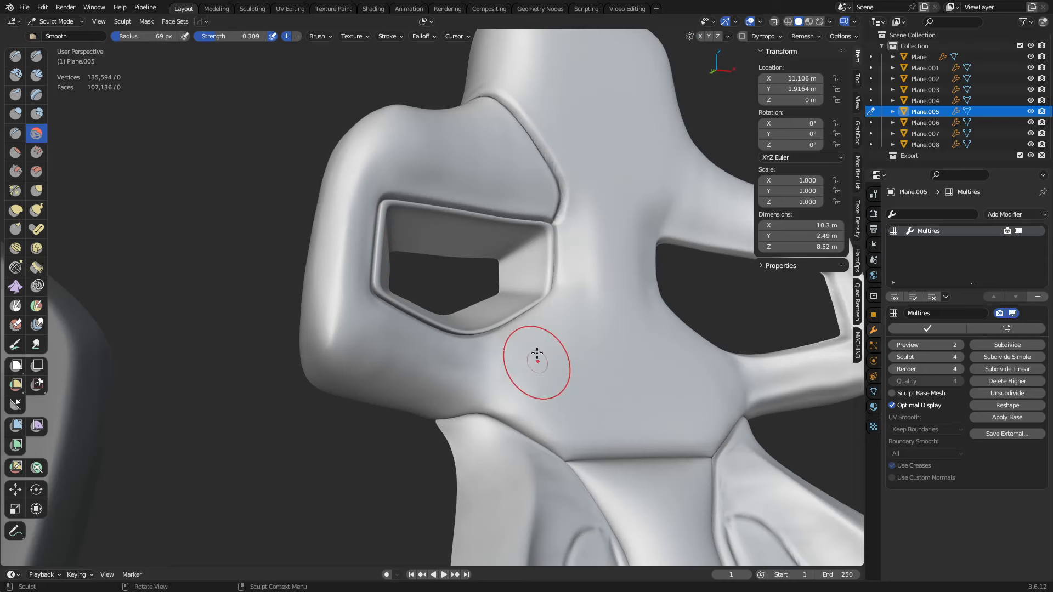
# - Carve a short vertical seam from the opening's lower rim to the panel's bottom edge with the Crease brush at 27 px
pyautogui.click(16, 138)
pyautogui.moveTo(484, 335); pyautogui.dragTo(495, 413)
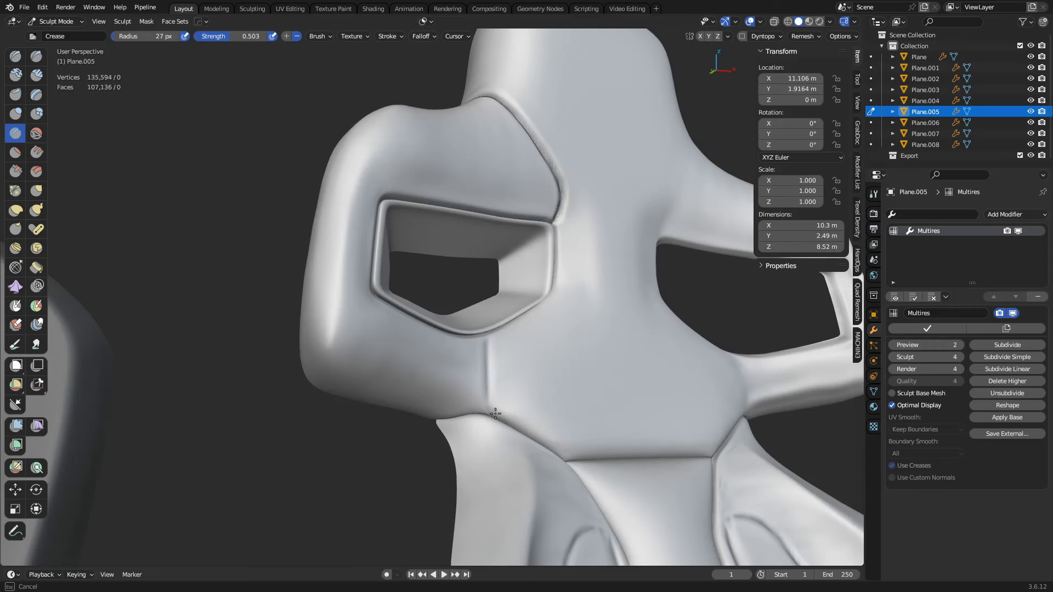
pyautogui.moveTo(486, 375); pyautogui.dragTo(486, 372)
pyautogui.moveTo(491, 408); pyautogui.dragTo(496, 377)
pyautogui.moveTo(491, 337); pyautogui.dragTo(490, 334)
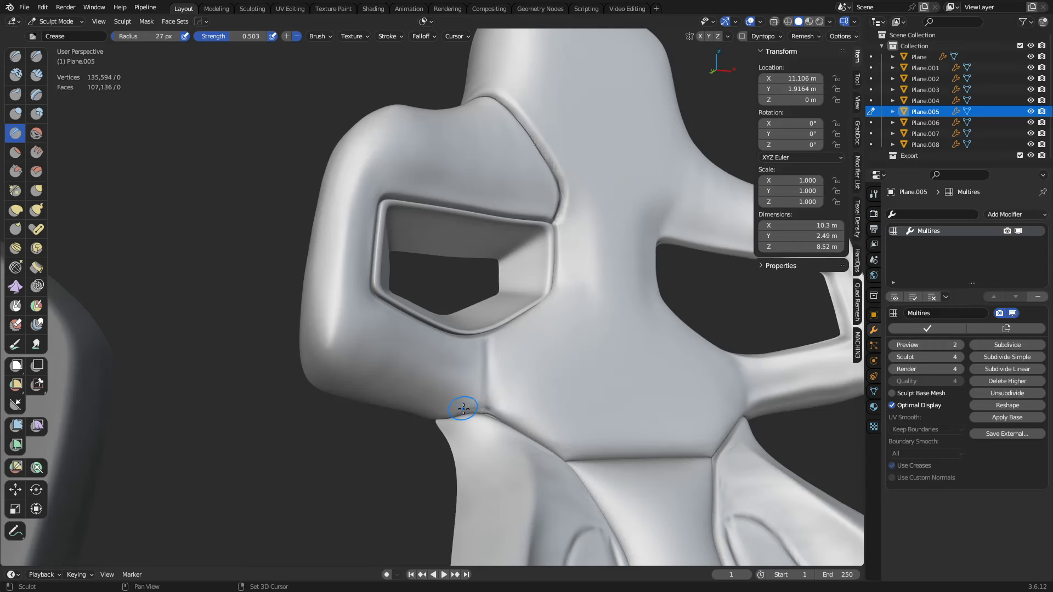
pyautogui.moveTo(500, 370)
pyautogui.mouseDown(button='middle')
pyautogui.moveTo(463, 432)
pyautogui.moveTo(452, 365)
pyautogui.mouseUp(button='middle')
pyautogui.moveTo(419, 421); pyautogui.dragTo(393, 450)
pyautogui.keyDown('shift'); pyautogui.moveTo(447, 446); pyautogui.dragTo(503, 365, button='middle'); pyautogui.keyUp('shift')
pyautogui.moveTo(448, 411); pyautogui.dragTo(447, 368)
# - Draw a curved crease on the central strip, from the diagonal seam's lower end down beside the opening's inner side
pyautogui.moveTo(460, 430)
pyautogui.mouseDown(button='middle')
pyautogui.moveTo(545, 352)
pyautogui.moveTo(519, 312)
pyautogui.moveTo(489, 339)
pyautogui.mouseUp(button='middle')
pyautogui.moveTo(465, 355); pyautogui.dragTo(497, 368)
pyautogui.moveTo(466, 254); pyautogui.dragTo(481, 272)
pyautogui.moveTo(472, 251); pyautogui.dragTo(494, 277)
pyautogui.moveTo(492, 269); pyautogui.dragTo(493, 366)
pyautogui.moveTo(484, 398); pyautogui.dragTo(448, 238, button='middle')
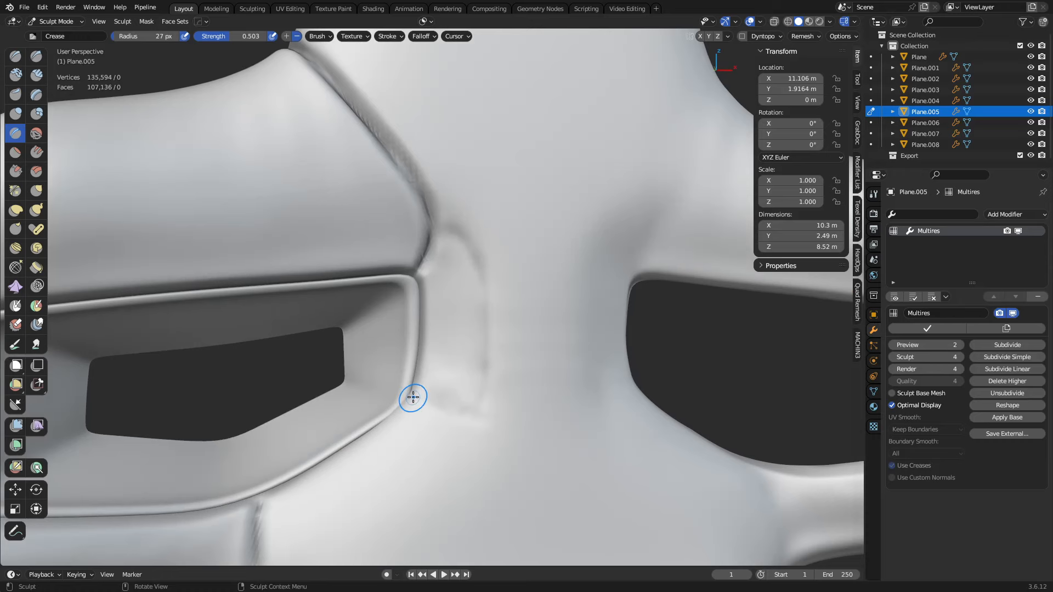
# - Join the curved crease's lower end to the opening's rim and extend it as a shallow U across the panel's centre
pyautogui.moveTo(438, 407)
pyautogui.mouseDown()
pyautogui.moveTo(467, 406)
pyautogui.moveTo(484, 351)
pyautogui.mouseUp()
pyautogui.moveTo(478, 411); pyautogui.dragTo(482, 426)
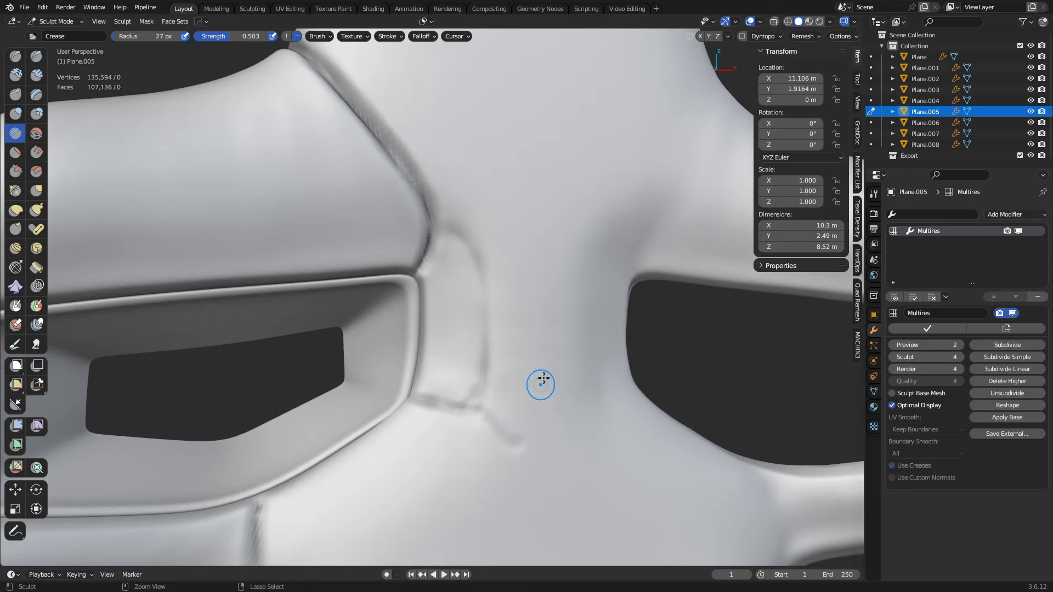
pyautogui.scroll(-5, 531, 364)
pyautogui.moveTo(435, 312)
pyautogui.mouseDown()
pyautogui.moveTo(477, 305)
pyautogui.moveTo(498, 285)
pyautogui.mouseUp()
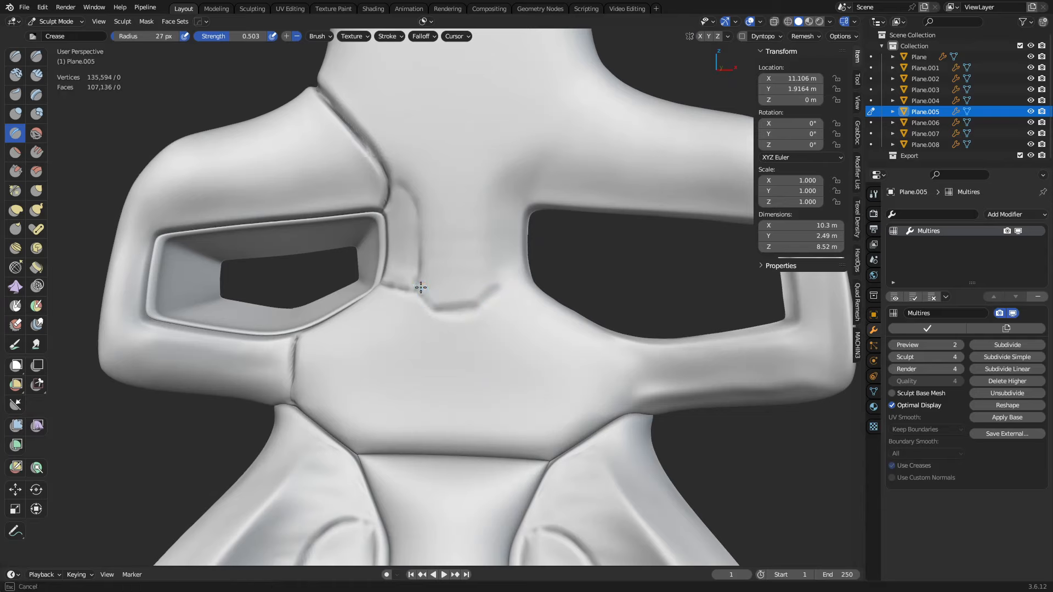
# - Deepen the curved crease beside the opening and the shallow U across the panel's centre with the Crease brush at 20 px
pyautogui.moveTo(463, 315)
pyautogui.mouseDown(button='middle')
pyautogui.moveTo(476, 369)
pyautogui.moveTo(502, 368)
pyautogui.mouseUp(button='middle')
pyautogui.keyDown('ctrl'); pyautogui.moveTo(477, 346); pyautogui.dragTo(482, 312, button='middle'); pyautogui.keyUp('ctrl')
pyautogui.press('f')
pyautogui.click(475, 336)
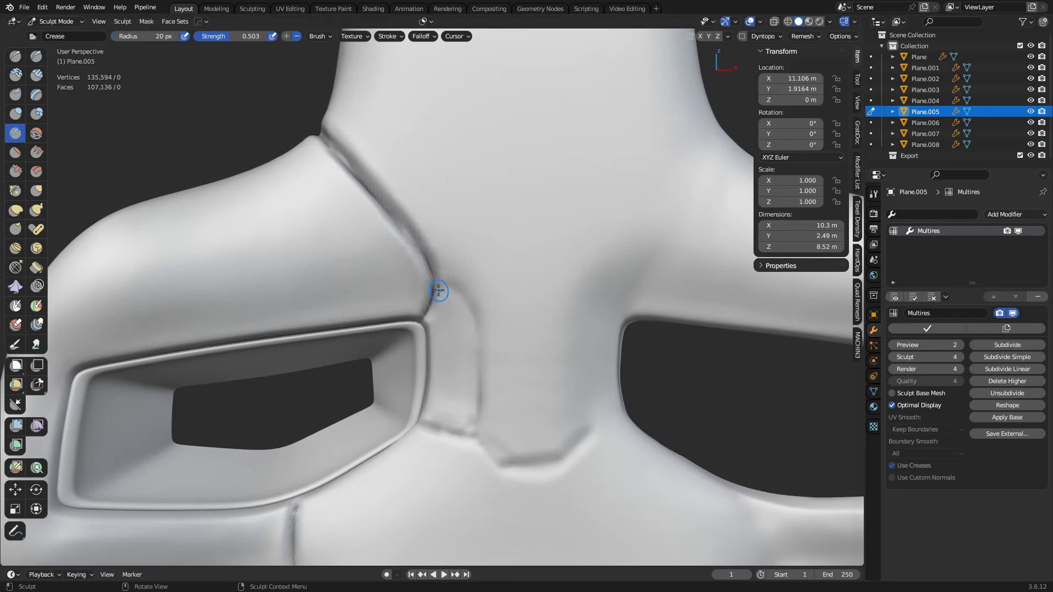
pyautogui.moveTo(439, 289); pyautogui.dragTo(481, 340)
pyautogui.moveTo(481, 396)
pyautogui.mouseDown()
pyautogui.moveTo(474, 360)
pyautogui.moveTo(481, 429)
pyautogui.moveTo(430, 430)
pyautogui.moveTo(451, 434)
pyautogui.moveTo(473, 406)
pyautogui.moveTo(493, 458)
pyautogui.moveTo(537, 451)
pyautogui.mouseUp()
# - Switch sculpting from the upper panel to the narrow central strip between the two long slots
pyautogui.keyDown('ctrl'); pyautogui.moveTo(518, 356); pyautogui.dragTo(532, 461, button='middle'); pyautogui.keyUp('ctrl')
pyautogui.keyDown('shift'); pyautogui.moveTo(518, 277); pyautogui.dragTo(512, 367, button='middle'); pyautogui.keyUp('shift')
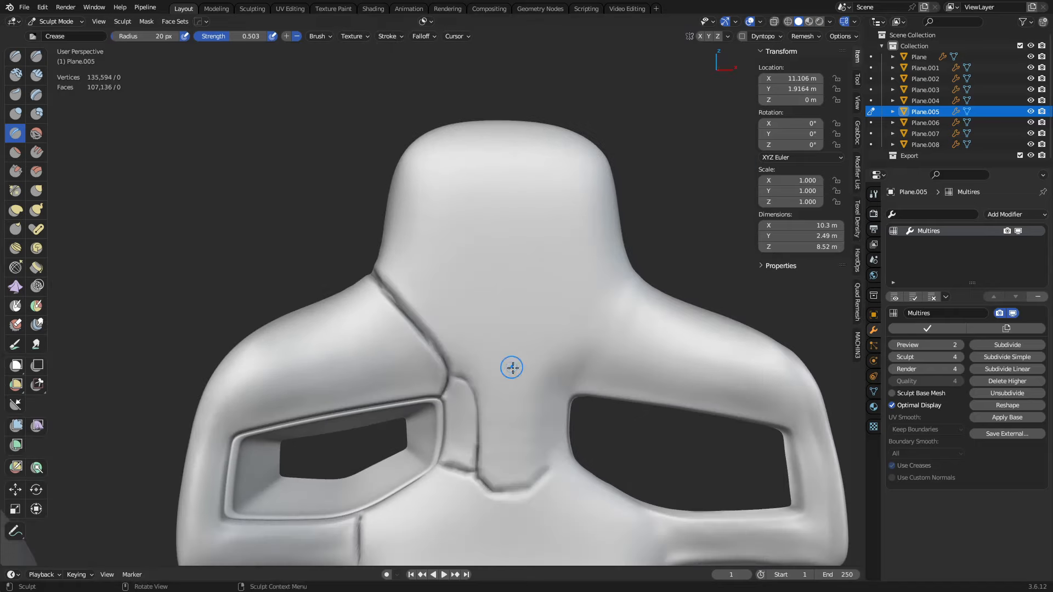
pyautogui.scroll(-4, 512, 367)
pyautogui.keyDown('shift'); pyautogui.moveTo(530, 403); pyautogui.dragTo(517, 204, button='middle'); pyautogui.keyUp('shift')
pyautogui.scroll(3, 487, 407)
pyautogui.moveTo(479, 402)
pyautogui.mouseDown(button='middle')
pyautogui.moveTo(488, 316)
pyautogui.moveTo(608, 456)
pyautogui.moveTo(574, 312)
pyautogui.moveTo(527, 264)
pyautogui.mouseUp(button='middle')
pyautogui.scroll(4, 483, 241)
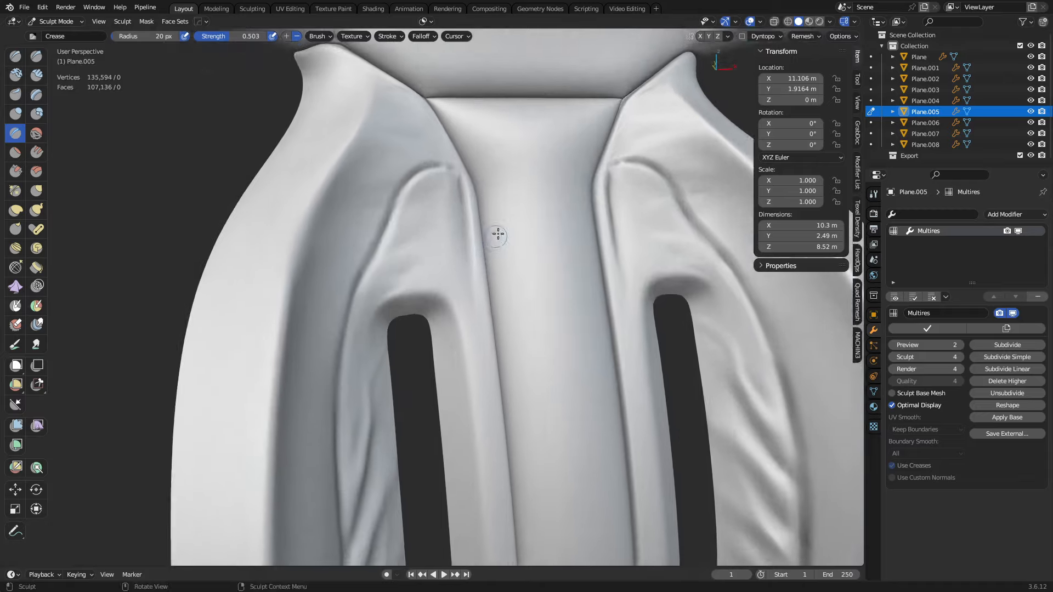
pyautogui.hotkey('alt', 'q')
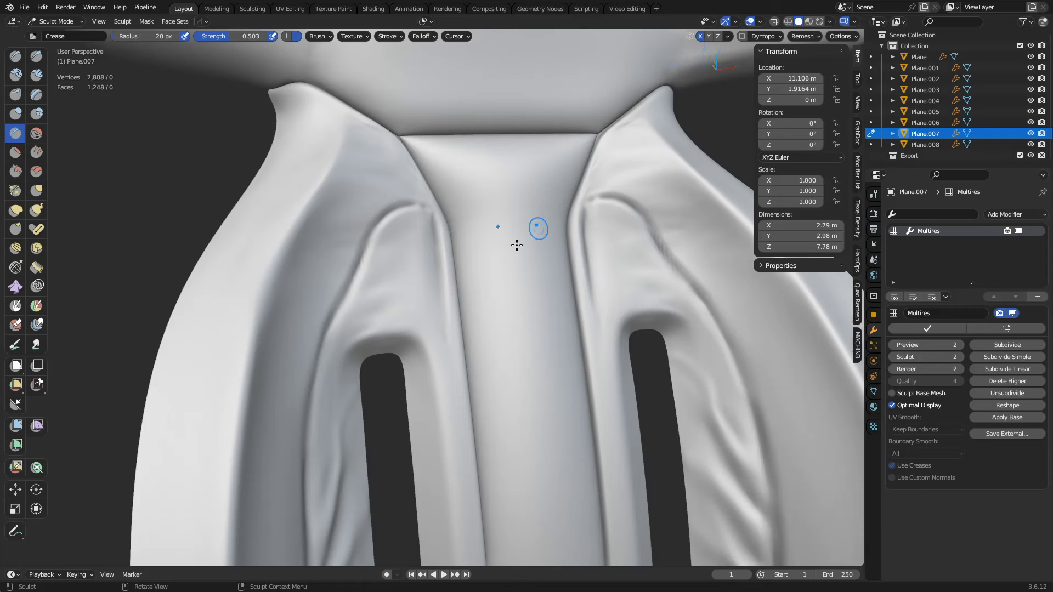
pyautogui.moveTo(467, 266); pyautogui.dragTo(467, 256)
pyautogui.moveTo(530, 238); pyautogui.dragTo(491, 270)
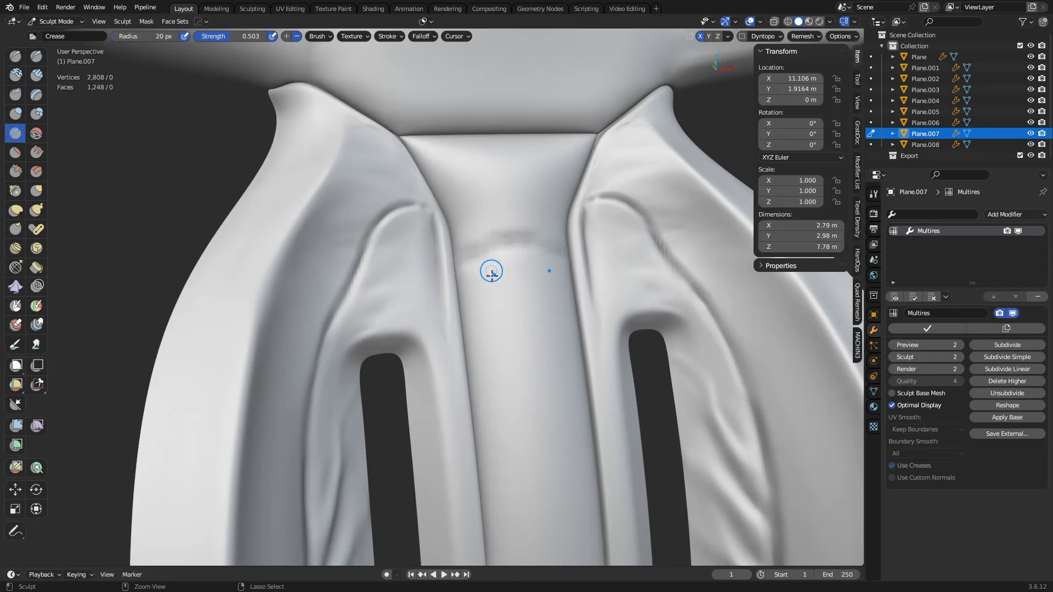
pyautogui.hotkey('ctrl', 'z')
# - Subdivide the central strip's Multires modifier twice, up to level 4
pyautogui.click(995, 344)
pyautogui.click(995, 345)
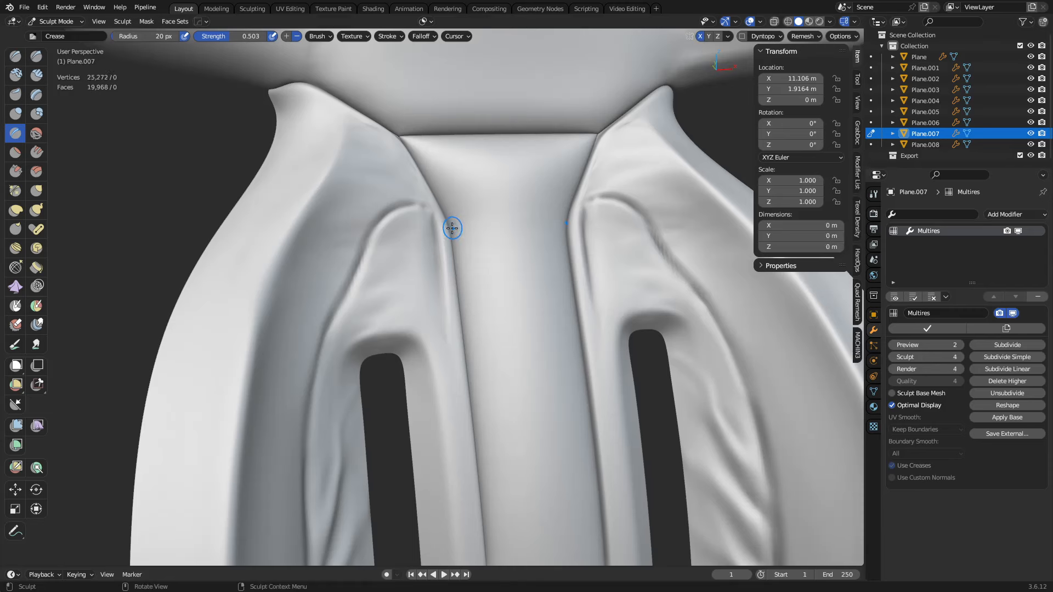
# - Try to carve a symmetrical arched crease across the strip's upper part with the Crease brush at 20 px
pyautogui.moveTo(451, 228)
pyautogui.mouseDown()
pyautogui.moveTo(530, 215)
pyautogui.moveTo(521, 219)
pyautogui.mouseUp()
pyautogui.hotkey('ctrl', 'z')
pyautogui.moveTo(448, 240)
pyautogui.mouseDown()
pyautogui.moveTo(542, 218)
pyautogui.moveTo(500, 228)
pyautogui.mouseUp()
pyautogui.hotkey('ctrl', 'z')
pyautogui.moveTo(446, 242); pyautogui.dragTo(496, 229)
pyautogui.moveTo(456, 239); pyautogui.dragTo(525, 225)
# - Try to carve a second arched crease across the strip, below the first one, with repeated Crease strokes
pyautogui.keyDown('shift'); pyautogui.moveTo(511, 347); pyautogui.dragTo(512, 280, button='middle'); pyautogui.keyUp('shift')
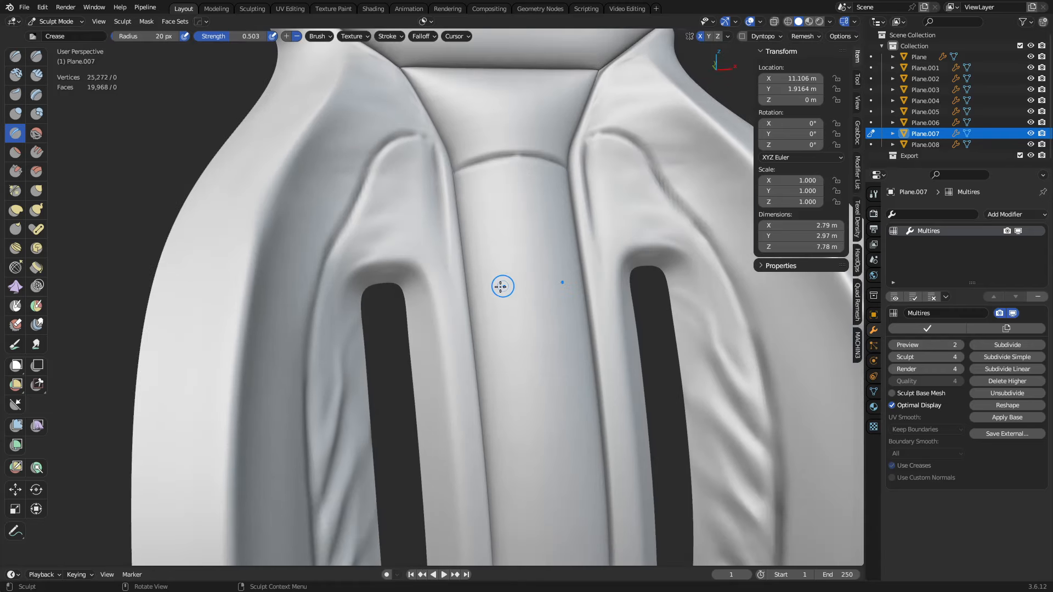
pyautogui.moveTo(487, 305); pyautogui.dragTo(525, 292)
pyautogui.moveTo(485, 308); pyautogui.dragTo(525, 291)
pyautogui.moveTo(475, 309); pyautogui.dragTo(534, 292)
pyautogui.moveTo(478, 309); pyautogui.dragTo(552, 291)
pyautogui.moveTo(470, 312); pyautogui.dragTo(535, 292)
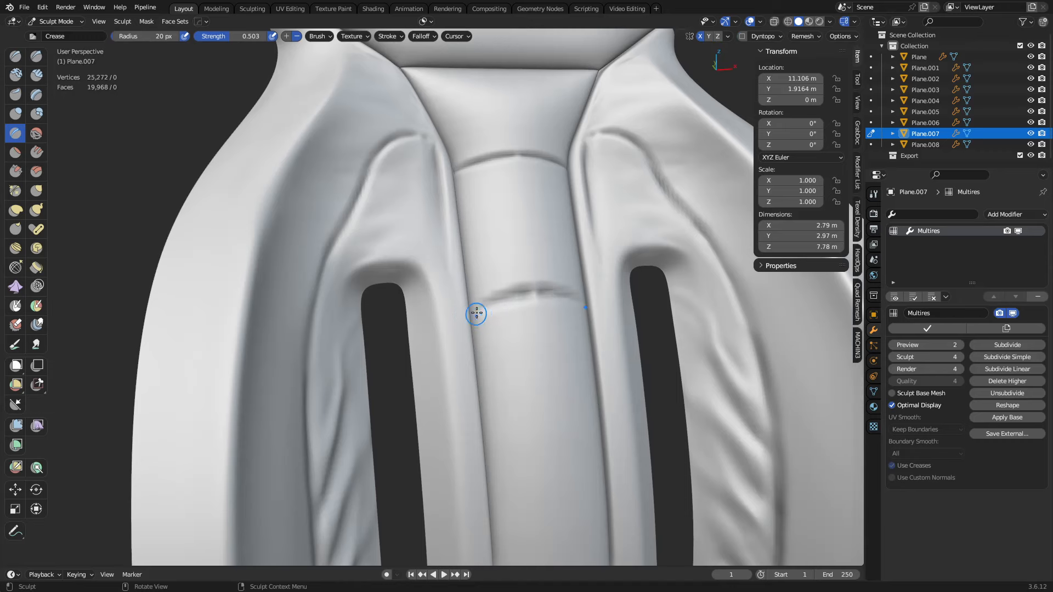
pyautogui.moveTo(479, 309)
pyautogui.mouseDown()
pyautogui.moveTo(535, 291)
pyautogui.moveTo(475, 311)
pyautogui.mouseUp()
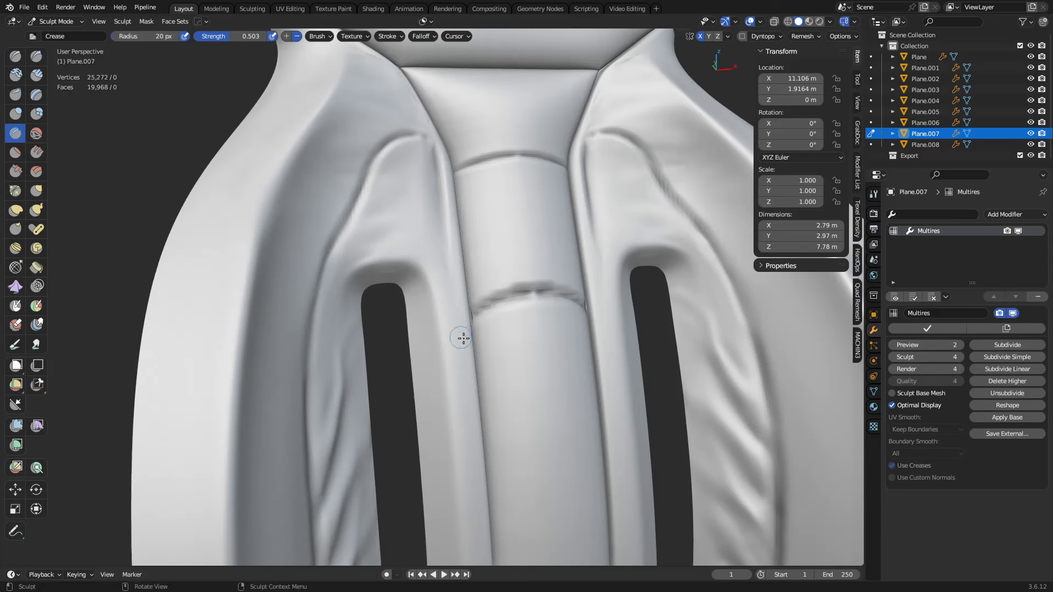
# - Undo the arched crease strokes on the central strip
pyautogui.hotkey('ctrl', 'z')
pyautogui.hotkey('ctrl', 'z')
pyautogui.hotkey('ctrl', 'z')
pyautogui.hotkey('ctrl', 'z')
pyautogui.hotkey('ctrl', 'z')
pyautogui.hotkey('ctrl', 'z')
pyautogui.hotkey('ctrl', 'z')
pyautogui.hotkey('ctrl', 'z')
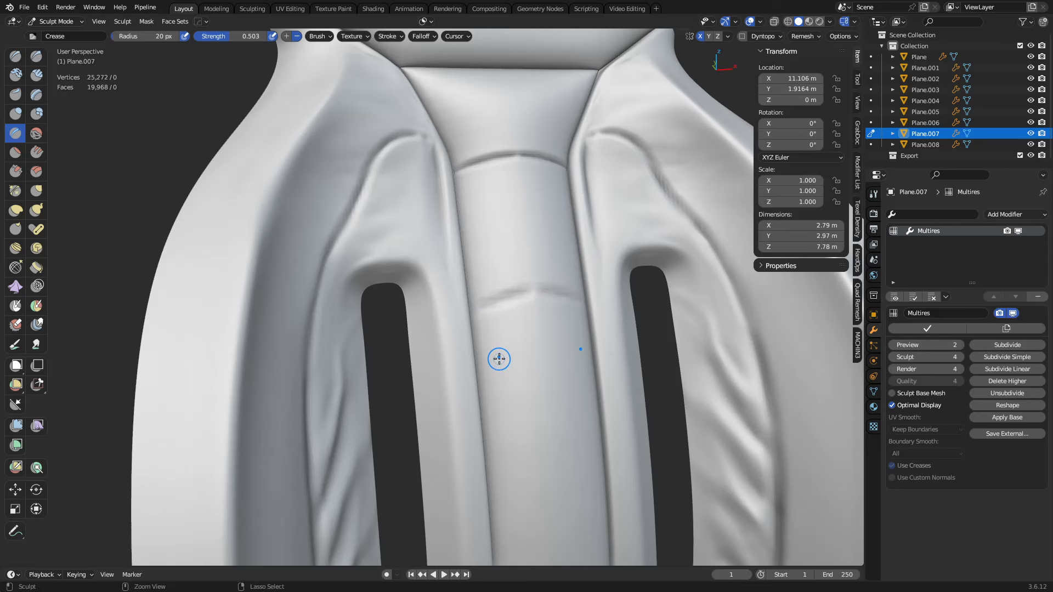
pyautogui.hotkey('ctrl', 'z')
pyautogui.hotkey('ctrl', 'z')
pyautogui.hotkey('ctrl', 'z')
pyautogui.hotkey('ctrl', 'z')
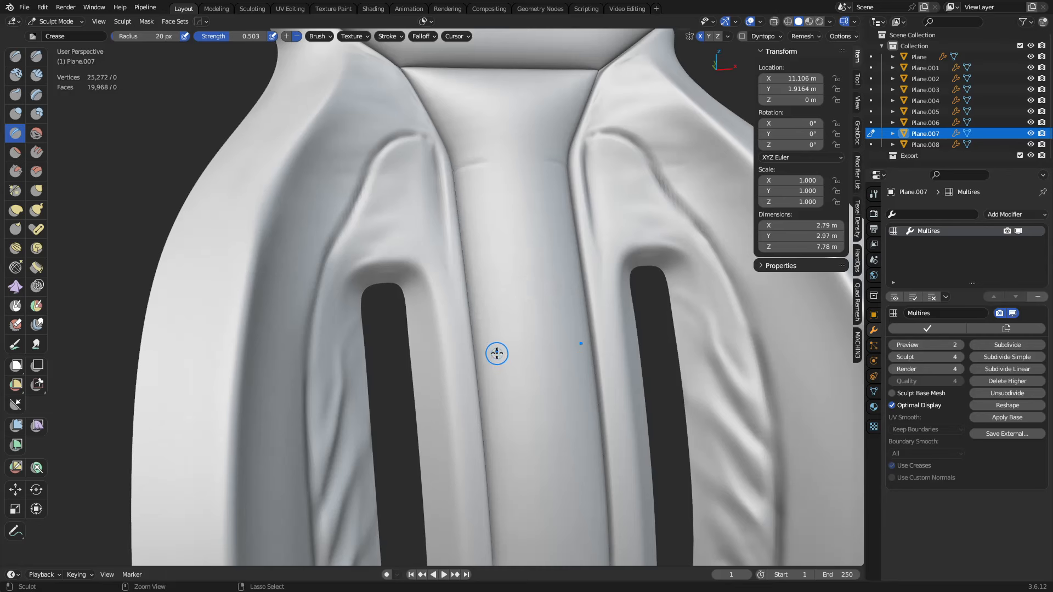
# - Paint a mask band across the strip's upper part with the Mask brush at 17 px and strength 1.000
pyautogui.click(17, 308)
pyautogui.press('f')
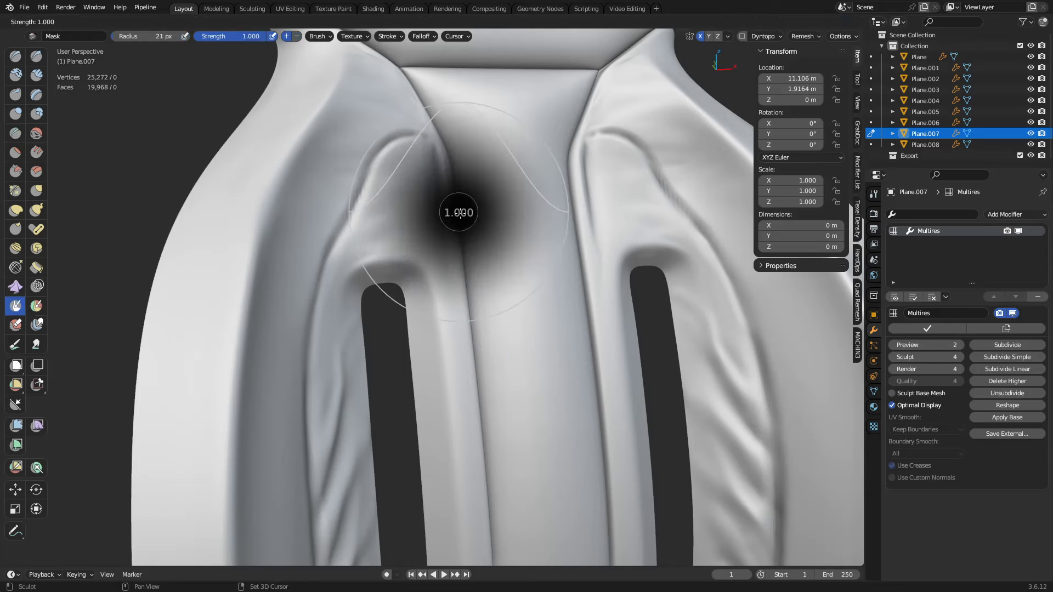
pyautogui.click(489, 211)
pyautogui.moveTo(460, 191)
pyautogui.mouseDown()
pyautogui.moveTo(514, 172)
pyautogui.moveTo(434, 207)
pyautogui.moveTo(520, 167)
pyautogui.moveTo(447, 186)
pyautogui.moveTo(526, 167)
pyautogui.mouseUp()
pyautogui.hotkey('ctrl', 'z')
pyautogui.hotkey('ctrl', 'z')
pyautogui.press('f')
pyautogui.click(475, 189)
pyautogui.moveTo(455, 192)
pyautogui.mouseDown()
pyautogui.moveTo(564, 178)
pyautogui.moveTo(460, 187)
pyautogui.moveTo(559, 175)
pyautogui.moveTo(470, 166)
pyautogui.moveTo(439, 181)
pyautogui.mouseUp()
pyautogui.keyDown('ctrl'); pyautogui.moveTo(458, 202); pyautogui.dragTo(565, 196); pyautogui.keyUp('ctrl')
# - Paint three more spaced mask bands across the strip, continuing down to near its lower end
pyautogui.keyDown('shift'); pyautogui.moveTo(511, 287); pyautogui.dragTo(505, 229, button='middle'); pyautogui.keyUp('shift')
pyautogui.moveTo(480, 237)
pyautogui.mouseDown()
pyautogui.moveTo(468, 240)
pyautogui.moveTo(581, 224)
pyautogui.mouseUp()
pyautogui.hotkey('ctrl', 'z')
pyautogui.moveTo(455, 260)
pyautogui.mouseDown()
pyautogui.moveTo(540, 241)
pyautogui.moveTo(466, 254)
pyautogui.moveTo(534, 238)
pyautogui.moveTo(475, 256)
pyautogui.mouseUp()
pyautogui.hotkey('ctrl', 'z')
pyautogui.hotkey('ctrl', 'z')
pyautogui.keyDown('shift'); pyautogui.moveTo(502, 313); pyautogui.dragTo(497, 208, button='middle'); pyautogui.keyUp('shift')
pyautogui.moveTo(484, 305); pyautogui.dragTo(527, 292)
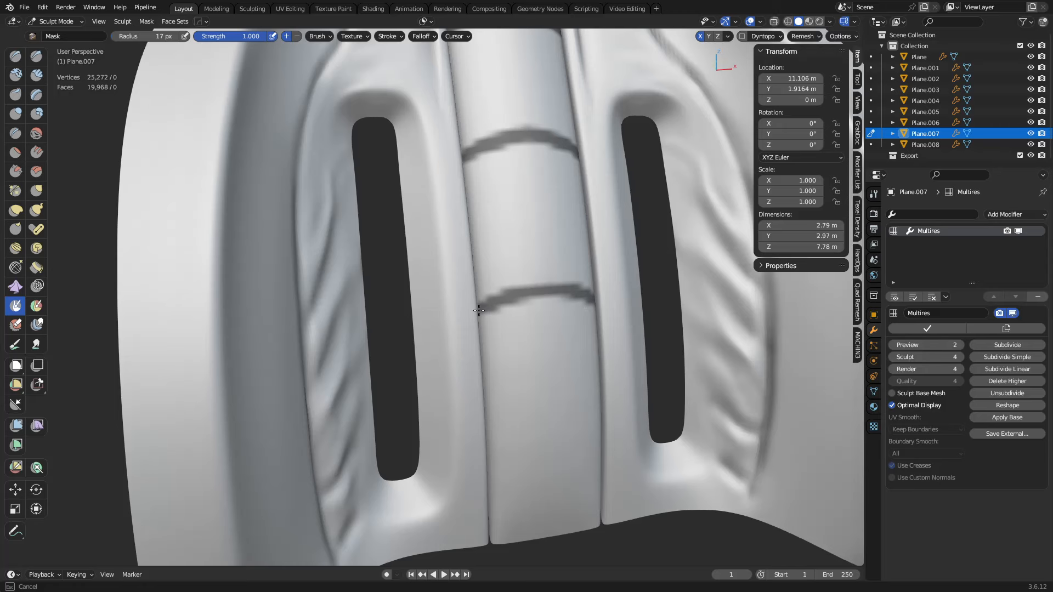
pyautogui.moveTo(479, 311); pyautogui.dragTo(492, 268, button='middle')
pyautogui.moveTo(464, 369)
pyautogui.mouseDown()
pyautogui.moveTo(519, 363)
pyautogui.moveTo(458, 383)
pyautogui.mouseUp()
pyautogui.moveTo(522, 366); pyautogui.dragTo(523, 356)
# - Paint mirrored mask lines along both long sides of the strip, from its lower end up to the top corners
pyautogui.scroll(-2, 522, 306)
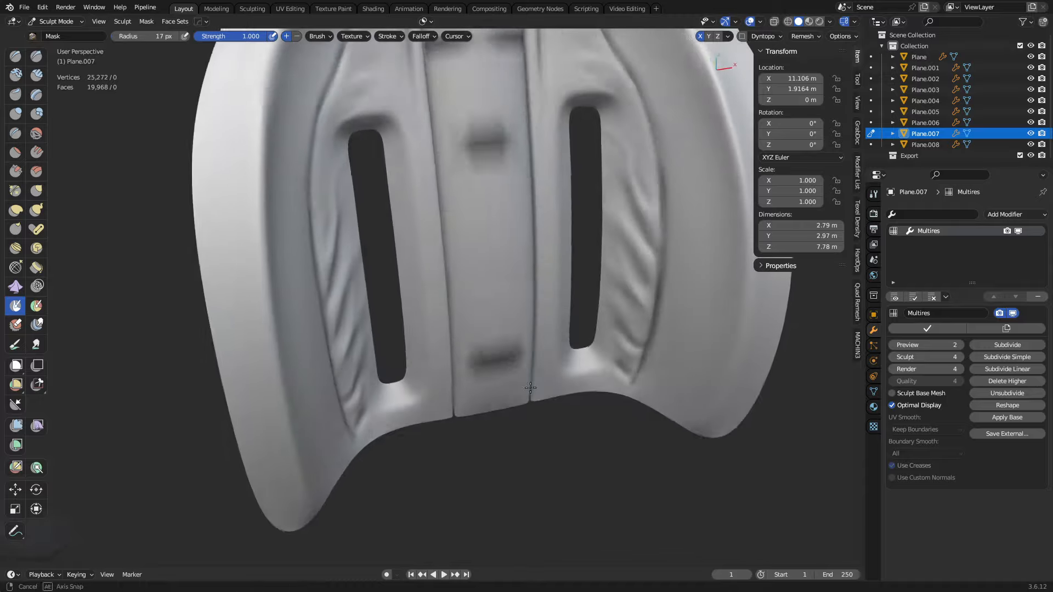
pyautogui.moveTo(522, 306); pyautogui.dragTo(545, 445, button='middle')
pyautogui.moveTo(519, 366); pyautogui.dragTo(511, 324, button='middle')
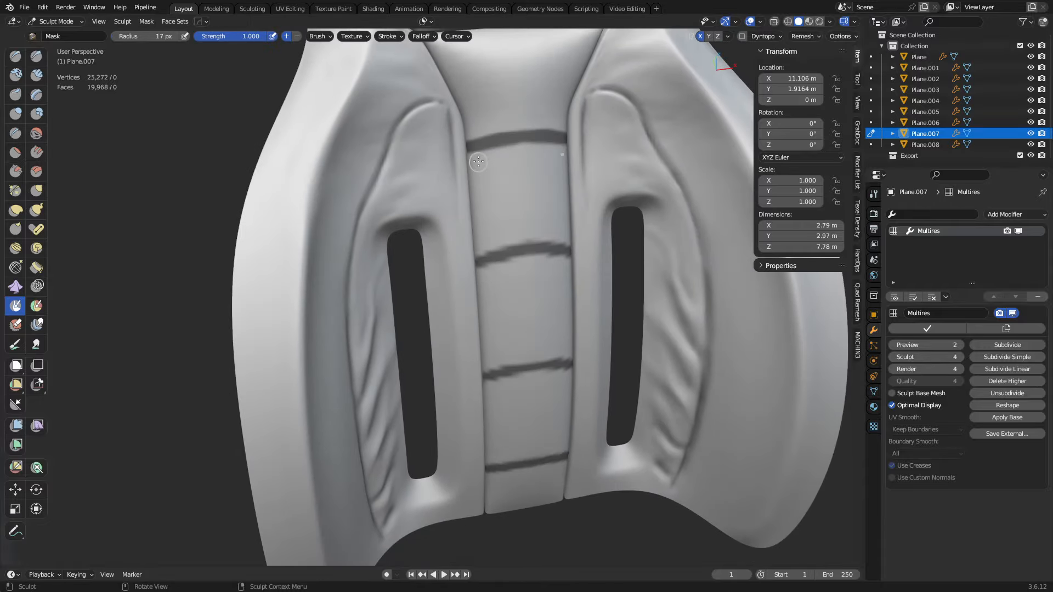
pyautogui.moveTo(471, 112); pyautogui.dragTo(501, 510)
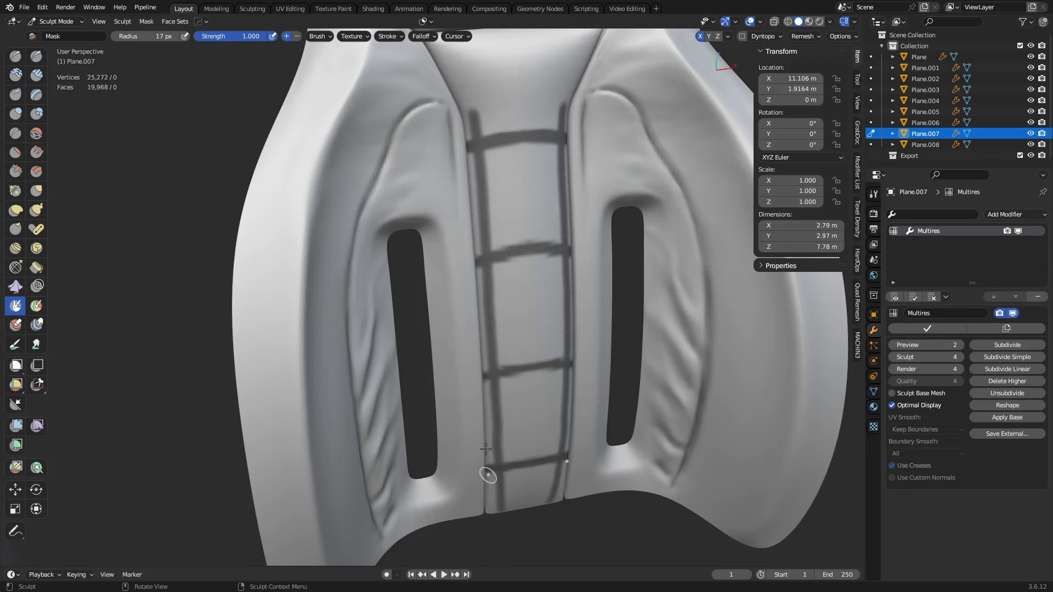
pyautogui.moveTo(488, 478); pyautogui.dragTo(488, 349, button='middle')
pyautogui.moveTo(493, 288); pyautogui.dragTo(497, 298)
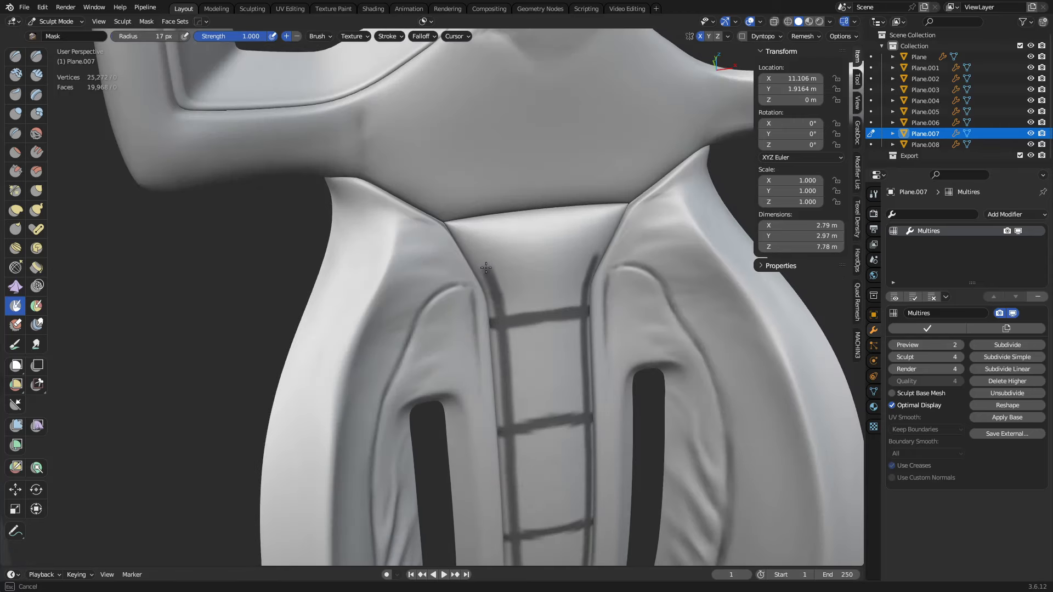
pyautogui.moveTo(467, 247); pyautogui.dragTo(460, 241)
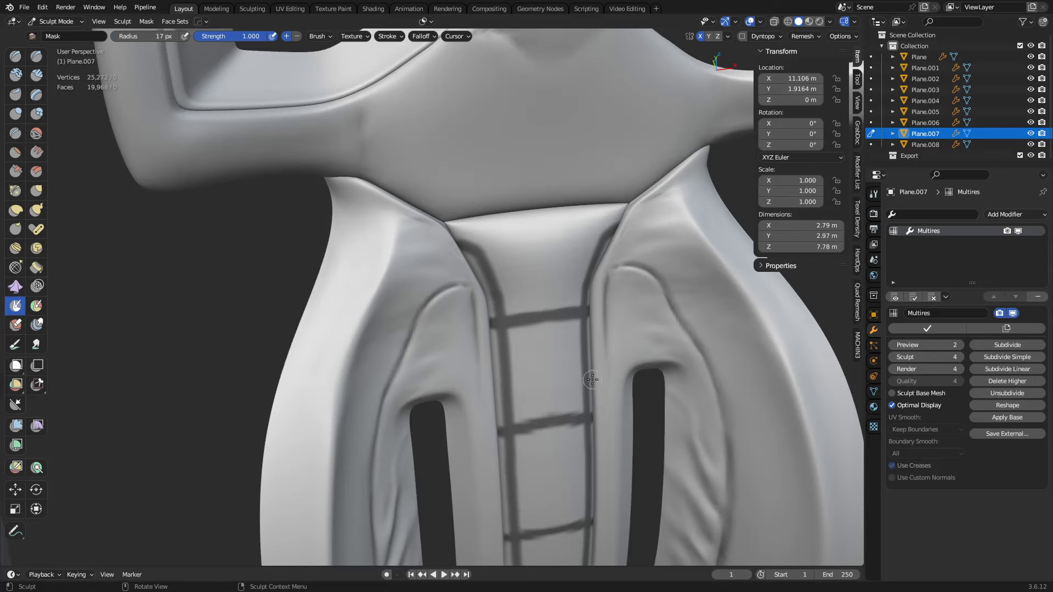
# - Invert the mask on the central strip
pyautogui.moveTo(534, 380); pyautogui.dragTo(496, 493, button='middle')
pyautogui.moveTo(537, 400); pyautogui.dragTo(593, 275, button='middle')
pyautogui.press('a')
pyautogui.click(524, 271)
pyautogui.moveTo(558, 238); pyautogui.dragTo(547, 291, button='middle')
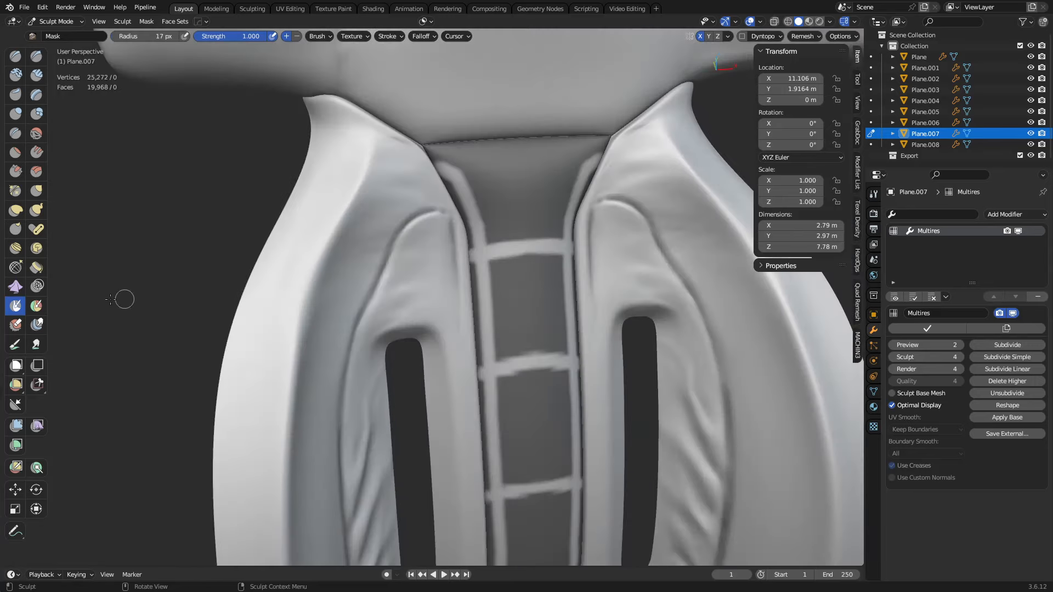
# - Invert the mask back and puff up the unmasked cushions using the Cloth Filter set to Inflate at strength 1.000
pyautogui.click(16, 426)
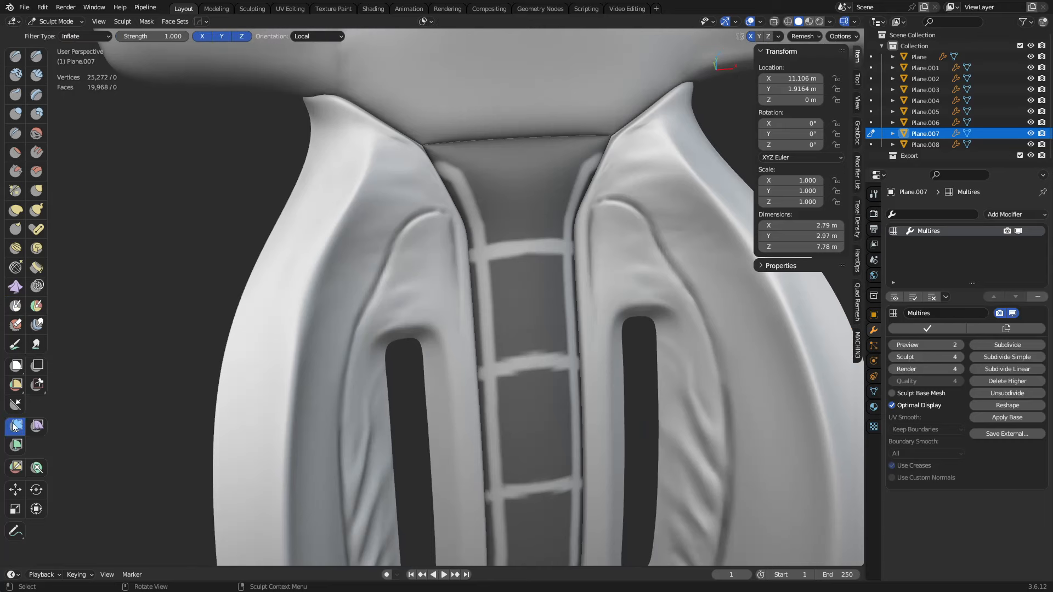
pyautogui.click(34, 425)
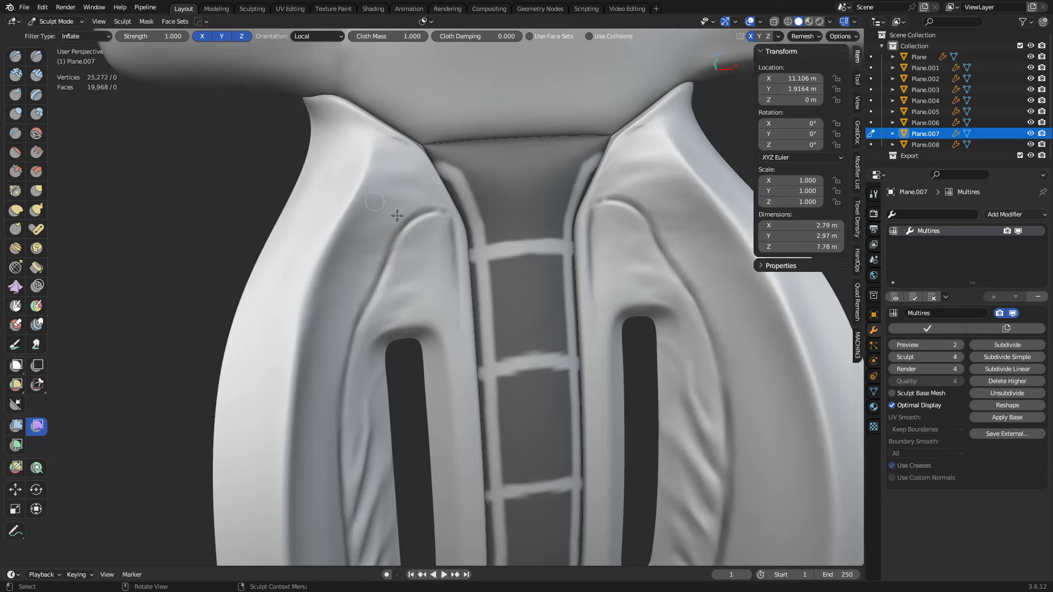
pyautogui.press('a')
pyautogui.click(455, 333)
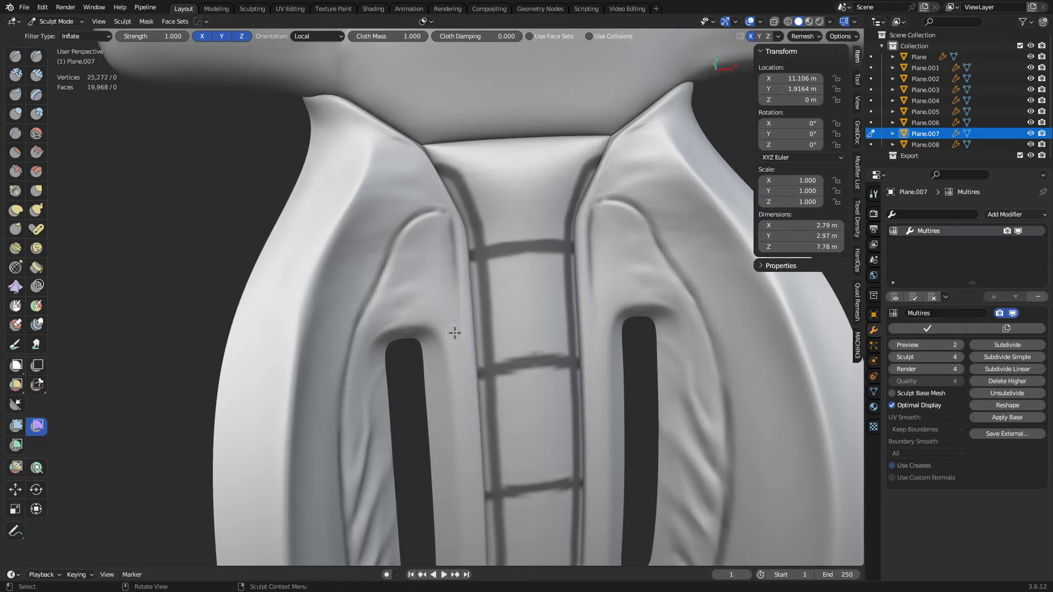
pyautogui.moveTo(533, 310); pyautogui.dragTo(606, 315)
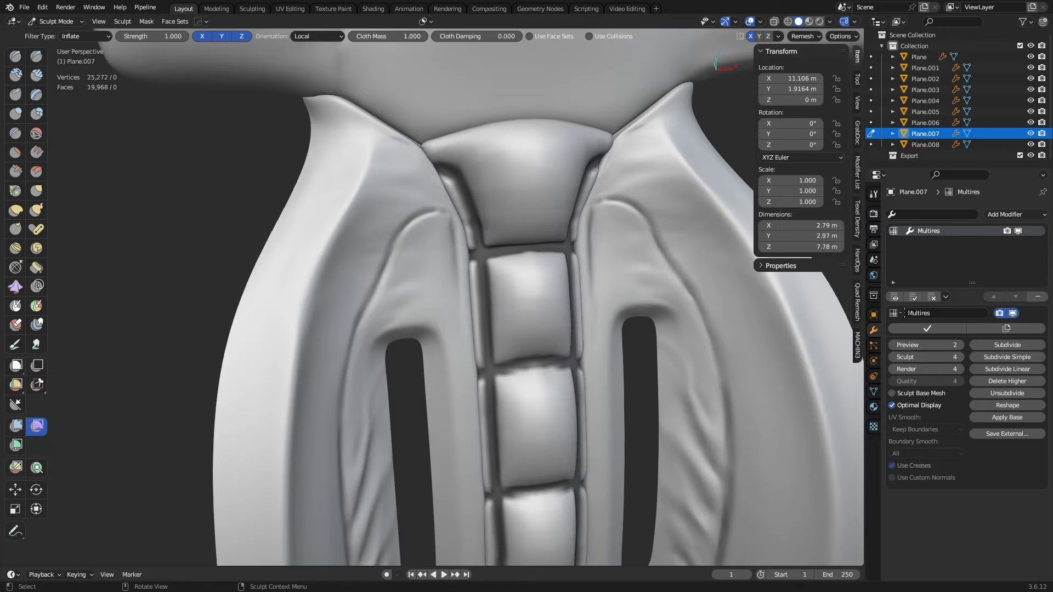
pyautogui.moveTo(606, 315)
pyautogui.mouseDown(button='middle')
pyautogui.moveTo(688, 331)
pyautogui.moveTo(616, 235)
pyautogui.moveTo(536, 288)
pyautogui.mouseUp(button='middle')
pyautogui.moveTo(513, 248)
pyautogui.mouseDown(button='middle')
pyautogui.moveTo(565, 317)
pyautogui.moveTo(545, 313)
pyautogui.mouseUp(button='middle')
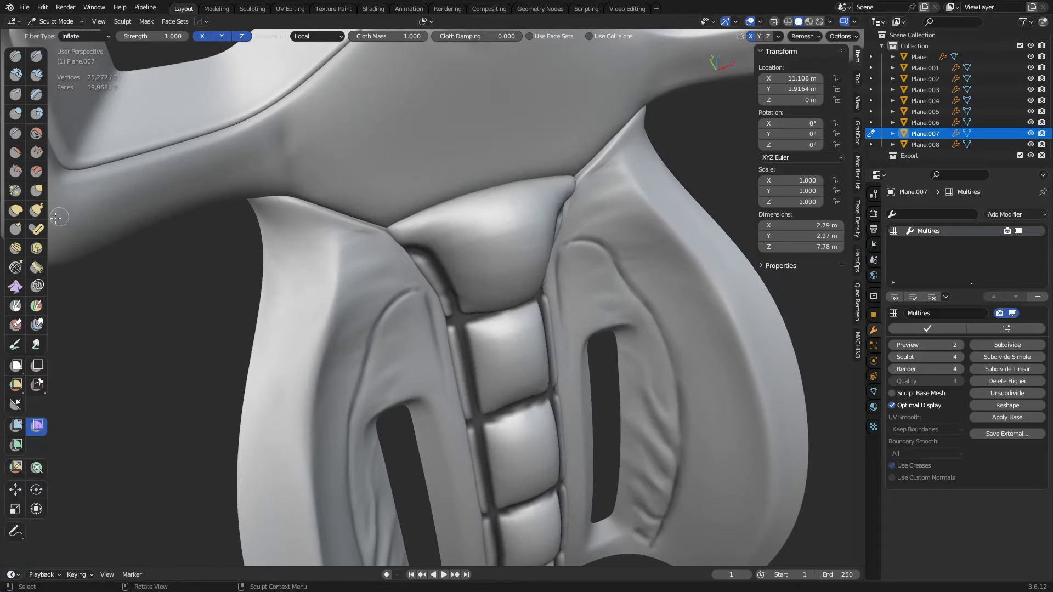
# - Flatten the puffed top cushion of the strip with the Scrape brush at strength 0.700
pyautogui.click(16, 174)
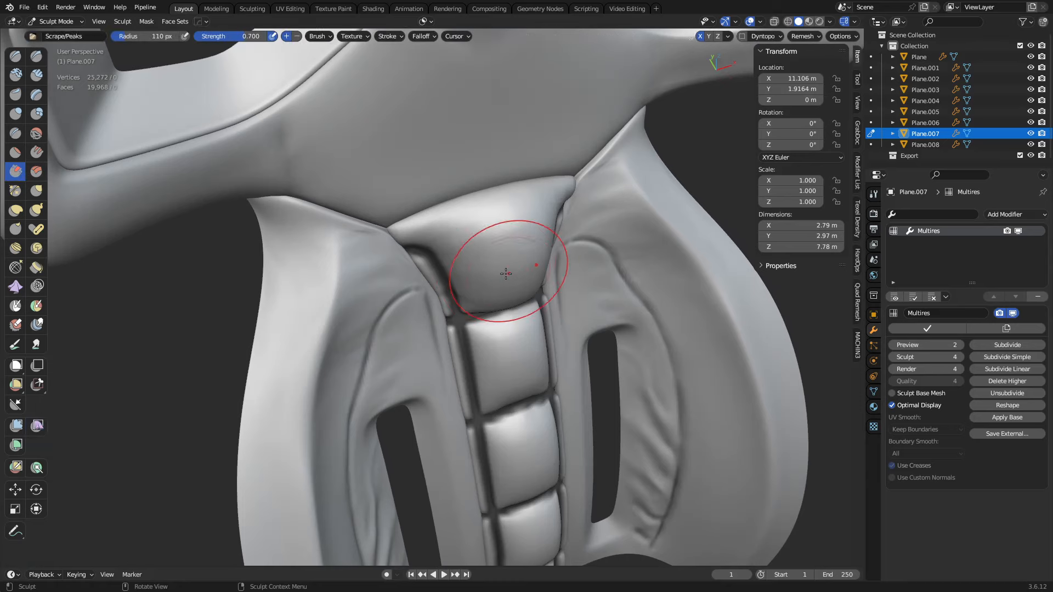
pyautogui.moveTo(502, 257)
pyautogui.mouseDown()
pyautogui.moveTo(512, 245)
pyautogui.moveTo(463, 249)
pyautogui.mouseUp()
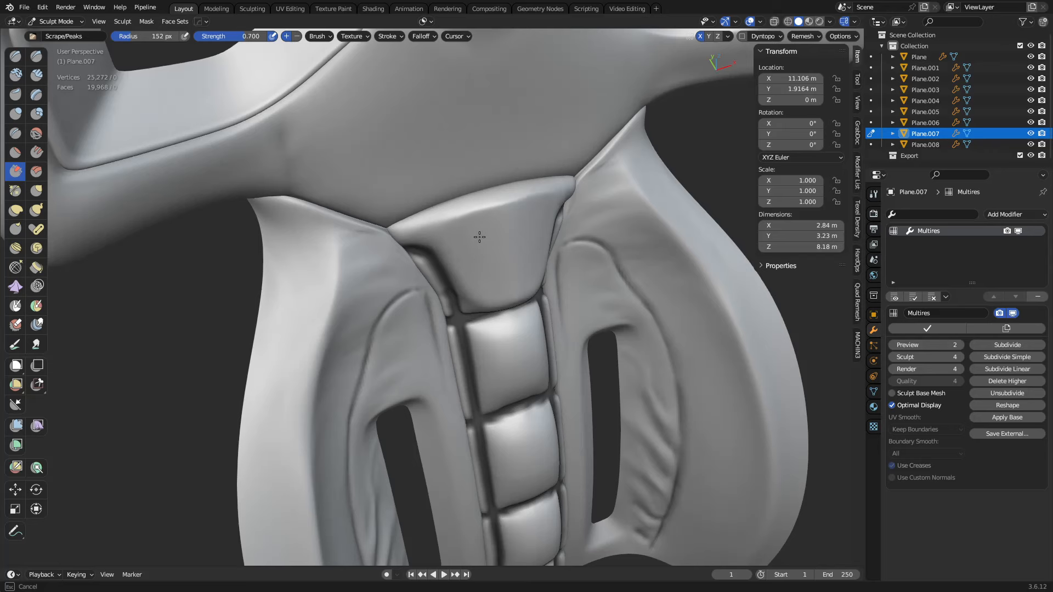
pyautogui.moveTo(457, 270); pyautogui.dragTo(415, 274, button='middle')
# - Flatten the second cushion with the Scrape brush, setting its radius to 75 px and strength to 0.436
pyautogui.moveTo(408, 287)
pyautogui.mouseDown()
pyautogui.moveTo(390, 272)
pyautogui.moveTo(418, 277)
pyautogui.mouseUp()
pyautogui.press('f')
pyautogui.click(374, 248)
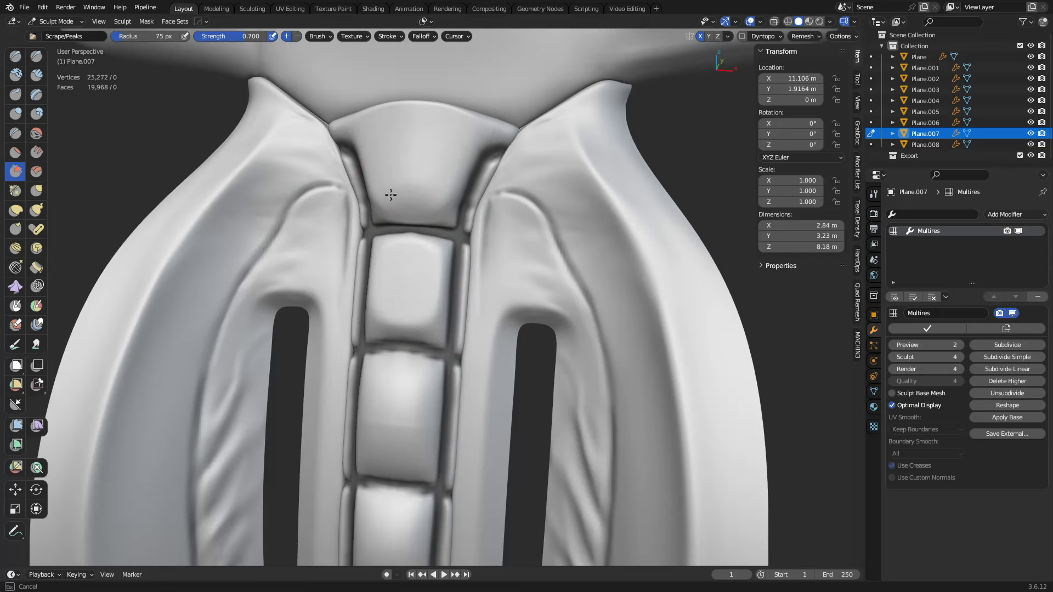
pyautogui.hotkey('shift', 'f')
pyautogui.click(403, 197)
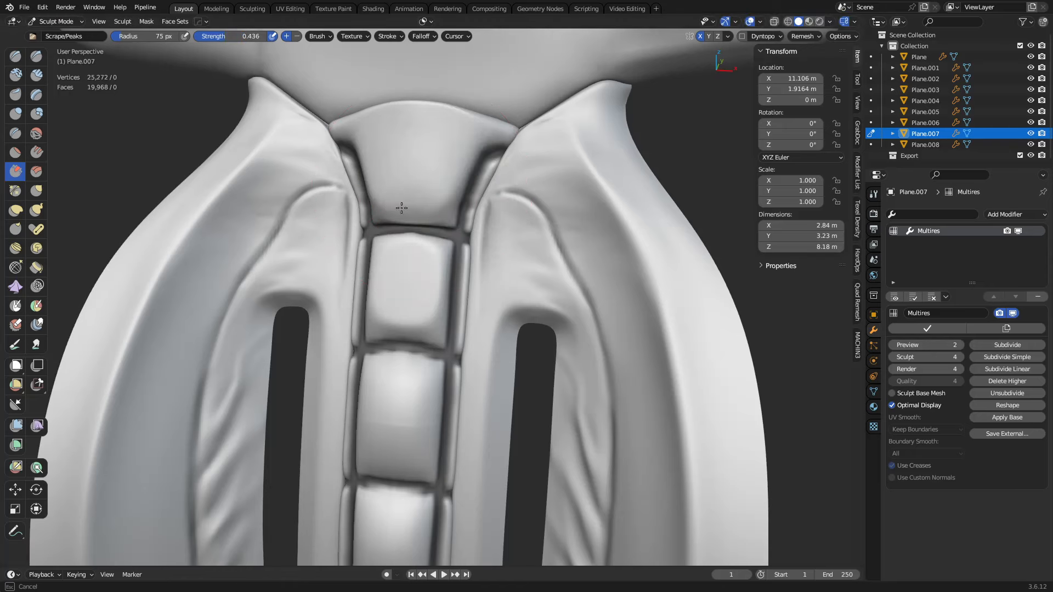
pyautogui.moveTo(402, 132)
pyautogui.mouseDown(button='middle')
pyautogui.moveTo(454, 231)
pyautogui.moveTo(458, 303)
pyautogui.mouseUp(button='middle')
pyautogui.moveTo(377, 288)
pyautogui.mouseDown()
pyautogui.moveTo(424, 295)
pyautogui.moveTo(403, 278)
pyautogui.moveTo(449, 278)
pyautogui.moveTo(383, 287)
pyautogui.moveTo(395, 287)
pyautogui.mouseUp()
pyautogui.moveTo(477, 351); pyautogui.dragTo(456, 272, button='middle')
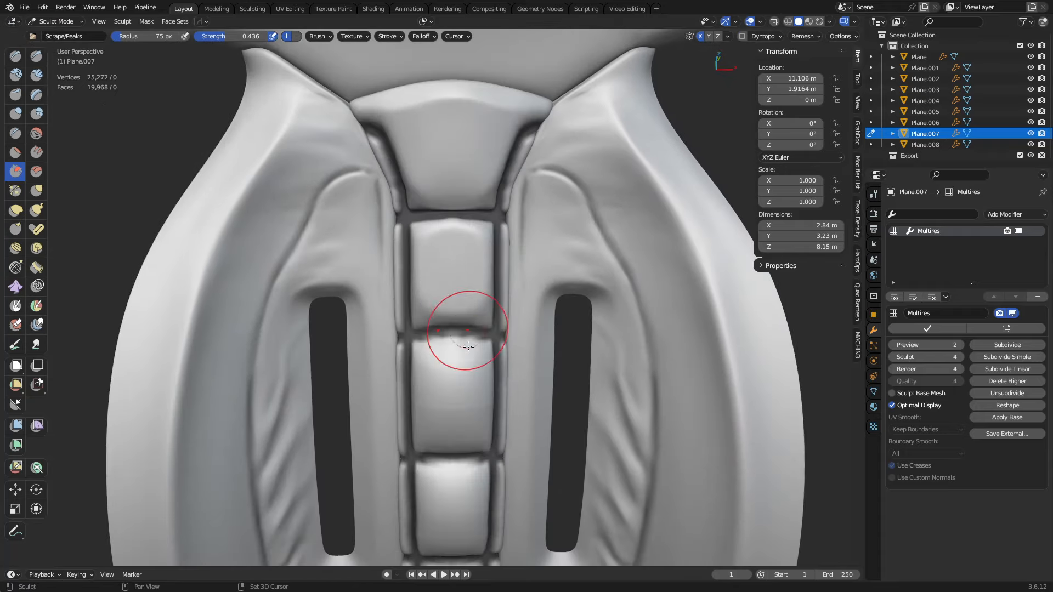
# - Flatten the third cushion with the Scrape brush, raising its strength to 0.655
pyautogui.keyDown('shift'); pyautogui.moveTo(454, 329); pyautogui.dragTo(453, 230, button='middle'); pyautogui.keyUp('shift')
pyautogui.moveTo(450, 304); pyautogui.dragTo(448, 275)
pyautogui.moveTo(448, 275); pyautogui.dragTo(459, 319, button='middle')
pyautogui.hotkey('shift', 'f')
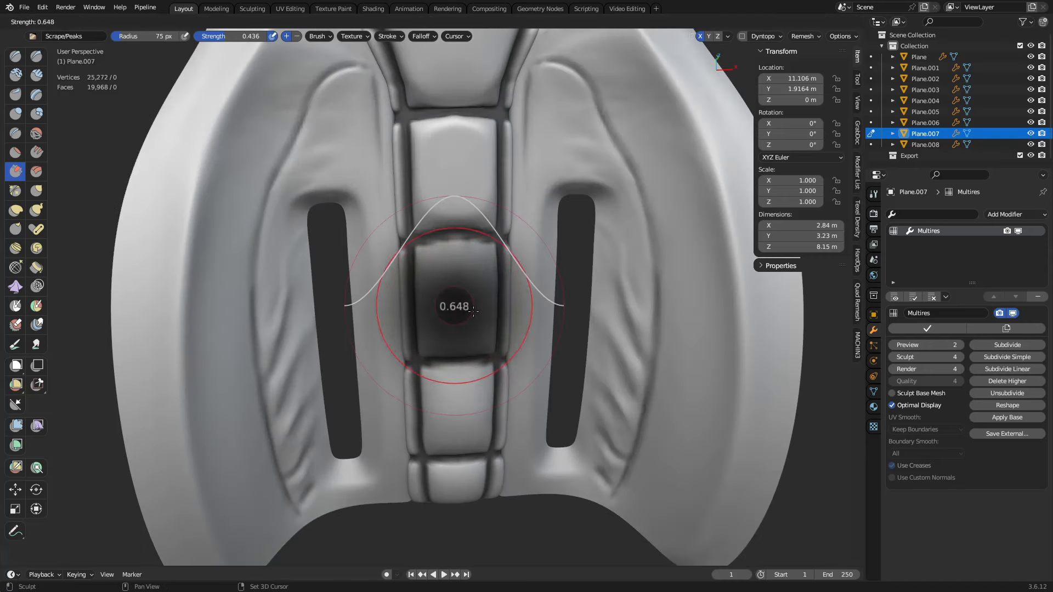
pyautogui.click(456, 301)
pyautogui.moveTo(456, 301)
pyautogui.mouseDown()
pyautogui.moveTo(452, 279)
pyautogui.moveTo(433, 305)
pyautogui.moveTo(434, 337)
pyautogui.moveTo(437, 275)
pyautogui.moveTo(455, 283)
pyautogui.moveTo(445, 334)
pyautogui.mouseUp()
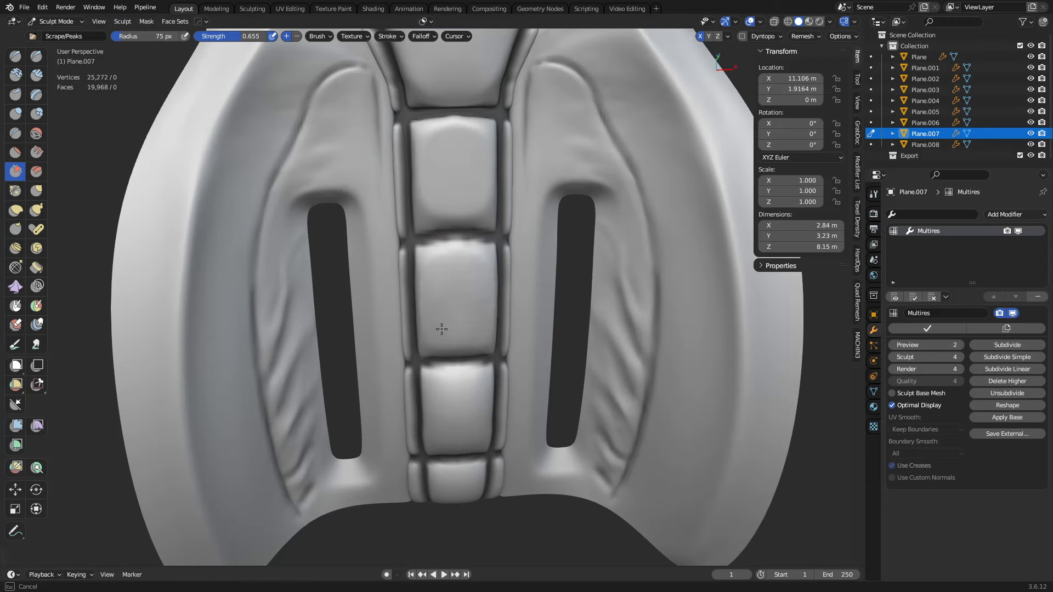
pyautogui.moveTo(447, 280); pyautogui.dragTo(450, 262)
# - Flatten the fourth and bottom cushions of the strip with the Scrape brush at 75 px and strength 0.655
pyautogui.moveTo(444, 328); pyautogui.dragTo(467, 359, button='middle')
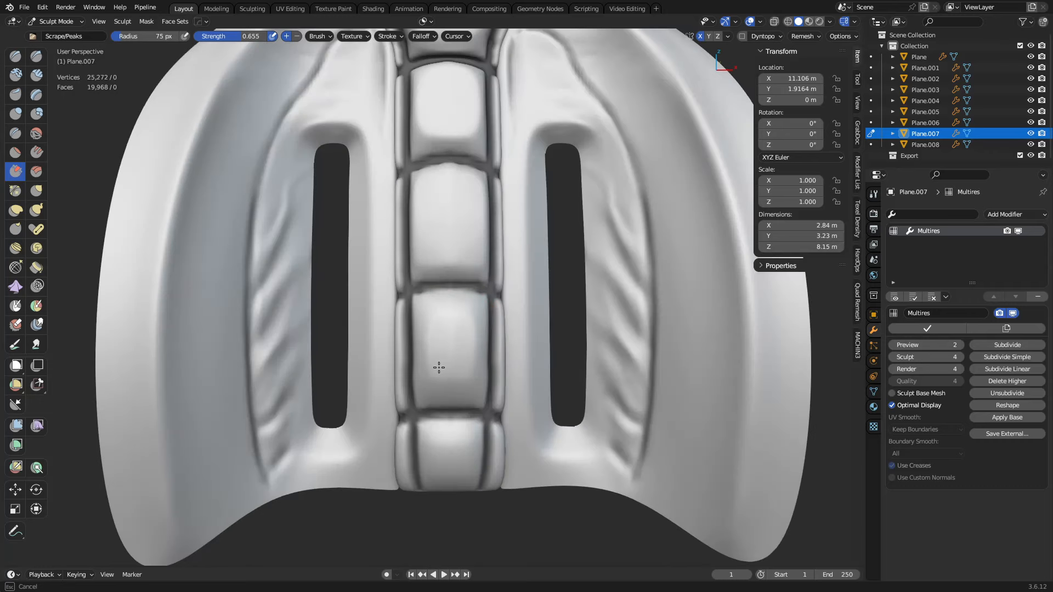
pyautogui.moveTo(437, 345)
pyautogui.mouseDown()
pyautogui.moveTo(445, 308)
pyautogui.moveTo(453, 348)
pyautogui.moveTo(439, 369)
pyautogui.moveTo(432, 321)
pyautogui.mouseUp()
pyautogui.moveTo(453, 363); pyautogui.dragTo(453, 370)
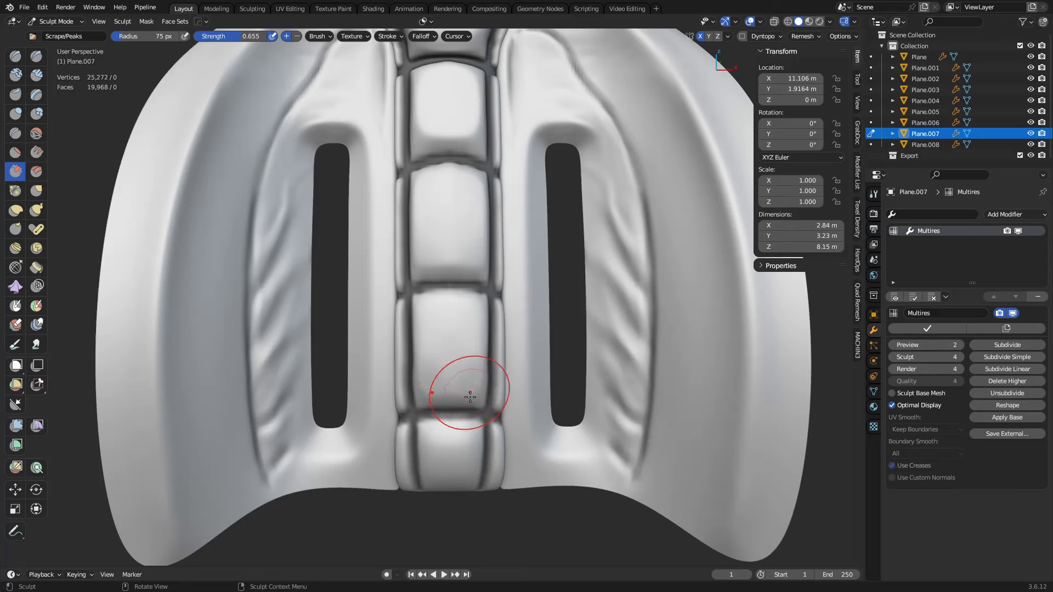
pyautogui.keyDown('shift'); pyautogui.moveTo(468, 396); pyautogui.dragTo(467, 317, button='middle'); pyautogui.keyUp('shift')
pyautogui.moveTo(438, 371)
pyautogui.mouseDown()
pyautogui.moveTo(435, 385)
pyautogui.moveTo(438, 347)
pyautogui.moveTo(442, 383)
pyautogui.mouseUp()
pyautogui.moveTo(439, 271); pyautogui.dragTo(456, 254)
# - Even out the cushions in the middle of the strip with further Scrape strokes
pyautogui.keyDown('shift'); pyautogui.moveTo(464, 206); pyautogui.dragTo(474, 325, button='middle'); pyautogui.keyUp('shift')
pyautogui.moveTo(460, 260)
pyautogui.mouseDown()
pyautogui.moveTo(463, 249)
pyautogui.moveTo(460, 280)
pyautogui.moveTo(437, 299)
pyautogui.moveTo(460, 303)
pyautogui.moveTo(455, 266)
pyautogui.mouseUp()
pyautogui.keyDown('shift'); pyautogui.moveTo(472, 238); pyautogui.dragTo(486, 296, button='middle'); pyautogui.keyUp('shift')
pyautogui.moveTo(486, 296); pyautogui.dragTo(487, 339, button='middle')
pyautogui.moveTo(472, 306)
pyautogui.mouseDown()
pyautogui.moveTo(450, 335)
pyautogui.moveTo(453, 306)
pyautogui.moveTo(463, 318)
pyautogui.moveTo(459, 277)
pyautogui.mouseUp()
# - Return to Object Mode and deselect all the seat parts
pyautogui.moveTo(470, 258); pyautogui.dragTo(526, 392, button='middle')
pyautogui.hotkey('ctrl', 'Tab')
pyautogui.press('a')
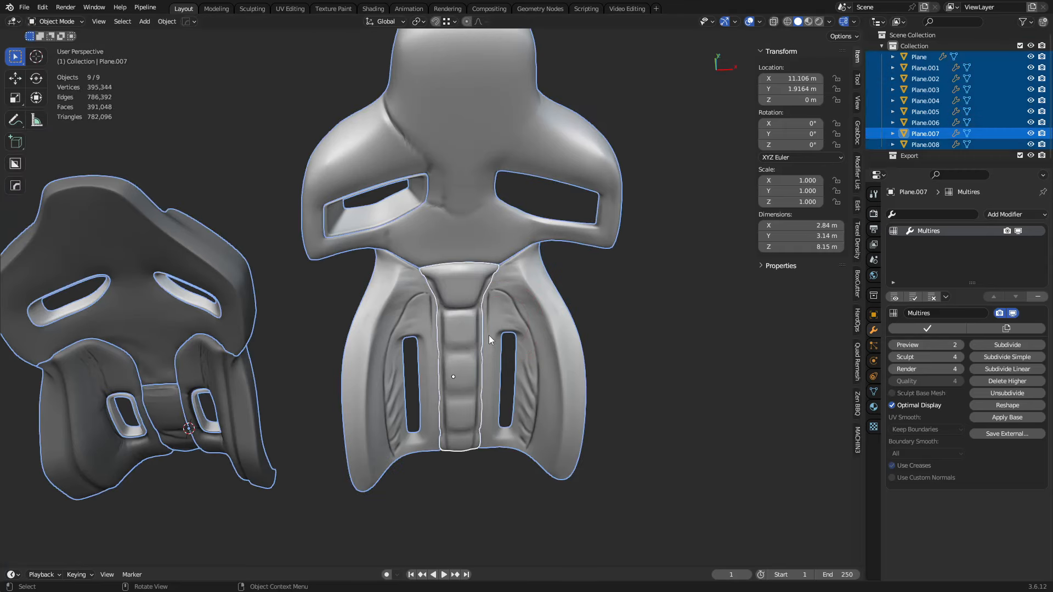
pyautogui.hotkey('alt', 'a')
pyautogui.moveTo(500, 341); pyautogui.dragTo(440, 175, button='middle')
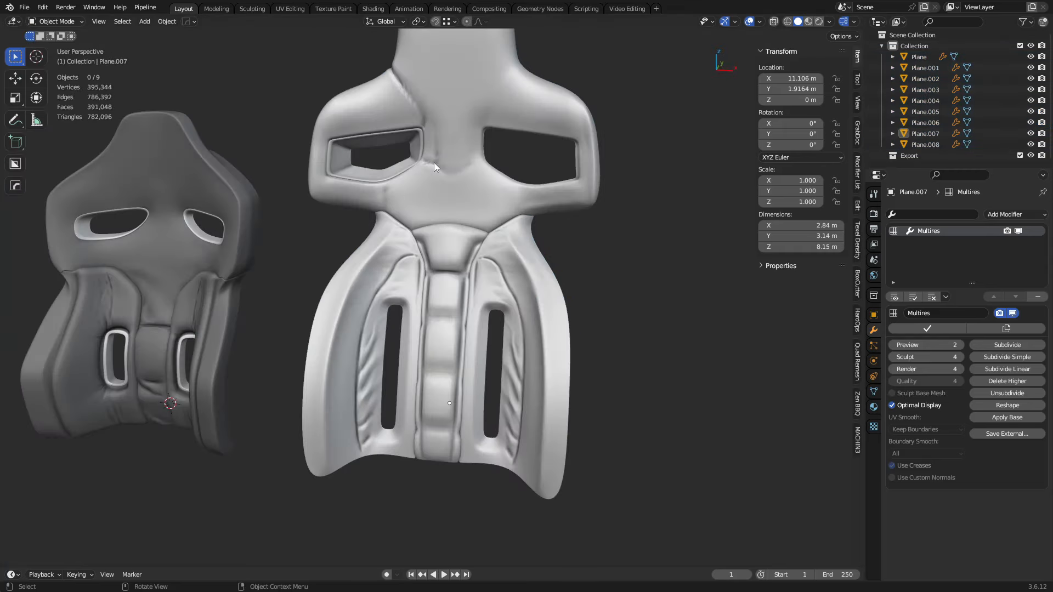
# - Raise the Multires viewport preview level to 4 on the upper panel and the central cushion strip
pyautogui.click(440, 174)
pyautogui.click(960, 345)
pyautogui.click(959, 345)
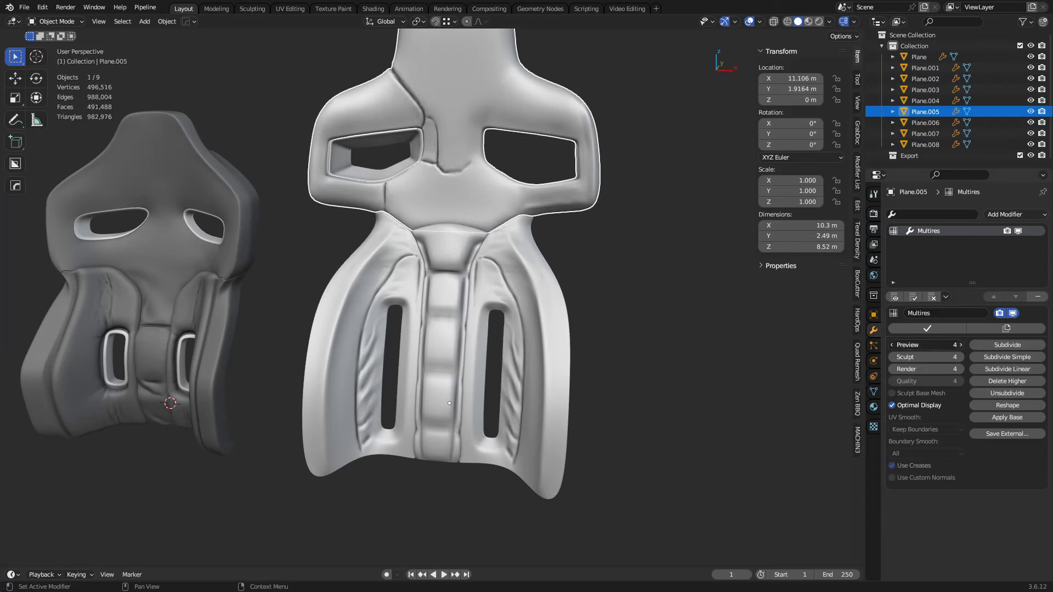
pyautogui.click(598, 331)
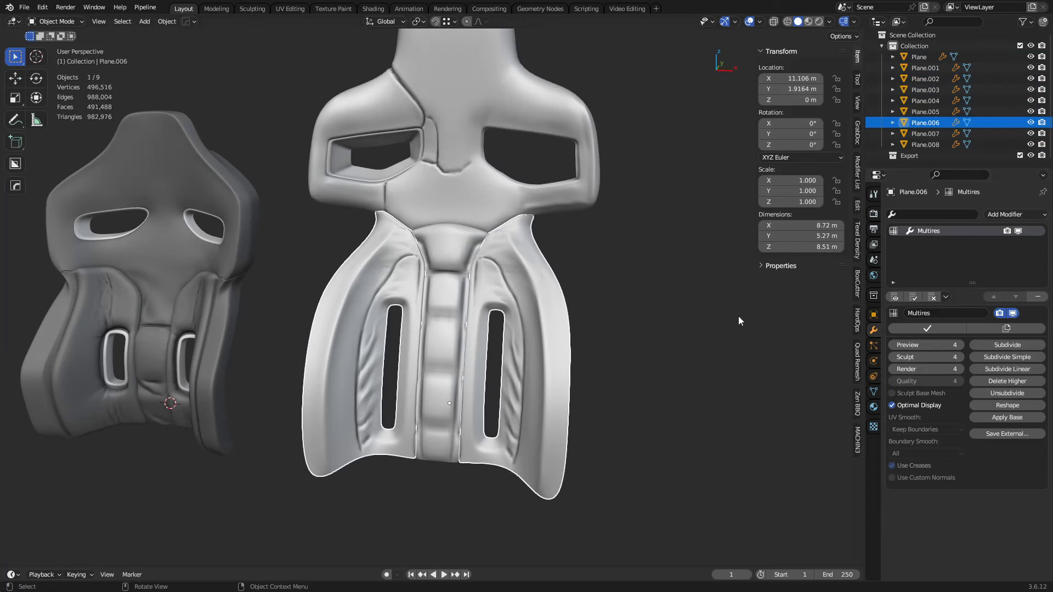
pyautogui.click(454, 254)
pyautogui.click(960, 344)
pyautogui.click(959, 345)
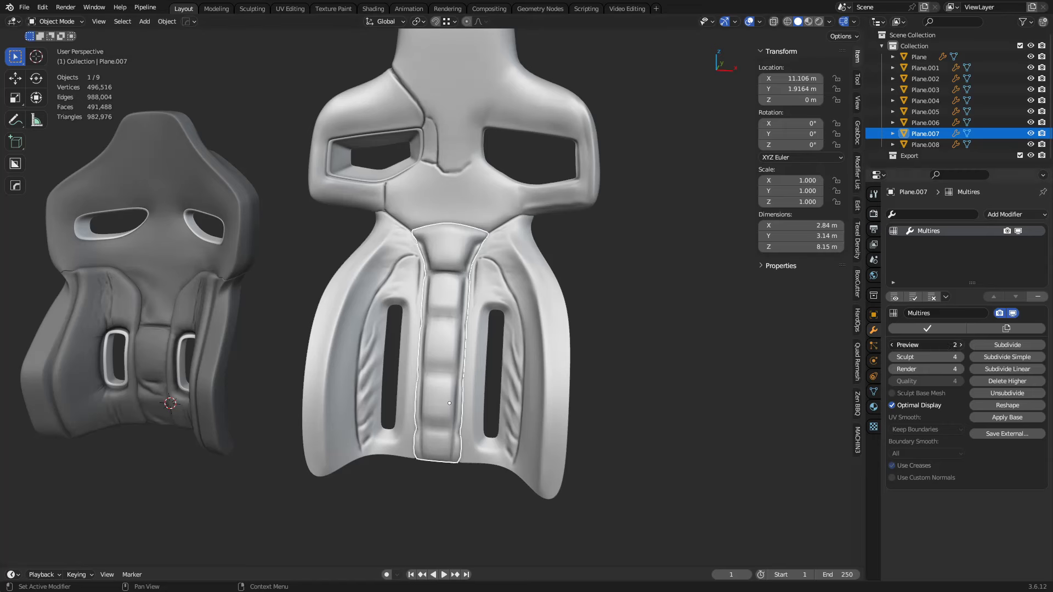
pyautogui.click(658, 264)
pyautogui.click(448, 188)
pyautogui.keyDown('shift'); pyautogui.click(476, 344); pyautogui.keyUp('shift')
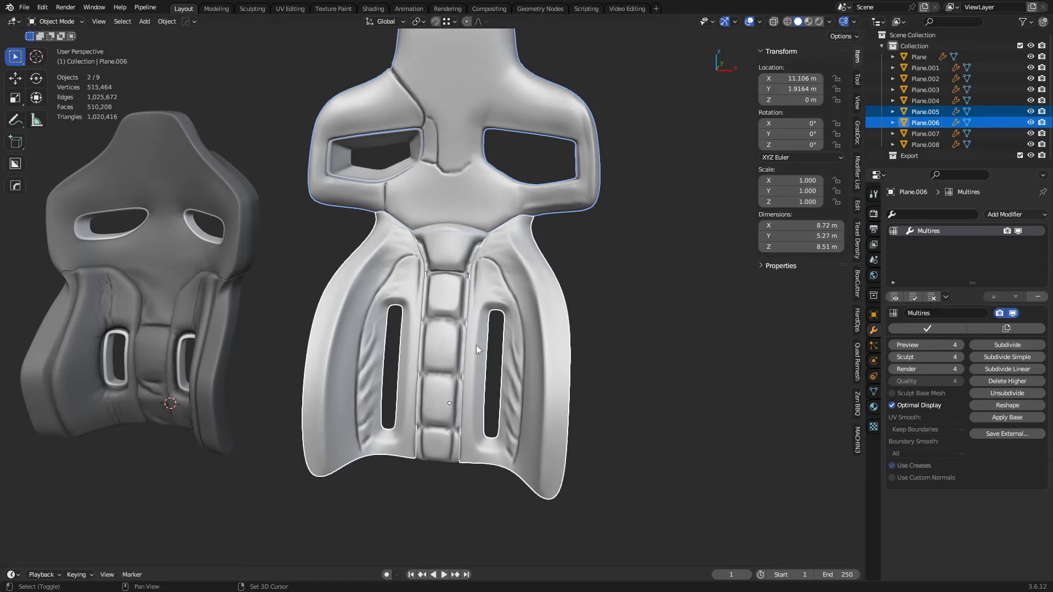
pyautogui.press('g')
pyautogui.press('Escape')
# - Mirror the eye-opening frame across the X axis using the upper panel as the mirror object
pyautogui.click(402, 167)
pyautogui.keyDown('shift'); pyautogui.click(423, 189); pyautogui.keyUp('shift')
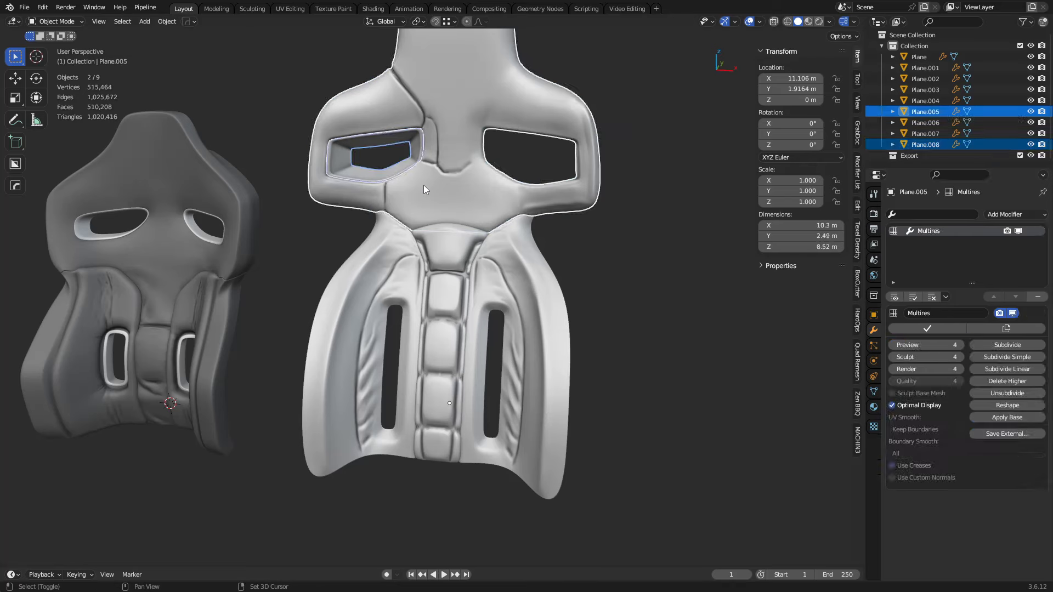
pyautogui.hotkey('alt', 'shift', 'x')
pyautogui.click(402, 164)
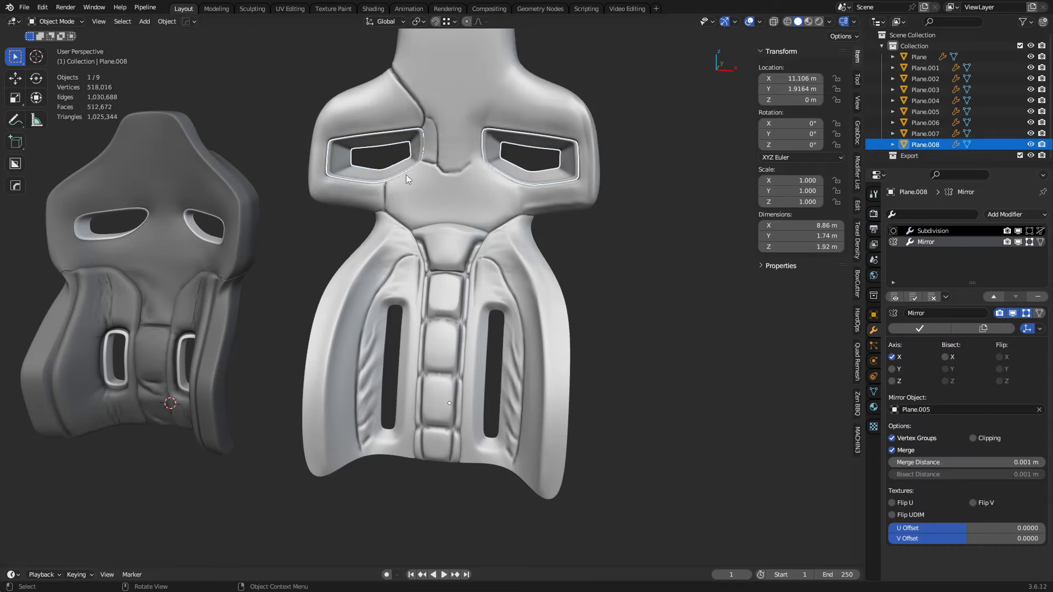
pyautogui.keyDown('shift'); pyautogui.click(429, 204); pyautogui.keyUp('shift')
# - Assign the existing Material to the lower side panels, the upper panel and the central cushion strip
pyautogui.click(490, 252)
pyautogui.click(874, 407)
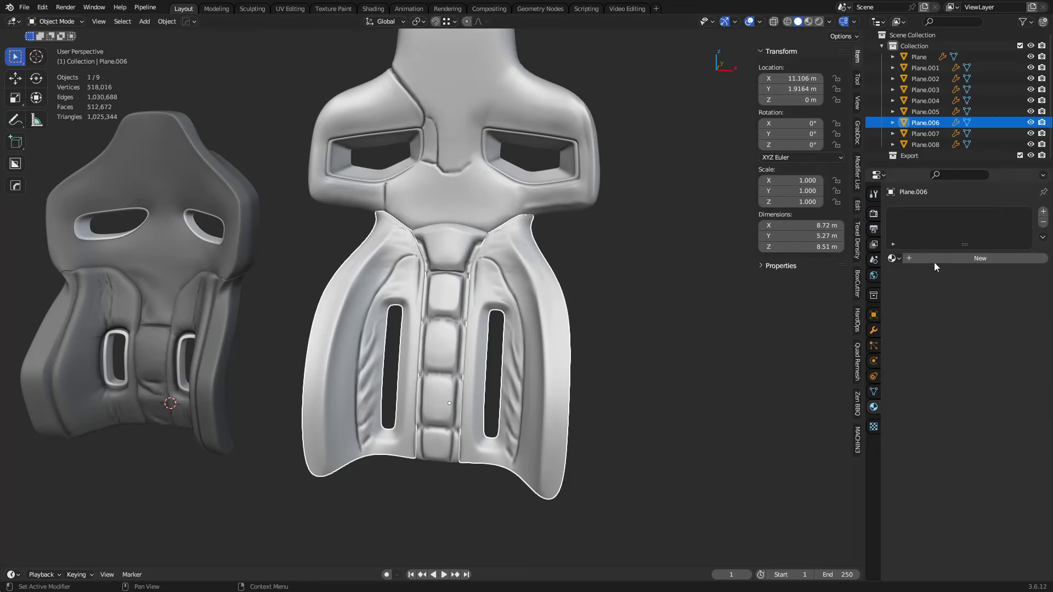
pyautogui.click(893, 259)
pyautogui.click(917, 275)
pyautogui.click(581, 176)
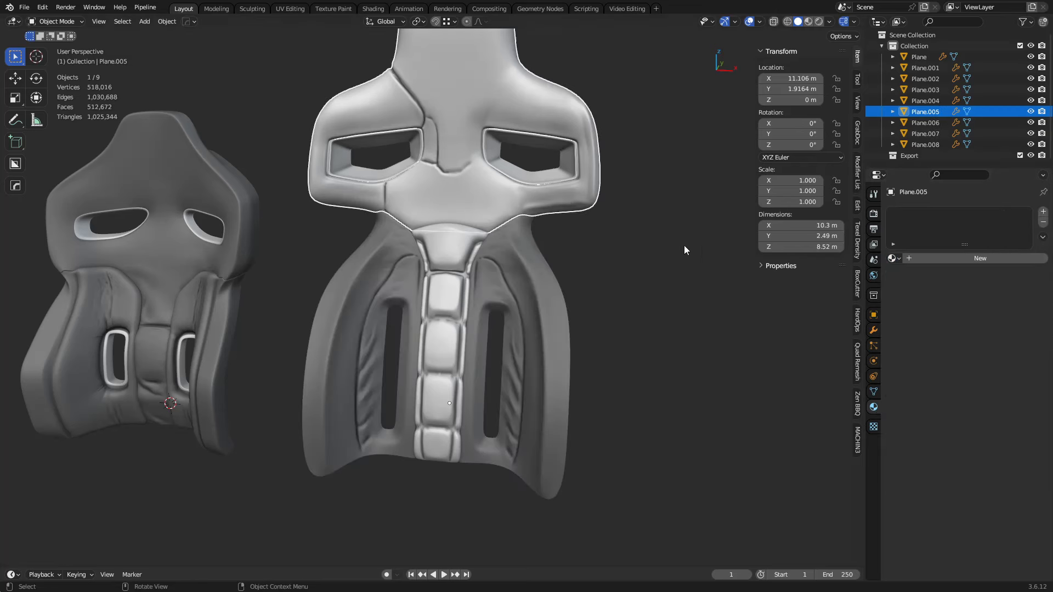
pyautogui.click(893, 258)
pyautogui.click(917, 275)
pyautogui.click(471, 274)
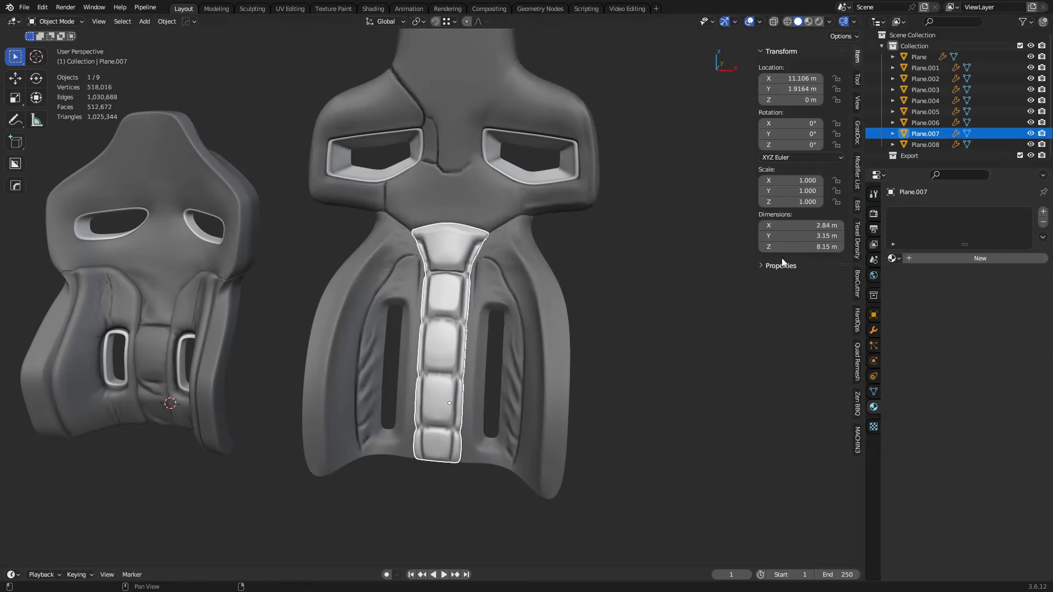
pyautogui.click(893, 258)
pyautogui.click(915, 275)
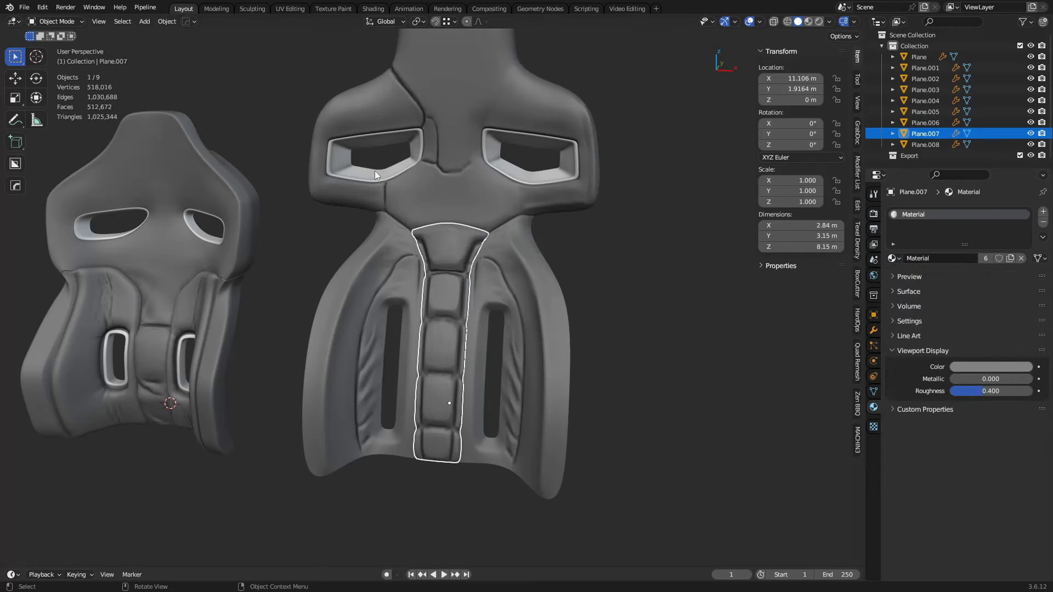
# - Select all four parts of the new backrest and scale them down together to about 0.767
pyautogui.click(374, 170)
pyautogui.keyDown('shift'); pyautogui.click(424, 213); pyautogui.keyUp('shift')
pyautogui.keyDown('shift'); pyautogui.click(521, 294); pyautogui.keyUp('shift')
pyautogui.press('s')
pyautogui.rightClick(594, 386)
pyautogui.keyDown('shift'); pyautogui.click(436, 397); pyautogui.keyUp('shift')
pyautogui.press('s')
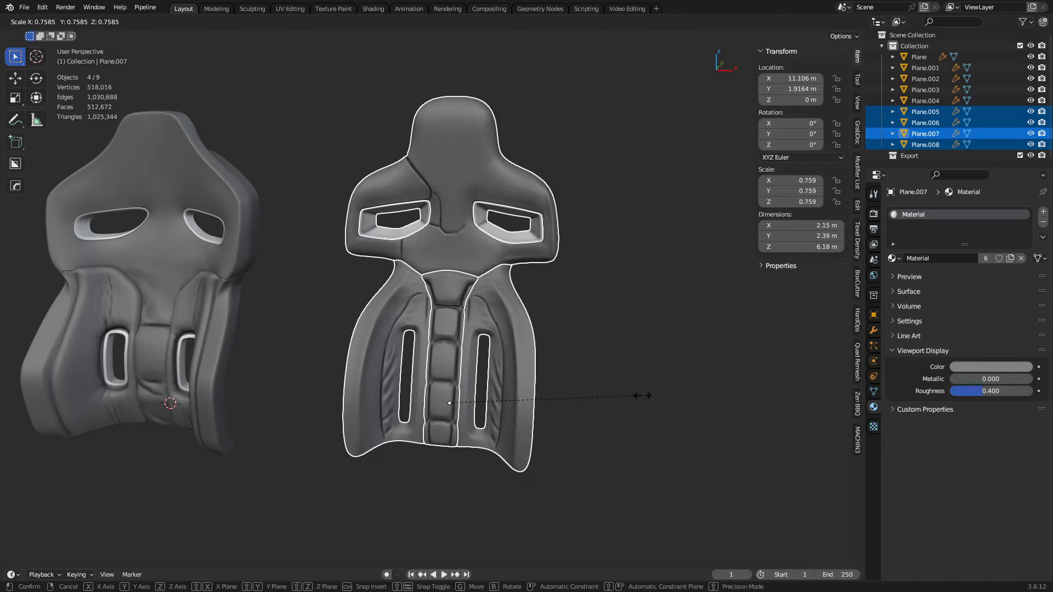
pyautogui.click(640, 397)
# - Move the scaled backrest in the XY plane close beside the other seat backrest and deselect it
pyautogui.press('g')
pyautogui.hotkey('shift', 'z')
pyautogui.click(506, 406)
pyautogui.hotkey('alt', 'a')
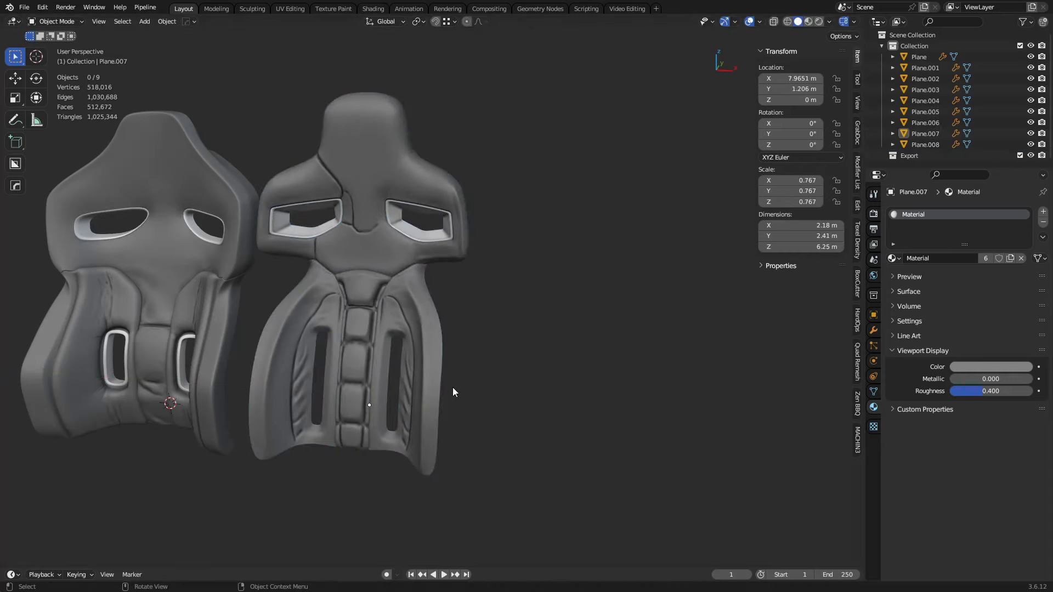
# - Reselect the four parts of the new backrest and scale them down further to a scale of 0.727
pyautogui.moveTo(466, 390); pyautogui.dragTo(653, 377, button='middle')
pyautogui.press('a')
pyautogui.click(504, 263)
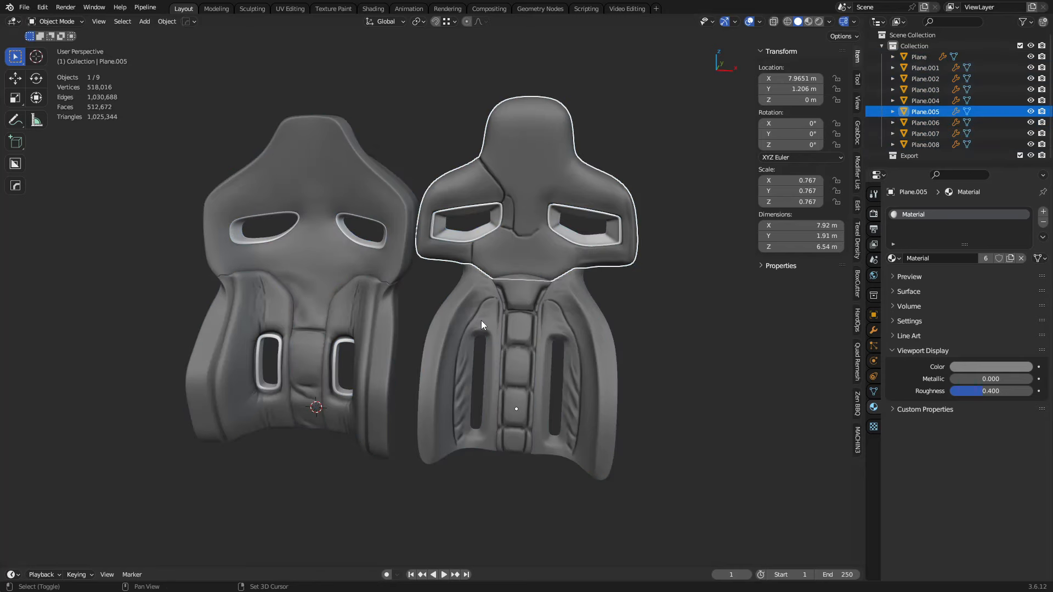
pyautogui.keyDown('shift'); pyautogui.click(483, 320); pyautogui.keyUp('shift')
pyautogui.keyDown('shift'); pyautogui.click(518, 319); pyautogui.keyUp('shift')
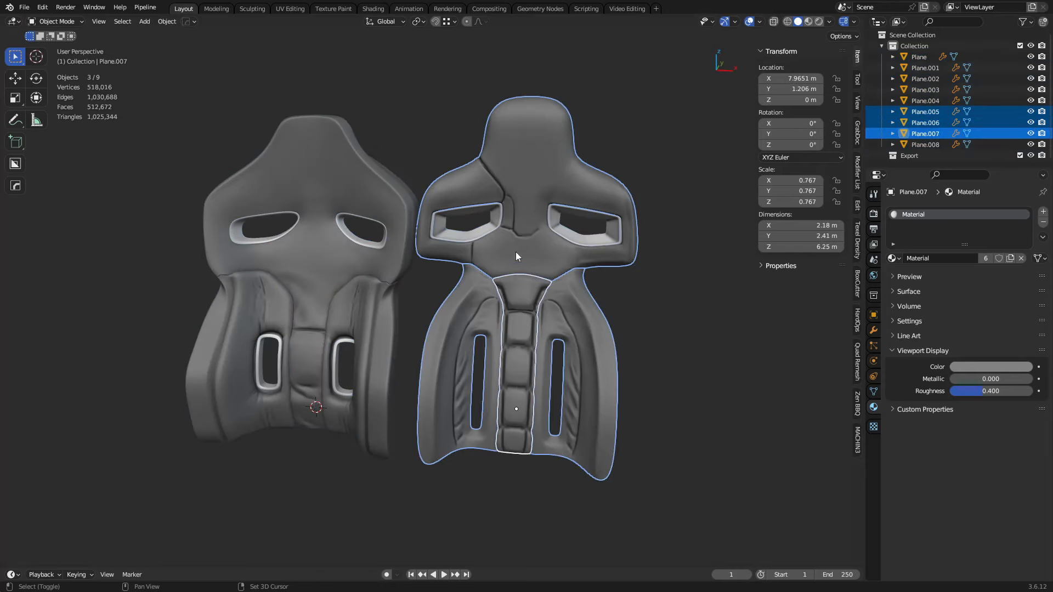
pyautogui.keyDown('shift'); pyautogui.click(467, 230); pyautogui.keyUp('shift')
pyautogui.press('s')
pyautogui.click(682, 360)
pyautogui.press('s')
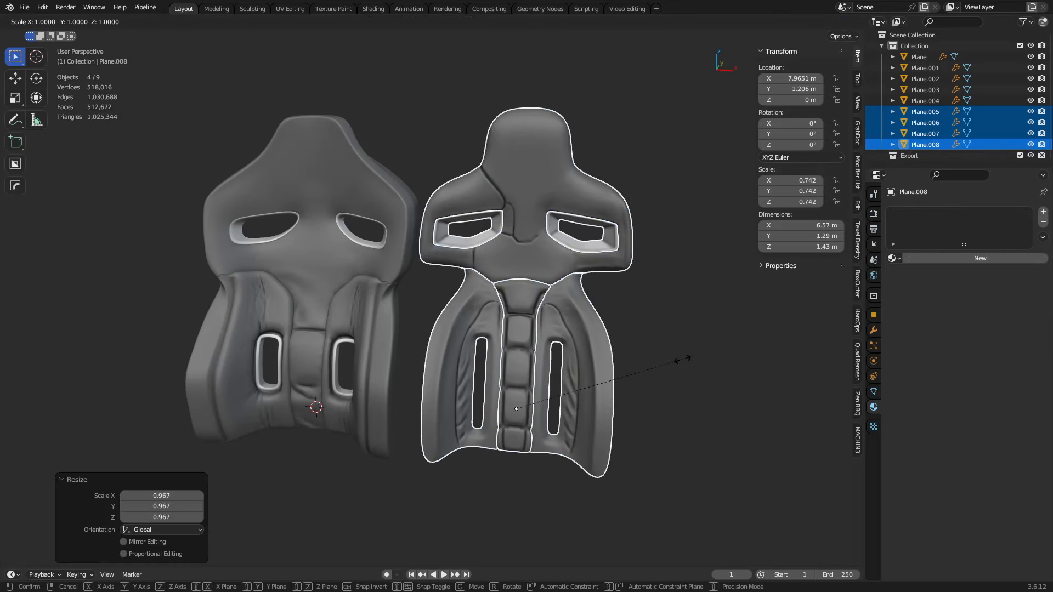
pyautogui.click(679, 359)
# - Shift the backrest slightly in the XY plane to about X 8.02 m, Y 1.17 m and clear the selection
pyautogui.press('g')
pyautogui.hotkey('shift', 'z')
pyautogui.click(681, 360)
pyautogui.press('a')
pyautogui.press('a')
# - Examine both backrests side by side from the front and the side, comparing their shape and sculpted details
pyautogui.moveTo(610, 386); pyautogui.dragTo(594, 357, button='middle')
pyautogui.scroll(2, 620, 380)
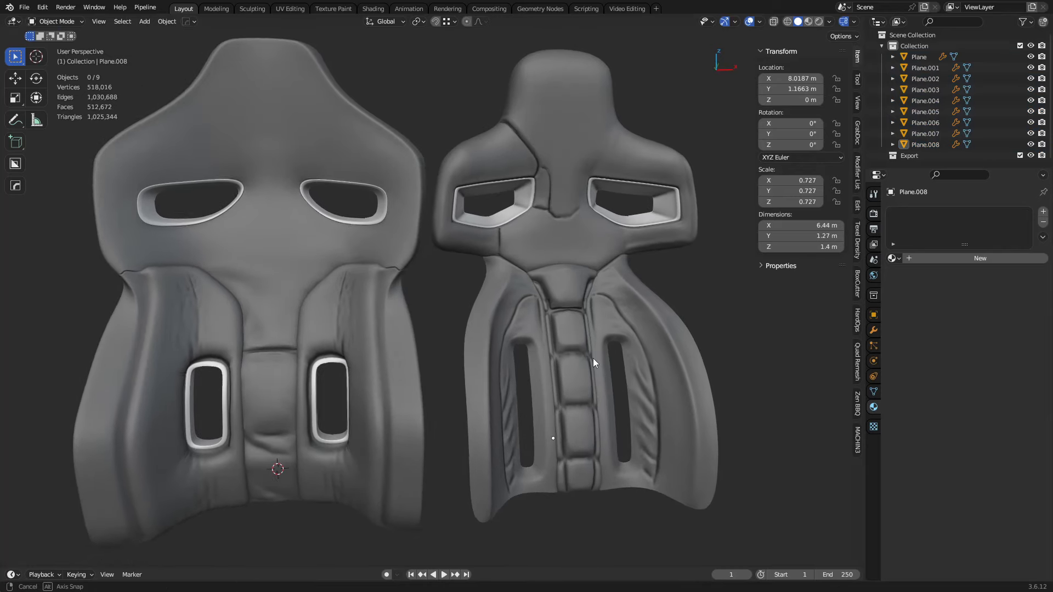
pyautogui.click(186, 218)
pyautogui.moveTo(192, 223); pyautogui.dragTo(567, 321, button='middle')
pyautogui.hotkey('alt', 'a')
pyautogui.moveTo(630, 340); pyautogui.dragTo(574, 345, button='middle')
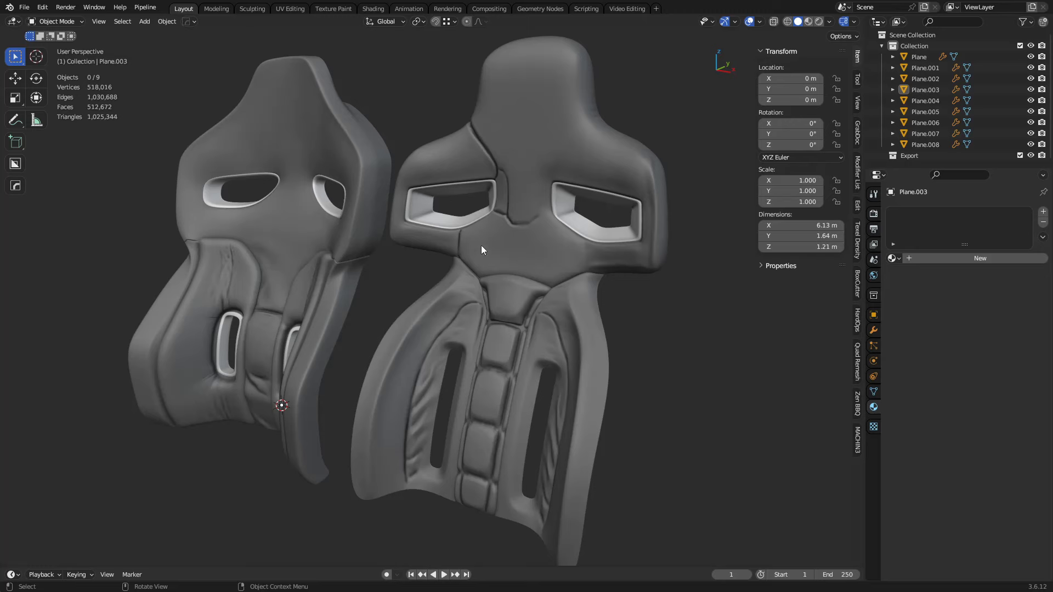
pyautogui.click(498, 359)
pyautogui.moveTo(559, 404); pyautogui.dragTo(543, 141, button='middle')
pyautogui.press('a')
pyautogui.click(607, 406)
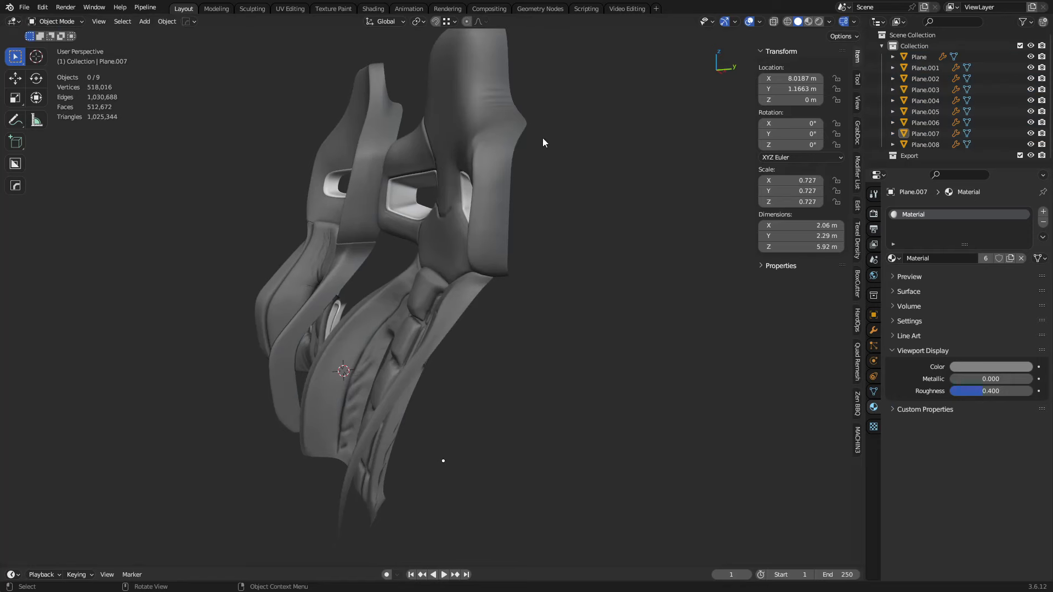
pyautogui.moveTo(499, 427); pyautogui.dragTo(393, 436, button='middle')
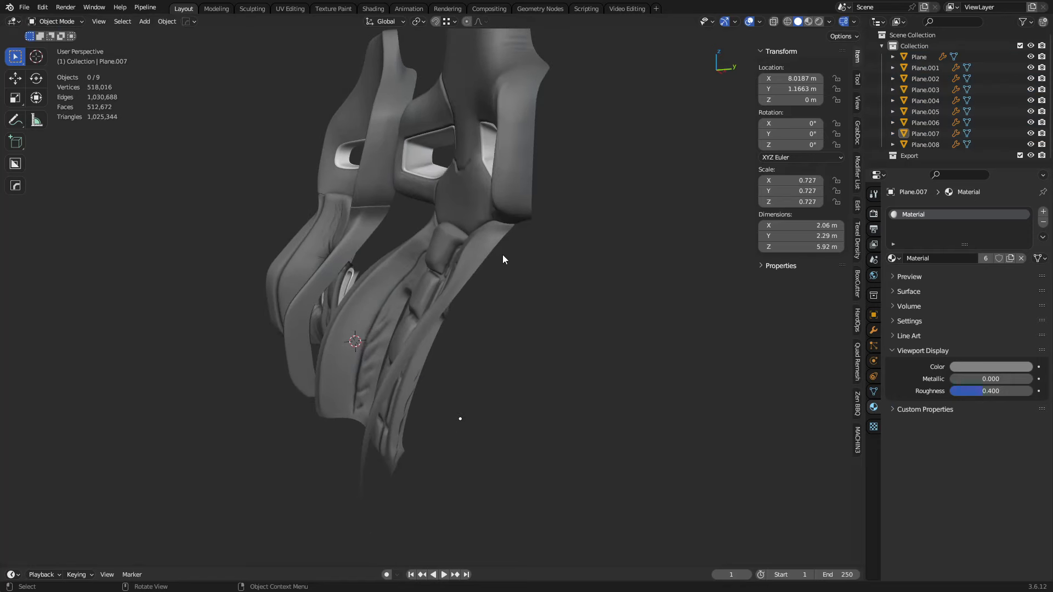
pyautogui.moveTo(449, 465); pyautogui.dragTo(601, 421, button='middle')
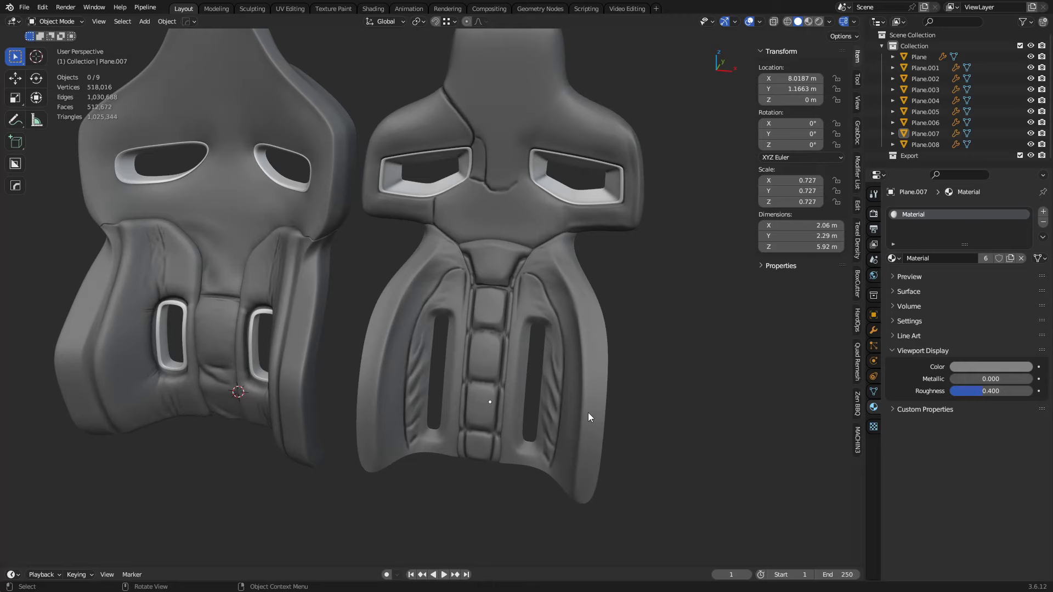
# - Symmetrize the upper panel's mesh along X from the negative to the positive side
pyautogui.click(509, 183)
pyautogui.press('Tab')
pyautogui.moveTo(509, 183); pyautogui.dragTo(553, 299, button='middle')
pyautogui.hotkey('alt', 'x')
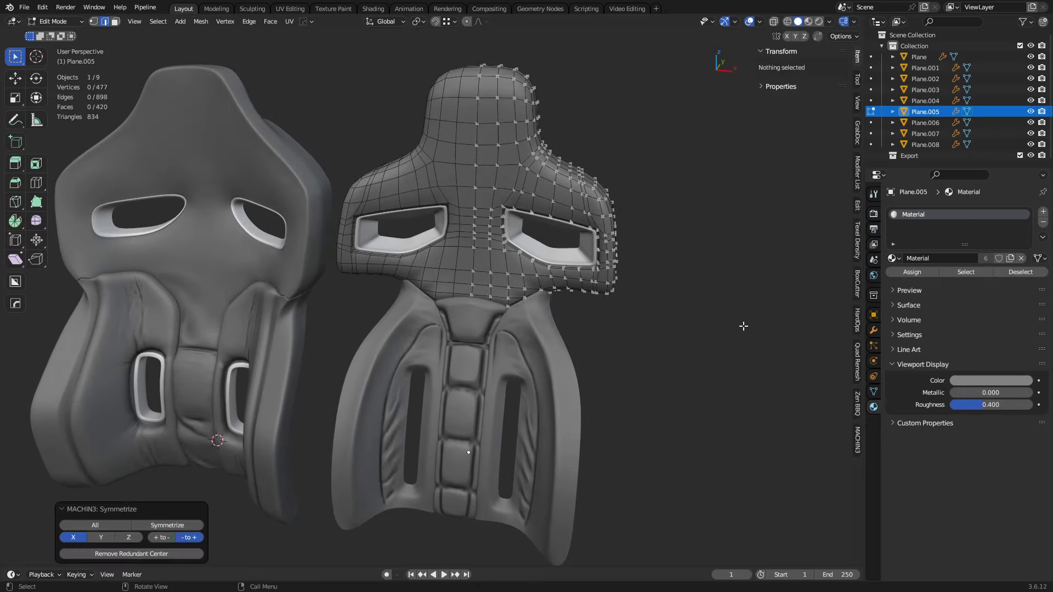
pyautogui.press('Tab')
# - Symmetrize the mesh of the lower side panels along X, return to Object Mode and deselect everything
pyautogui.click(426, 378)
pyautogui.press('Tab')
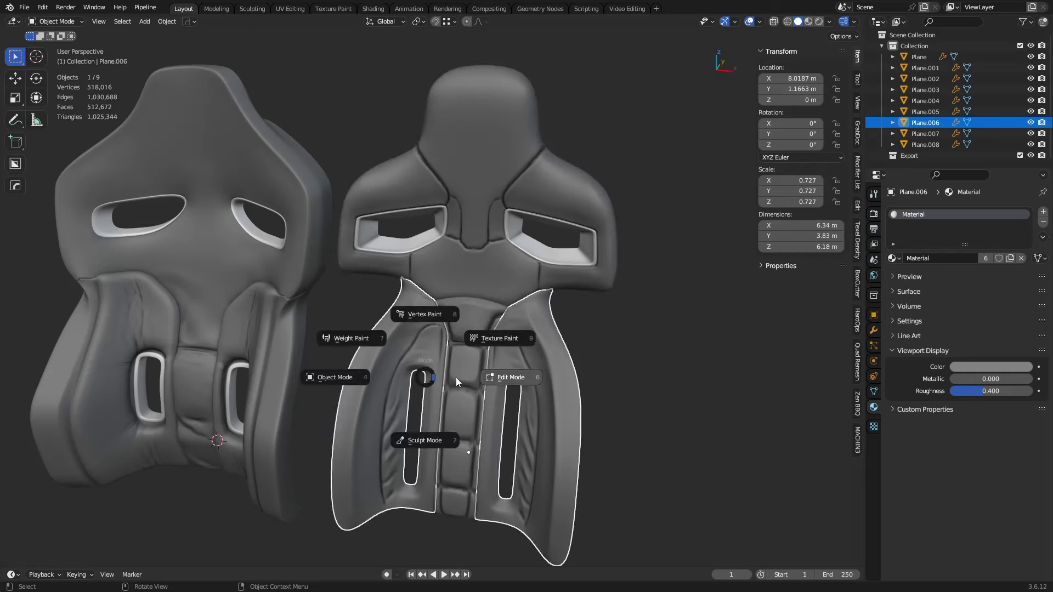
pyautogui.hotkey('alt', 'x')
pyautogui.press('Tab')
pyautogui.press('a')
pyautogui.press('a')
pyautogui.moveTo(475, 376); pyautogui.dragTo(507, 359, button='middle')
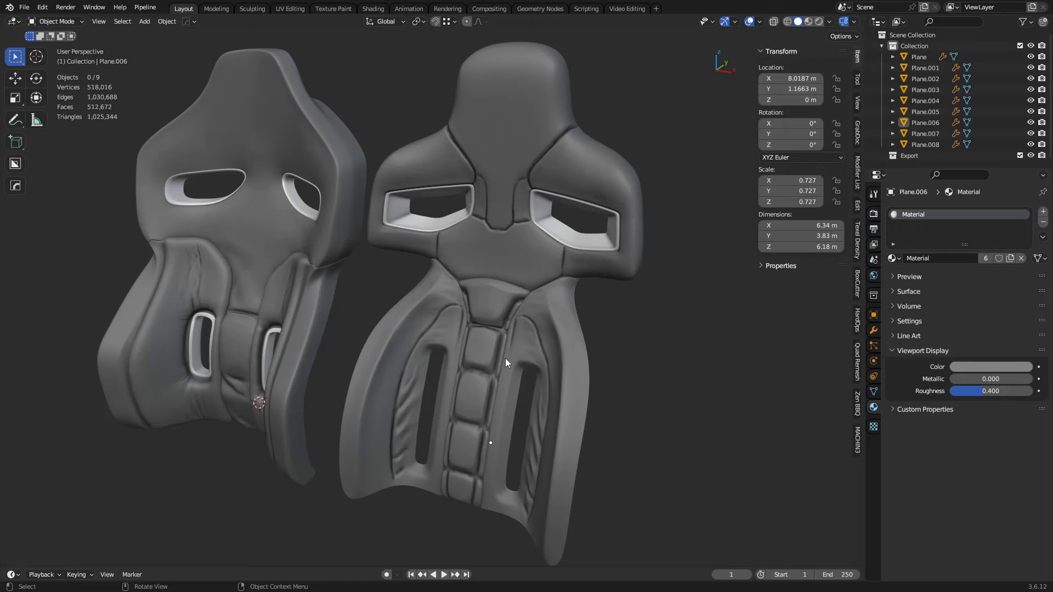
pyautogui.press('a')
pyautogui.hotkey('alt', 'a')
pyautogui.moveTo(511, 355); pyautogui.dragTo(544, 347, button='middle')
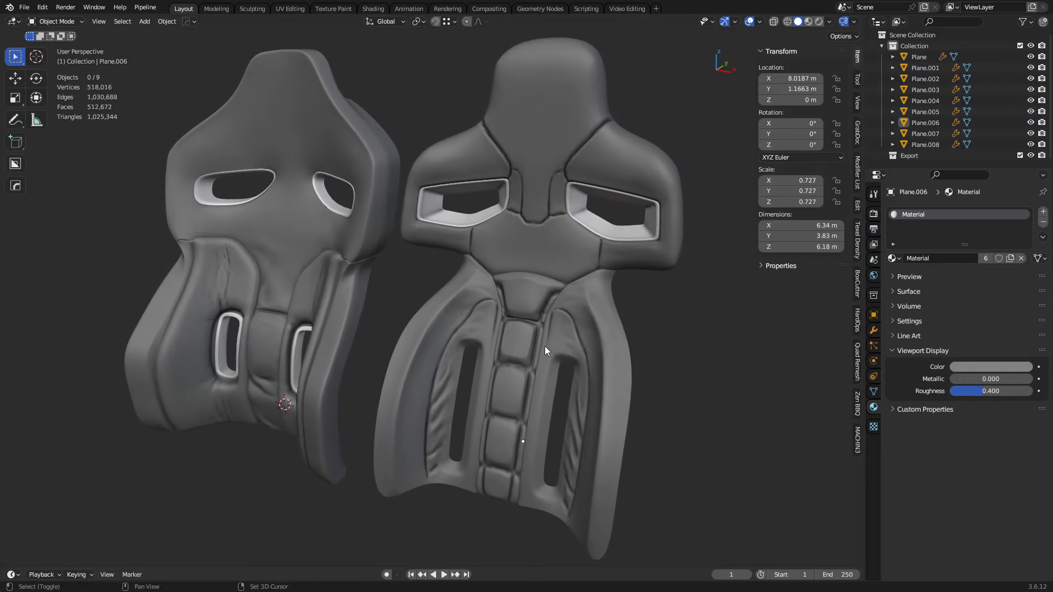